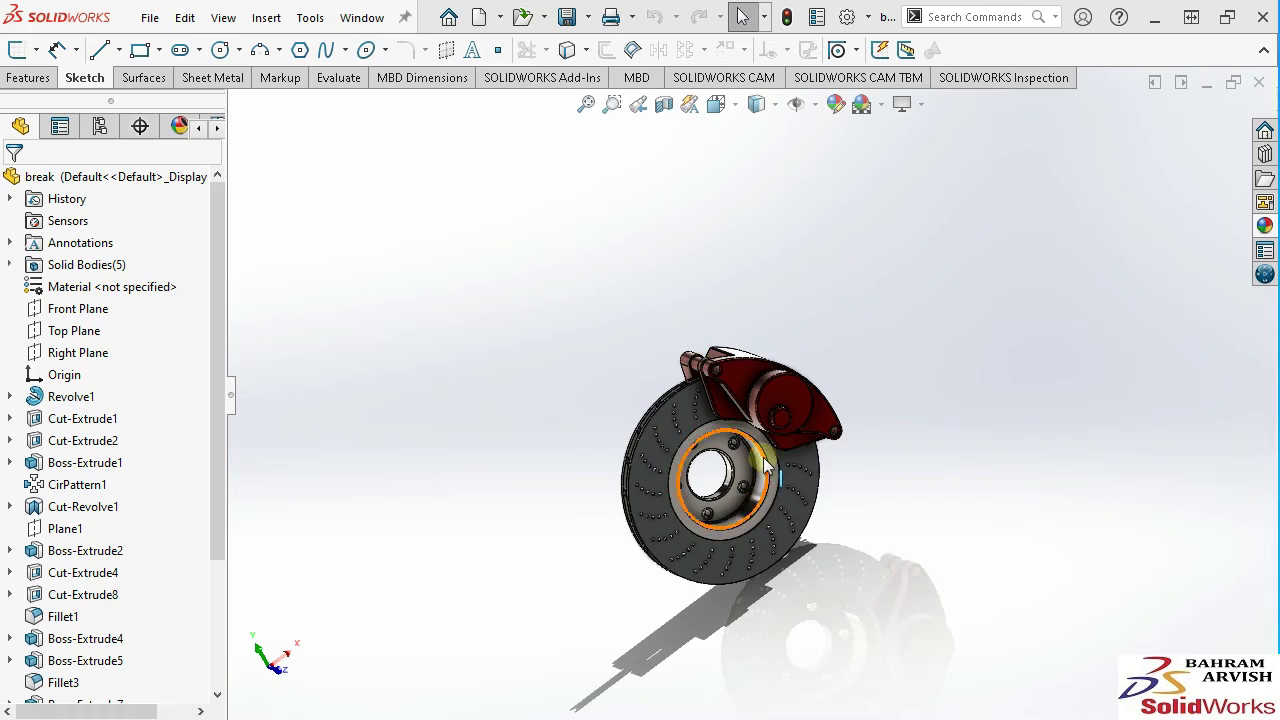
Orbit and zoom around the finished disc brake model to inspect its front and side.
{"action": "scroll", "coordinate": [720, 460], "scroll_direction": "down", "scroll_amount": 5}
{"action": "mouse_move", "coordinate": [680, 500]}
{"action": "middle_mouse_down"}
{"action": "mouse_move", "coordinate": [640, 470]}
{"action": "mouse_move", "coordinate": [775, 445]}
{"action": "mouse_move", "coordinate": [629, 282]}
{"action": "middle_mouse_up"}
{"action": "scroll", "coordinate": [547, 434], "scroll_direction": "down", "scroll_amount": 2}
{"action": "scroll", "coordinate": [548, 470], "scroll_direction": "down", "scroll_amount": 3}
{"action": "mouse_move", "coordinate": [548, 470]}
{"action": "middle_mouse_down"}
{"action": "mouse_move", "coordinate": [523, 443]}
{"action": "mouse_move", "coordinate": [400, 466]}
{"action": "middle_mouse_up"}
{"action": "scroll", "coordinate": [630, 398], "scroll_direction": "down", "scroll_amount": 2}
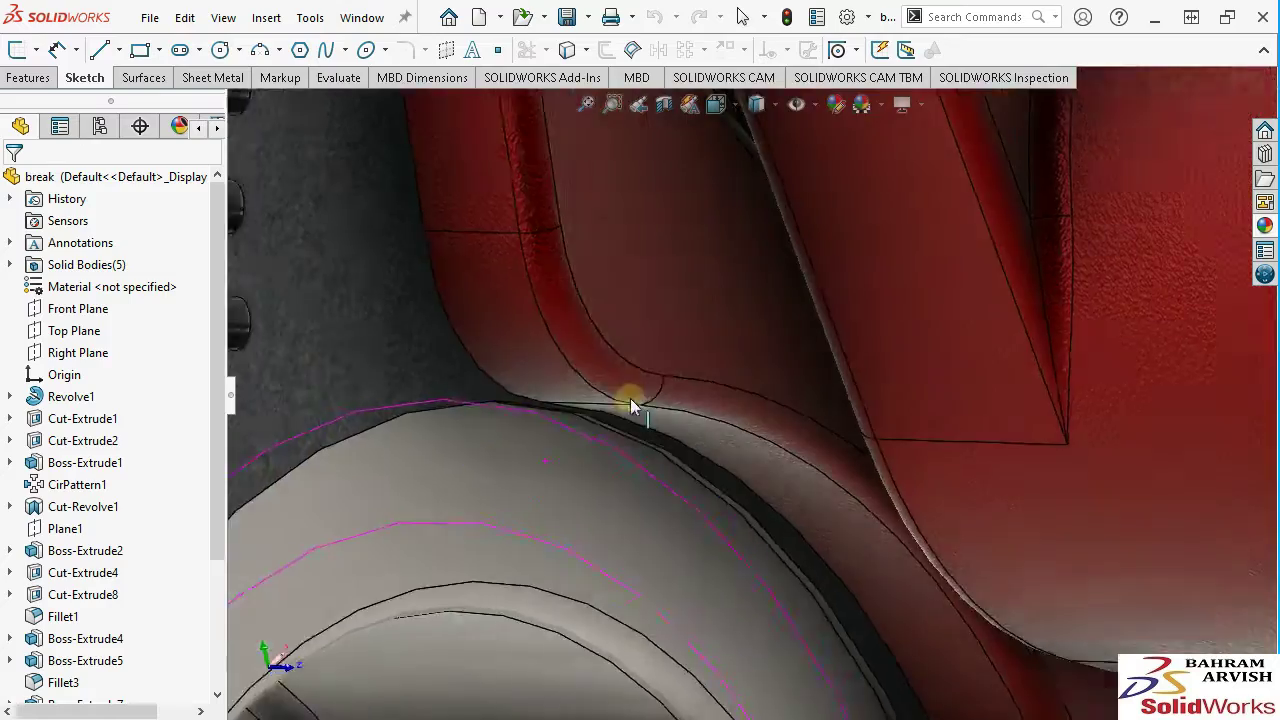
{"action": "scroll", "coordinate": [794, 315], "scroll_direction": "up", "scroll_amount": 5}
{"action": "middle_click_drag", "start_coordinate": [794, 315], "coordinate": [502, 363]}
{"action": "scroll", "coordinate": [506, 361], "scroll_direction": "down", "scroll_amount": 3}
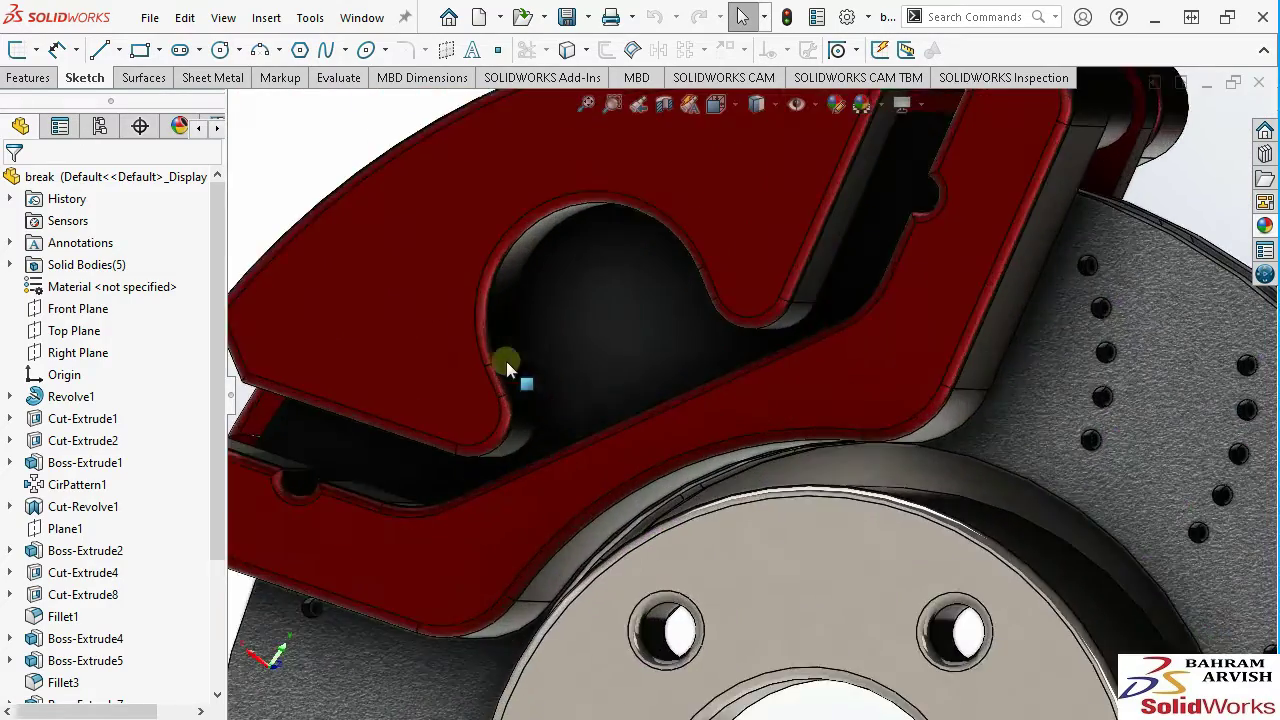
{"action": "scroll", "coordinate": [506, 361], "scroll_direction": "down", "scroll_amount": 2}
{"action": "scroll", "coordinate": [605, 339], "scroll_direction": "down", "scroll_amount": 2}
{"action": "scroll", "coordinate": [608, 343], "scroll_direction": "down", "scroll_amount": 3}
{"action": "scroll", "coordinate": [703, 337], "scroll_direction": "down", "scroll_amount": 2}
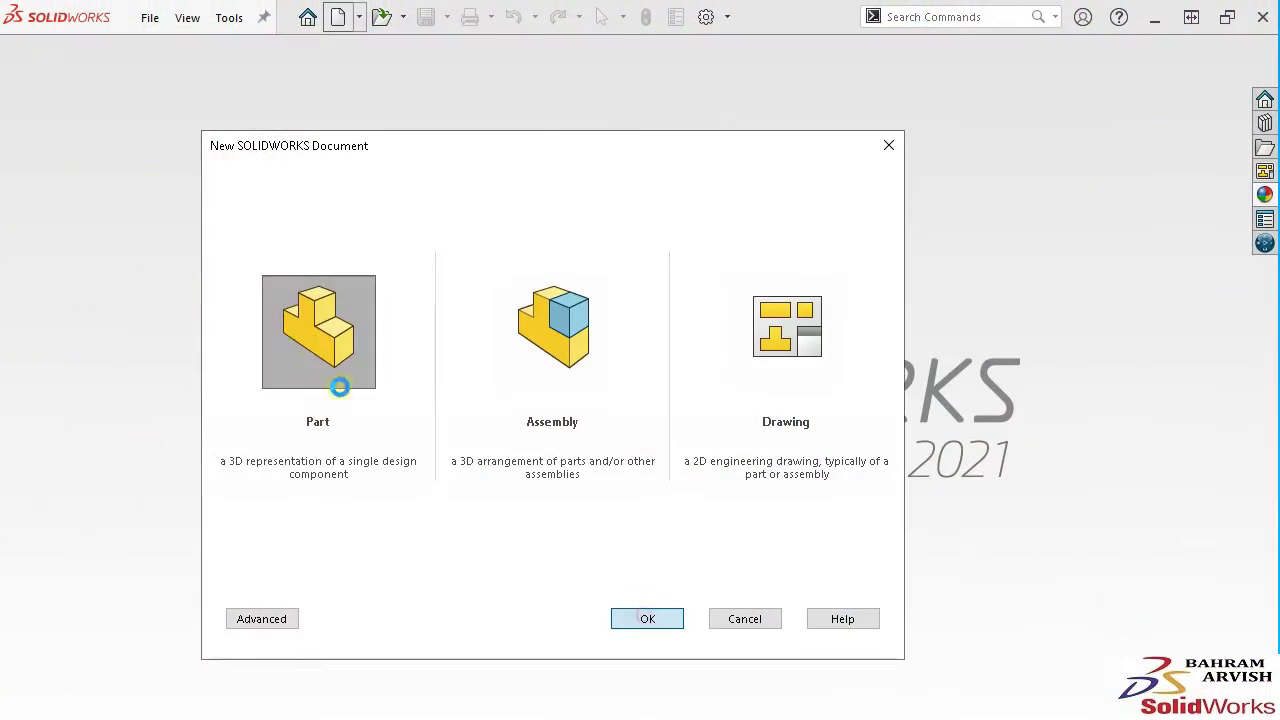
Create a new part and start a sketch on the Right Plane.
{"action": "double_click", "coordinate": [263, 337]}
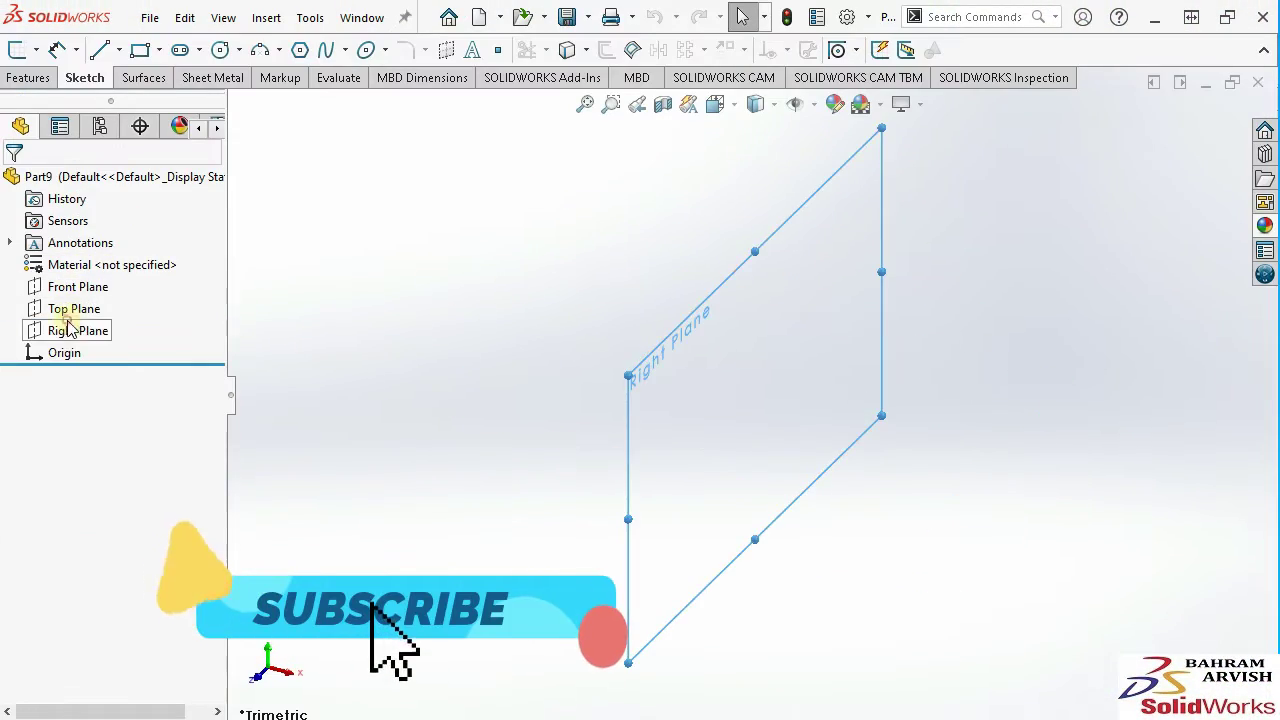
{"action": "left_click", "coordinate": [70, 330]}
{"action": "left_click", "coordinate": [88, 291]}
Draw a closed stepped outline of connected vertical and horizontal lines.
{"action": "key", "text": "l"}
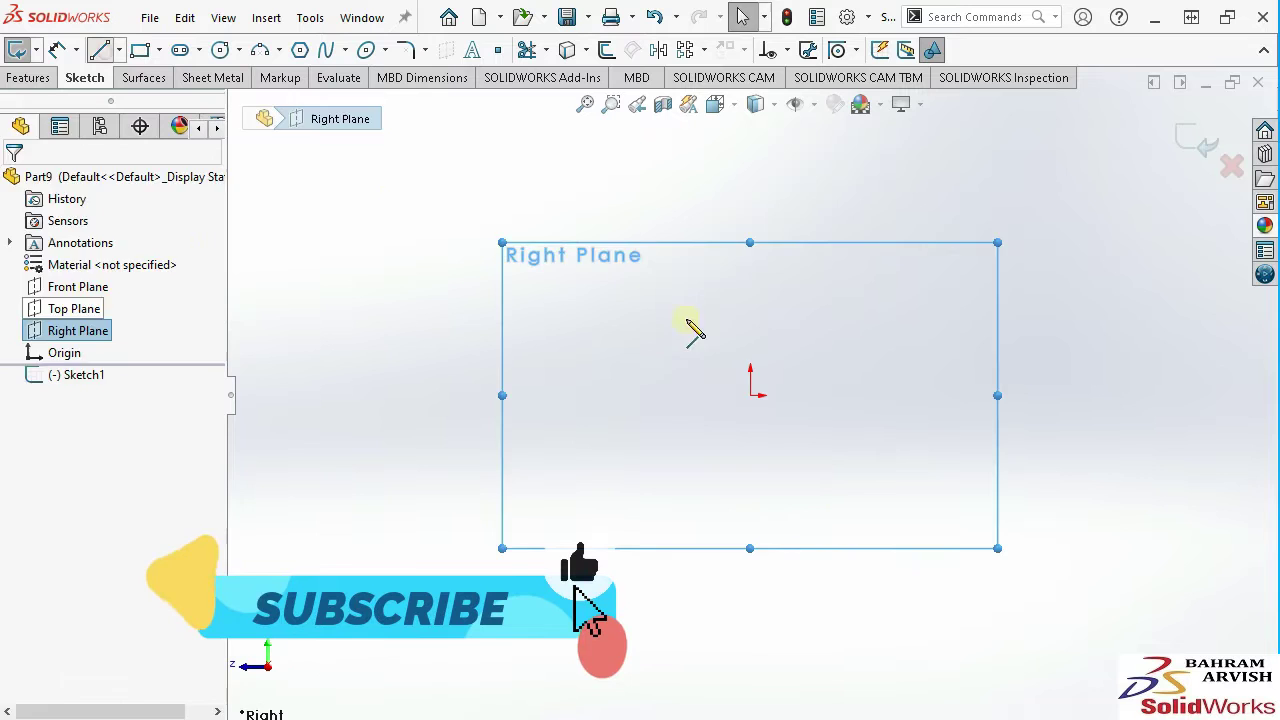
{"action": "left_click", "coordinate": [772, 207]}
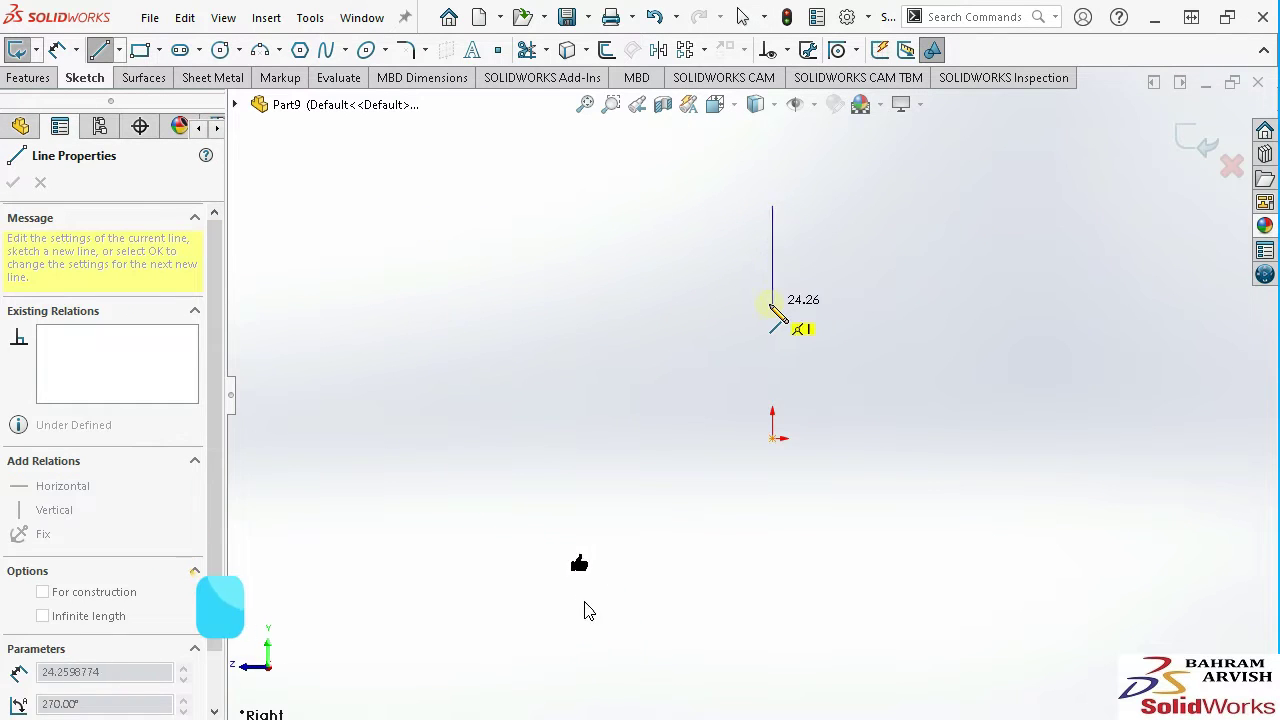
{"action": "left_click", "coordinate": [772, 305]}
{"action": "scroll", "coordinate": [772, 300], "scroll_direction": "down", "scroll_amount": 5}
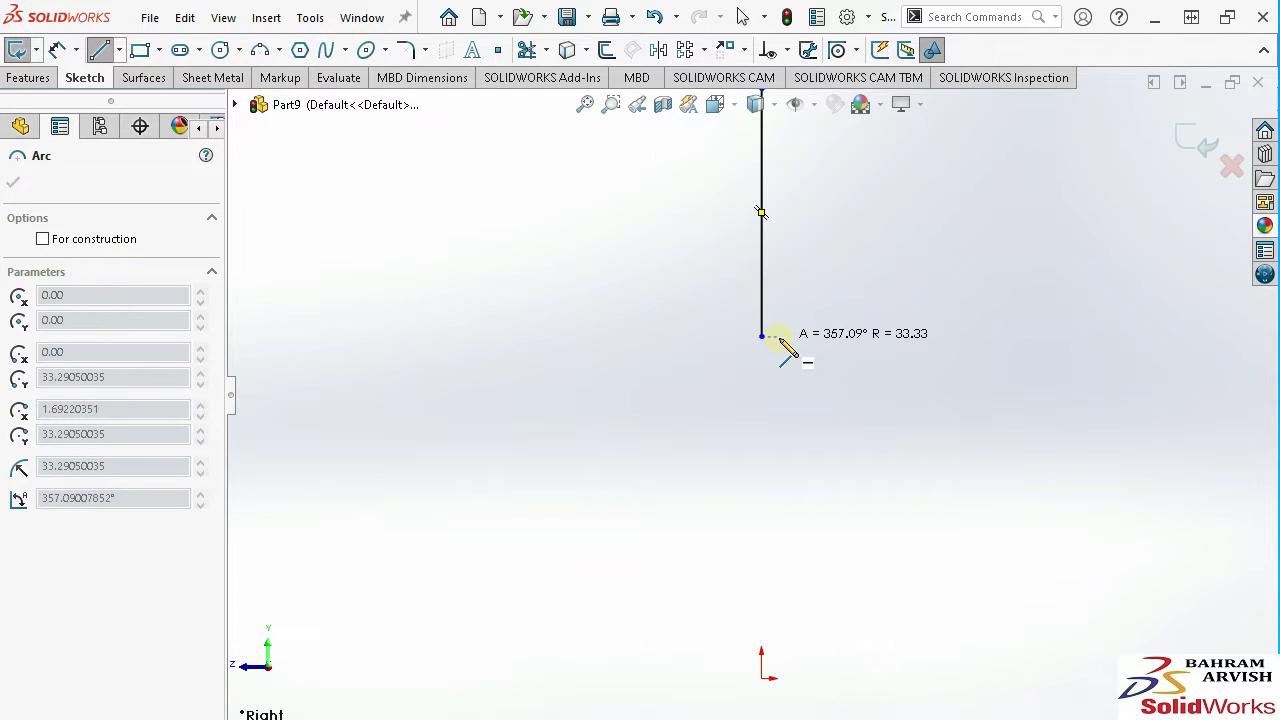
{"action": "left_click", "coordinate": [779, 426]}
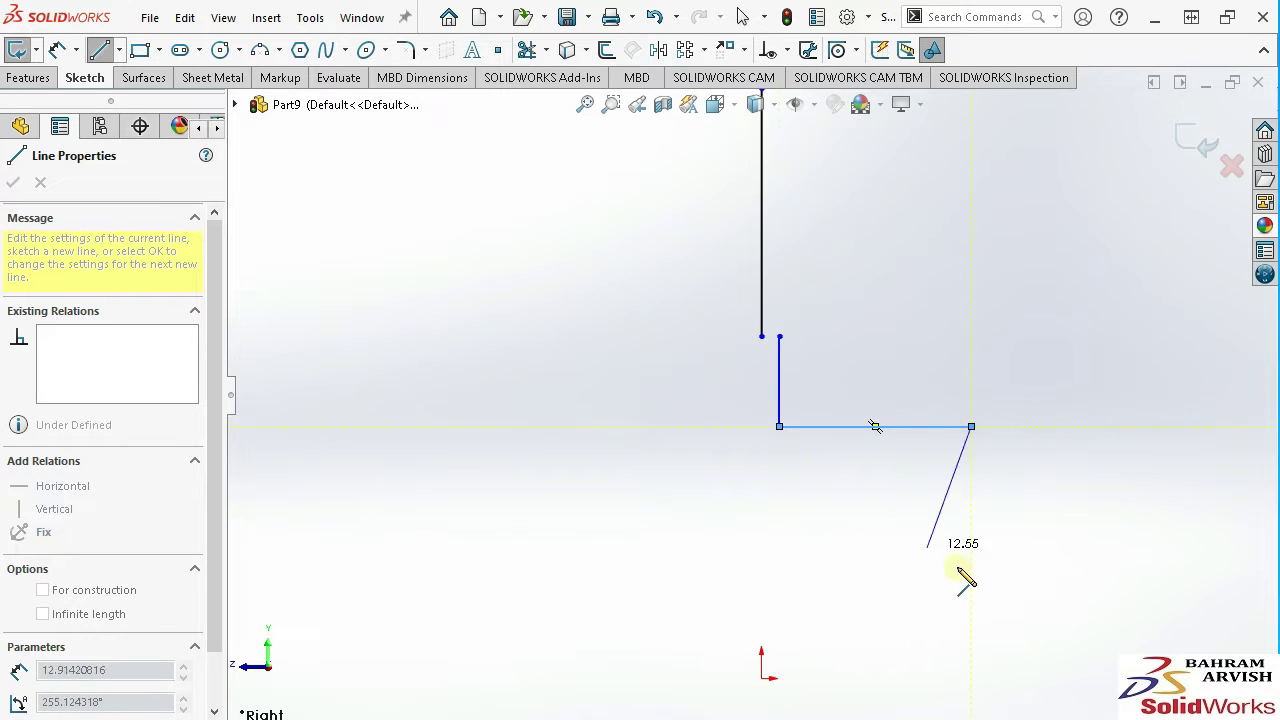
{"action": "left_click", "coordinate": [971, 530]}
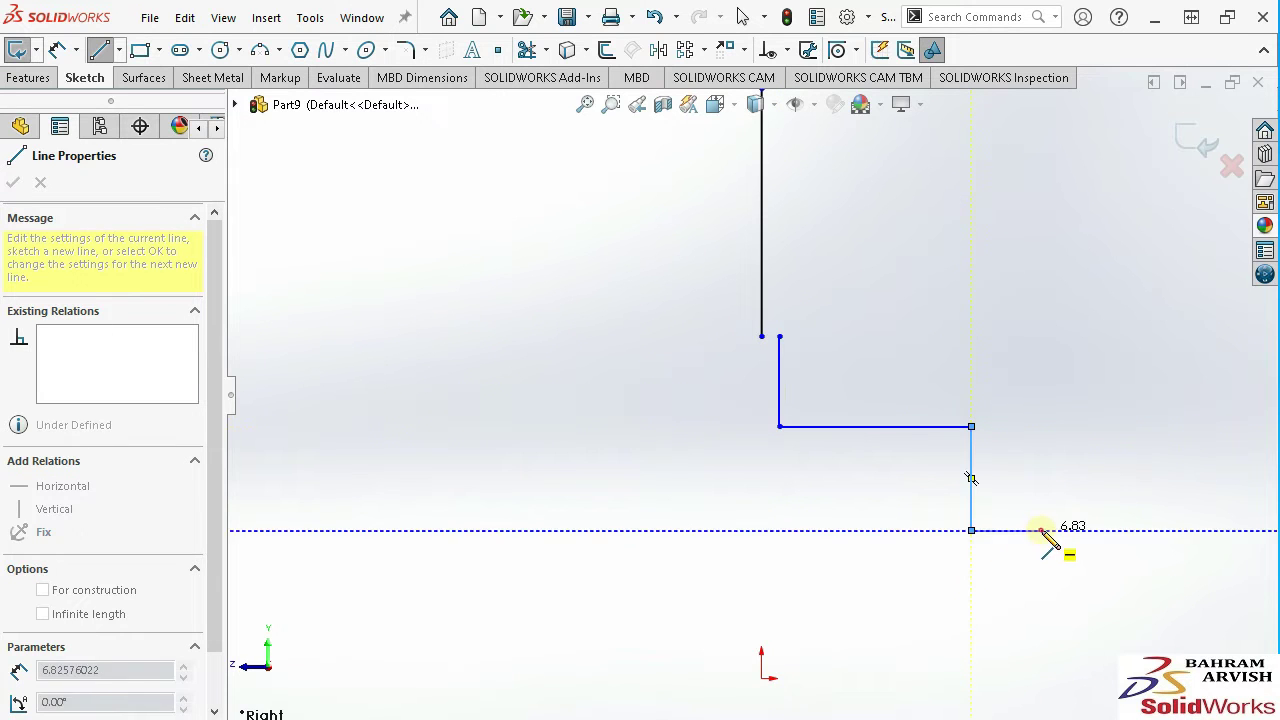
{"action": "left_click", "coordinate": [1042, 382]}
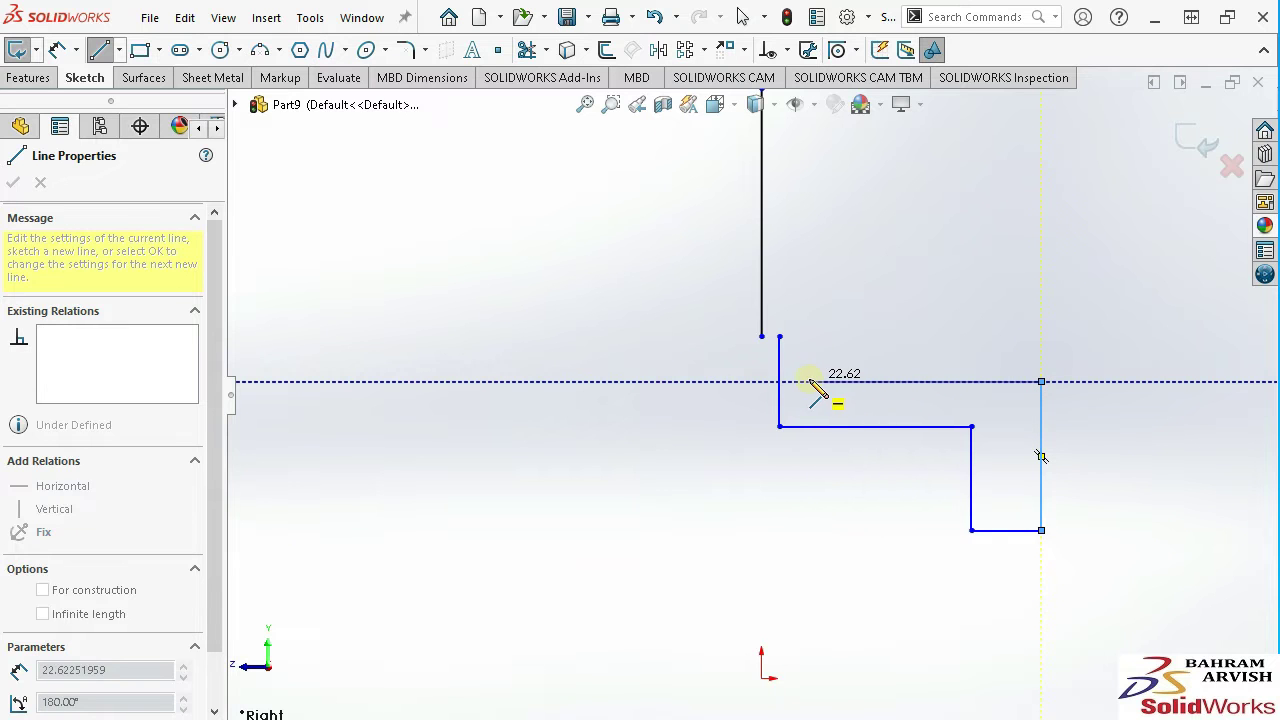
{"action": "left_click", "coordinate": [808, 381]}
{"action": "scroll", "coordinate": [808, 381], "scroll_direction": "down", "scroll_amount": 2}
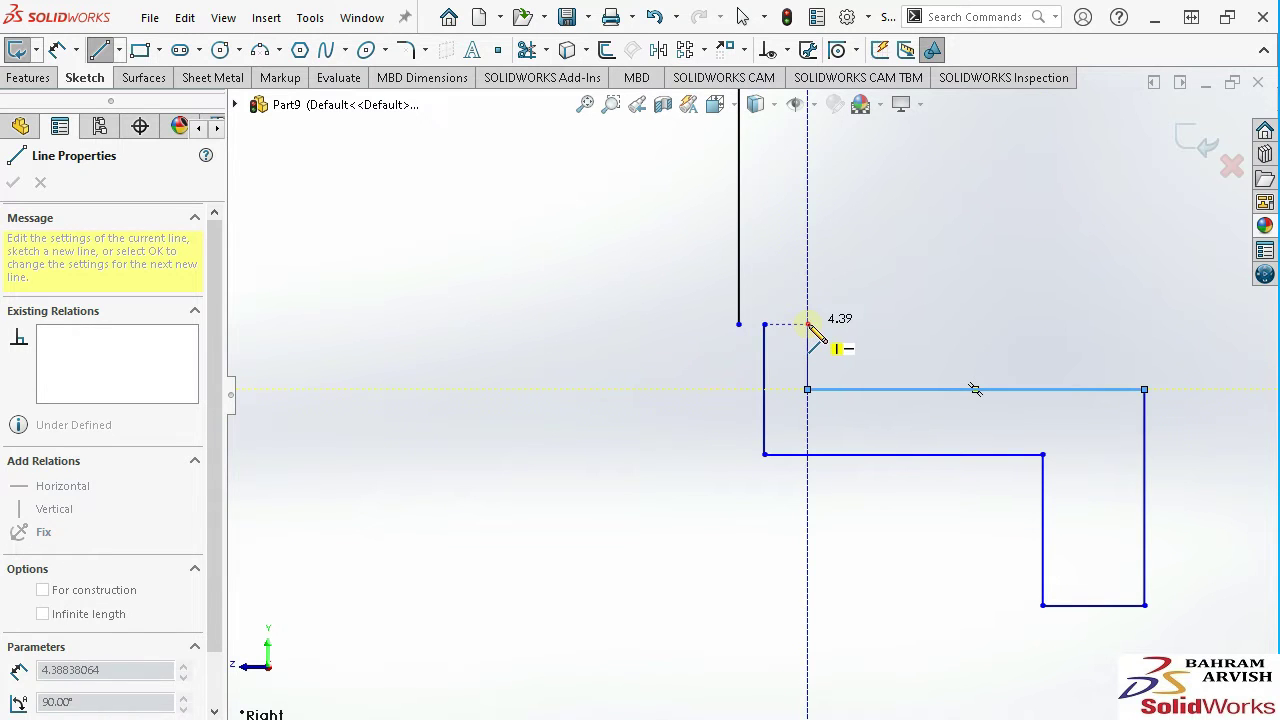
{"action": "left_click", "coordinate": [807, 324]}
{"action": "scroll", "coordinate": [807, 324], "scroll_direction": "up", "scroll_amount": 1}
{"action": "scroll", "coordinate": [810, 260], "scroll_direction": "up", "scroll_amount": 1}
{"action": "left_click", "coordinate": [786, 187]}
{"action": "left_click", "coordinate": [744, 187]}
{"action": "key", "text": "Escape"}
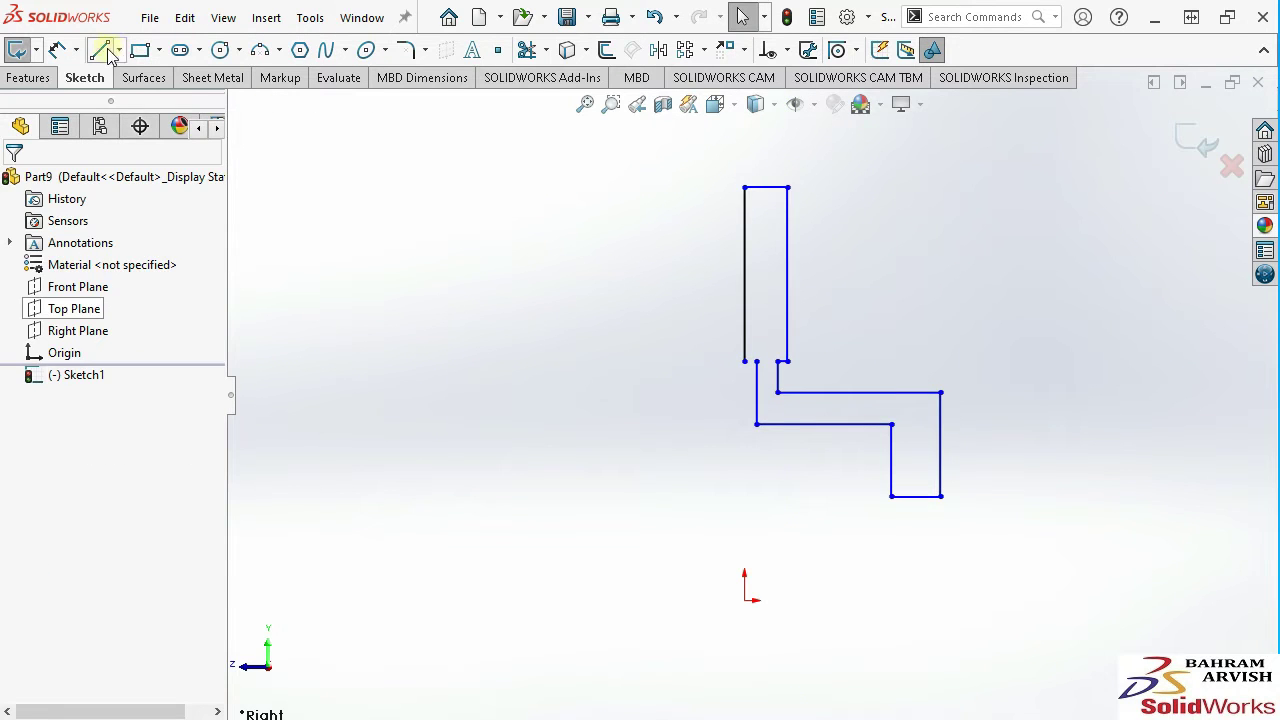
Add a short line at the left corner so the stepped profile closes.
{"action": "left_click", "coordinate": [106, 50]}
{"action": "scroll", "coordinate": [738, 398], "scroll_direction": "down", "scroll_amount": 2}
{"action": "left_click", "coordinate": [755, 338]}
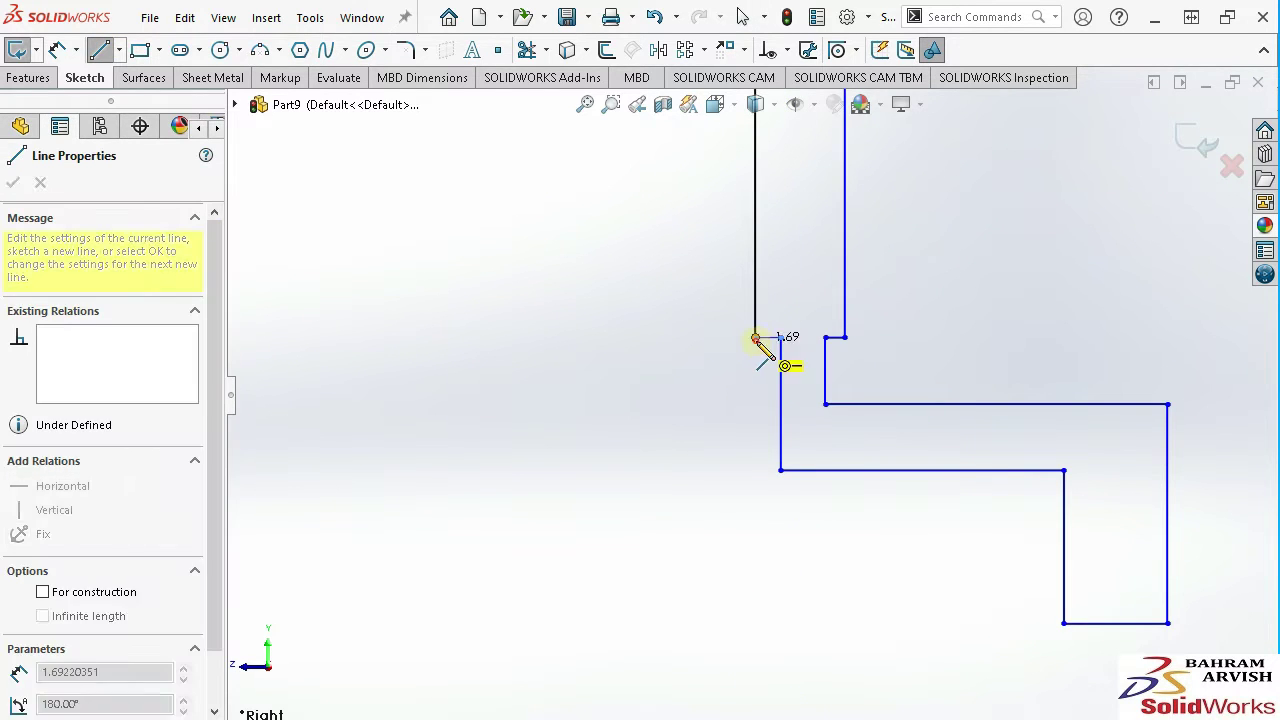
{"action": "left_click", "coordinate": [781, 338]}
{"action": "right_click", "coordinate": [760, 340]}
{"action": "left_click", "coordinate": [808, 354]}
Draw a corner rectangle beside the profile's tall upright strip.
{"action": "left_click", "coordinate": [157, 50]}
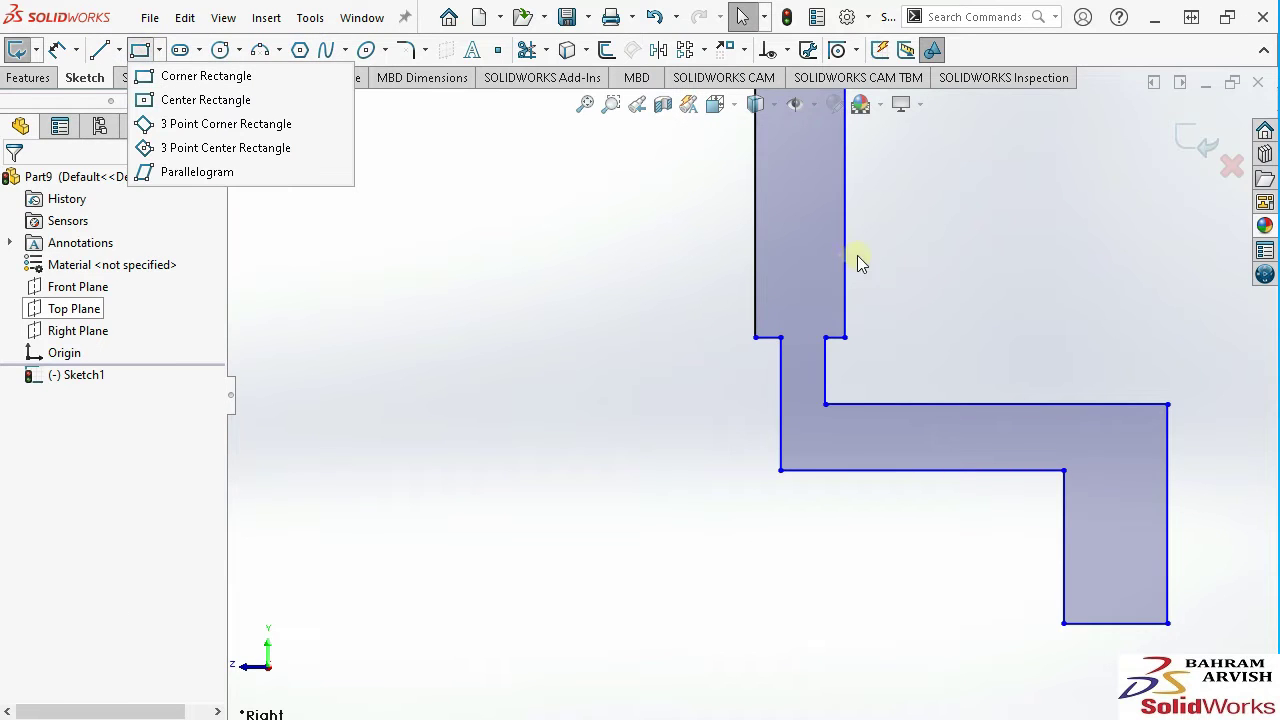
{"action": "left_click", "coordinate": [176, 80]}
{"action": "scroll", "coordinate": [748, 393], "scroll_direction": "up", "scroll_amount": 3}
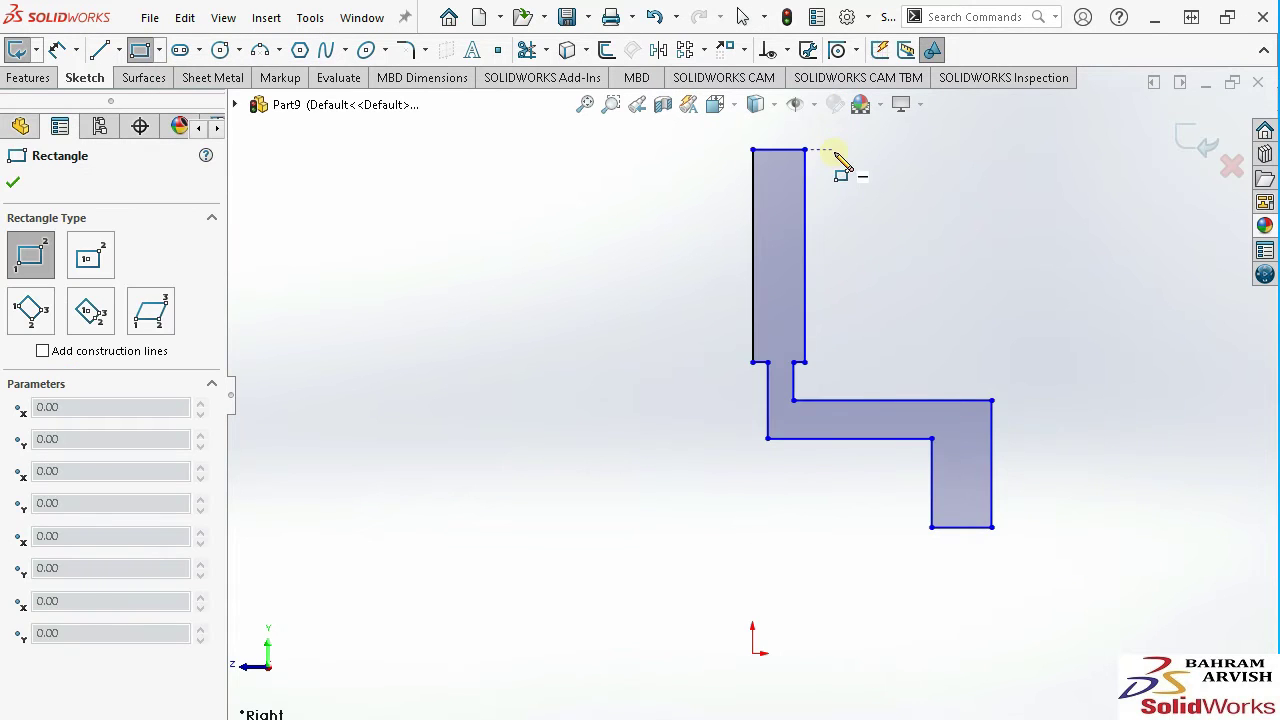
{"action": "left_click", "coordinate": [882, 362]}
{"action": "key", "text": "Escape"}
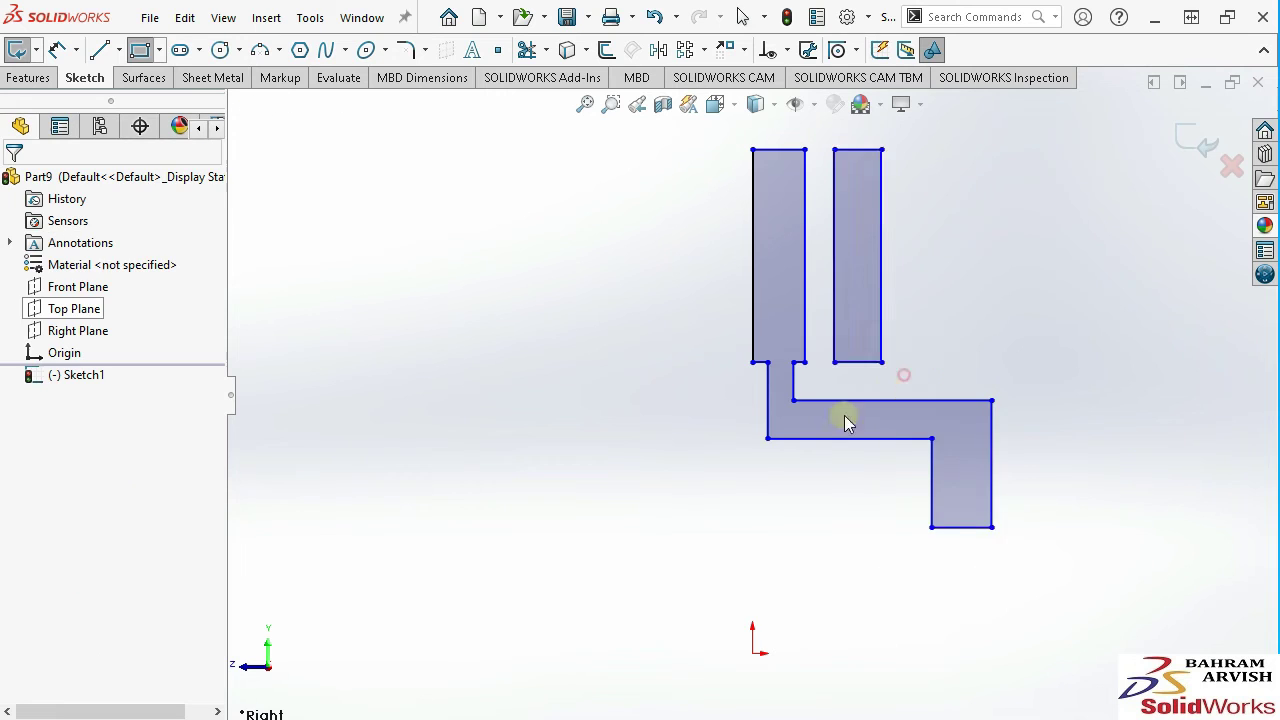
{"action": "scroll", "coordinate": [748, 395], "scroll_direction": "up", "scroll_amount": 3}
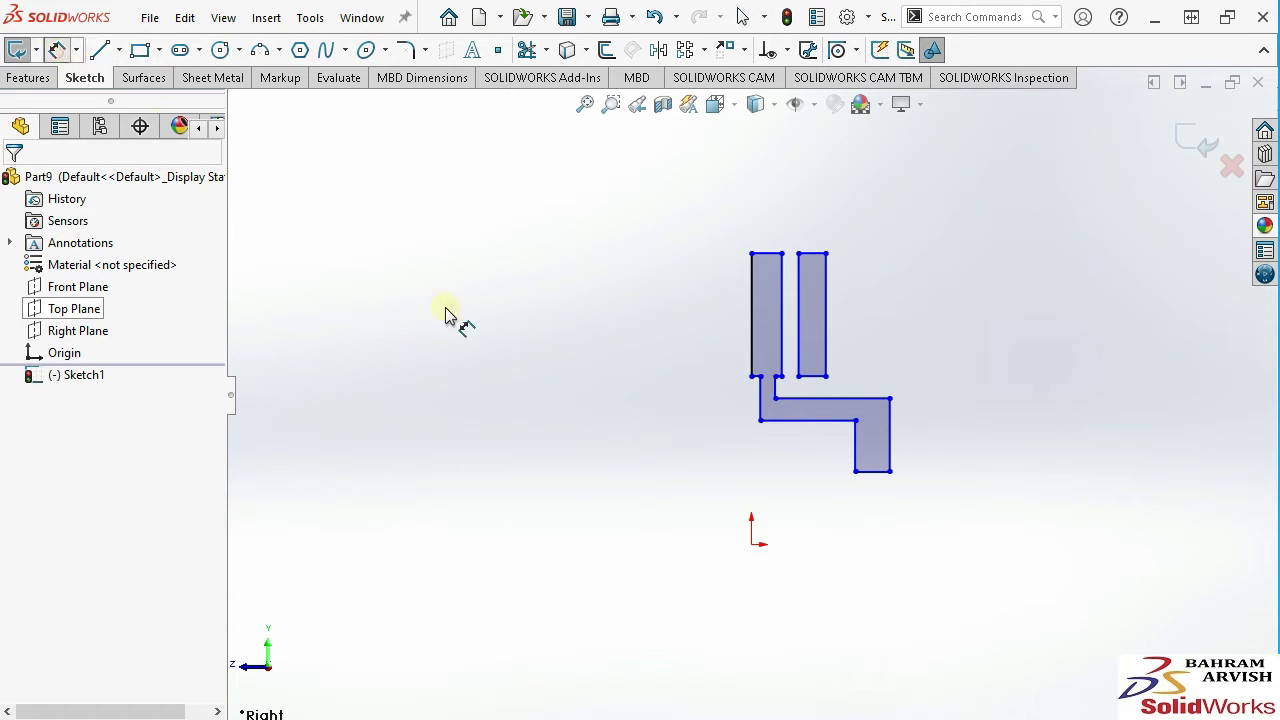
Dimension the profile's overall height to 150 mm and the bottom edge offset to 35 mm.
{"action": "left_click", "coordinate": [752, 254]}
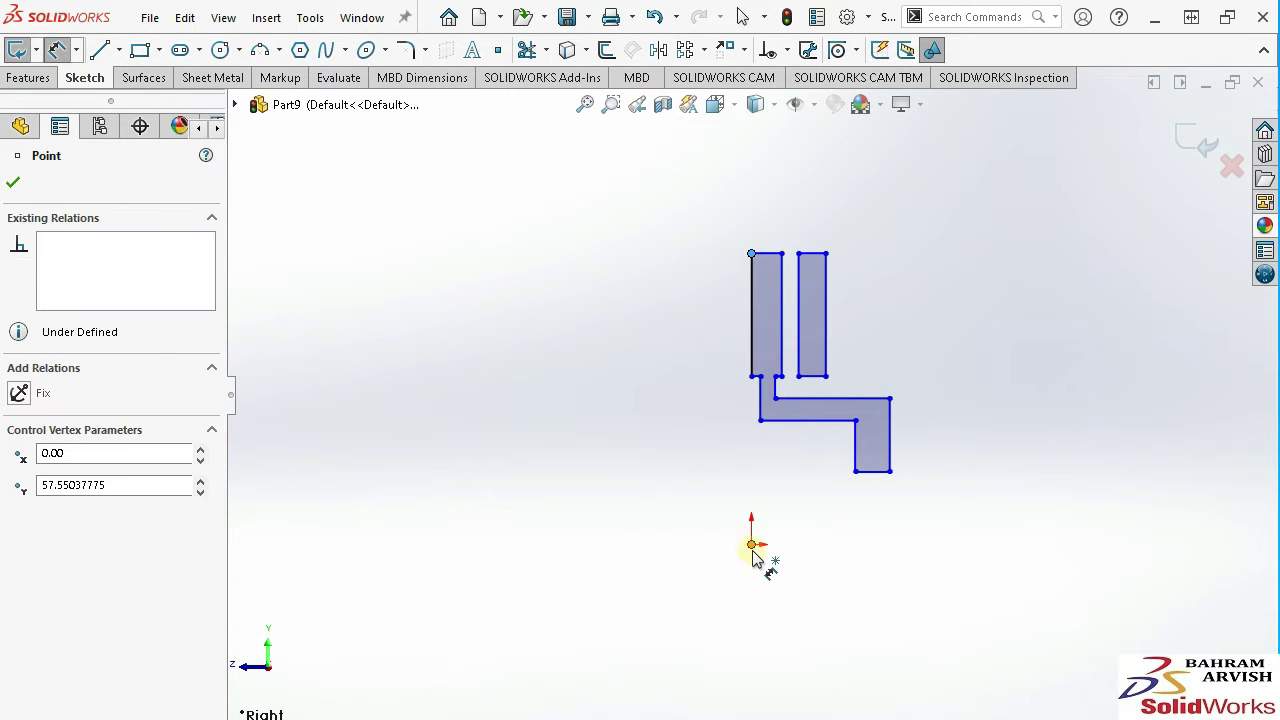
{"action": "left_click", "coordinate": [752, 545]}
{"action": "left_click", "coordinate": [586, 450]}
{"action": "type", "text": "150"}
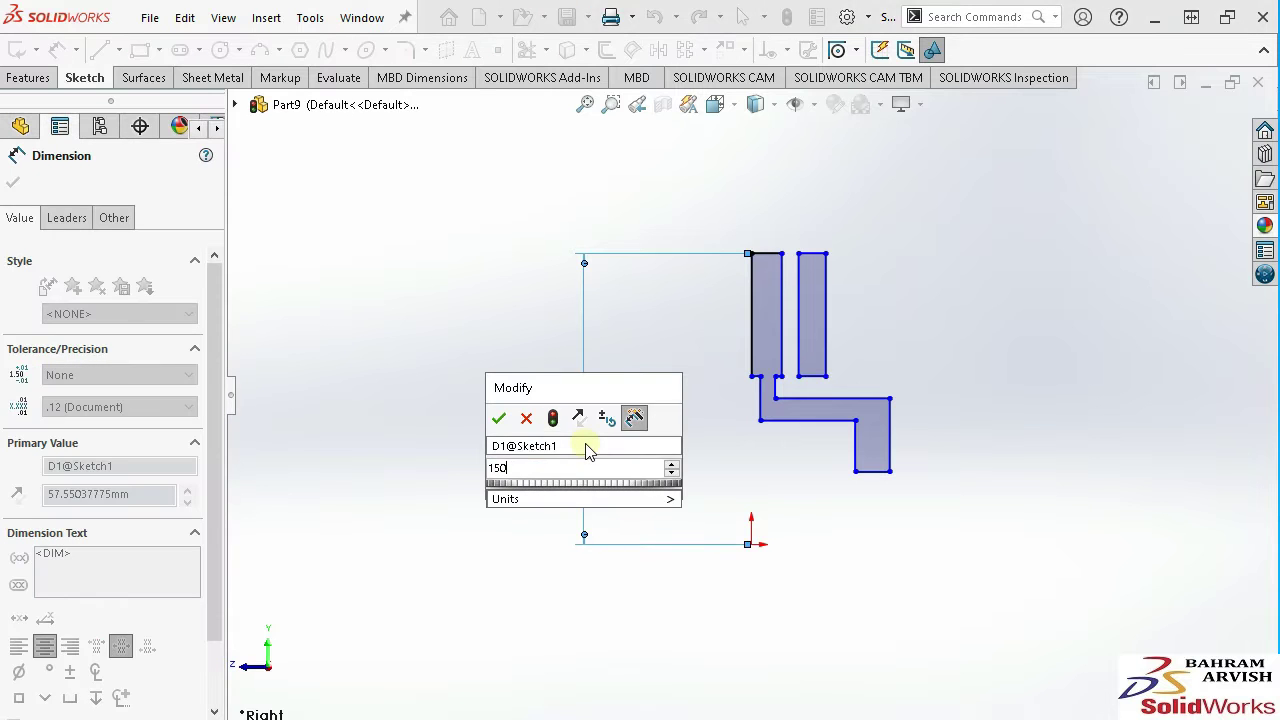
{"action": "key", "text": "Return"}
{"action": "left_click", "coordinate": [918, 460]}
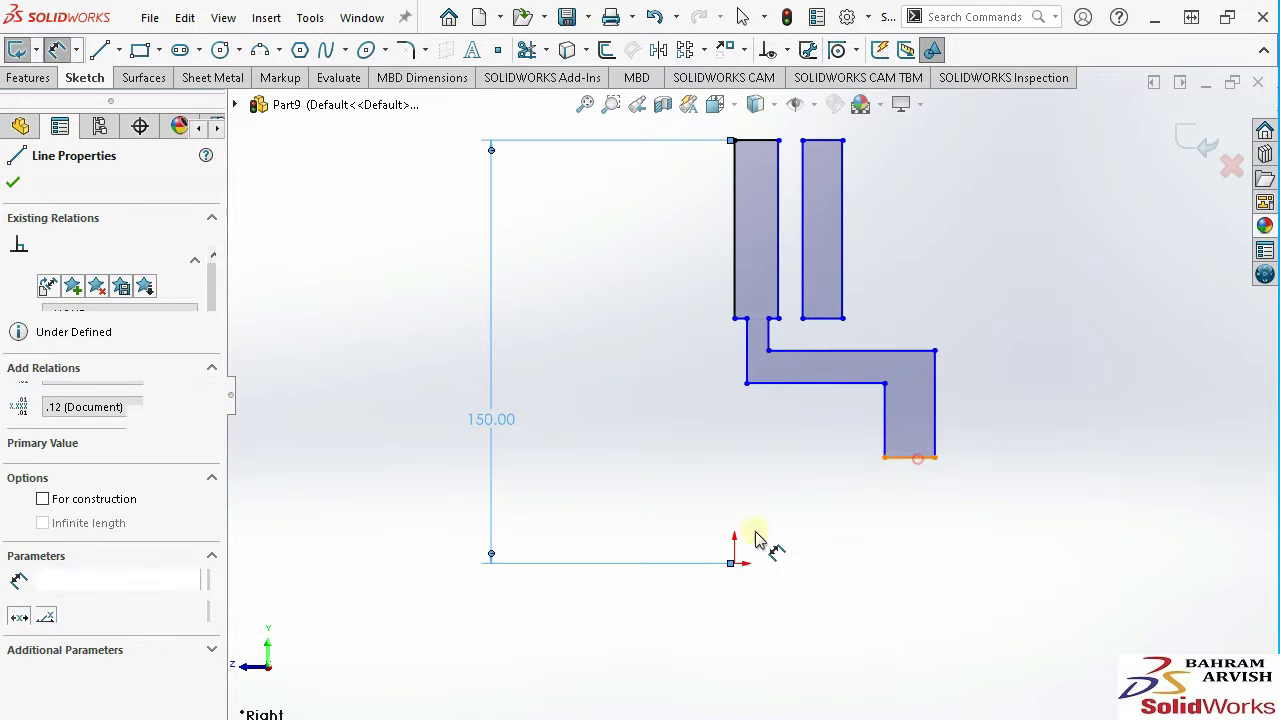
{"action": "left_click", "coordinate": [734, 563]}
{"action": "left_click", "coordinate": [1018, 540]}
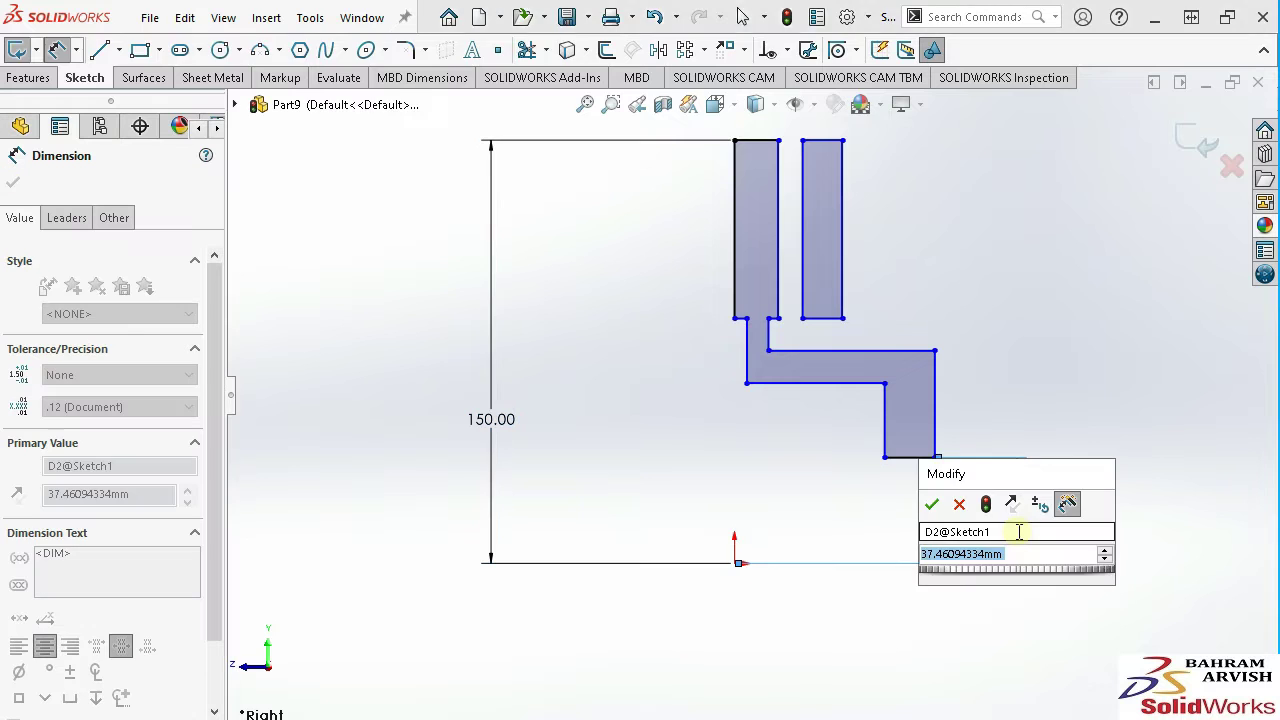
{"action": "type", "text": "35"}
{"action": "key", "text": "Return"}
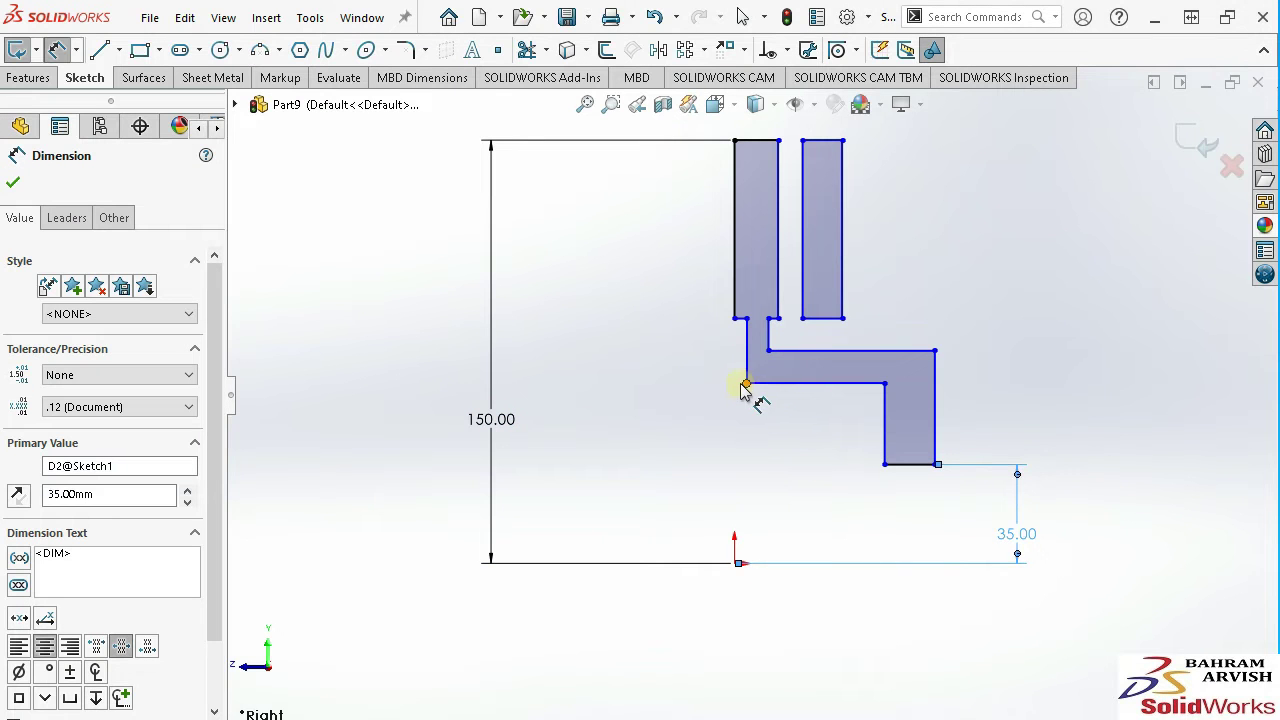
Dimension the step corner height to 70 mm and the right vertical edge to 42.5 mm.
{"action": "left_click", "coordinate": [747, 385]}
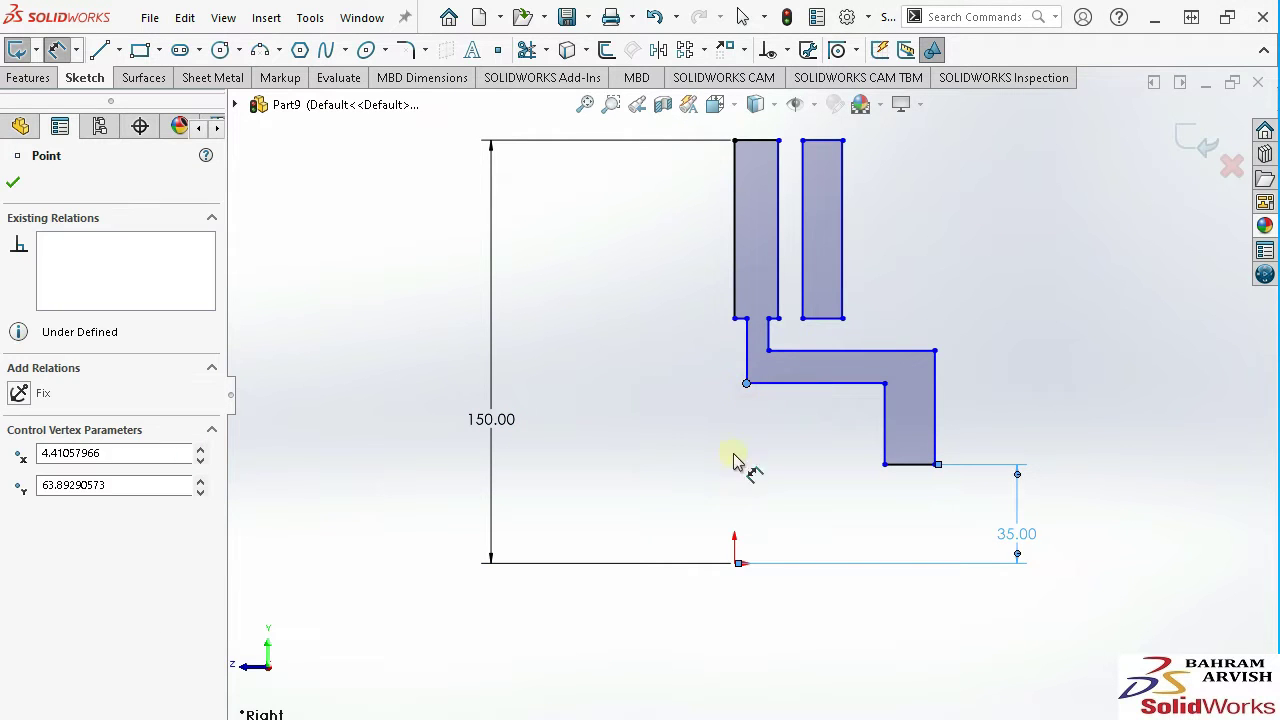
{"action": "left_click", "coordinate": [736, 565]}
{"action": "left_click", "coordinate": [650, 497]}
{"action": "type", "text": "10"}
{"action": "key", "text": "Escape"}
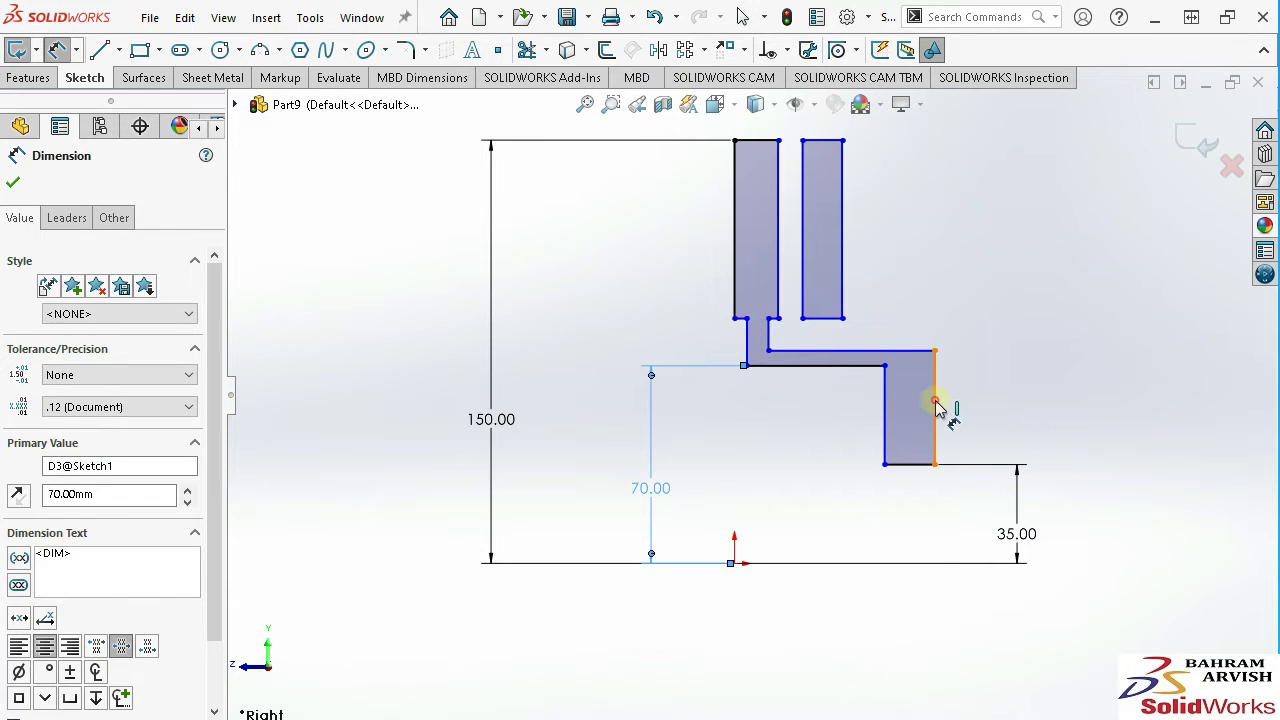
{"action": "left_click", "coordinate": [937, 405]}
{"action": "left_click", "coordinate": [965, 410]}
{"action": "type", "text": "42."}
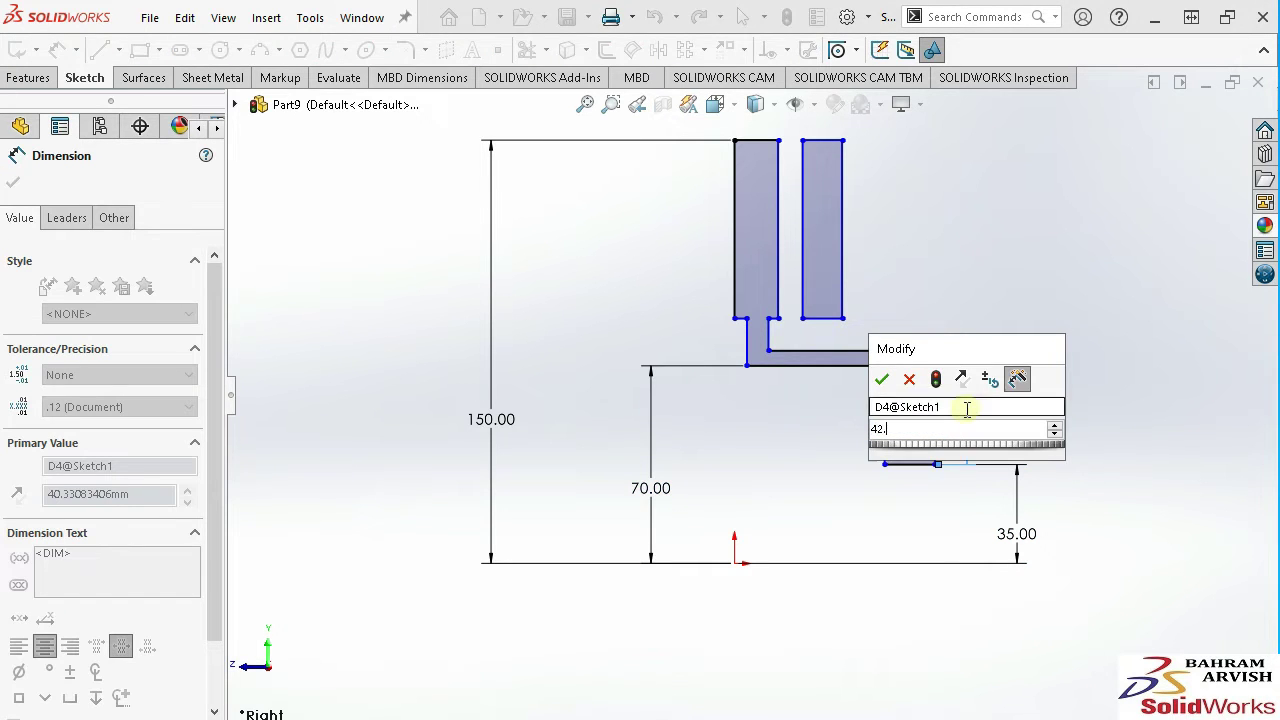
{"action": "type", "text": "5"}
{"action": "key", "text": "Return"}
{"action": "key", "text": "Escape"}
Set a 10 mm gap between the profile and the second rectangle.
{"action": "left_click", "coordinate": [831, 345]}
{"action": "left_click", "coordinate": [843, 318]}
{"action": "left_click", "coordinate": [1002, 343]}
{"action": "type", "text": "10"}
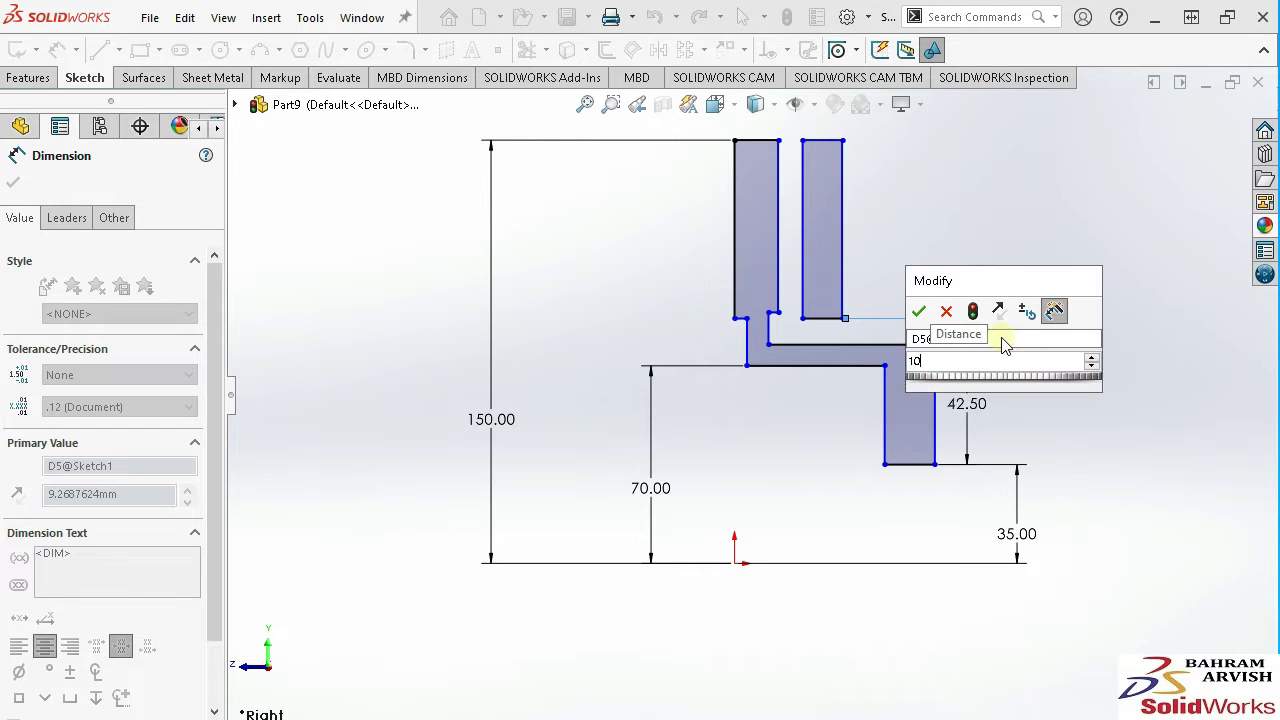
{"action": "key", "text": "Return"}
{"action": "scroll", "coordinate": [749, 306], "scroll_direction": "down", "scroll_amount": 2}
{"action": "scroll", "coordinate": [725, 295], "scroll_direction": "up", "scroll_amount": 2}
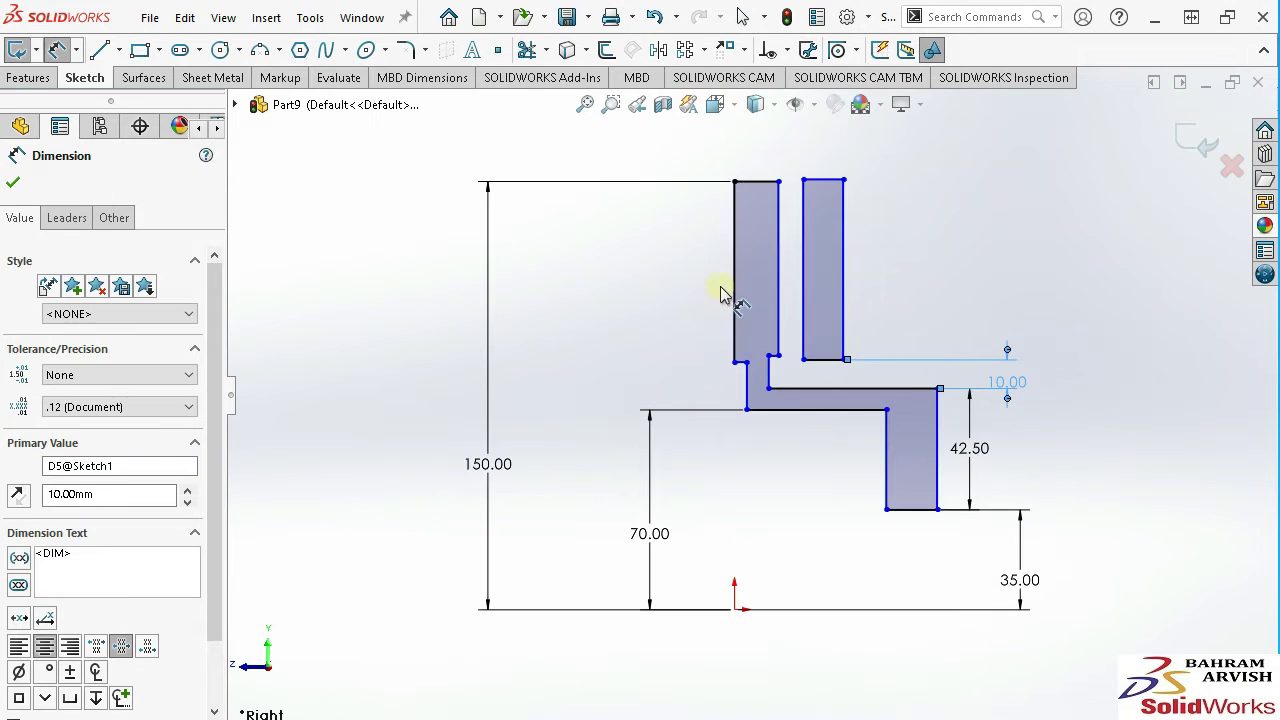
{"action": "key", "text": "Escape"}
Make the two strips' top corners level with a Horizontal relation.
{"action": "left_click", "coordinate": [803, 181]}
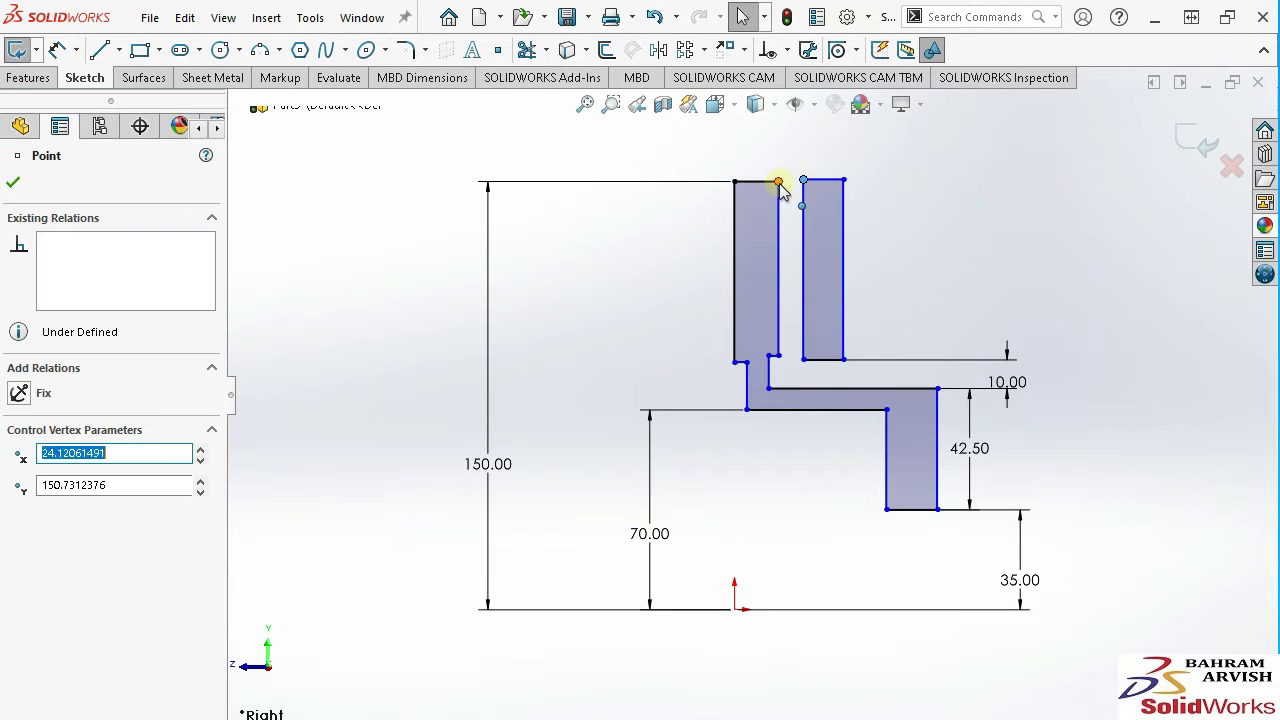
{"action": "left_click", "coordinate": [778, 181], "text": "ctrl"}
{"action": "left_click", "coordinate": [834, 98]}
Add Horizontal relations aligning the strips' corner points and the uprights' base points.
{"action": "left_click", "coordinate": [875, 284]}
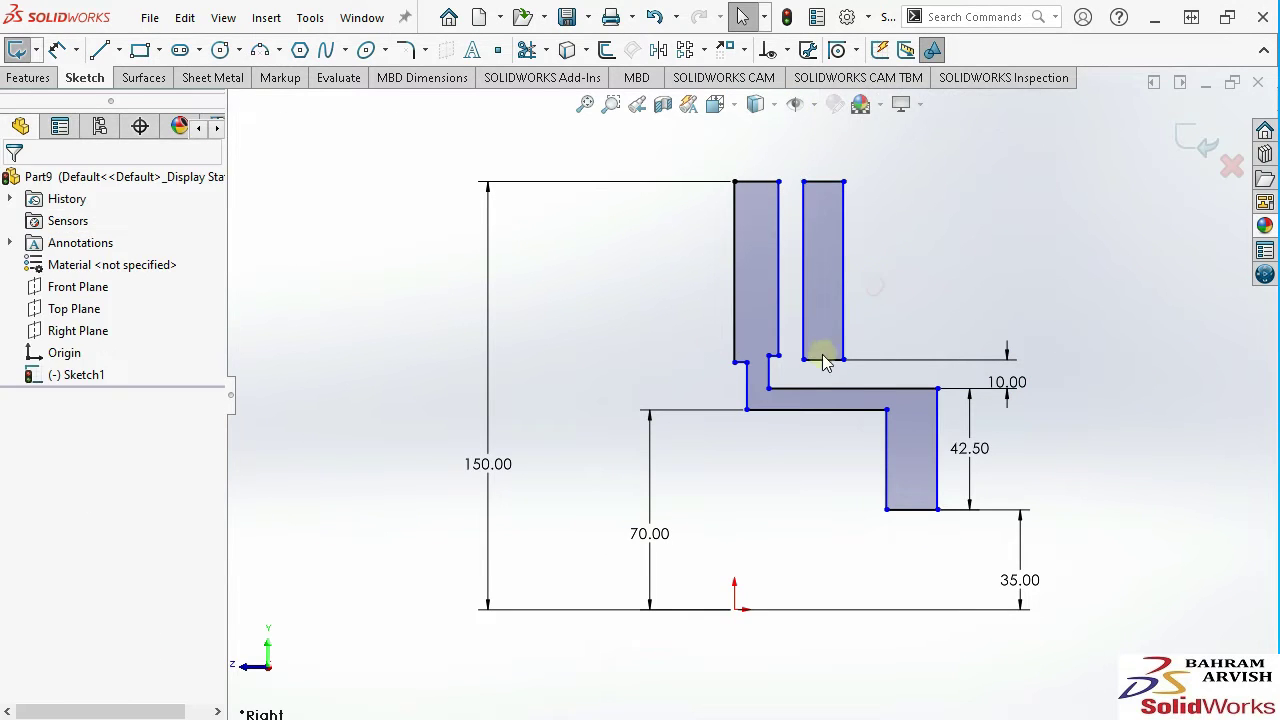
{"action": "left_click", "coordinate": [803, 359]}
{"action": "left_click", "coordinate": [778, 357], "text": "ctrl"}
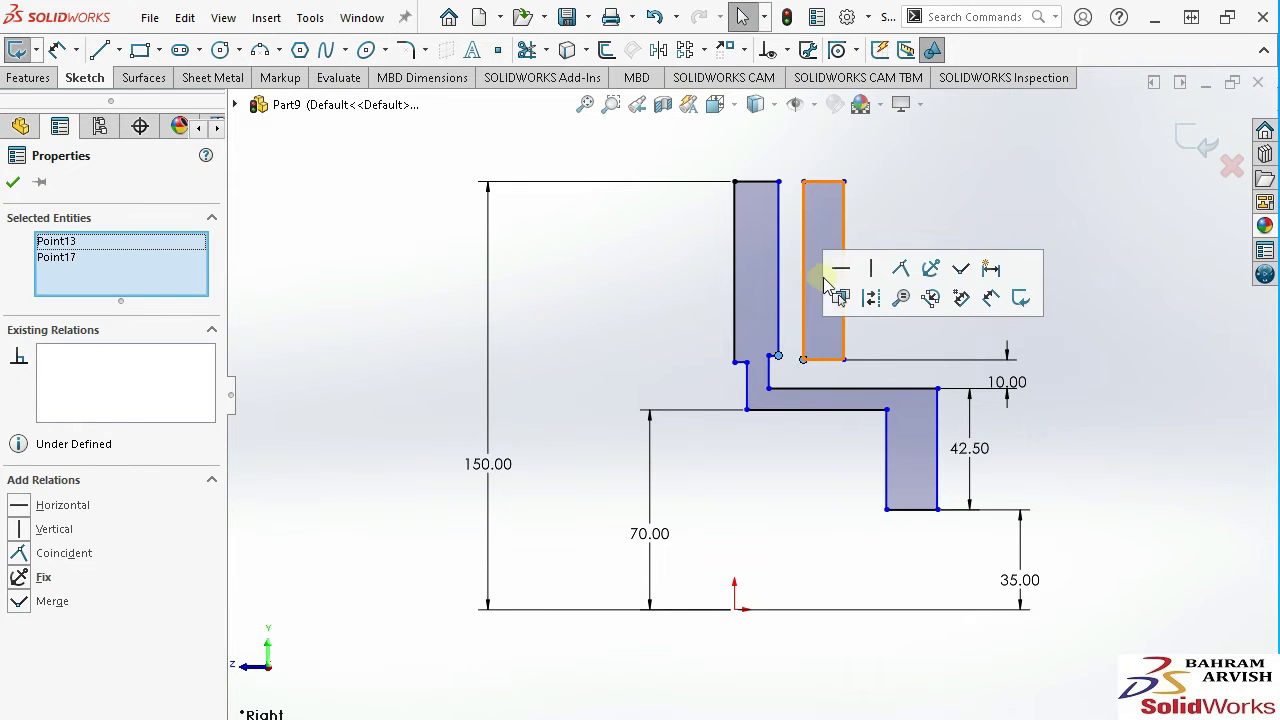
{"action": "left_click", "coordinate": [838, 267]}
{"action": "left_click", "coordinate": [649, 305]}
{"action": "left_click", "coordinate": [735, 362]}
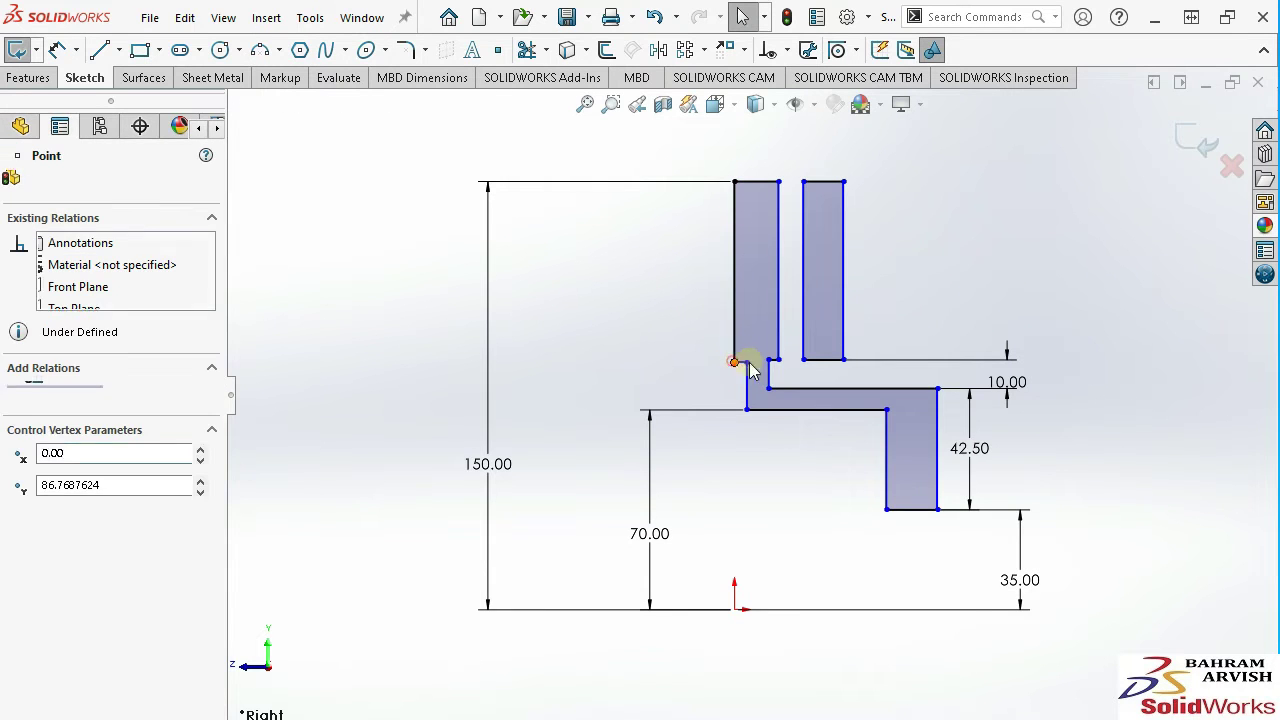
{"action": "left_click", "coordinate": [768, 360], "text": "ctrl"}
{"action": "left_click", "coordinate": [825, 272]}
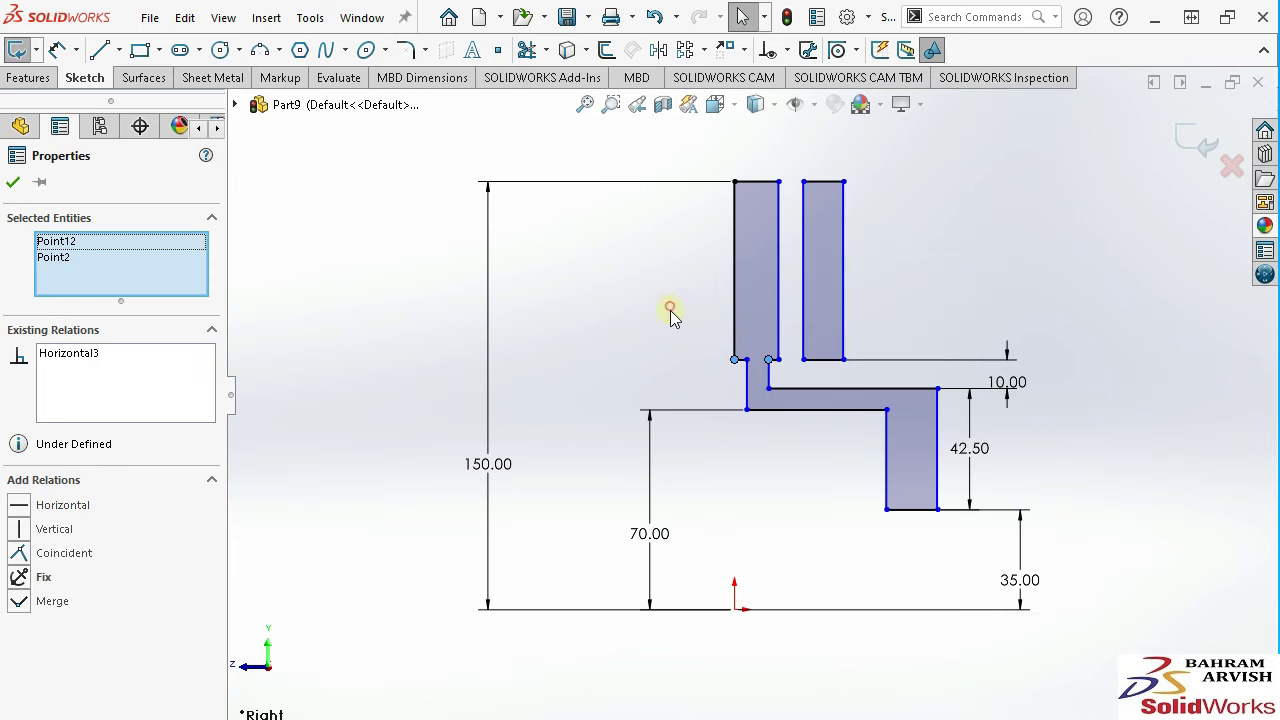
{"action": "left_click", "coordinate": [340, 213]}
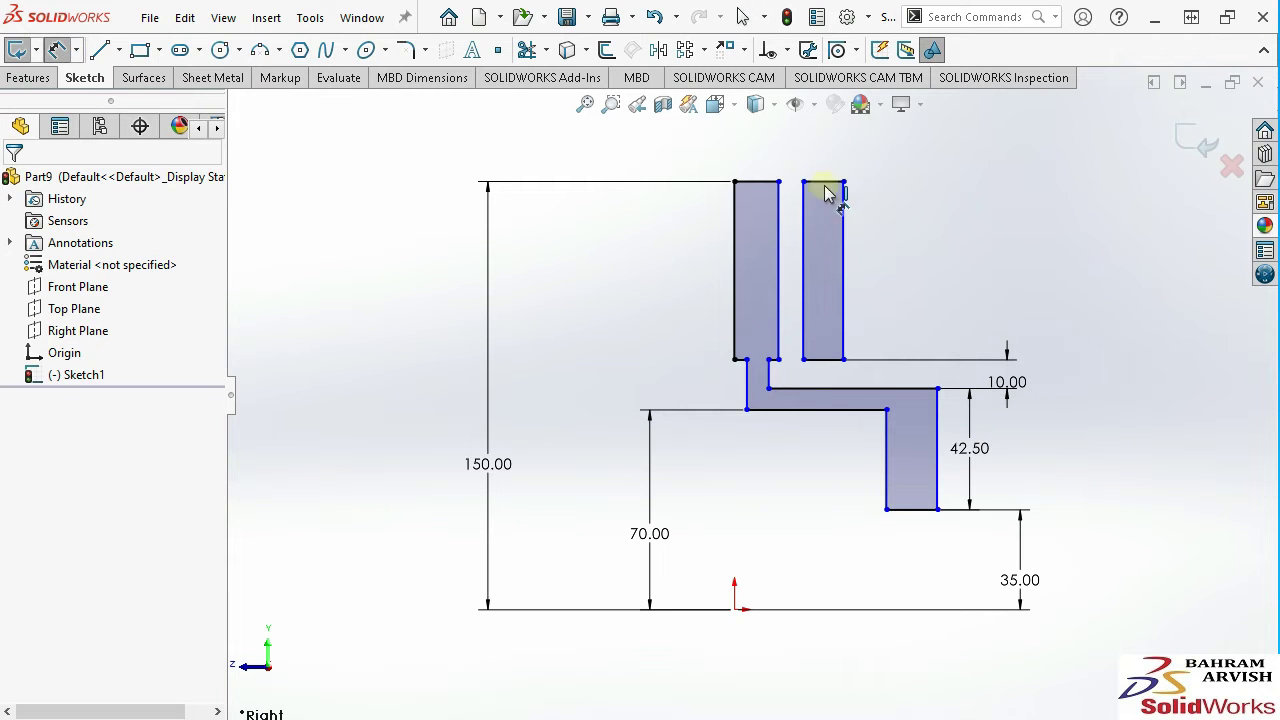
Dimension both uprights to 6 mm wide.
{"action": "left_click", "coordinate": [770, 182]}
{"action": "left_click", "coordinate": [757, 150]}
{"action": "type", "text": "6@Sketch1"}
{"action": "key", "text": "Return"}
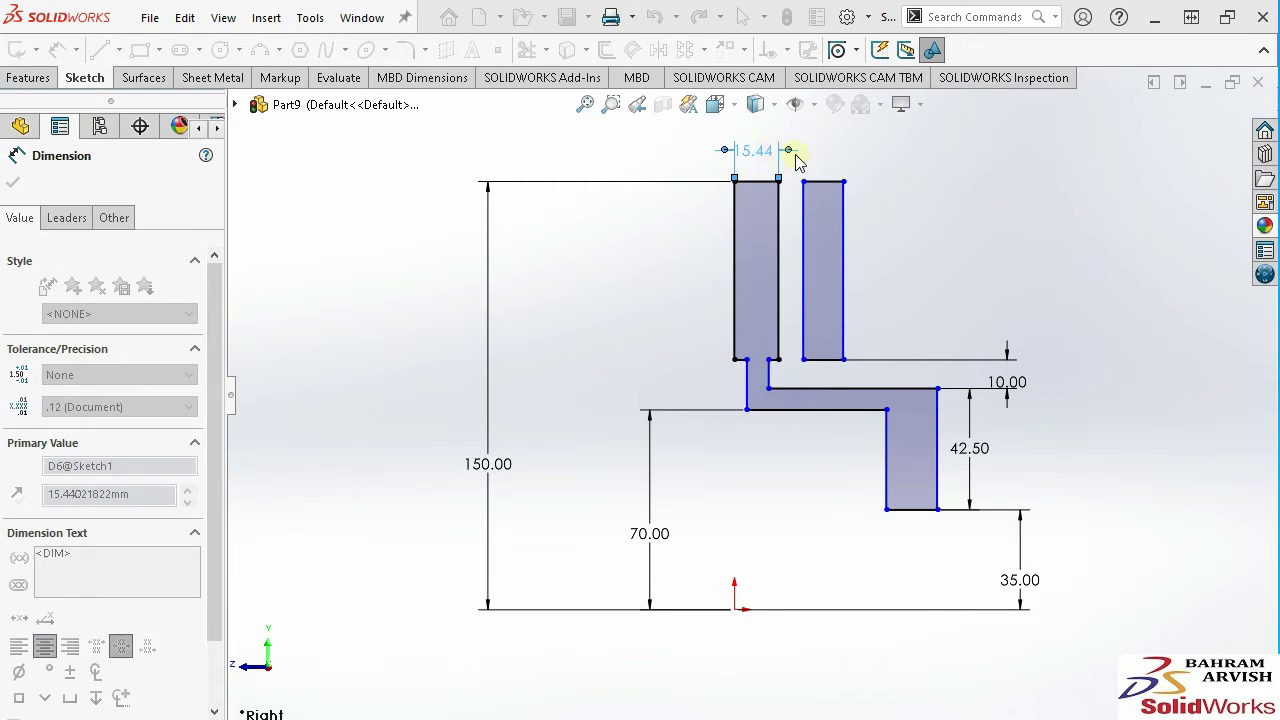
{"action": "left_click", "coordinate": [822, 182]}
{"action": "left_click", "coordinate": [826, 152]}
{"action": "type", "text": "6"}
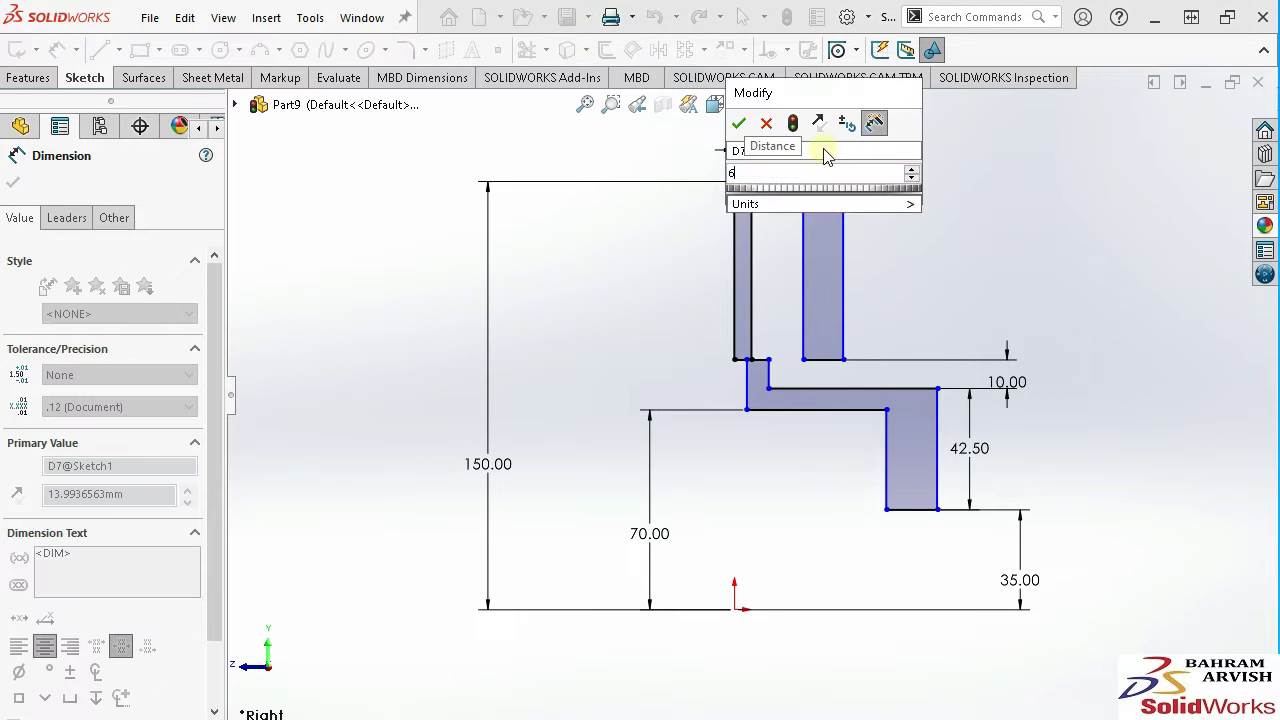
{"action": "key", "text": "Return"}
{"action": "key", "text": "Escape"}
Set the spacing between the two uprights to 22 mm.
{"action": "left_click", "coordinate": [736, 221]}
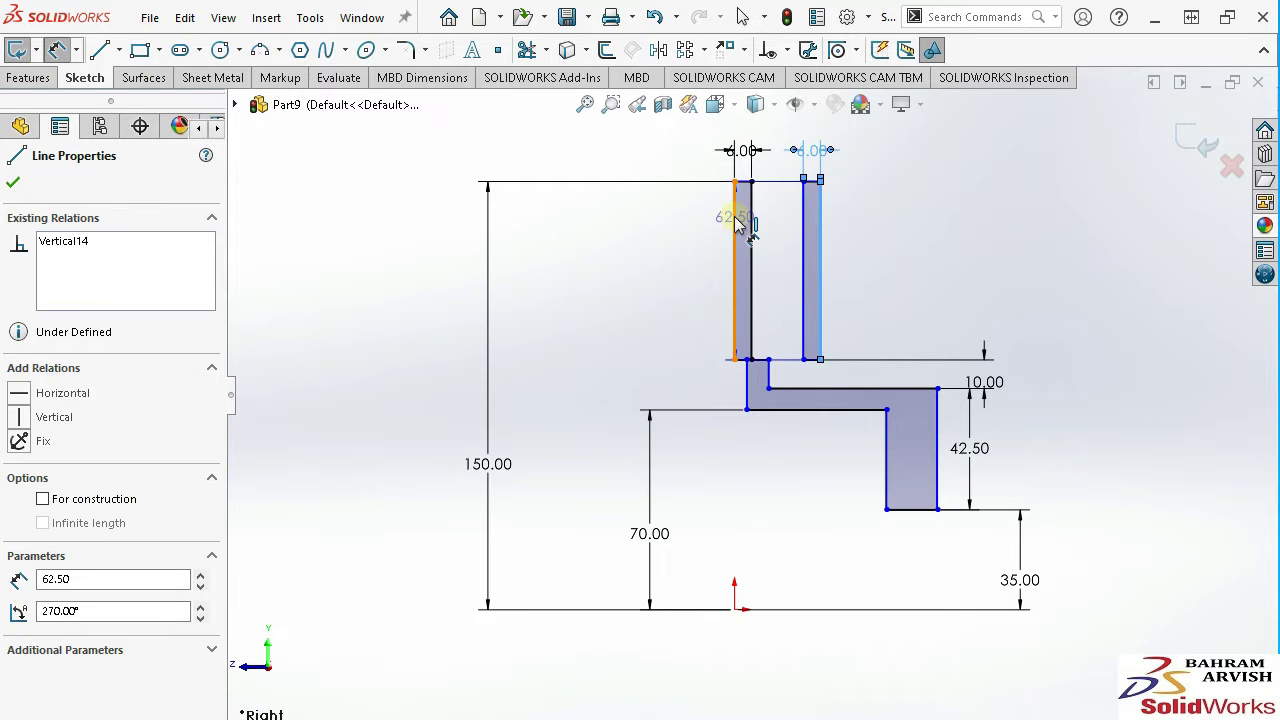
{"action": "key", "text": "z"}
{"action": "left_click", "coordinate": [772, 172]}
{"action": "key", "text": "Return"}
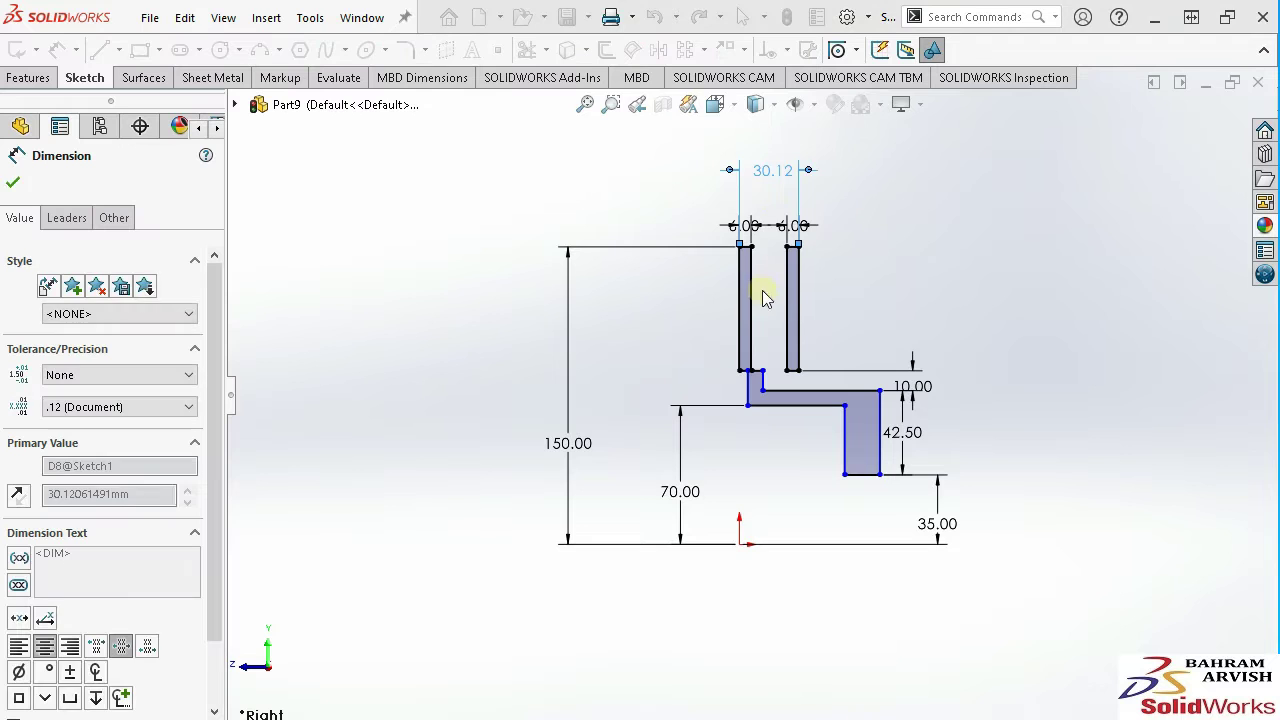
{"action": "type", "text": "22"}
{"action": "key", "text": "Return"}
Dimension the ledge at the upright's base to 1 mm.
{"action": "scroll", "coordinate": [749, 357], "scroll_direction": "up", "scroll_amount": 2}
{"action": "scroll", "coordinate": [727, 453], "scroll_direction": "up", "scroll_amount": 3}
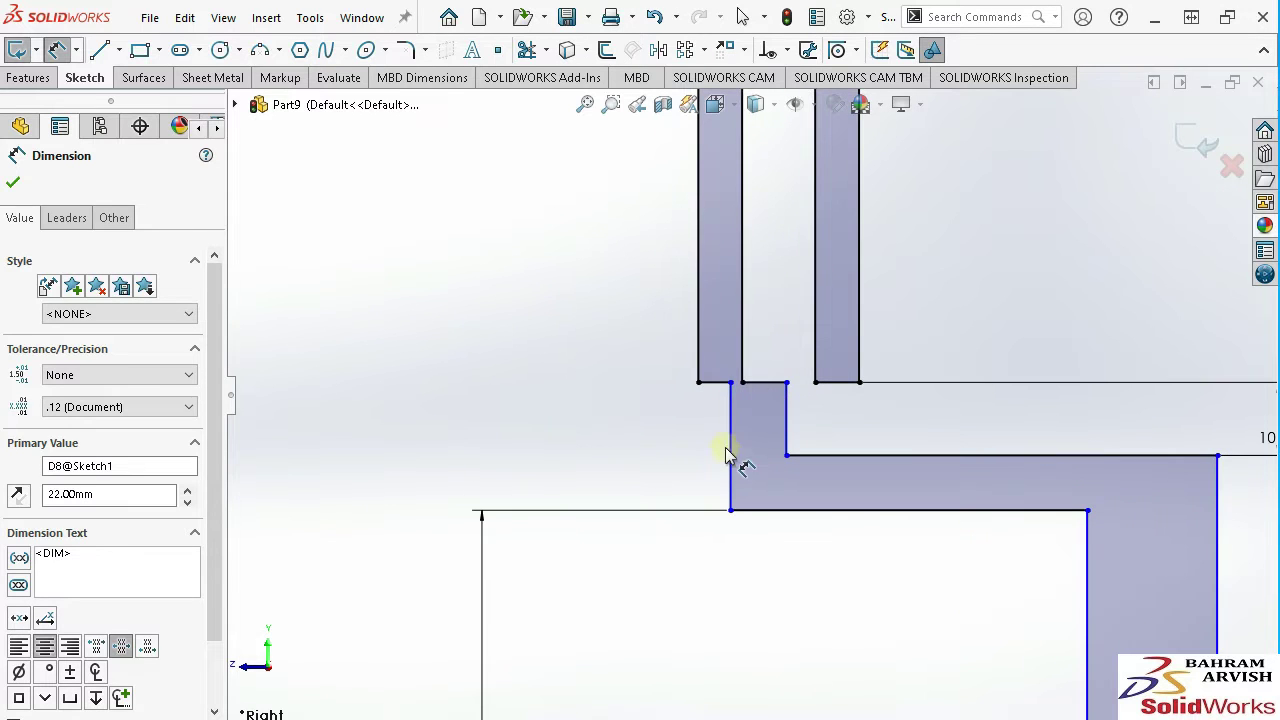
{"action": "left_click", "coordinate": [717, 392]}
{"action": "left_click", "coordinate": [609, 323]}
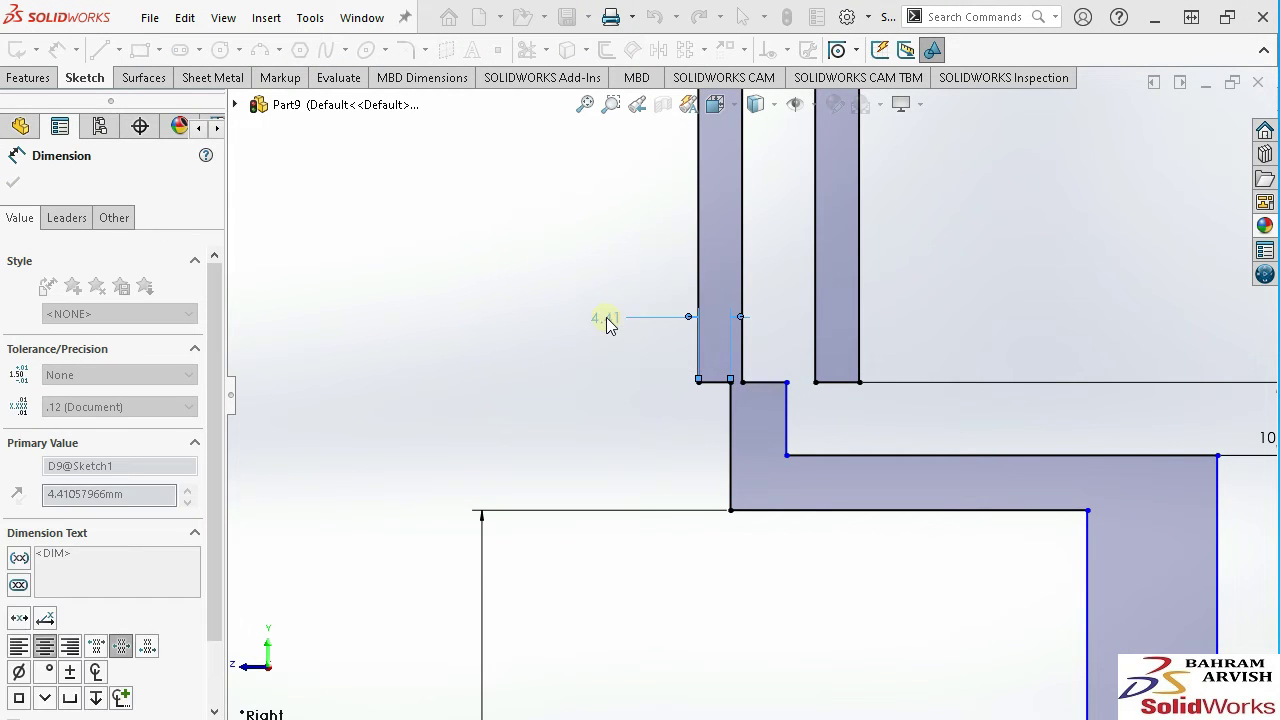
{"action": "type", "text": "1"}
{"action": "key", "text": "Return"}
{"action": "right_click", "coordinate": [550, 393]}
{"action": "left_click", "coordinate": [595, 450]}
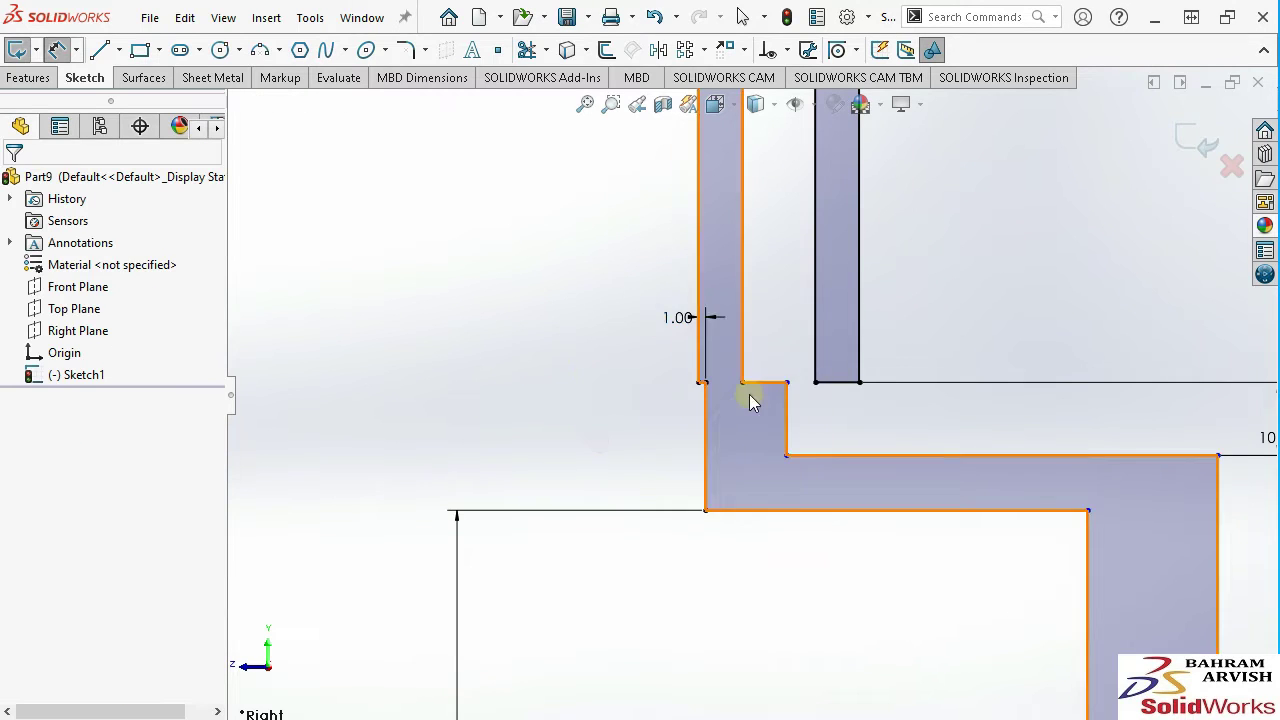
Drag the inner step line toward the upright and dimension its offset to 1 mm.
{"action": "scroll", "coordinate": [749, 394], "scroll_direction": "up", "scroll_amount": 2}
{"action": "left_click", "coordinate": [790, 380]}
{"action": "left_click_drag", "start_coordinate": [787, 382], "coordinate": [729, 378]}
{"action": "left_click", "coordinate": [57, 50]}
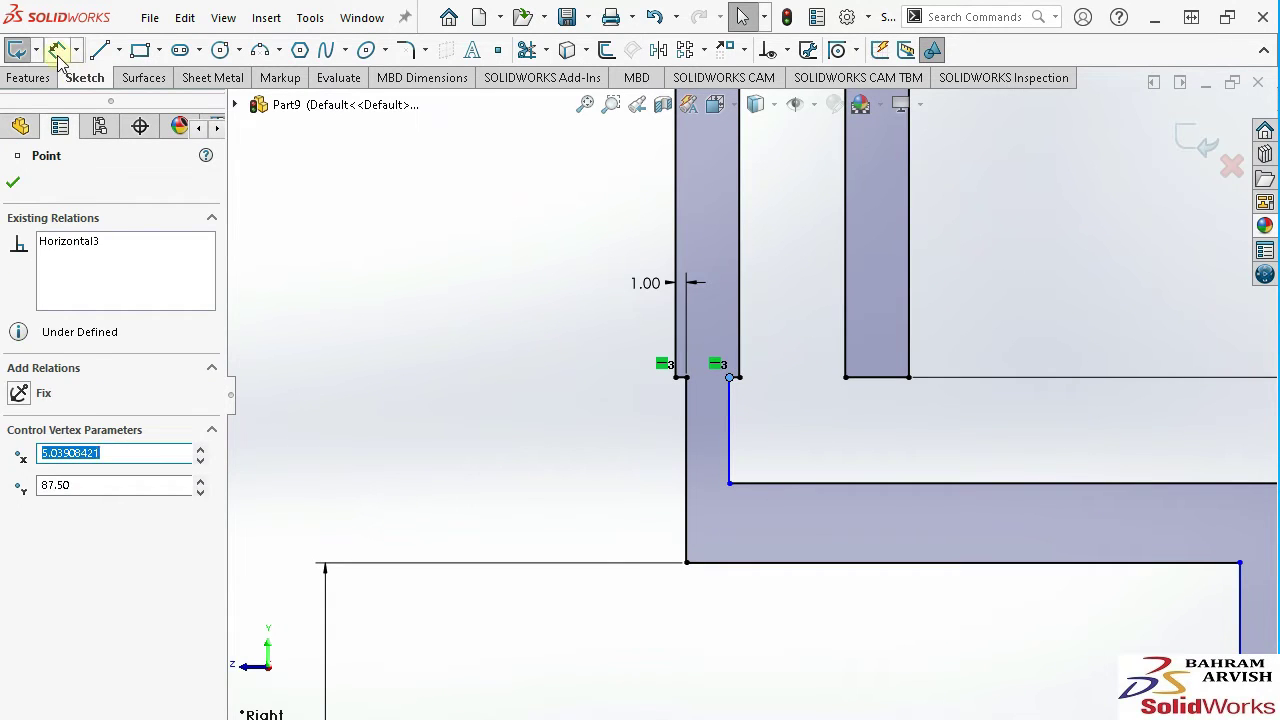
{"action": "left_click", "coordinate": [730, 378]}
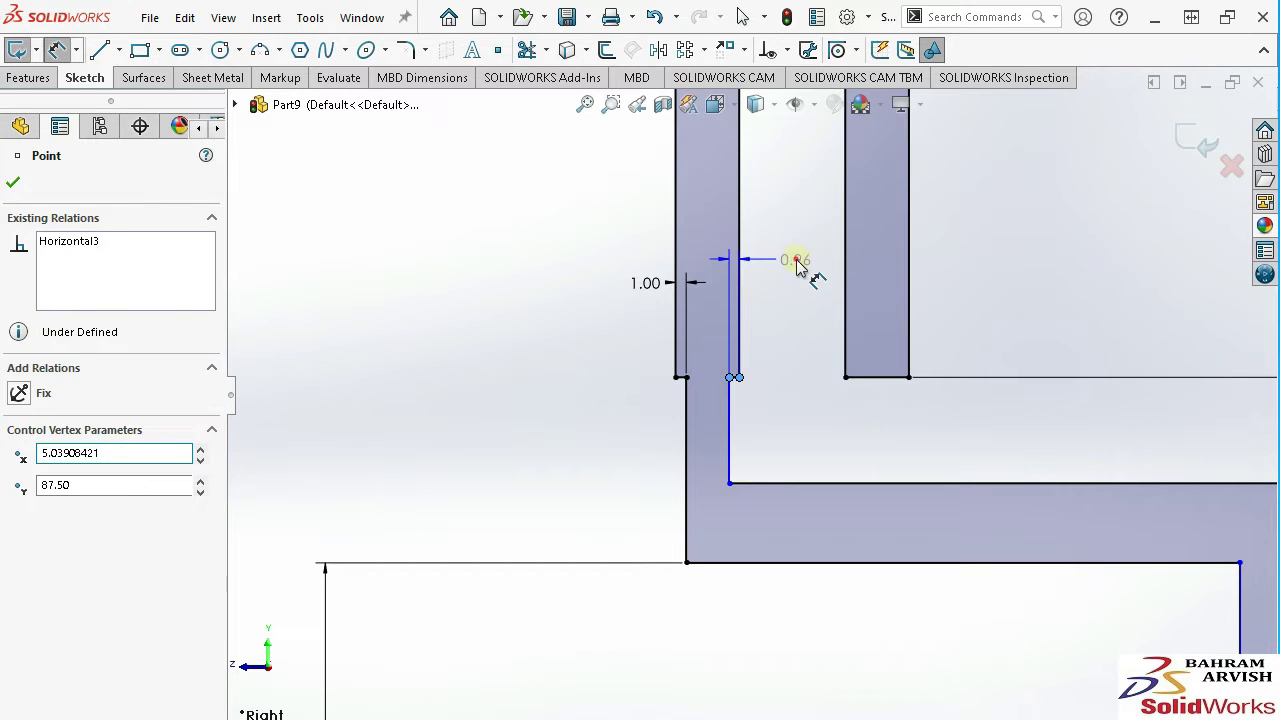
{"action": "left_click", "coordinate": [797, 262]}
{"action": "type", "text": "1"}
{"action": "key", "text": "Return"}
Dimension the lower block's bottom edge to 22 mm.
{"action": "scroll", "coordinate": [775, 400], "scroll_direction": "down", "scroll_amount": 2}
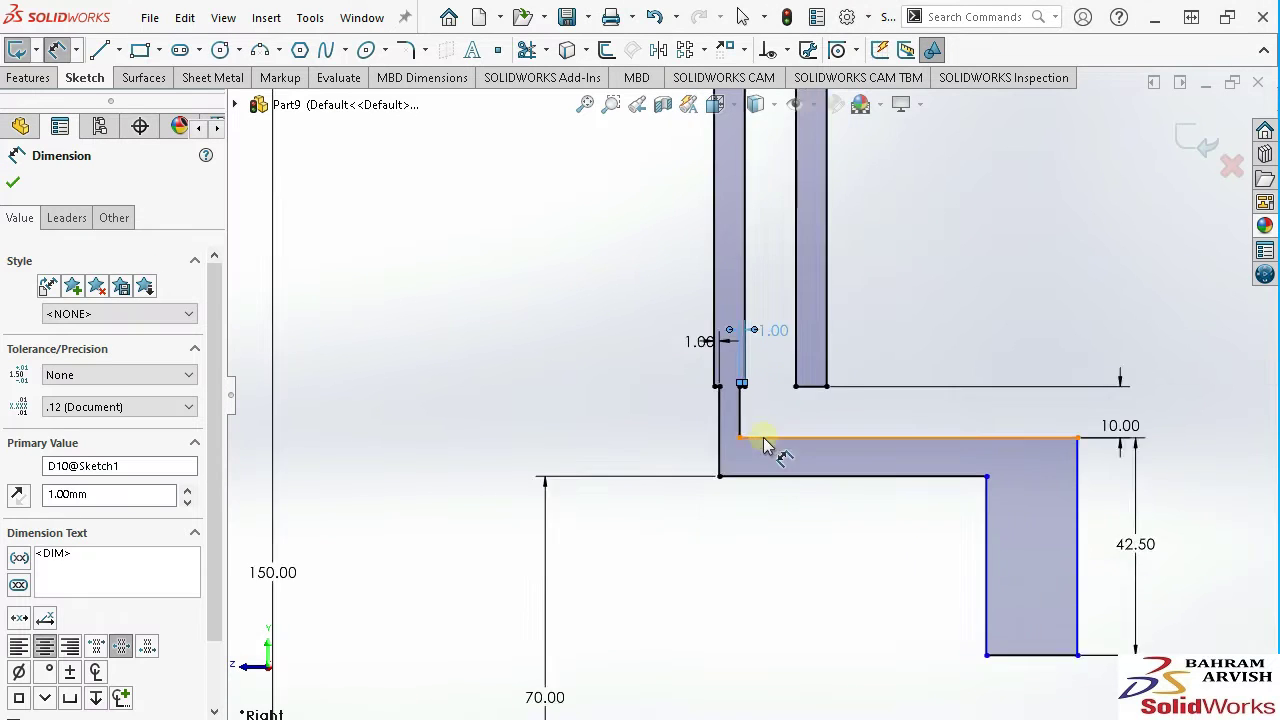
{"action": "scroll", "coordinate": [764, 440], "scroll_direction": "down", "scroll_amount": 2}
{"action": "scroll", "coordinate": [817, 541], "scroll_direction": "down", "scroll_amount": 2}
{"action": "left_click", "coordinate": [880, 521]}
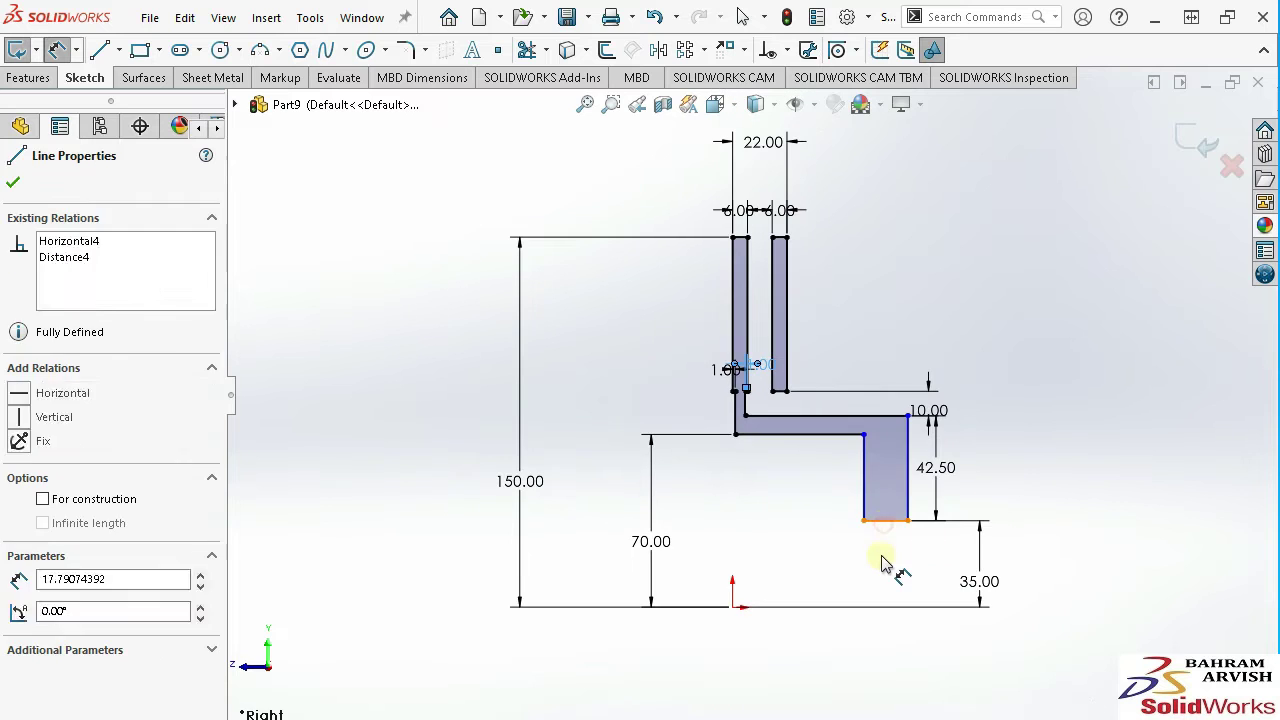
{"action": "left_click", "coordinate": [884, 560]}
{"action": "type", "text": "22"}
{"action": "key", "text": "Return"}
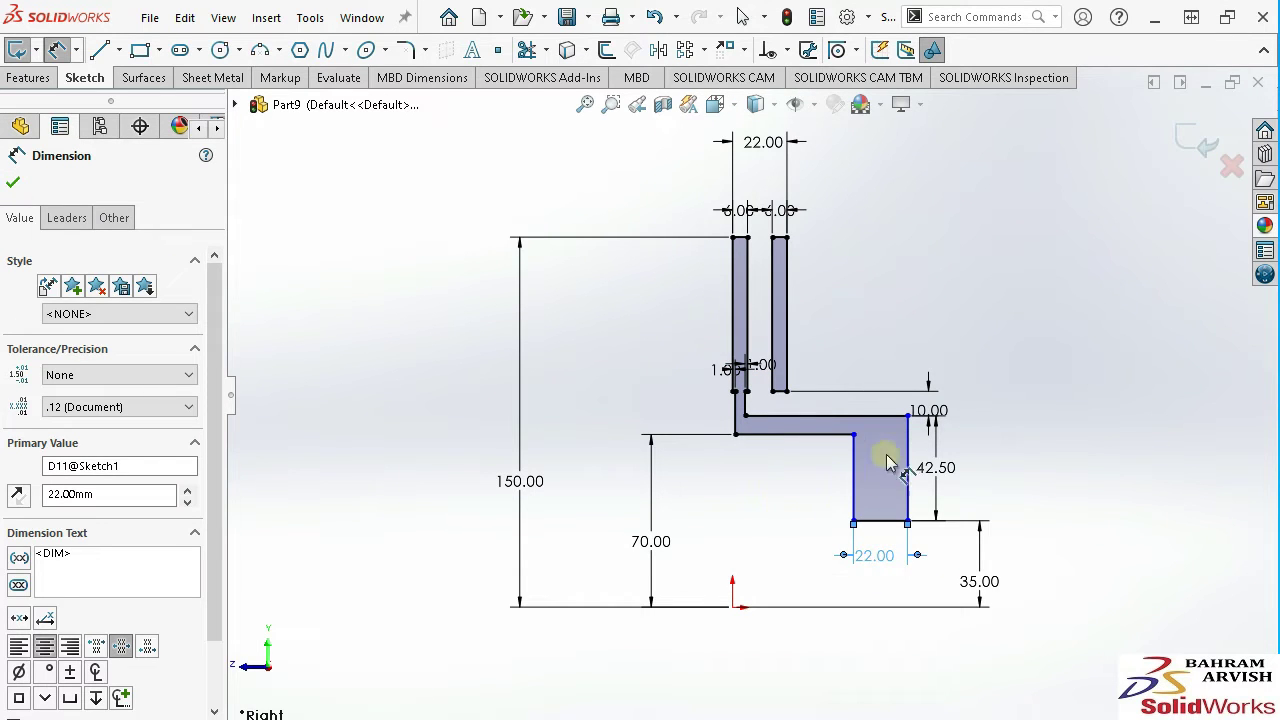
{"action": "key", "text": "Escape"}
Set 65 mm horizontal distance from the left edge to the lower block's corner.
{"action": "scroll", "coordinate": [729, 434], "scroll_direction": "up", "scroll_amount": 2}
{"action": "left_click", "coordinate": [722, 420]}
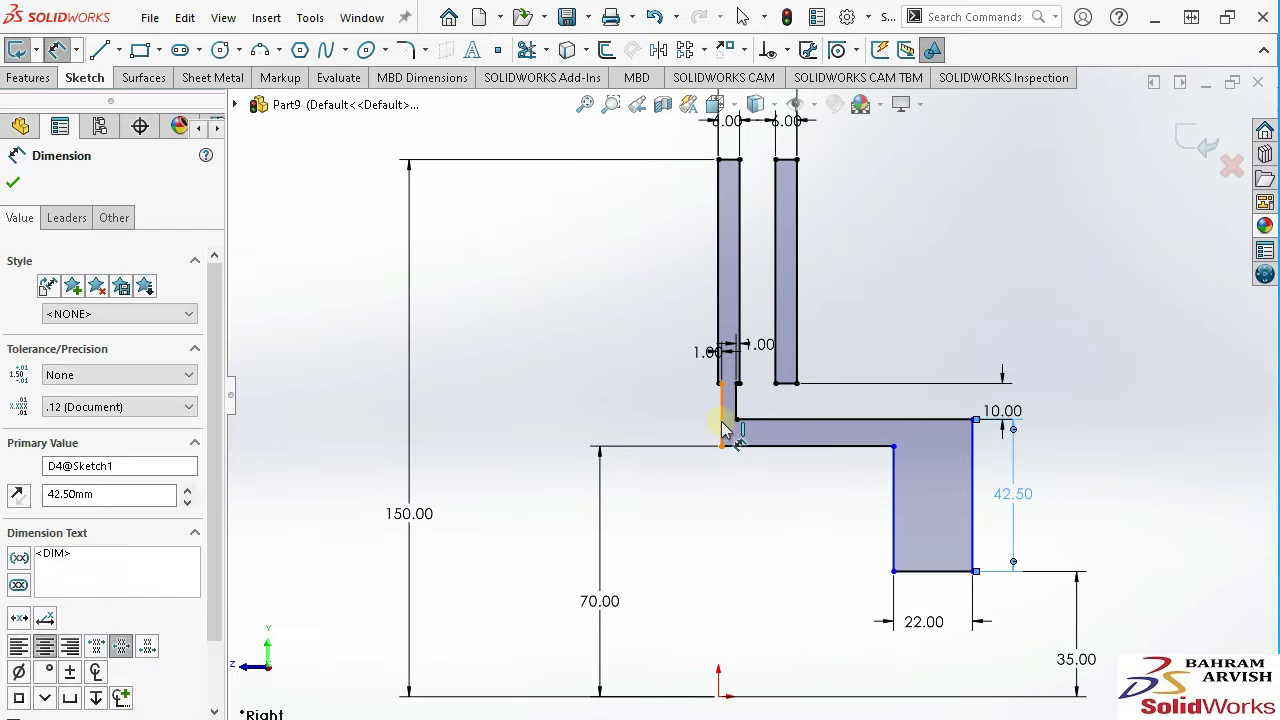
{"action": "left_click", "coordinate": [975, 420]}
{"action": "scroll", "coordinate": [971, 371], "scroll_direction": "up", "scroll_amount": 1}
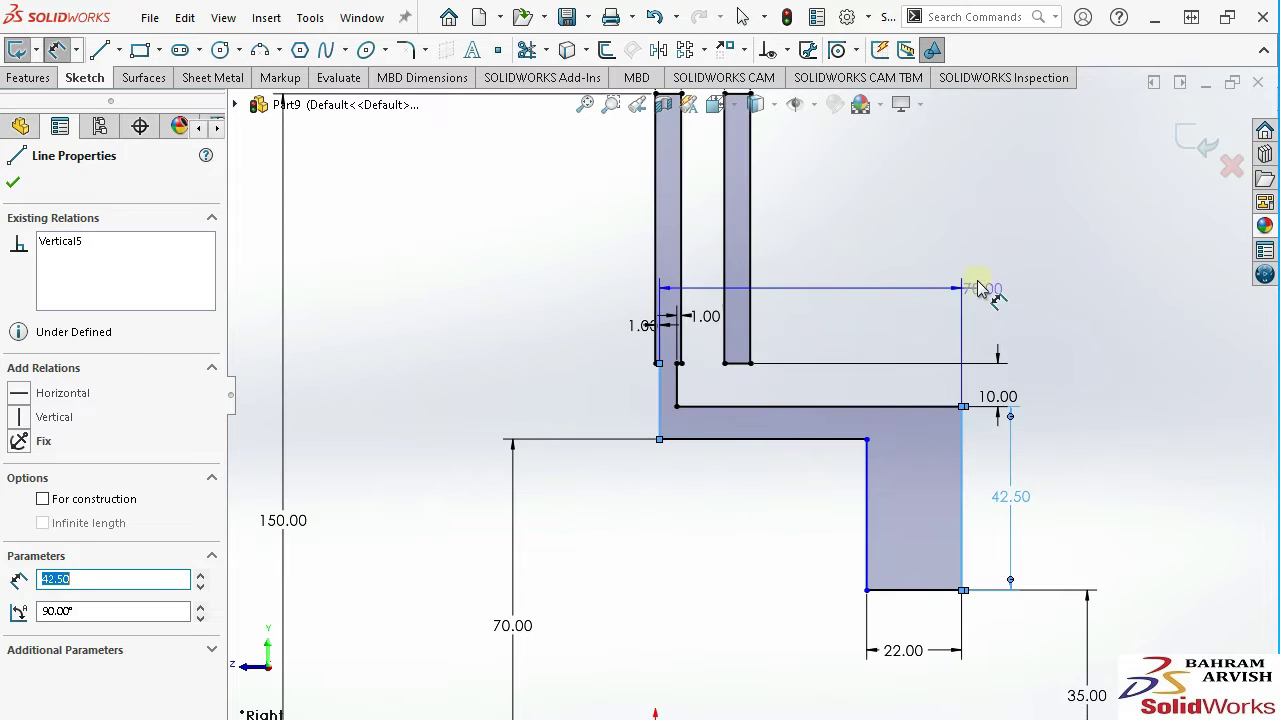
{"action": "left_click", "coordinate": [957, 266]}
{"action": "type", "text": "65"}
{"action": "key", "text": "Return"}
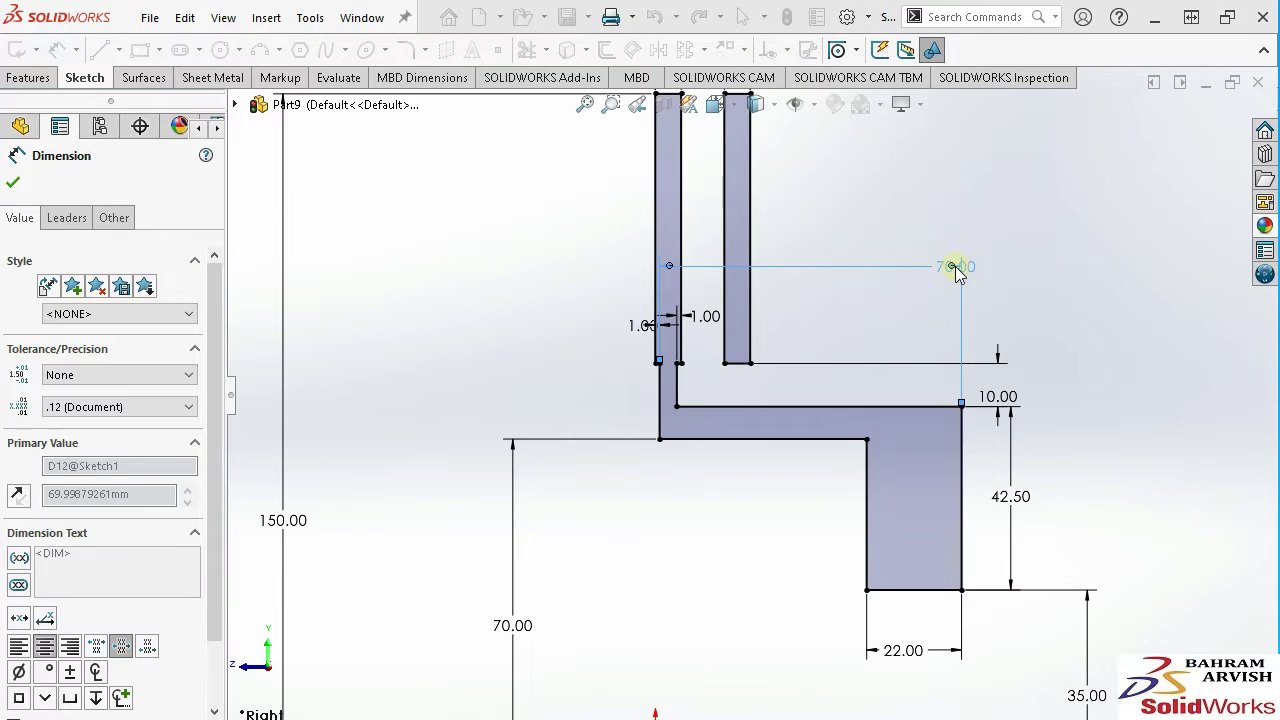
{"action": "scroll", "coordinate": [757, 436], "scroll_direction": "down", "scroll_amount": 3}
Draw a horizontal centerline from the origin to the right.
{"action": "left_click", "coordinate": [120, 52]}
{"action": "left_click", "coordinate": [135, 97]}
{"action": "left_click", "coordinate": [718, 511]}
{"action": "left_click", "coordinate": [925, 511]}
{"action": "right_click", "coordinate": [930, 516]}
{"action": "left_click", "coordinate": [960, 527]}
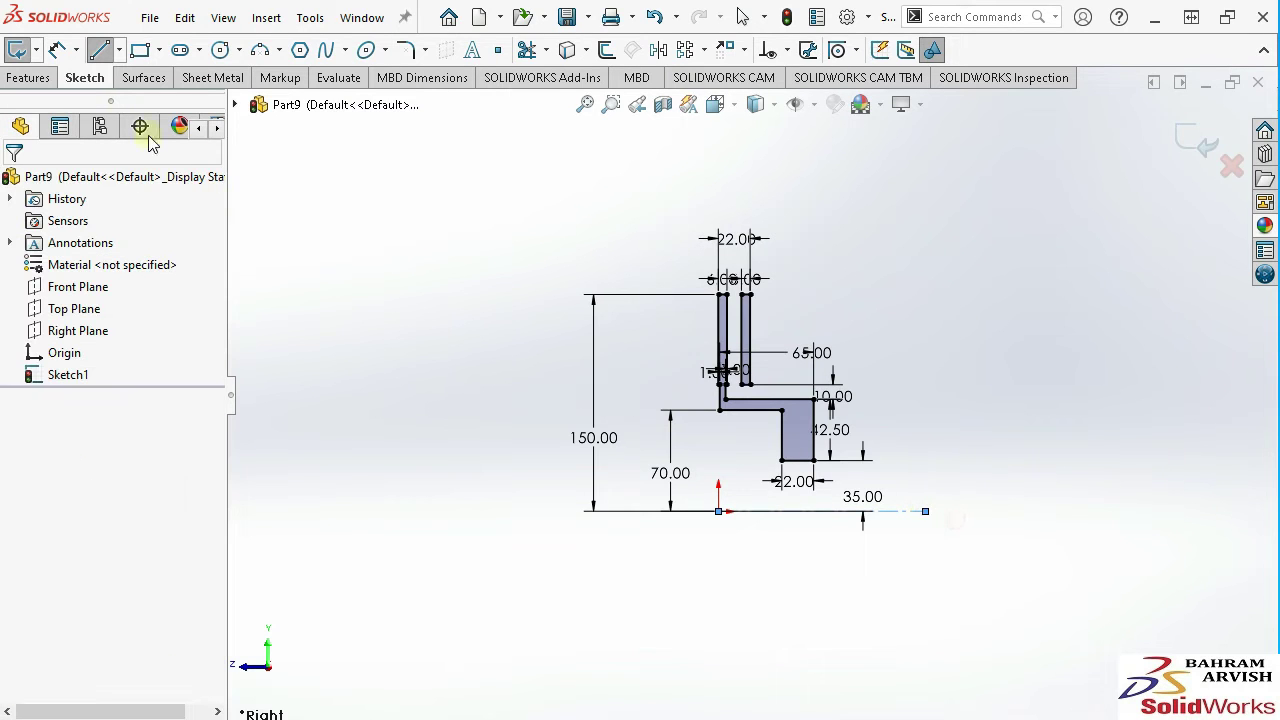
Revolve Sketch1 a full 360° into Revolve1, then turn the hub face normal to the view.
{"action": "left_click", "coordinate": [36, 80]}
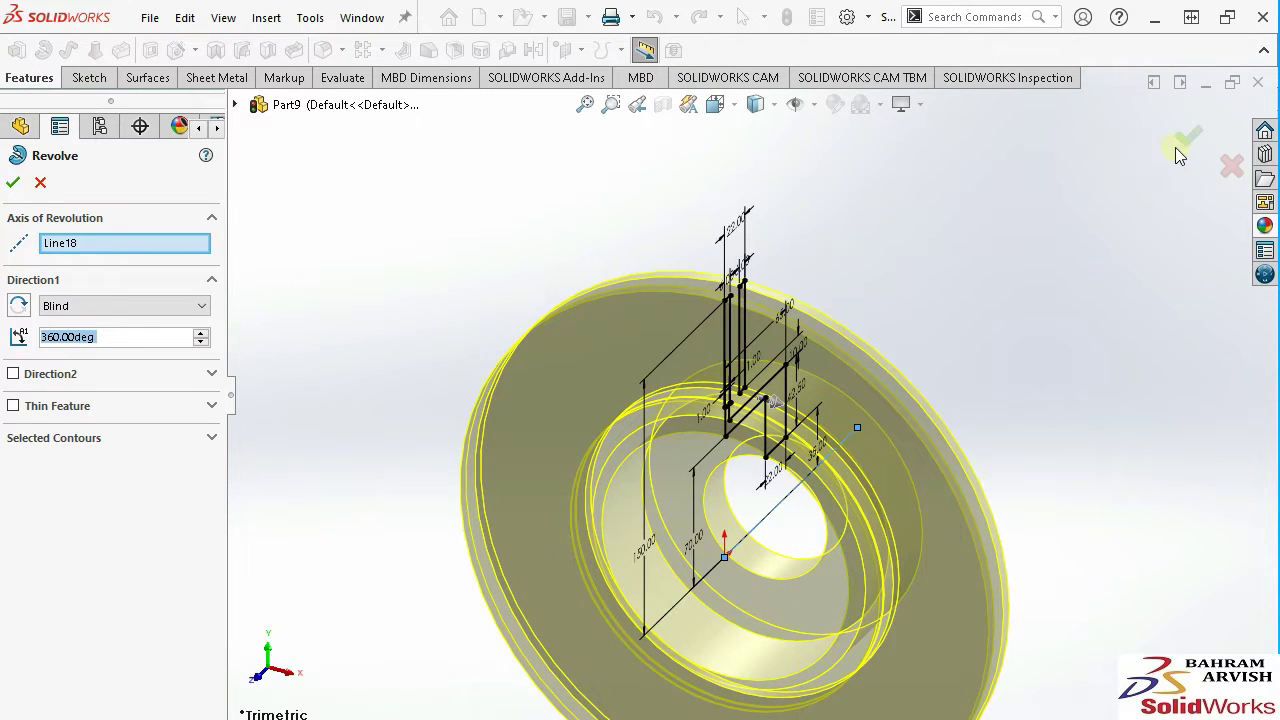
{"action": "key", "text": "Return"}
{"action": "mouse_move", "coordinate": [966, 366]}
{"action": "middle_mouse_down"}
{"action": "mouse_move", "coordinate": [678, 386]}
{"action": "mouse_move", "coordinate": [809, 454]}
{"action": "middle_mouse_up"}
{"action": "scroll", "coordinate": [809, 454], "scroll_direction": "up", "scroll_amount": 3}
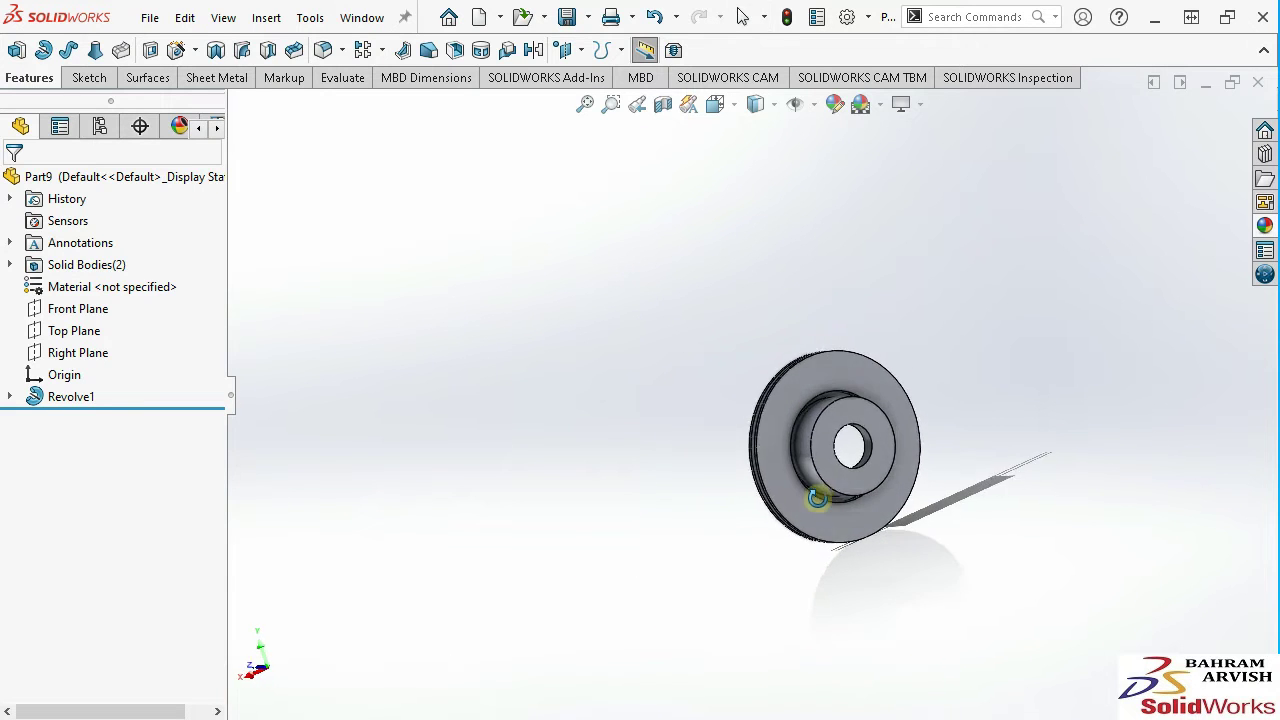
{"action": "scroll", "coordinate": [848, 400], "scroll_direction": "down", "scroll_amount": 2}
{"action": "left_click", "coordinate": [851, 371]}
{"action": "left_click", "coordinate": [966, 334]}
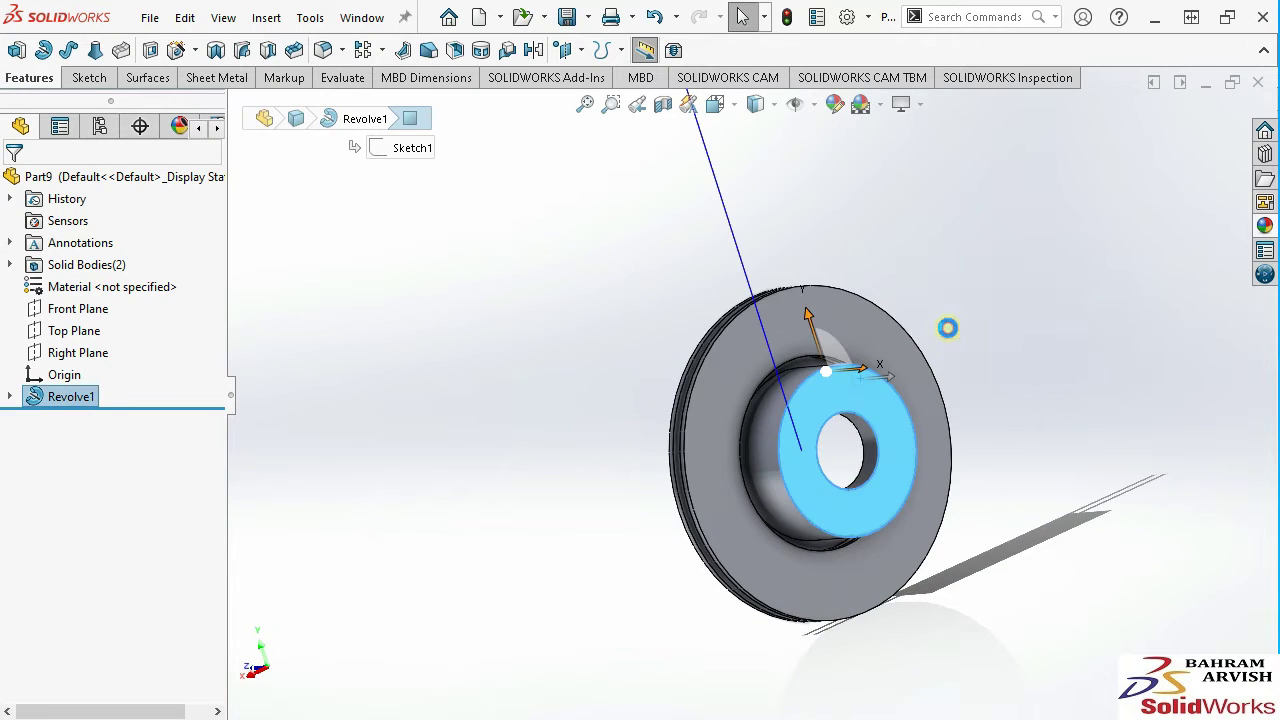
Start a sketch on the hub face with a vertical 56 mm construction centerline from the centre.
{"action": "left_click", "coordinate": [120, 50]}
{"action": "left_click", "coordinate": [118, 50]}
{"action": "left_click", "coordinate": [142, 96]}
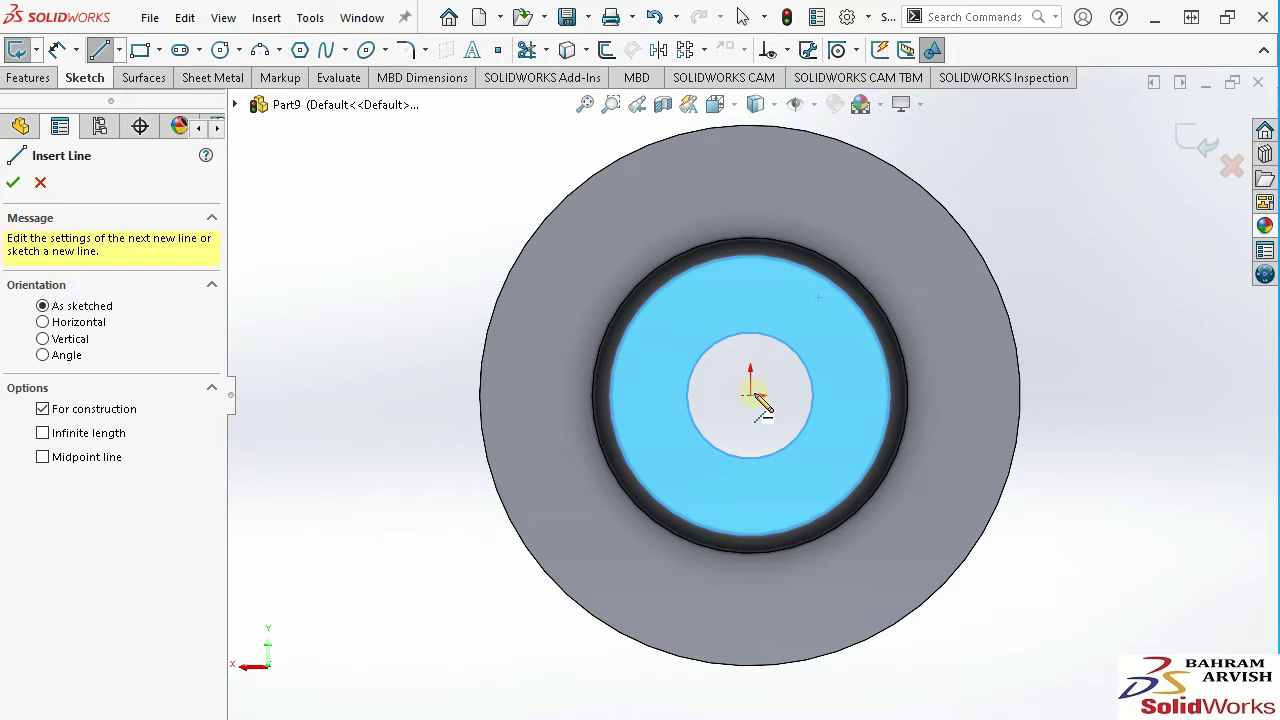
{"action": "left_click", "coordinate": [751, 303]}
{"action": "right_click", "coordinate": [748, 306]}
{"action": "left_click", "coordinate": [766, 320]}
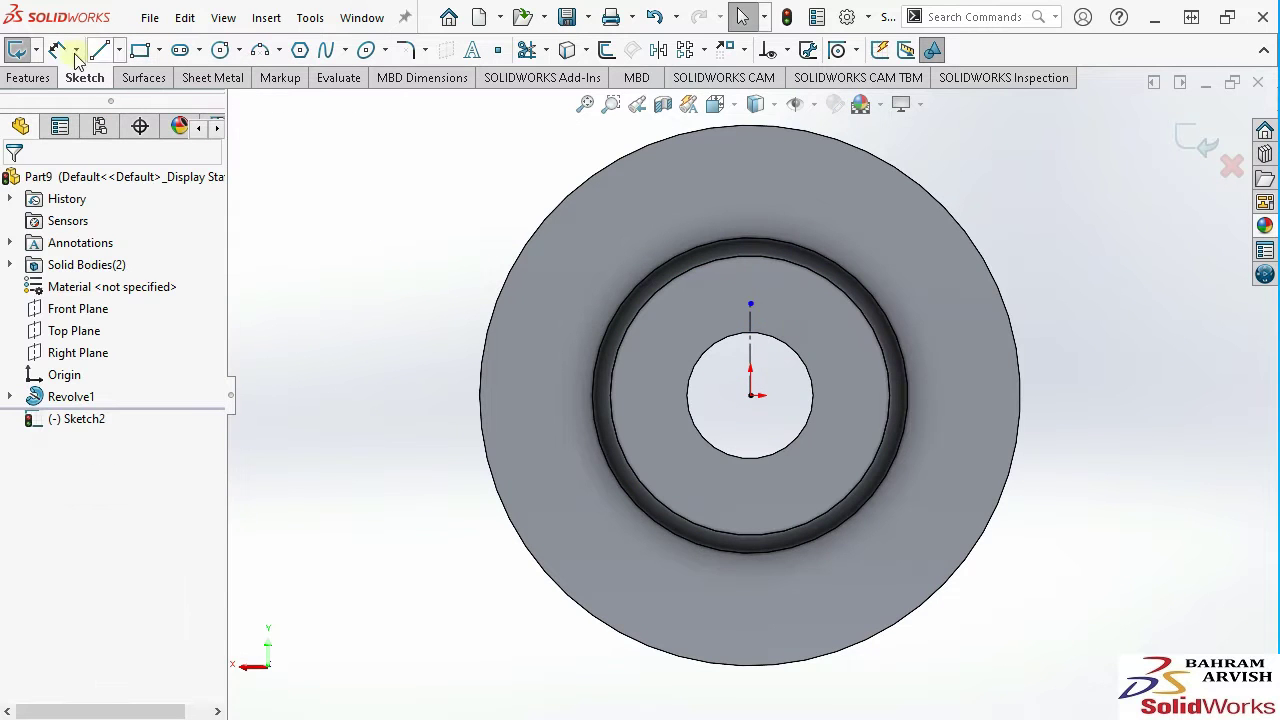
{"action": "left_click", "coordinate": [752, 358]}
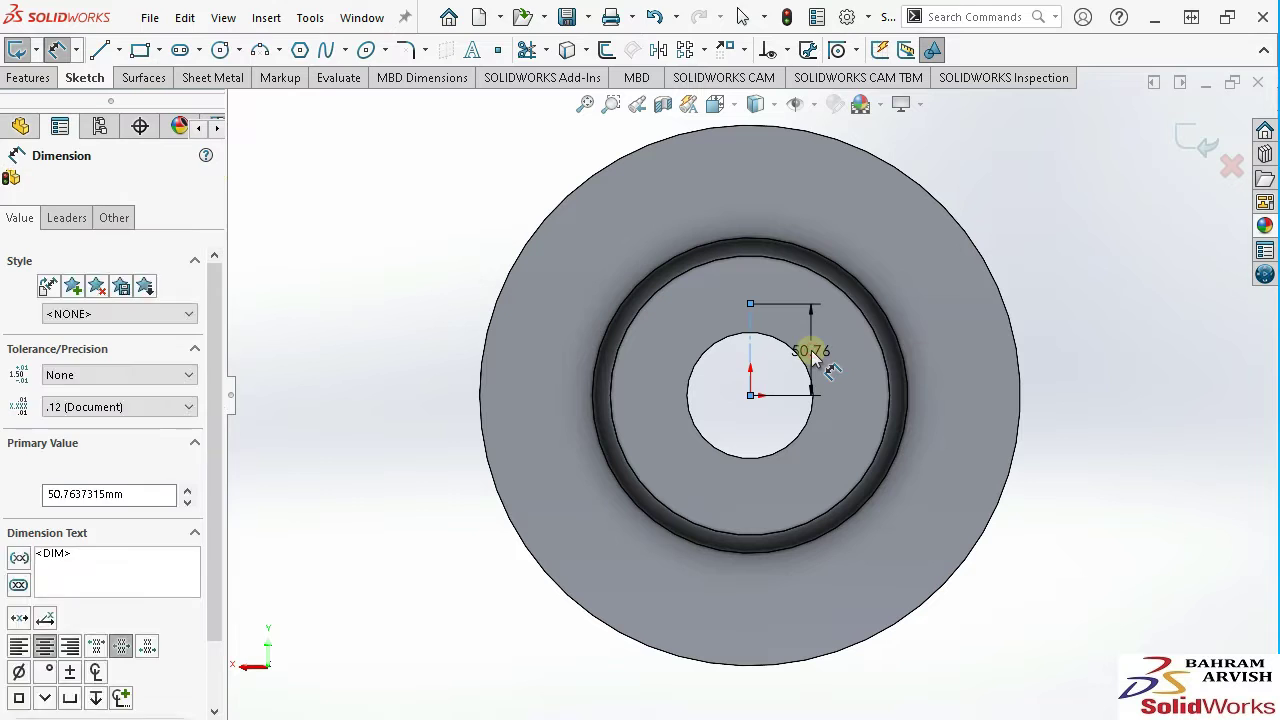
{"action": "left_click", "coordinate": [814, 357]}
{"action": "key", "text": "Return"}
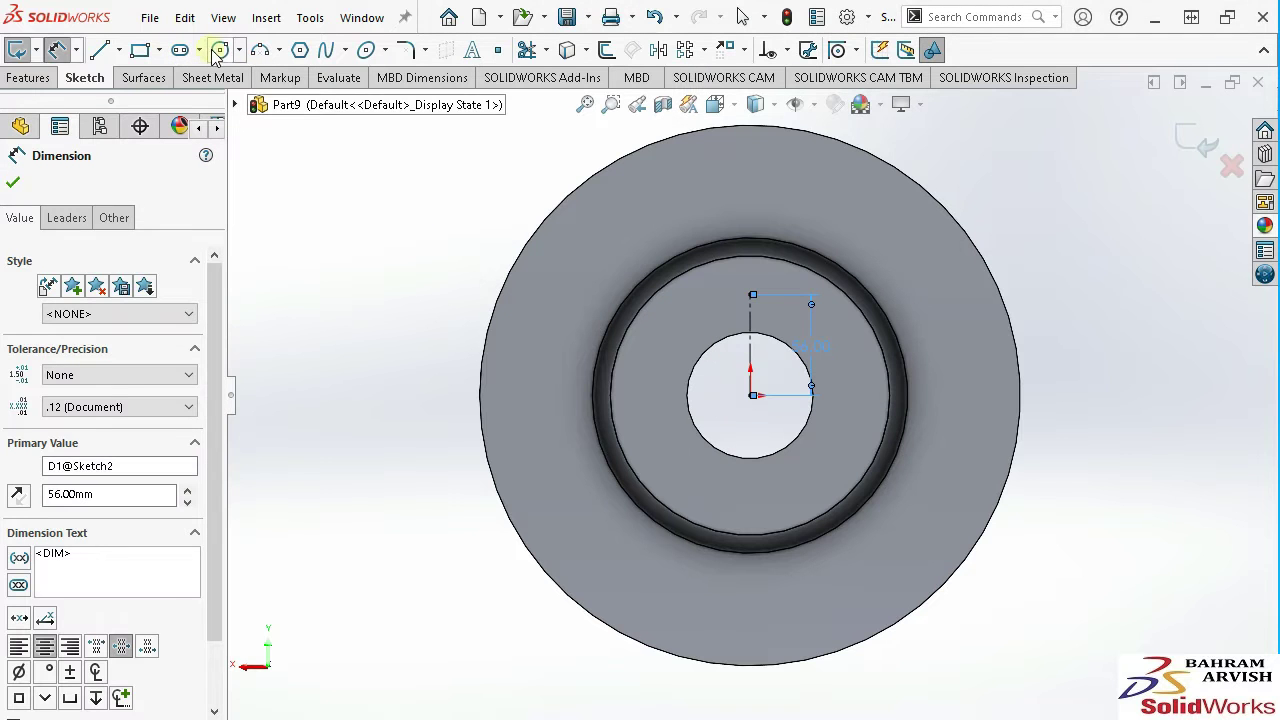
Draw a bolt-hole circle on the centerline's top end and dimension its diameter.
{"action": "left_click", "coordinate": [219, 50]}
{"action": "left_click", "coordinate": [751, 295]}
{"action": "left_click", "coordinate": [772, 305]}
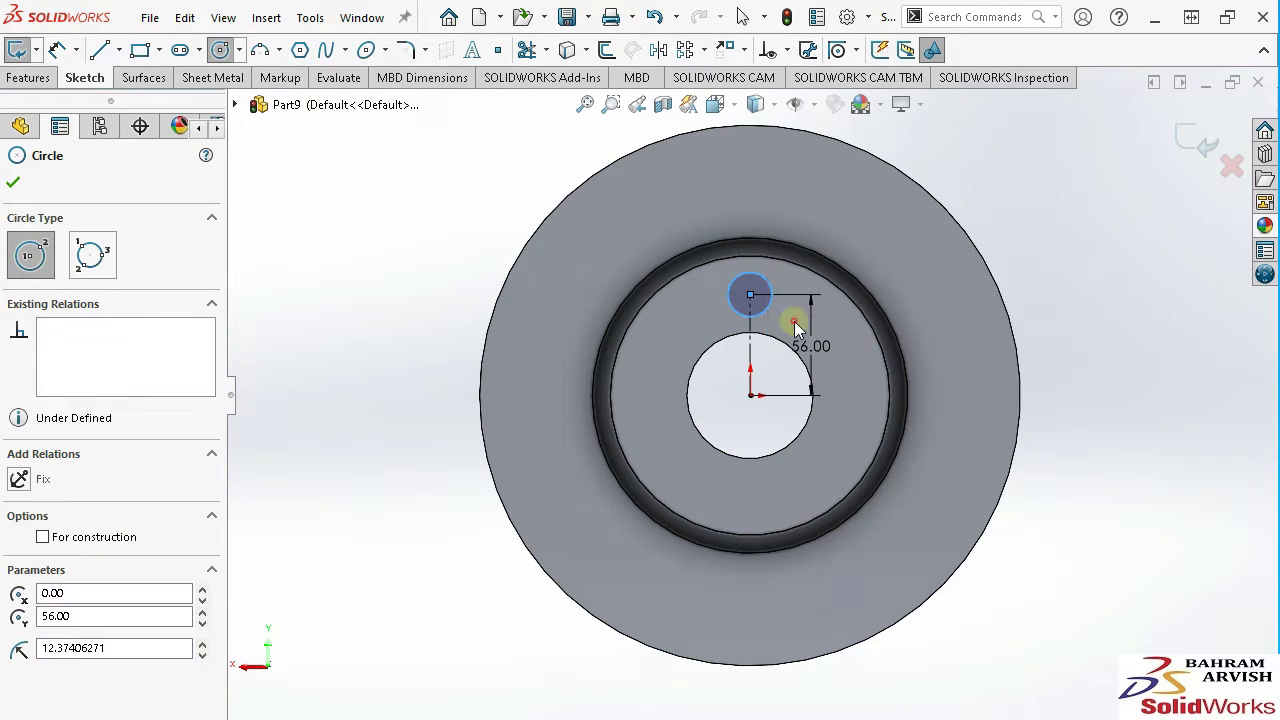
{"action": "key", "text": "Escape"}
{"action": "left_click", "coordinate": [737, 310]}
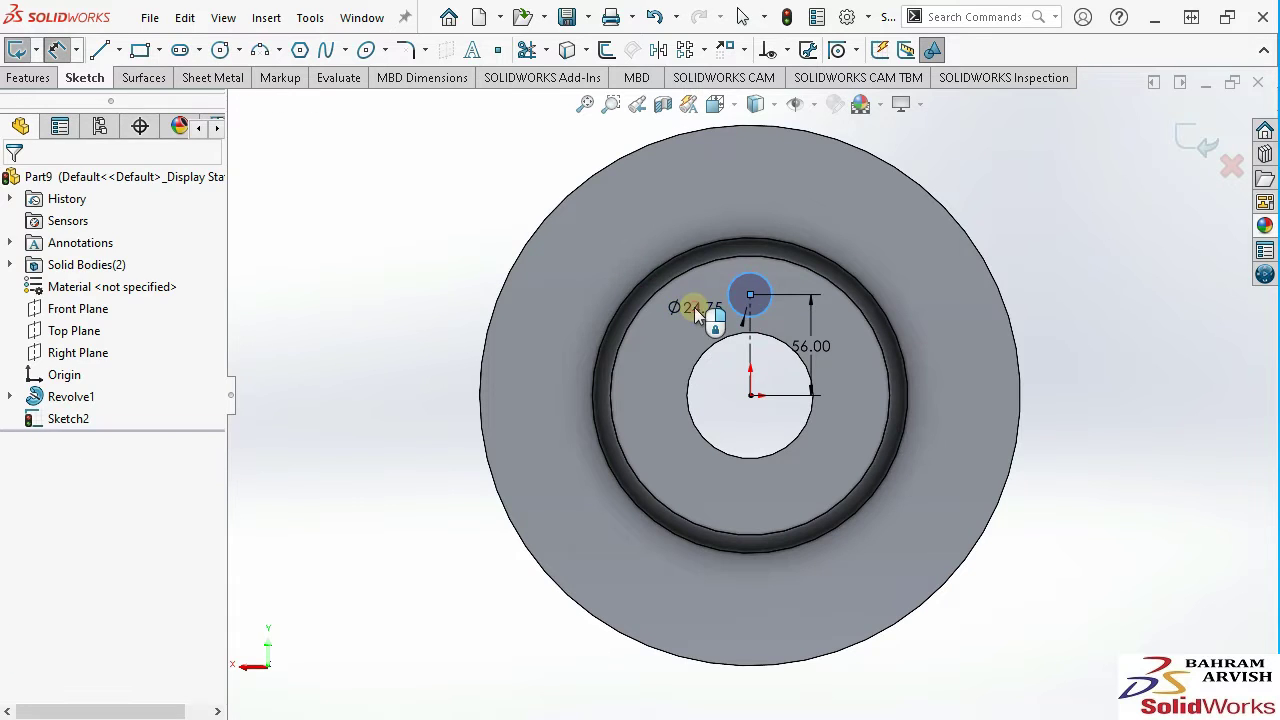
{"action": "left_click", "coordinate": [700, 305]}
{"action": "type", "text": "10"}
{"action": "key", "text": "Return"}
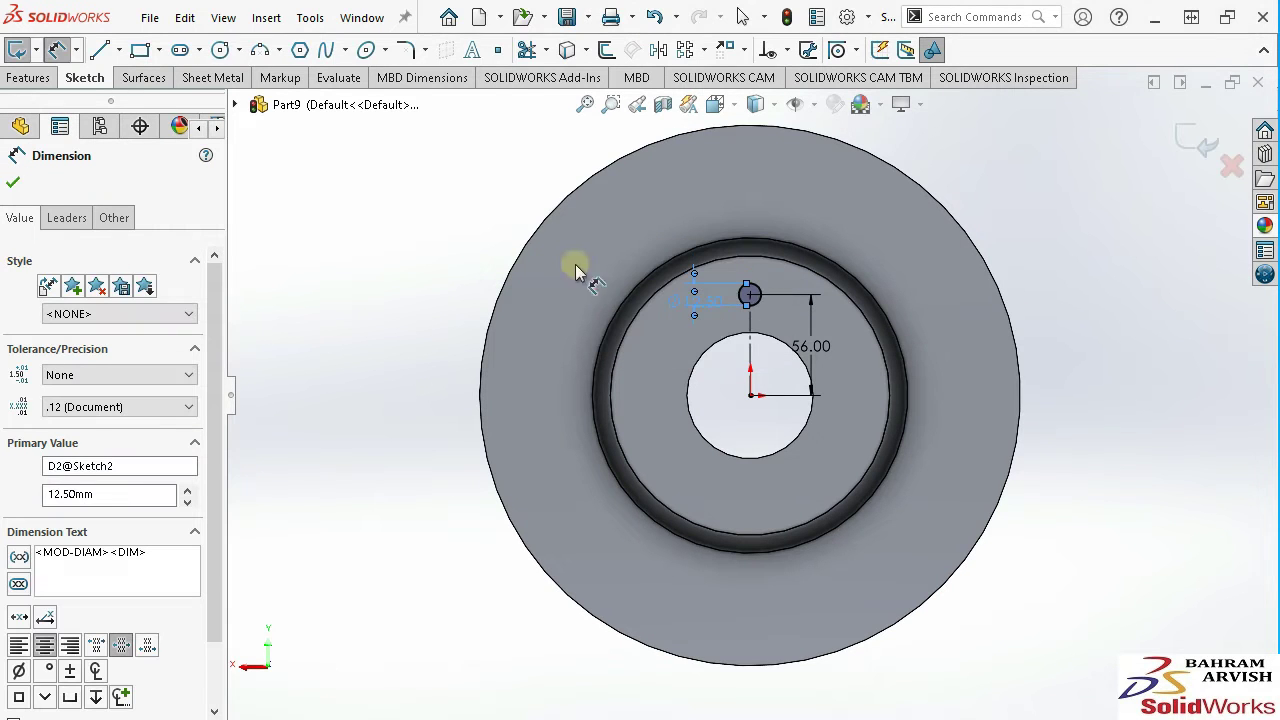
Circular-pattern the hole into five equally spaced copies over 360° and exit the sketch.
{"action": "left_click", "coordinate": [704, 50]}
{"action": "left_click", "coordinate": [745, 100]}
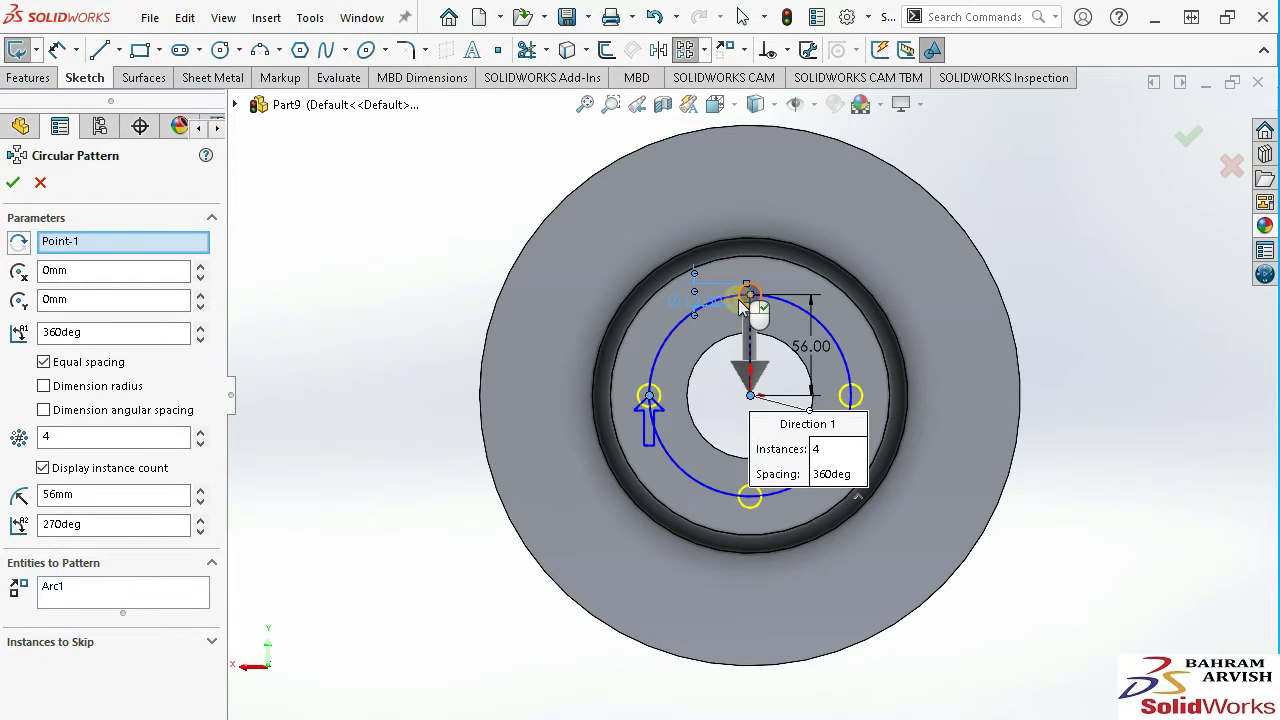
{"action": "left_click", "coordinate": [10, 183]}
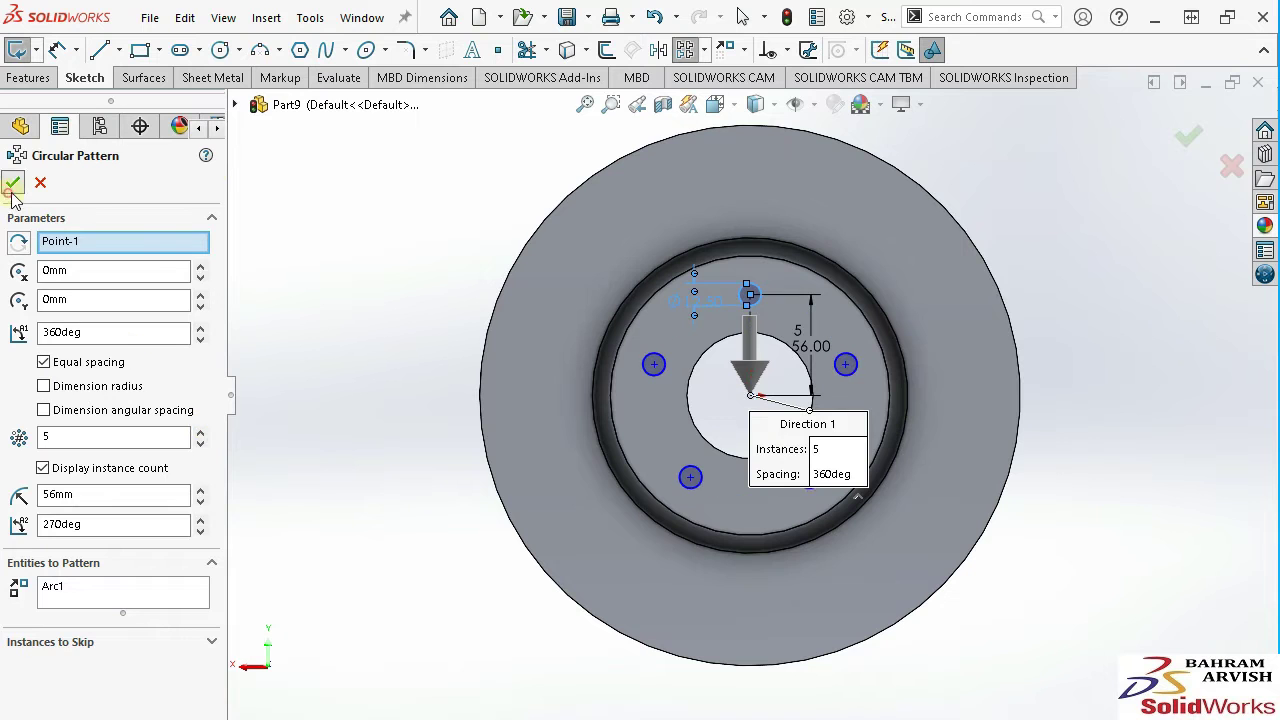
{"action": "left_click", "coordinate": [16, 49]}
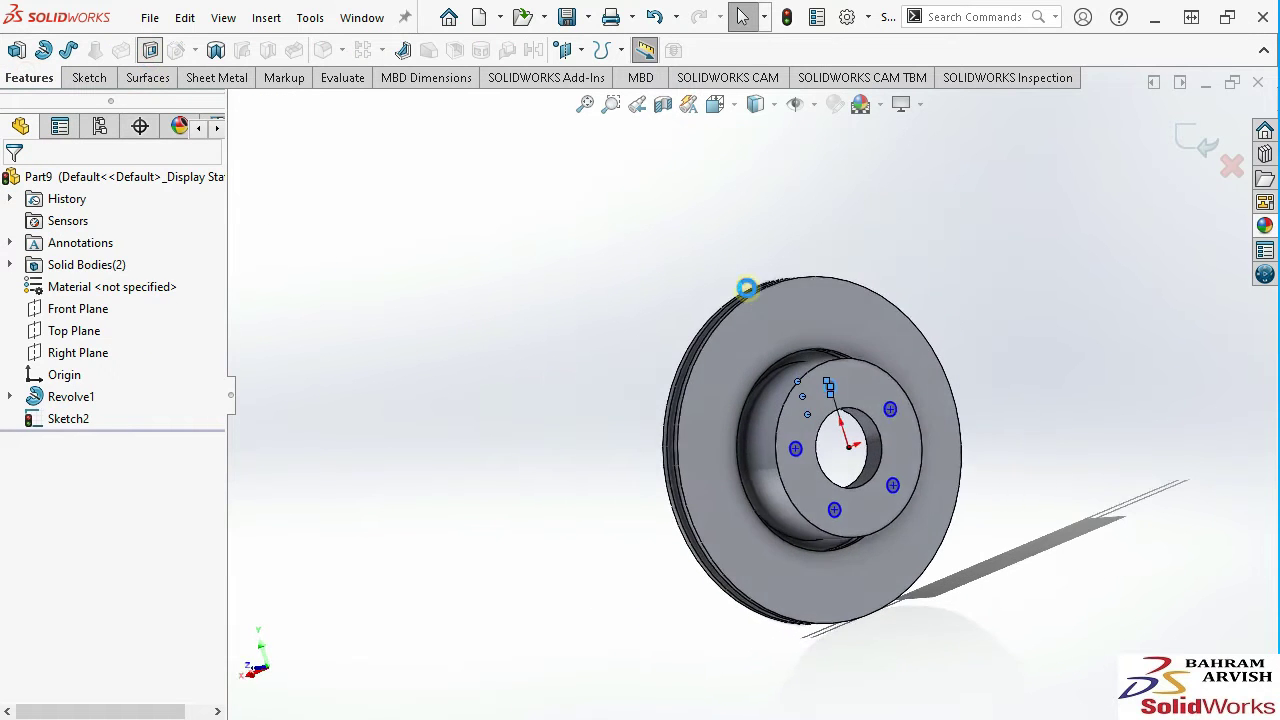
Cut the bolt-hole sketch Through All, then orbit the disc to inspect the five holes.
{"action": "left_click", "coordinate": [60, 303]}
{"action": "left_click", "coordinate": [80, 331]}
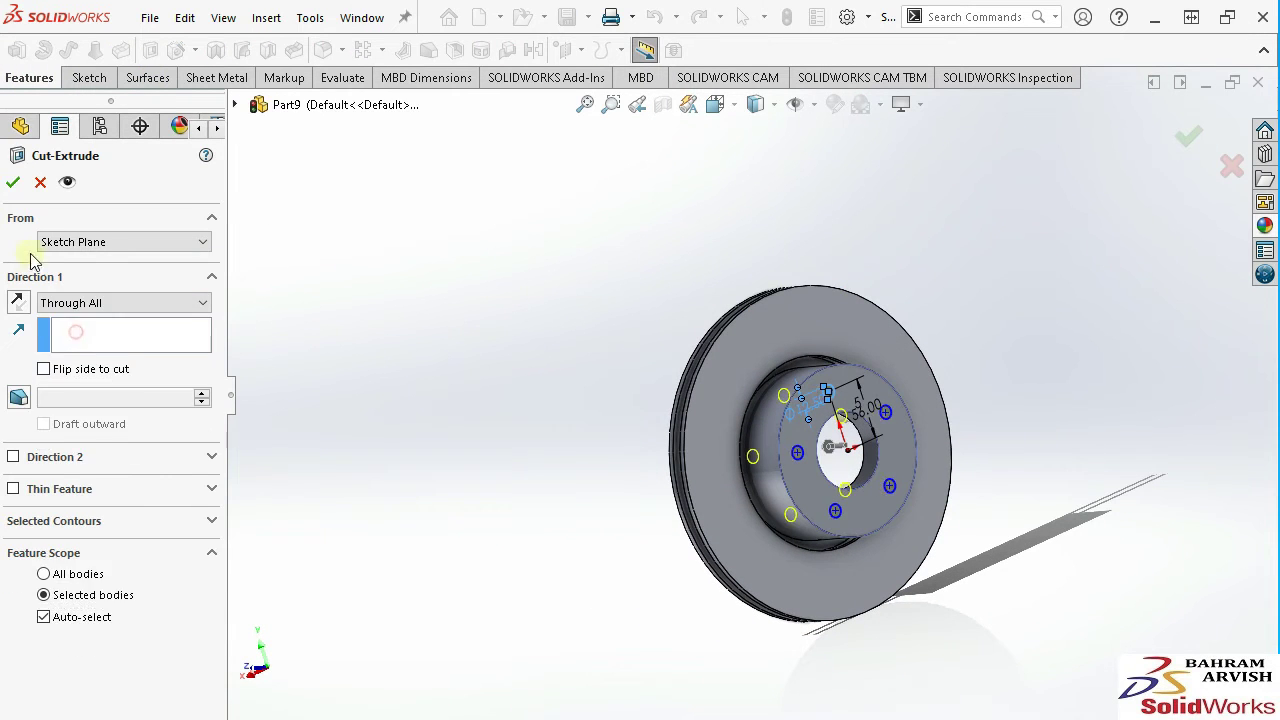
{"action": "left_click", "coordinate": [12, 186]}
{"action": "scroll", "coordinate": [830, 430], "scroll_direction": "up", "scroll_amount": 3}
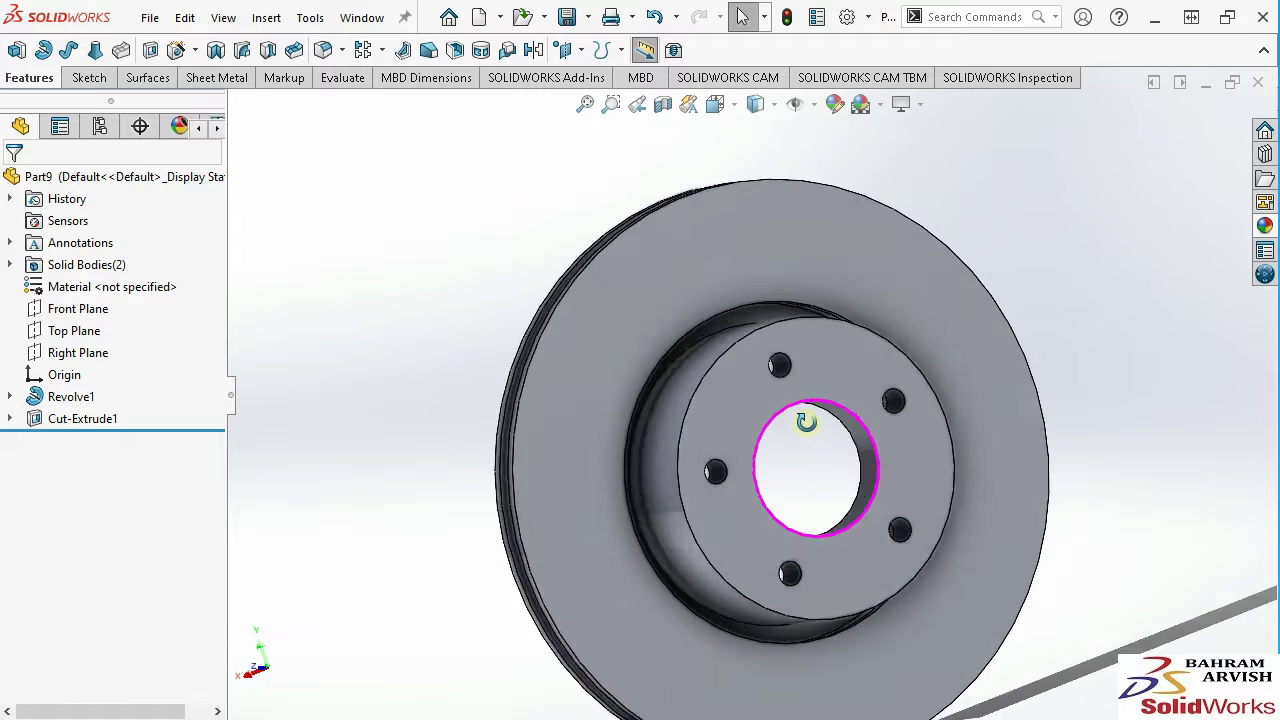
{"action": "middle_click_drag", "start_coordinate": [808, 422], "coordinate": [780, 443]}
{"action": "mouse_move", "coordinate": [866, 386]}
{"action": "middle_mouse_down"}
{"action": "mouse_move", "coordinate": [726, 391]}
{"action": "mouse_move", "coordinate": [591, 426]}
{"action": "mouse_move", "coordinate": [875, 346]}
{"action": "middle_mouse_up"}
{"action": "scroll", "coordinate": [875, 346], "scroll_direction": "down", "scroll_amount": 3}
{"action": "left_click", "coordinate": [867, 316]}
Sketch a 3-point arc on the disc face, dimensioned 75 mm wide with radius 50.
{"action": "left_click", "coordinate": [951, 257]}
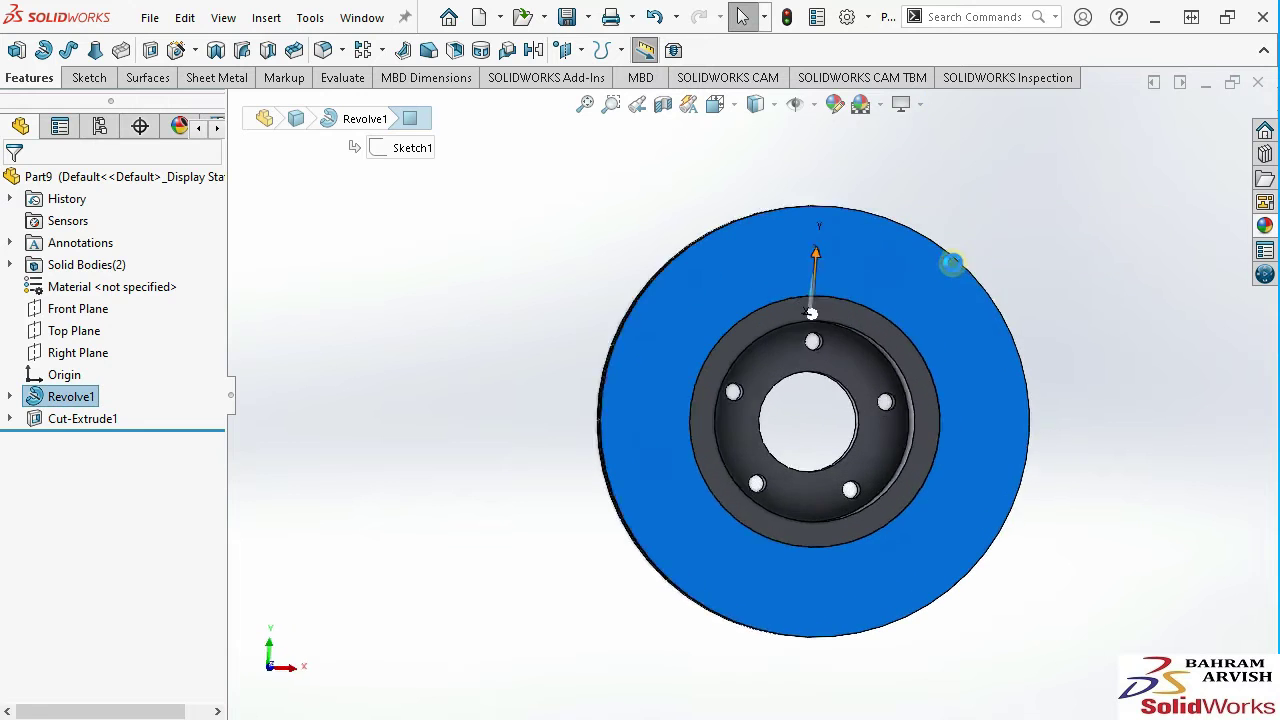
{"action": "key", "text": "a"}
{"action": "scroll", "coordinate": [840, 400], "scroll_direction": "up", "scroll_amount": 2}
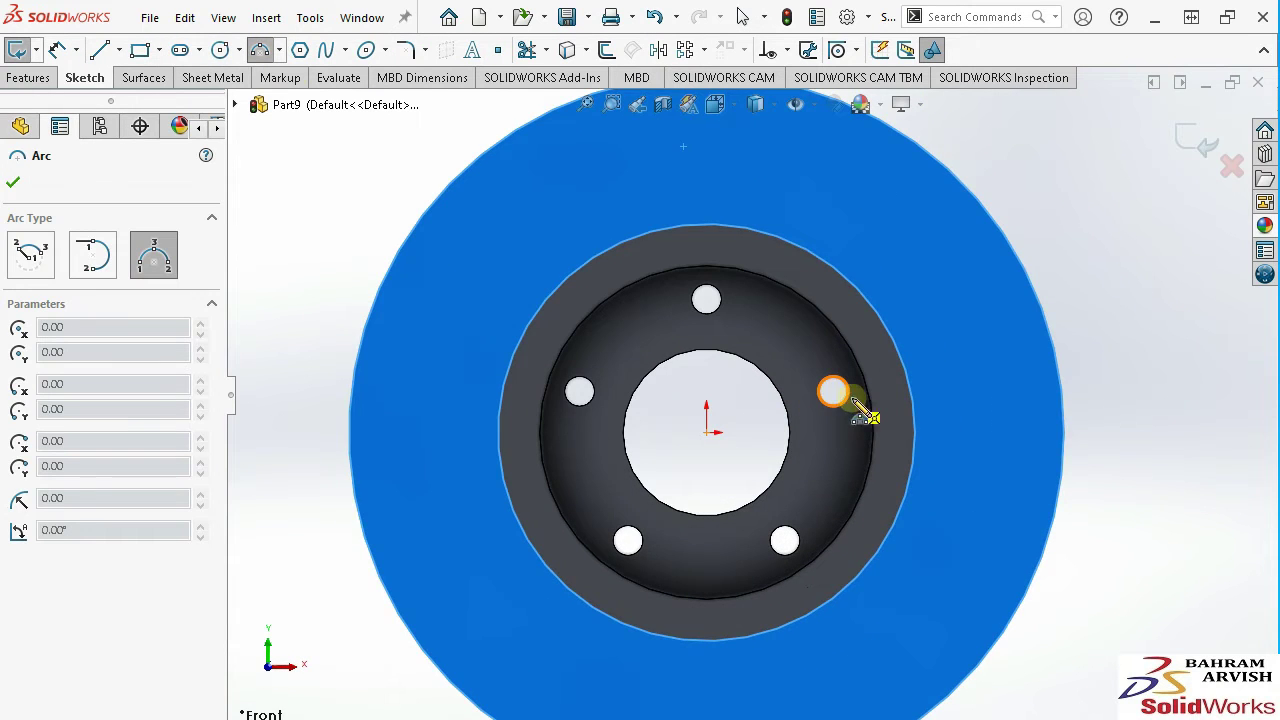
{"action": "left_click", "coordinate": [942, 304]}
{"action": "key", "text": "Escape"}
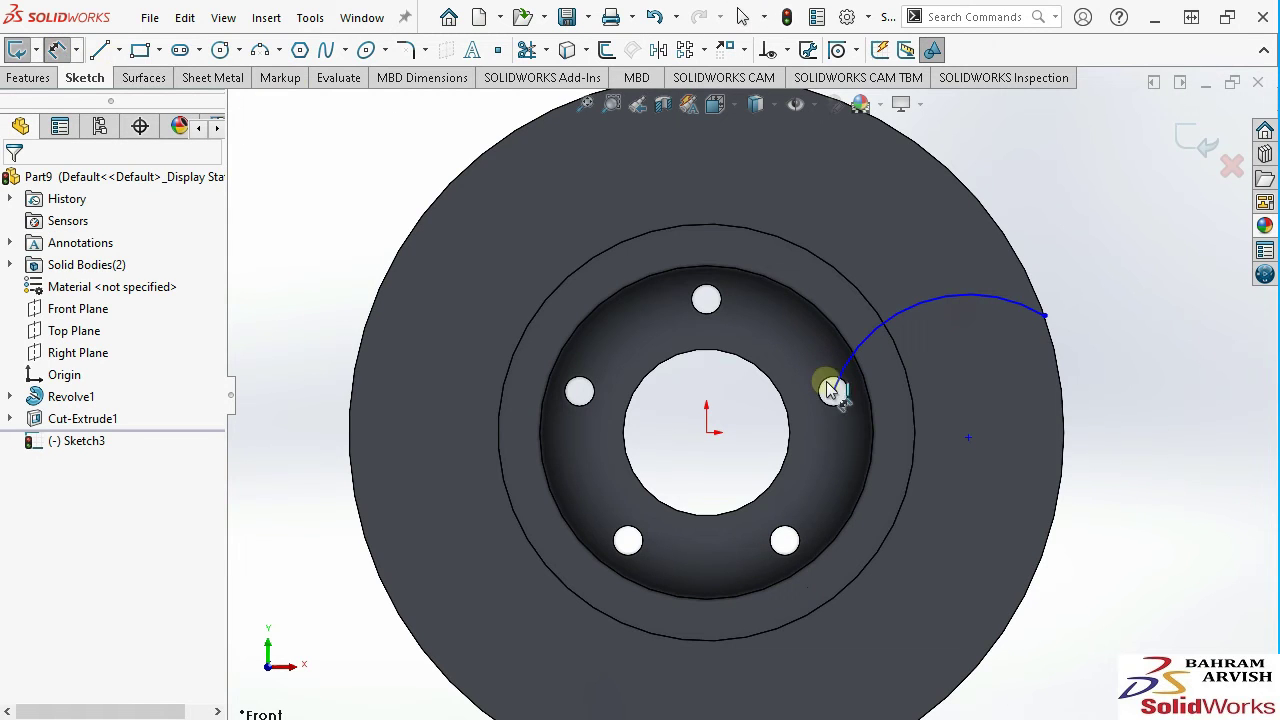
{"action": "left_click", "coordinate": [833, 392]}
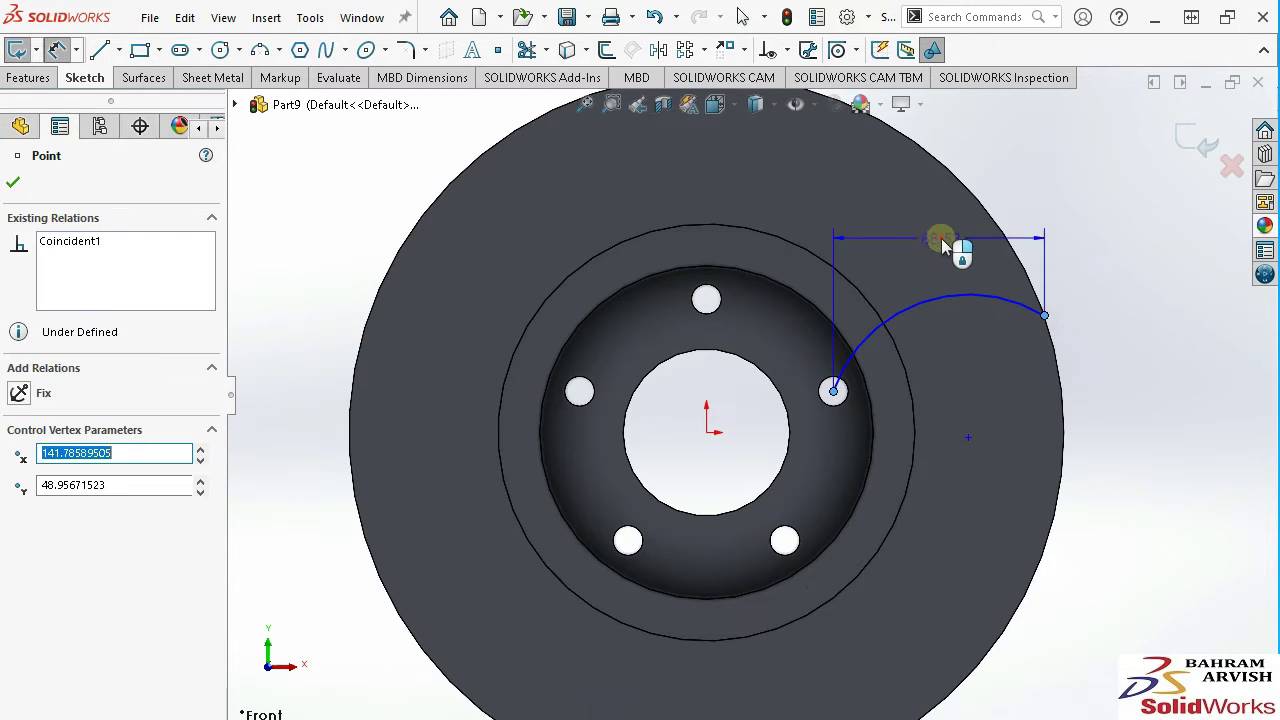
{"action": "left_click", "coordinate": [941, 238]}
{"action": "type", "text": "75"}
{"action": "key", "text": "Return"}
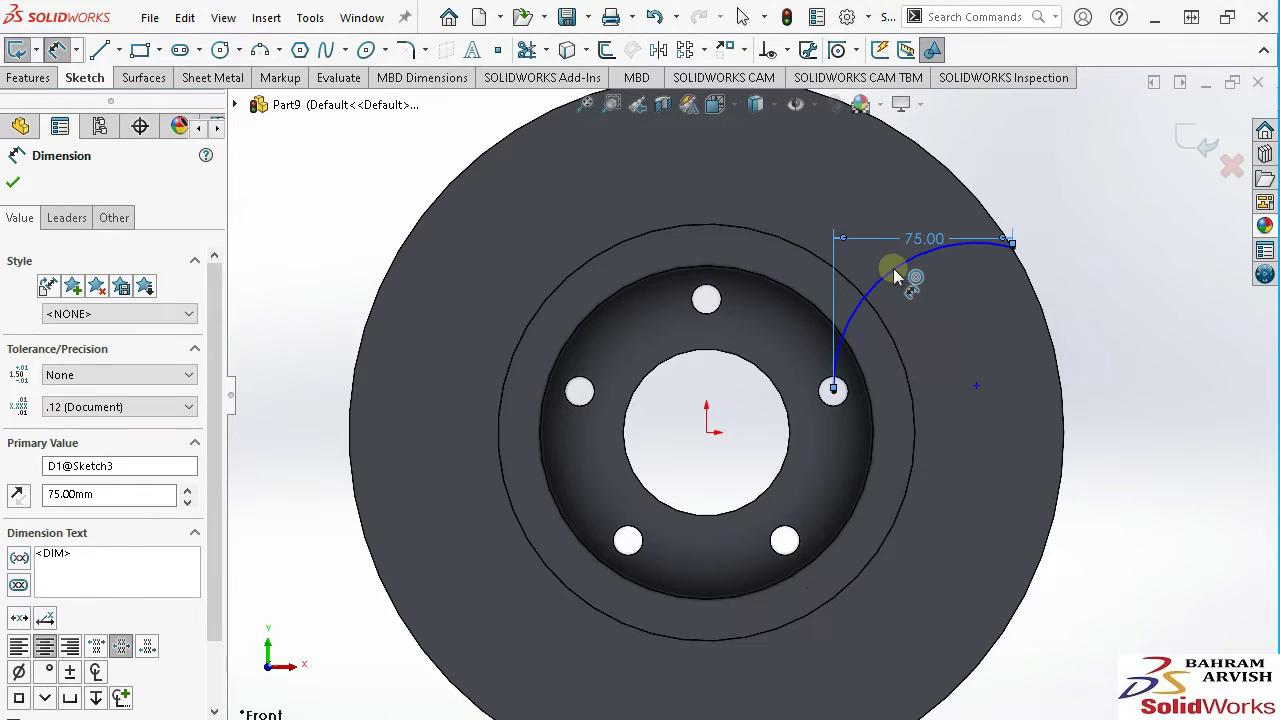
{"action": "left_click", "coordinate": [893, 268]}
{"action": "left_click", "coordinate": [925, 303]}
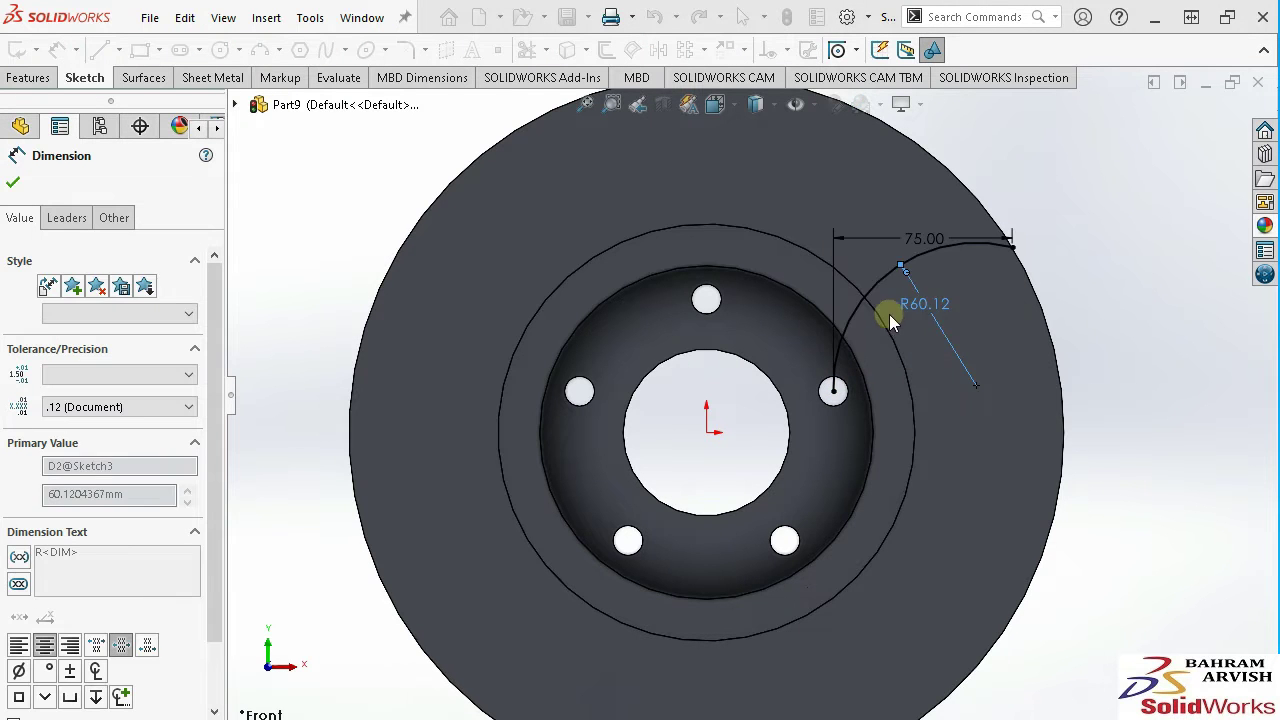
{"action": "type", "text": "50"}
{"action": "key", "text": "Return"}
Draw a small circle on the arc and set its diameter to 4.5 mm.
{"action": "left_click", "coordinate": [221, 50]}
{"action": "scroll", "coordinate": [900, 268], "scroll_direction": "down", "scroll_amount": 3}
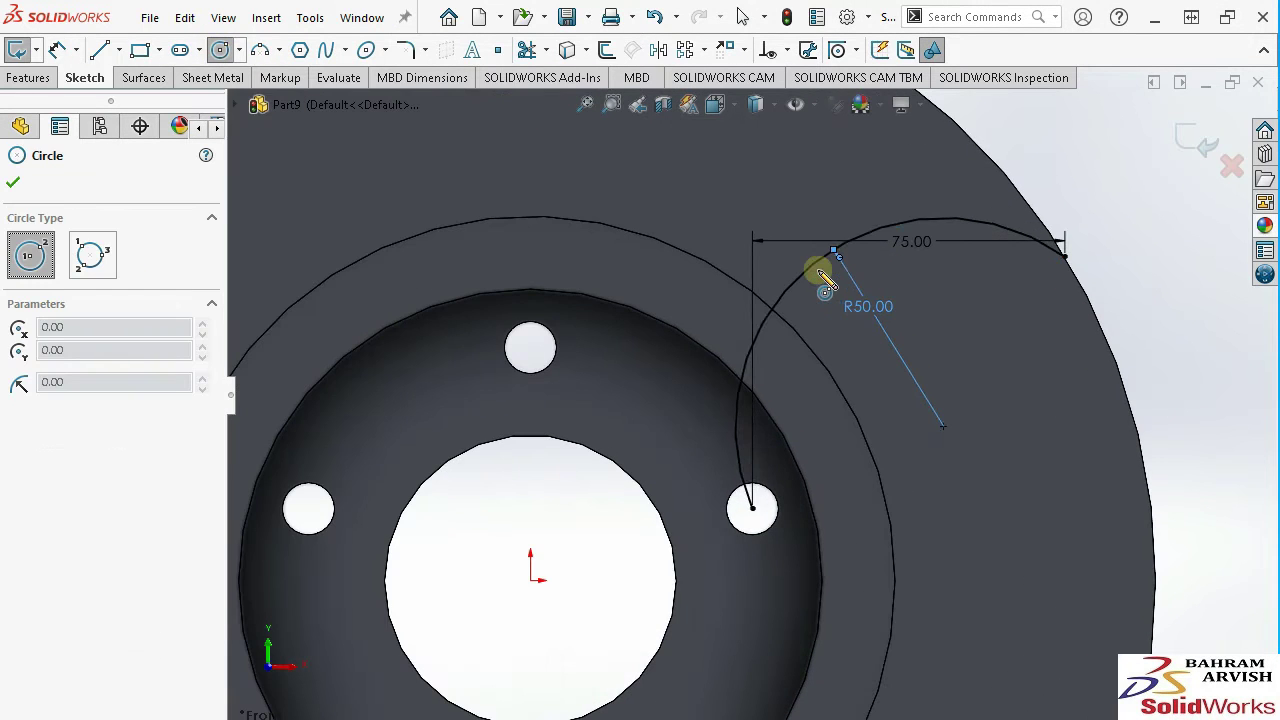
{"action": "left_click_drag", "start_coordinate": [813, 263], "coordinate": [825, 274]}
{"action": "right_click", "coordinate": [830, 282]}
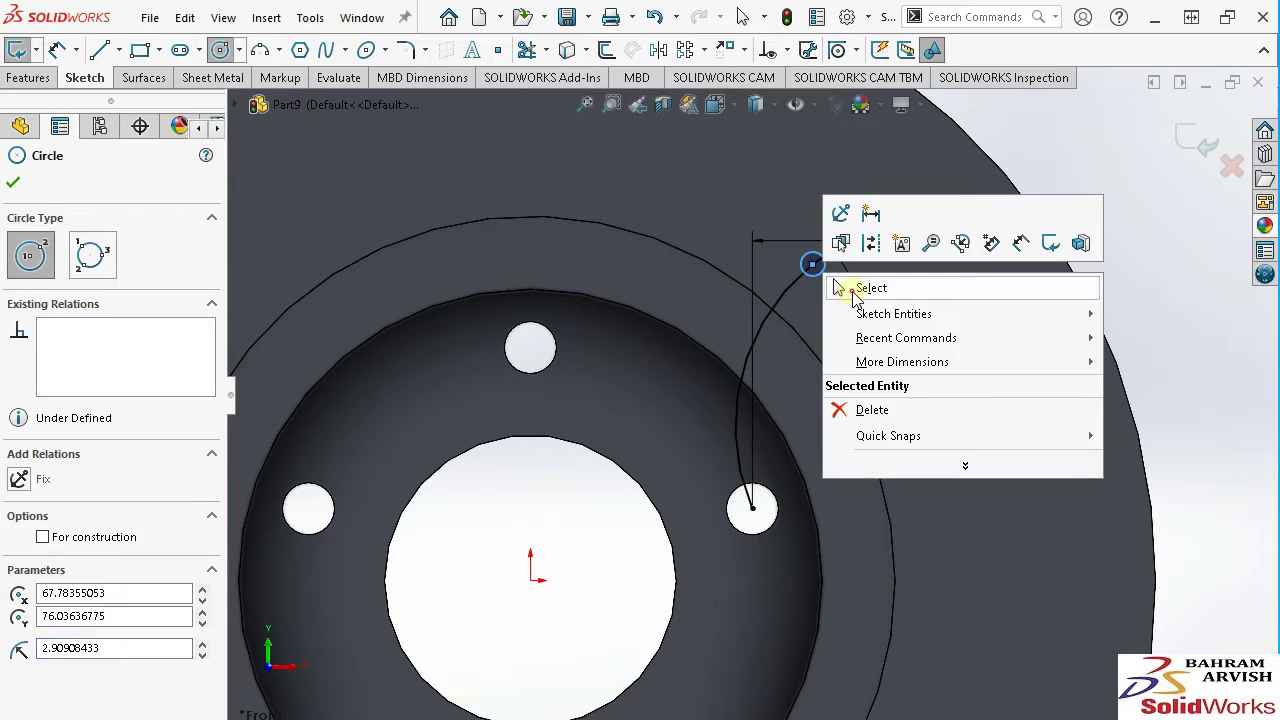
{"action": "left_click", "coordinate": [855, 285]}
{"action": "left_click", "coordinate": [822, 284]}
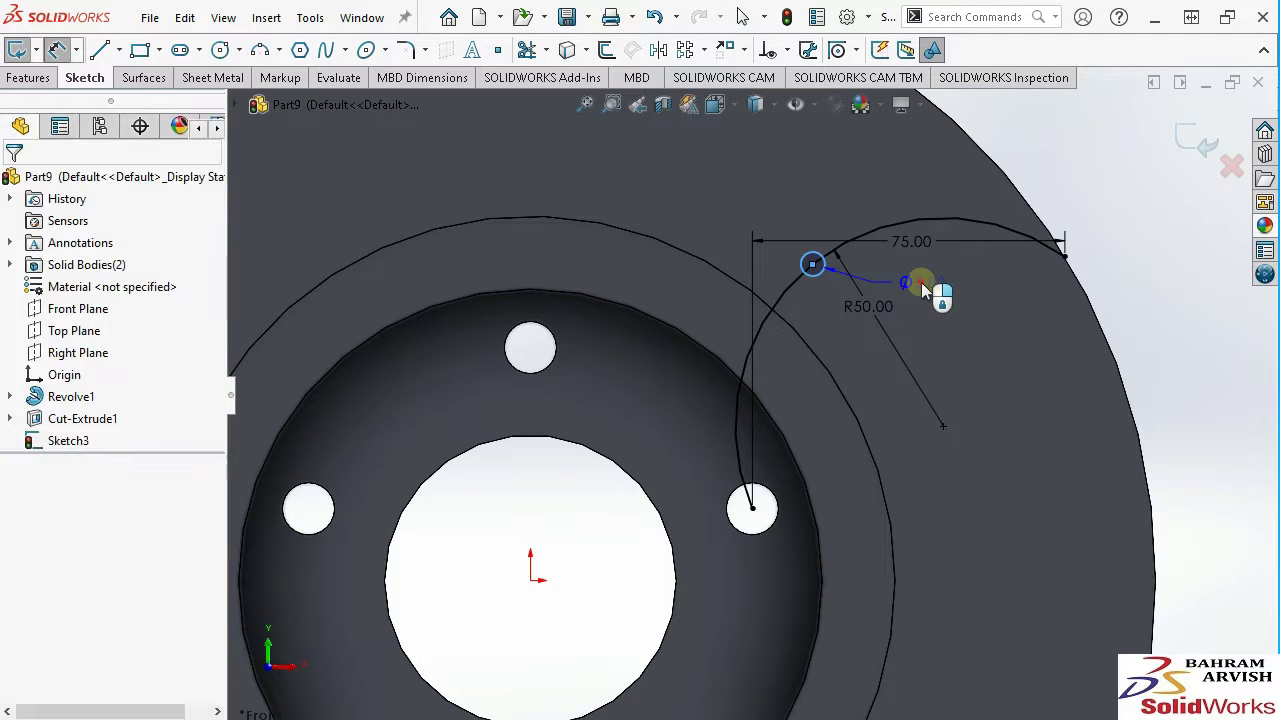
{"action": "left_click", "coordinate": [921, 282]}
{"action": "type", "text": "4.5"}
{"action": "key", "text": "Return"}
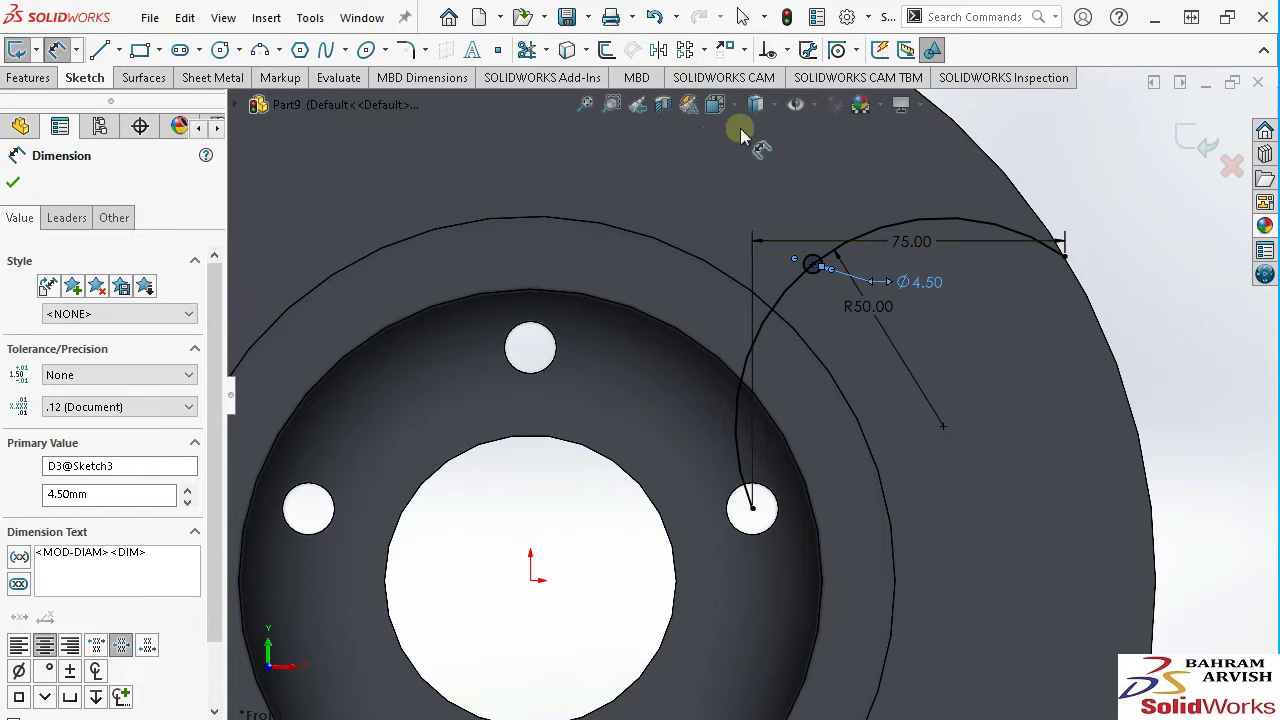
Circular-pattern the Ø4.5 circle about the arc centre into five circles at 50° spacing.
{"action": "left_click", "coordinate": [704, 50]}
{"action": "left_click", "coordinate": [697, 97]}
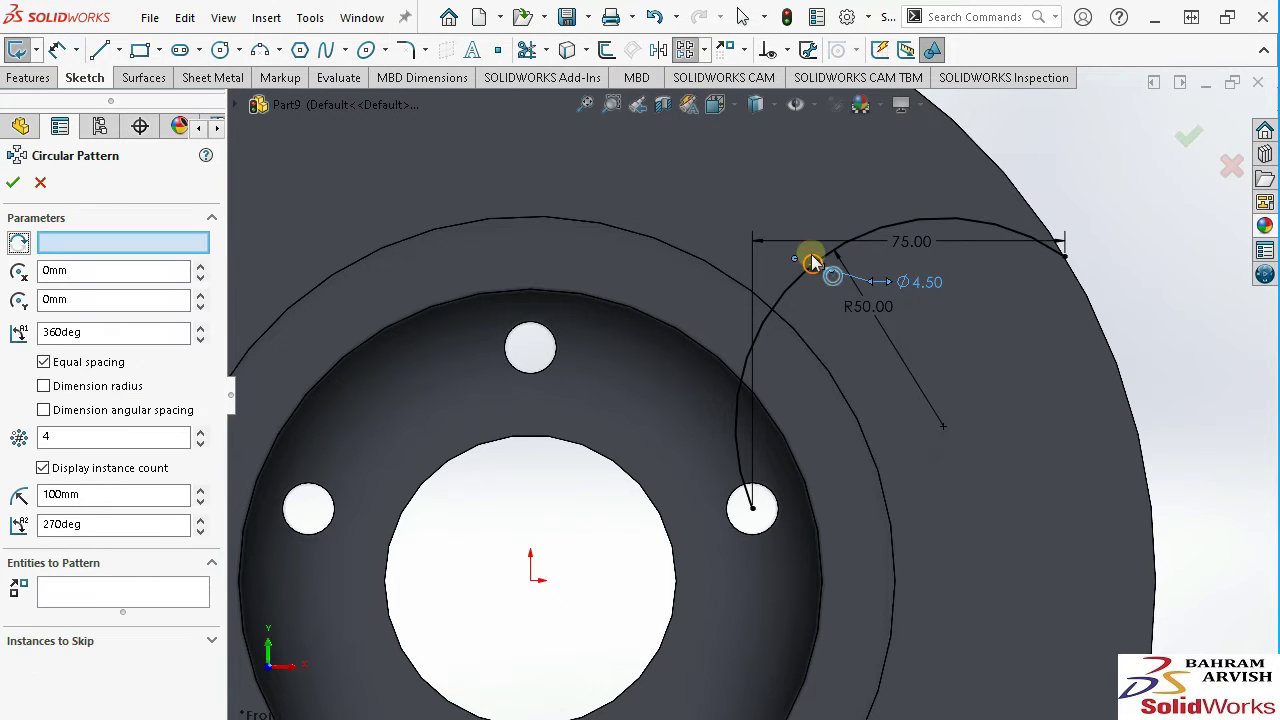
{"action": "left_click", "coordinate": [812, 262]}
{"action": "right_click", "coordinate": [84, 249]}
{"action": "left_click", "coordinate": [140, 251]}
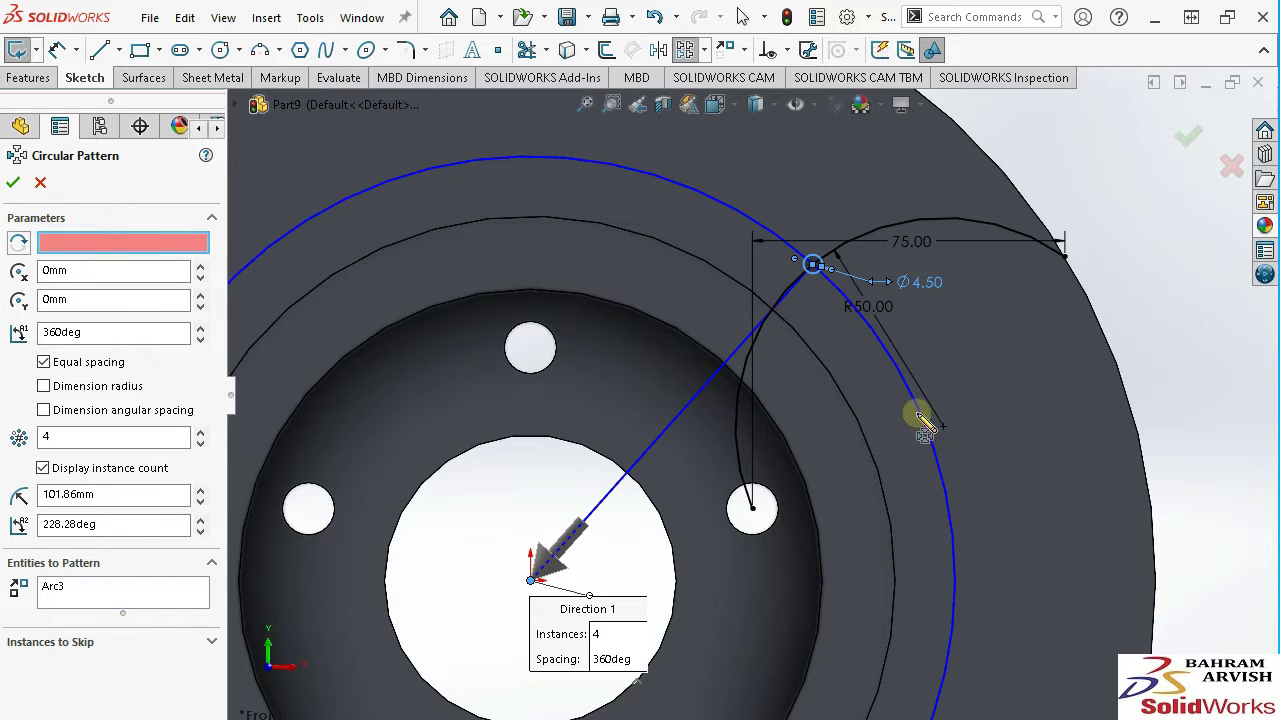
{"action": "left_click", "coordinate": [943, 426]}
{"action": "left_click", "coordinate": [80, 332]}
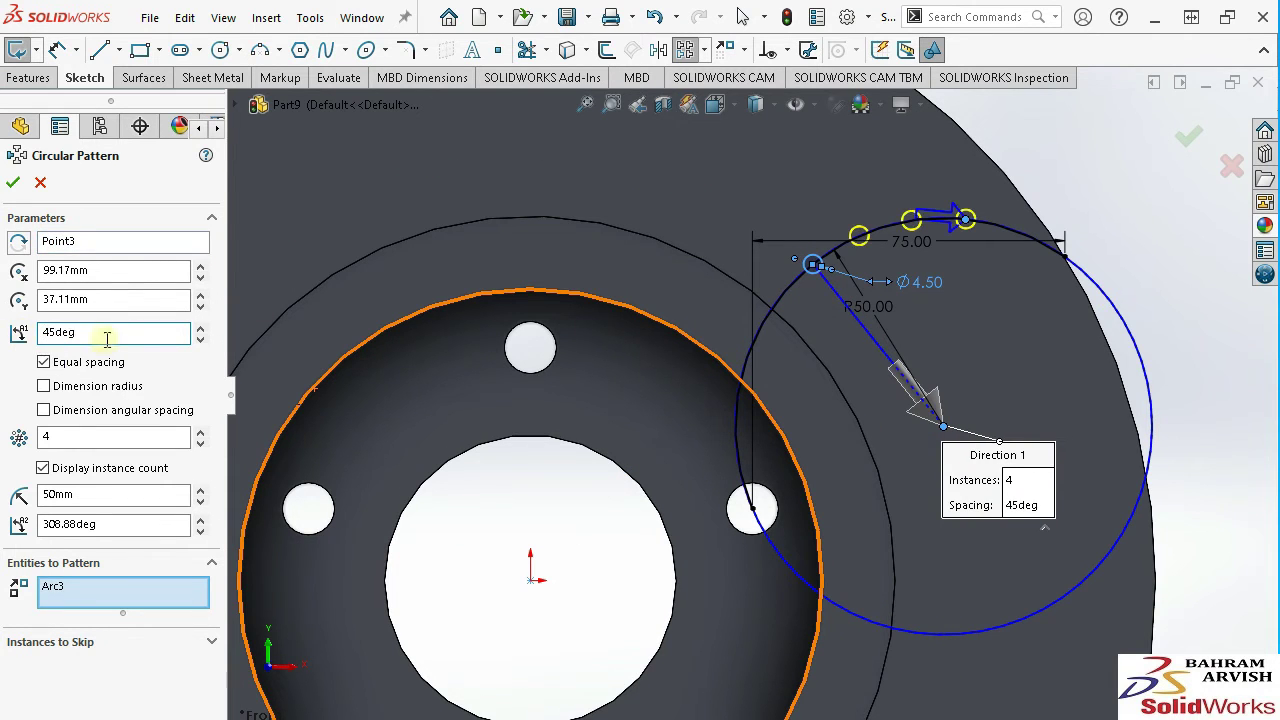
{"action": "key", "text": "Tab"}
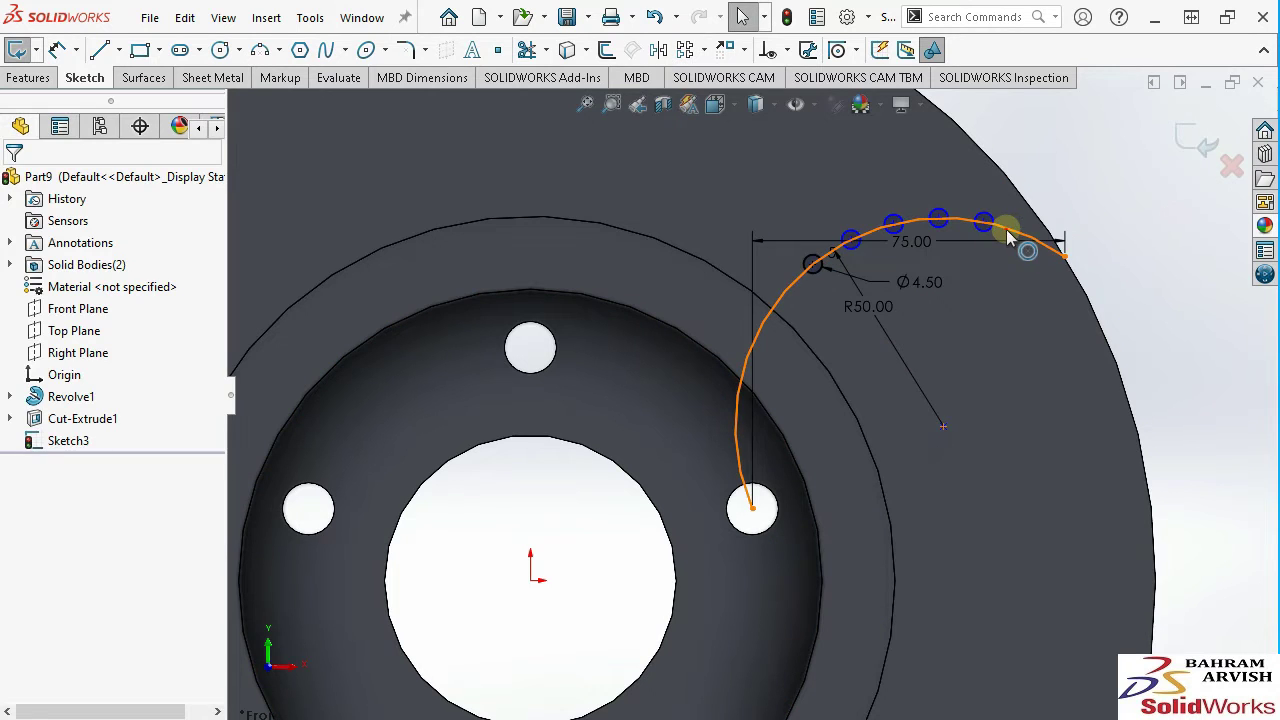
{"action": "left_click", "coordinate": [1064, 254]}
{"action": "key", "text": "Escape"}
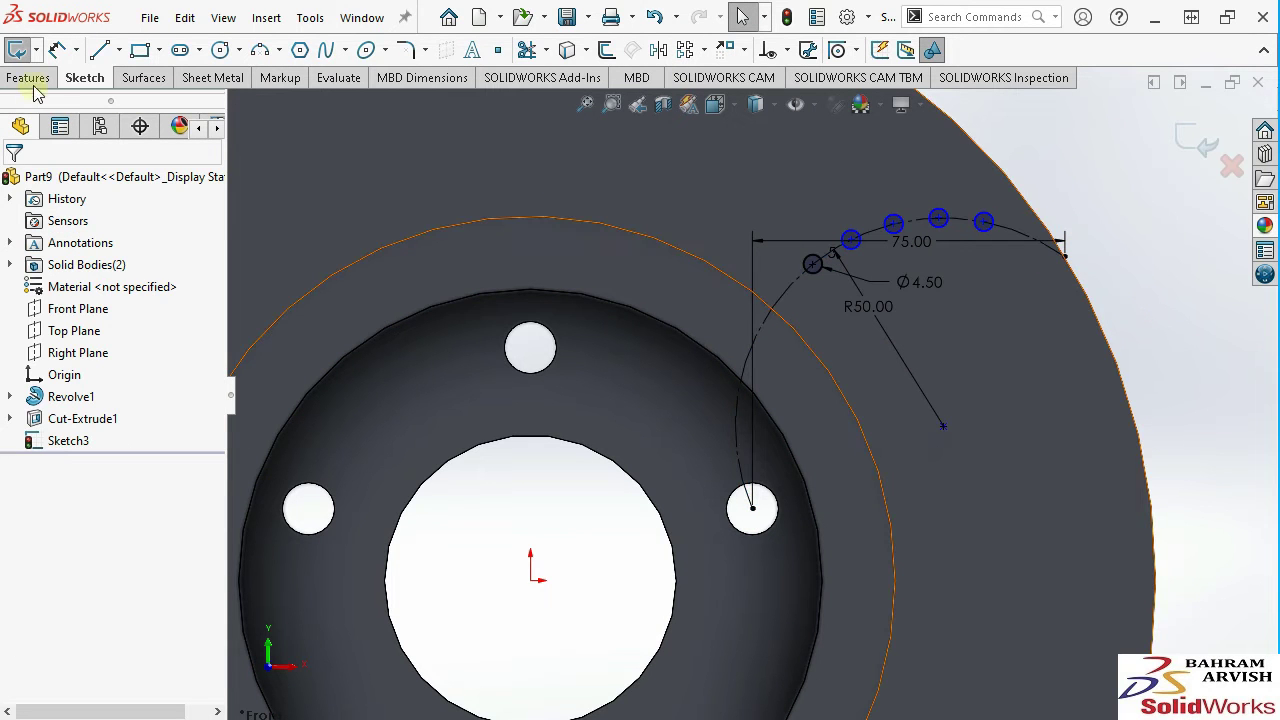
{"action": "left_click", "coordinate": [30, 80]}
{"action": "left_click", "coordinate": [148, 49]}
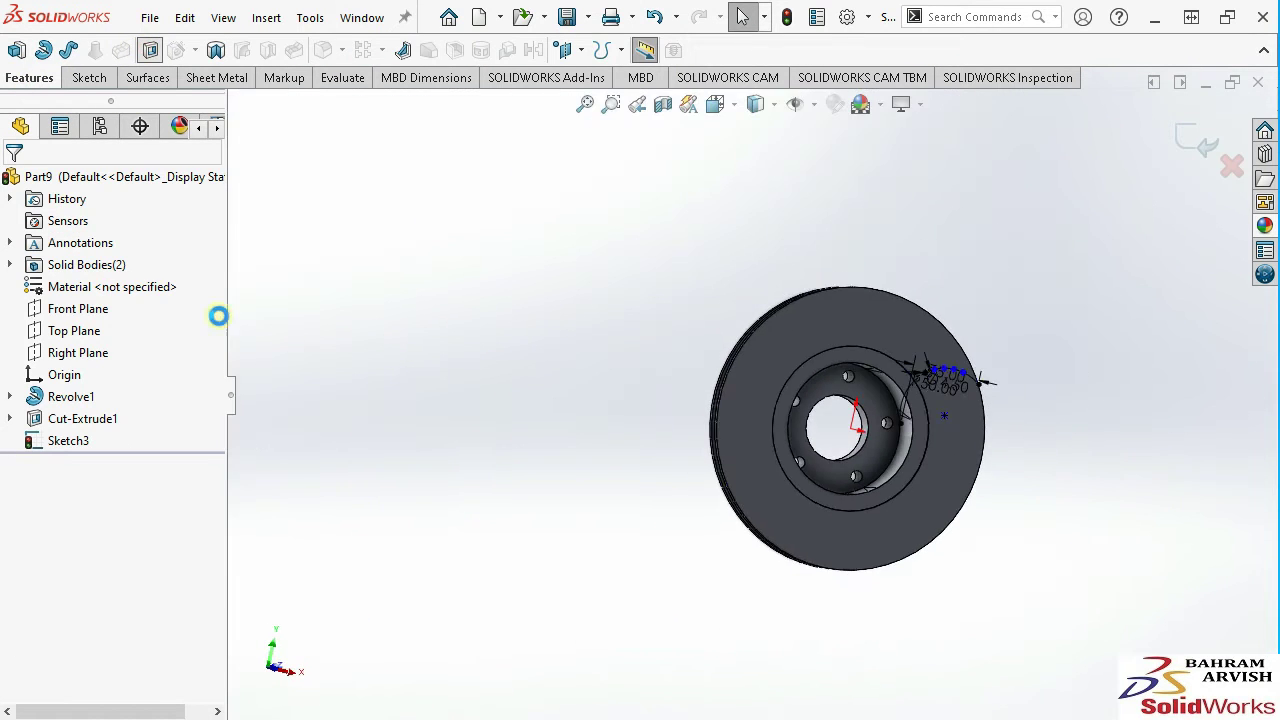
Cut the five small holes Through All, then start Sketch4 on the disc's front face.
{"action": "left_click", "coordinate": [120, 302]}
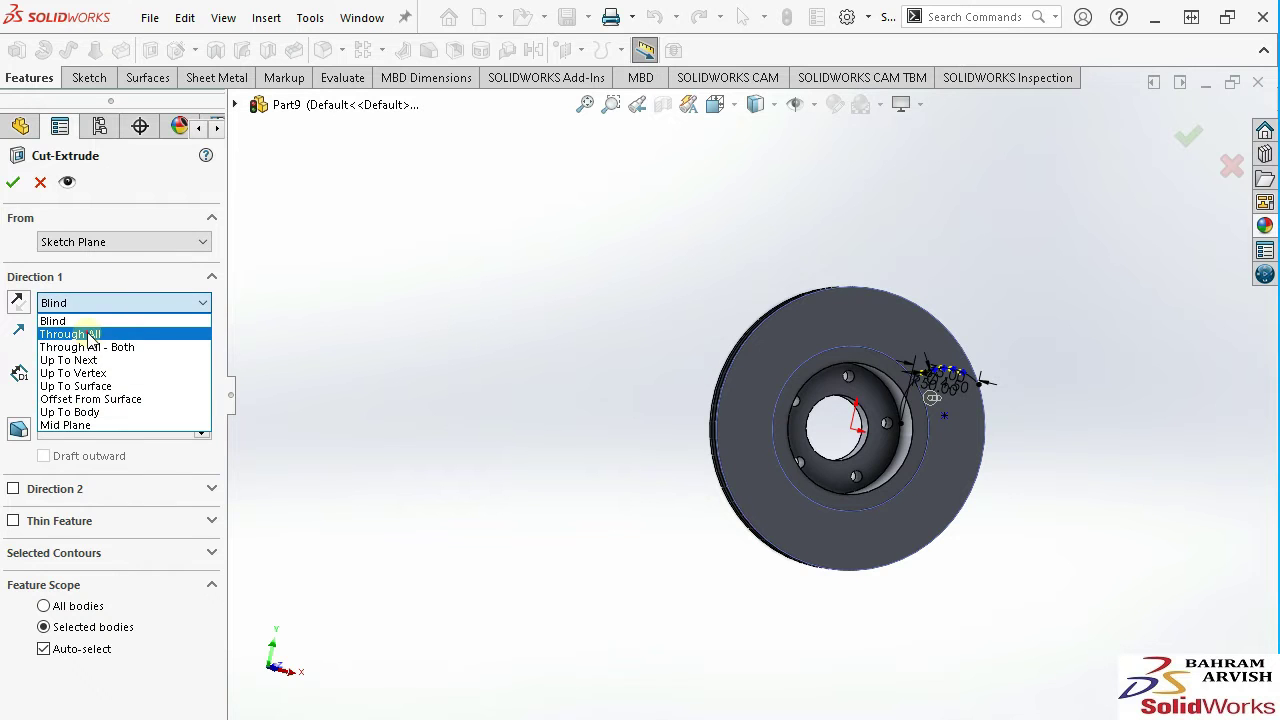
{"action": "left_click", "coordinate": [80, 334]}
{"action": "scroll", "coordinate": [974, 375], "scroll_direction": "down", "scroll_amount": 3}
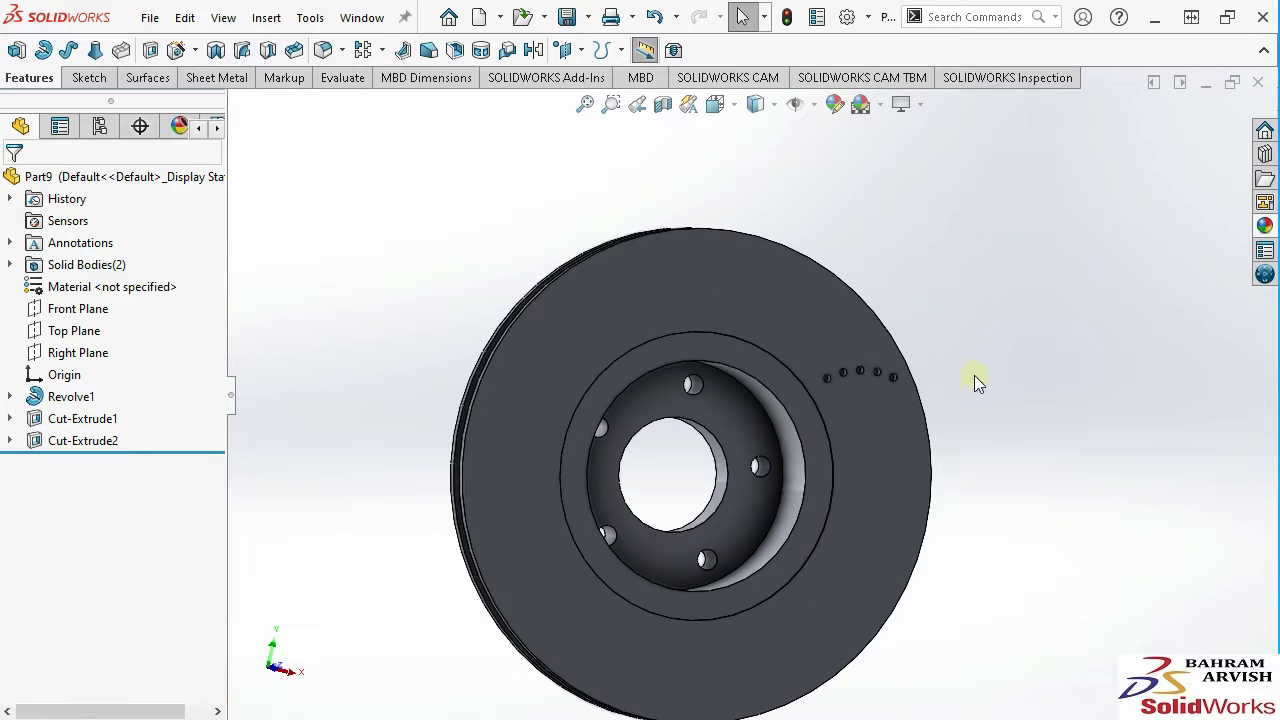
{"action": "left_click", "coordinate": [823, 330]}
{"action": "left_click", "coordinate": [913, 271]}
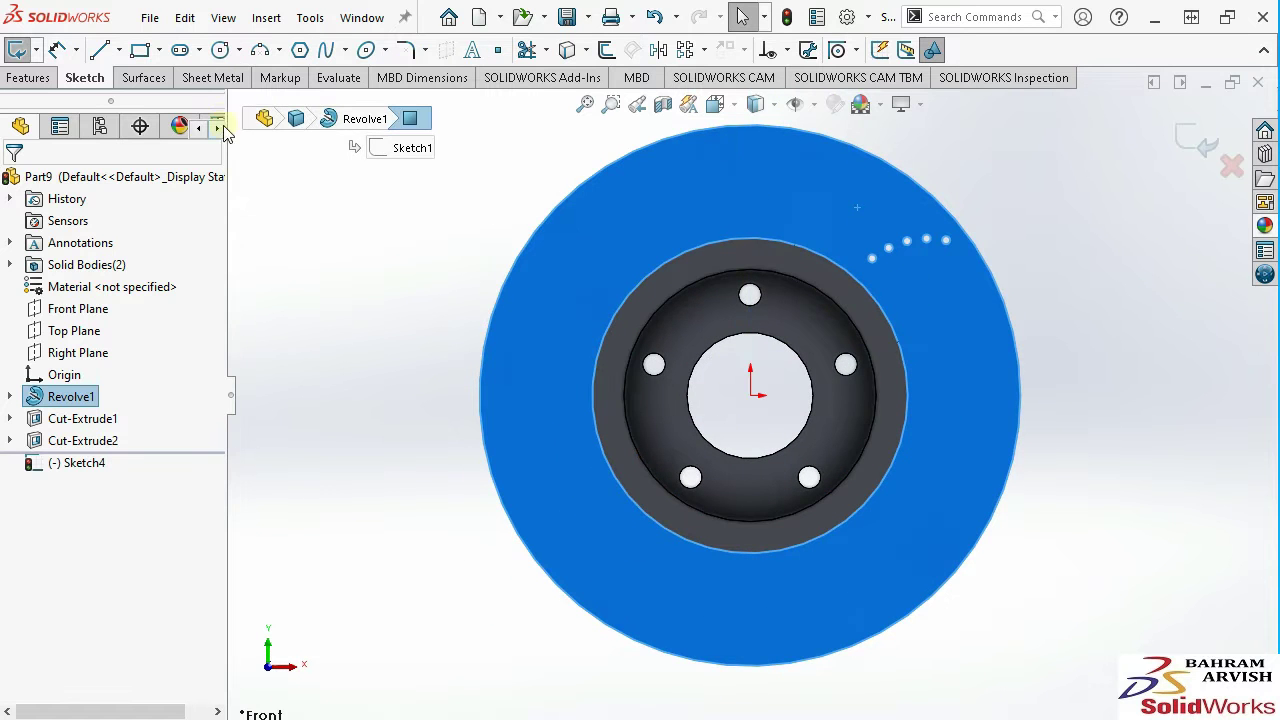
Convert Sketch3's hole geometry into Sketch4 with Convert Entities.
{"action": "left_click", "coordinate": [572, 50]}
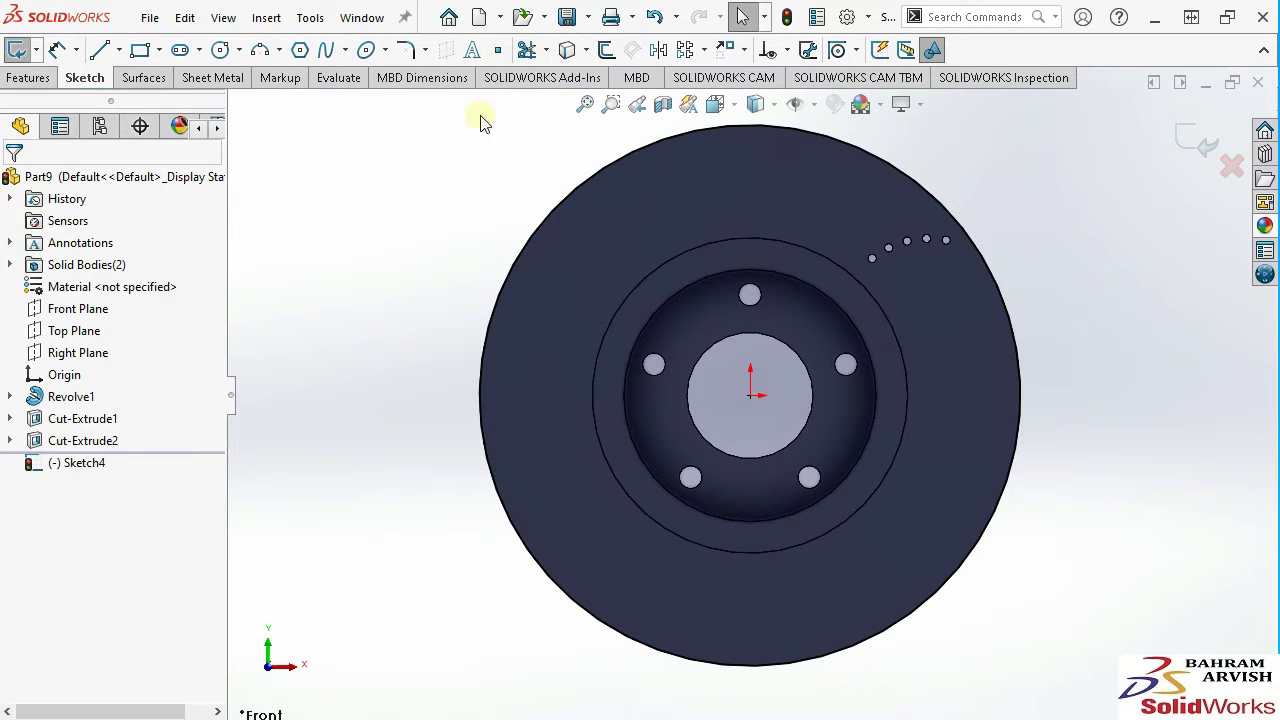
{"action": "left_click", "coordinate": [566, 55]}
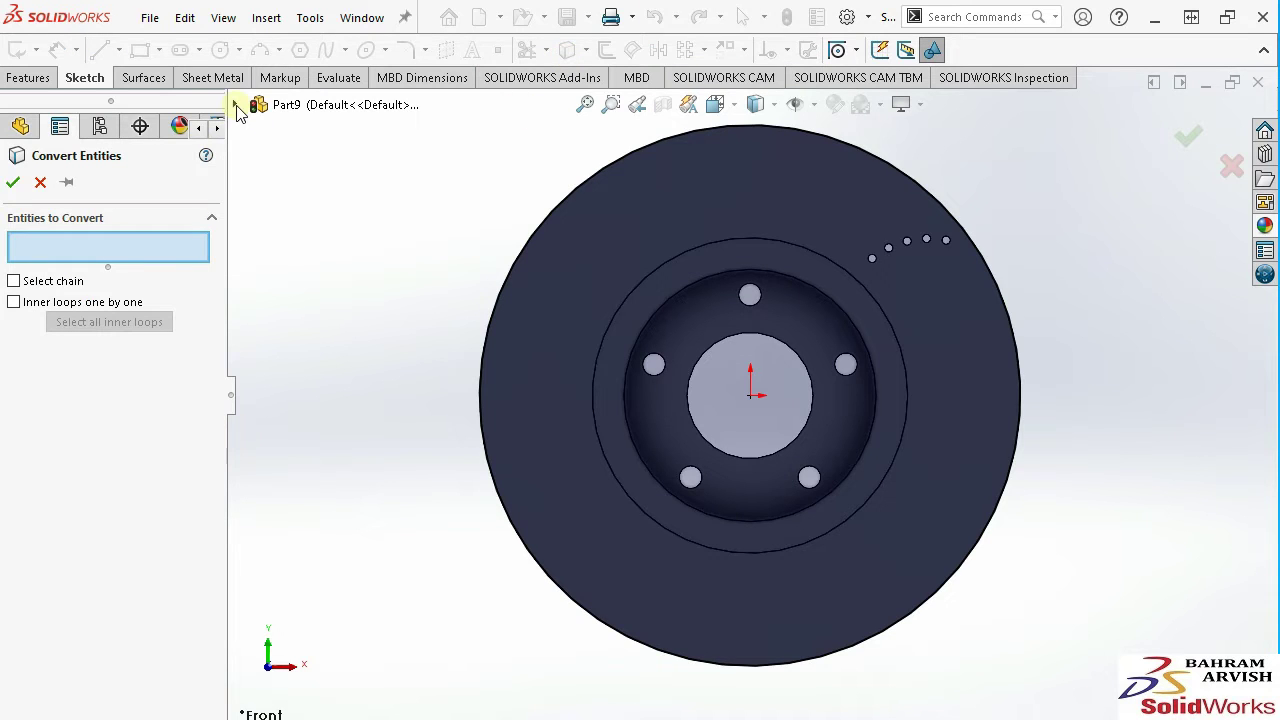
{"action": "left_click", "coordinate": [236, 104]}
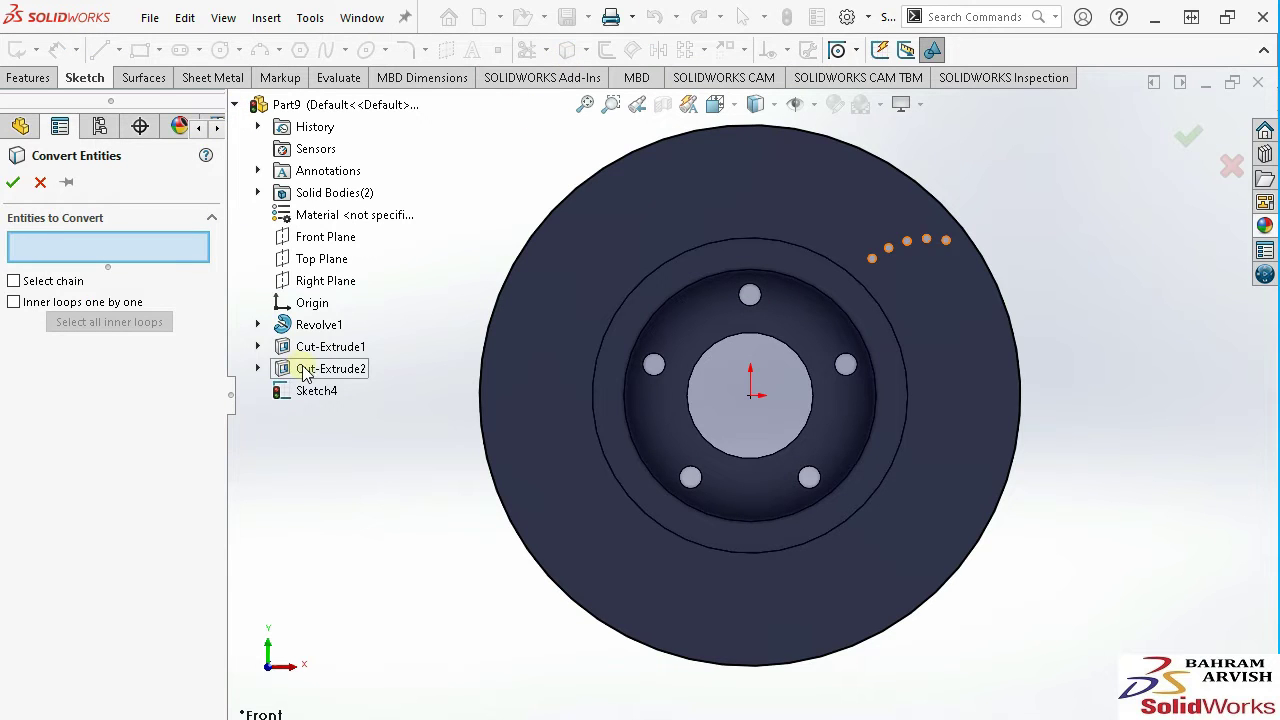
{"action": "left_click", "coordinate": [258, 369]}
{"action": "left_click", "coordinate": [339, 393]}
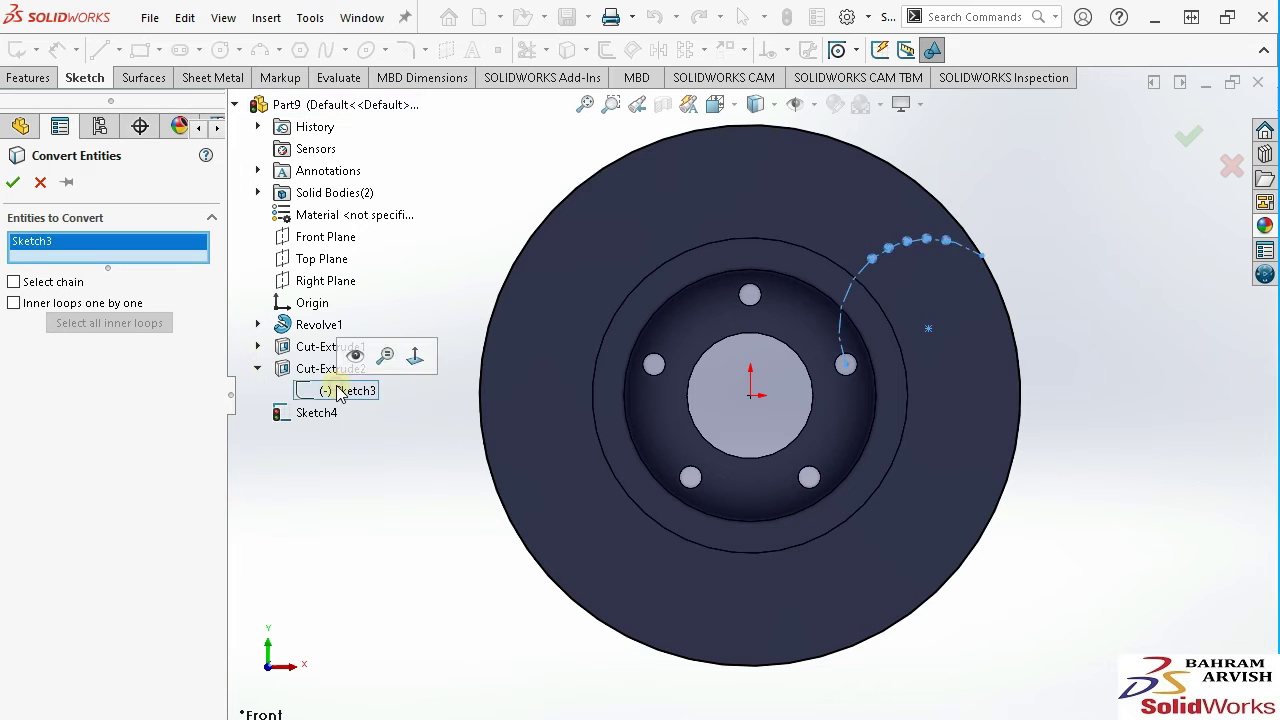
{"action": "left_click", "coordinate": [12, 182]}
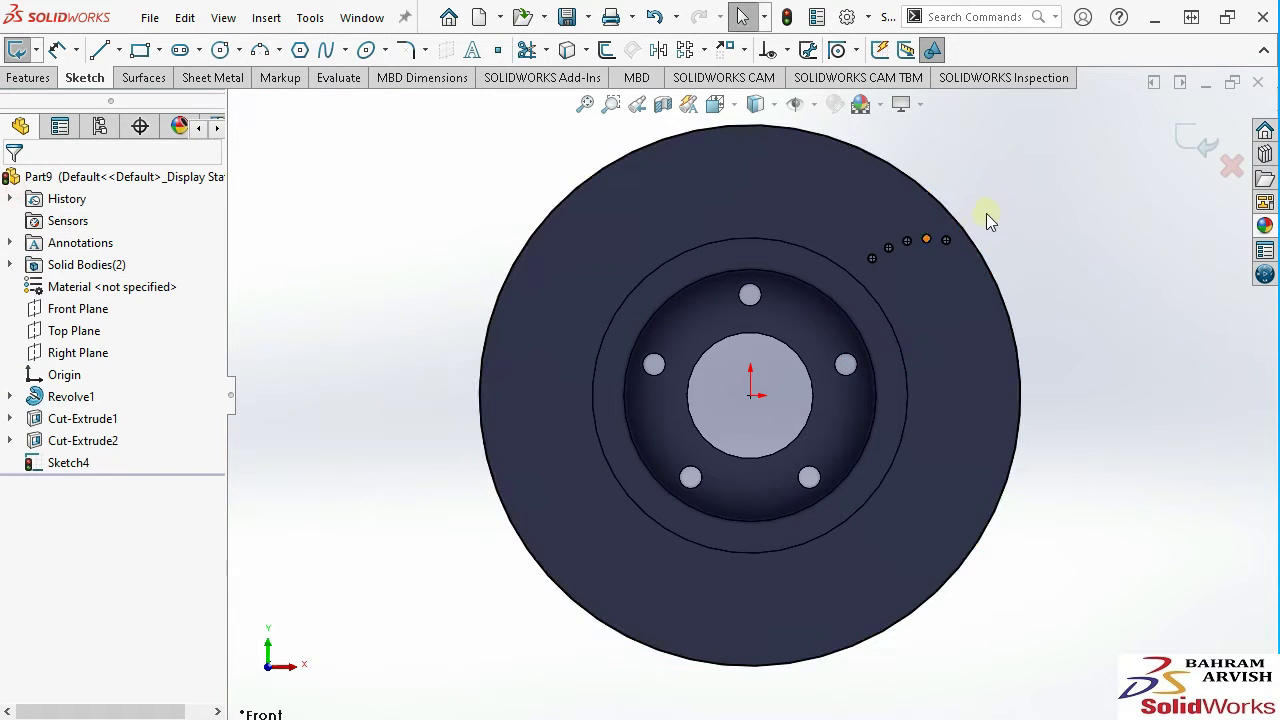
Inspect the converted sketch at an angle, then snap the view back to Front.
{"action": "scroll", "coordinate": [903, 263], "scroll_direction": "down", "scroll_amount": 2}
{"action": "scroll", "coordinate": [898, 263], "scroll_direction": "down", "scroll_amount": 2}
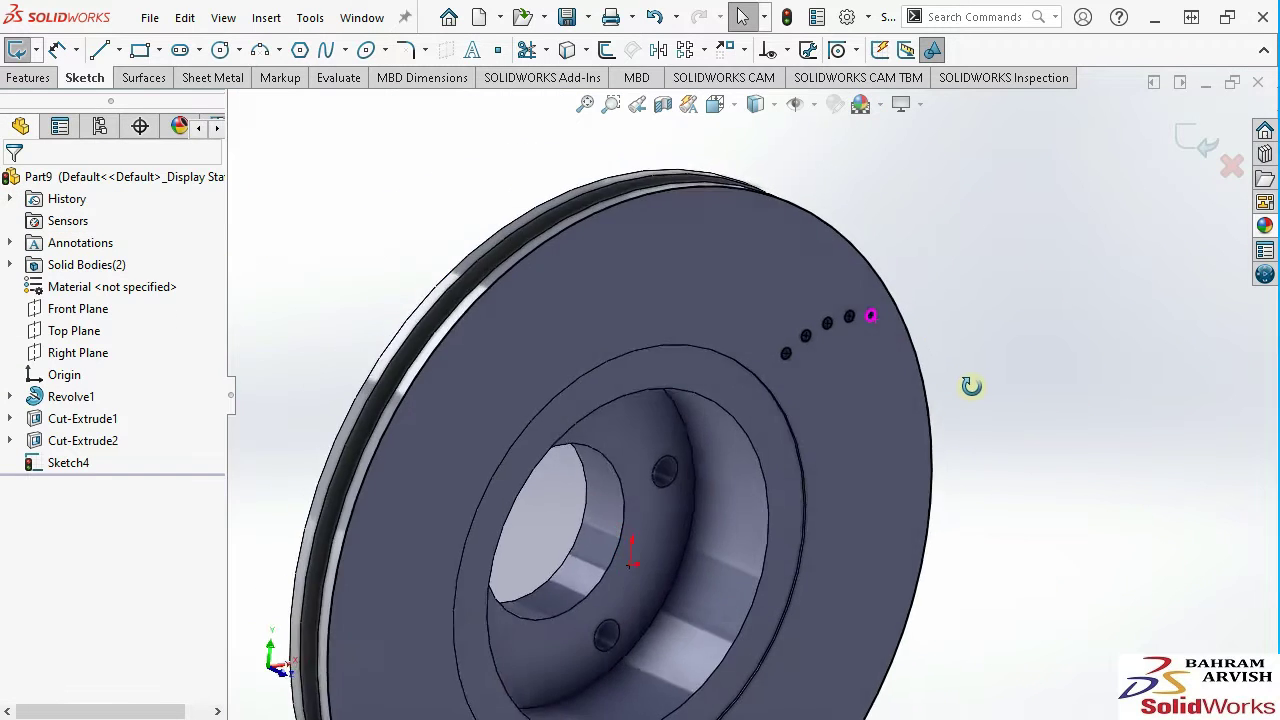
{"action": "middle_click_drag", "start_coordinate": [893, 320], "coordinate": [926, 364]}
{"action": "scroll", "coordinate": [658, 228], "scroll_direction": "up", "scroll_amount": 2}
{"action": "left_click_drag", "start_coordinate": [656, 226], "coordinate": [982, 497]}
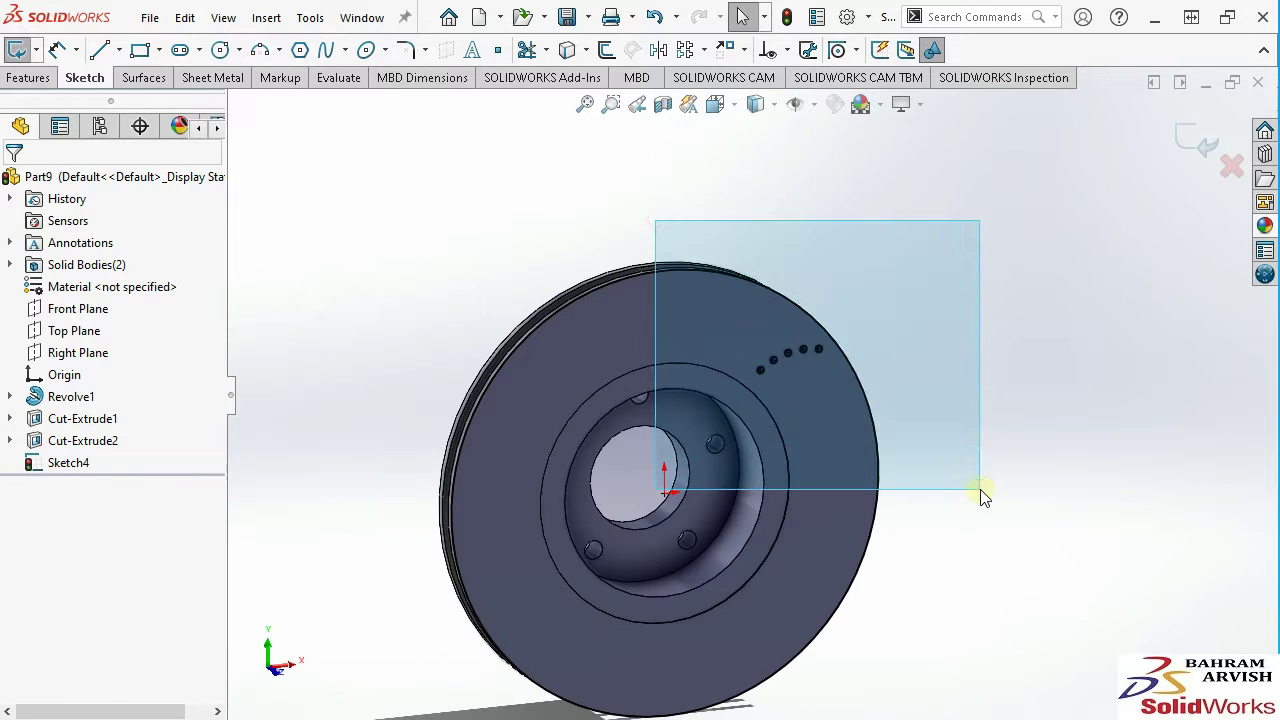
{"action": "left_click", "coordinate": [982, 497]}
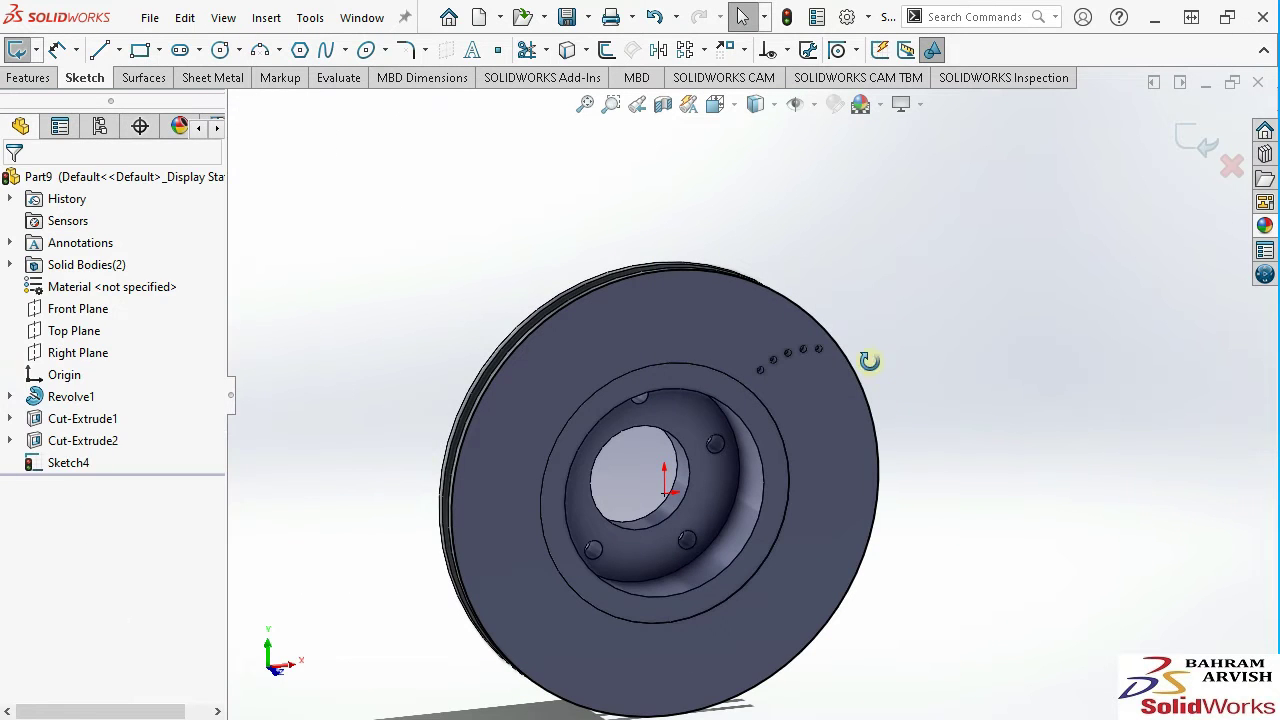
{"action": "middle_click_drag", "start_coordinate": [869, 360], "coordinate": [845, 342]}
{"action": "key", "text": "space"}
{"action": "key", "text": "ctrl+1"}
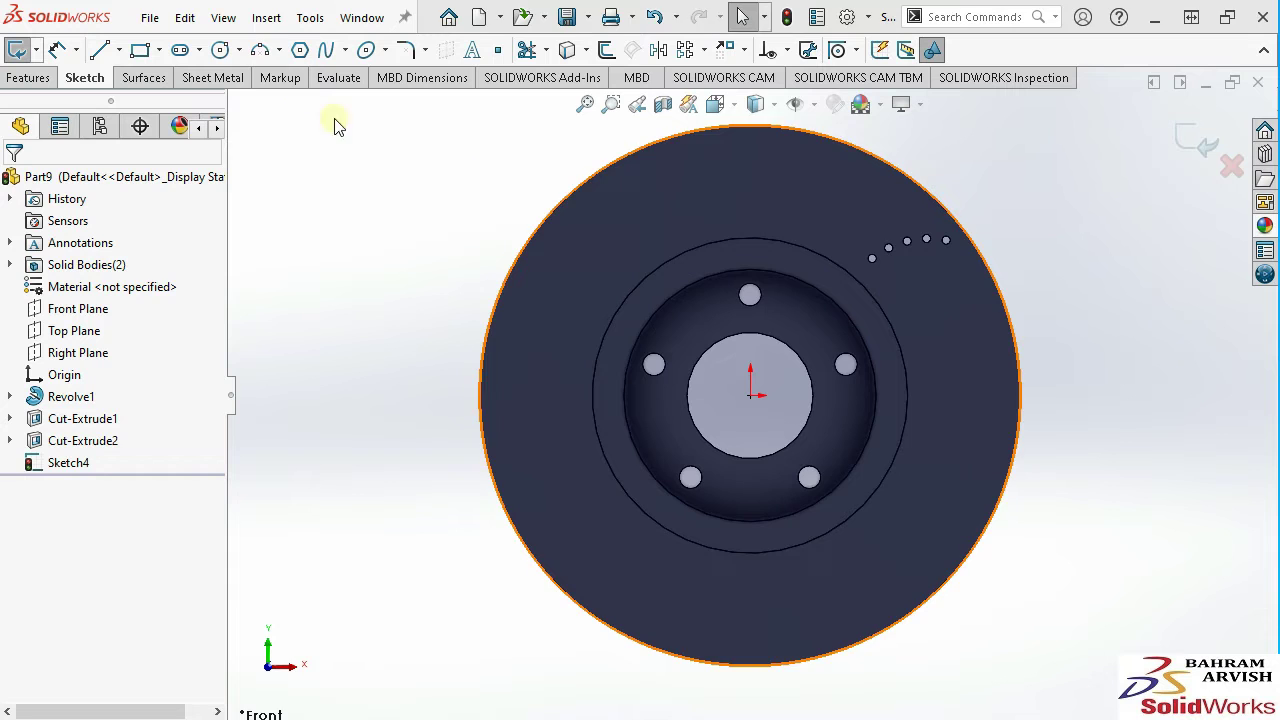
Draw a 3-point arc from a bolt hole out to the disc rim.
{"action": "left_click", "coordinate": [260, 50]}
{"action": "scroll", "coordinate": [943, 300], "scroll_direction": "down", "scroll_amount": 3}
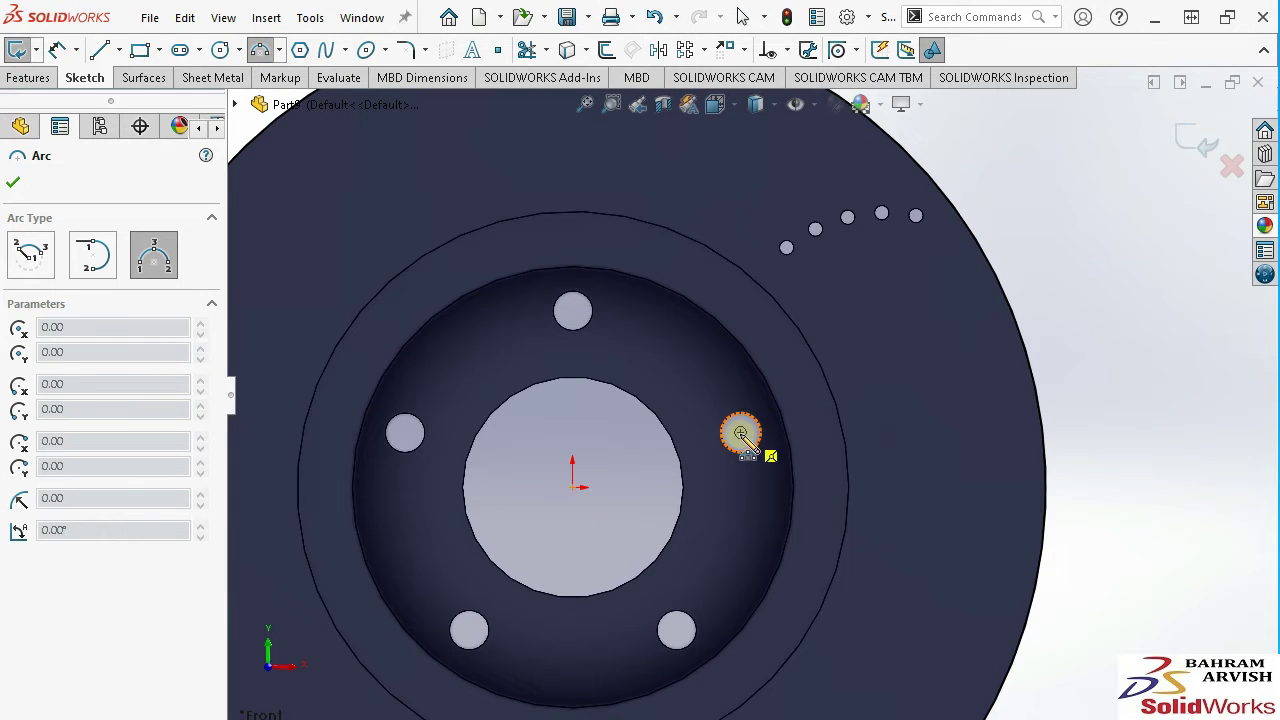
{"action": "left_click", "coordinate": [978, 242]}
{"action": "left_click", "coordinate": [880, 246]}
{"action": "right_click", "coordinate": [872, 246]}
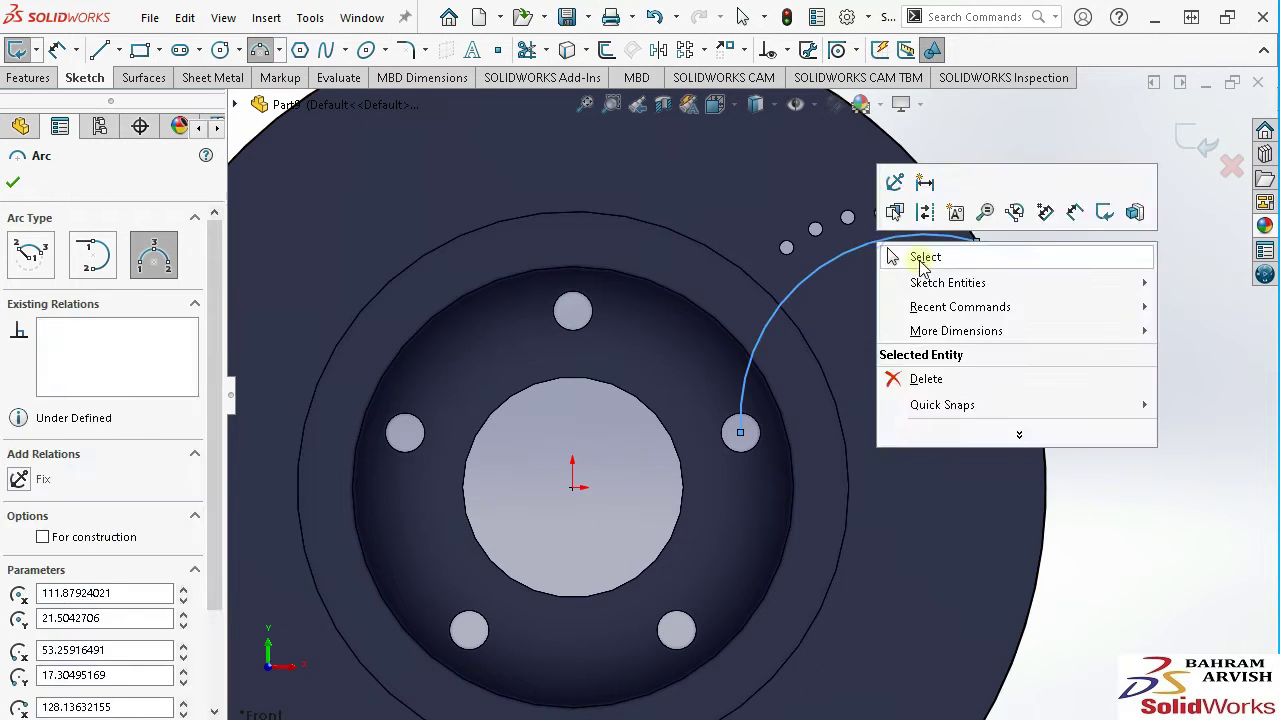
{"action": "left_click", "coordinate": [908, 251]}
Dimension the arc to a 75 mm width and a 50 mm radius.
{"action": "left_click", "coordinate": [57, 50]}
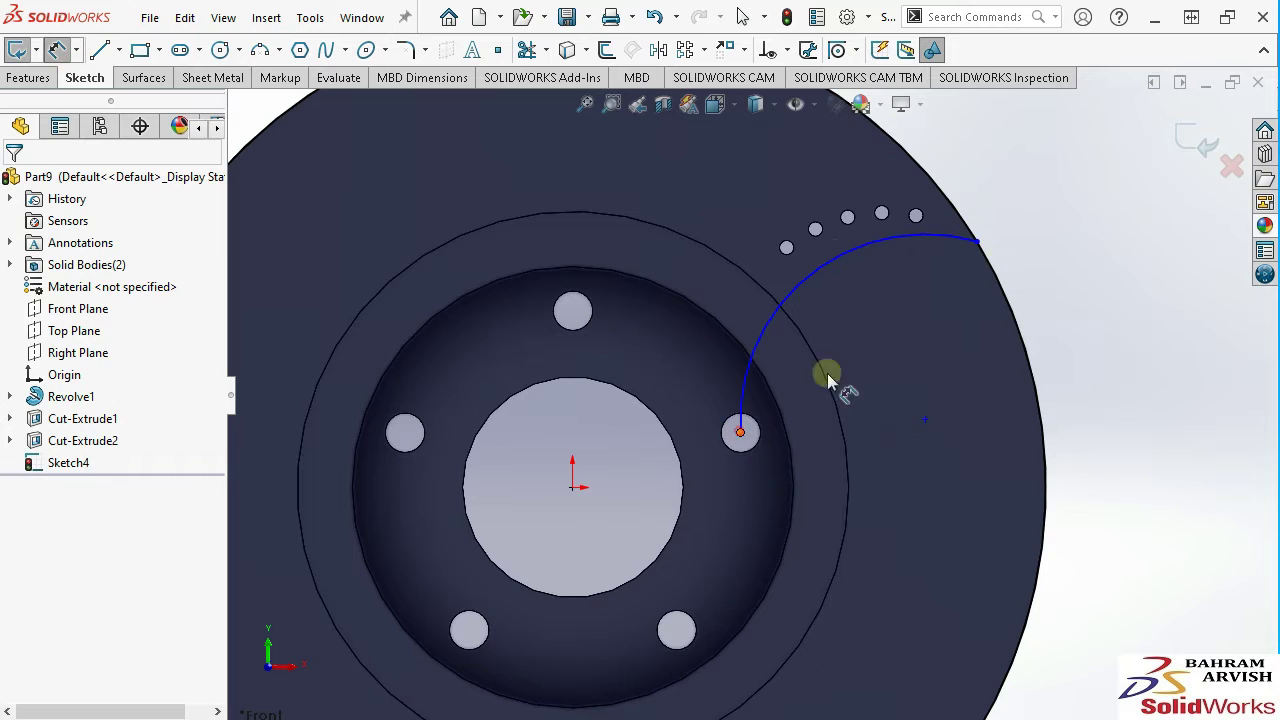
{"action": "left_click", "coordinate": [867, 168]}
{"action": "type", "text": "75"}
{"action": "key", "text": "Return"}
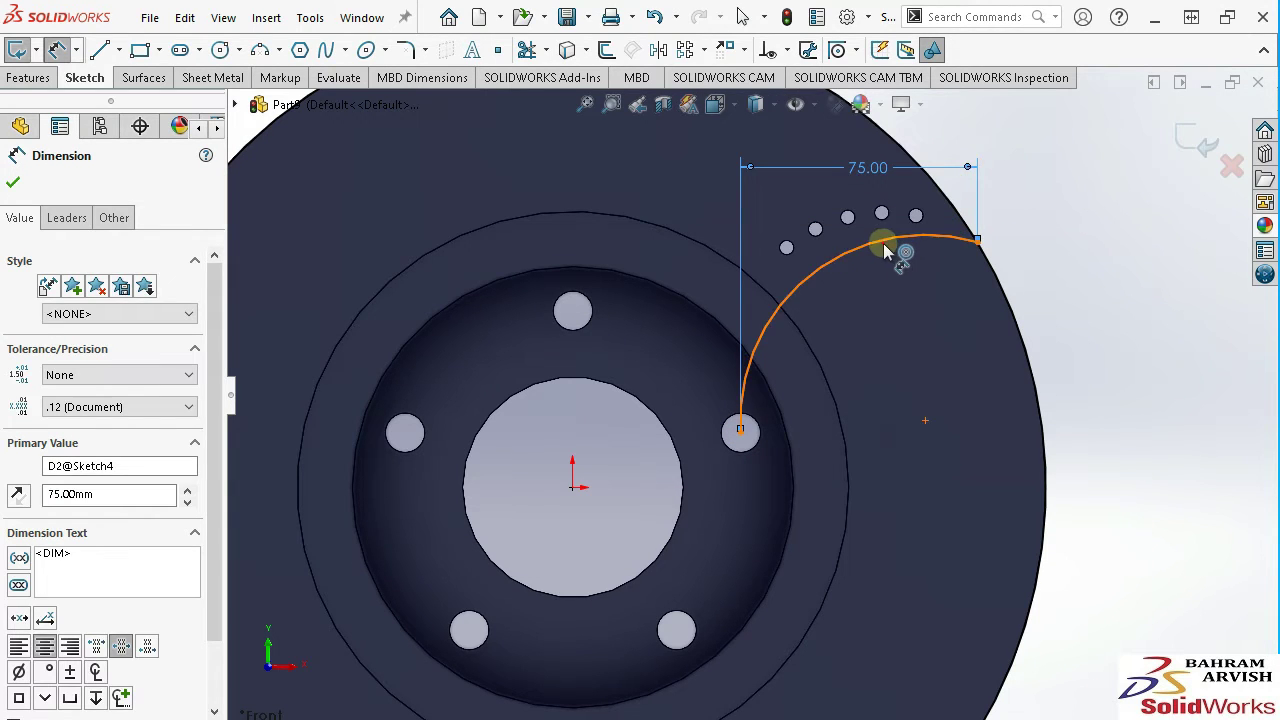
{"action": "left_click", "coordinate": [883, 243]}
{"action": "left_click", "coordinate": [878, 327]}
{"action": "type", "text": "50"}
{"action": "key", "text": "Return"}
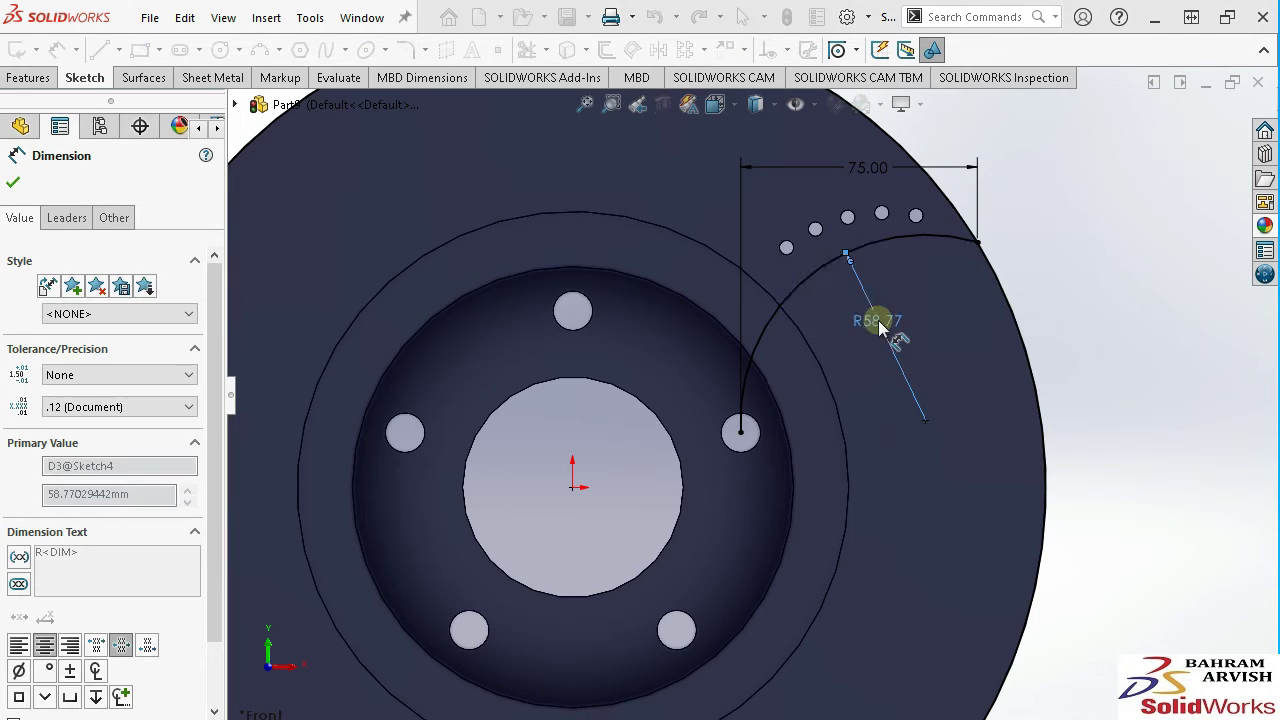
{"action": "right_click", "coordinate": [1047, 271]}
{"action": "left_click", "coordinate": [1055, 332]}
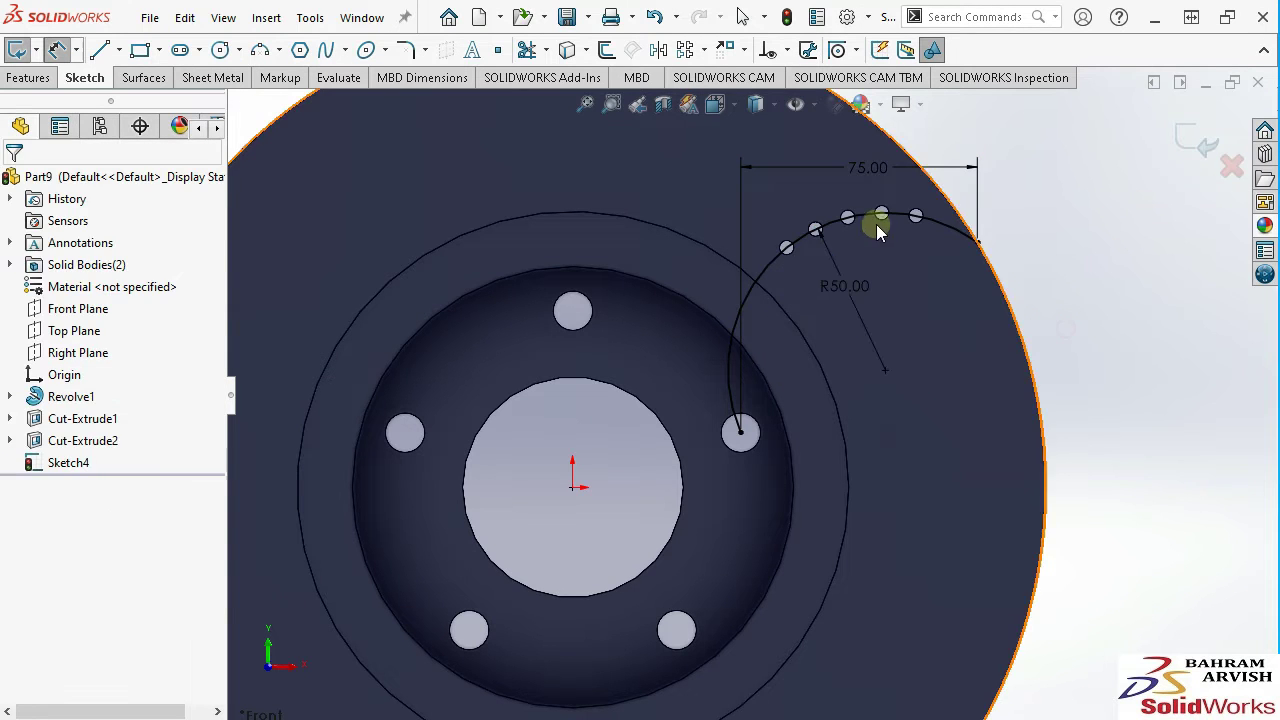
Offset the arc by 15 mm, then offset it again by 5 mm on the reversed side.
{"action": "left_click", "coordinate": [894, 217]}
{"action": "left_click", "coordinate": [1070, 276]}
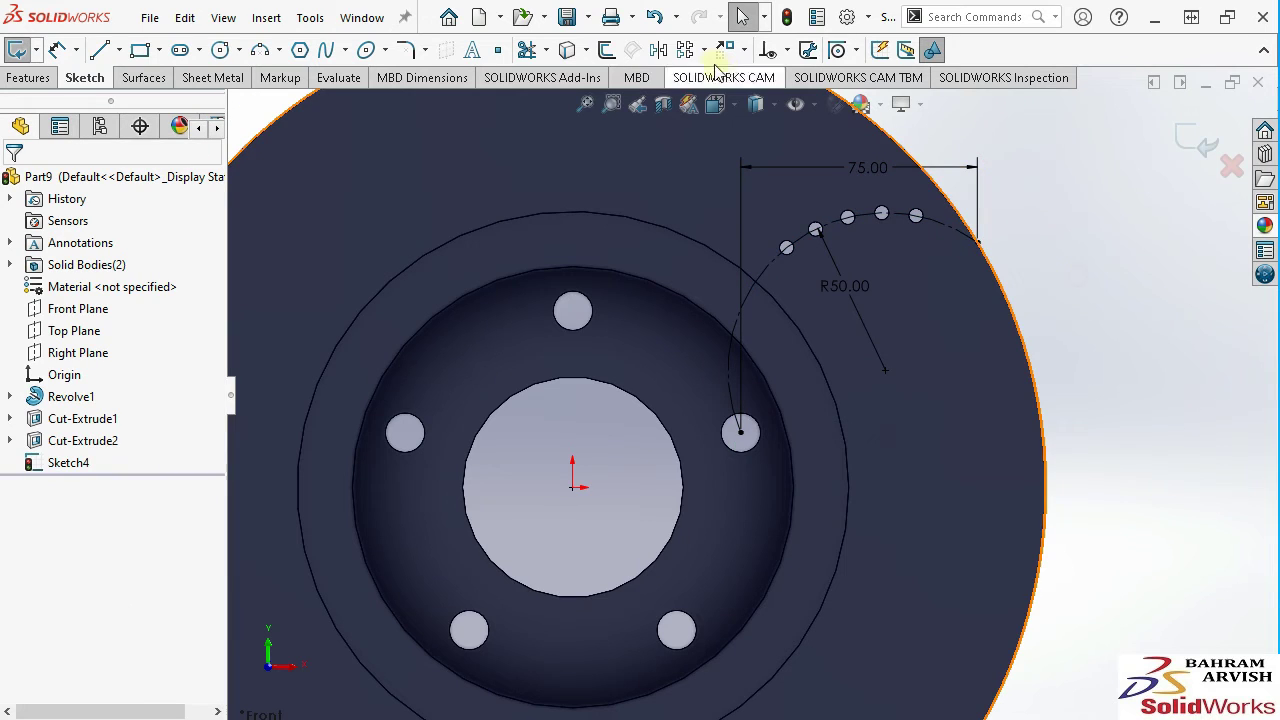
{"action": "left_click", "coordinate": [606, 50]}
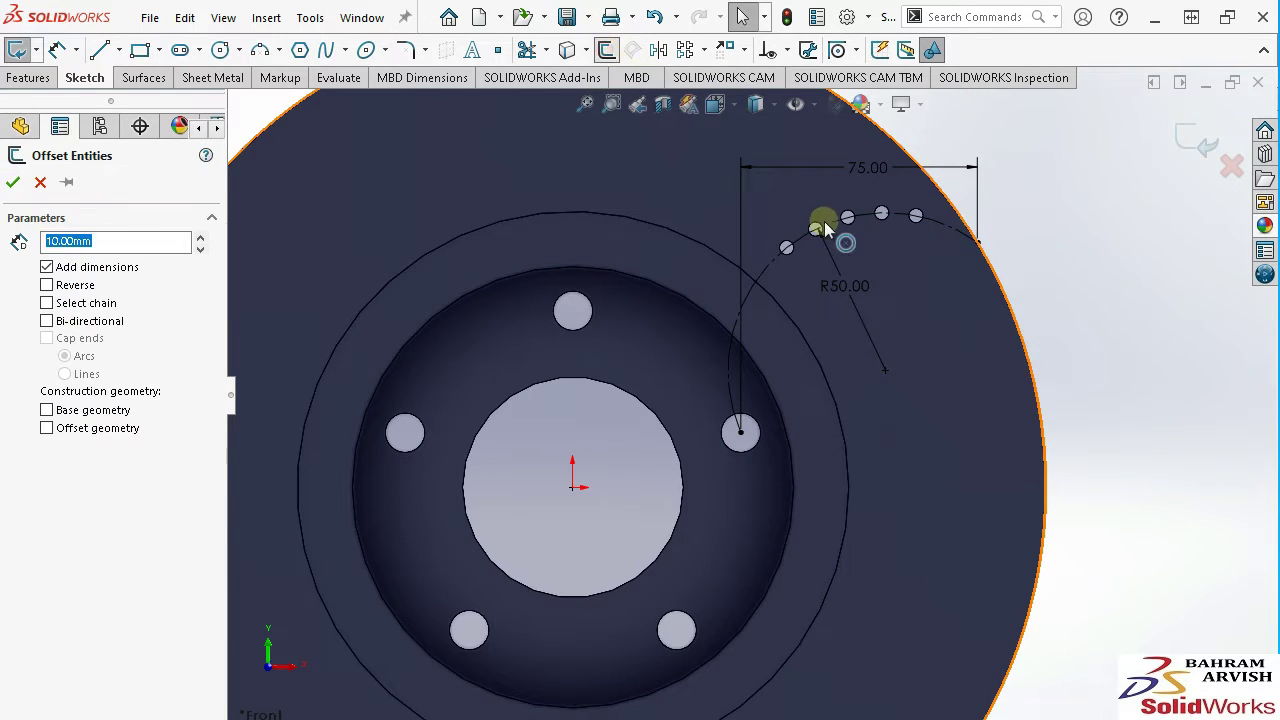
{"action": "left_click", "coordinate": [831, 222]}
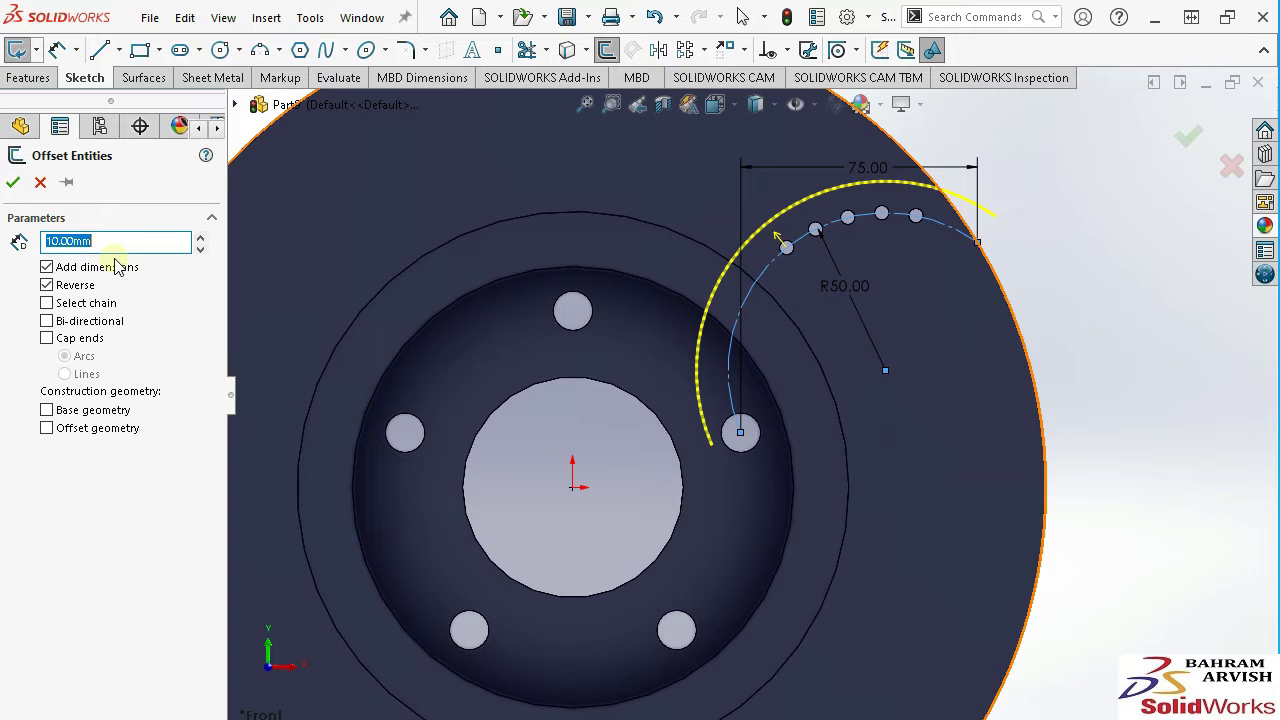
{"action": "type", "text": "15"}
{"action": "key", "text": "Return"}
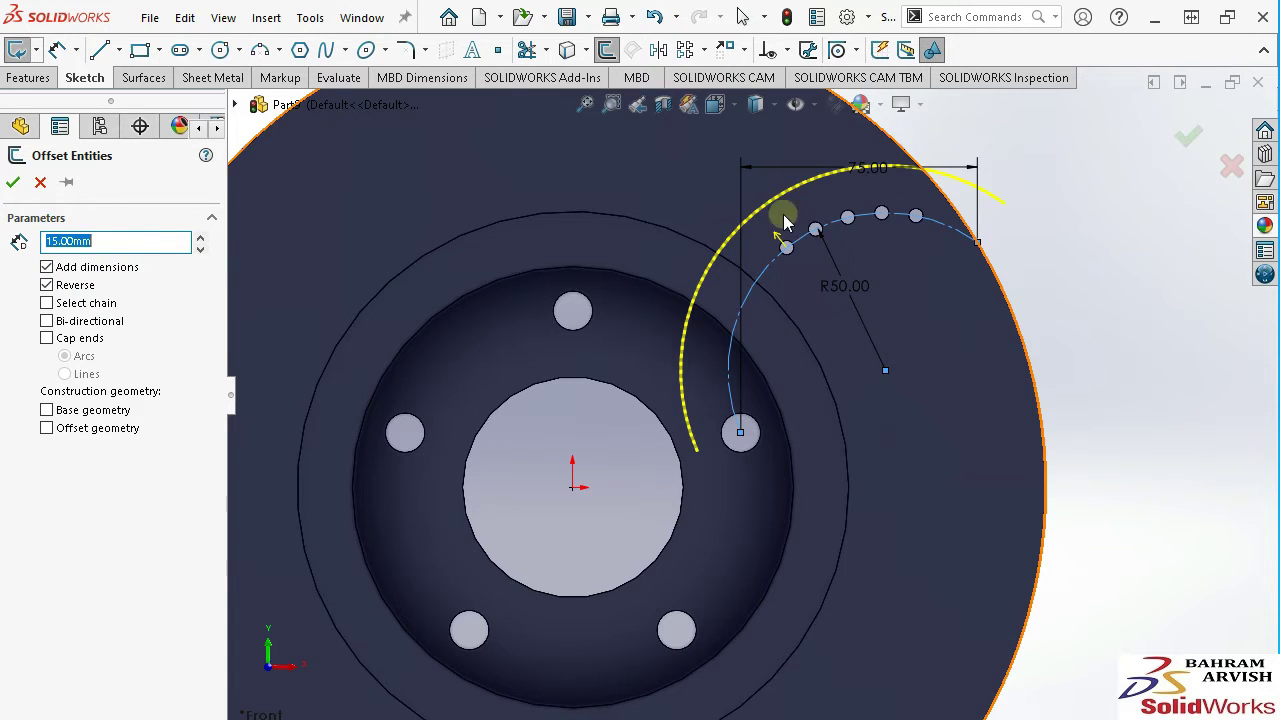
{"action": "left_click", "coordinate": [1185, 140]}
{"action": "scroll", "coordinate": [800, 284], "scroll_direction": "up", "scroll_amount": 3}
{"action": "scroll", "coordinate": [800, 284], "scroll_direction": "down", "scroll_amount": 2}
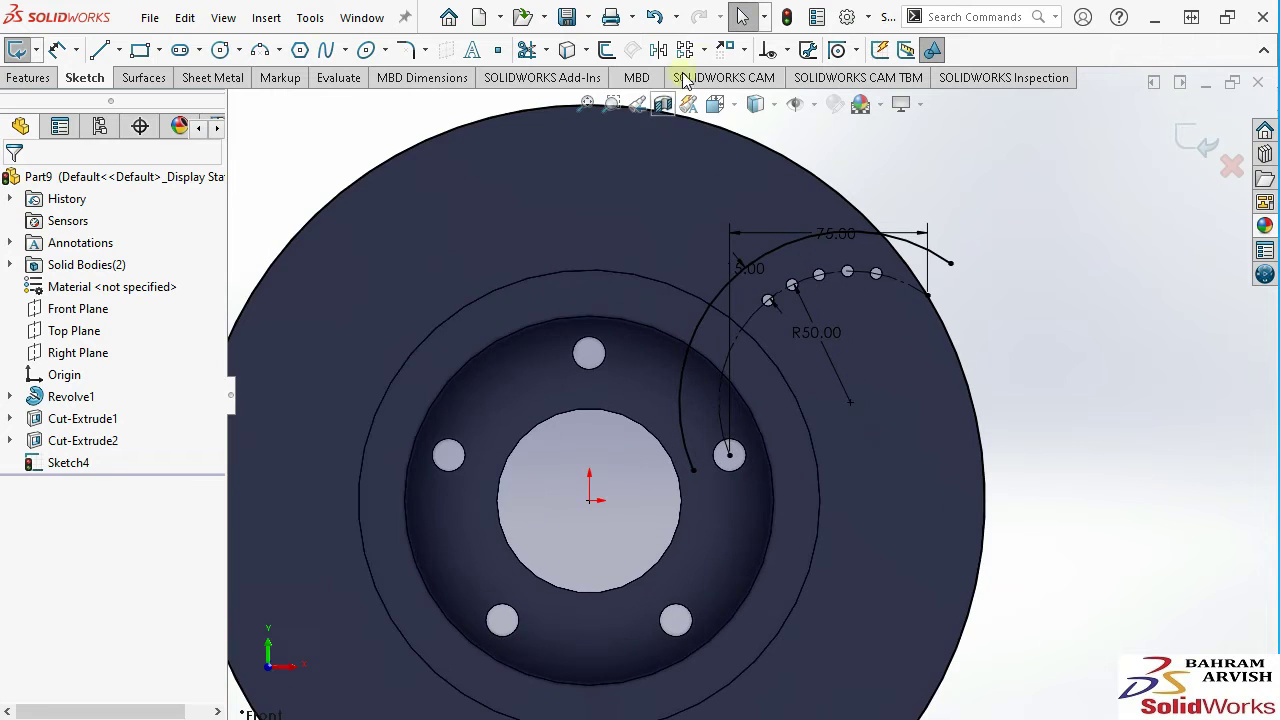
{"action": "left_click", "coordinate": [606, 50]}
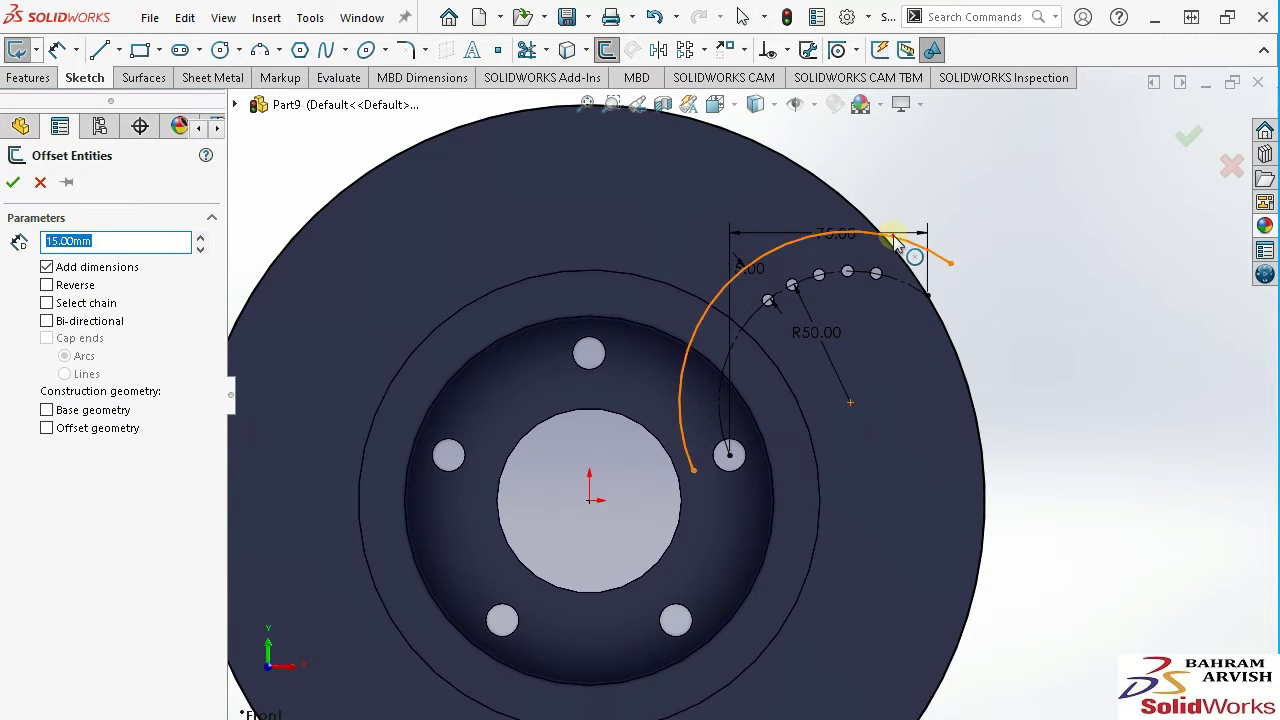
{"action": "left_click", "coordinate": [47, 285]}
{"action": "left_click", "coordinate": [1185, 138]}
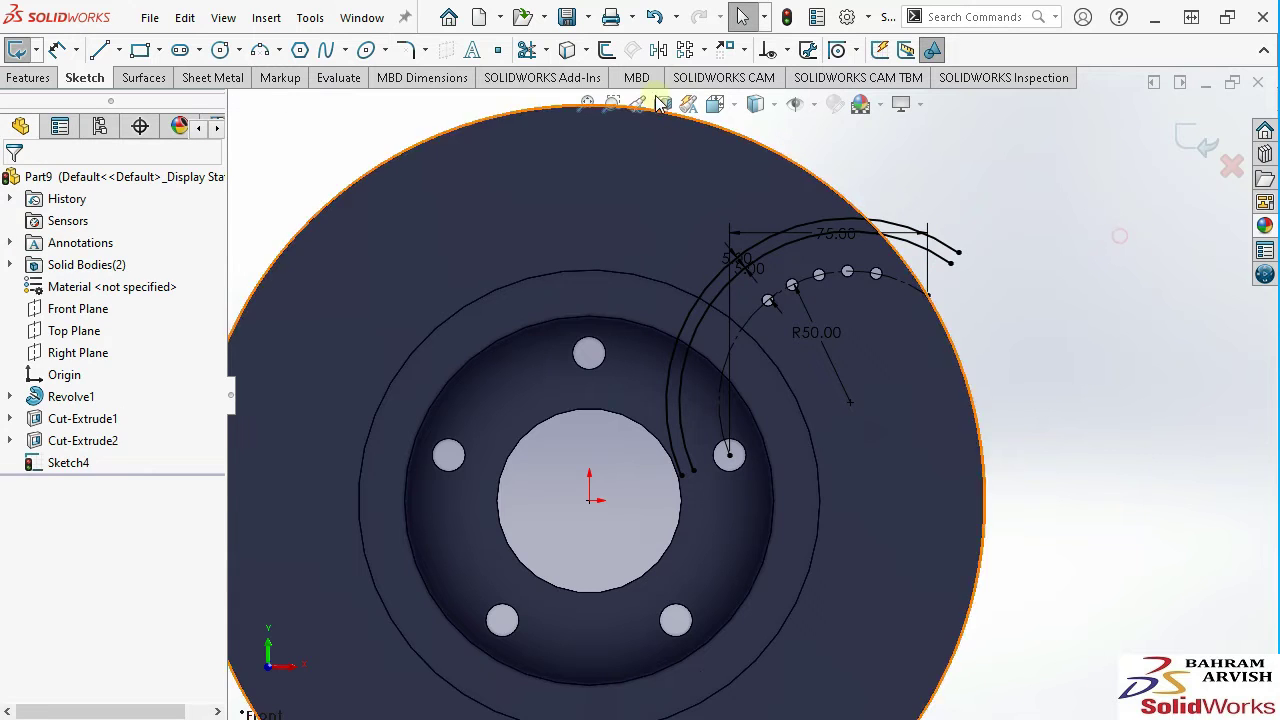
Convert the disc's inner circular edge into the sketch.
{"action": "left_click", "coordinate": [567, 50]}
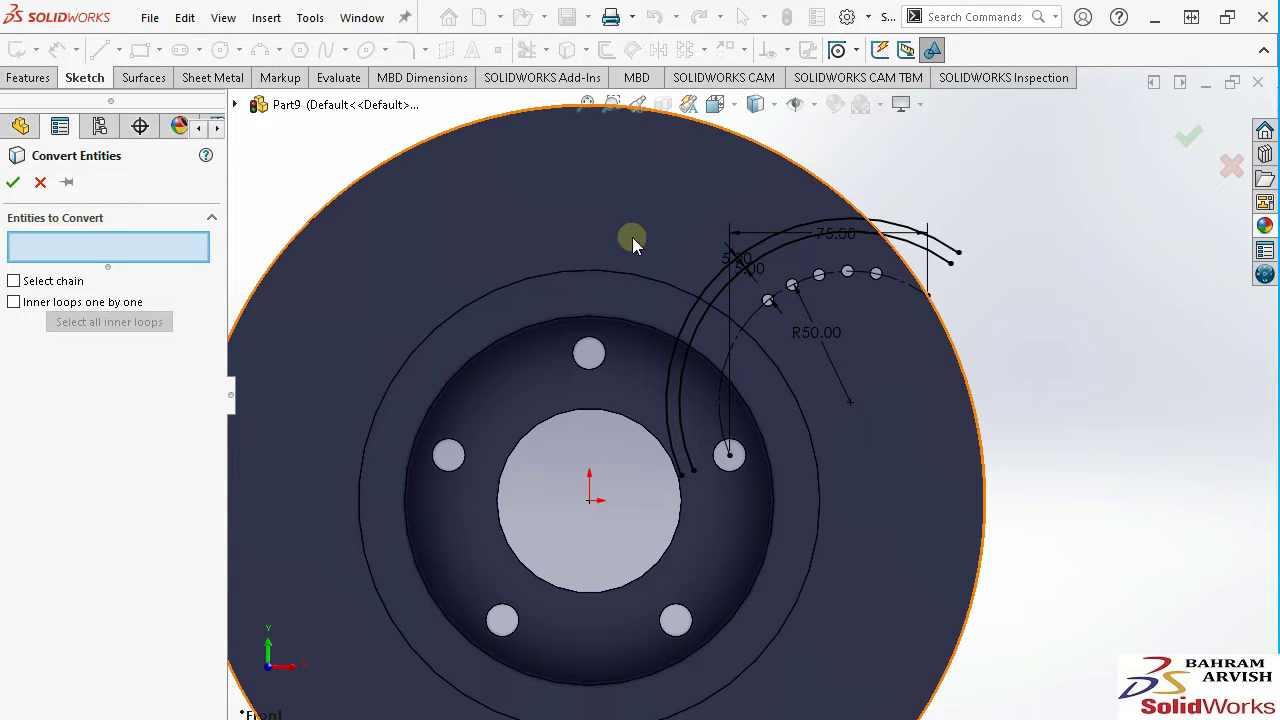
{"action": "left_click", "coordinate": [645, 280]}
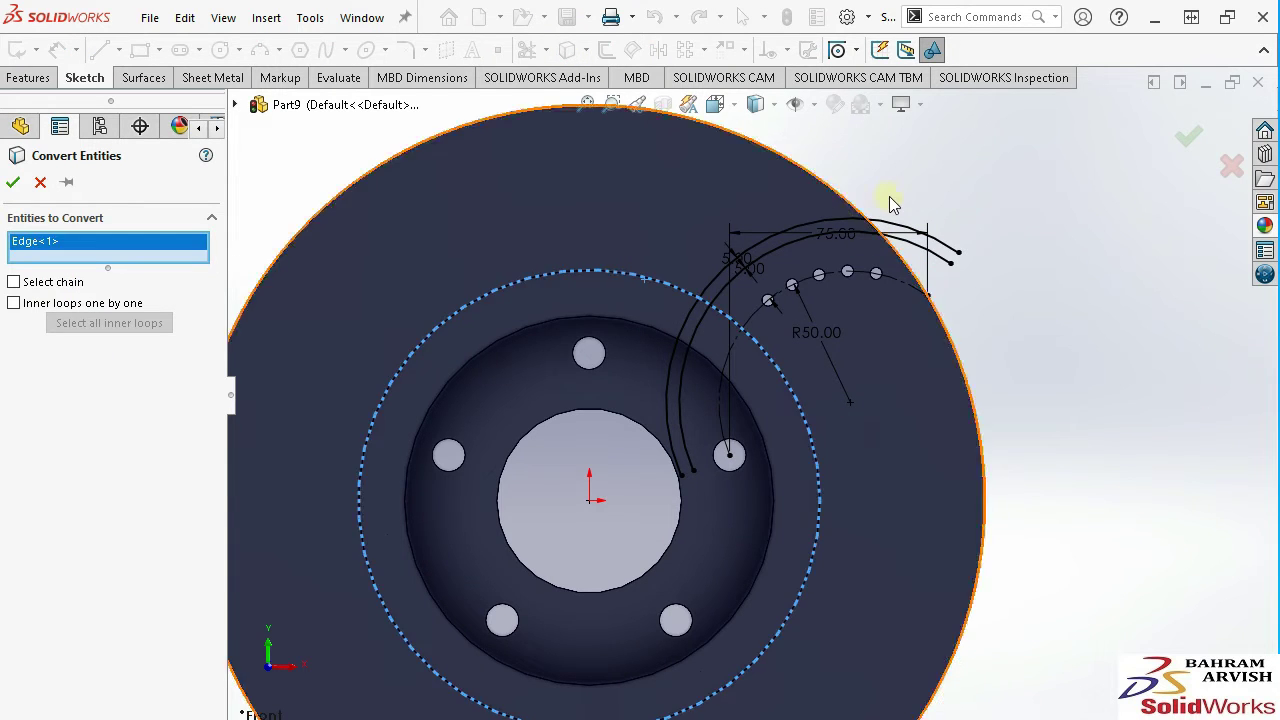
{"action": "right_click", "coordinate": [838, 196]}
{"action": "left_click", "coordinate": [878, 329]}
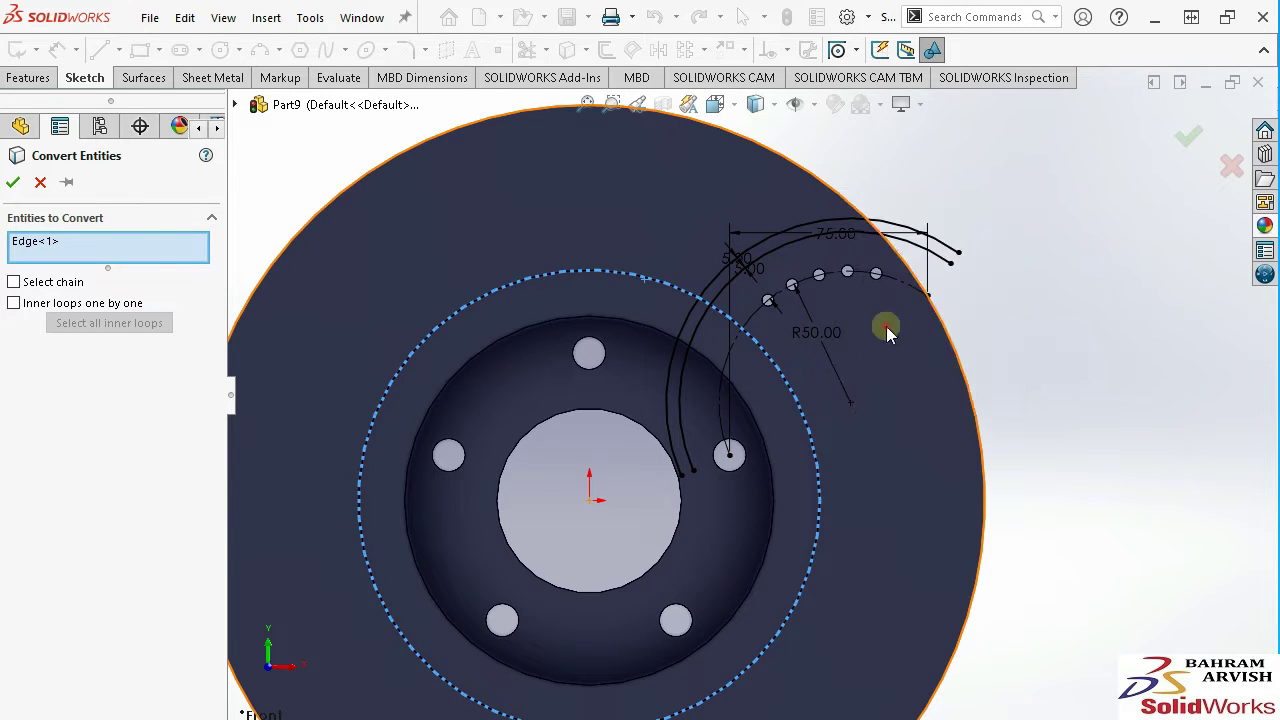
{"action": "key", "text": "Return"}
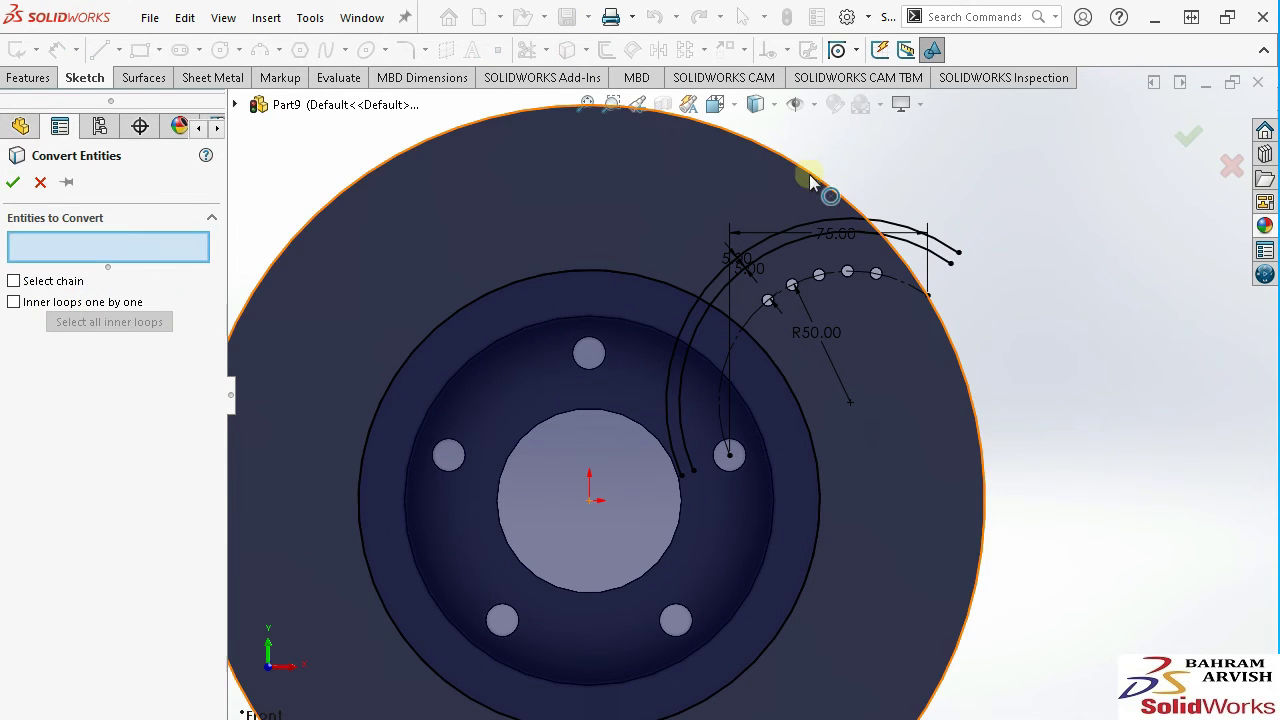
{"action": "scroll", "coordinate": [866, 228], "scroll_direction": "down", "scroll_amount": 3}
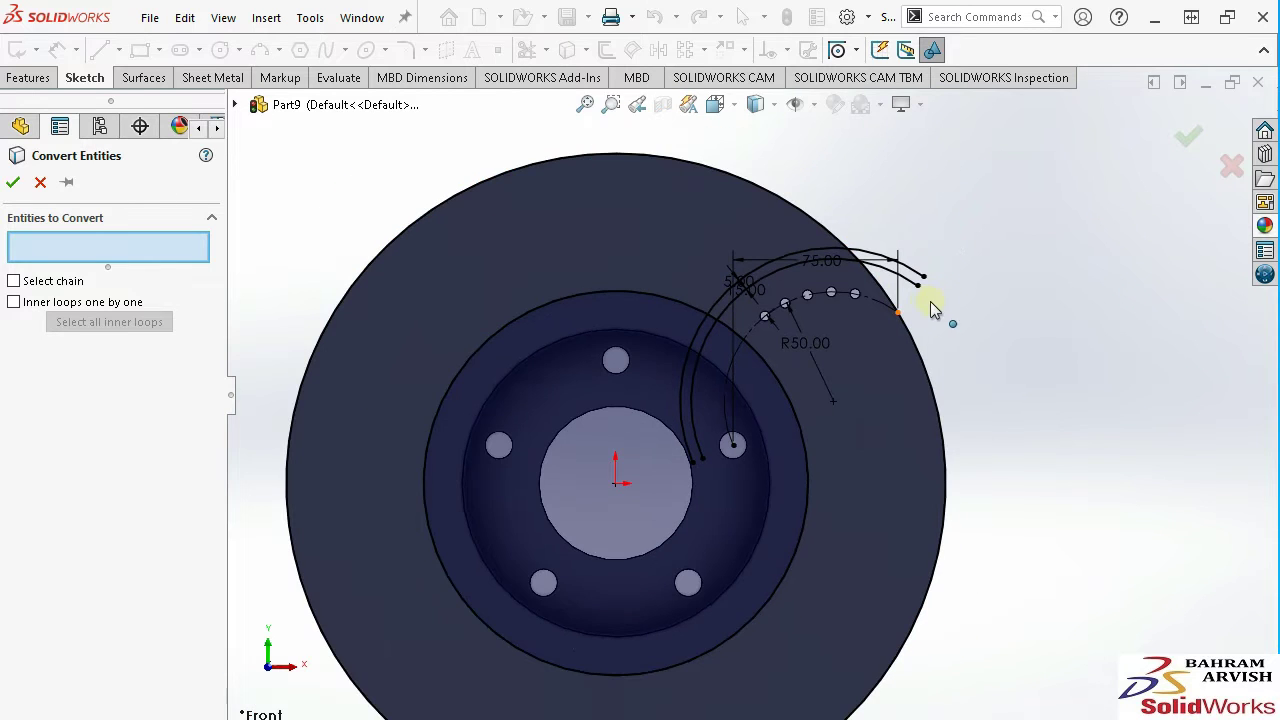
{"action": "middle_click_drag", "start_coordinate": [720, 360], "coordinate": [749, 371]}
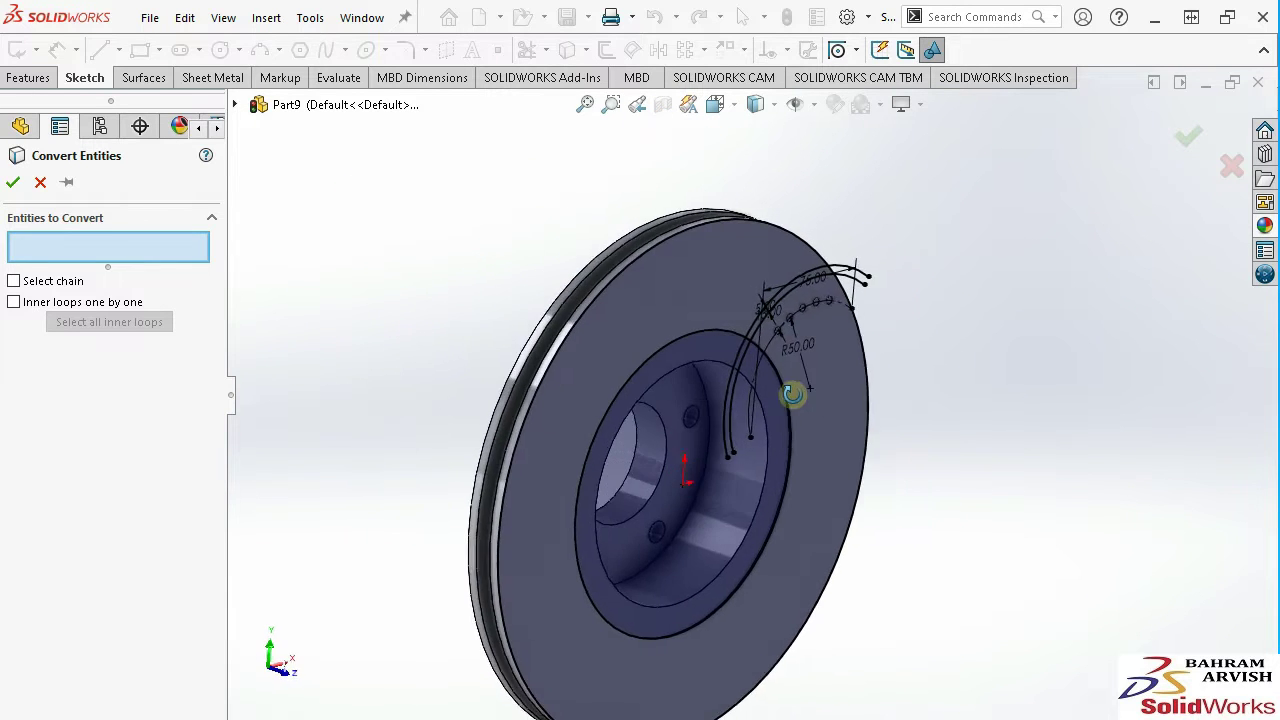
{"action": "left_click", "coordinate": [1231, 170]}
Power Trim the offset arcs in two passes, leaving a closed curved band.
{"action": "left_click", "coordinate": [527, 52]}
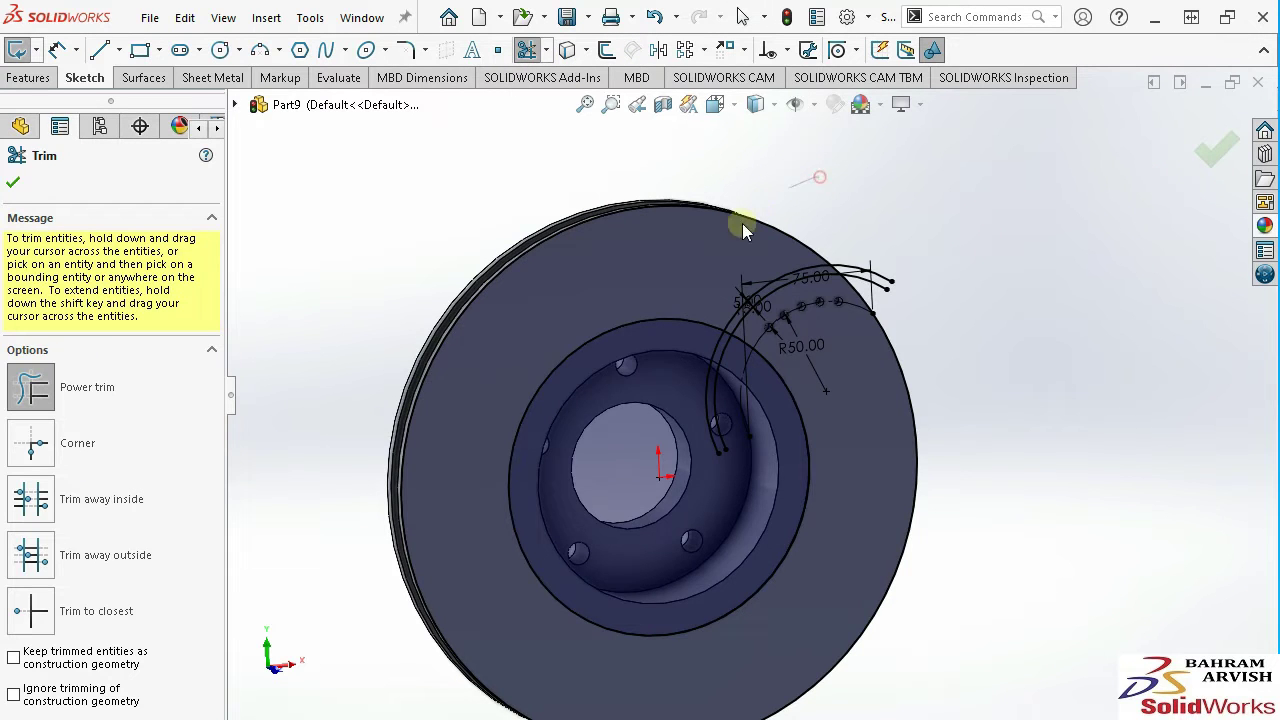
{"action": "left_click_drag", "start_coordinate": [742, 224], "coordinate": [698, 352]}
{"action": "scroll", "coordinate": [879, 317], "scroll_direction": "down", "scroll_amount": 3}
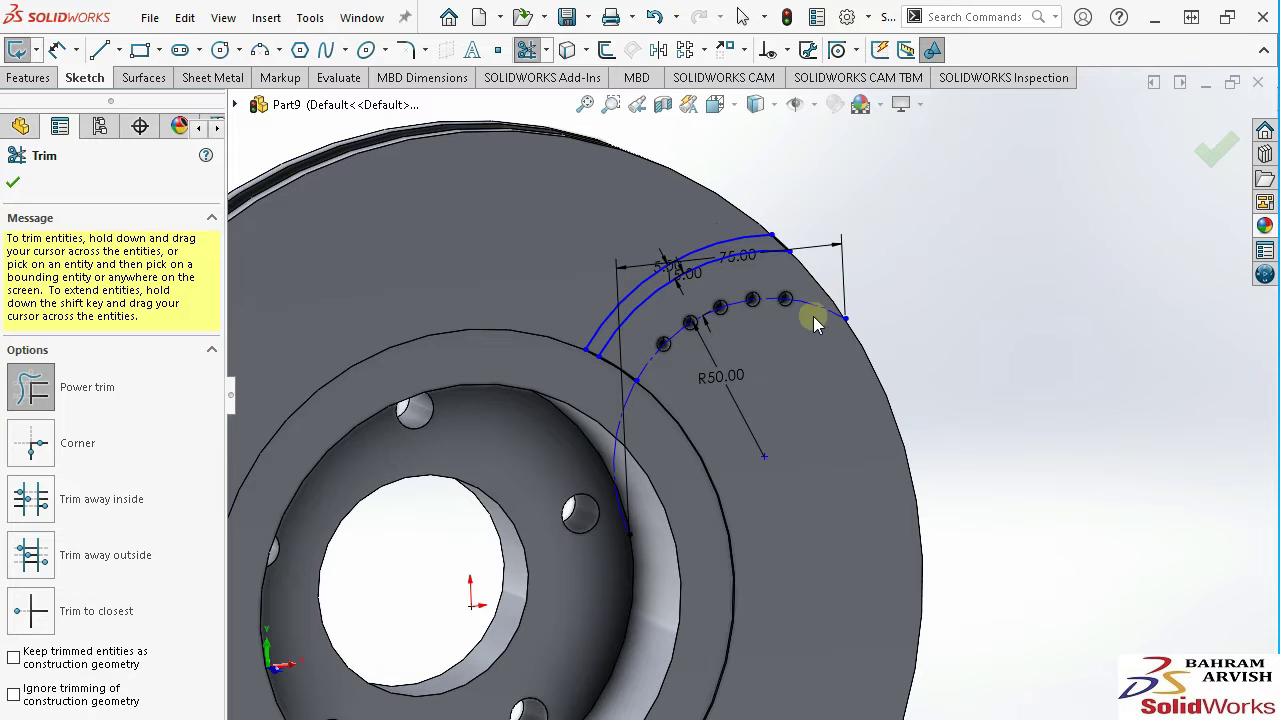
{"action": "right_click", "coordinate": [870, 222]}
{"action": "left_click", "coordinate": [910, 280]}
{"action": "scroll", "coordinate": [623, 443], "scroll_direction": "down", "scroll_amount": 2}
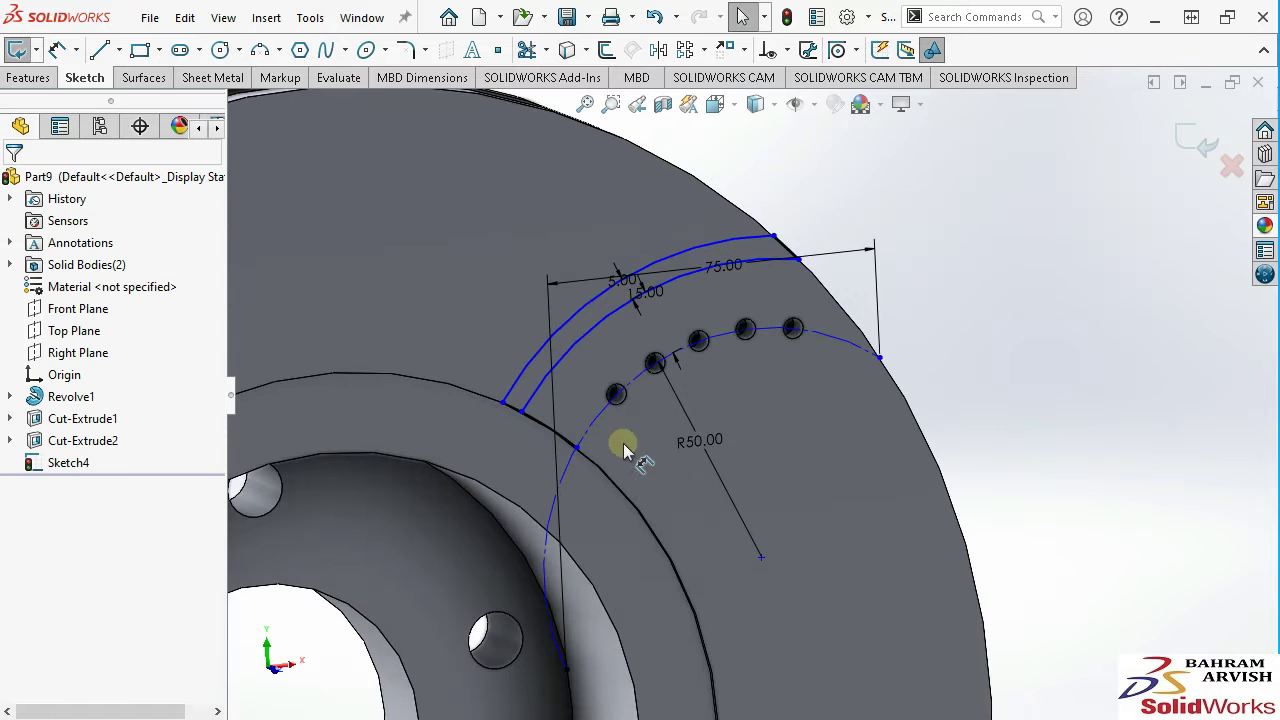
{"action": "left_click", "coordinate": [526, 50]}
{"action": "left_click_drag", "start_coordinate": [560, 425], "coordinate": [635, 565]}
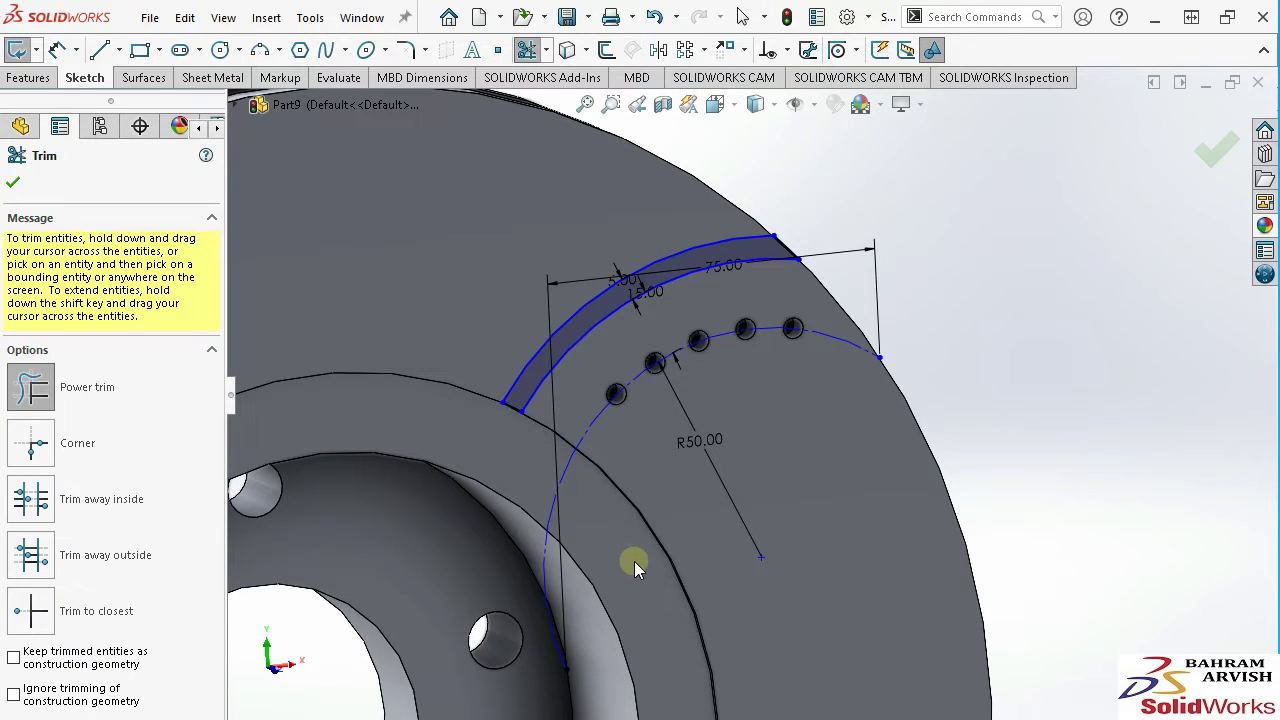
{"action": "scroll", "coordinate": [650, 476], "scroll_direction": "up", "scroll_amount": 2}
{"action": "right_click", "coordinate": [903, 308]}
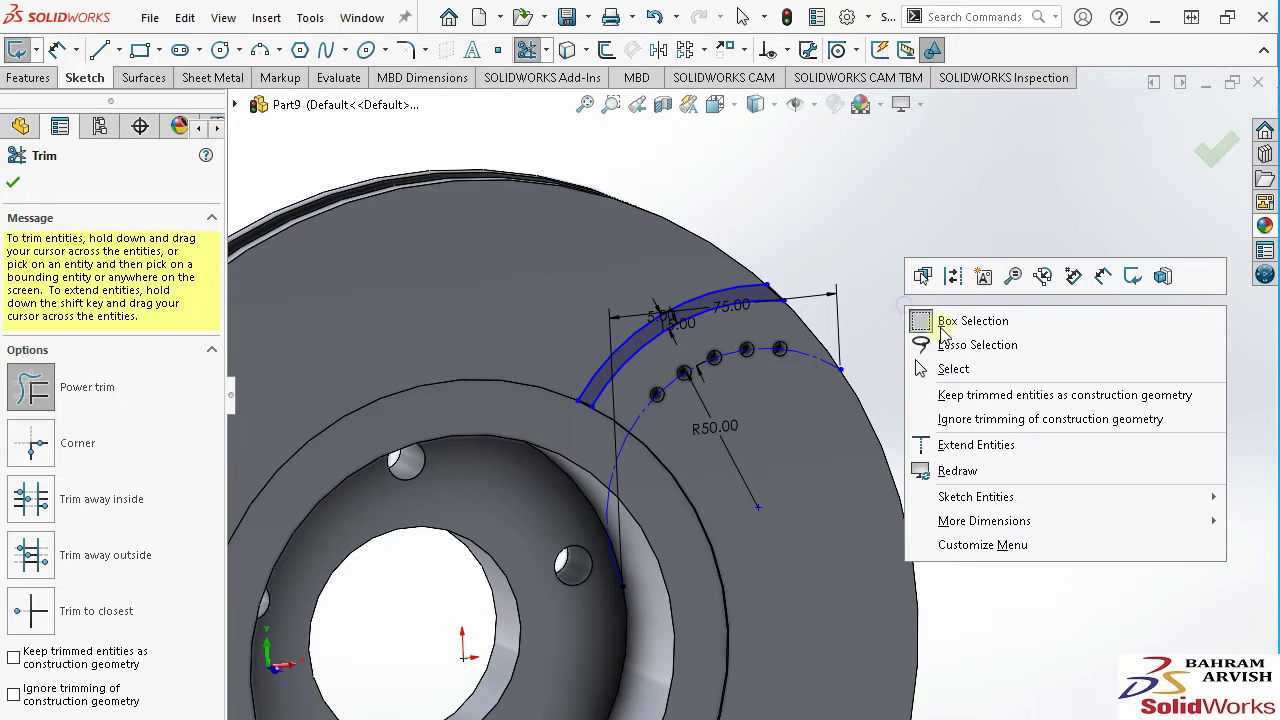
{"action": "left_click", "coordinate": [943, 323]}
{"action": "left_click", "coordinate": [30, 87]}
{"action": "left_click", "coordinate": [17, 50]}
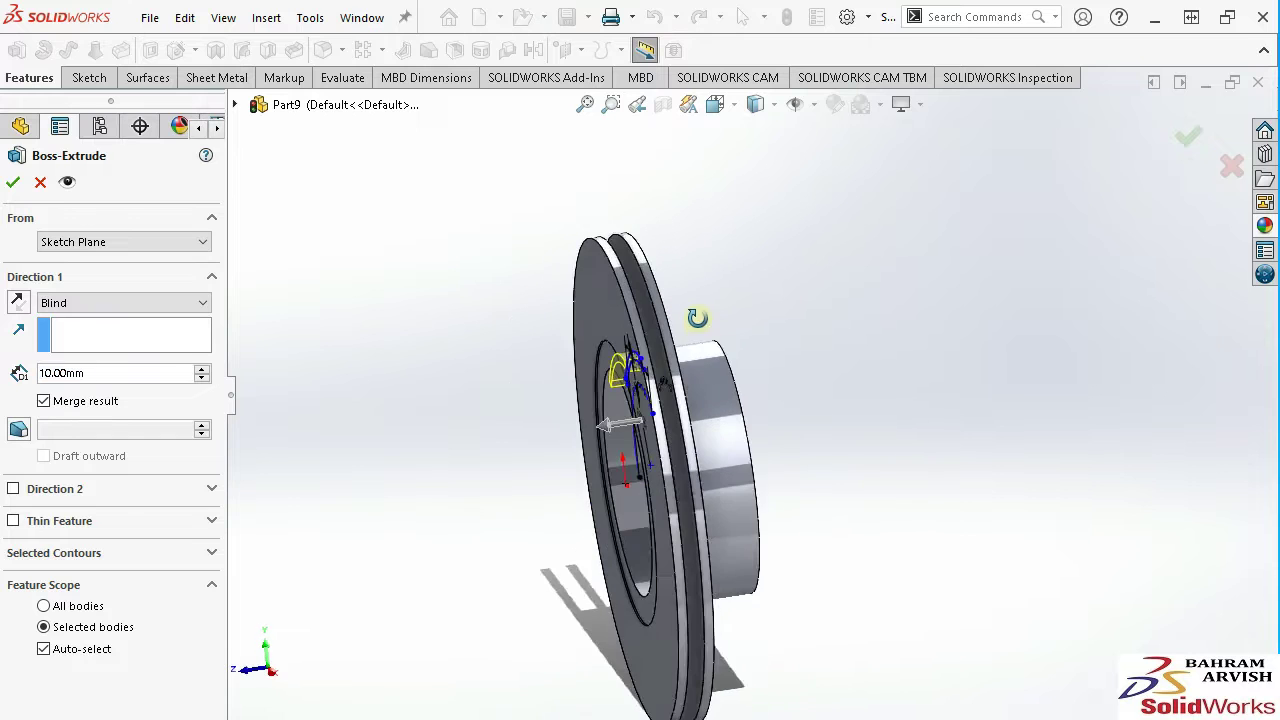
Extrude the vane profile Up To Surface, ending at the disc plate's inner face, as Boss-Extrude1.
{"action": "left_click", "coordinate": [127, 306]}
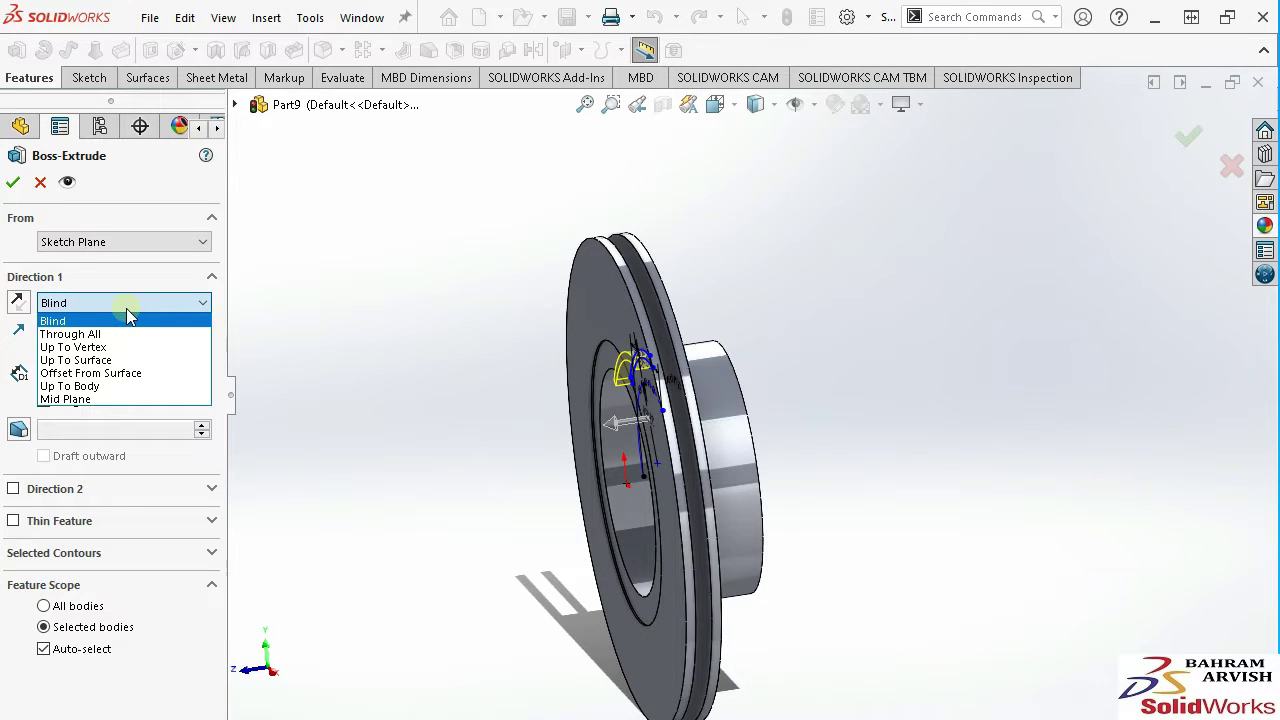
{"action": "left_click", "coordinate": [124, 360]}
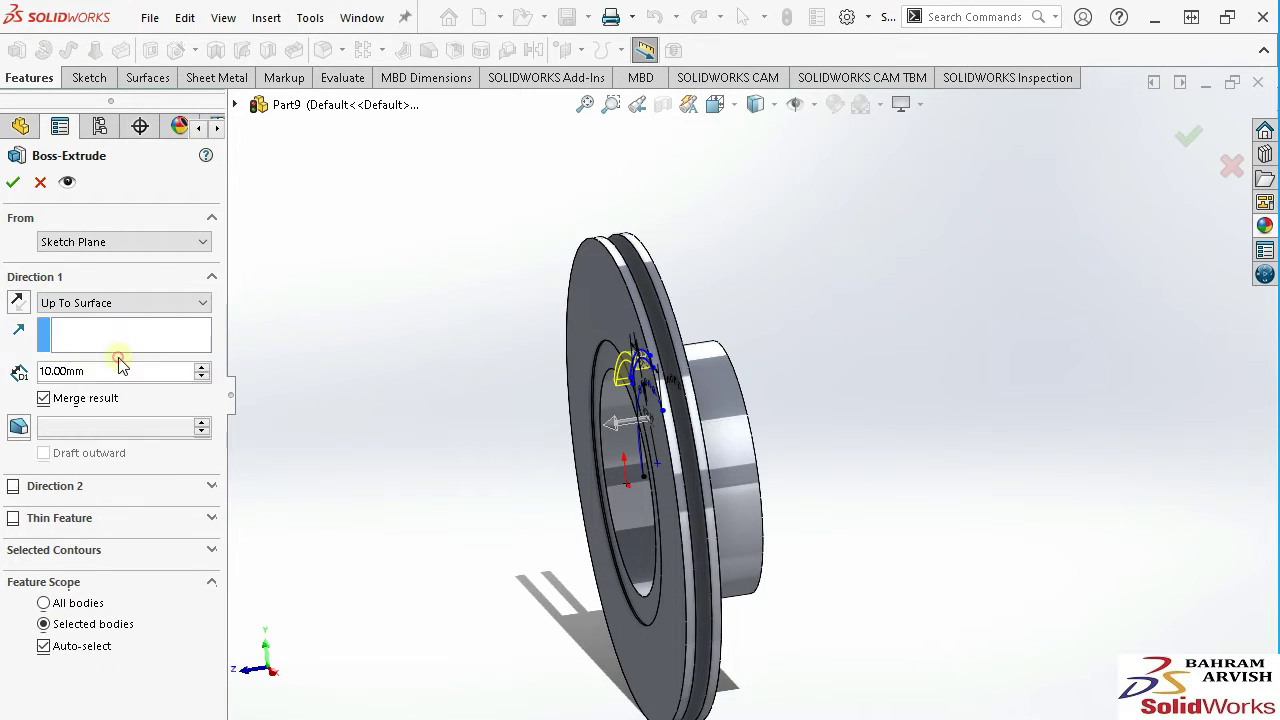
{"action": "left_click", "coordinate": [703, 352]}
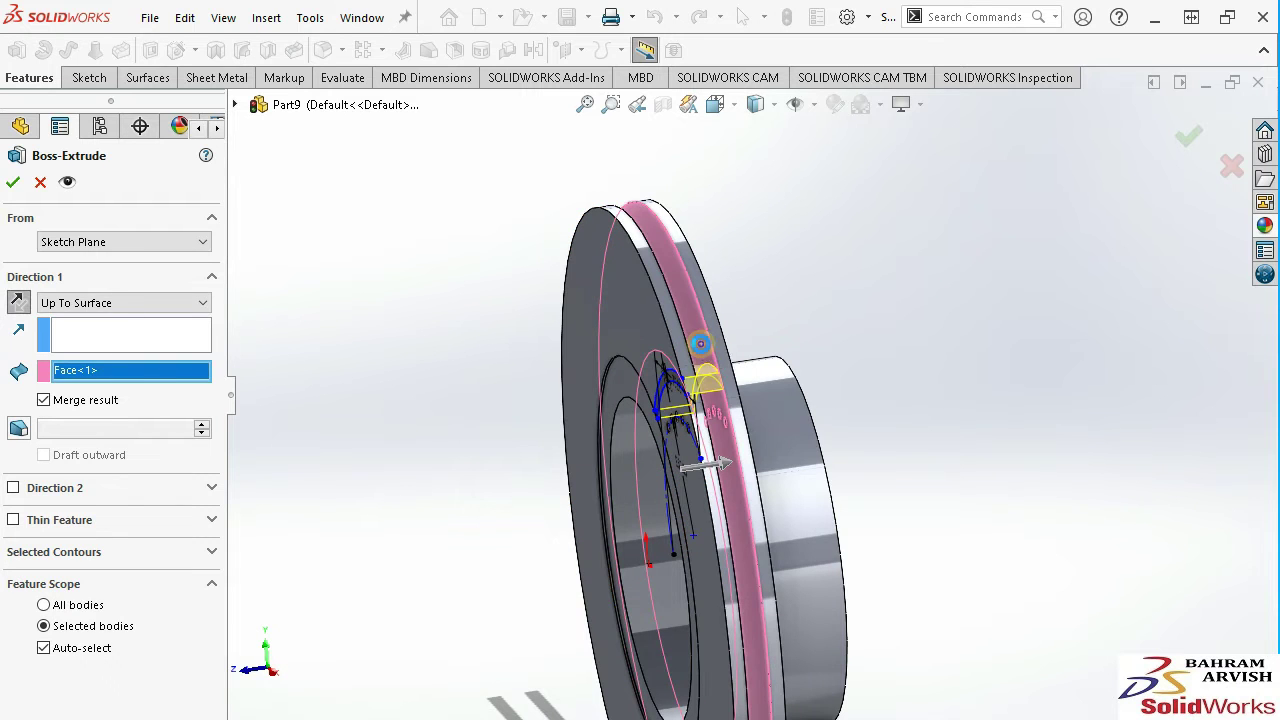
{"action": "key", "text": "Return"}
{"action": "mouse_move", "coordinate": [701, 344]}
{"action": "middle_mouse_down"}
{"action": "mouse_move", "coordinate": [720, 397]}
{"action": "mouse_move", "coordinate": [704, 381]}
{"action": "mouse_move", "coordinate": [737, 331]}
{"action": "mouse_move", "coordinate": [789, 334]}
{"action": "mouse_move", "coordinate": [700, 417]}
{"action": "mouse_move", "coordinate": [866, 486]}
{"action": "mouse_move", "coordinate": [829, 466]}
{"action": "middle_mouse_up"}
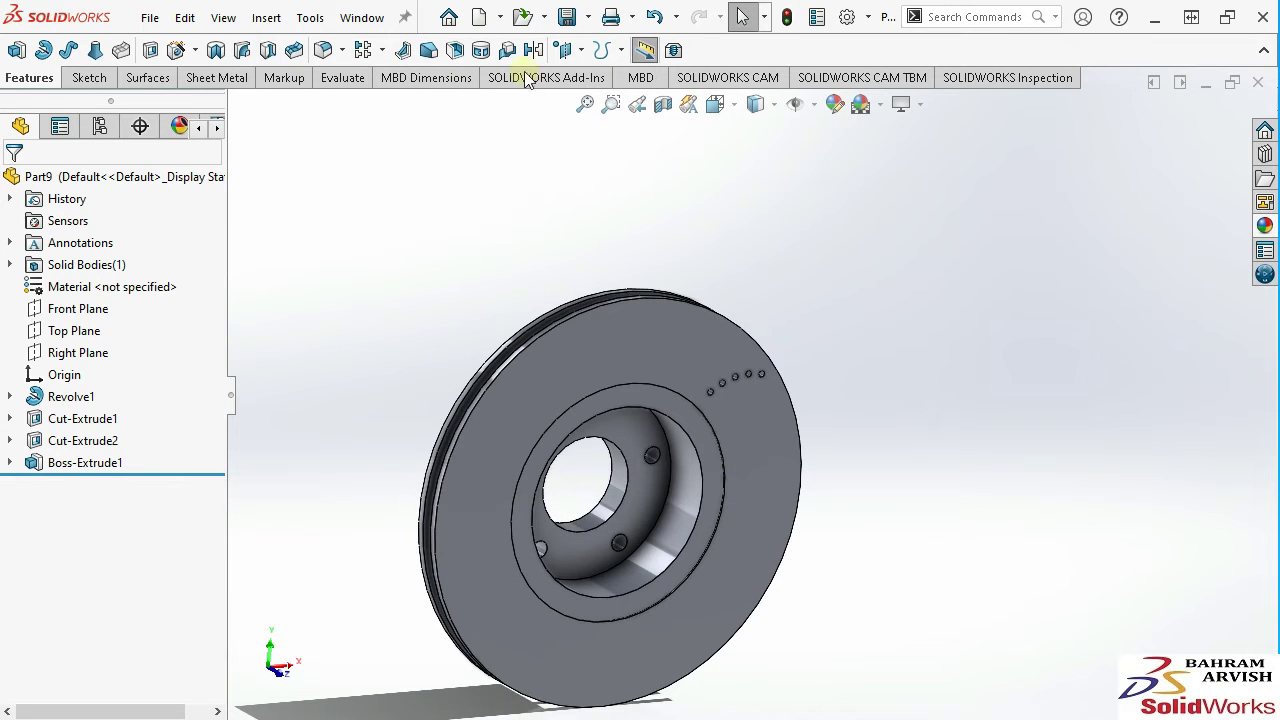
Start a circular pattern using the hub's round face as the axis.
{"action": "left_click", "coordinate": [382, 52]}
{"action": "left_click", "coordinate": [380, 100]}
{"action": "mouse_move", "coordinate": [285, 260]}
{"action": "middle_mouse_down"}
{"action": "mouse_move", "coordinate": [551, 337]}
{"action": "mouse_move", "coordinate": [634, 386]}
{"action": "middle_mouse_up"}
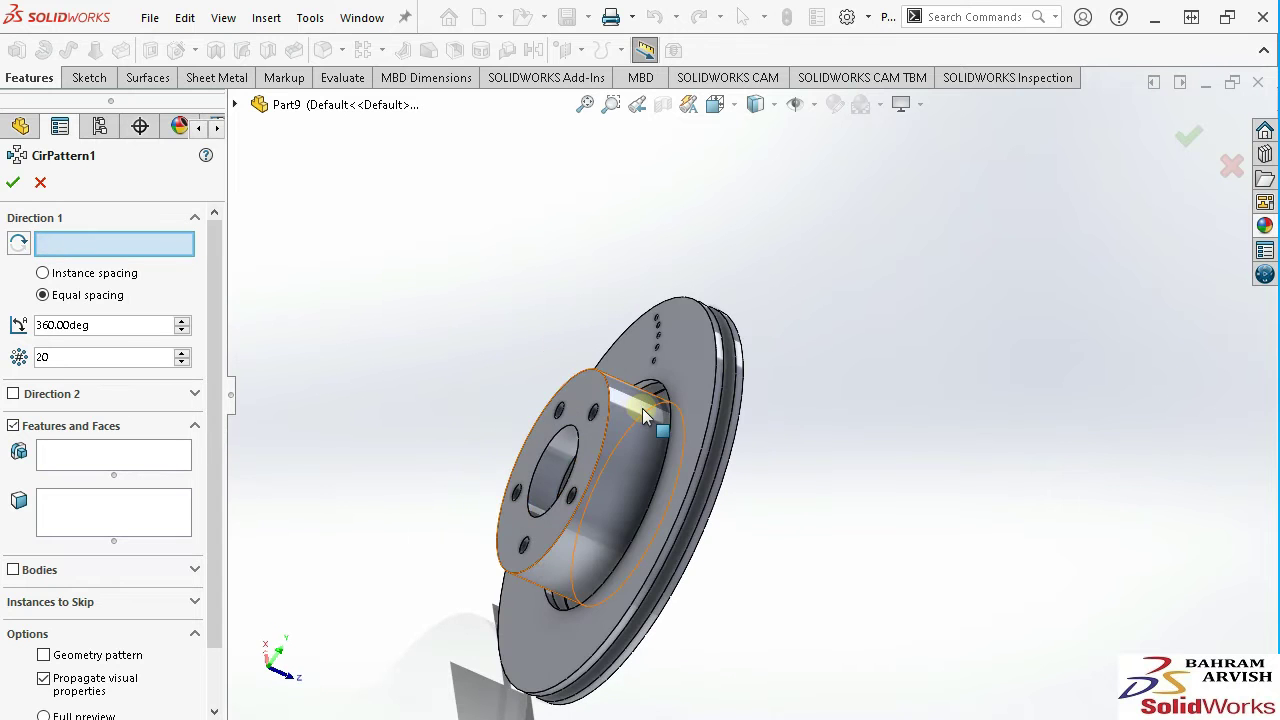
{"action": "left_click", "coordinate": [643, 415]}
Pattern Boss-Extrude1 and Cut-Extrude2 with 20 instances over 360° and confirm.
{"action": "left_click", "coordinate": [112, 452]}
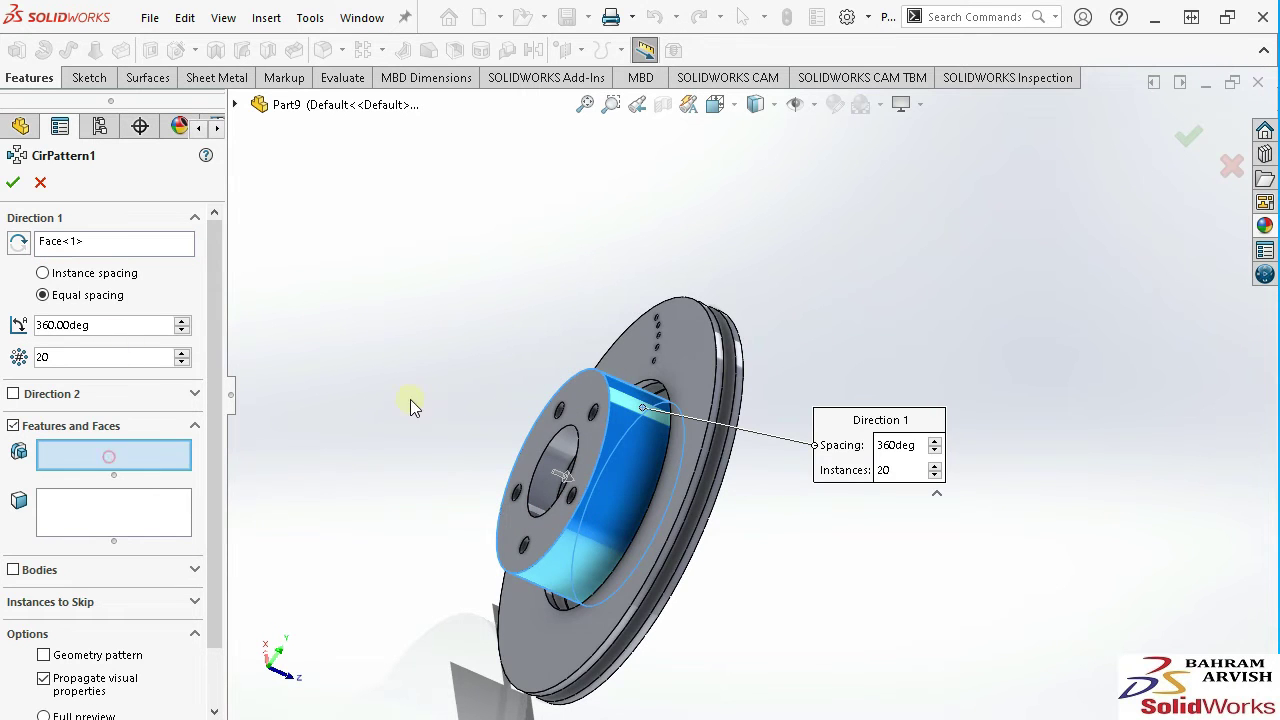
{"action": "scroll", "coordinate": [623, 357], "scroll_direction": "down", "scroll_amount": 3}
{"action": "scroll", "coordinate": [560, 331], "scroll_direction": "down", "scroll_amount": 3}
{"action": "mouse_move", "coordinate": [560, 331]}
{"action": "middle_mouse_down"}
{"action": "mouse_move", "coordinate": [566, 349]}
{"action": "mouse_move", "coordinate": [751, 226]}
{"action": "middle_mouse_up"}
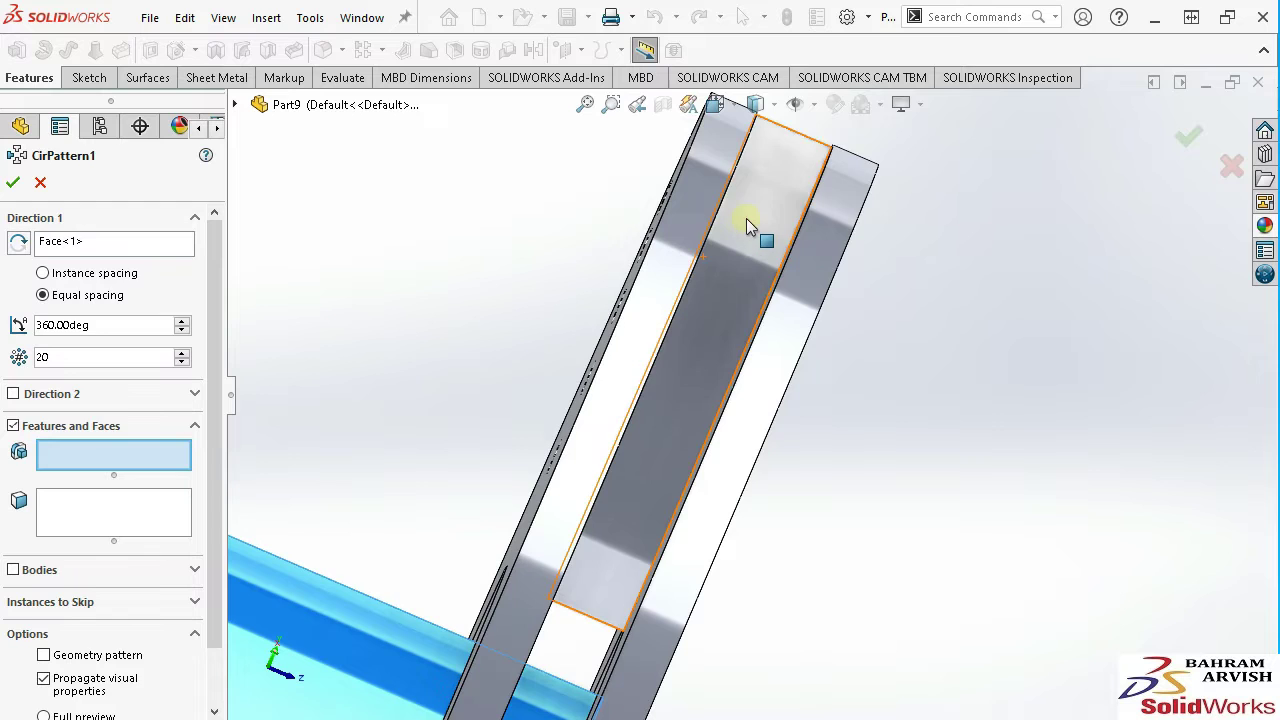
{"action": "left_click", "coordinate": [686, 251]}
{"action": "middle_click_drag", "start_coordinate": [686, 251], "coordinate": [643, 306]}
{"action": "scroll", "coordinate": [890, 323], "scroll_direction": "down", "scroll_amount": 3}
{"action": "scroll", "coordinate": [890, 323], "scroll_direction": "down", "scroll_amount": 3}
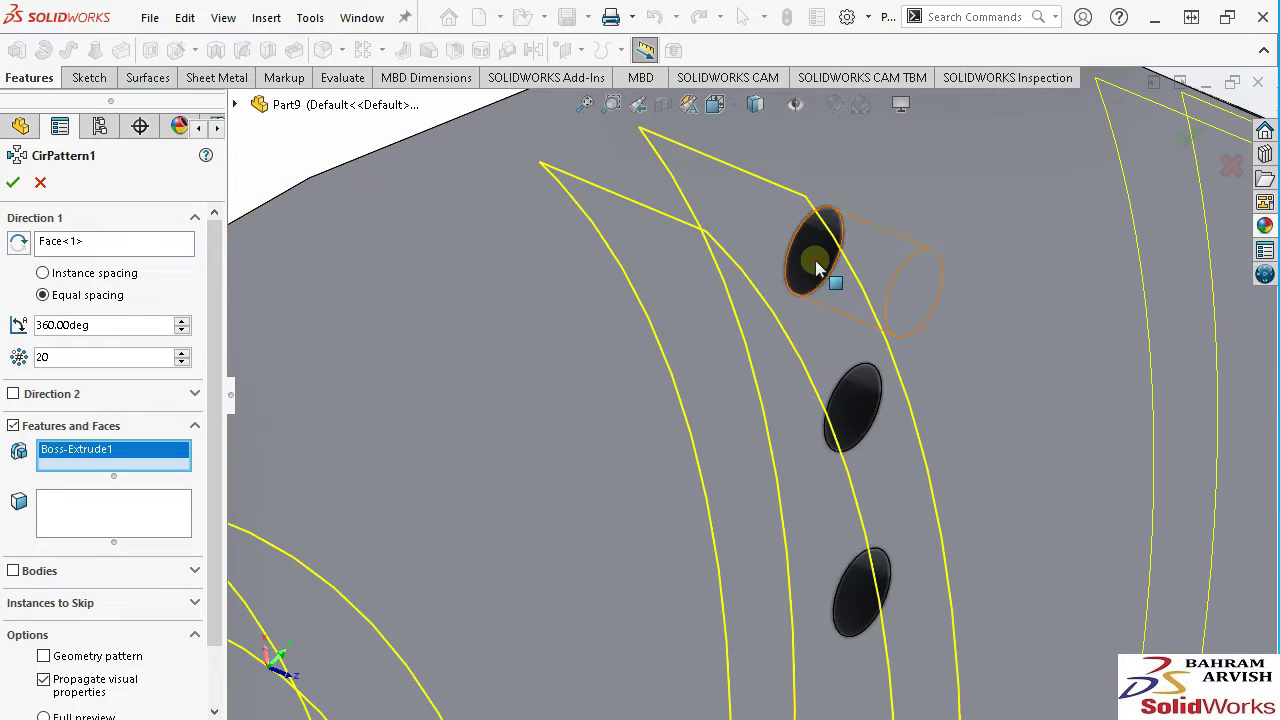
{"action": "left_click", "coordinate": [815, 259]}
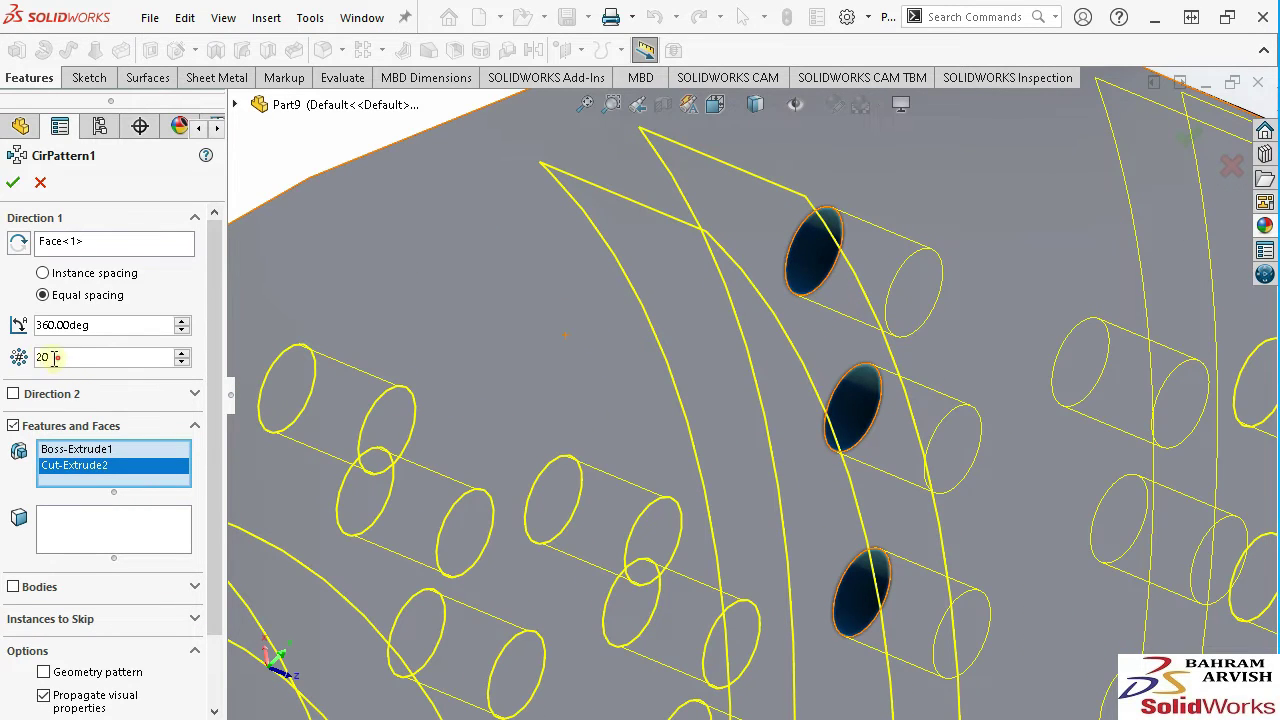
{"action": "right_click", "coordinate": [727, 382]}
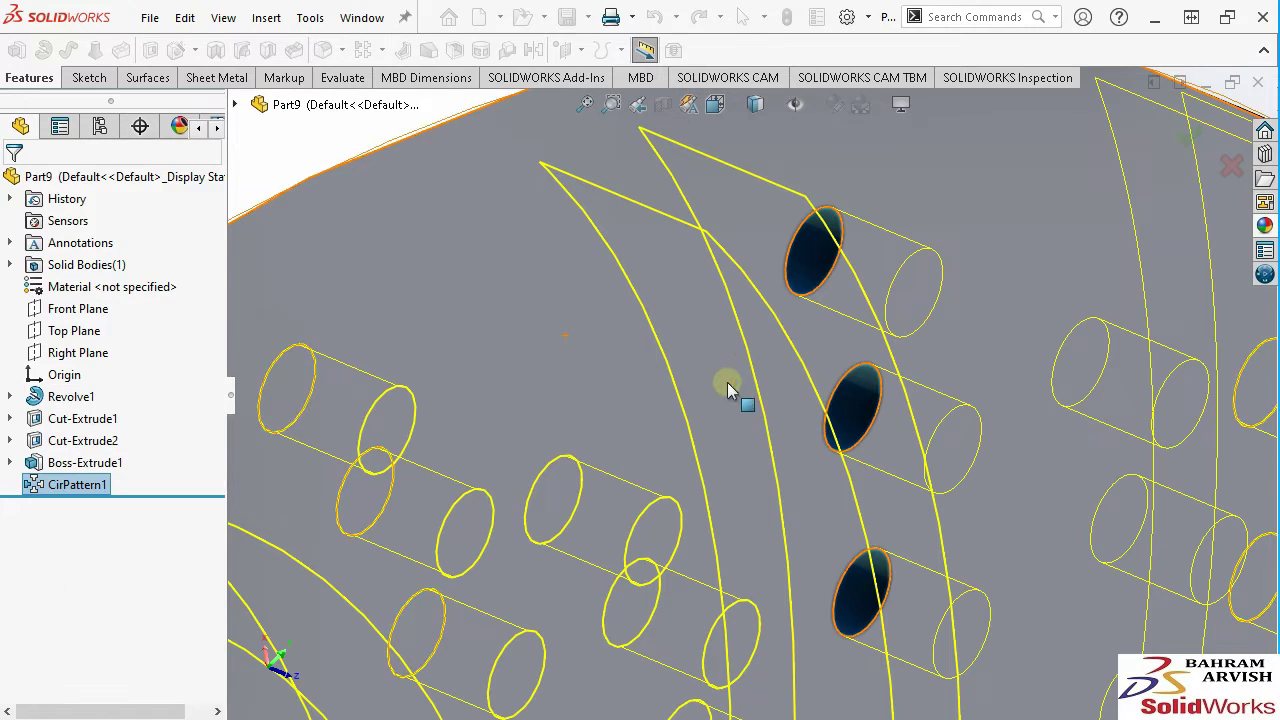
{"action": "scroll", "coordinate": [760, 466], "scroll_direction": "up", "scroll_amount": 5}
{"action": "middle_click_drag", "start_coordinate": [760, 466], "coordinate": [709, 500]}
{"action": "scroll", "coordinate": [667, 467], "scroll_direction": "down", "scroll_amount": 2}
{"action": "scroll", "coordinate": [667, 467], "scroll_direction": "up", "scroll_amount": 2}
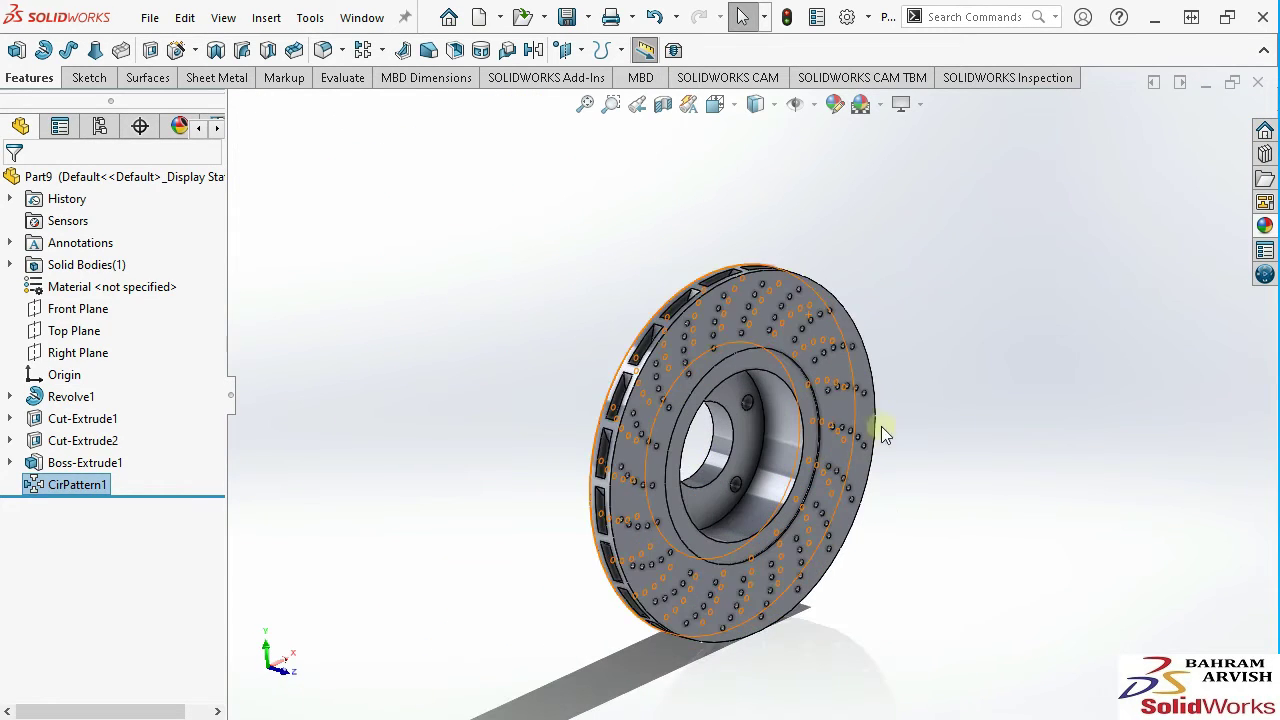
{"action": "mouse_move", "coordinate": [920, 391]}
{"action": "middle_mouse_down"}
{"action": "mouse_move", "coordinate": [837, 345]}
{"action": "mouse_move", "coordinate": [700, 301]}
{"action": "mouse_move", "coordinate": [772, 411]}
{"action": "mouse_move", "coordinate": [746, 571]}
{"action": "mouse_move", "coordinate": [749, 486]}
{"action": "mouse_move", "coordinate": [783, 366]}
{"action": "mouse_move", "coordinate": [766, 286]}
{"action": "middle_mouse_up"}
{"action": "scroll", "coordinate": [700, 301], "scroll_direction": "down", "scroll_amount": 5}
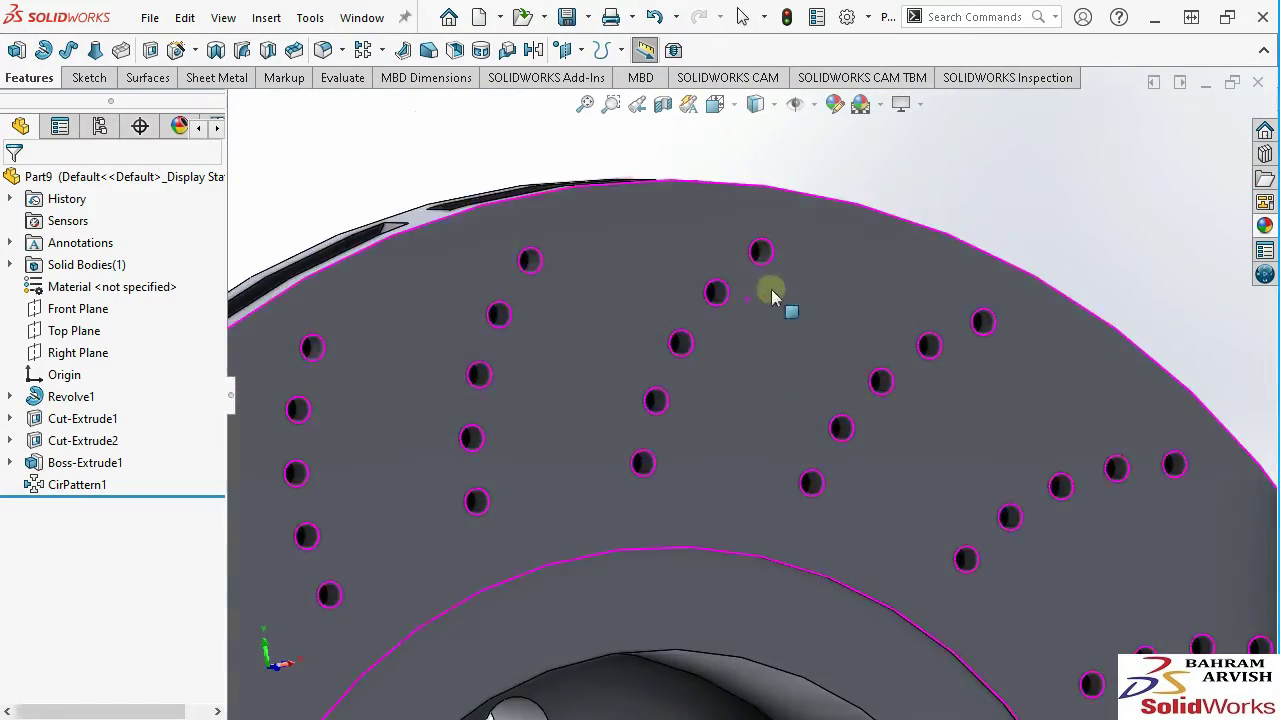
{"action": "scroll", "coordinate": [749, 471], "scroll_direction": "up", "scroll_amount": 5}
{"action": "scroll", "coordinate": [749, 471], "scroll_direction": "down", "scroll_amount": 1}
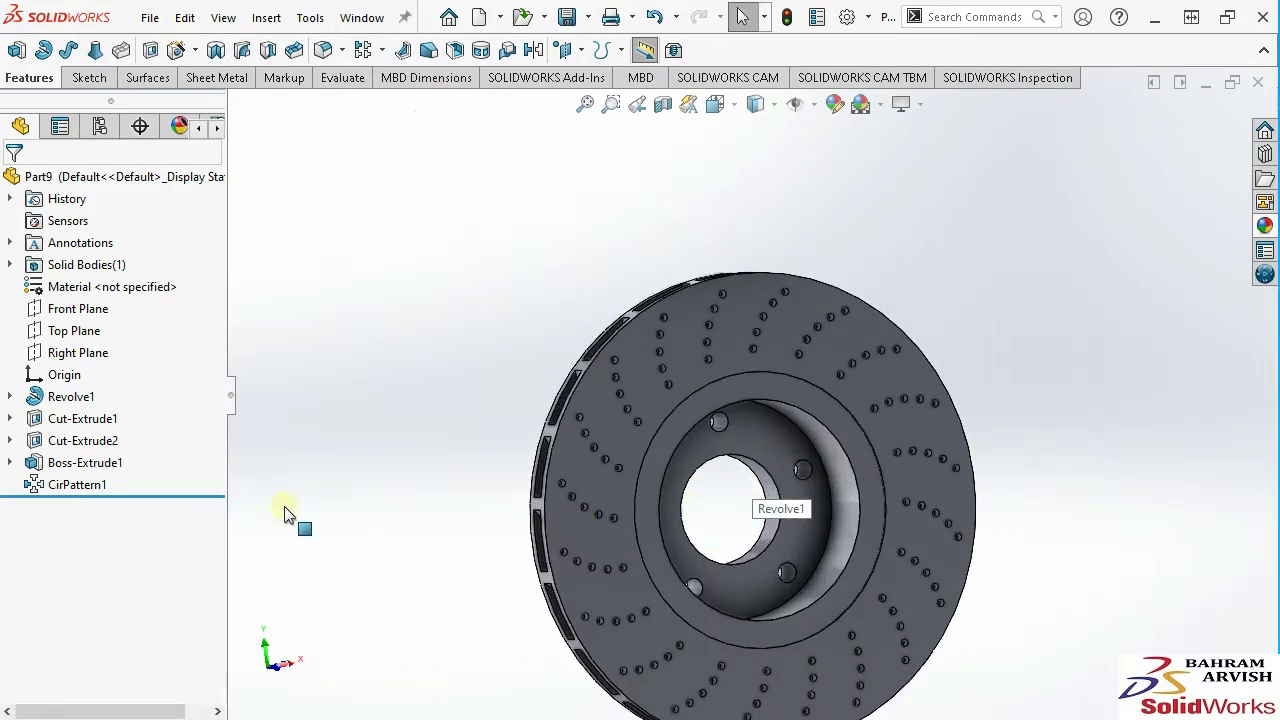
Start a Right Plane sketch and draw a horizontal centerline from the disc's outer edge.
{"action": "left_click", "coordinate": [78, 352]}
{"action": "left_click", "coordinate": [95, 326]}
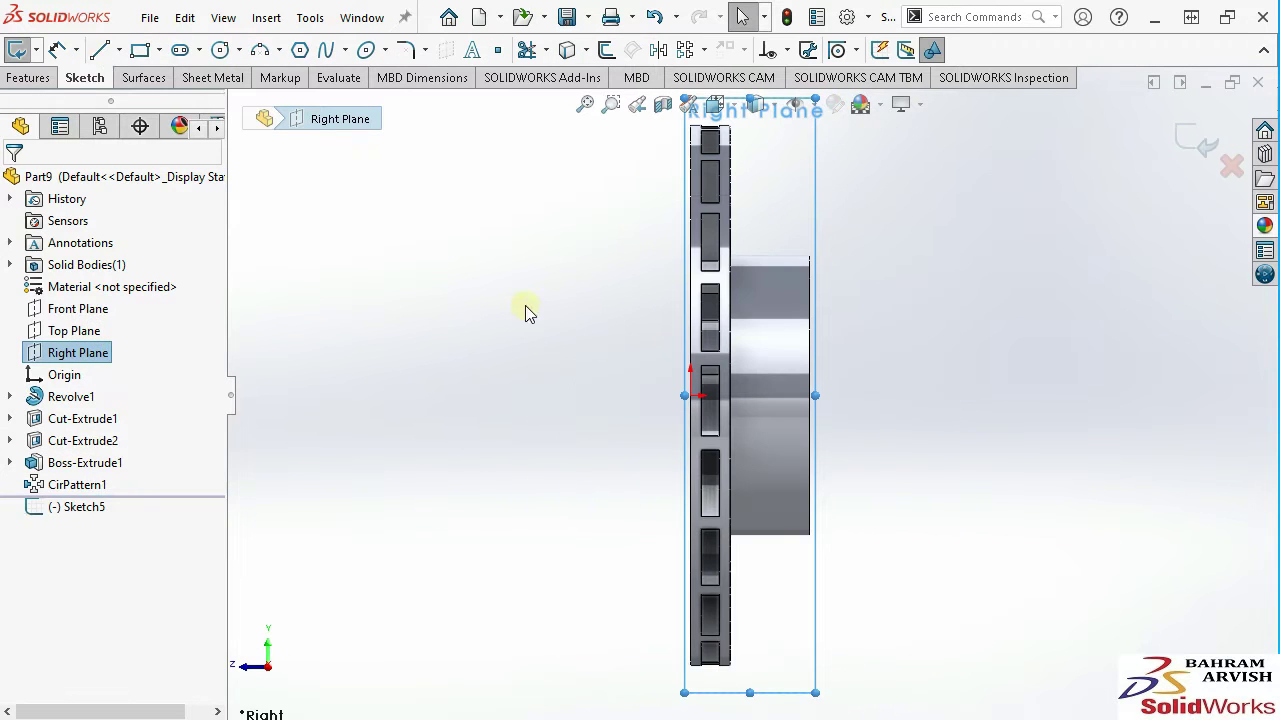
{"action": "left_click", "coordinate": [118, 50]}
{"action": "left_click", "coordinate": [131, 76]}
{"action": "left_click", "coordinate": [118, 50]}
{"action": "left_click", "coordinate": [126, 101]}
{"action": "scroll", "coordinate": [737, 614], "scroll_direction": "down", "scroll_amount": 3}
{"action": "scroll", "coordinate": [737, 614], "scroll_direction": "down", "scroll_amount": 2}
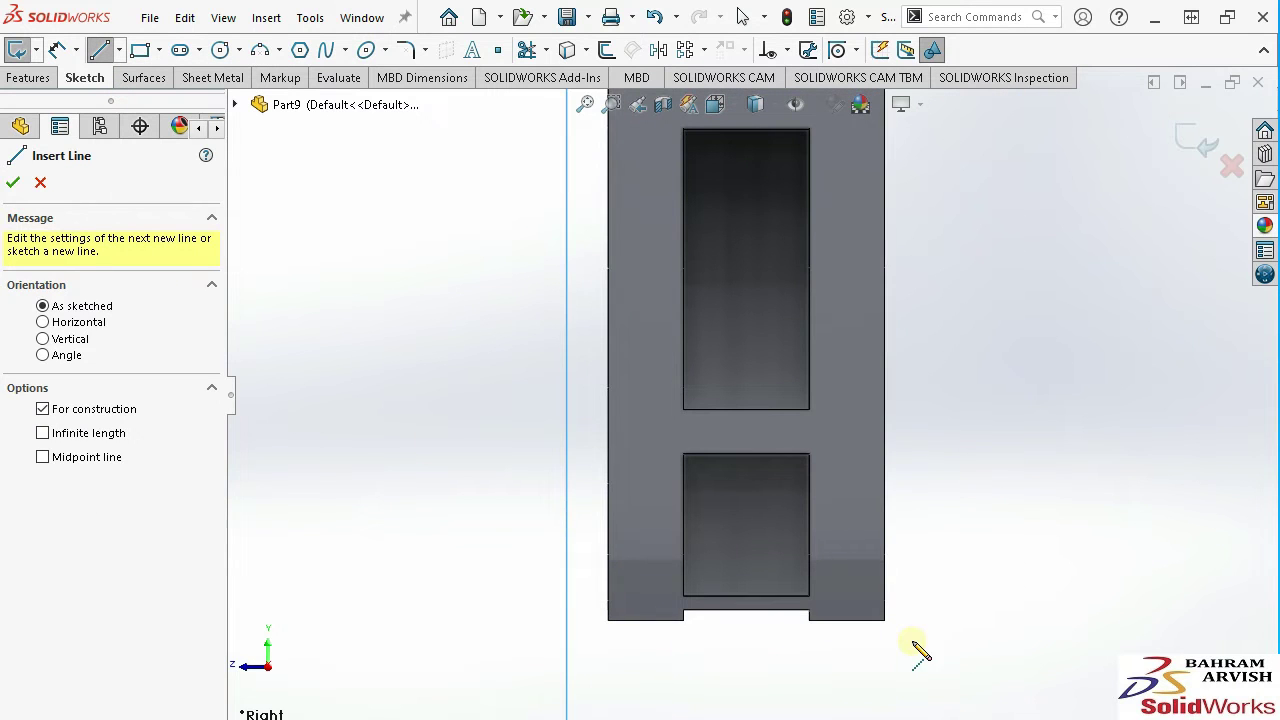
{"action": "left_click", "coordinate": [884, 620]}
{"action": "left_click", "coordinate": [608, 620]}
{"action": "right_click", "coordinate": [608, 621]}
{"action": "left_click", "coordinate": [660, 587]}
{"action": "key", "text": "Escape"}
Draw a circle on the centerline and dimension its diameter to 10 mm.
{"action": "left_click", "coordinate": [220, 50]}
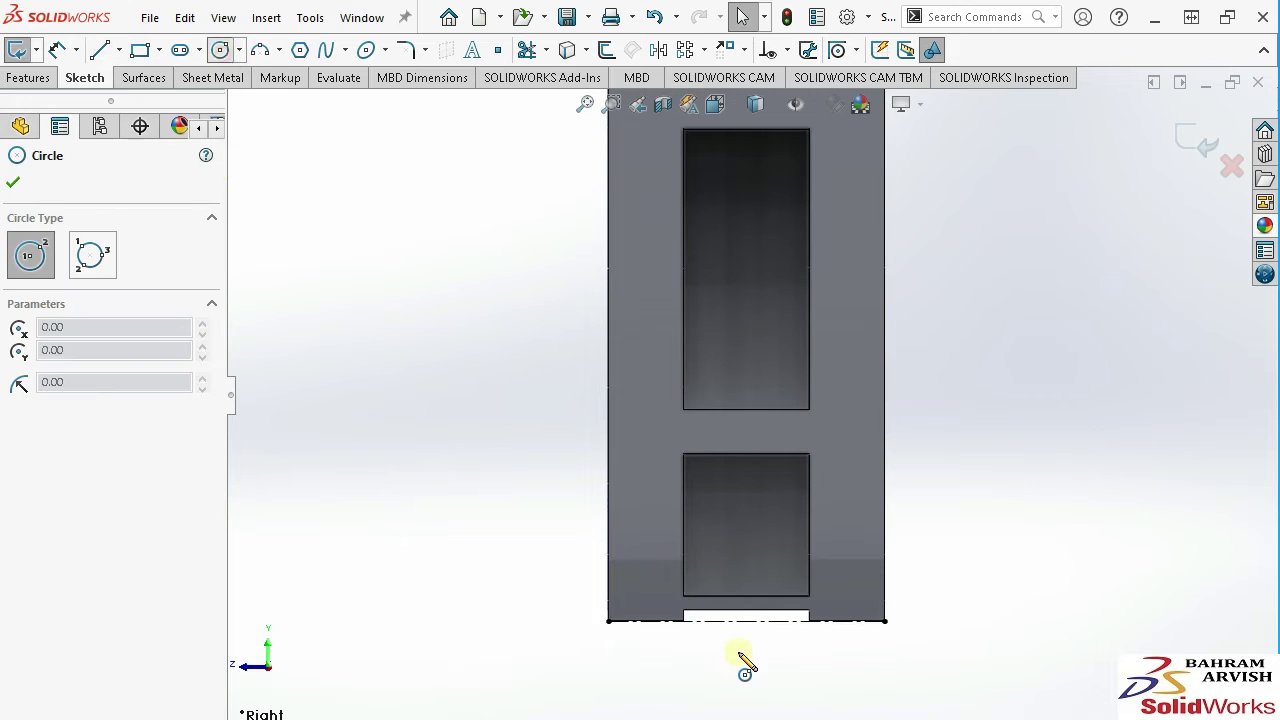
{"action": "left_click", "coordinate": [746, 621]}
{"action": "left_click", "coordinate": [744, 566]}
{"action": "key", "text": "Escape"}
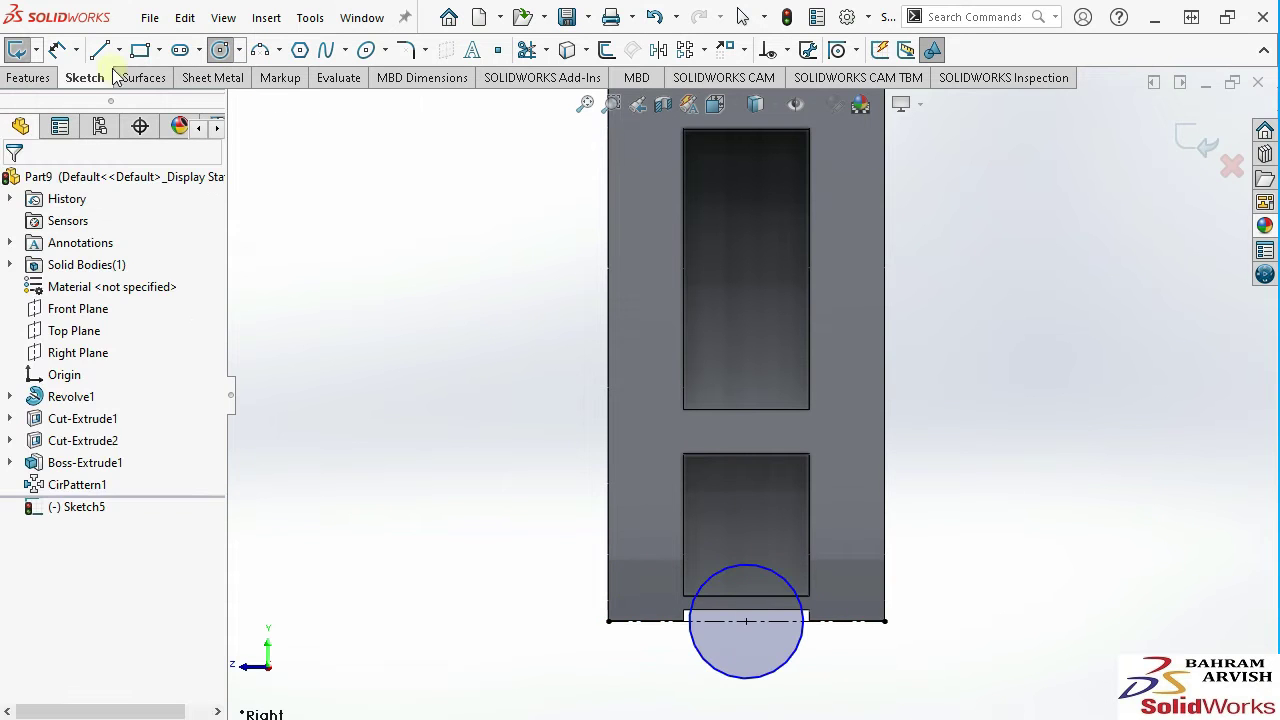
{"action": "left_click", "coordinate": [800, 658]}
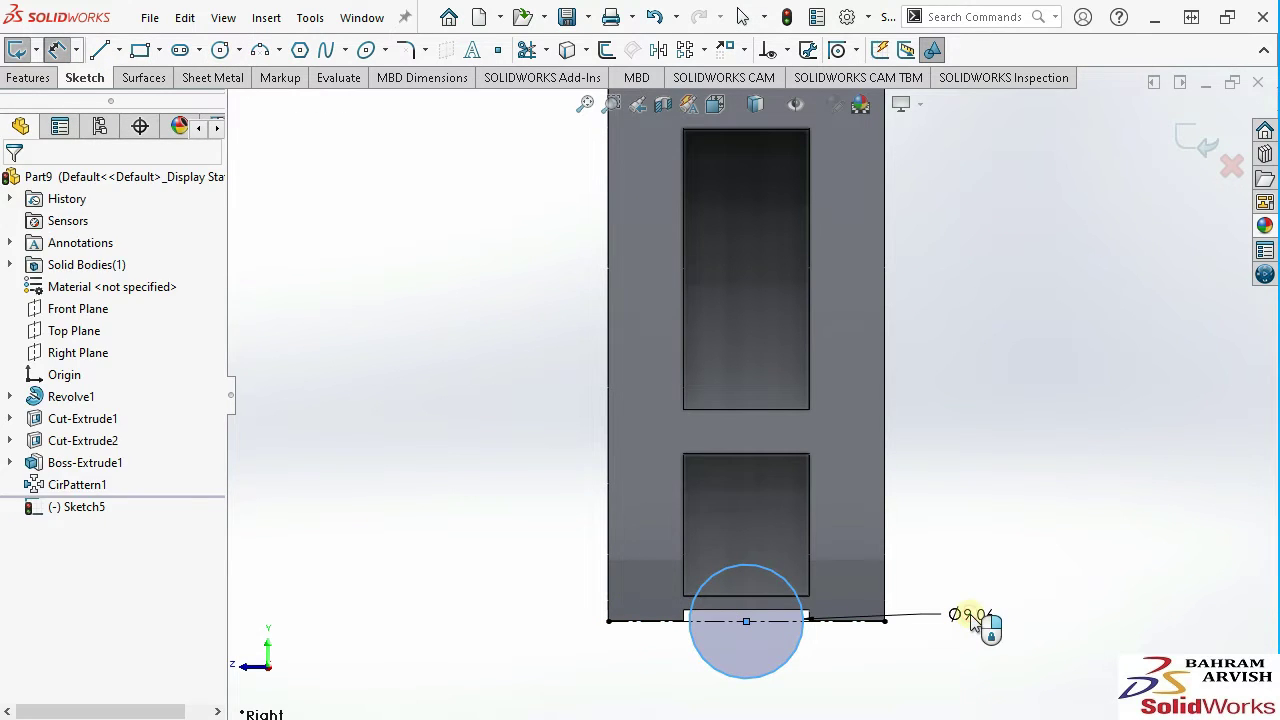
{"action": "left_click", "coordinate": [975, 622]}
{"action": "type", "text": "1"}
{"action": "key", "text": "Return"}
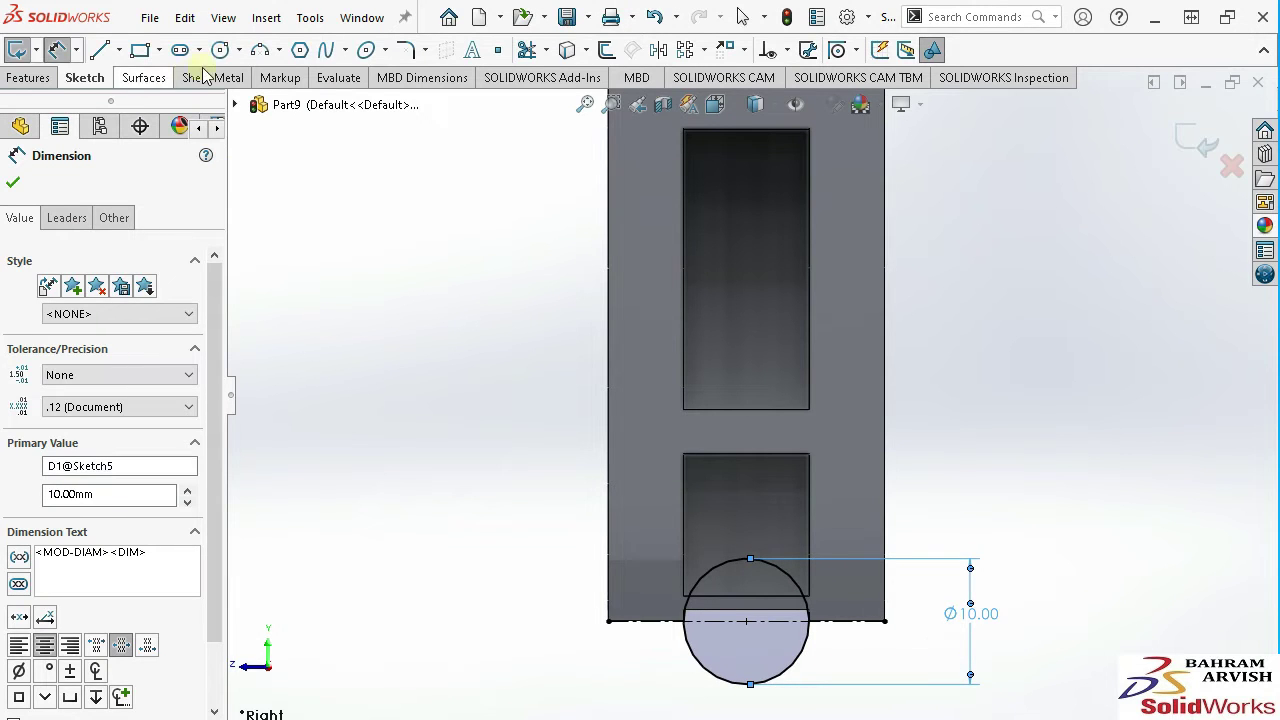
Add a second circle above, vertically aligned with the first, and dimension it Ø10.
{"action": "left_click", "coordinate": [220, 50]}
{"action": "scroll", "coordinate": [760, 277], "scroll_direction": "up", "scroll_amount": 3}
{"action": "left_click", "coordinate": [855, 305]}
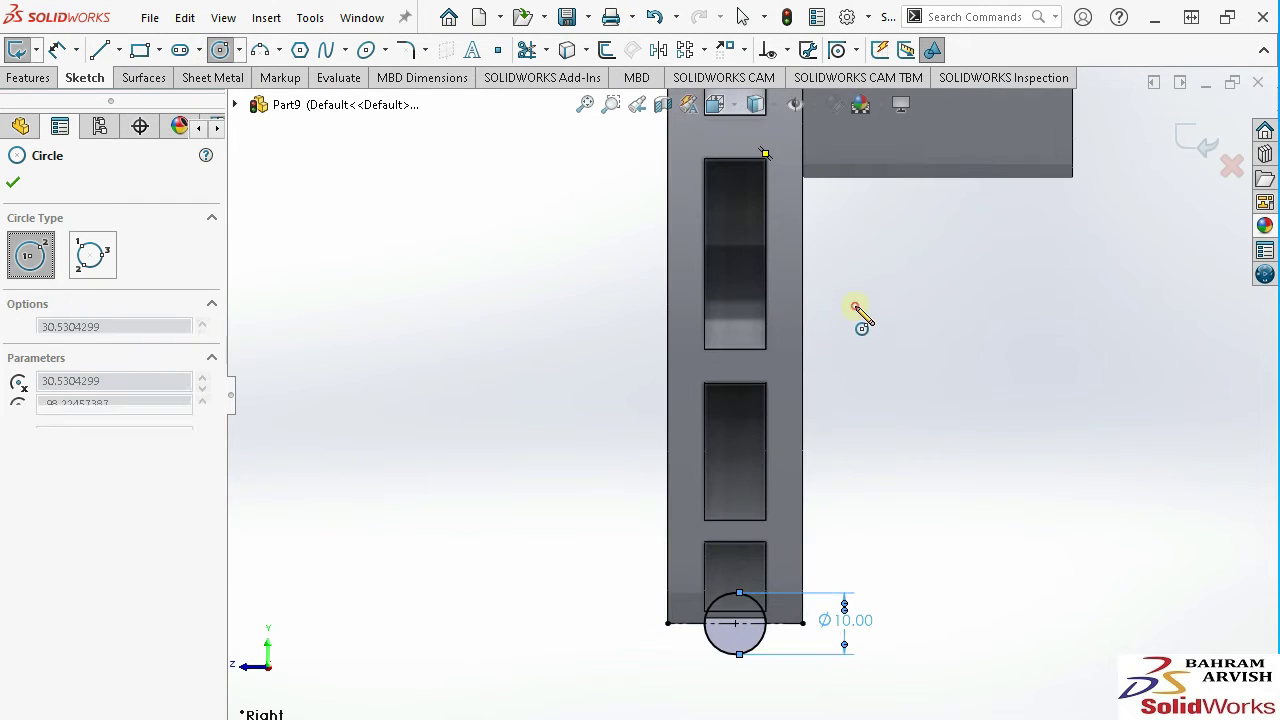
{"action": "left_click", "coordinate": [870, 333]}
{"action": "key", "text": "Escape"}
{"action": "left_click", "coordinate": [854, 307]}
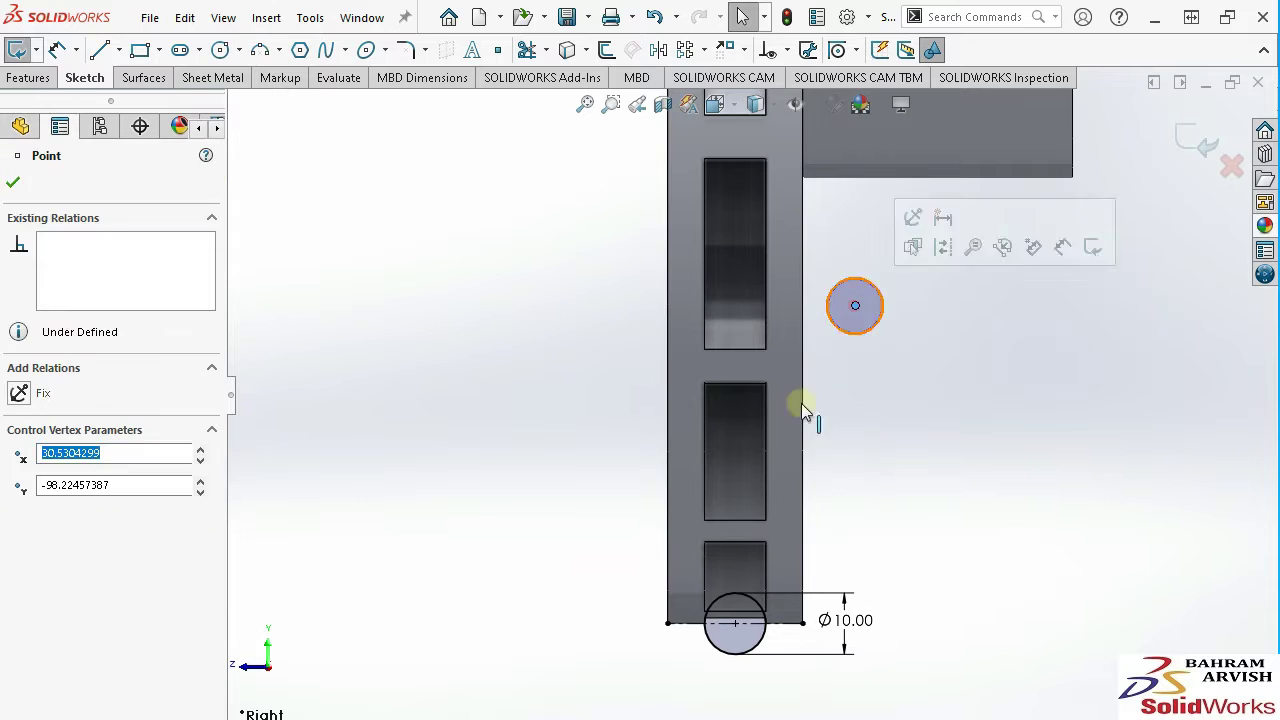
{"action": "left_click", "coordinate": [736, 625], "text": "ctrl"}
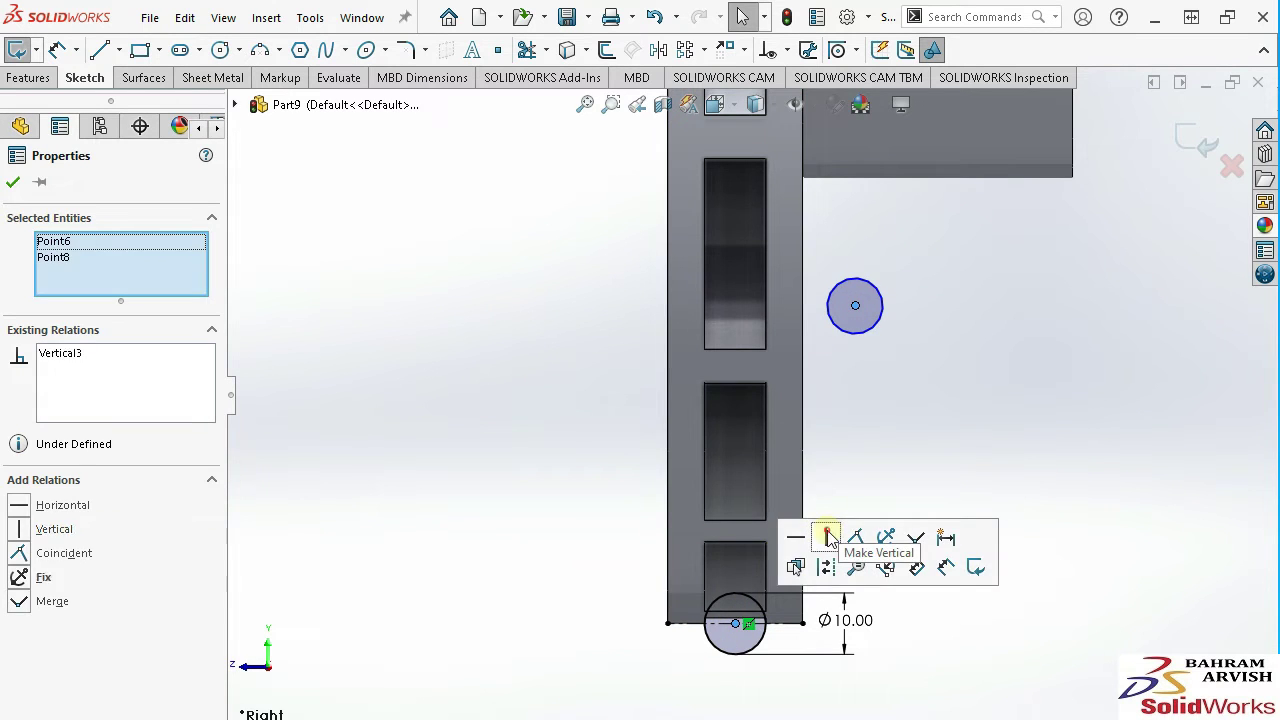
{"action": "left_click", "coordinate": [828, 538]}
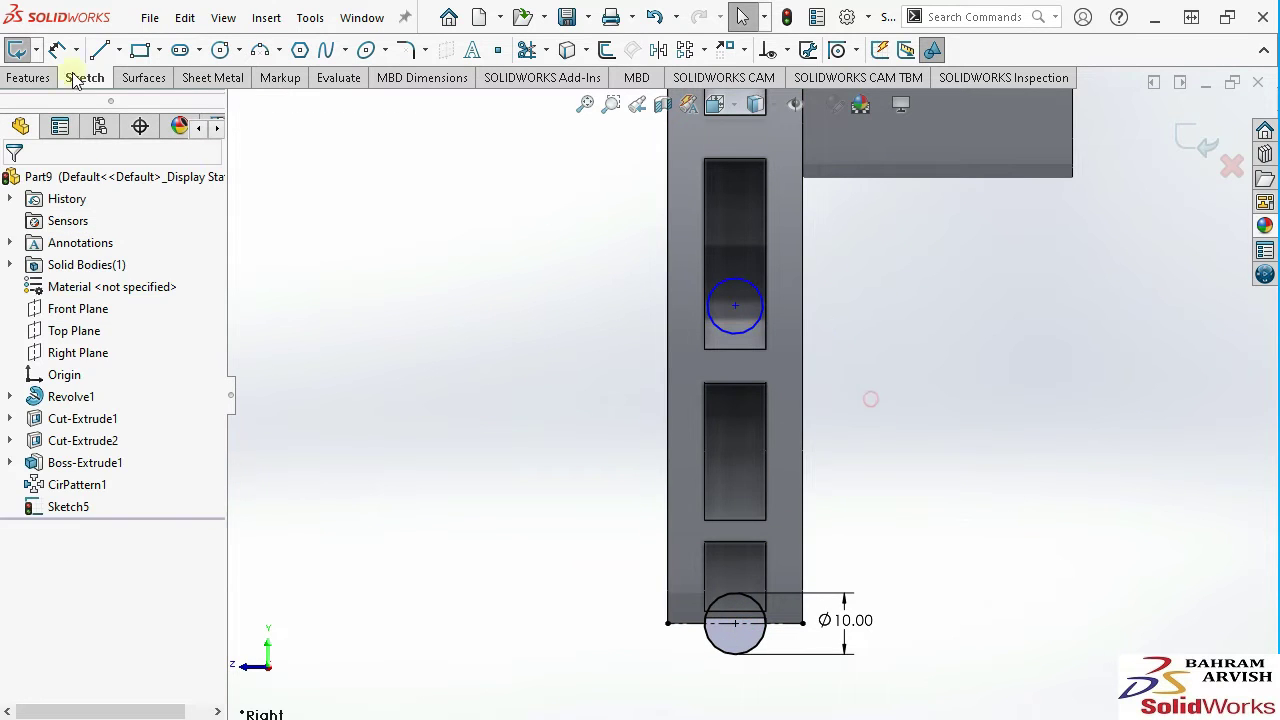
{"action": "left_click", "coordinate": [752, 332]}
{"action": "left_click", "coordinate": [880, 335]}
{"action": "type", "text": "10"}
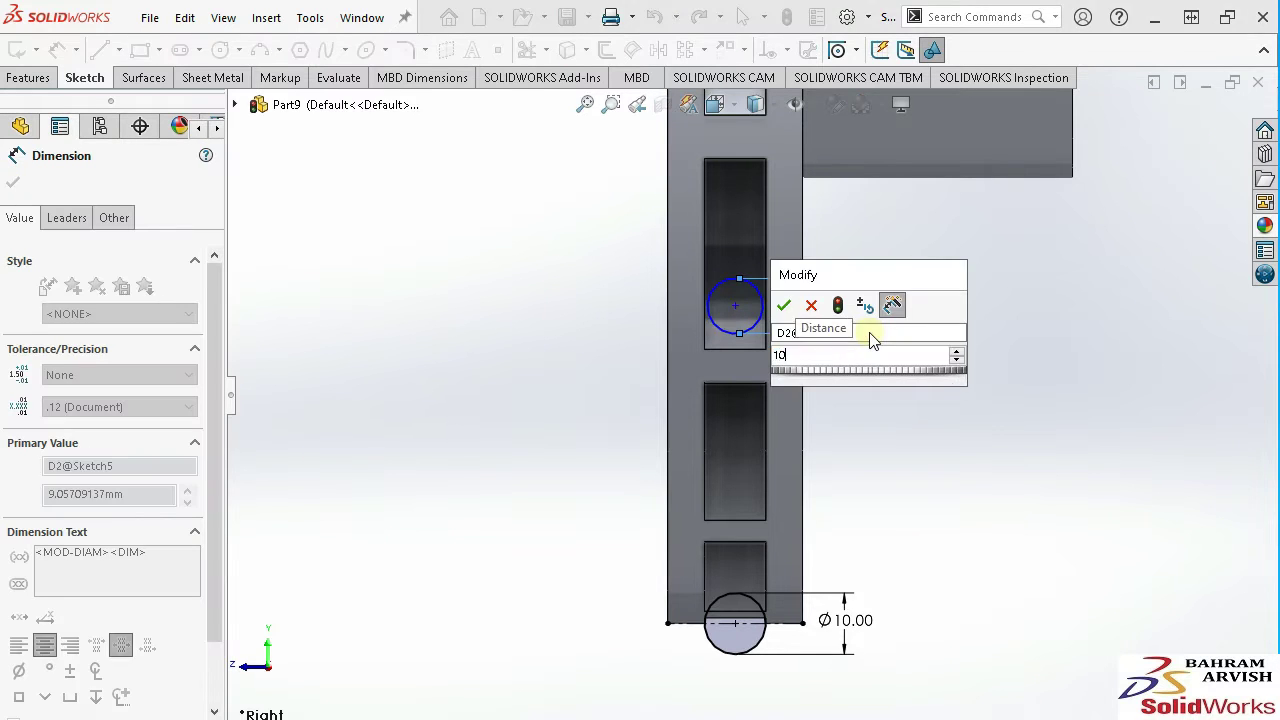
{"action": "key", "text": "Return"}
Dimension the spacing between the two circle centres as 62.5 mm.
{"action": "left_click", "coordinate": [733, 627]}
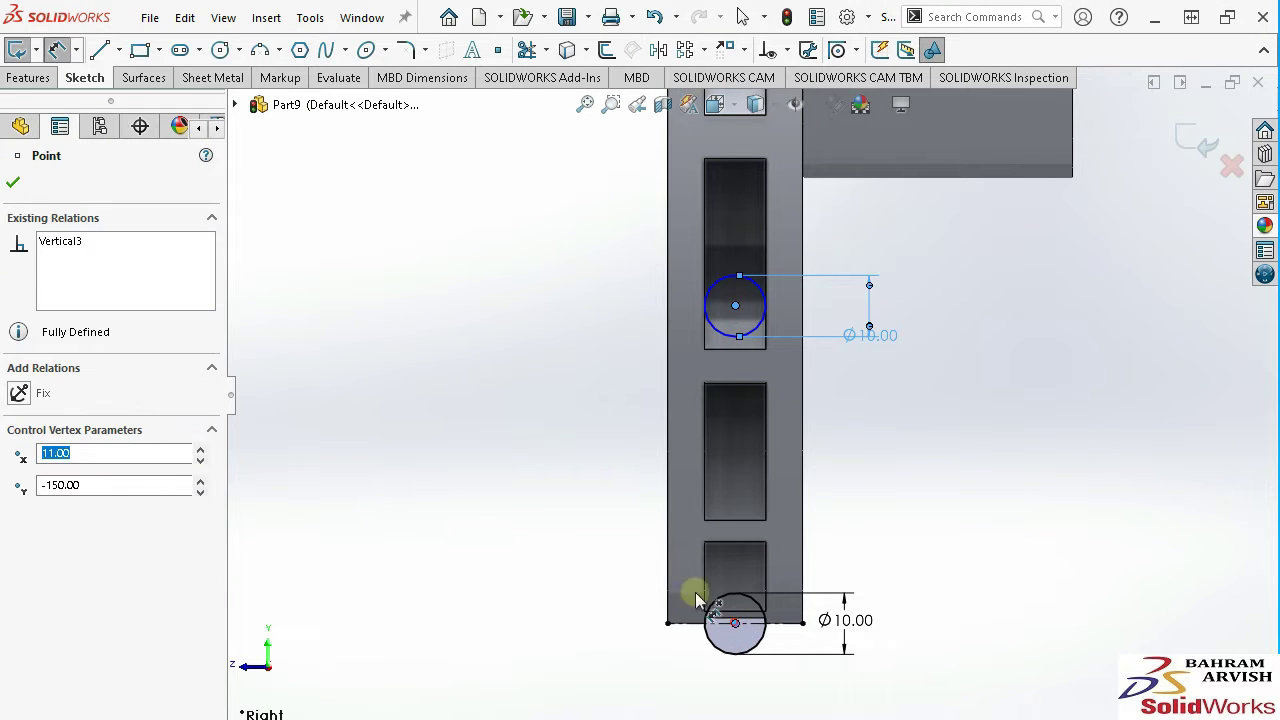
{"action": "left_click", "coordinate": [735, 305]}
{"action": "left_click", "coordinate": [514, 449]}
{"action": "type", "text": "62."}
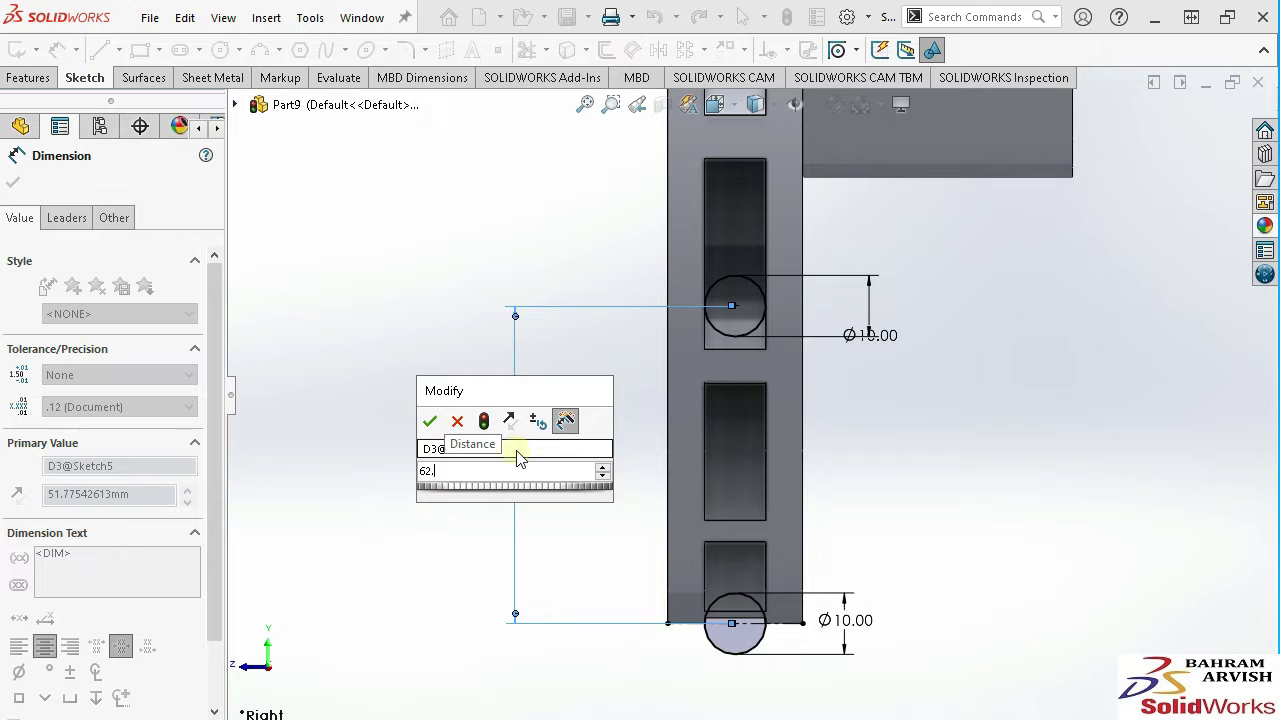
{"action": "type", "text": "5"}
{"action": "key", "text": "Return"}
Draw a short horizontal centerline out from the hub face as the revolve axis.
{"action": "scroll", "coordinate": [627, 433], "scroll_direction": "up", "scroll_amount": 3}
{"action": "left_click", "coordinate": [118, 50]}
{"action": "left_click", "coordinate": [140, 97]}
{"action": "scroll", "coordinate": [778, 313], "scroll_direction": "up", "scroll_amount": 2}
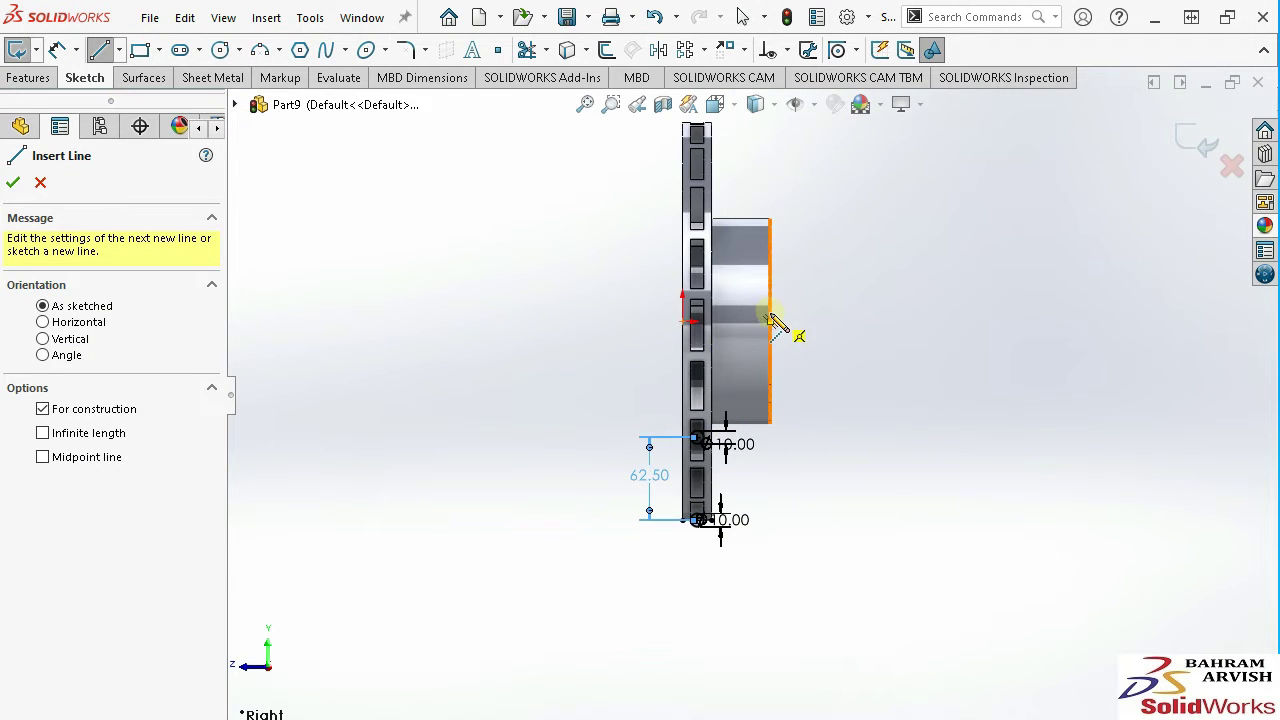
{"action": "left_click", "coordinate": [770, 321]}
{"action": "left_click", "coordinate": [855, 321]}
{"action": "right_click", "coordinate": [855, 321]}
Revolve-cut Sketch5's two circles 360° around the horizontal centerline (Line2).
{"action": "left_click", "coordinate": [893, 261]}
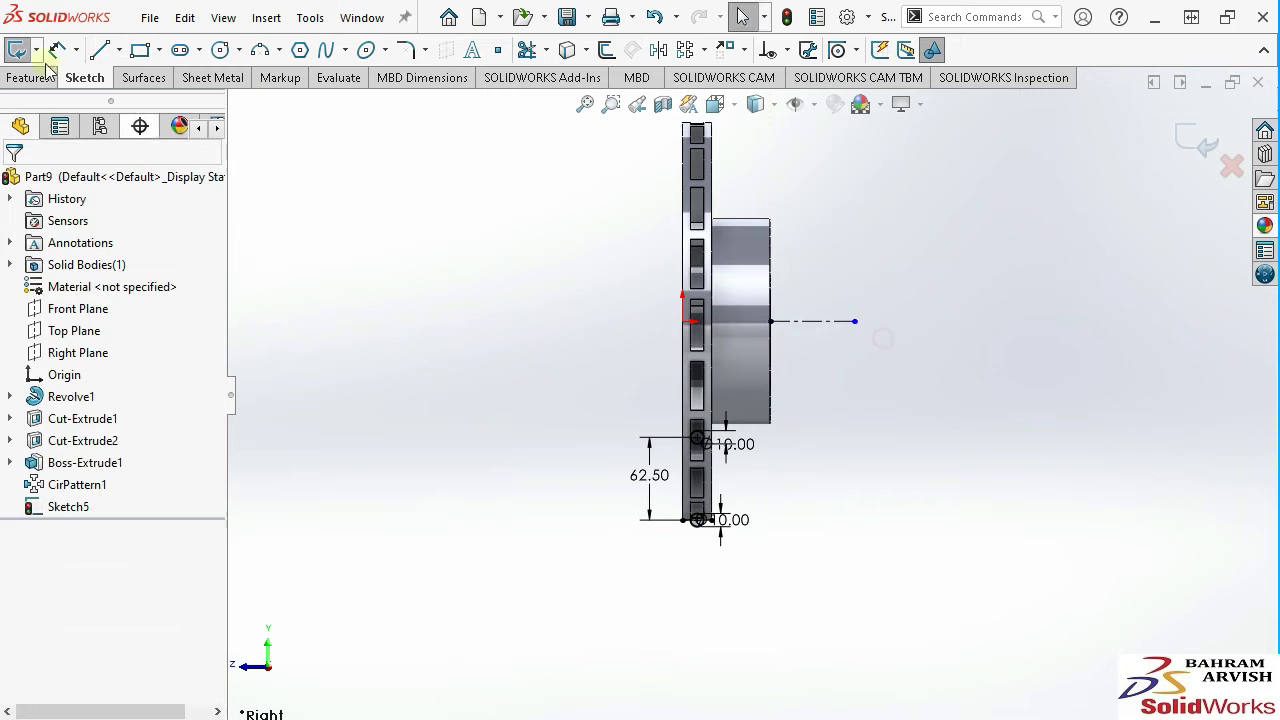
{"action": "left_click", "coordinate": [42, 77]}
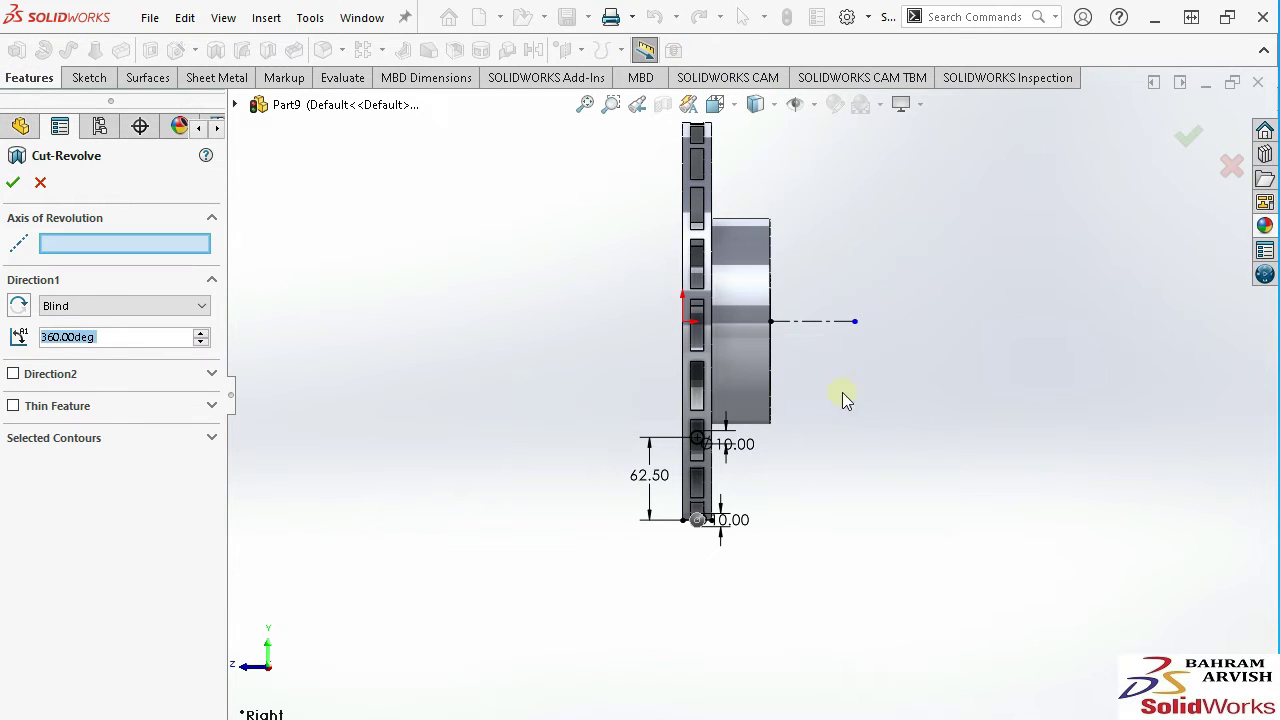
{"action": "left_click", "coordinate": [830, 321]}
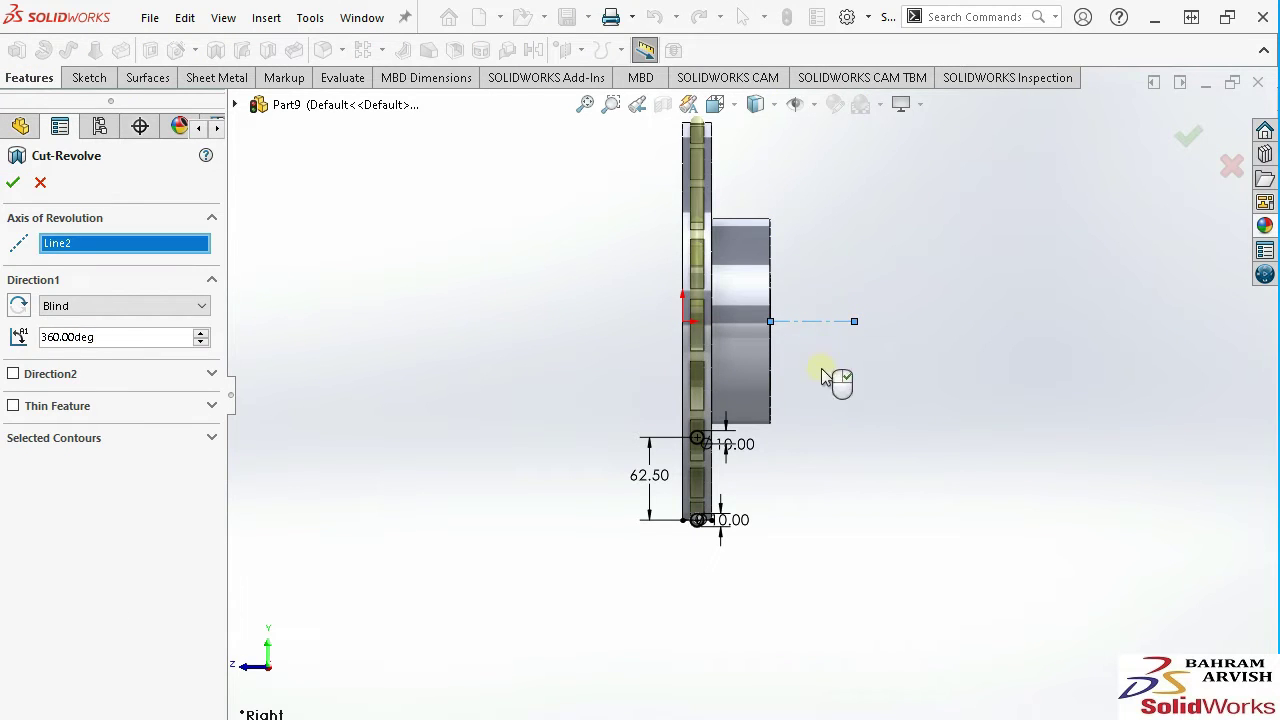
{"action": "right_click", "coordinate": [821, 369]}
{"action": "mouse_move", "coordinate": [805, 365]}
{"action": "middle_mouse_down"}
{"action": "mouse_move", "coordinate": [900, 360]}
{"action": "mouse_move", "coordinate": [1134, 389]}
{"action": "middle_mouse_up"}
{"action": "scroll", "coordinate": [737, 251], "scroll_direction": "down", "scroll_amount": 3}
{"action": "scroll", "coordinate": [709, 218], "scroll_direction": "down", "scroll_amount": 3}
{"action": "scroll", "coordinate": [709, 218], "scroll_direction": "down", "scroll_amount": 2}
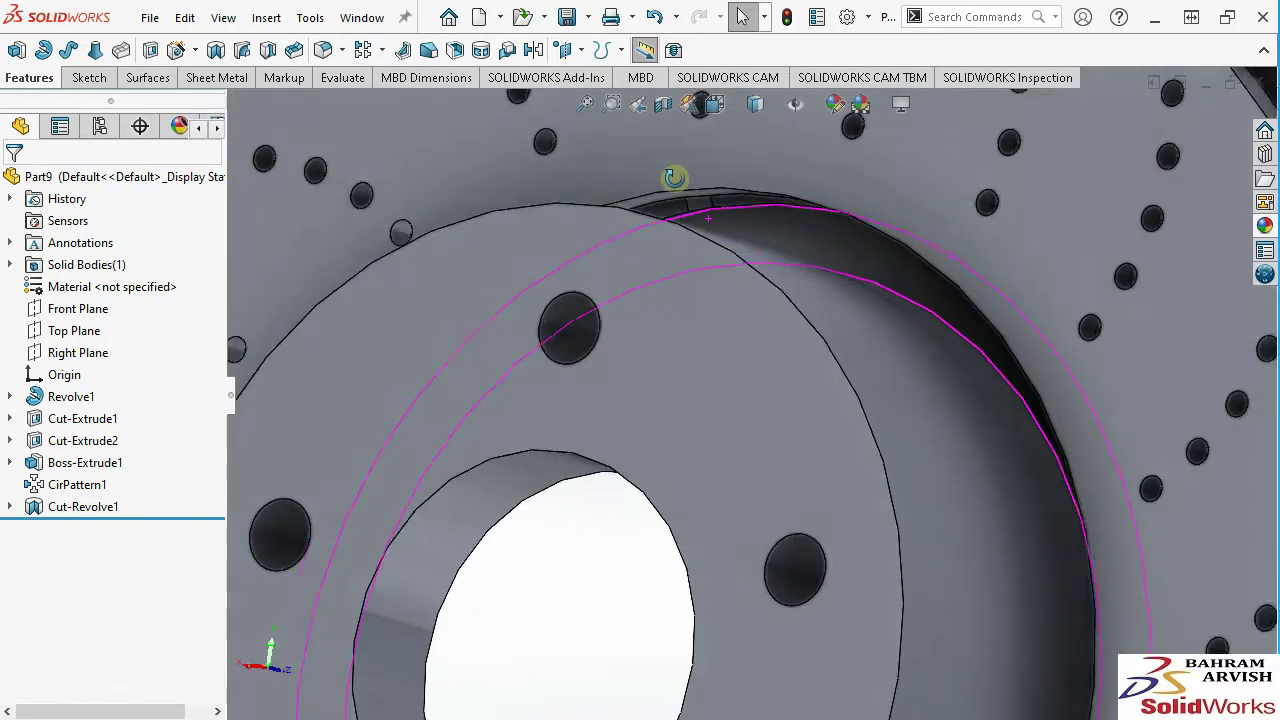
{"action": "middle_click_drag", "start_coordinate": [675, 178], "coordinate": [640, 163]}
{"action": "scroll", "coordinate": [640, 163], "scroll_direction": "up", "scroll_amount": 3}
{"action": "scroll", "coordinate": [680, 220], "scroll_direction": "down", "scroll_amount": 5}
{"action": "middle_click_drag", "start_coordinate": [680, 220], "coordinate": [714, 329]}
{"action": "scroll", "coordinate": [714, 329], "scroll_direction": "up", "scroll_amount": 5}
{"action": "mouse_move", "coordinate": [783, 437]}
{"action": "middle_mouse_down"}
{"action": "mouse_move", "coordinate": [655, 380]}
{"action": "mouse_move", "coordinate": [740, 382]}
{"action": "mouse_move", "coordinate": [784, 358]}
{"action": "middle_mouse_up"}
Apply brushed steel from the Metal > Steel appearances to the whole part, replacing brushed chromium.
{"action": "left_click", "coordinate": [784, 358]}
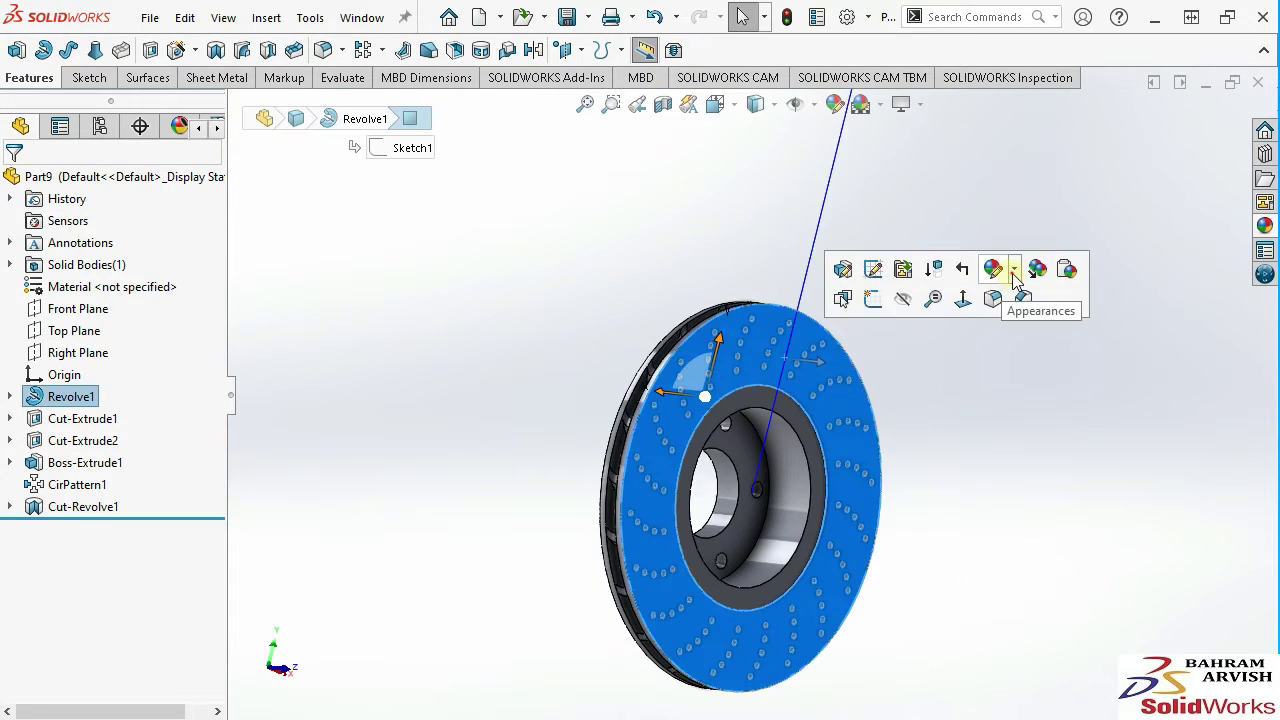
{"action": "left_click", "coordinate": [1015, 280]}
{"action": "left_click", "coordinate": [1034, 365]}
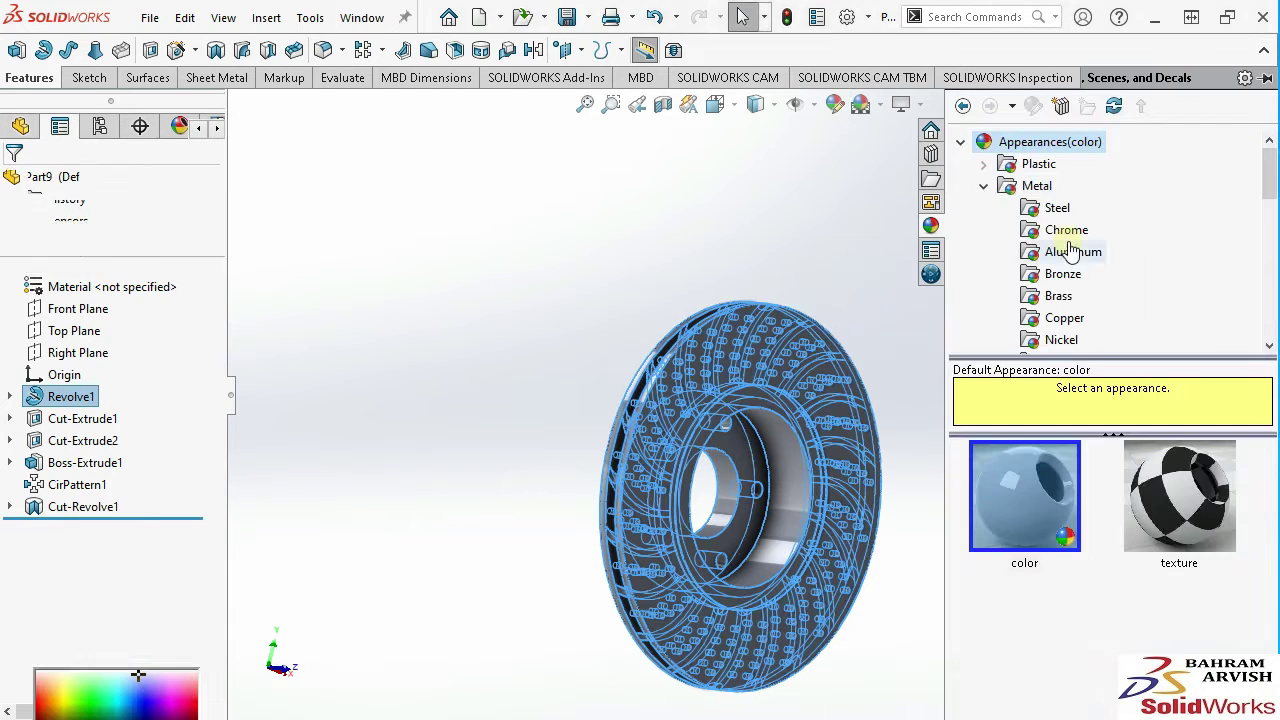
{"action": "left_click", "coordinate": [1060, 230]}
{"action": "left_click", "coordinate": [1172, 490]}
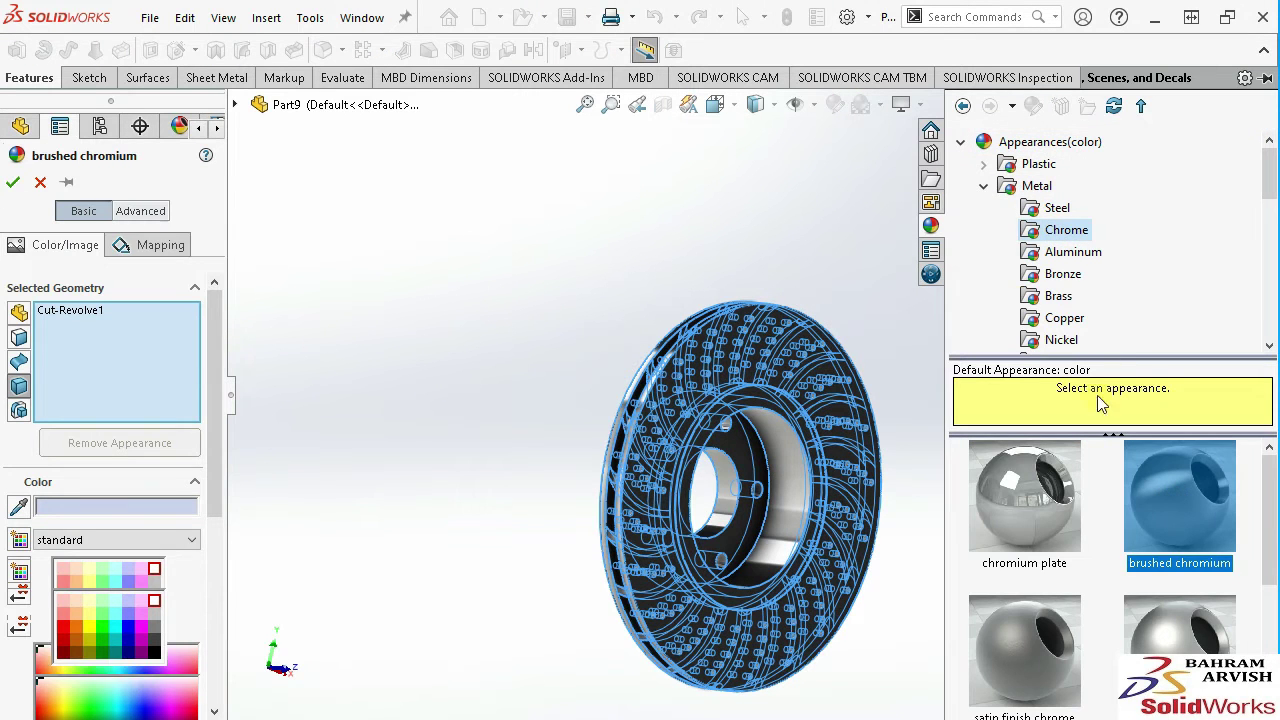
{"action": "left_click", "coordinate": [1057, 208]}
{"action": "left_click", "coordinate": [1180, 495]}
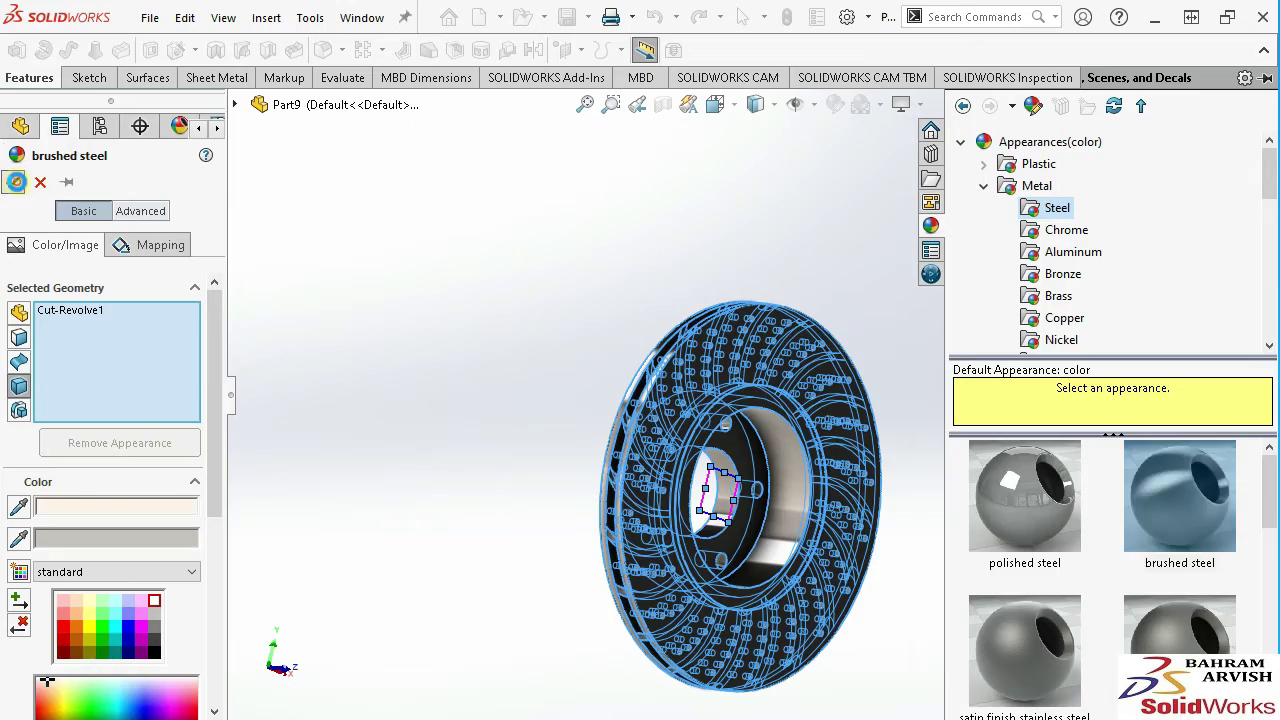
{"action": "key", "text": "Return"}
{"action": "scroll", "coordinate": [829, 543], "scroll_direction": "down", "scroll_amount": 5}
{"action": "mouse_move", "coordinate": [689, 434]}
{"action": "middle_mouse_down"}
{"action": "mouse_move", "coordinate": [601, 412]}
{"action": "mouse_move", "coordinate": [551, 434]}
{"action": "mouse_move", "coordinate": [417, 430]}
{"action": "mouse_move", "coordinate": [706, 443]}
{"action": "mouse_move", "coordinate": [826, 511]}
{"action": "mouse_move", "coordinate": [880, 520]}
{"action": "mouse_move", "coordinate": [830, 500]}
{"action": "middle_mouse_up"}
{"action": "scroll", "coordinate": [601, 412], "scroll_direction": "up", "scroll_amount": 5}
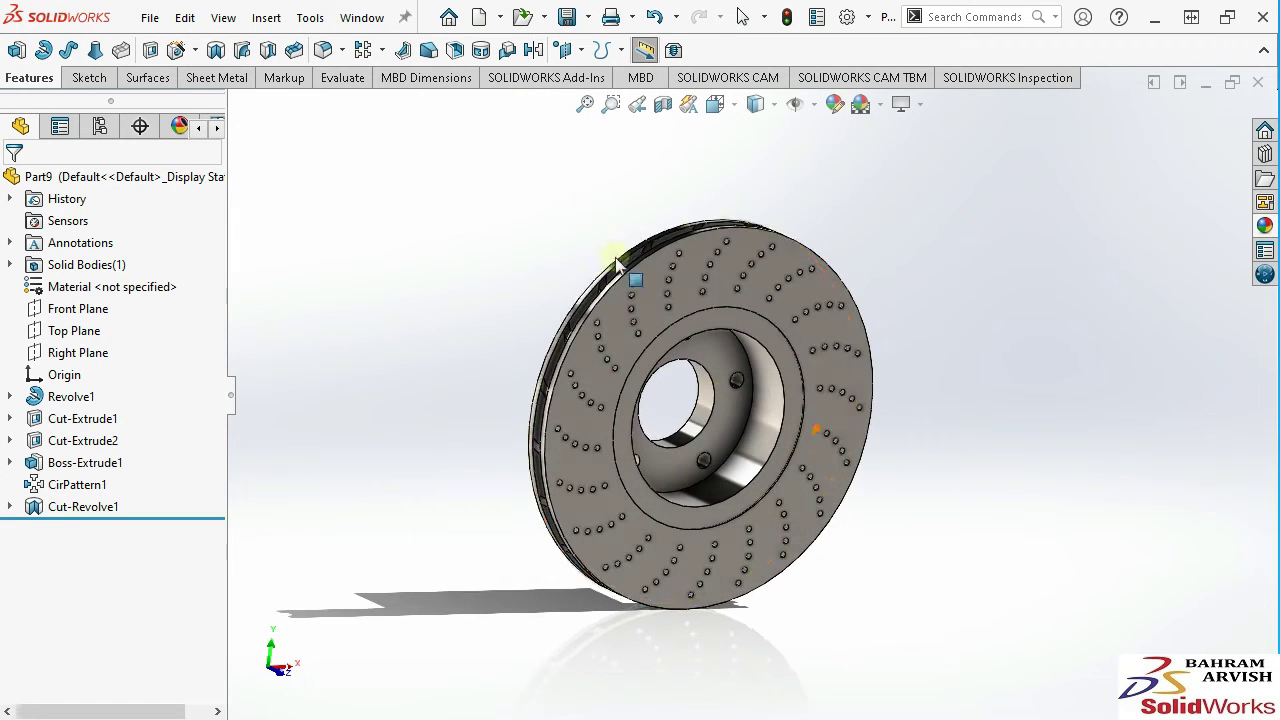
Create Plane1 offset 11.00 mm from the disc's front face with Flip offset checked.
{"action": "left_click", "coordinate": [582, 50]}
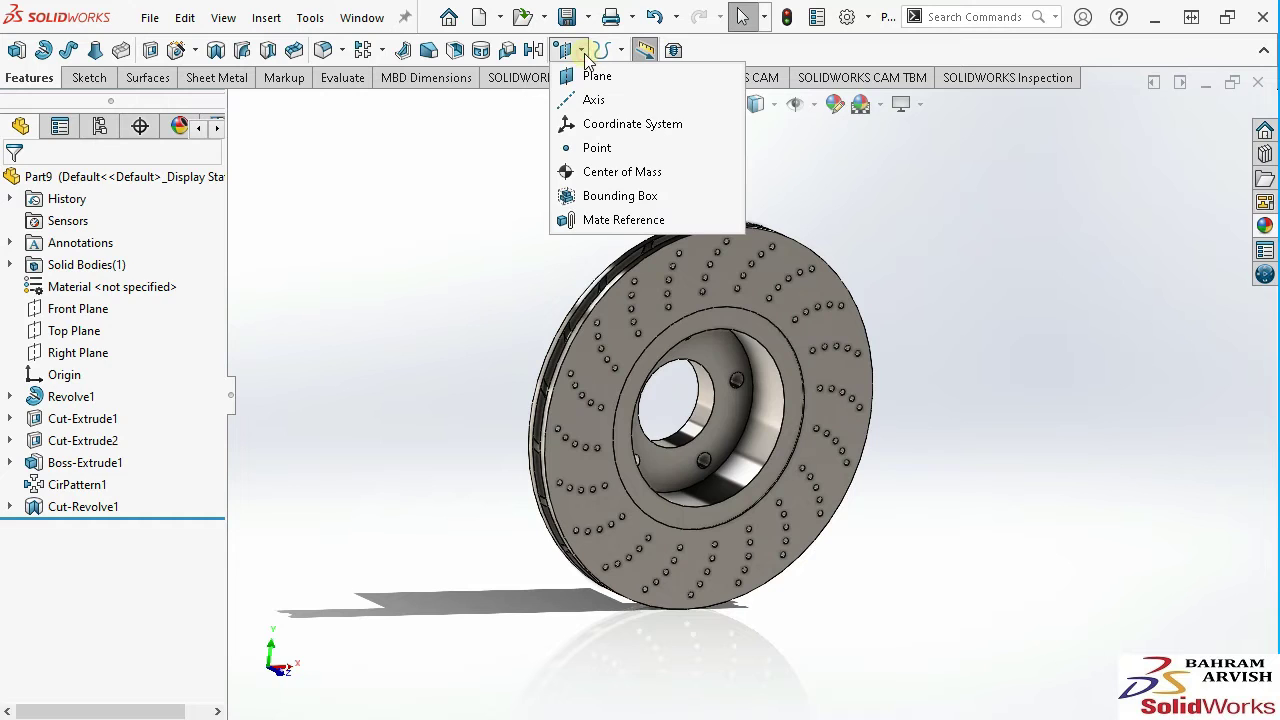
{"action": "left_click", "coordinate": [597, 76]}
{"action": "left_click", "coordinate": [741, 239]}
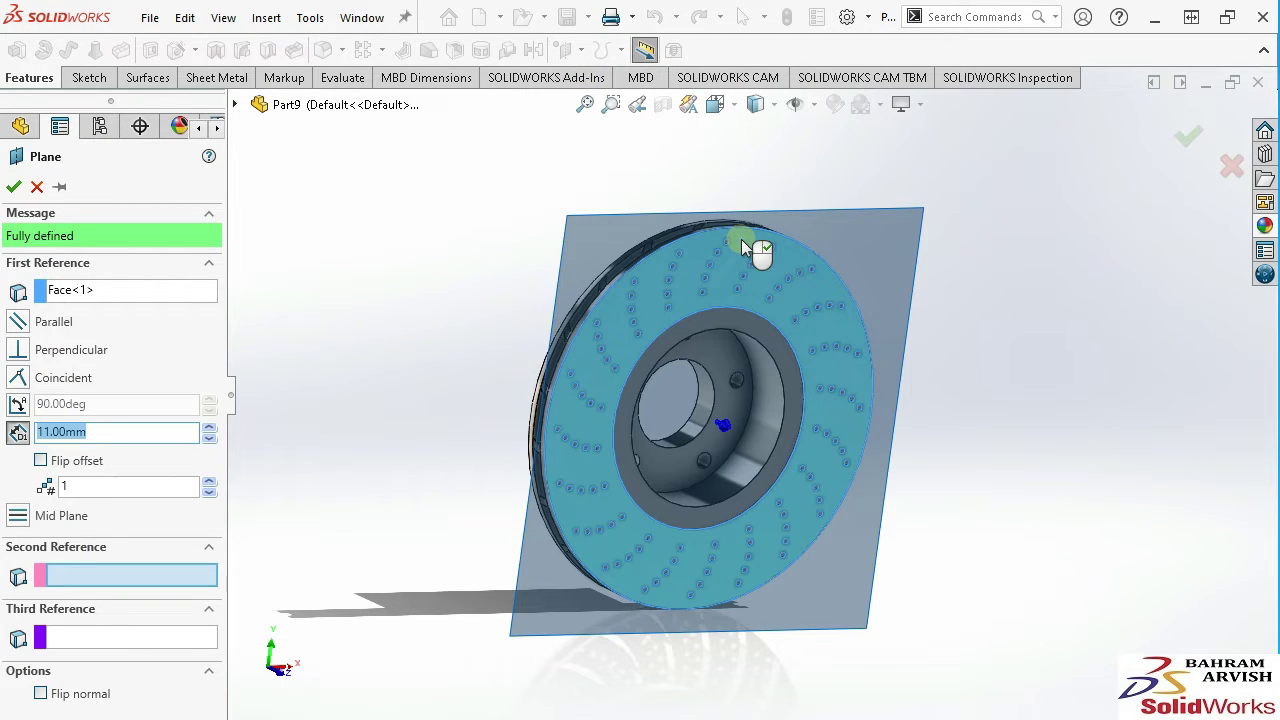
{"action": "left_click", "coordinate": [41, 461]}
{"action": "middle_click_drag", "start_coordinate": [748, 260], "coordinate": [700, 260]}
{"action": "left_click", "coordinate": [1189, 140]}
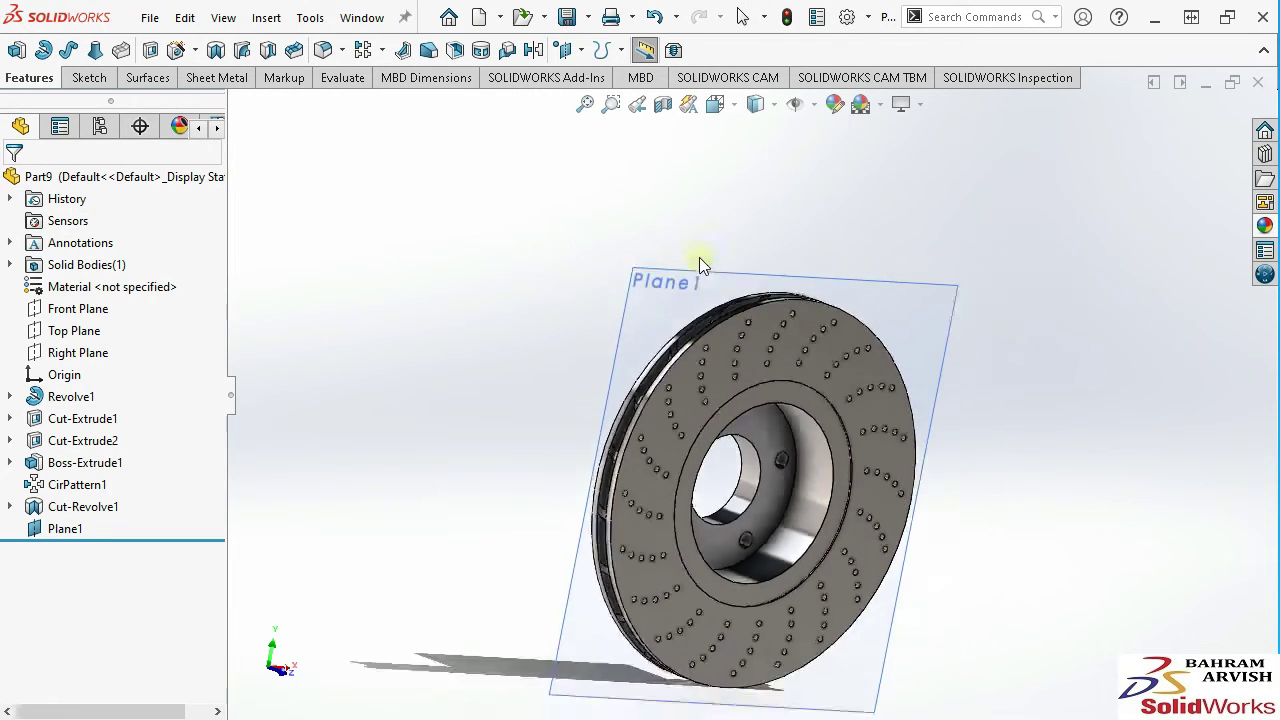
{"action": "scroll", "coordinate": [700, 260], "scroll_direction": "down", "scroll_amount": 2}
{"action": "left_click", "coordinate": [822, 326]}
Start a sketch on Plane1 with an angled and a horizontal centerline from the origin.
{"action": "left_click", "coordinate": [908, 268]}
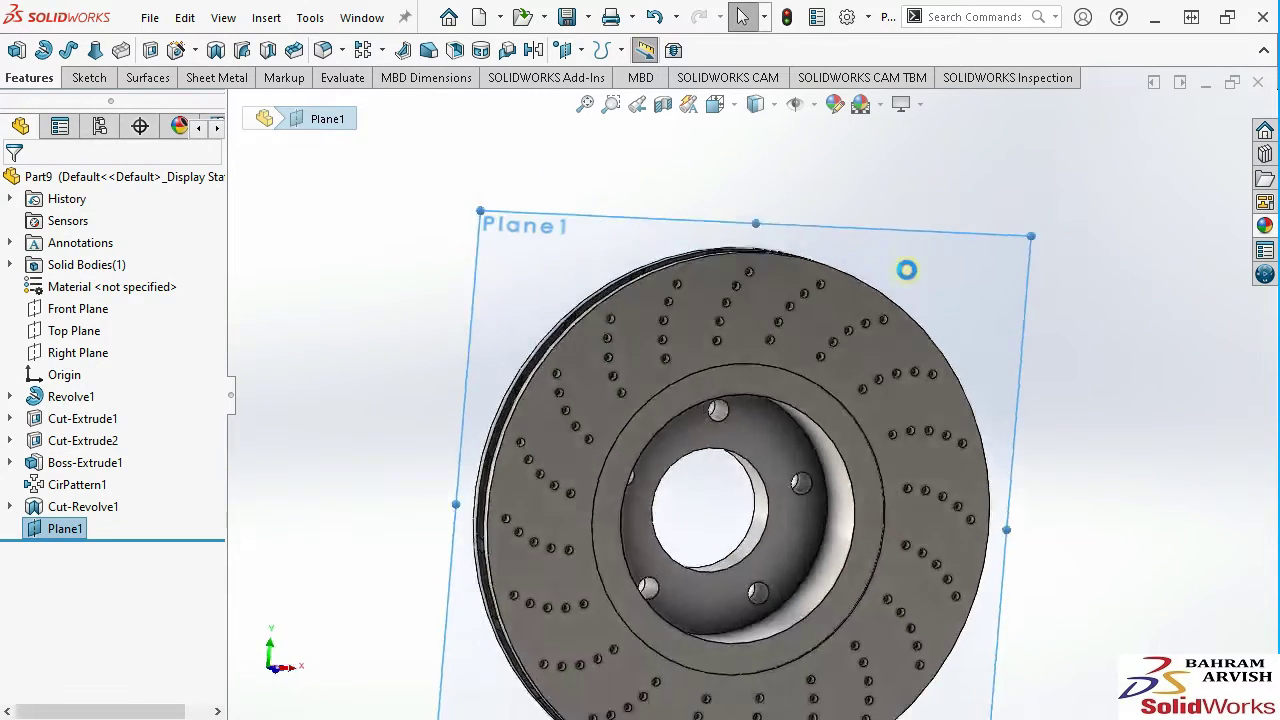
{"action": "left_click", "coordinate": [120, 52]}
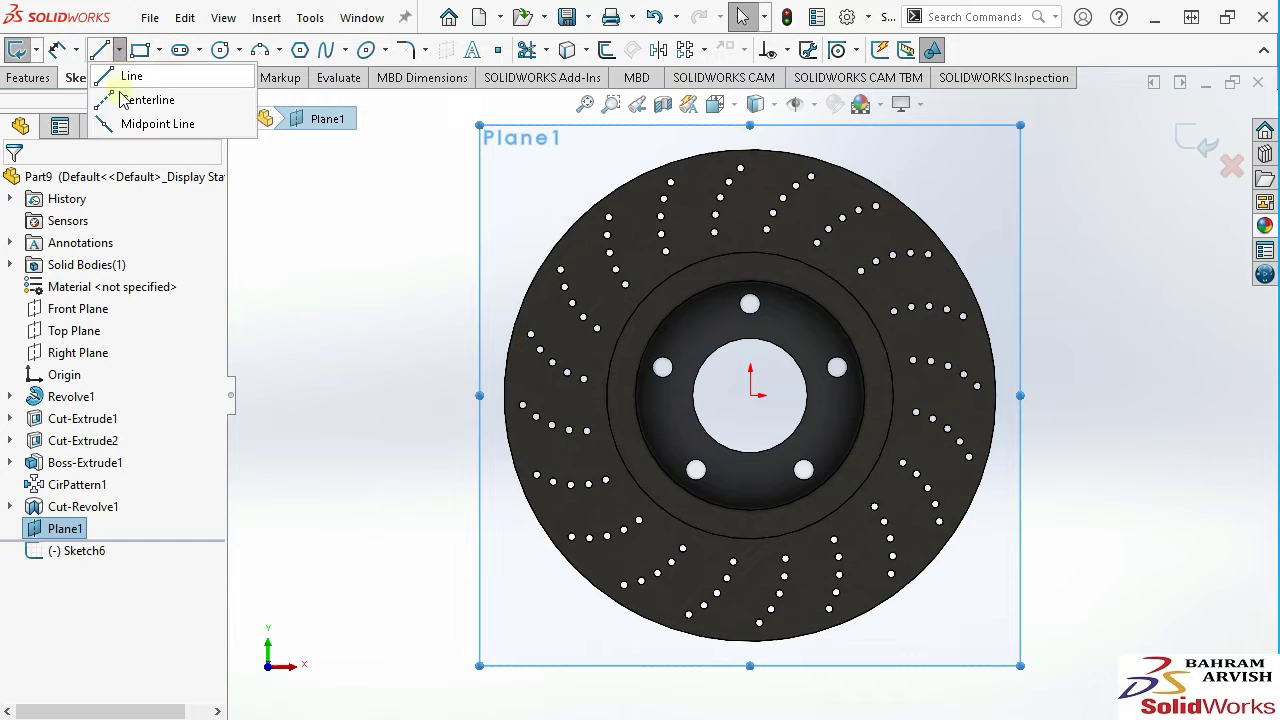
{"action": "left_click", "coordinate": [140, 100]}
{"action": "left_click", "coordinate": [750, 395]}
{"action": "left_click", "coordinate": [1004, 223]}
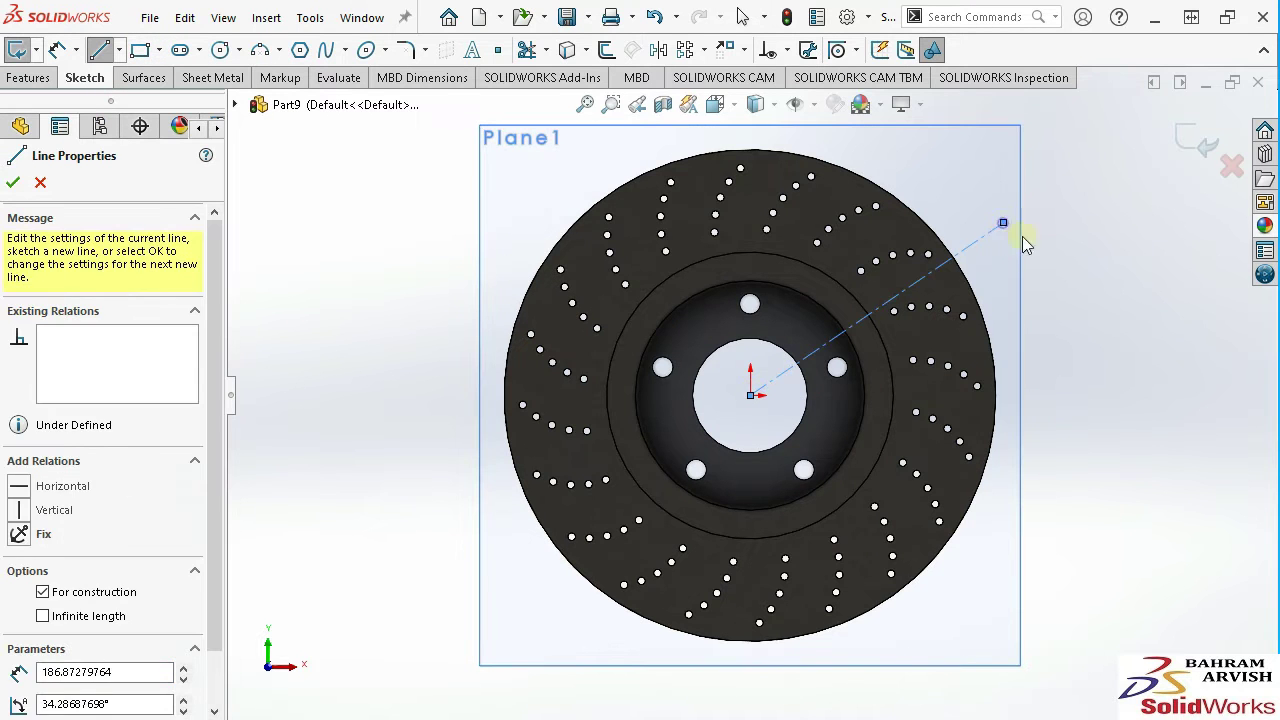
{"action": "key", "text": "Escape"}
{"action": "left_click", "coordinate": [118, 50]}
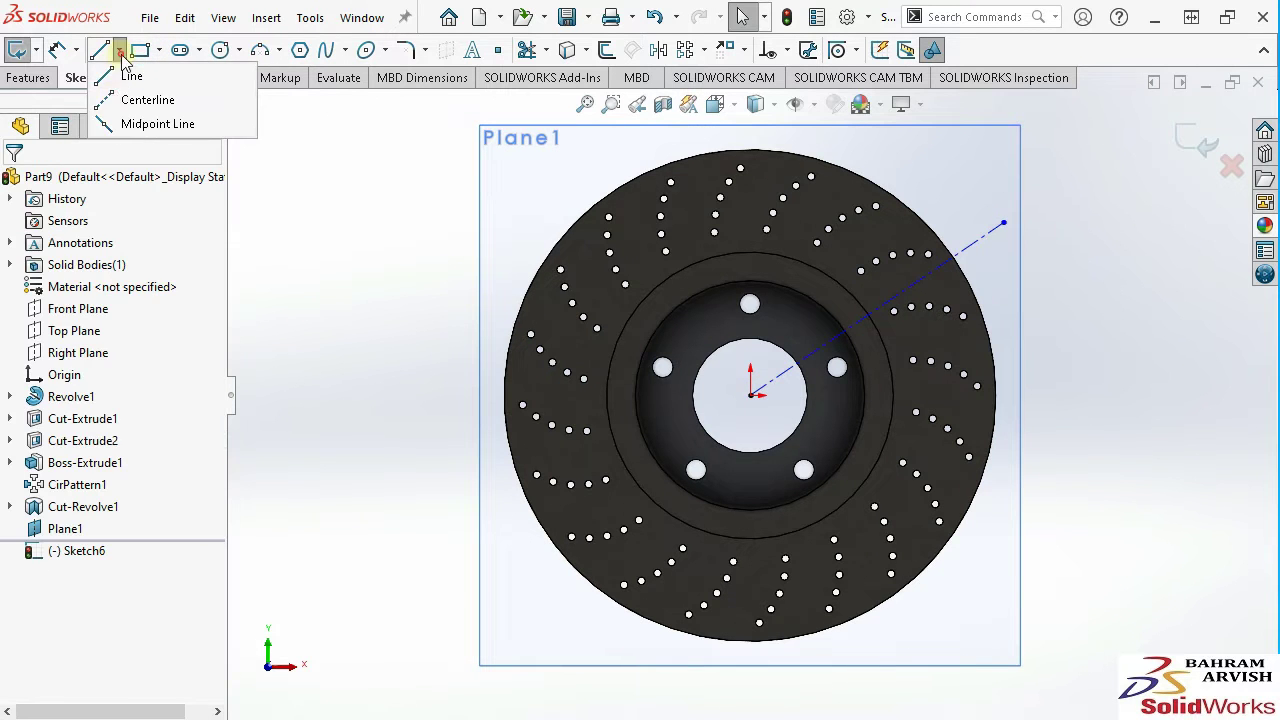
{"action": "left_click", "coordinate": [750, 395]}
{"action": "left_click", "coordinate": [1149, 396]}
{"action": "right_click", "coordinate": [1149, 396]}
{"action": "left_click", "coordinate": [1065, 408]}
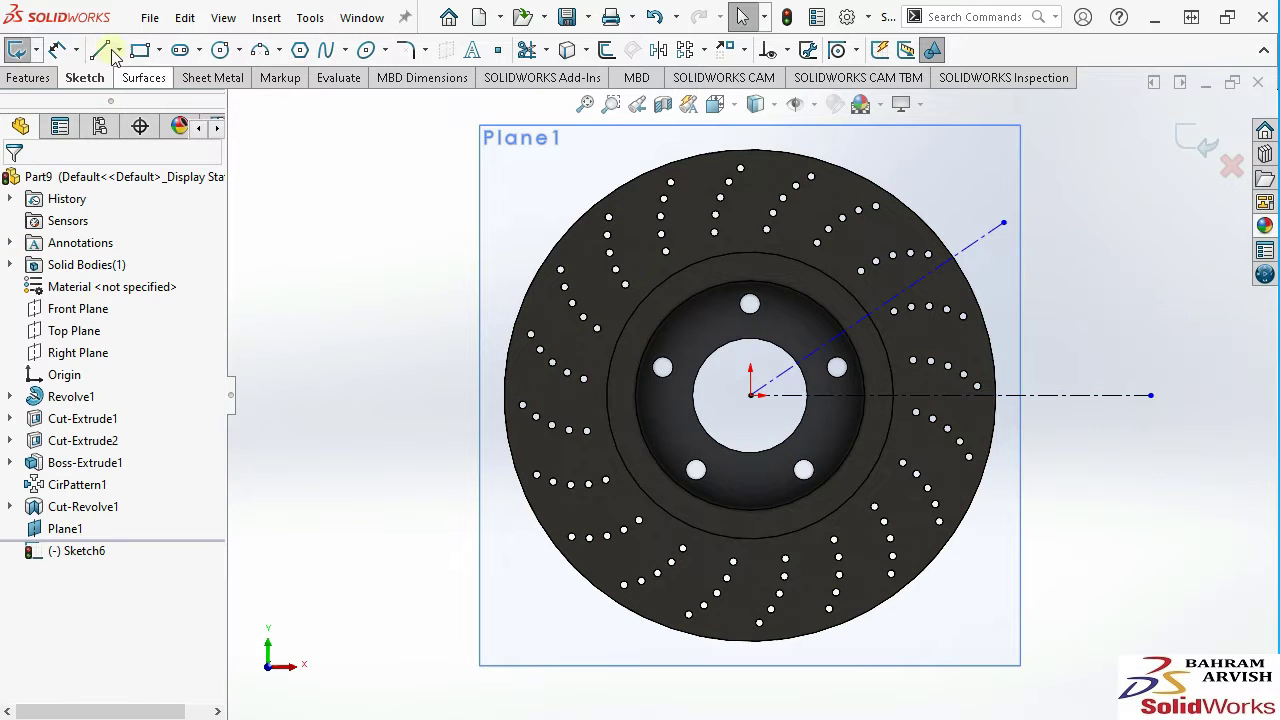
Dimension the angled centerline to 180 mm at 30° from the horizontal centerline.
{"action": "left_click", "coordinate": [937, 275]}
{"action": "scroll", "coordinate": [780, 260], "scroll_direction": "up", "scroll_amount": 3}
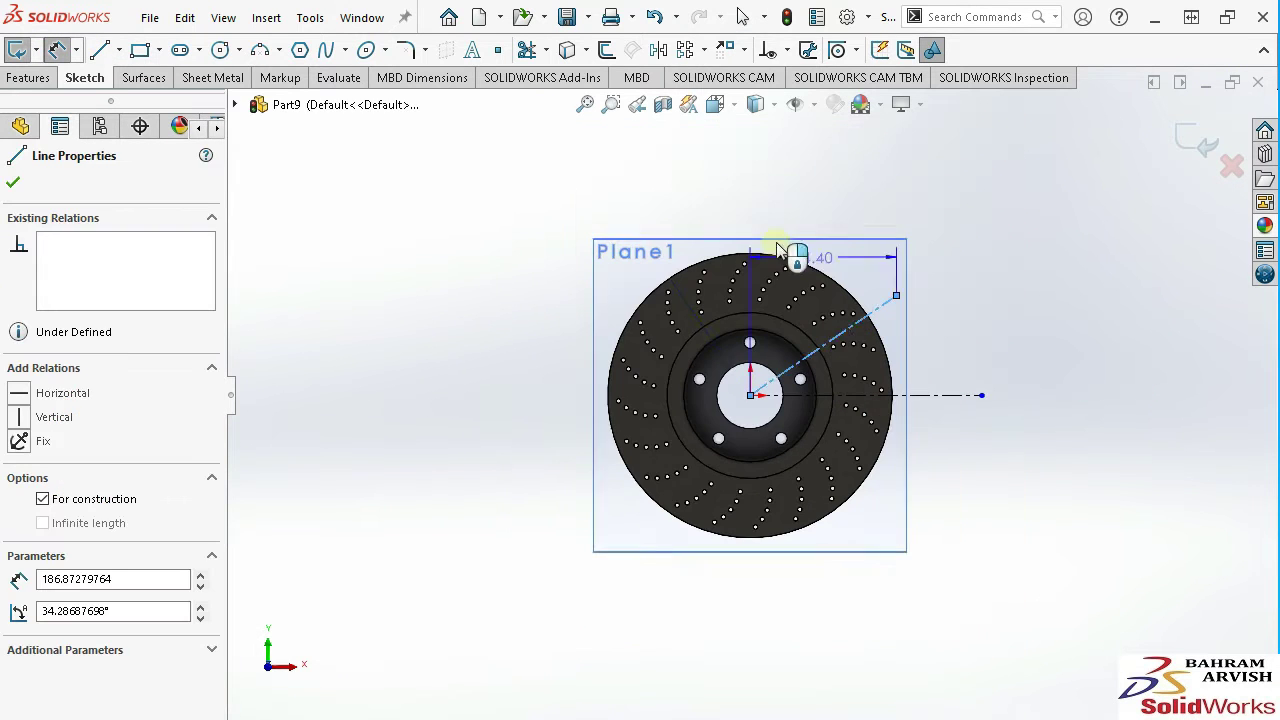
{"action": "left_click", "coordinate": [686, 198]}
{"action": "type", "text": "1"}
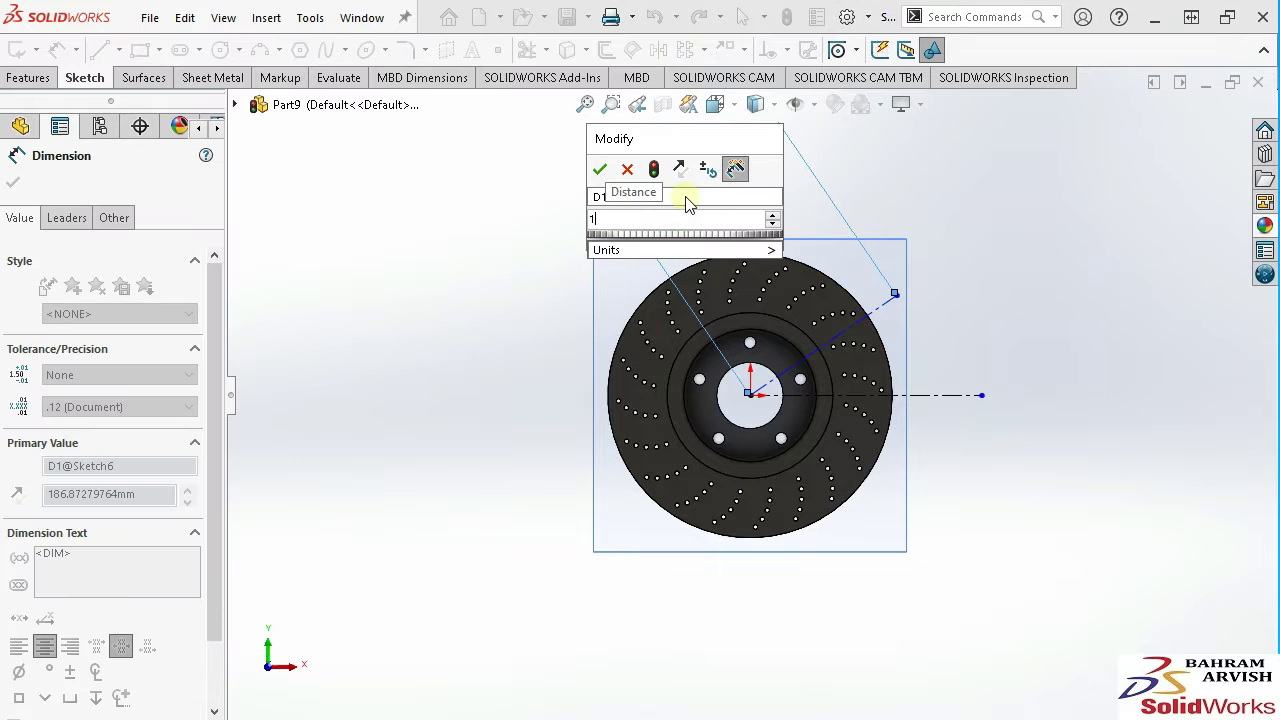
{"action": "key", "text": "Return"}
{"action": "scroll", "coordinate": [868, 350], "scroll_direction": "down", "scroll_amount": 2}
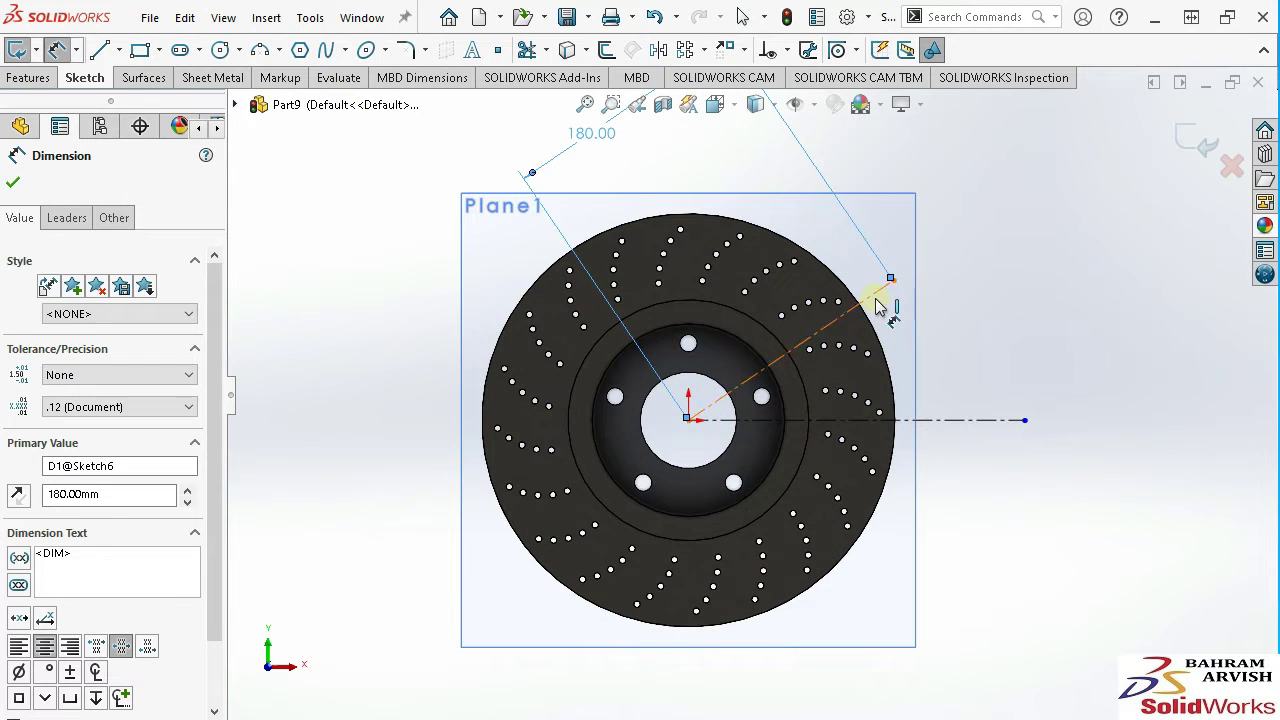
{"action": "left_click", "coordinate": [878, 308]}
{"action": "left_click", "coordinate": [946, 420]}
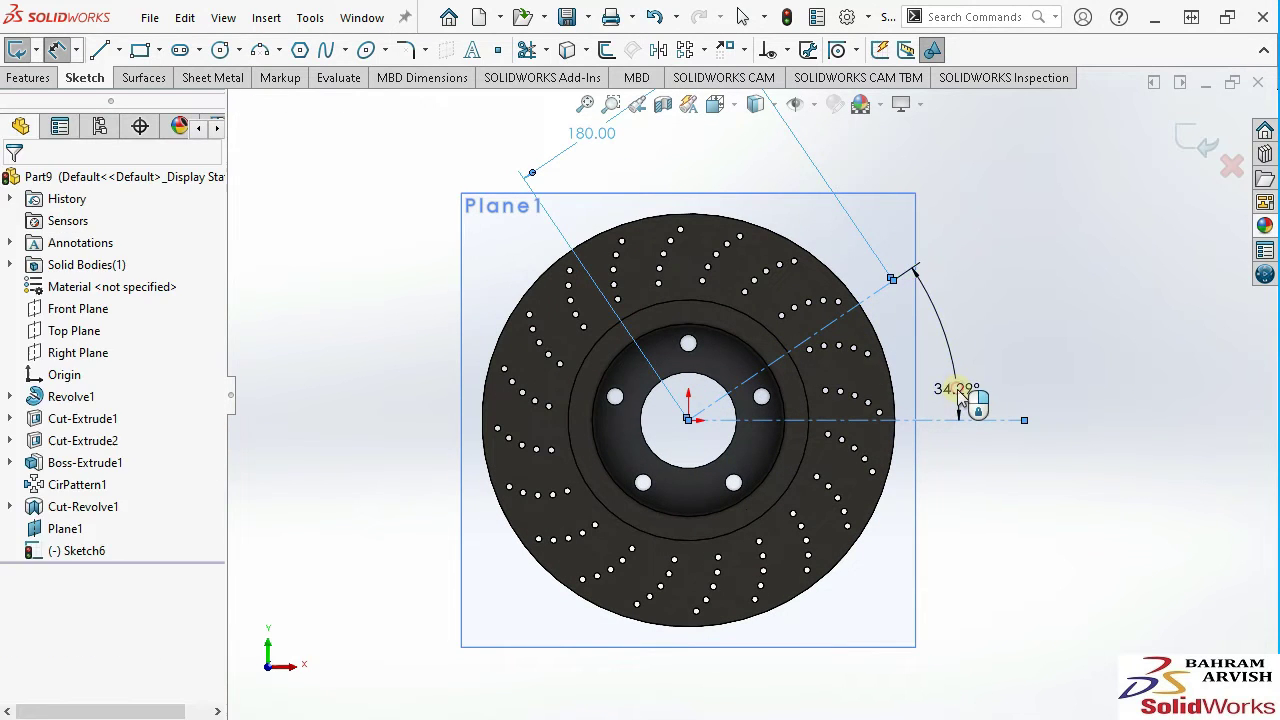
{"action": "left_click", "coordinate": [958, 395]}
{"action": "type", "text": "30"}
{"action": "key", "text": "Return"}
{"action": "right_click", "coordinate": [970, 300]}
{"action": "left_click", "coordinate": [1020, 357]}
Draw a circle centred on the angled centerline and view Plane1 face-on.
{"action": "left_click", "coordinate": [220, 49]}
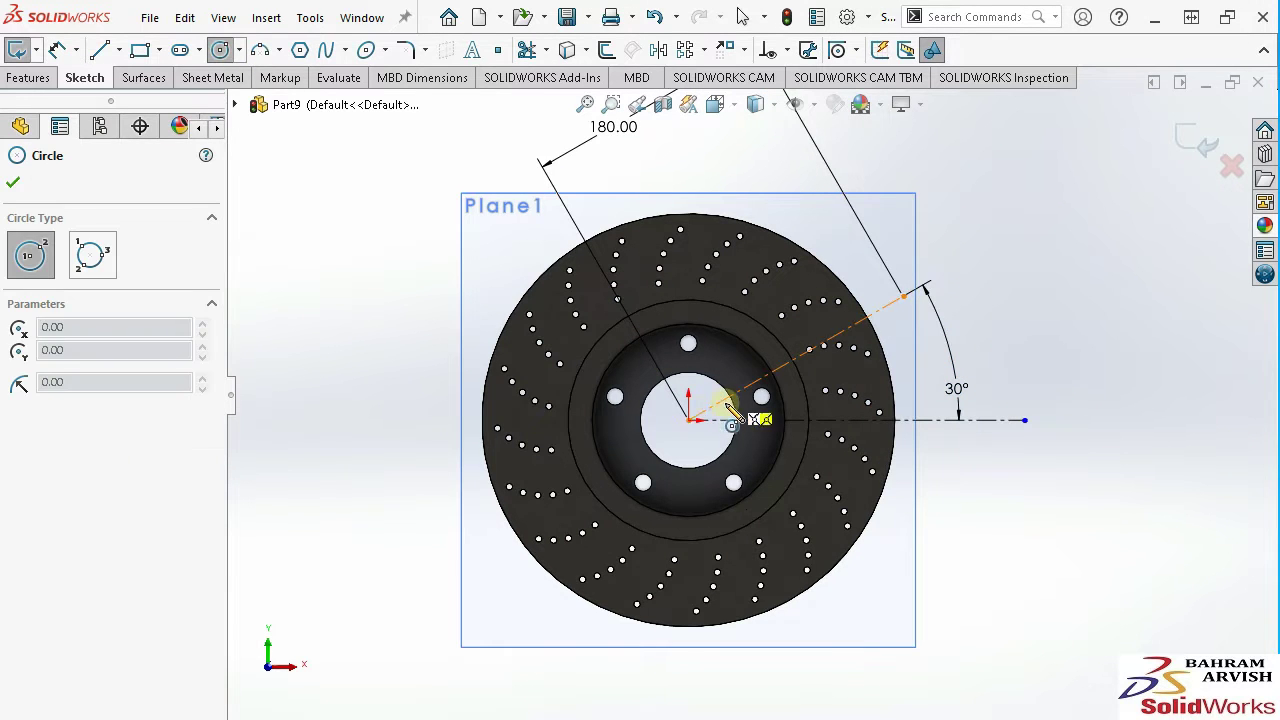
{"action": "left_click", "coordinate": [689, 420]}
{"action": "left_click", "coordinate": [903, 296]}
{"action": "right_click", "coordinate": [905, 297]}
{"action": "left_click", "coordinate": [952, 314]}
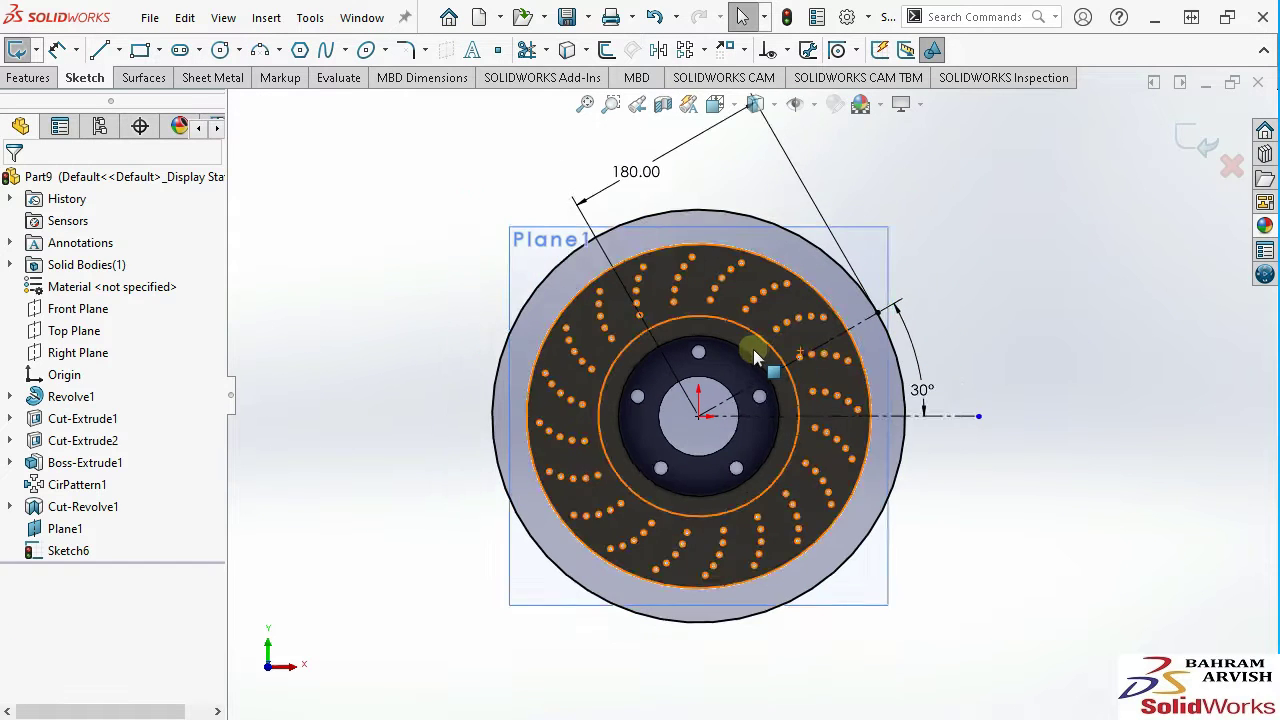
{"action": "scroll", "coordinate": [753, 349], "scroll_direction": "down", "scroll_amount": 2}
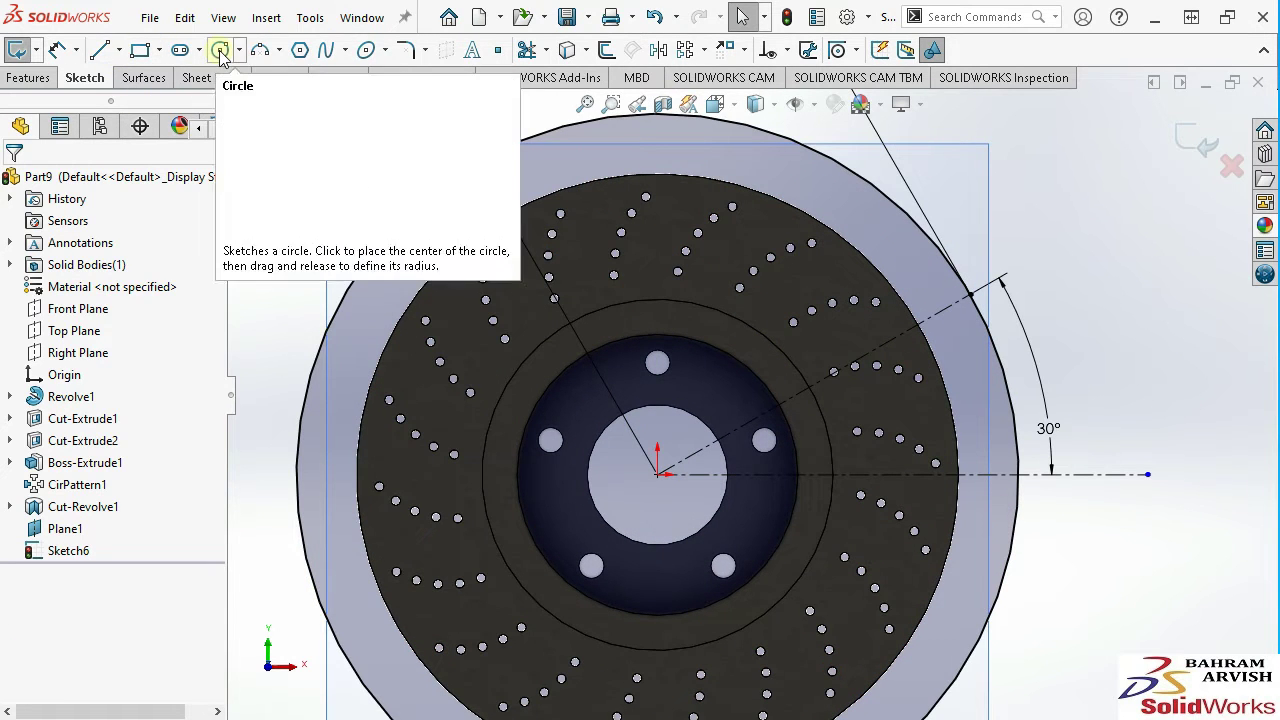
{"action": "left_click", "coordinate": [220, 50]}
{"action": "left_click", "coordinate": [876, 360]}
{"action": "left_click", "coordinate": [814, 280]}
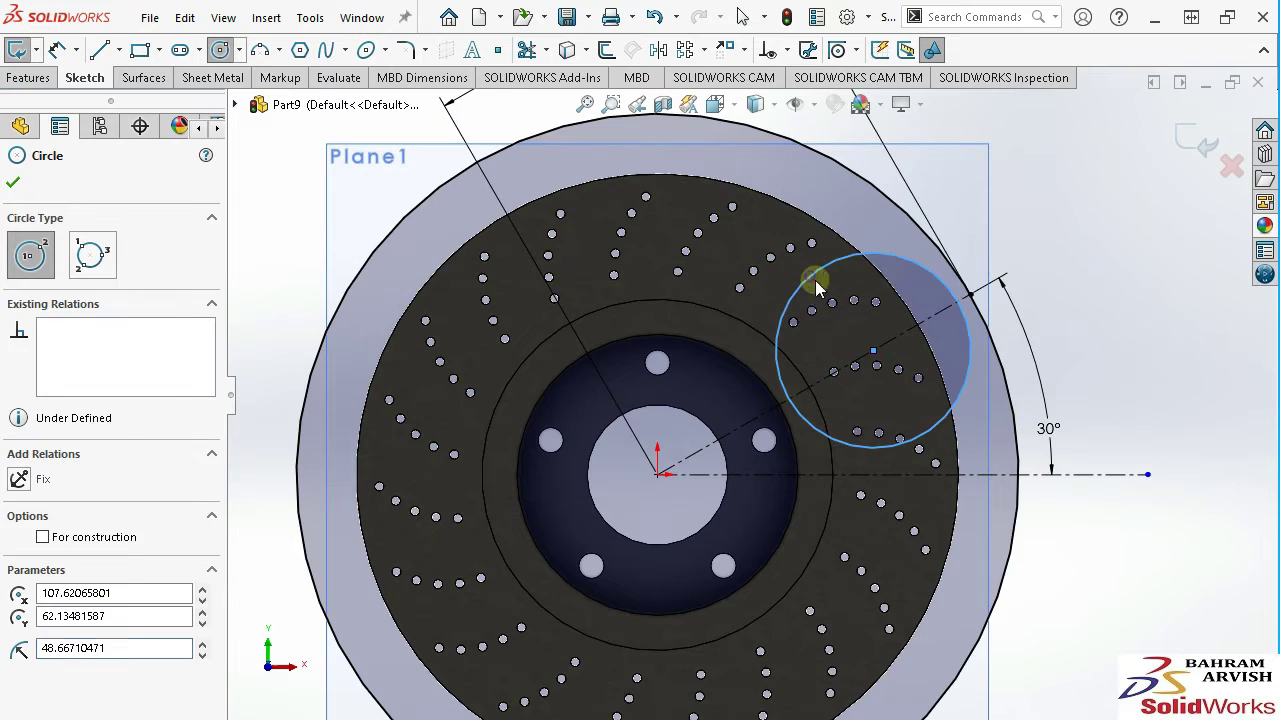
{"action": "key", "text": "Escape"}
{"action": "scroll", "coordinate": [837, 314], "scroll_direction": "up", "scroll_amount": 1}
{"action": "scroll", "coordinate": [798, 351], "scroll_direction": "up", "scroll_amount": 1}
{"action": "middle_click_drag", "start_coordinate": [798, 351], "coordinate": [896, 412]}
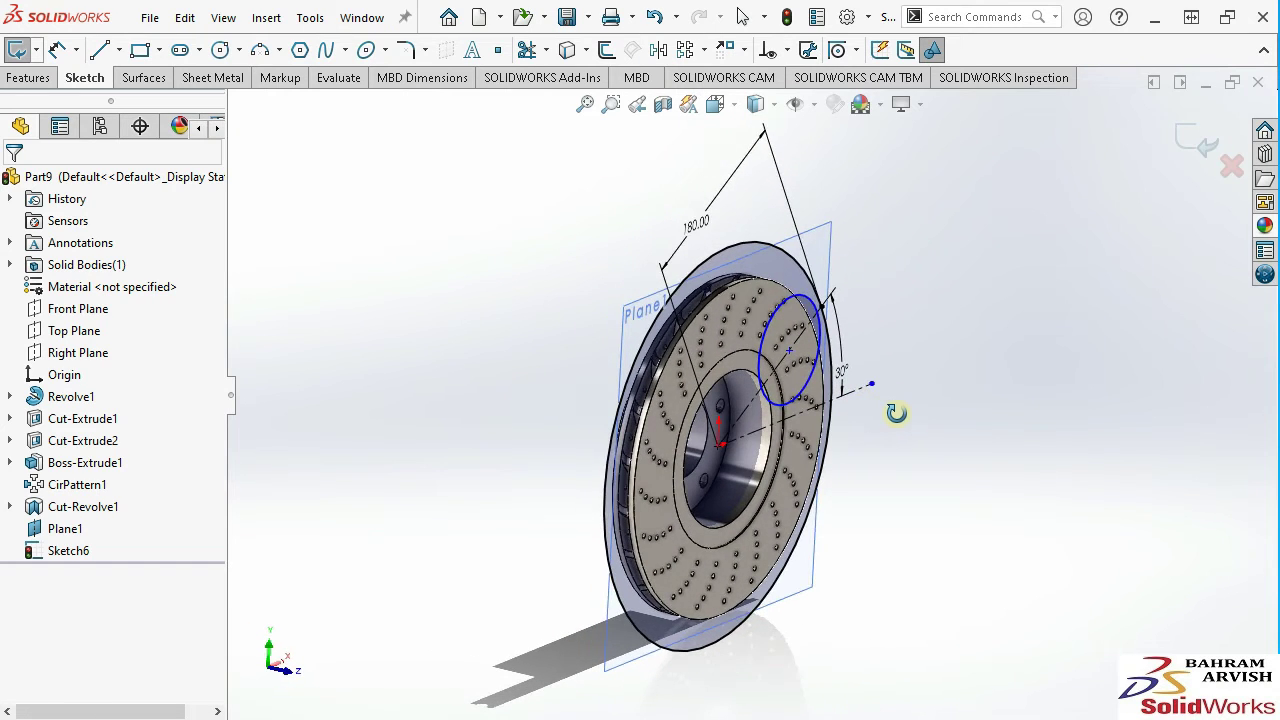
{"action": "key", "text": "ctrl+8"}
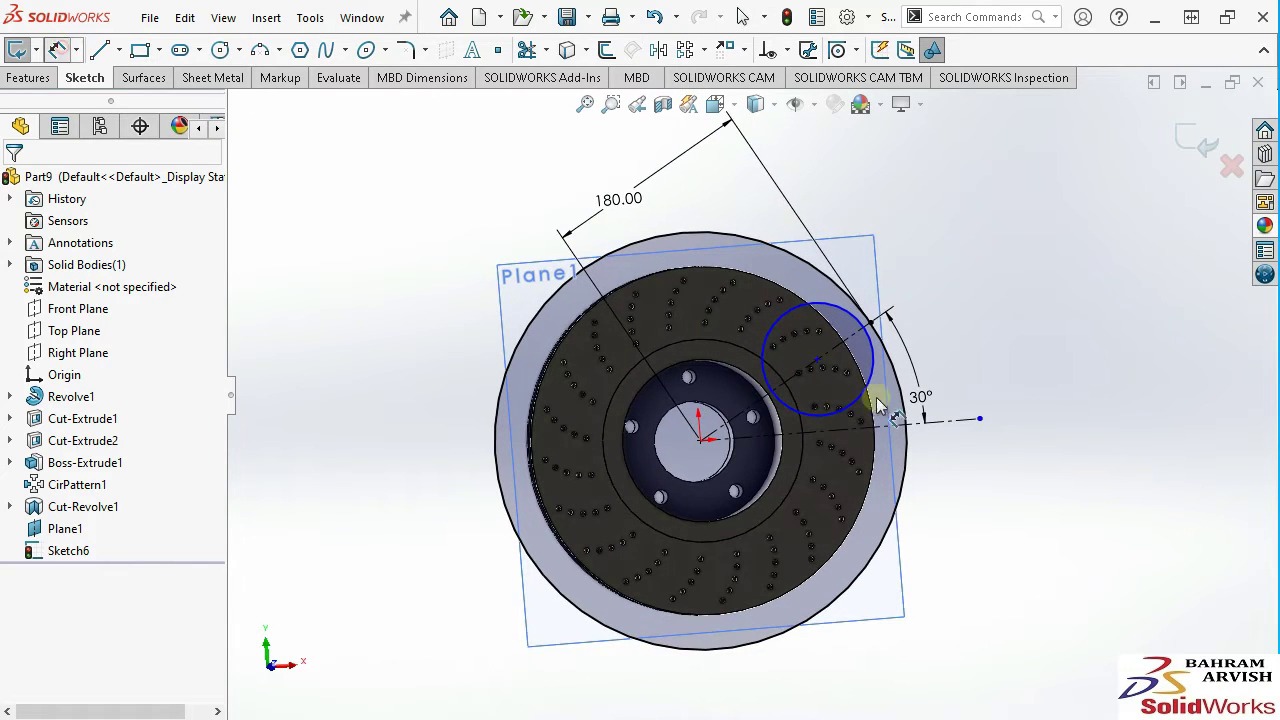
Give the circle a Ø90 diameter dimension and face the sketch plane squarely.
{"action": "left_click", "coordinate": [866, 395]}
{"action": "right_click_drag", "start_coordinate": [980, 366], "coordinate": [980, 354]}
{"action": "left_click", "coordinate": [980, 355]}
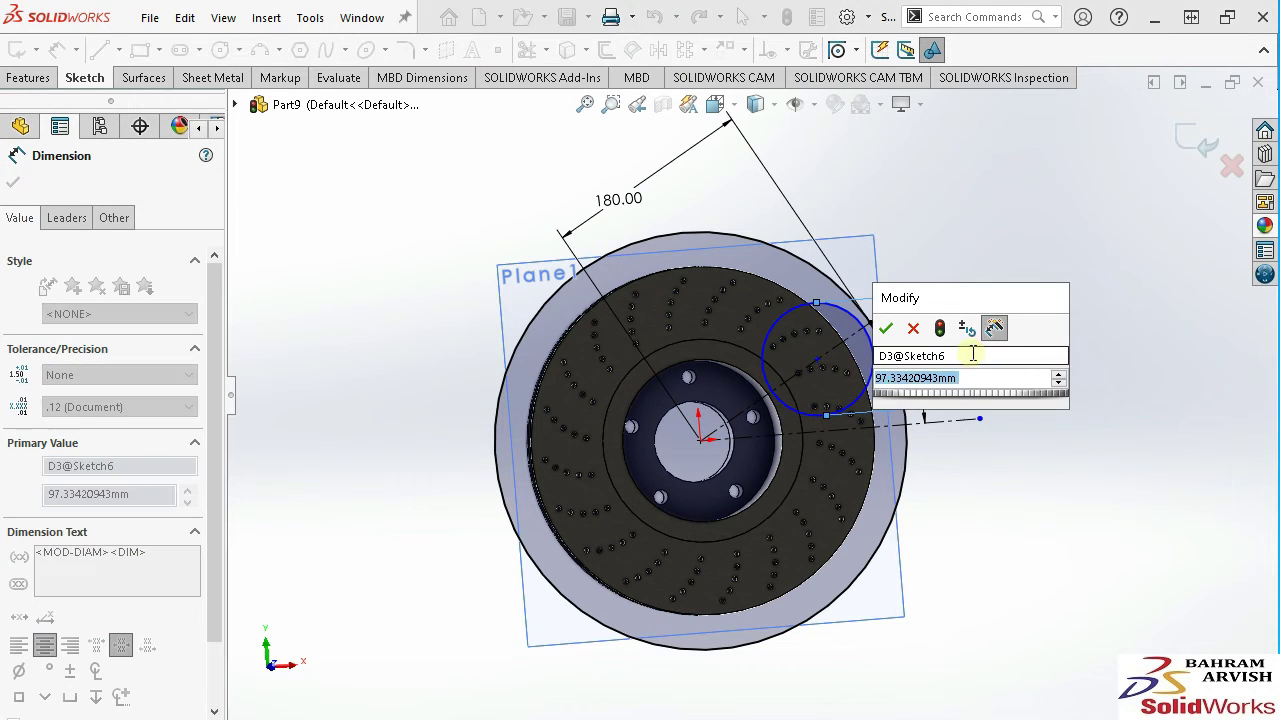
{"action": "type", "text": "90"}
{"action": "key", "text": "Return"}
{"action": "right_click", "coordinate": [866, 276]}
{"action": "left_click", "coordinate": [935, 290]}
{"action": "key", "text": "space"}
{"action": "left_click", "coordinate": [1180, 440]}
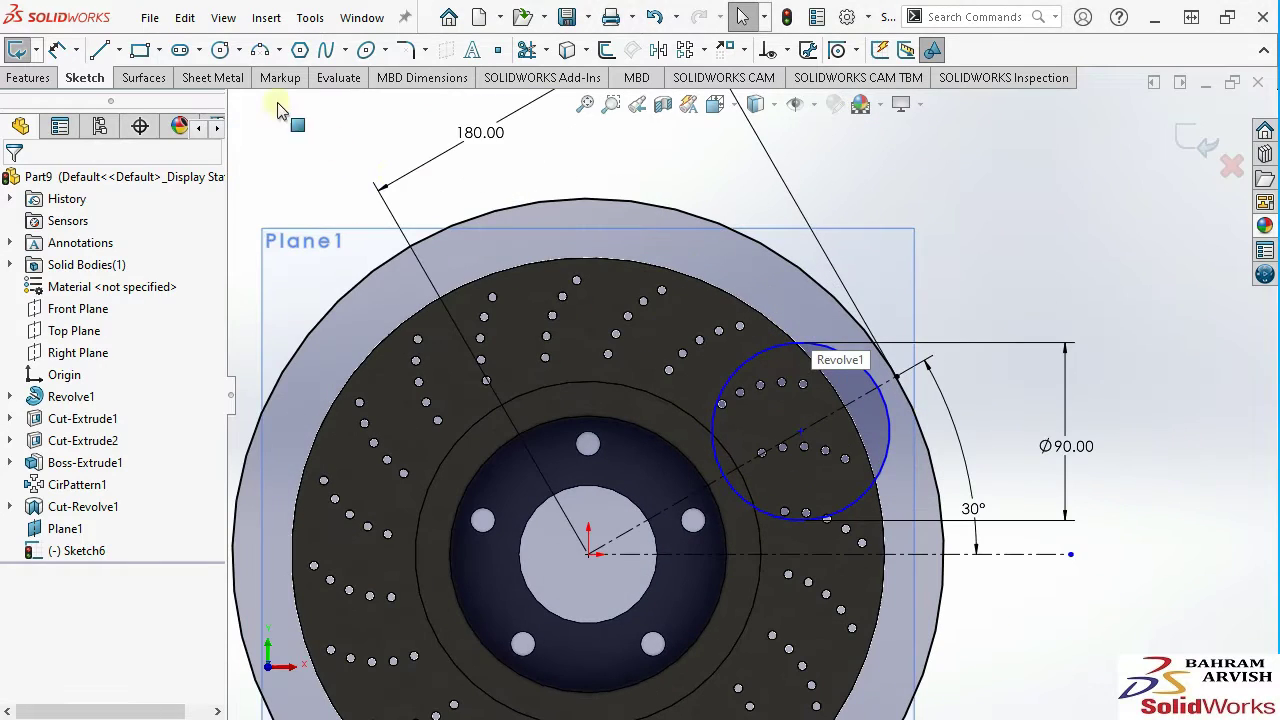
Draw a centerline from the Ø90 circle's centre toward the disc rim.
{"action": "left_click", "coordinate": [119, 50]}
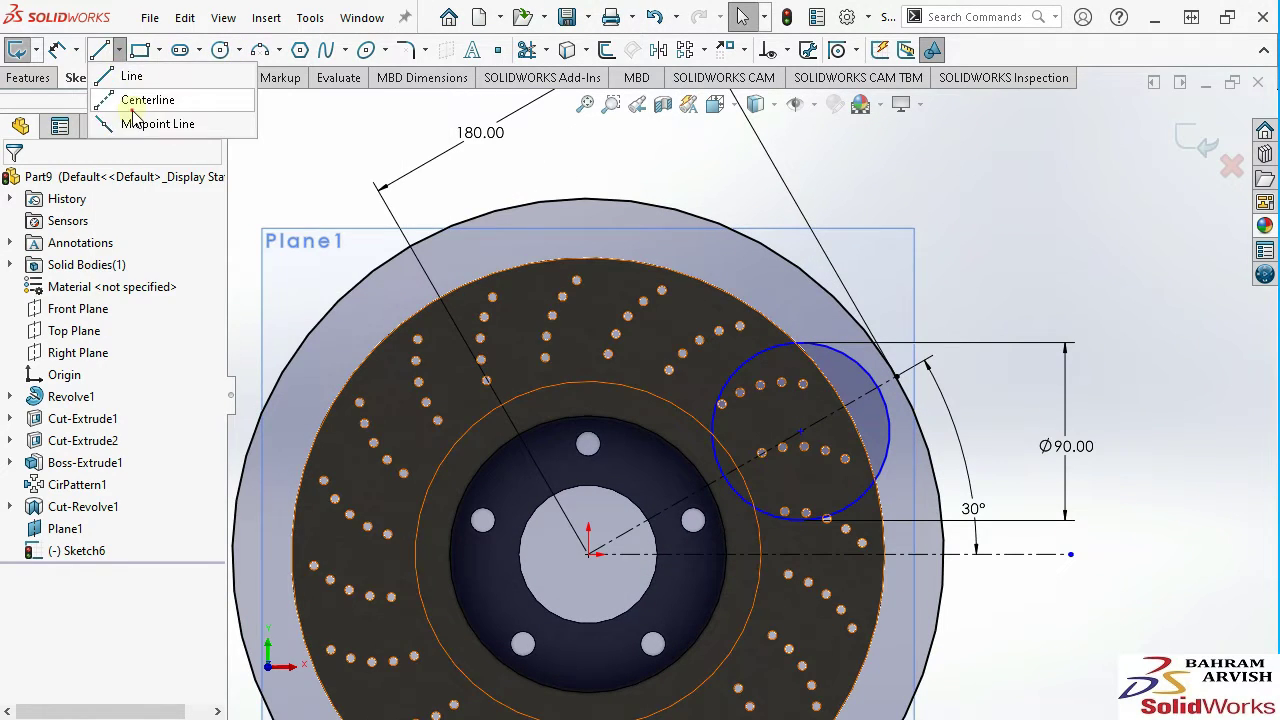
{"action": "left_click", "coordinate": [140, 97]}
{"action": "left_click", "coordinate": [858, 403]}
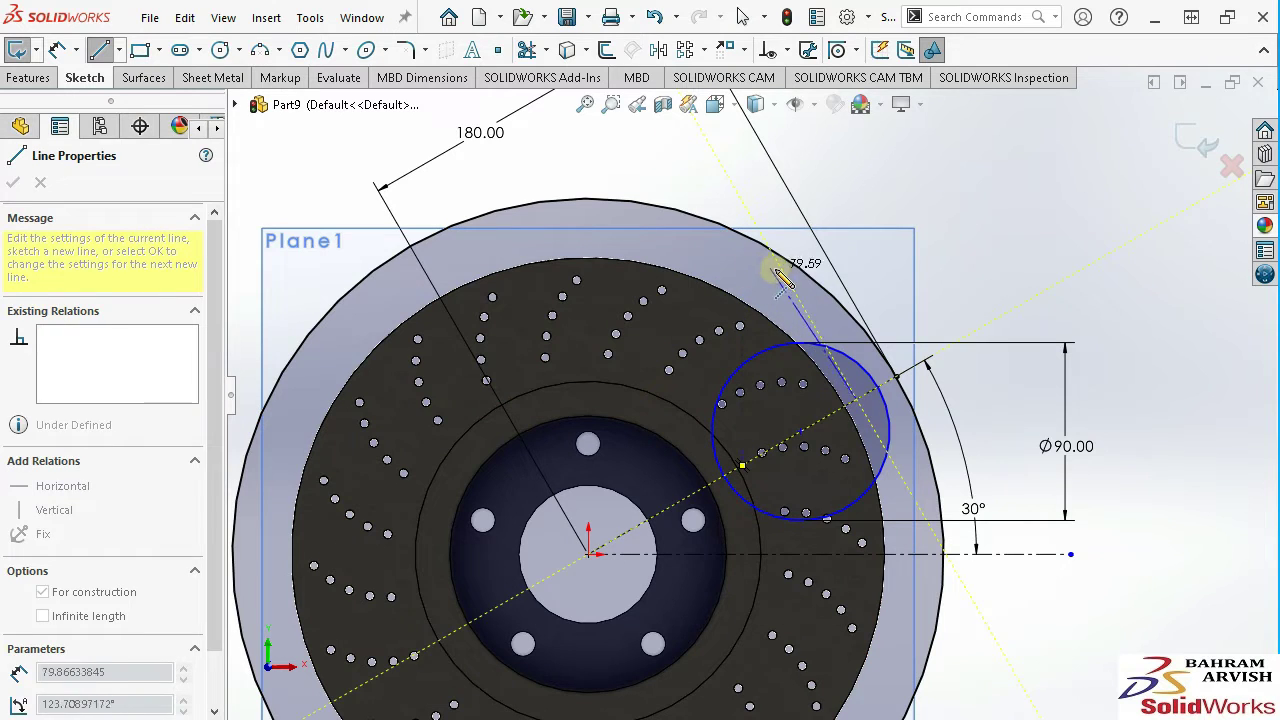
{"action": "left_click", "coordinate": [783, 272]}
{"action": "right_click", "coordinate": [785, 275]}
{"action": "left_click", "coordinate": [828, 286]}
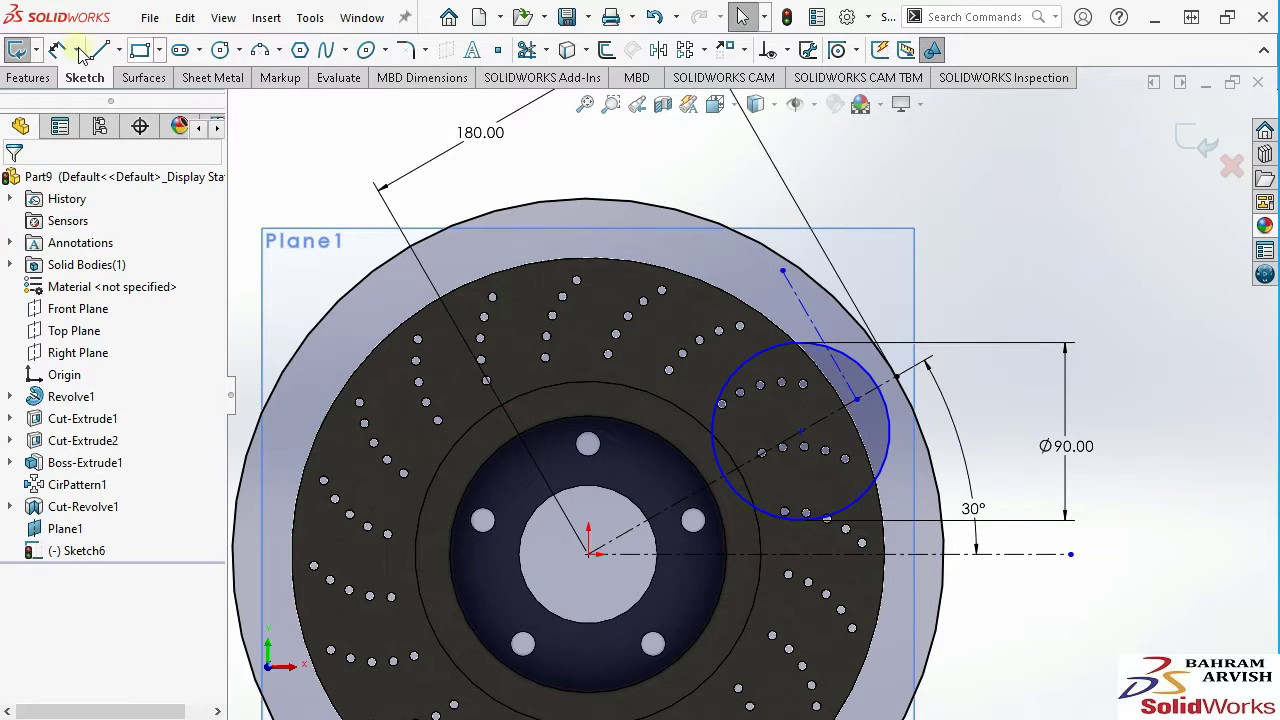
Add a Ø25 circle at the centerline's end, keeping the extra diameter dimension driven.
{"action": "left_click", "coordinate": [220, 50]}
{"action": "left_click", "coordinate": [782, 270]}
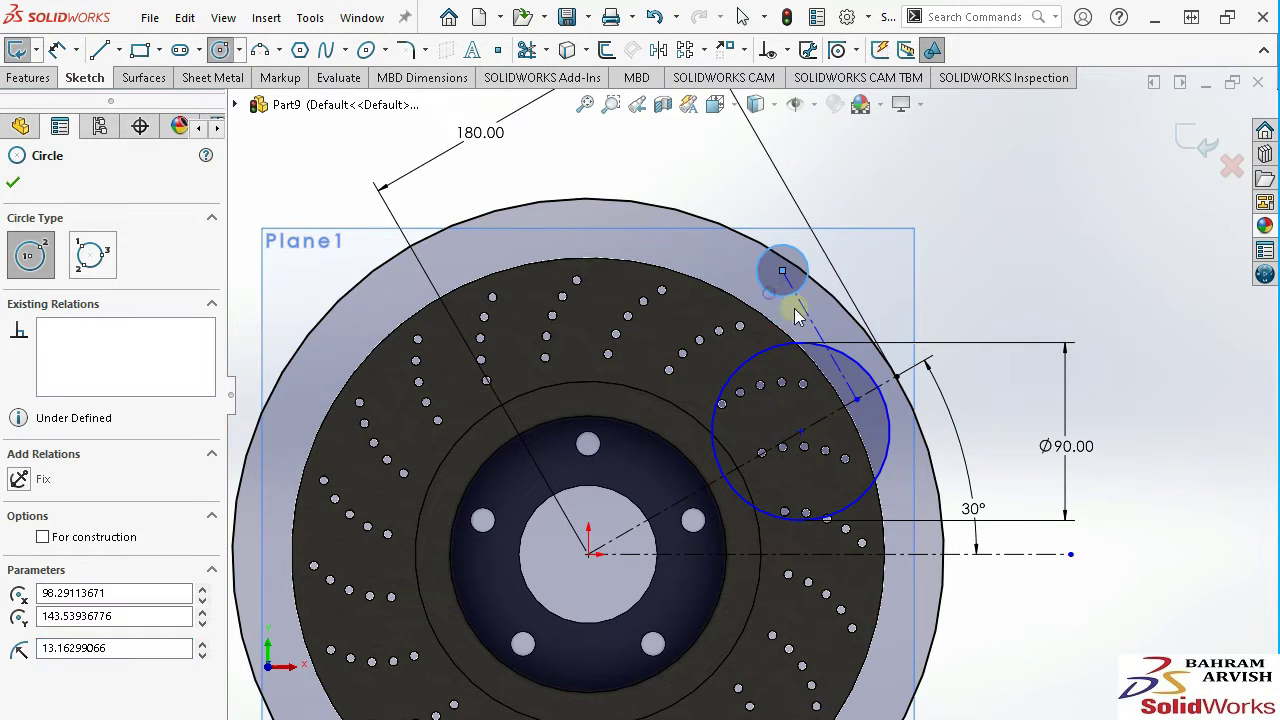
{"action": "left_click", "coordinate": [797, 316]}
{"action": "key", "text": "Escape"}
{"action": "left_click", "coordinate": [810, 258]}
{"action": "left_click", "coordinate": [868, 192]}
{"action": "type", "text": "25"}
{"action": "key", "text": "Return"}
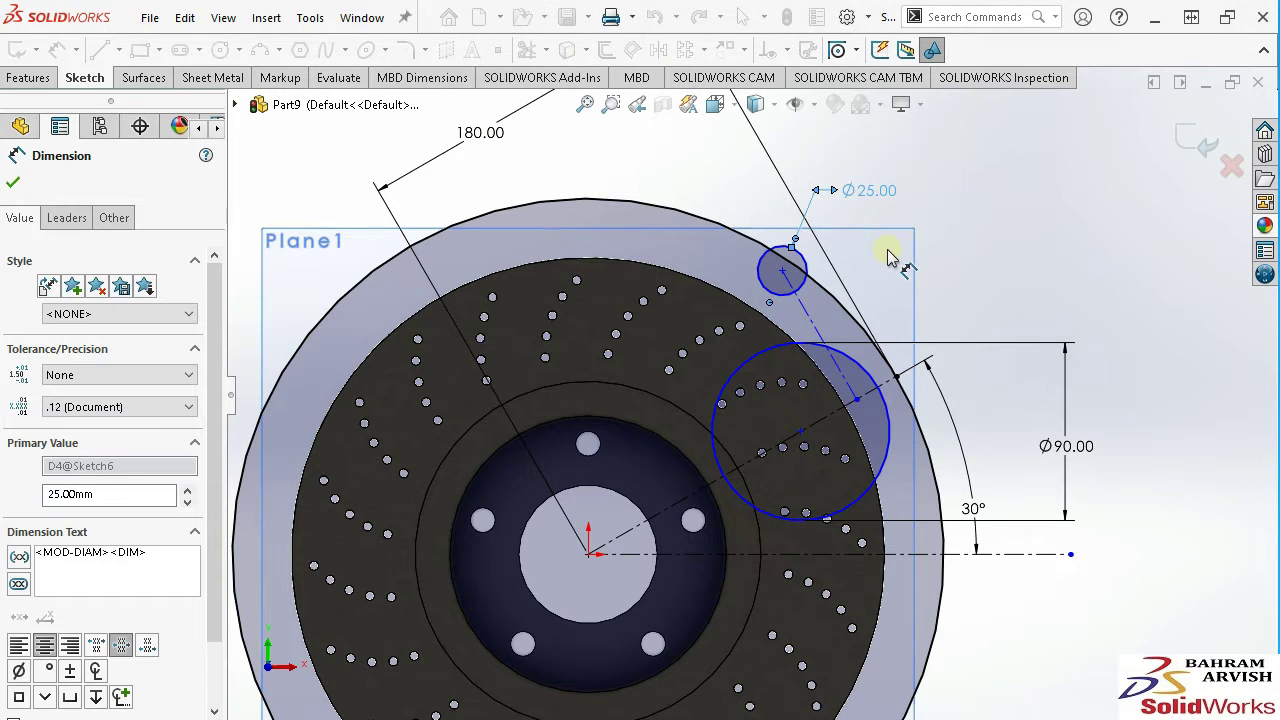
{"action": "left_click", "coordinate": [818, 281]}
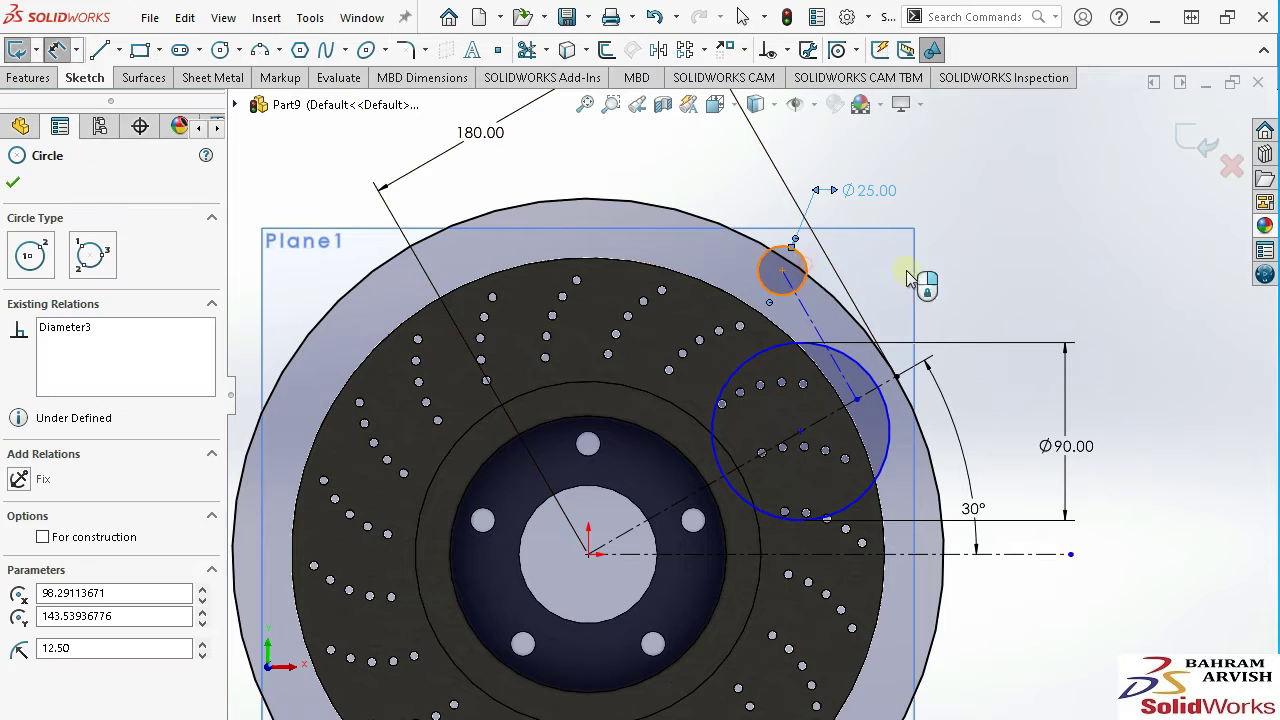
{"action": "left_click", "coordinate": [975, 272]}
{"action": "left_click", "coordinate": [621, 280]}
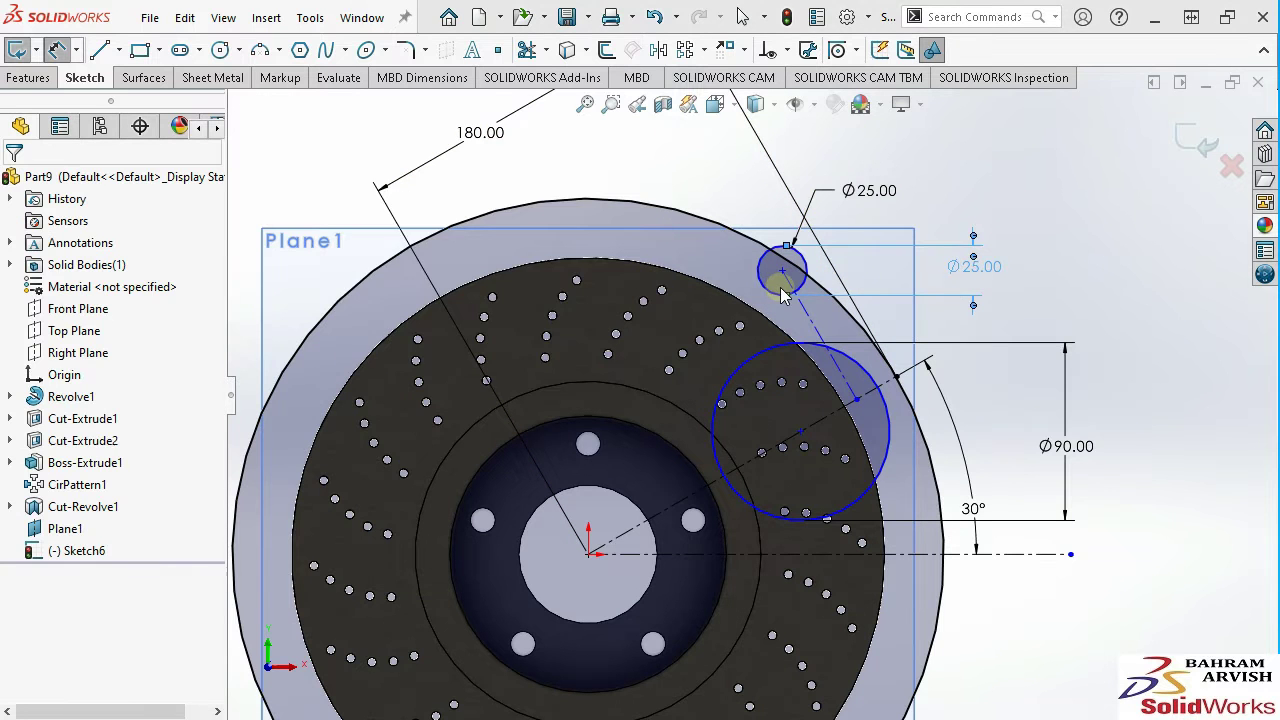
Dimension the construction line to 90 mm.
{"action": "scroll", "coordinate": [790, 280], "scroll_direction": "down", "scroll_amount": 3}
{"action": "left_click", "coordinate": [822, 343]}
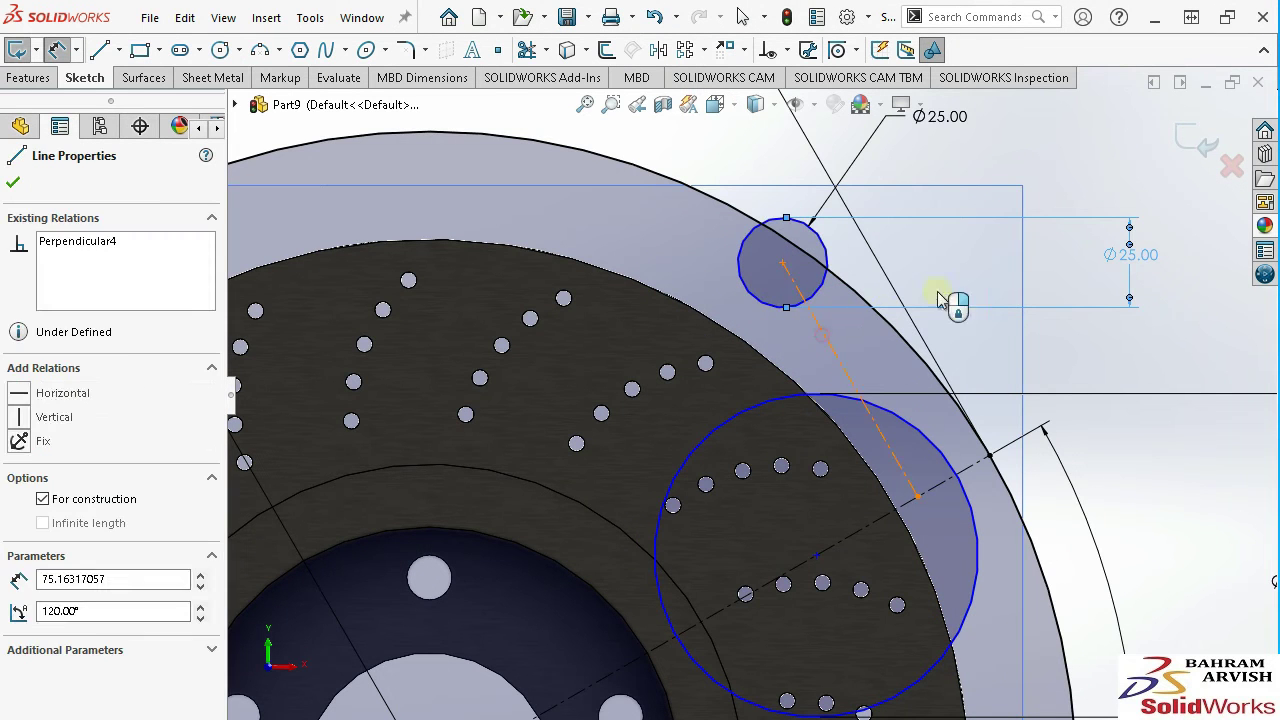
{"action": "left_click", "coordinate": [968, 250]}
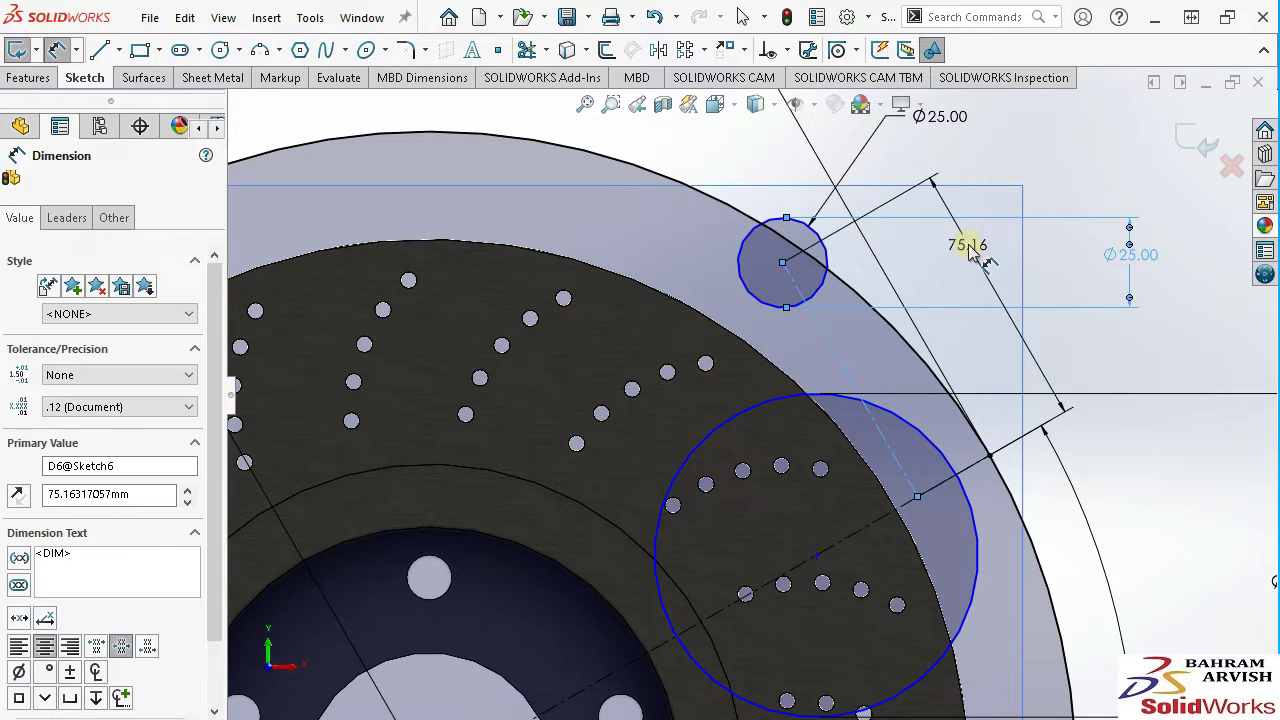
{"action": "key", "text": "Return"}
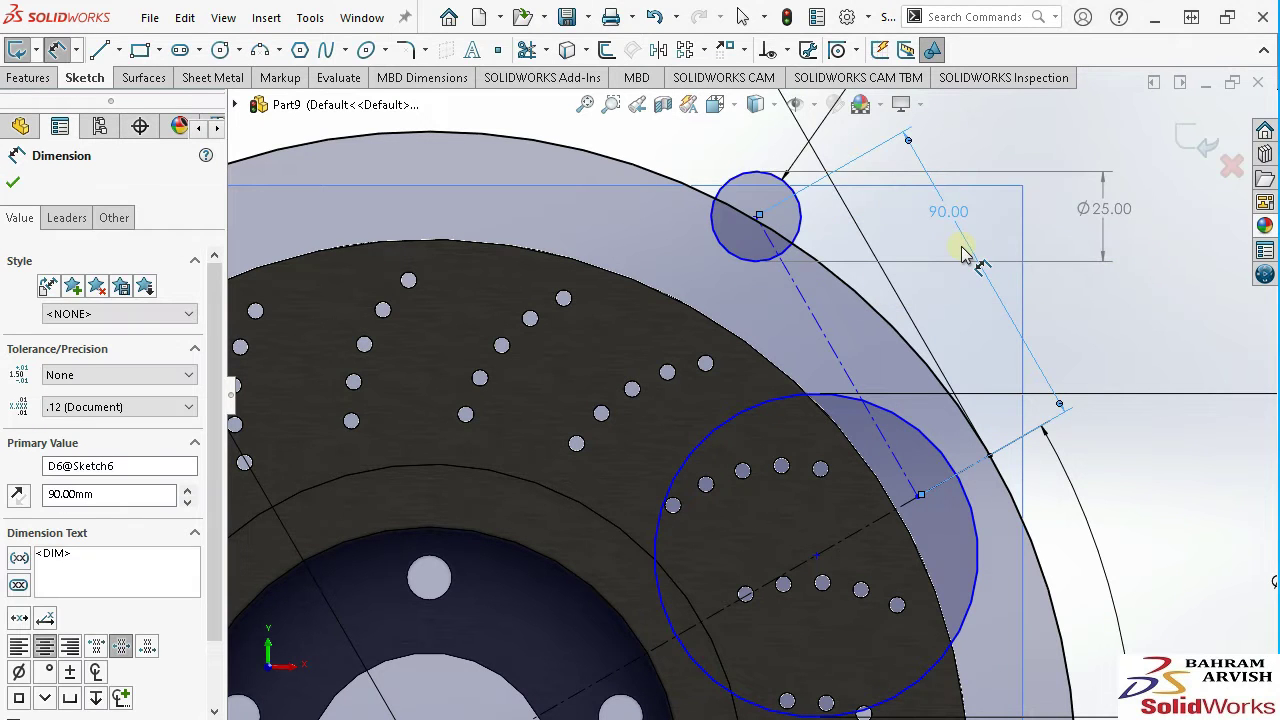
{"action": "scroll", "coordinate": [820, 277], "scroll_direction": "up", "scroll_amount": 2}
{"action": "scroll", "coordinate": [780, 330], "scroll_direction": "up", "scroll_amount": 1}
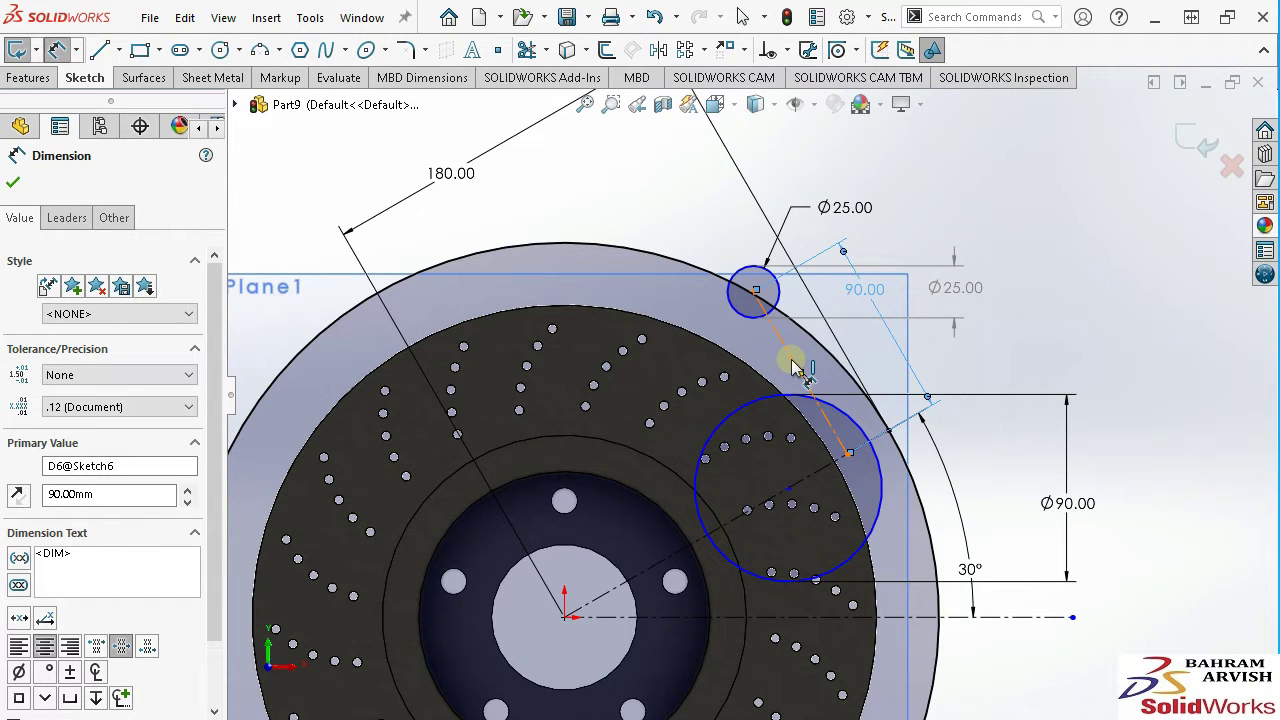
{"action": "right_click", "coordinate": [686, 168]}
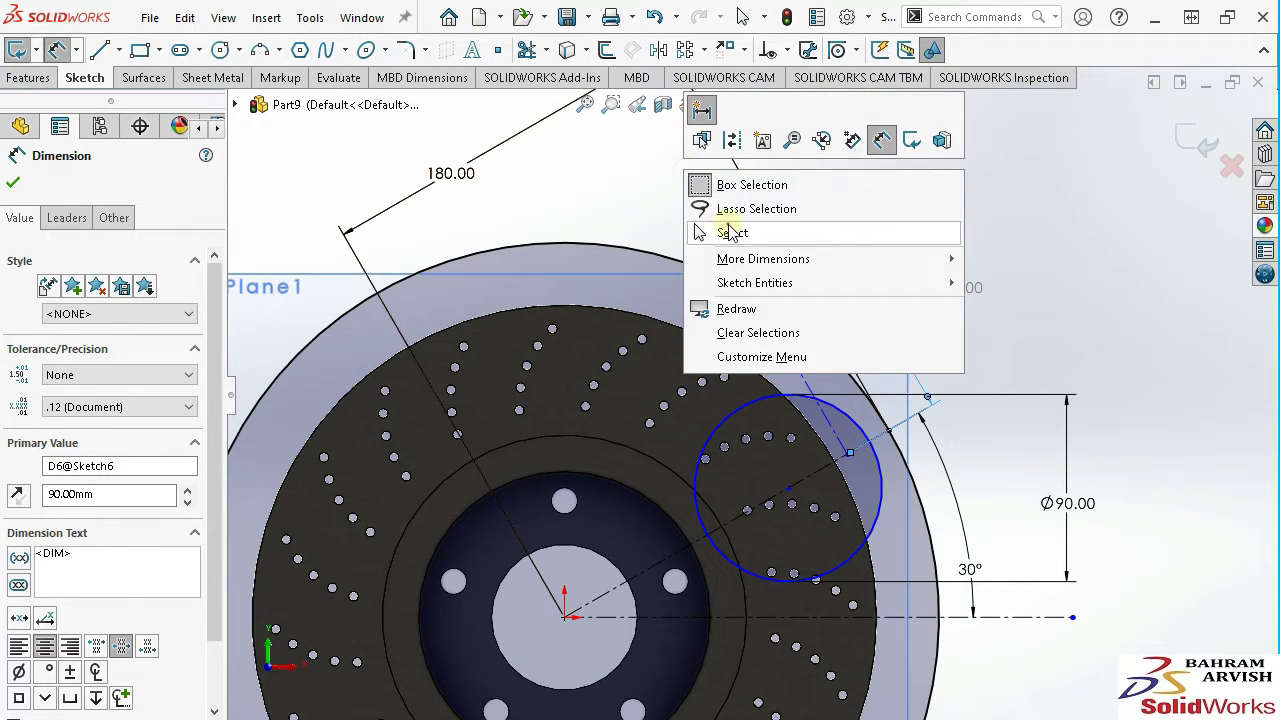
{"action": "left_click", "coordinate": [716, 229]}
{"action": "scroll", "coordinate": [716, 284], "scroll_direction": "down", "scroll_amount": 3}
Drag the Ø25 circle onto the disc's outer arc so it snaps tangent.
{"action": "mouse_move", "coordinate": [786, 326]}
{"action": "left_mouse_down"}
{"action": "mouse_move", "coordinate": [729, 350]}
{"action": "mouse_move", "coordinate": [737, 294]}
{"action": "left_mouse_up"}
{"action": "left_click", "coordinate": [737, 294], "text": "ctrl"}
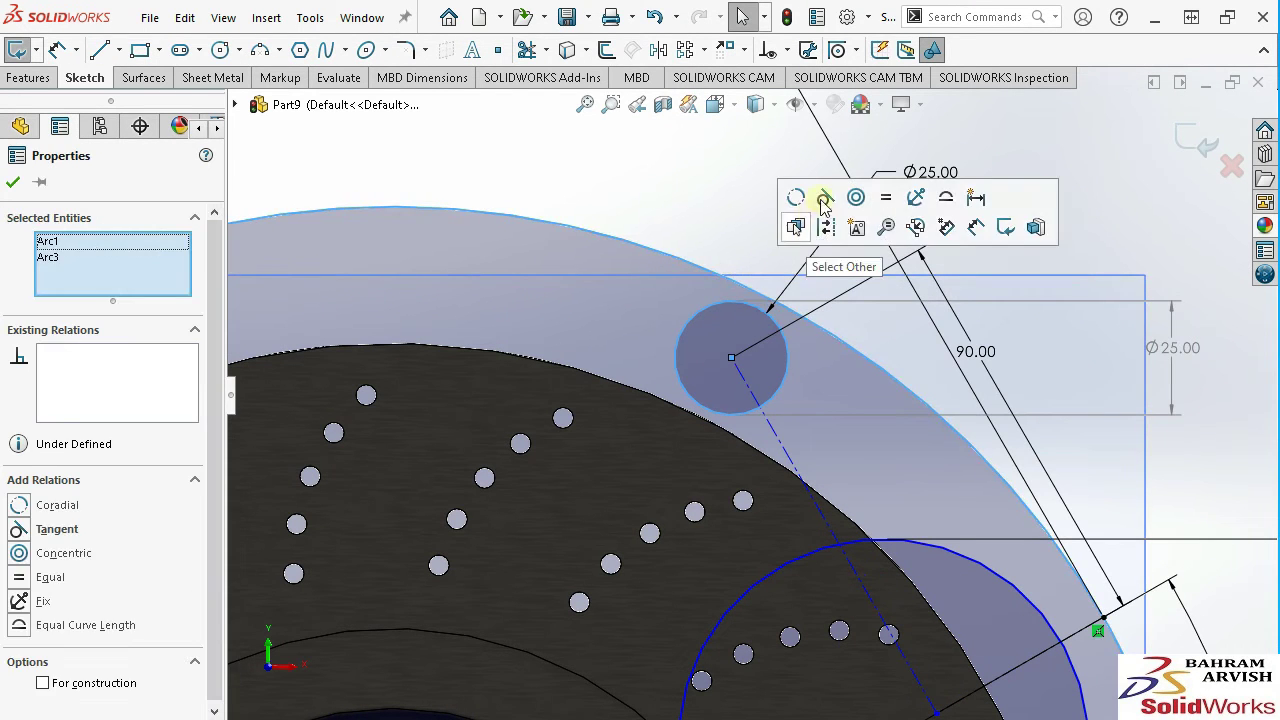
{"action": "left_click", "coordinate": [676, 190]}
{"action": "scroll", "coordinate": [720, 400], "scroll_direction": "up", "scroll_amount": 5}
{"action": "scroll", "coordinate": [755, 455], "scroll_direction": "down", "scroll_amount": 2}
{"action": "scroll", "coordinate": [769, 426], "scroll_direction": "down", "scroll_amount": 2}
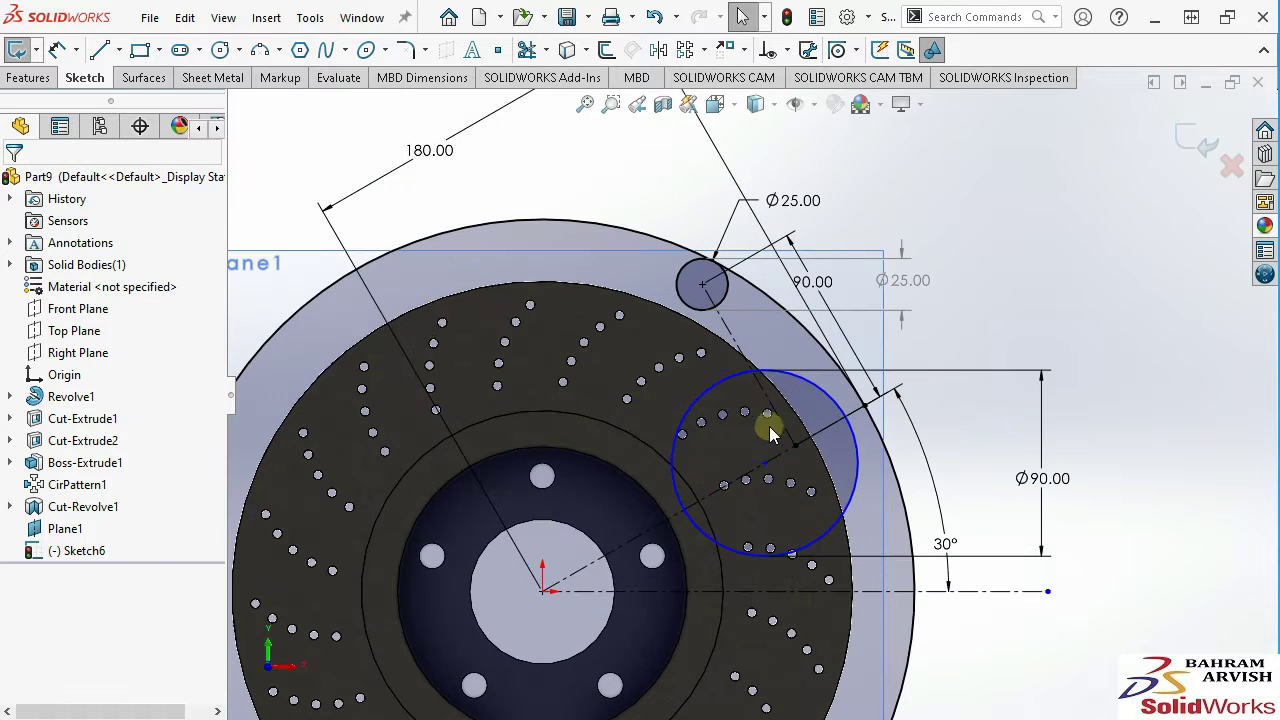
{"action": "left_click", "coordinate": [100, 52]}
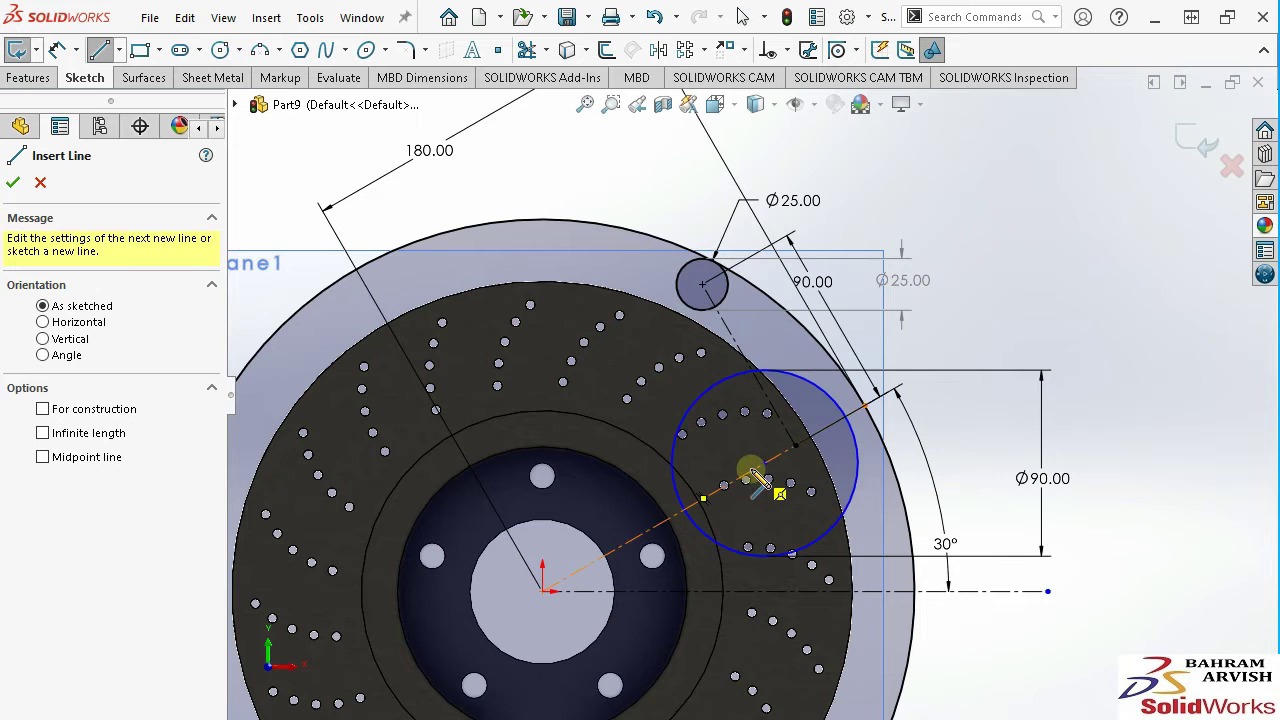
Draw a short line above the Ø25 circle, parallel to the angled construction line.
{"action": "left_click_drag", "start_coordinate": [589, 149], "coordinate": [632, 200]}
{"action": "right_click", "coordinate": [632, 200]}
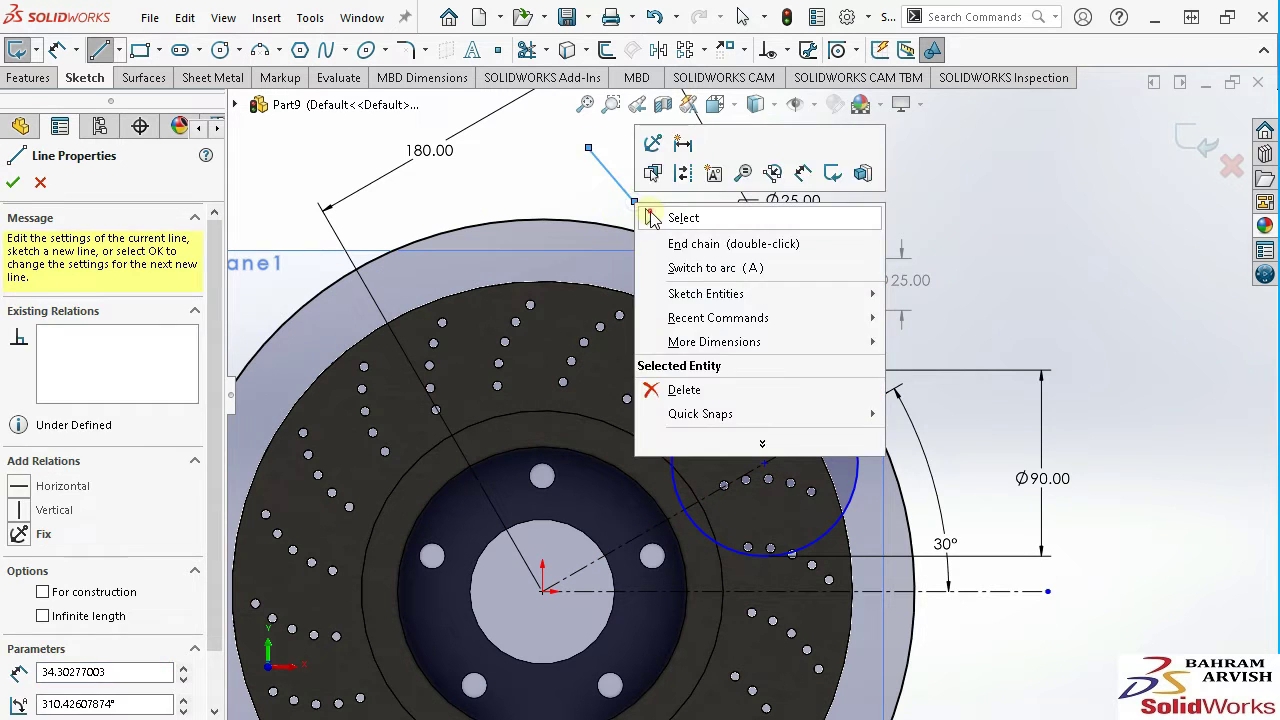
{"action": "left_click", "coordinate": [650, 217]}
{"action": "left_click", "coordinate": [611, 185]}
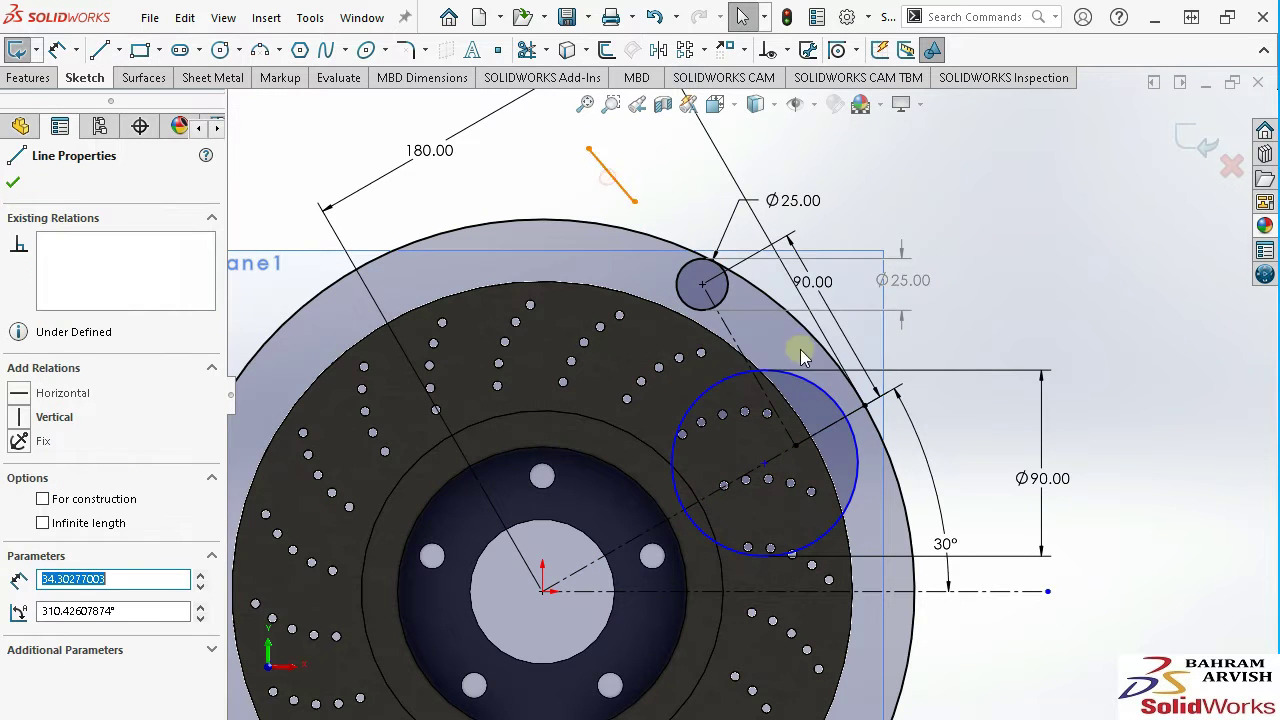
{"action": "left_click", "coordinate": [850, 416], "text": "ctrl"}
{"action": "left_click", "coordinate": [866, 206]}
{"action": "left_click", "coordinate": [614, 179]}
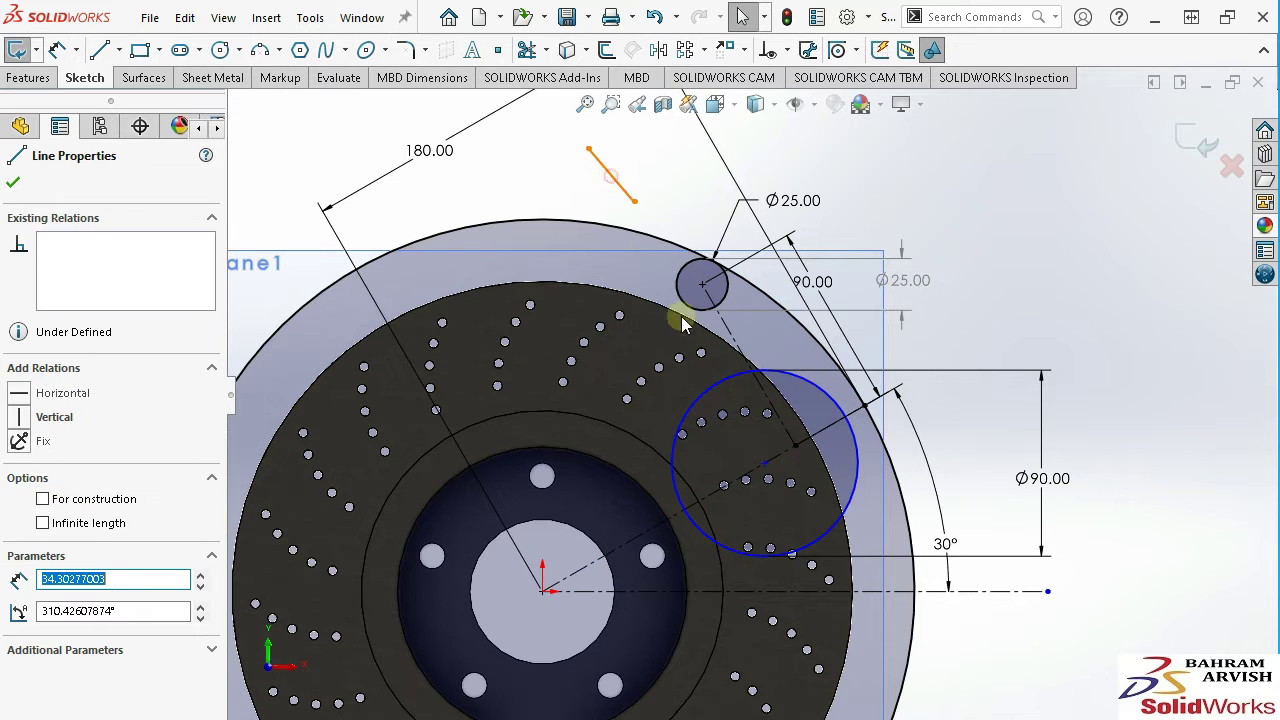
{"action": "left_click", "coordinate": [728, 334], "text": "ctrl"}
{"action": "left_click", "coordinate": [903, 241]}
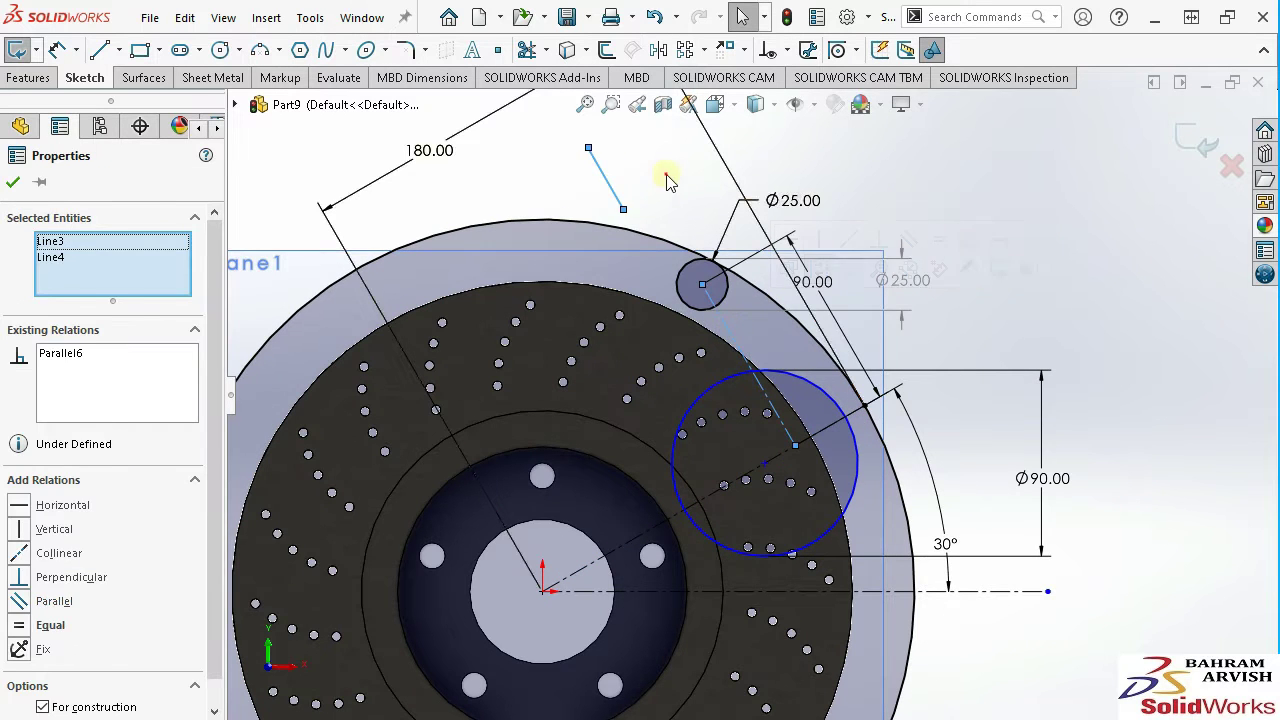
{"action": "left_click", "coordinate": [668, 180]}
Stretch the line toward the Ø90 circle and make it tangent to the Ø25 circle.
{"action": "left_click_drag", "start_coordinate": [623, 208], "coordinate": [695, 375]}
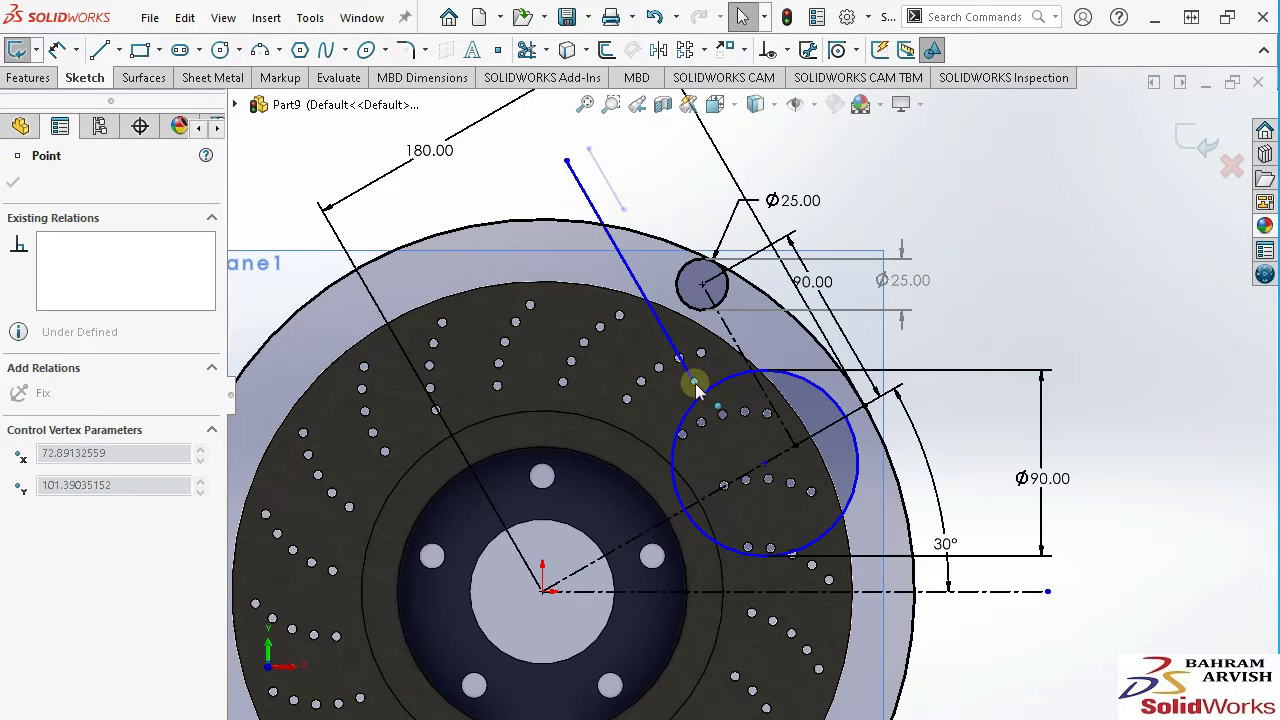
{"action": "left_click", "coordinate": [626, 258]}
{"action": "left_click", "coordinate": [686, 286], "text": "ctrl"}
{"action": "left_click", "coordinate": [736, 206]}
{"action": "left_click", "coordinate": [654, 170]}
Trim away the outer arc left of the Ø25 circle.
{"action": "left_click", "coordinate": [524, 50]}
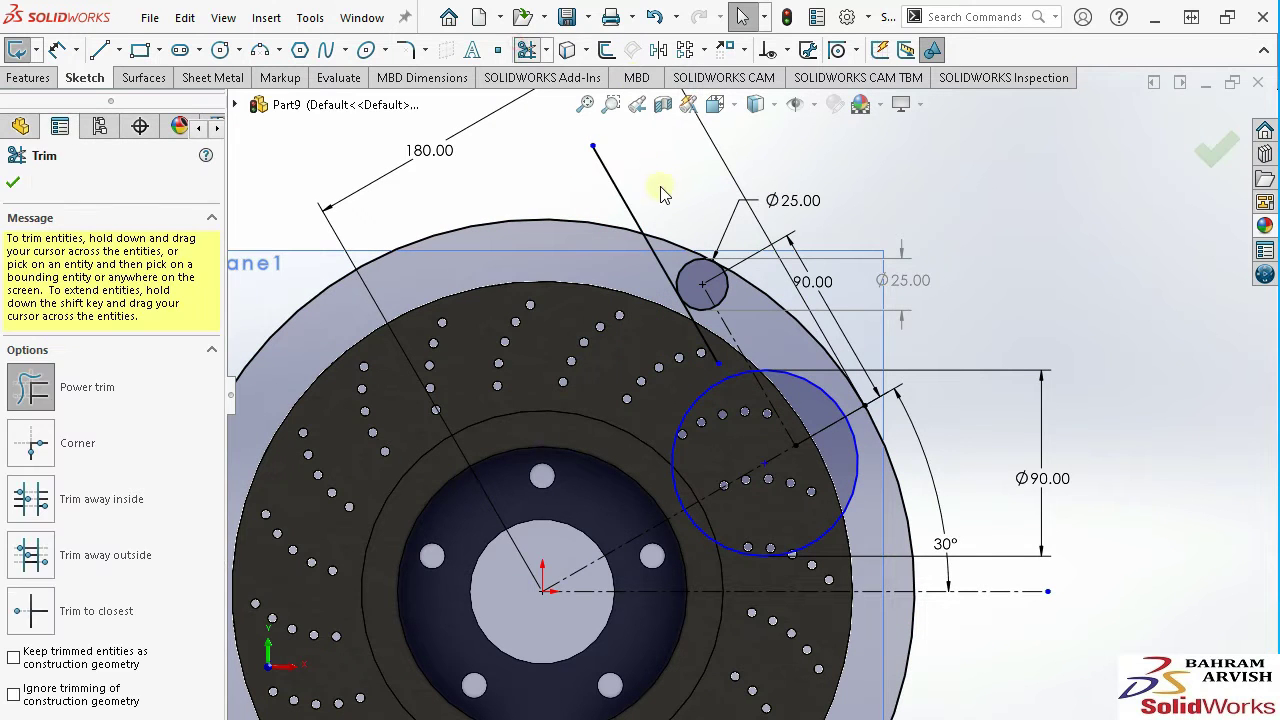
{"action": "scroll", "coordinate": [615, 248], "scroll_direction": "down", "scroll_amount": 2}
{"action": "left_click_drag", "start_coordinate": [708, 244], "coordinate": [445, 178]}
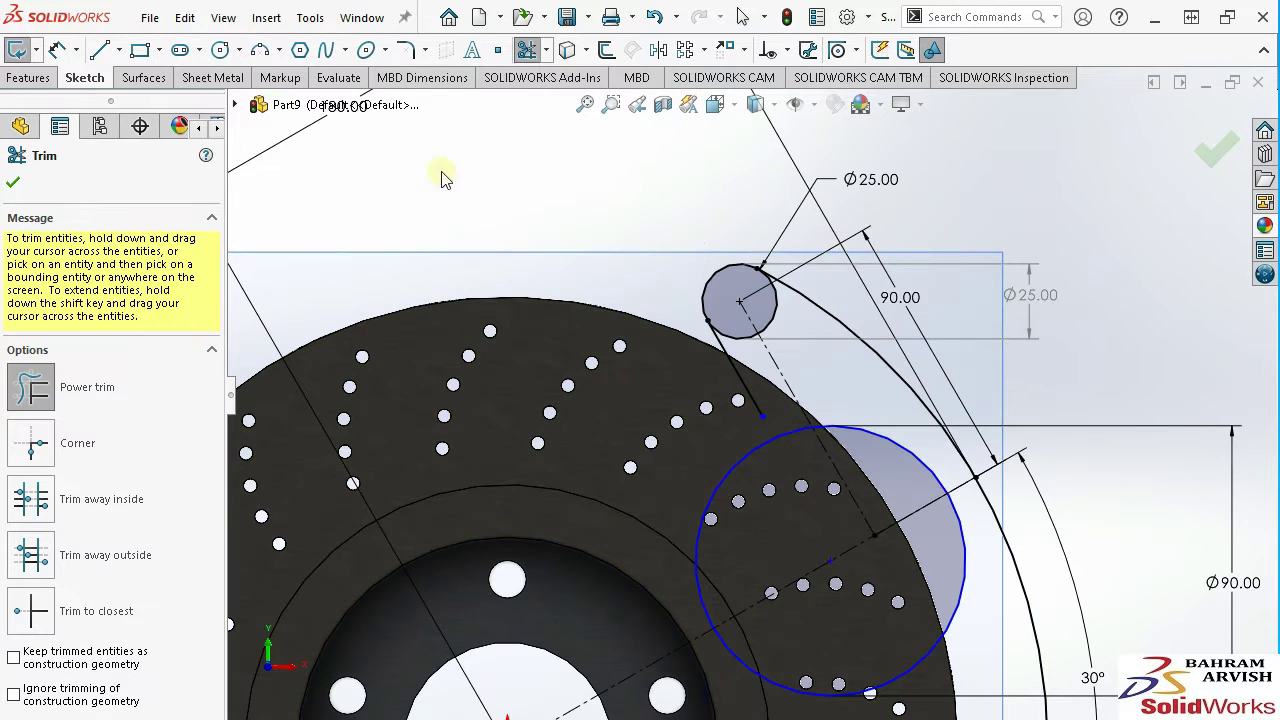
Dimension the slanted line to 20 mm.
{"action": "left_click", "coordinate": [54, 51]}
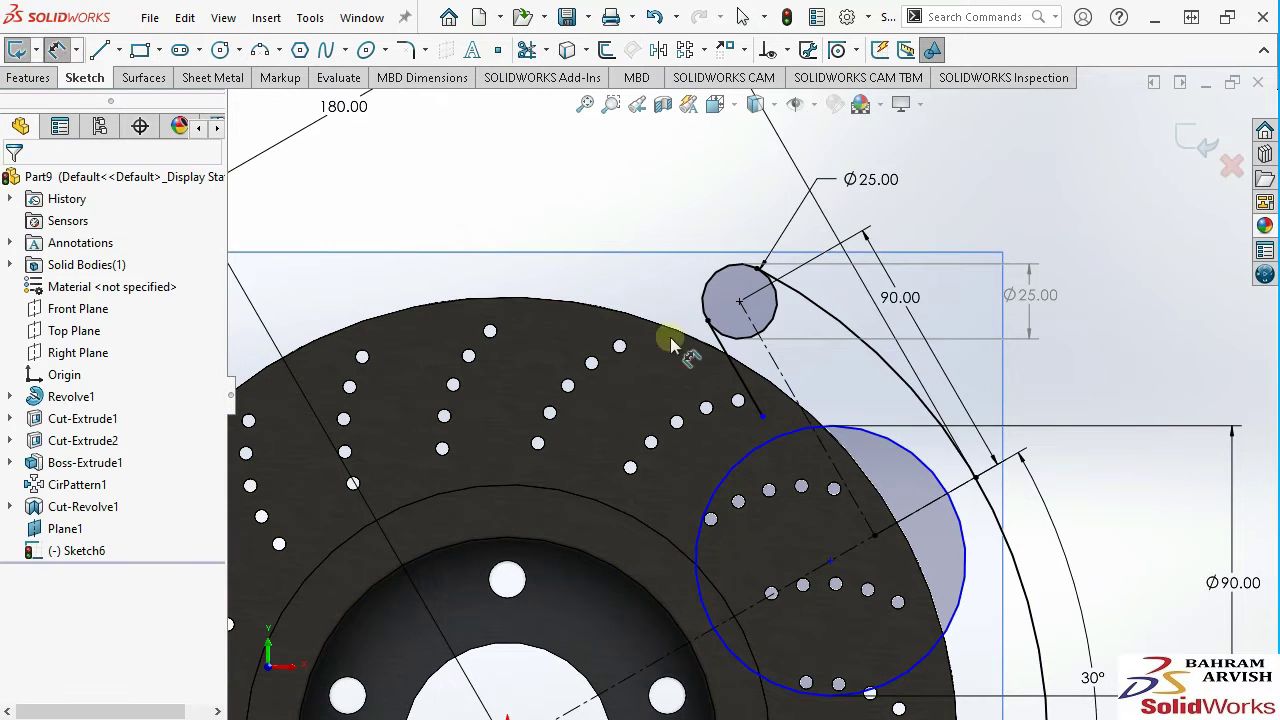
{"action": "left_click", "coordinate": [740, 370]}
{"action": "left_click", "coordinate": [830, 299]}
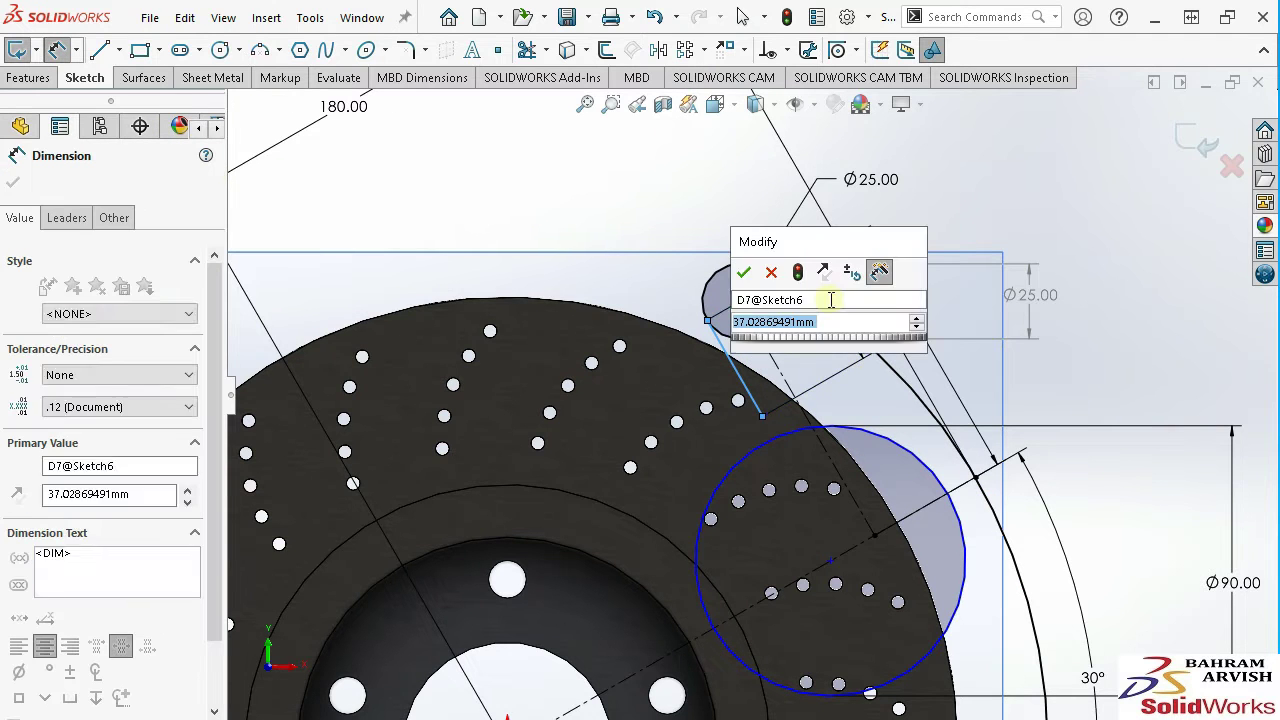
{"action": "type", "text": "20"}
{"action": "key", "text": "Return"}
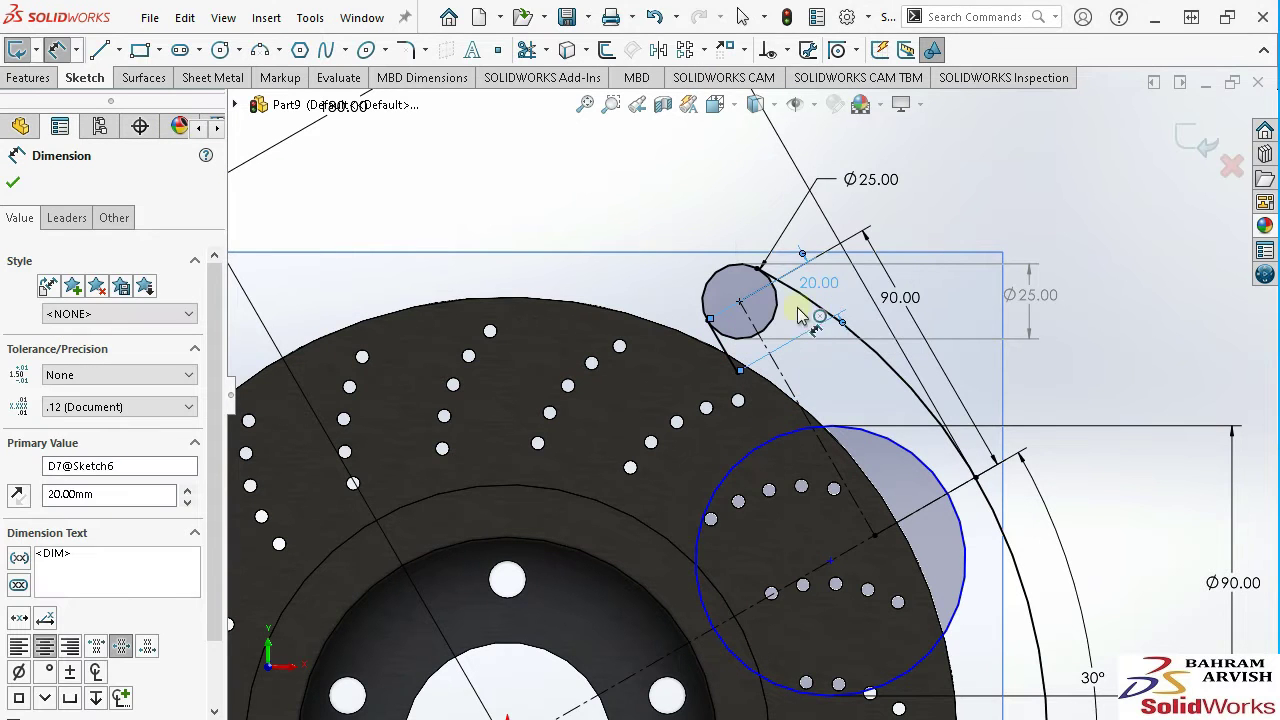
{"action": "scroll", "coordinate": [720, 445], "scroll_direction": "down", "scroll_amount": 3}
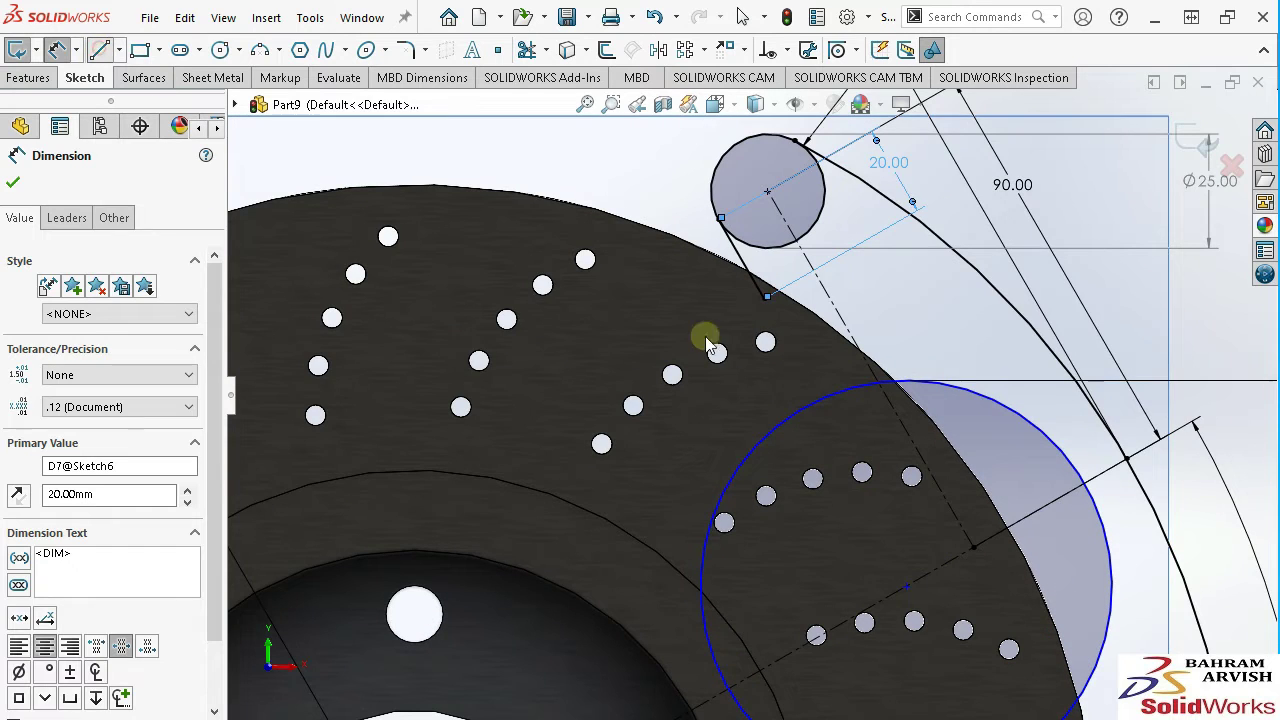
Draw a second line from the dimensioned endpoint inward toward the hub.
{"action": "key", "text": "l"}
{"action": "left_click", "coordinate": [766, 296]}
{"action": "scroll", "coordinate": [651, 530], "scroll_direction": "up", "scroll_amount": 2}
{"action": "left_click", "coordinate": [650, 582]}
{"action": "right_click", "coordinate": [650, 582]}
{"action": "left_click", "coordinate": [680, 560]}
{"action": "scroll", "coordinate": [680, 560], "scroll_direction": "up", "scroll_amount": 3}
{"action": "scroll", "coordinate": [752, 468], "scroll_direction": "down", "scroll_amount": 3}
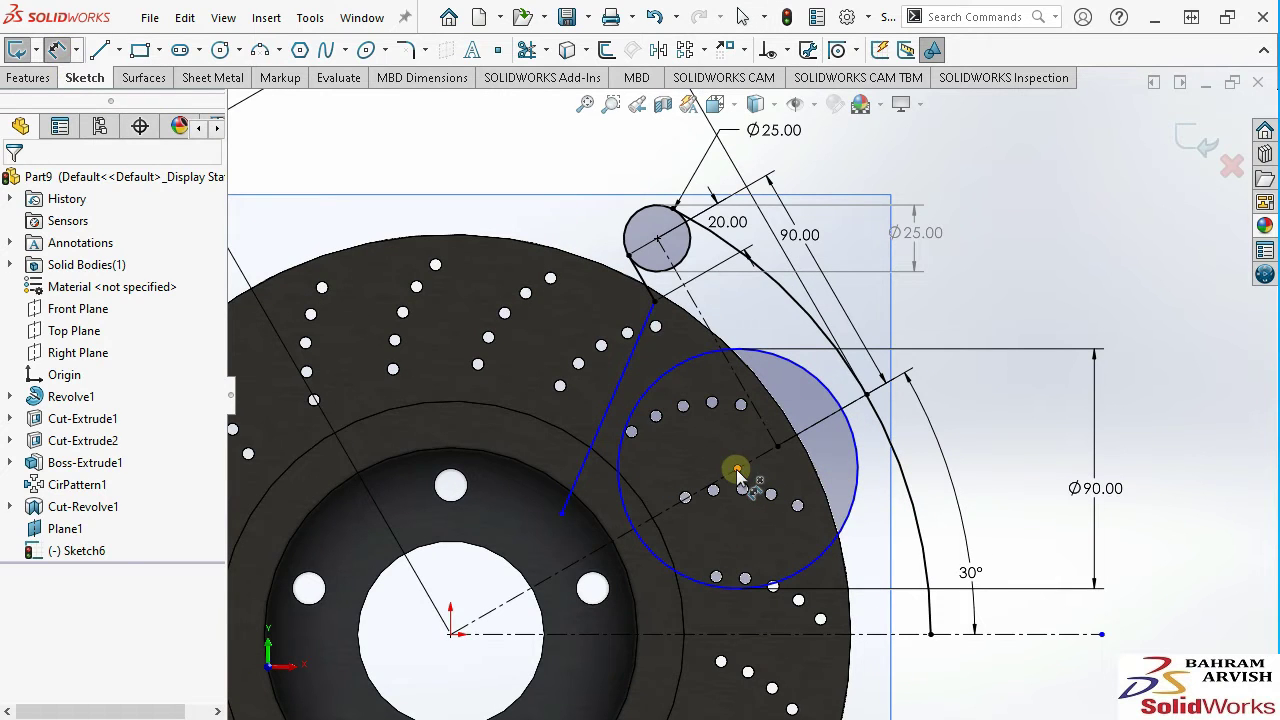
Dimension 50 mm from the Ø90 circle's centre to the outer arc's endpoint.
{"action": "left_click", "coordinate": [737, 470]}
{"action": "left_click", "coordinate": [866, 394]}
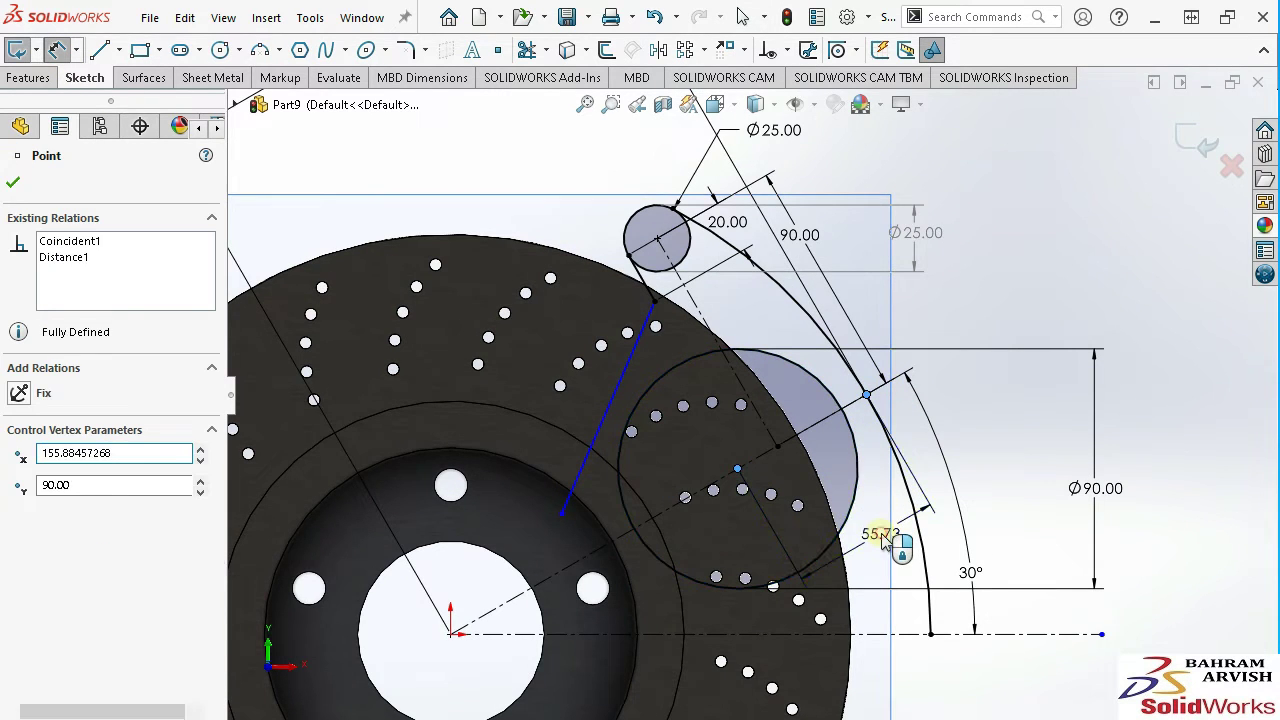
{"action": "left_click", "coordinate": [880, 535]}
{"action": "type", "text": "50"}
{"action": "key", "text": "Return"}
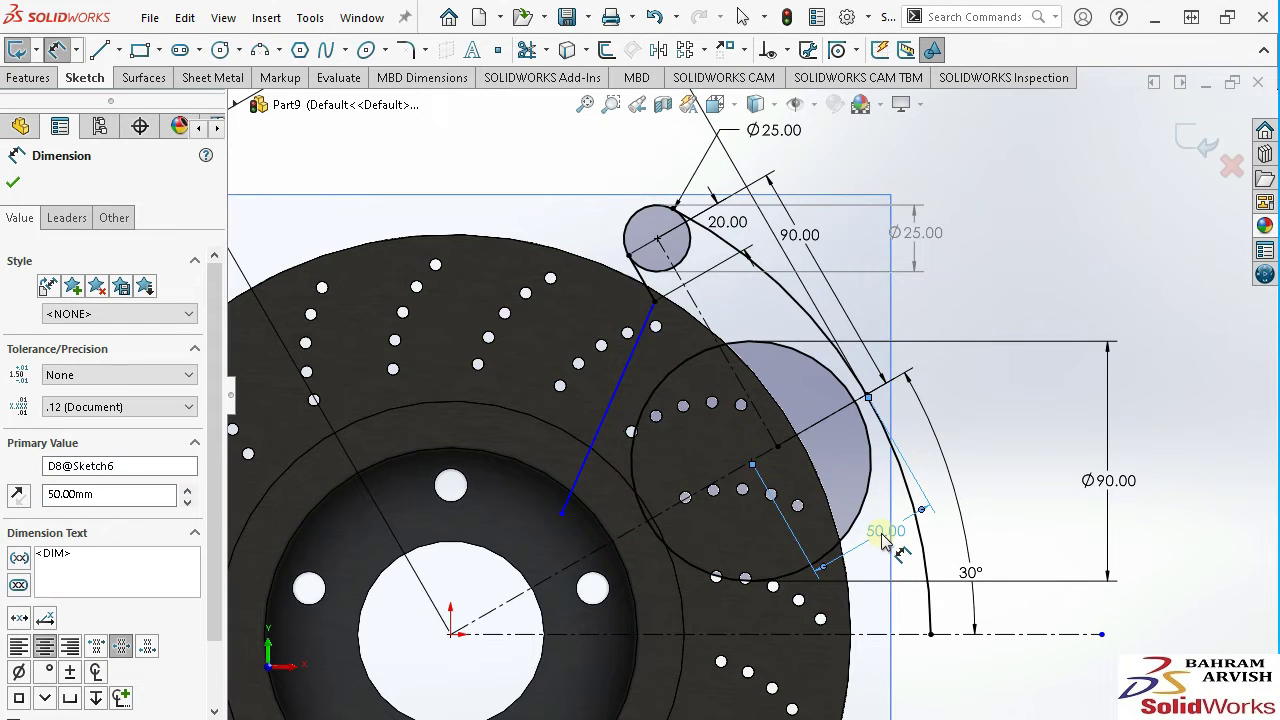
{"action": "right_click", "coordinate": [993, 285]}
{"action": "left_click", "coordinate": [1020, 346]}
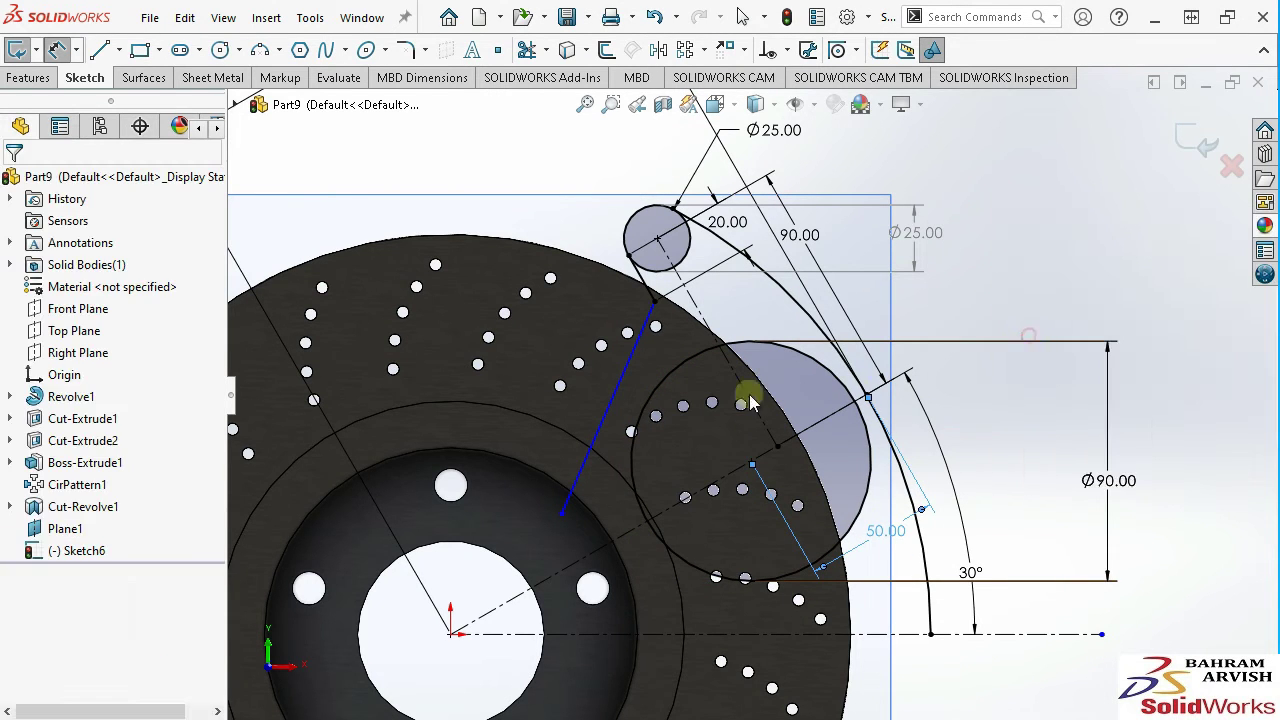
Make the new slanted line tangent to the Ø90 circle.
{"action": "left_click", "coordinate": [622, 383]}
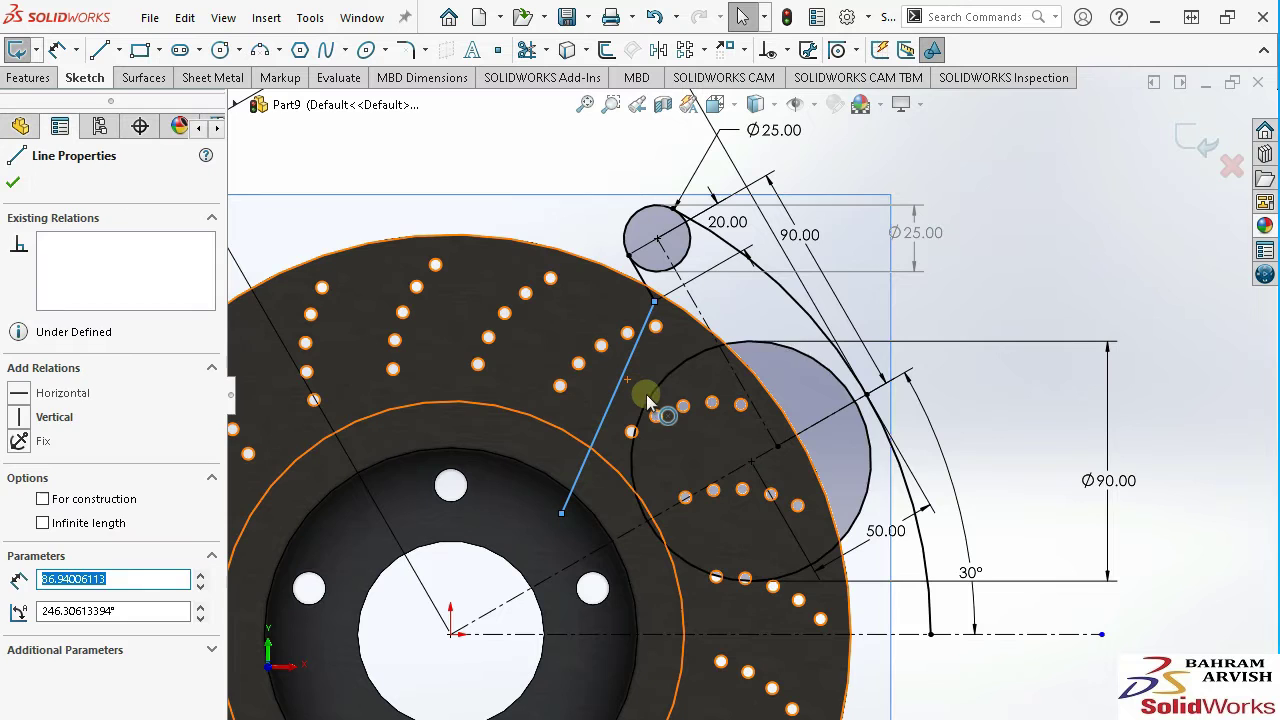
{"action": "left_click", "coordinate": [647, 395], "text": "ctrl"}
{"action": "left_click", "coordinate": [705, 307]}
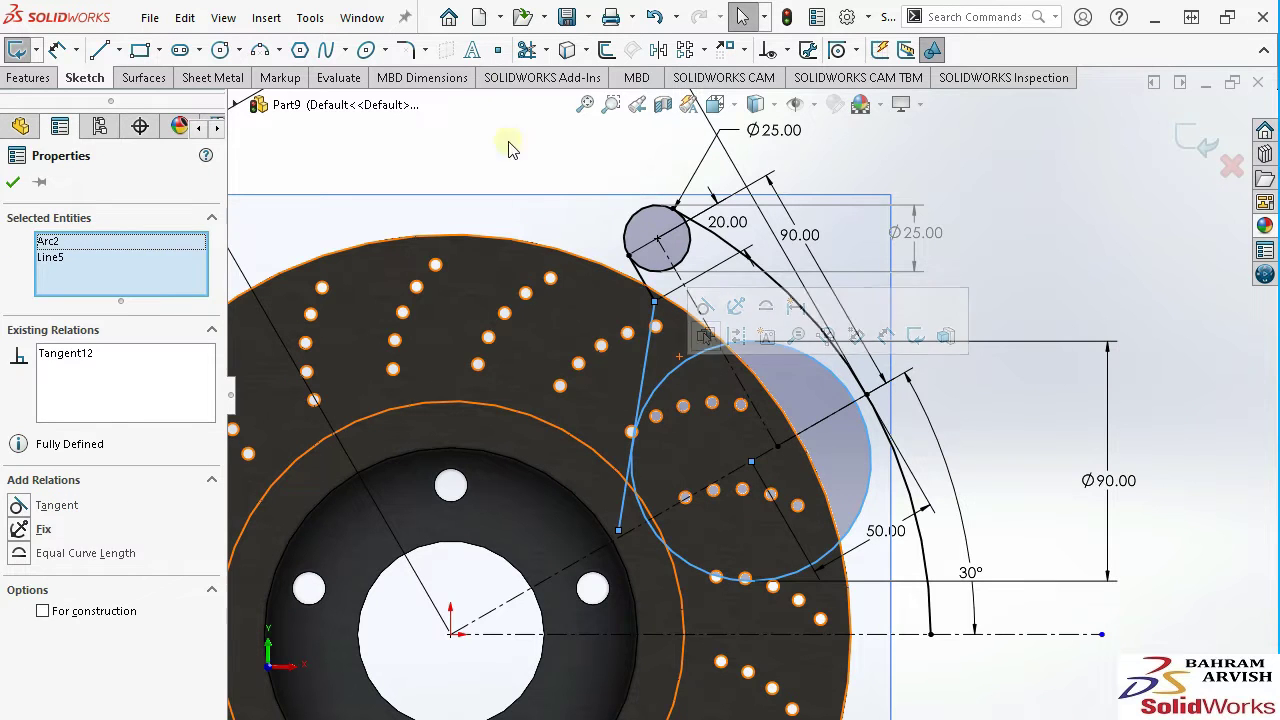
Trim the Ø90 circle's upper arc and the Ø25 arc between the tangent lines, then start Mirror Entities.
{"action": "key", "text": "t"}
{"action": "scroll", "coordinate": [604, 474], "scroll_direction": "down", "scroll_amount": 4}
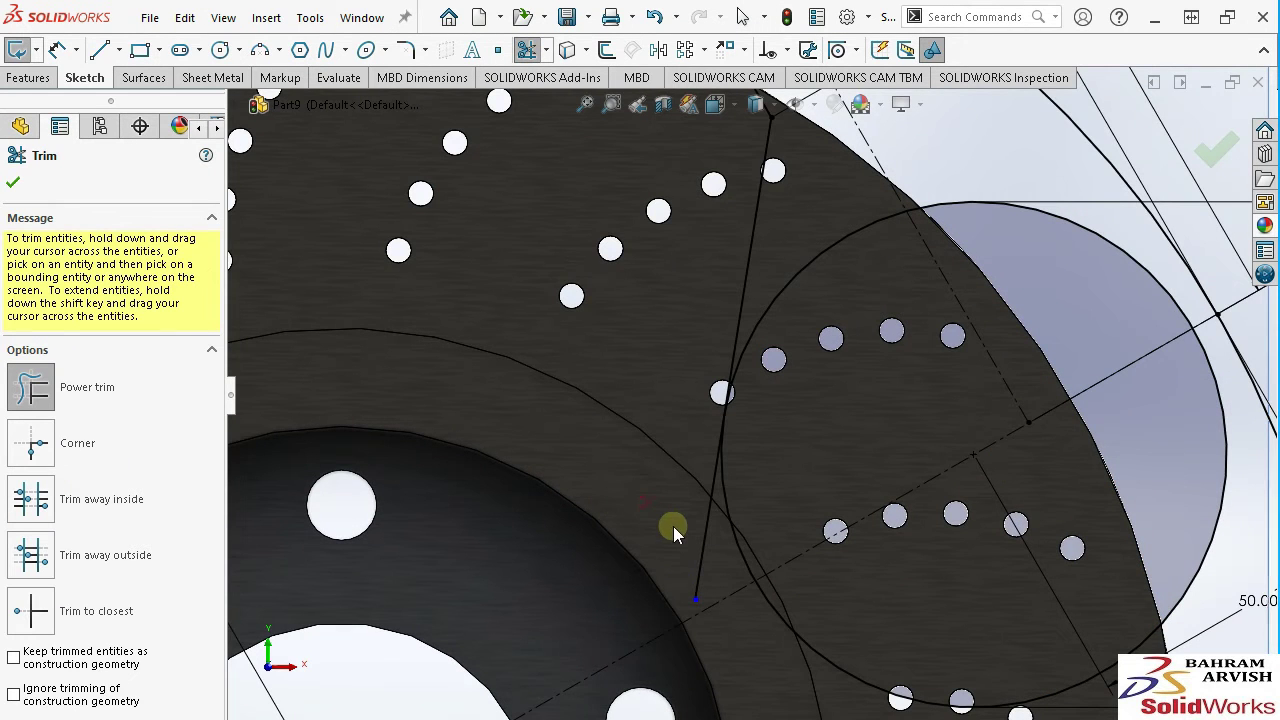
{"action": "scroll", "coordinate": [624, 473], "scroll_direction": "up", "scroll_amount": 5}
{"action": "scroll", "coordinate": [720, 400], "scroll_direction": "down", "scroll_amount": 2}
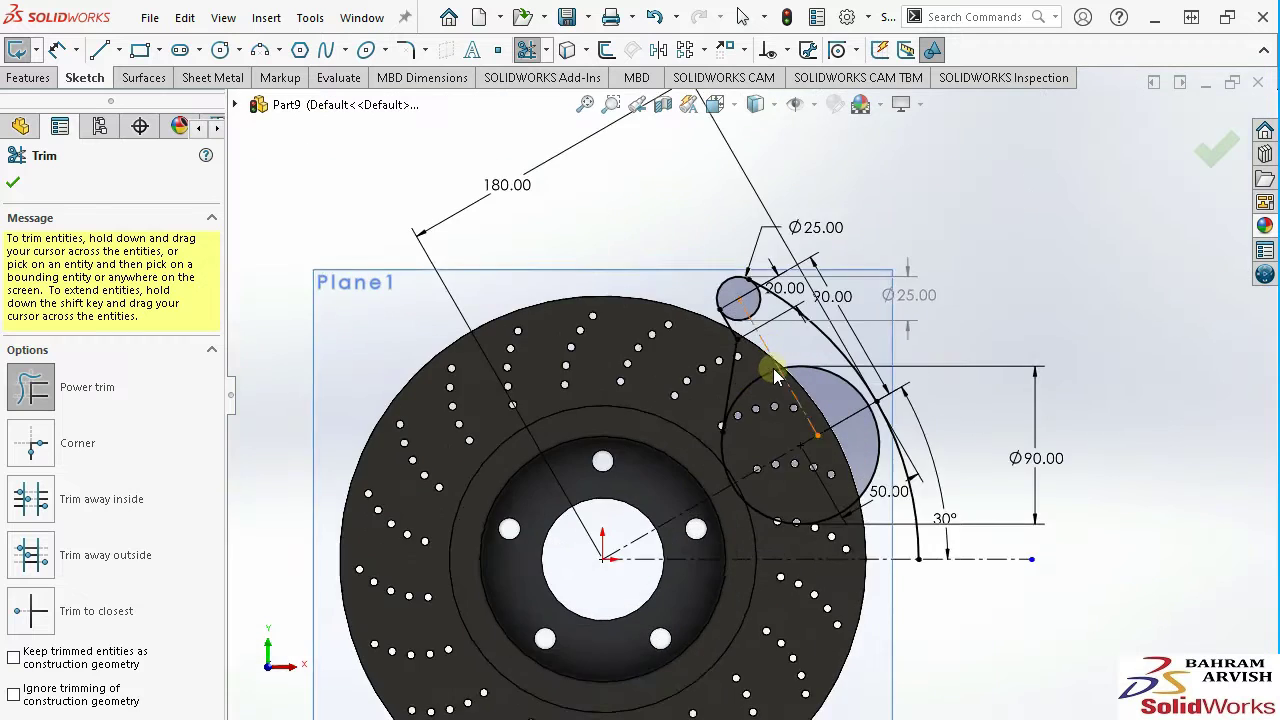
{"action": "scroll", "coordinate": [771, 363], "scroll_direction": "down", "scroll_amount": 2}
{"action": "scroll", "coordinate": [792, 349], "scroll_direction": "down", "scroll_amount": 1}
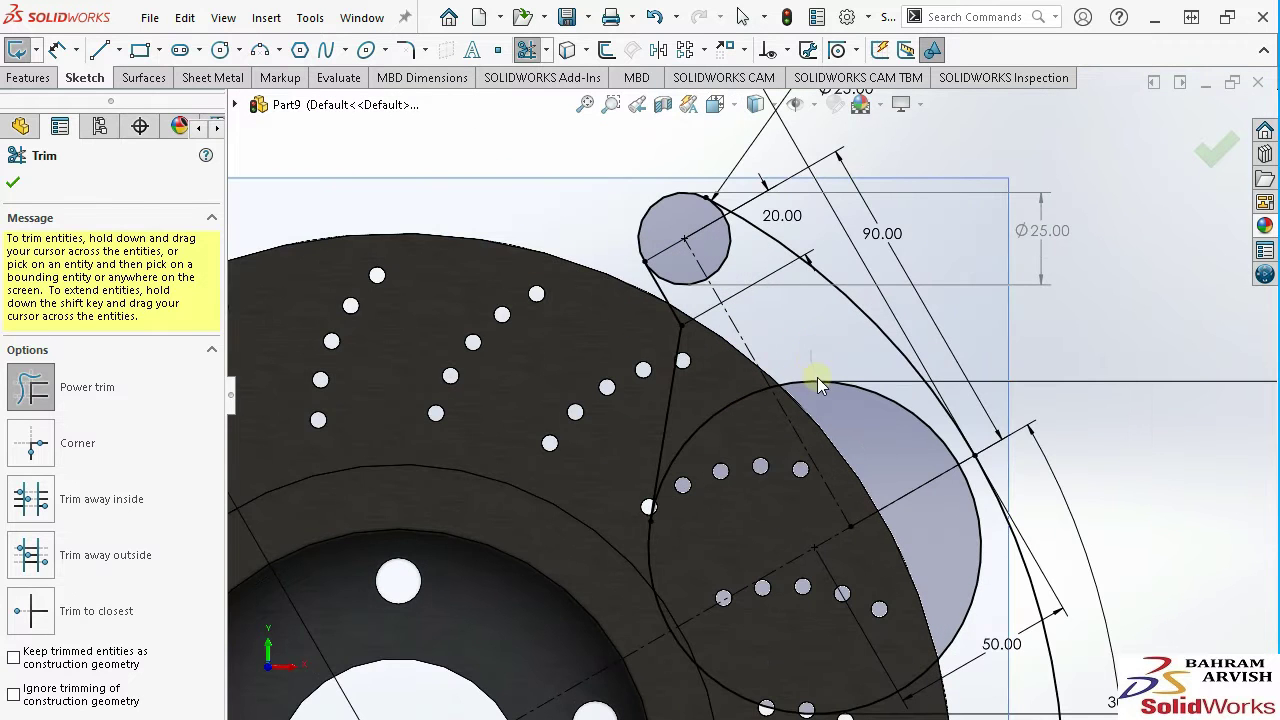
{"action": "left_click_drag", "start_coordinate": [817, 377], "coordinate": [827, 414]}
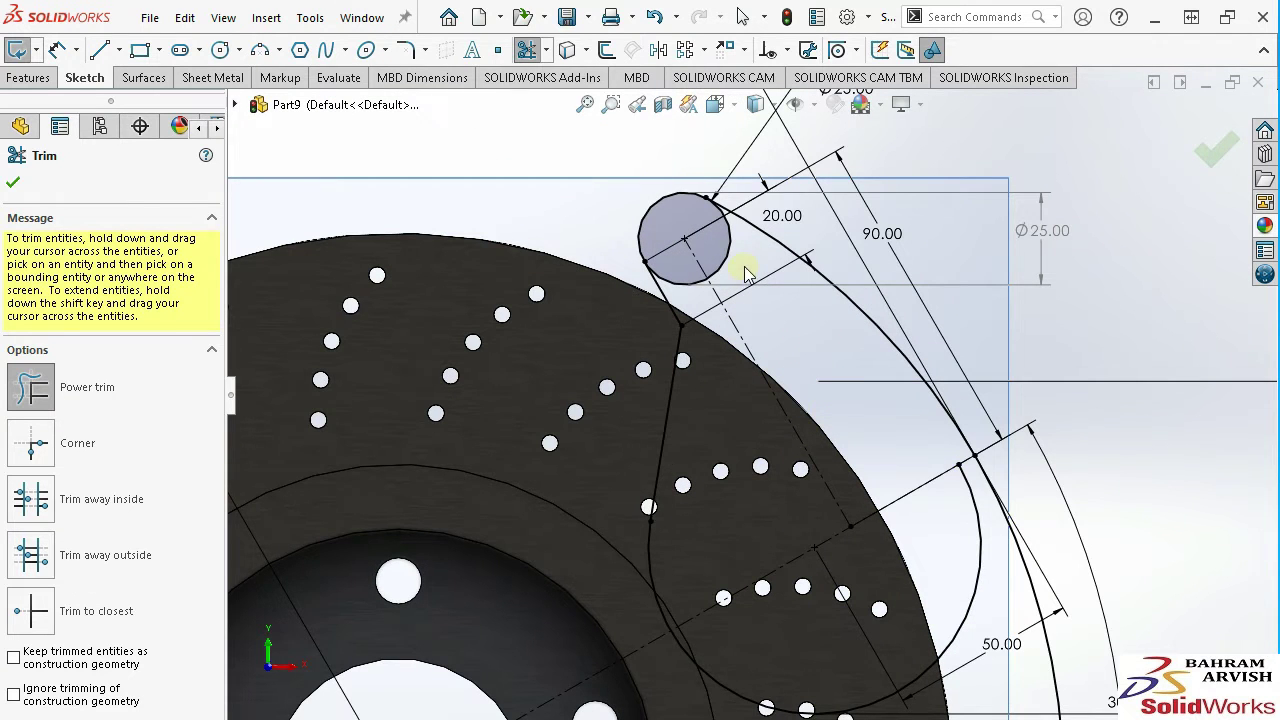
{"action": "left_click_drag", "start_coordinate": [743, 271], "coordinate": [720, 255]}
{"action": "scroll", "coordinate": [808, 515], "scroll_direction": "up", "scroll_amount": 2}
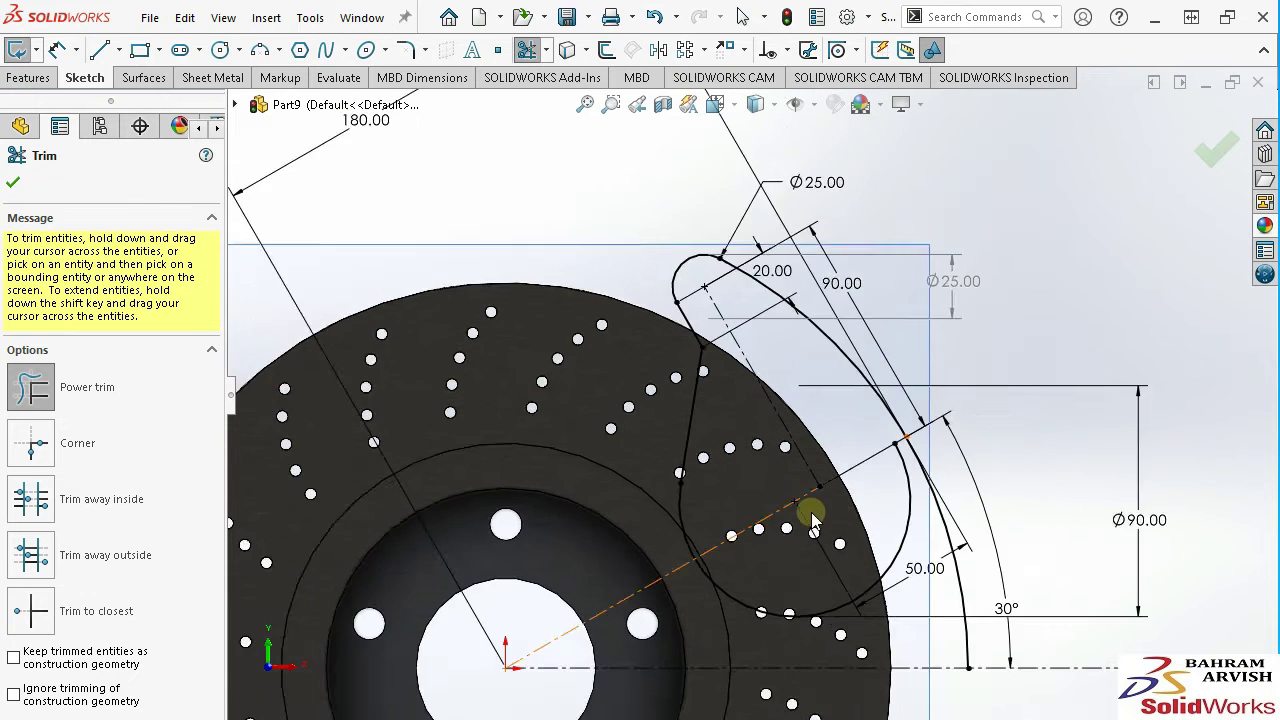
{"action": "scroll", "coordinate": [960, 528], "scroll_direction": "down", "scroll_amount": 1}
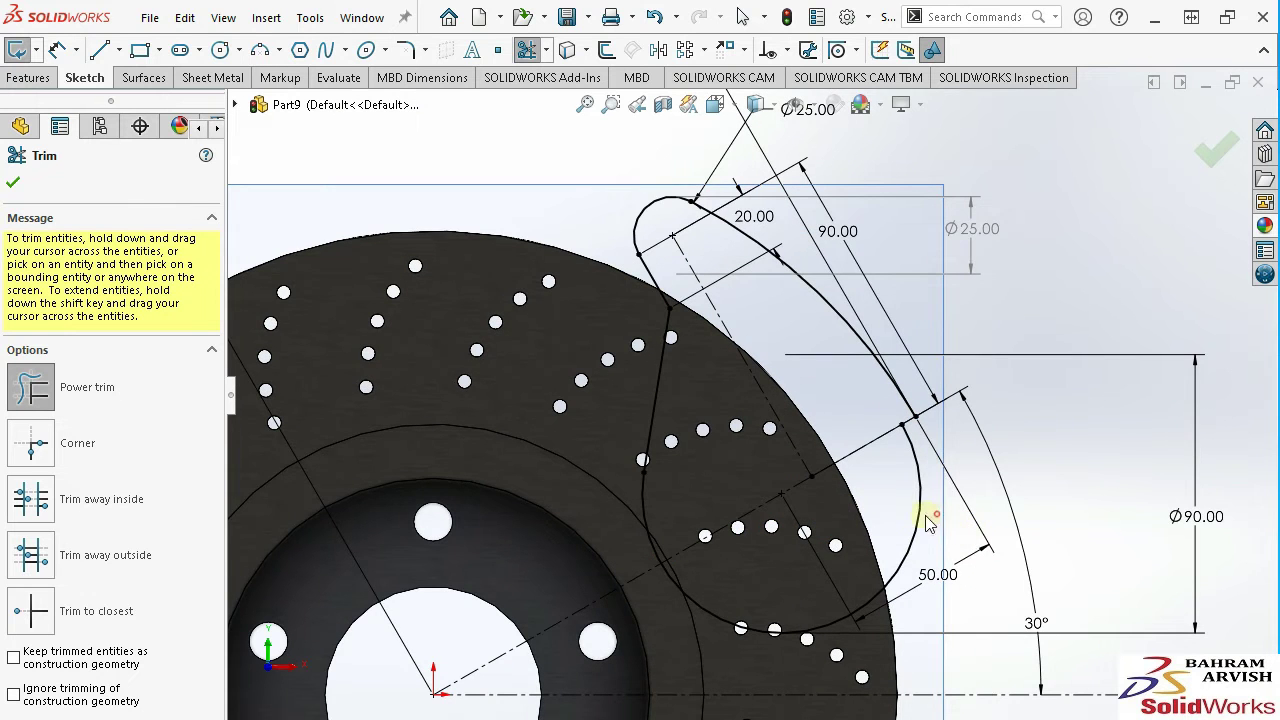
{"action": "scroll", "coordinate": [751, 397], "scroll_direction": "up", "scroll_amount": 2}
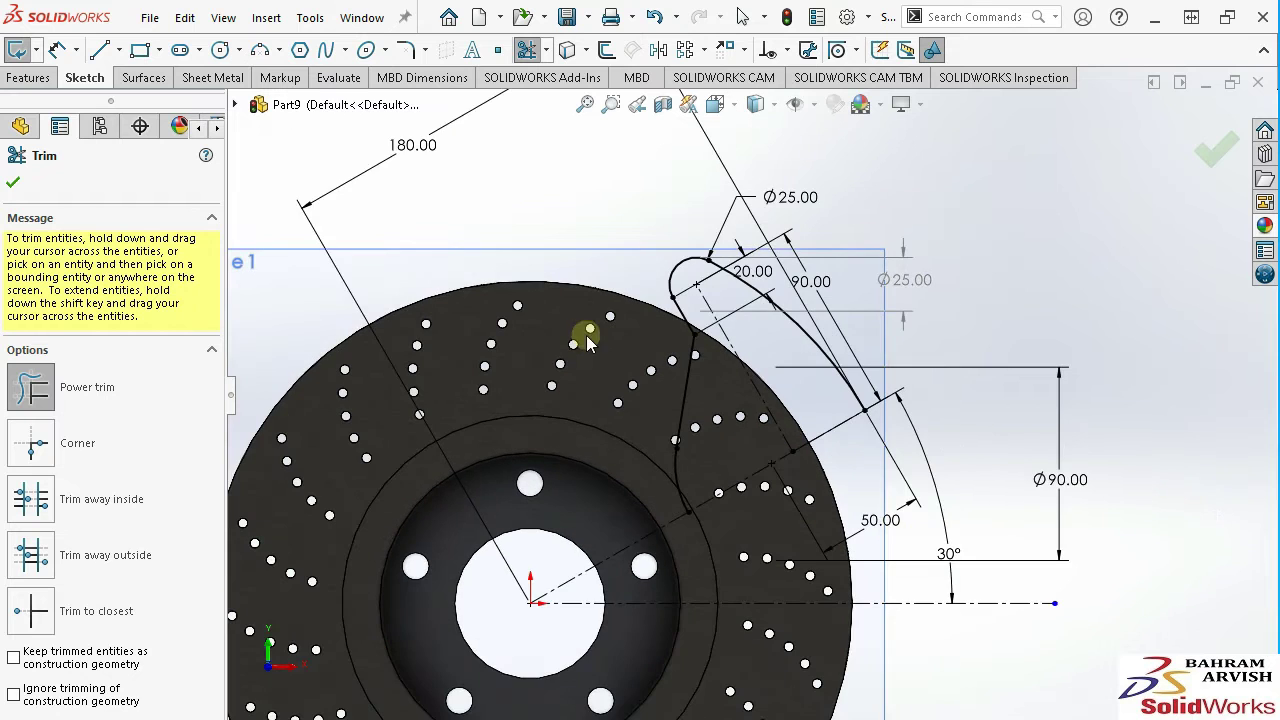
{"action": "left_click", "coordinate": [657, 50]}
Mirror the half caliper outline about the centreline to complete the shape.
{"action": "left_click_drag", "start_coordinate": [566, 175], "coordinate": [942, 610]}
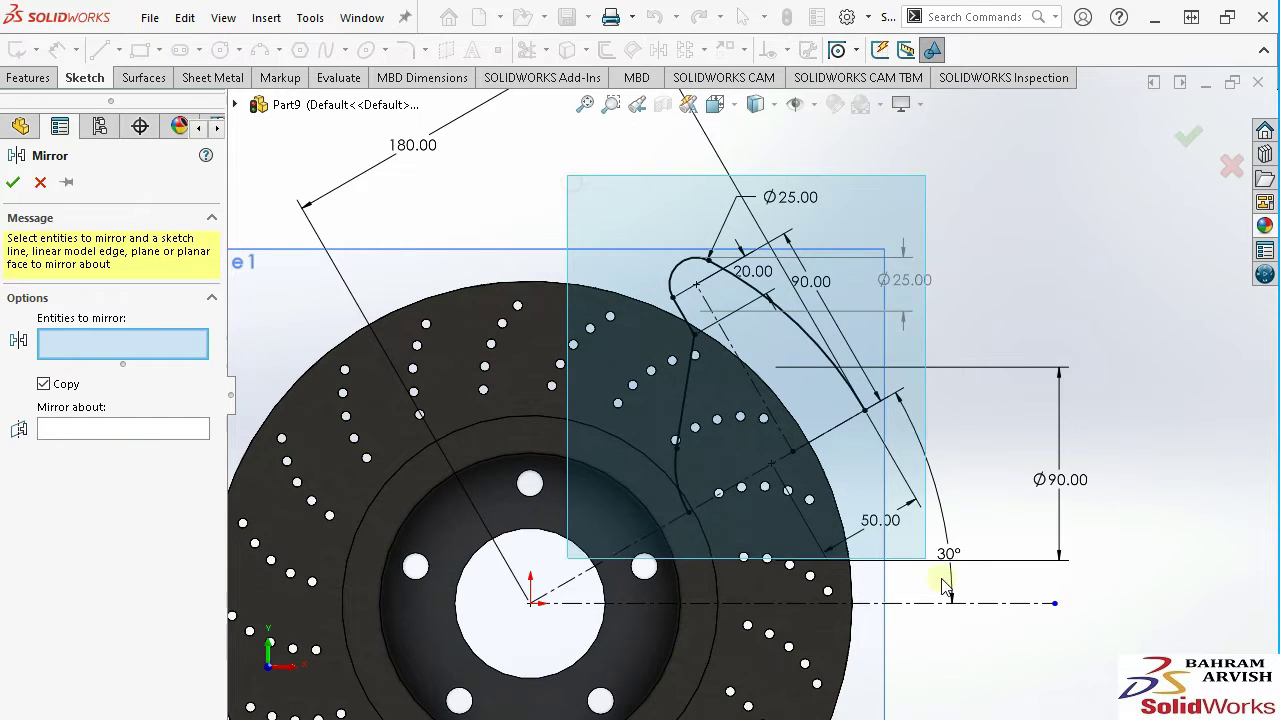
{"action": "left_click", "coordinate": [193, 512]}
{"action": "left_click", "coordinate": [742, 490]}
{"action": "key", "text": "Return"}
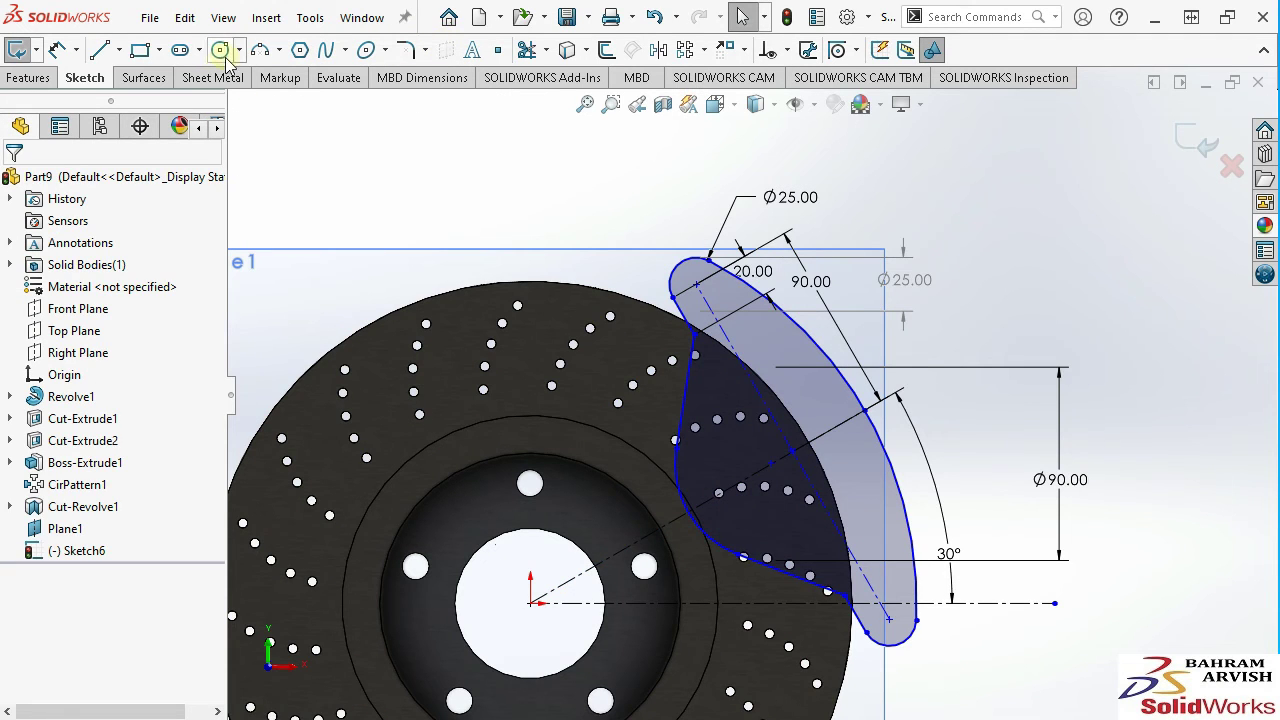
Draw a circle at the slot's upper end and dimension it to 12.5 mm diameter.
{"action": "left_click", "coordinate": [220, 50]}
{"action": "scroll", "coordinate": [694, 271], "scroll_direction": "down", "scroll_amount": 3}
{"action": "left_click", "coordinate": [690, 316]}
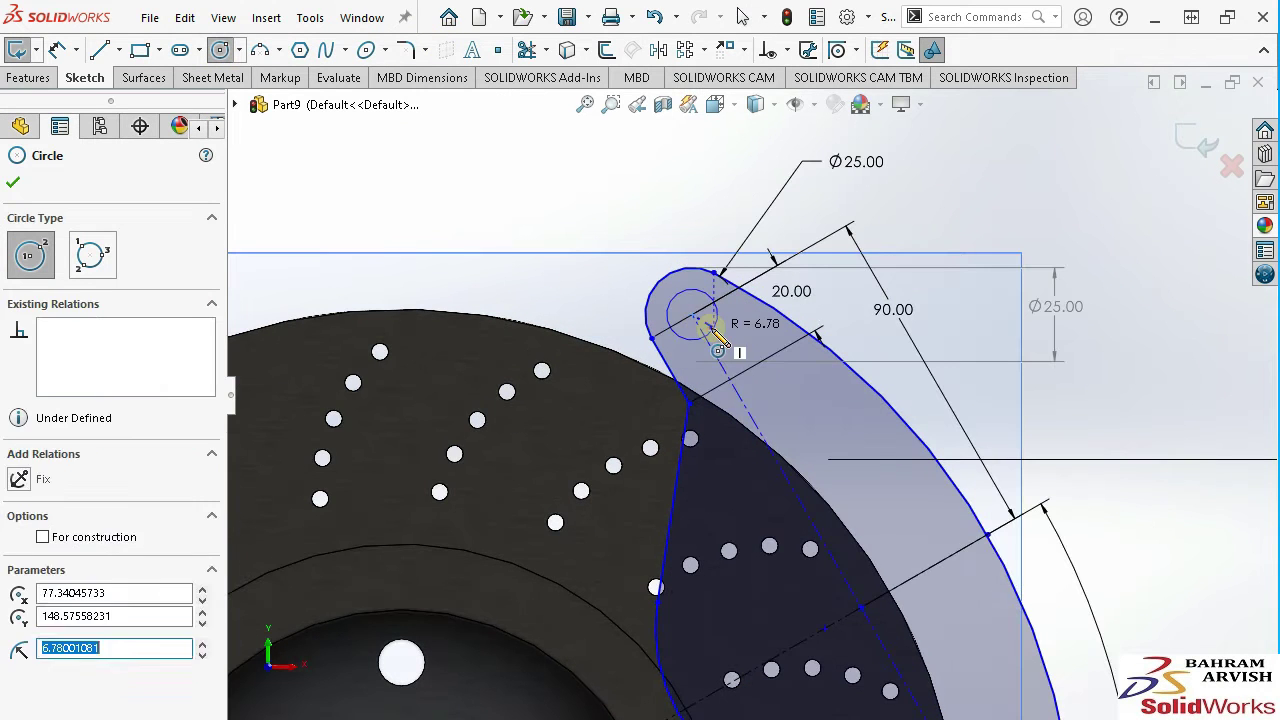
{"action": "left_click", "coordinate": [707, 327]}
{"action": "key", "text": "Escape"}
{"action": "left_click", "coordinate": [717, 348]}
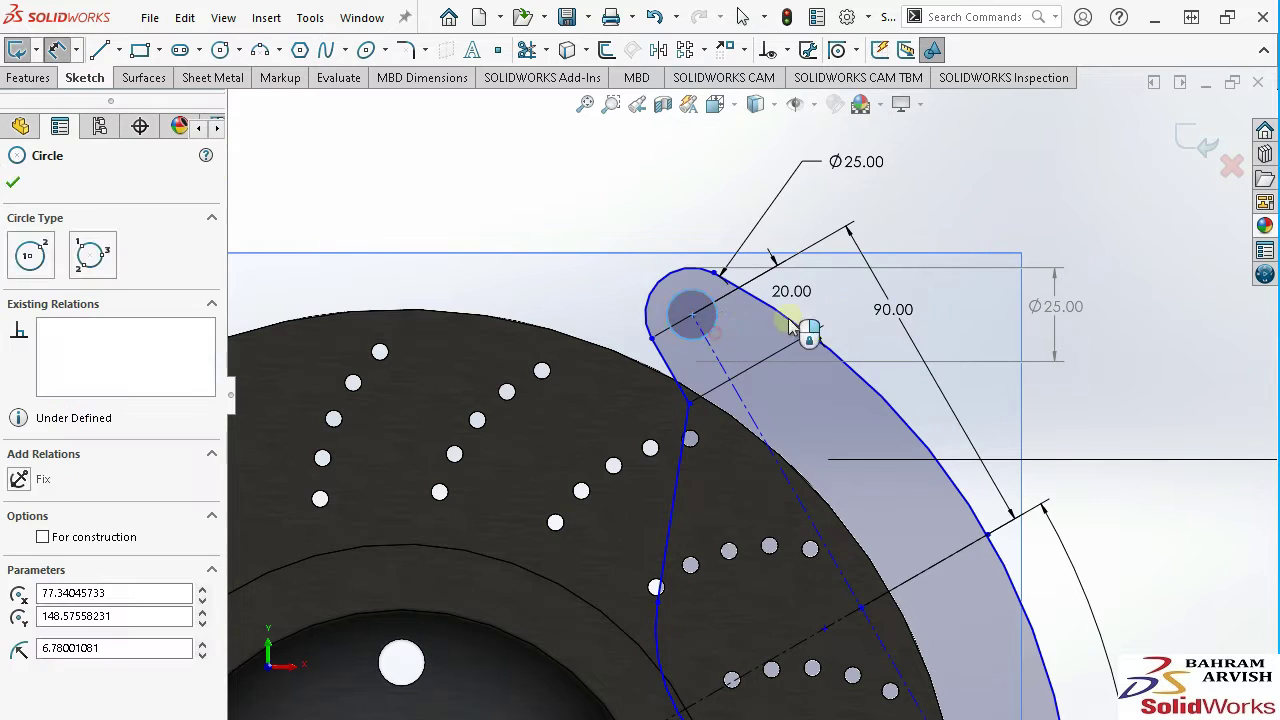
{"action": "left_click", "coordinate": [855, 308]}
{"action": "type", "text": "12.5"}
{"action": "key", "text": "Return"}
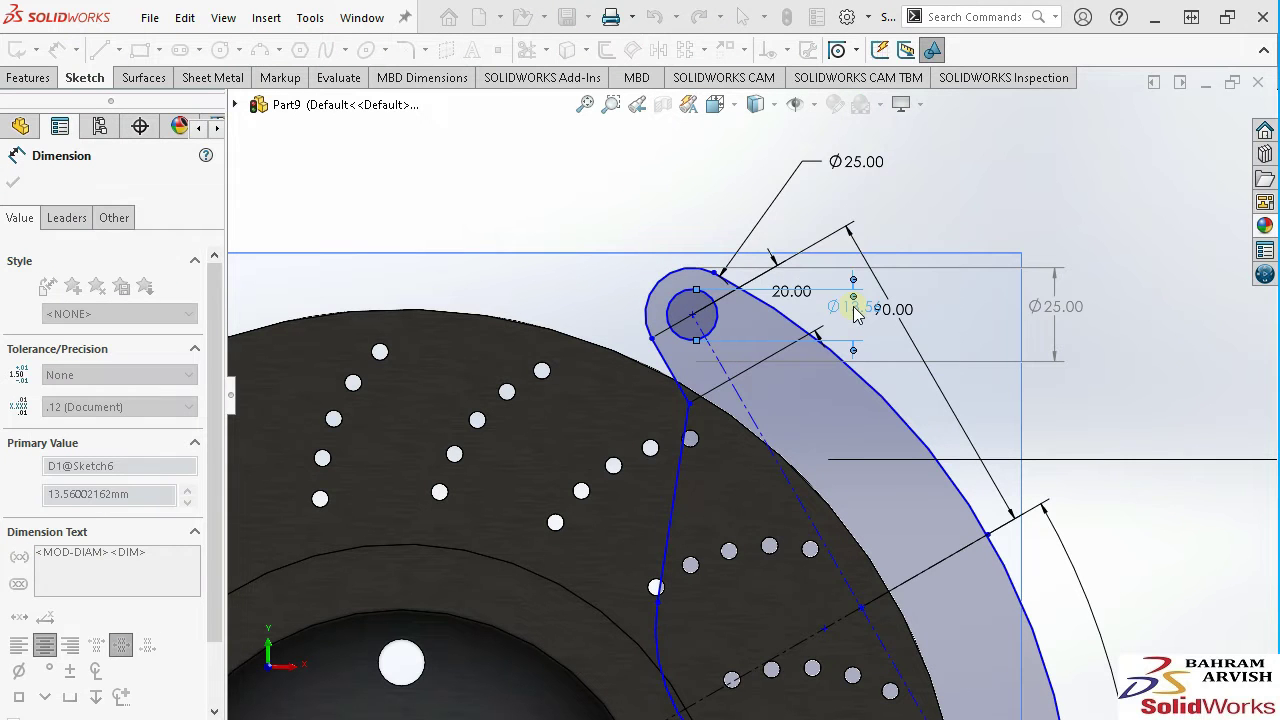
Draw a matching circle at the slot's lower end, dimensioned to 12.5 mm diameter.
{"action": "left_click", "coordinate": [220, 50]}
{"action": "scroll", "coordinate": [886, 571], "scroll_direction": "up", "scroll_amount": 3}
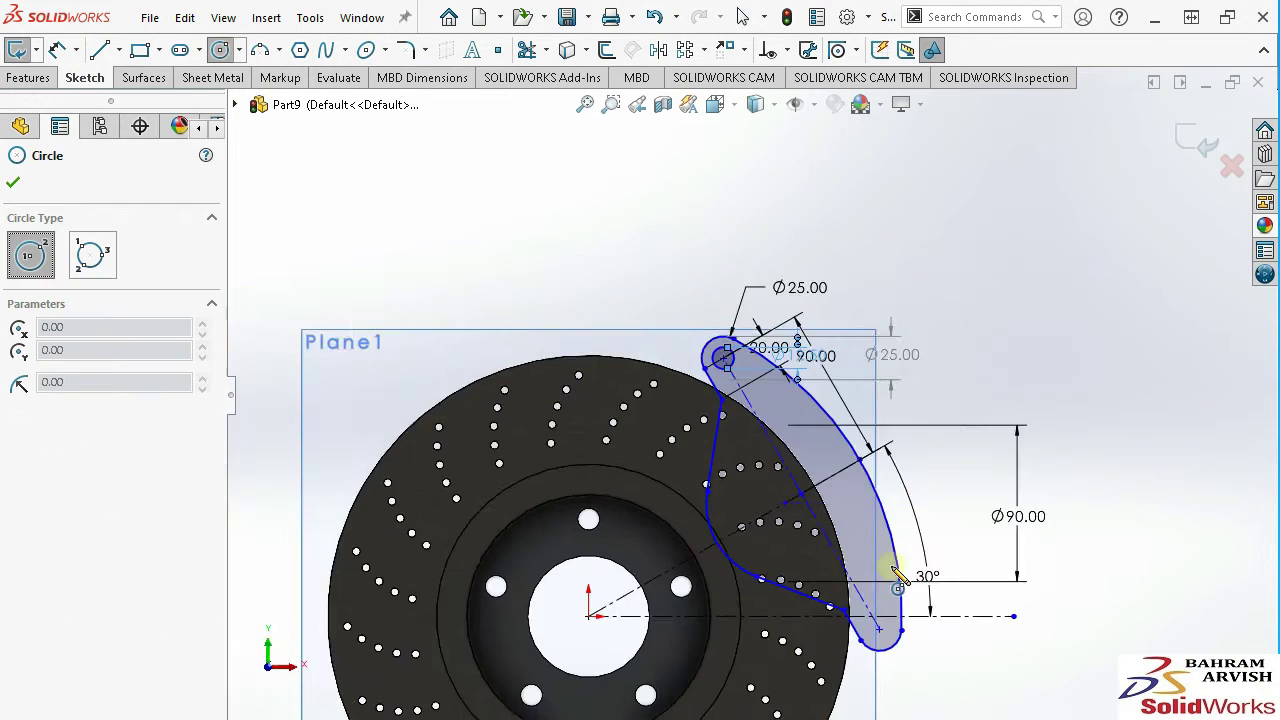
{"action": "scroll", "coordinate": [868, 645], "scroll_direction": "down", "scroll_amount": 3}
{"action": "left_click", "coordinate": [868, 632]}
{"action": "left_click", "coordinate": [870, 621]}
{"action": "right_click", "coordinate": [886, 520]}
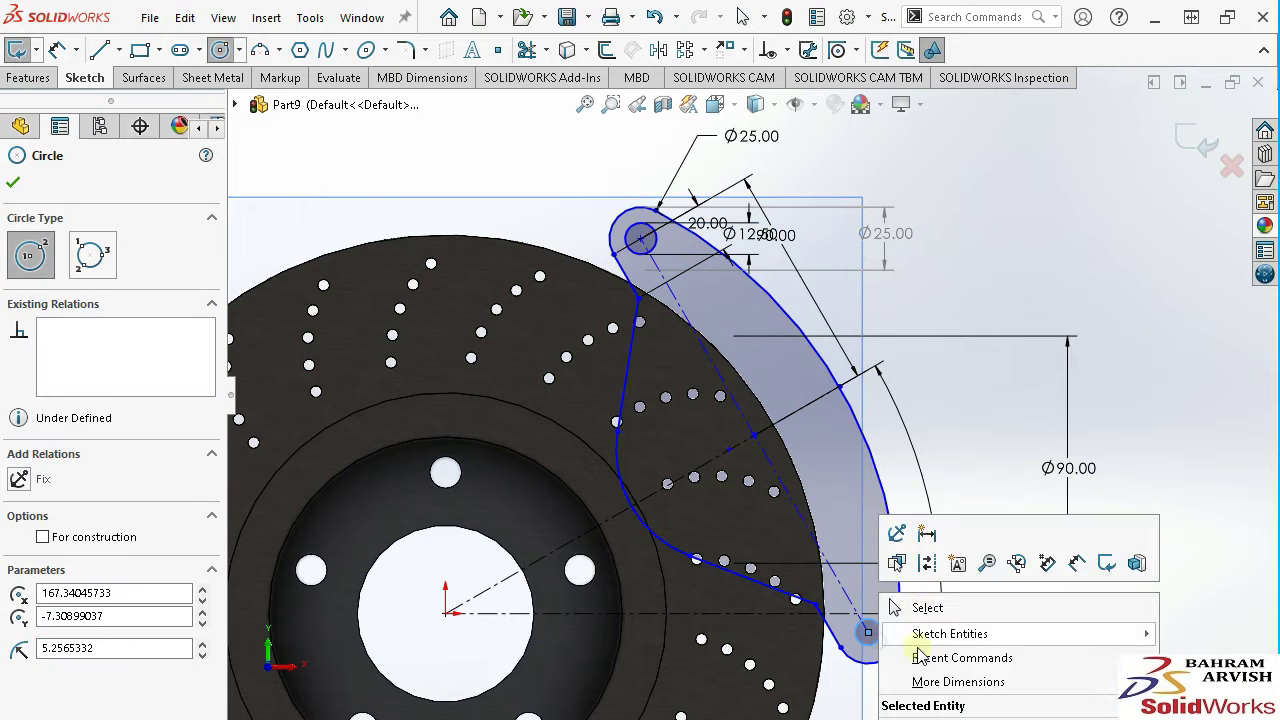
{"action": "left_click", "coordinate": [771, 523]}
{"action": "key", "text": "Escape"}
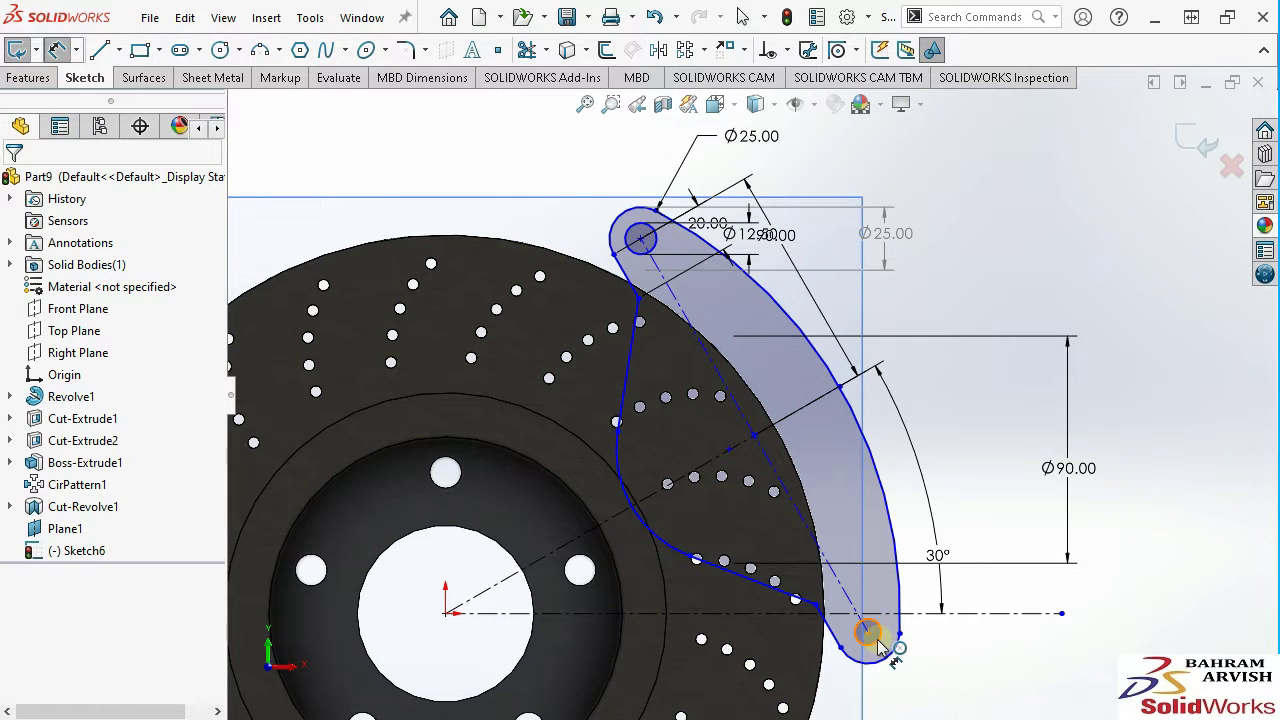
{"action": "left_click", "coordinate": [985, 668]}
{"action": "type", "text": "10.5"}
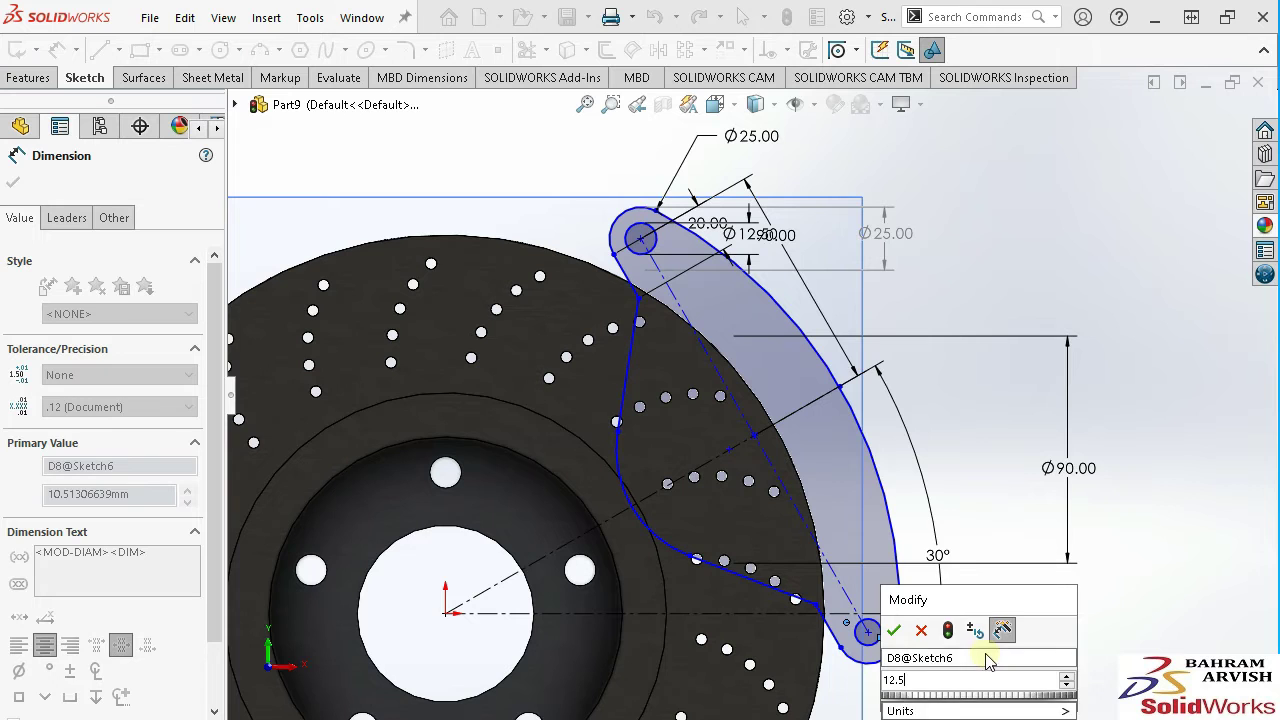
{"action": "key", "text": "Return"}
Start an Extruded Boss/Base from the caliper sketch.
{"action": "scroll", "coordinate": [733, 440], "scroll_direction": "up", "scroll_amount": 1}
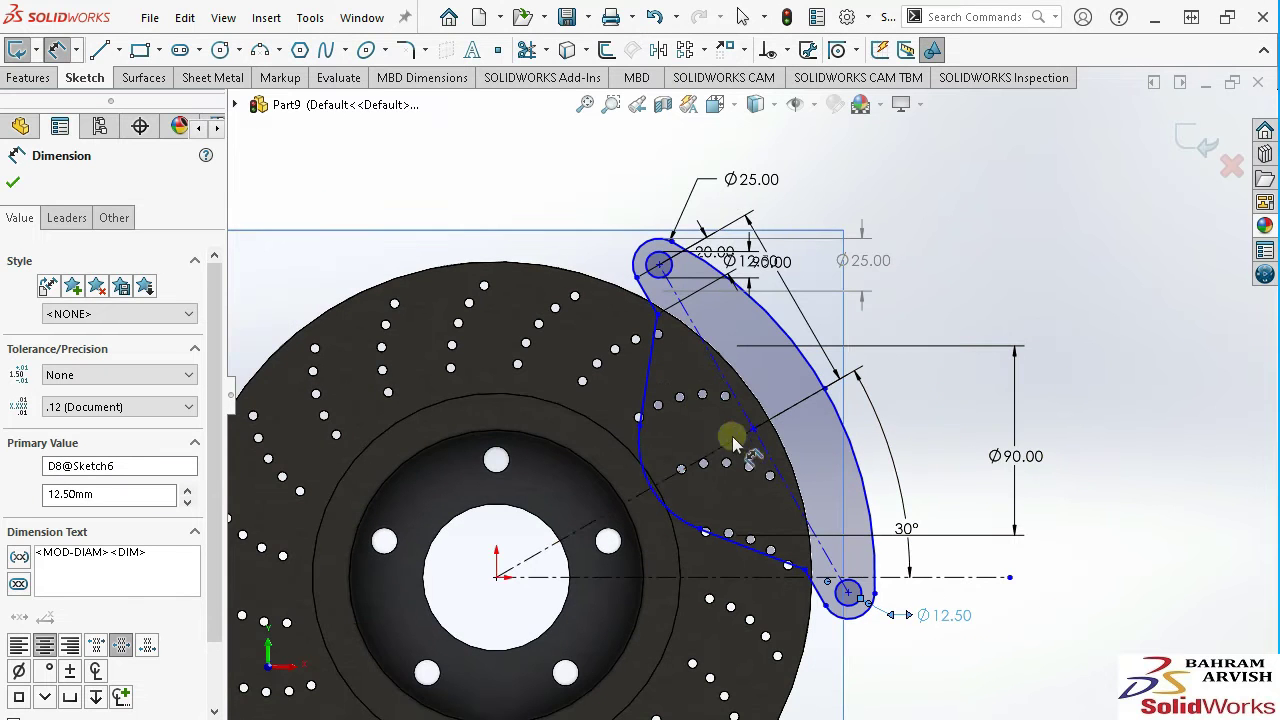
{"action": "left_click", "coordinate": [47, 80]}
{"action": "left_click", "coordinate": [18, 52]}
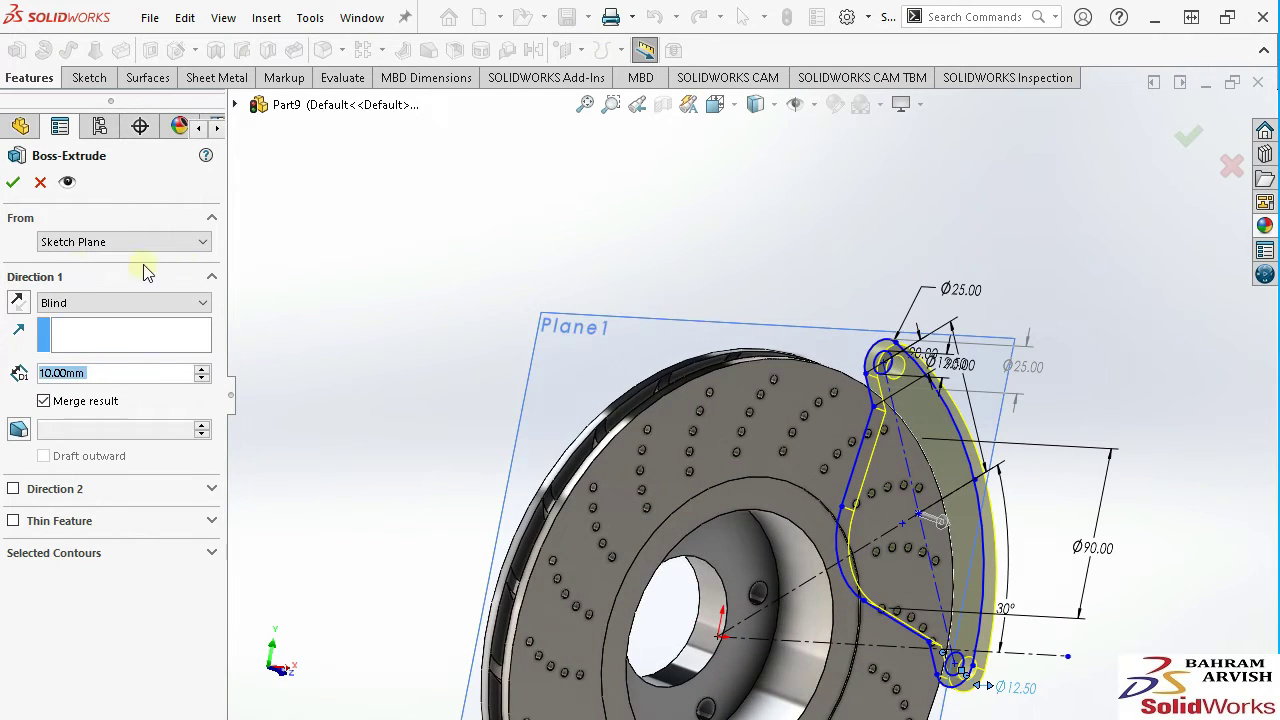
Extrude the caliper outline Mid Plane to a 100 mm depth.
{"action": "left_click", "coordinate": [80, 301]}
{"action": "left_click", "coordinate": [80, 403]}
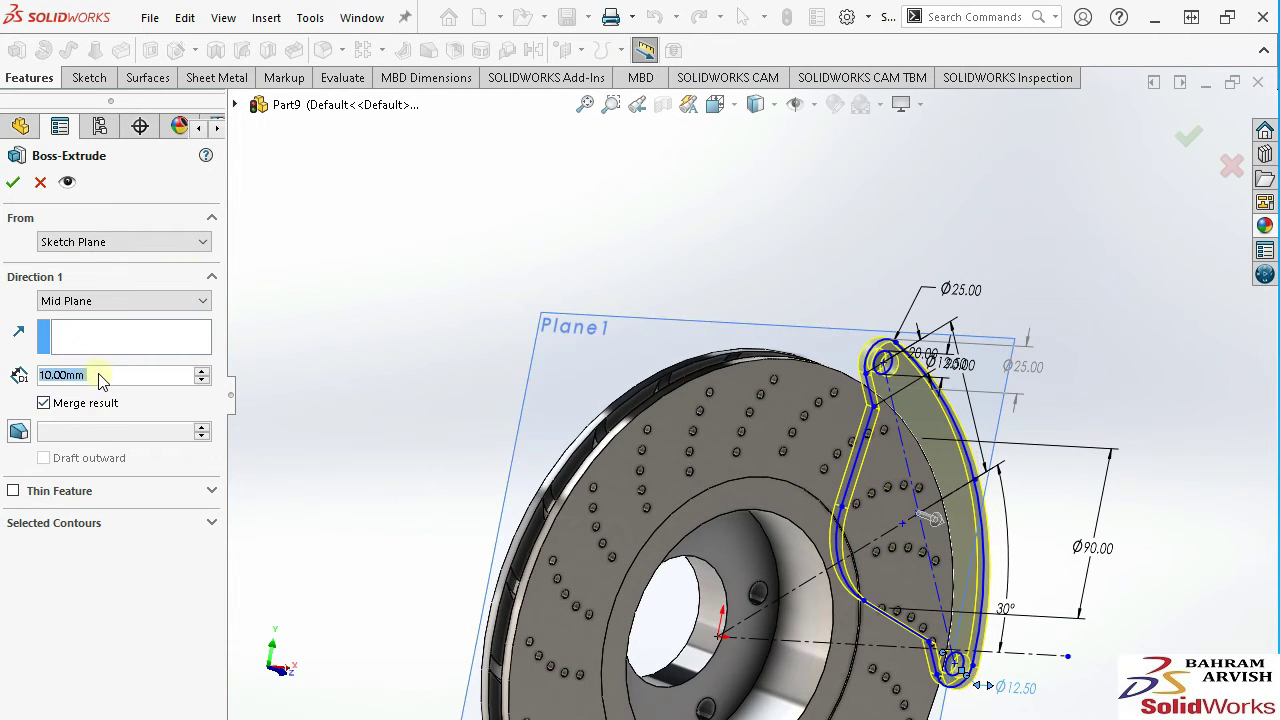
{"action": "type", "text": "10"}
{"action": "key", "text": "Return"}
{"action": "left_click", "coordinate": [1190, 137]}
Inspect the new caliper body and review its extrusion settings, leaving them unchanged.
{"action": "scroll", "coordinate": [983, 238], "scroll_direction": "up", "scroll_amount": 3}
{"action": "middle_click_drag", "start_coordinate": [949, 372], "coordinate": [946, 446]}
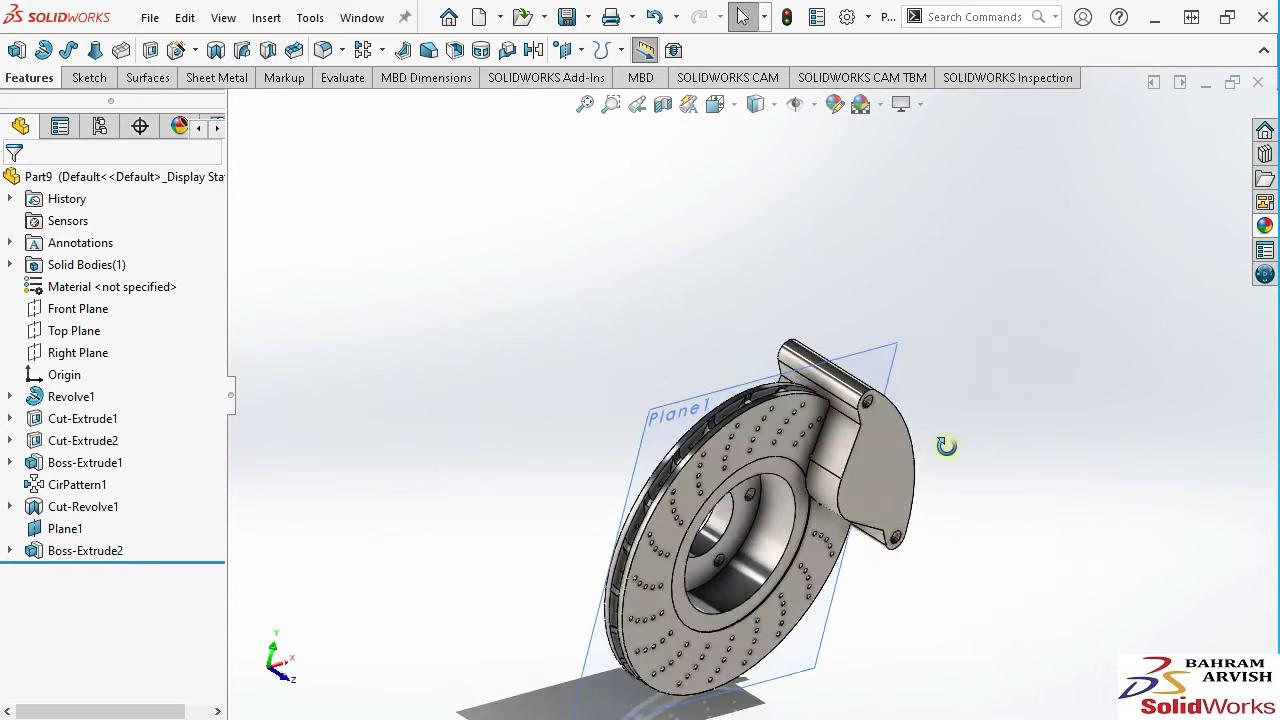
{"action": "left_click", "coordinate": [895, 440]}
{"action": "left_click", "coordinate": [950, 368]}
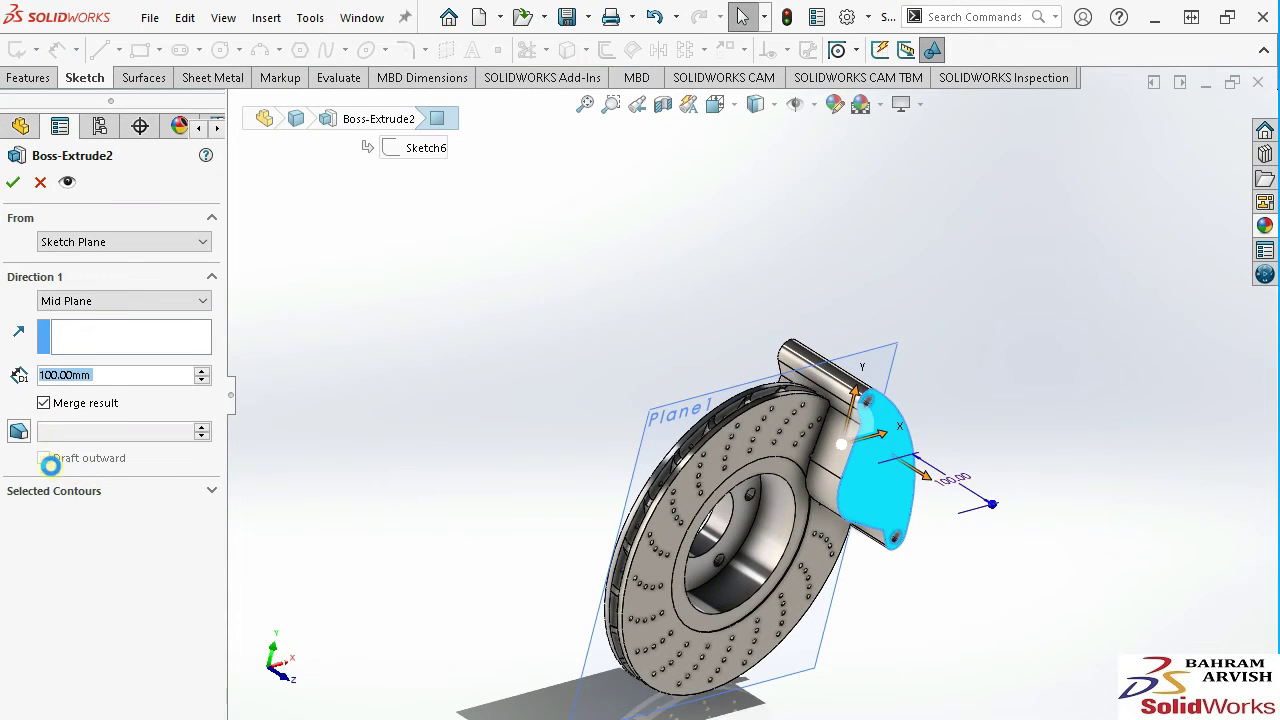
{"action": "key", "text": "Return"}
Begin a new sketch on Plane1.
{"action": "mouse_move", "coordinate": [780, 329]}
{"action": "middle_mouse_down"}
{"action": "mouse_move", "coordinate": [857, 414]}
{"action": "mouse_move", "coordinate": [795, 368]}
{"action": "middle_mouse_up"}
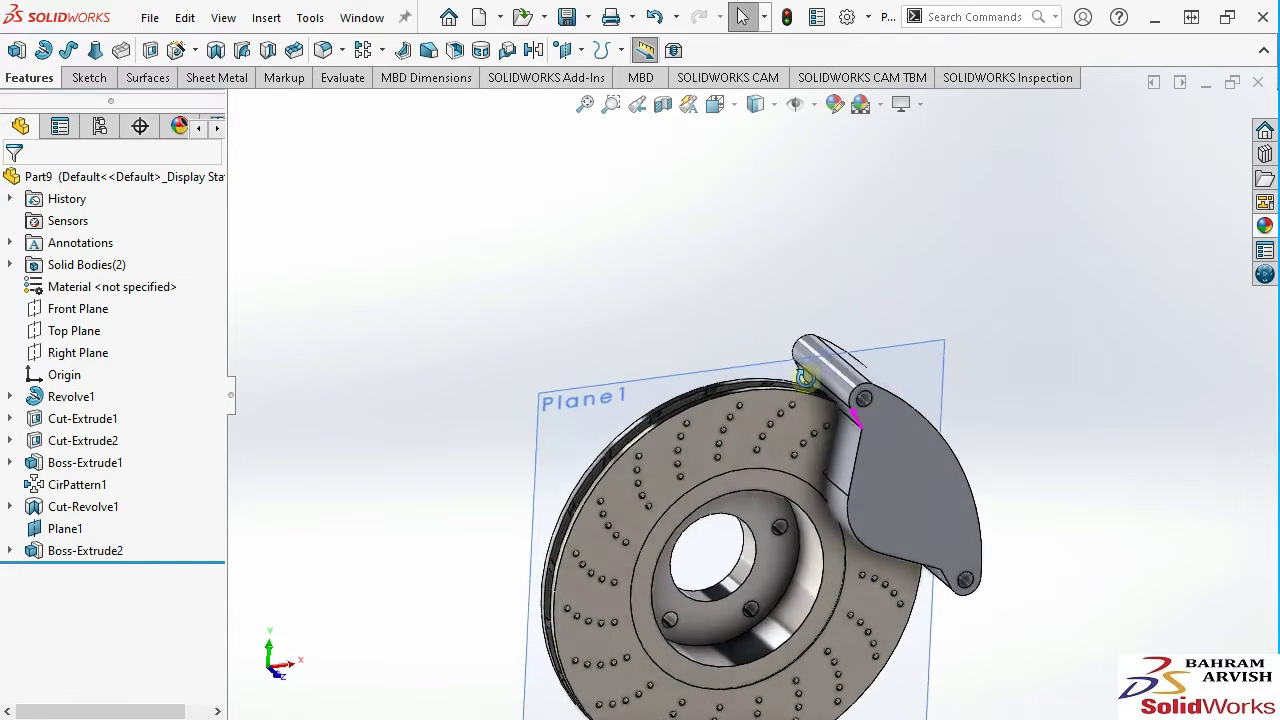
{"action": "left_click", "coordinate": [745, 373]}
{"action": "left_click", "coordinate": [830, 308]}
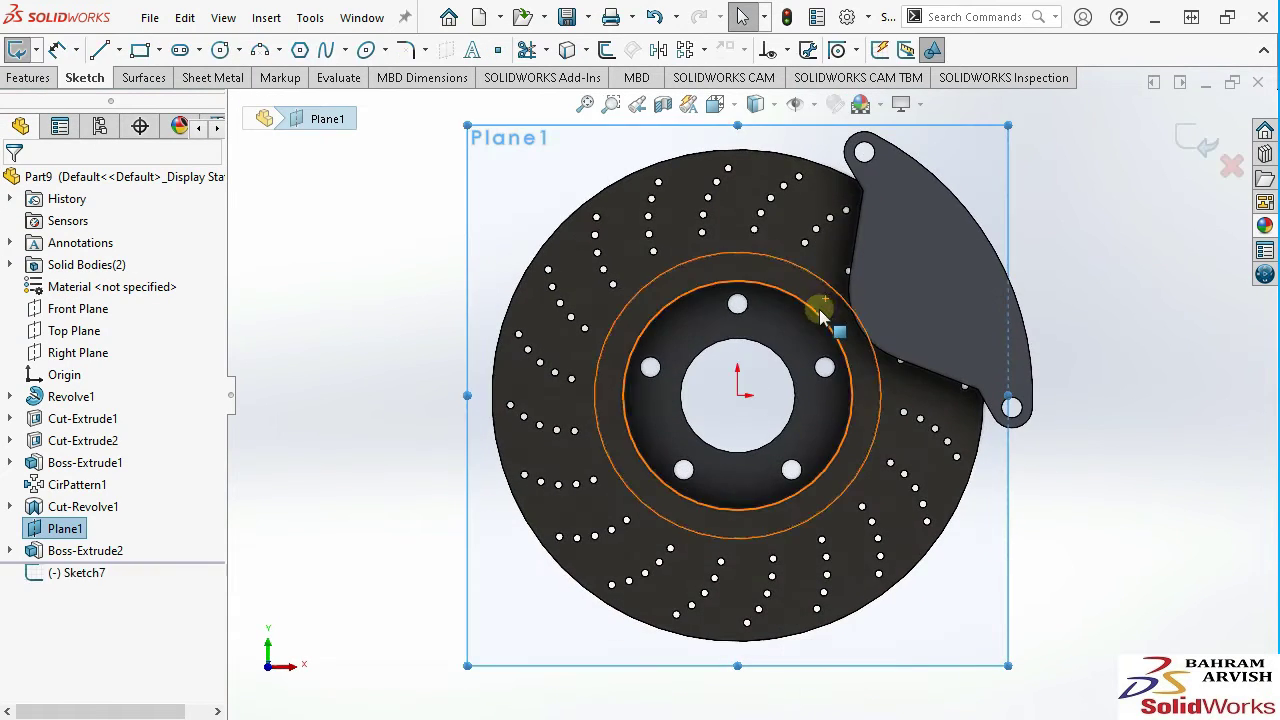
Offset the disc's outer rim edge 15 mm outward as a new circle in Sketch7.
{"action": "left_click", "coordinate": [604, 56]}
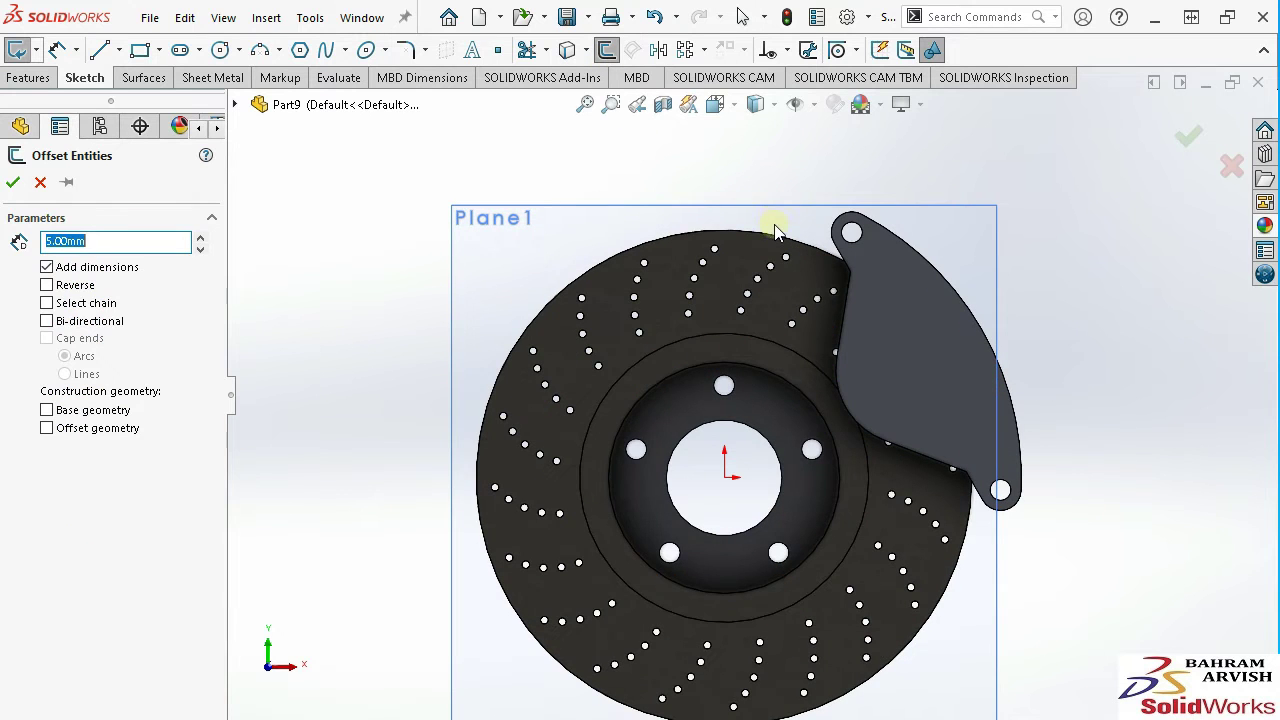
{"action": "left_click", "coordinate": [788, 238]}
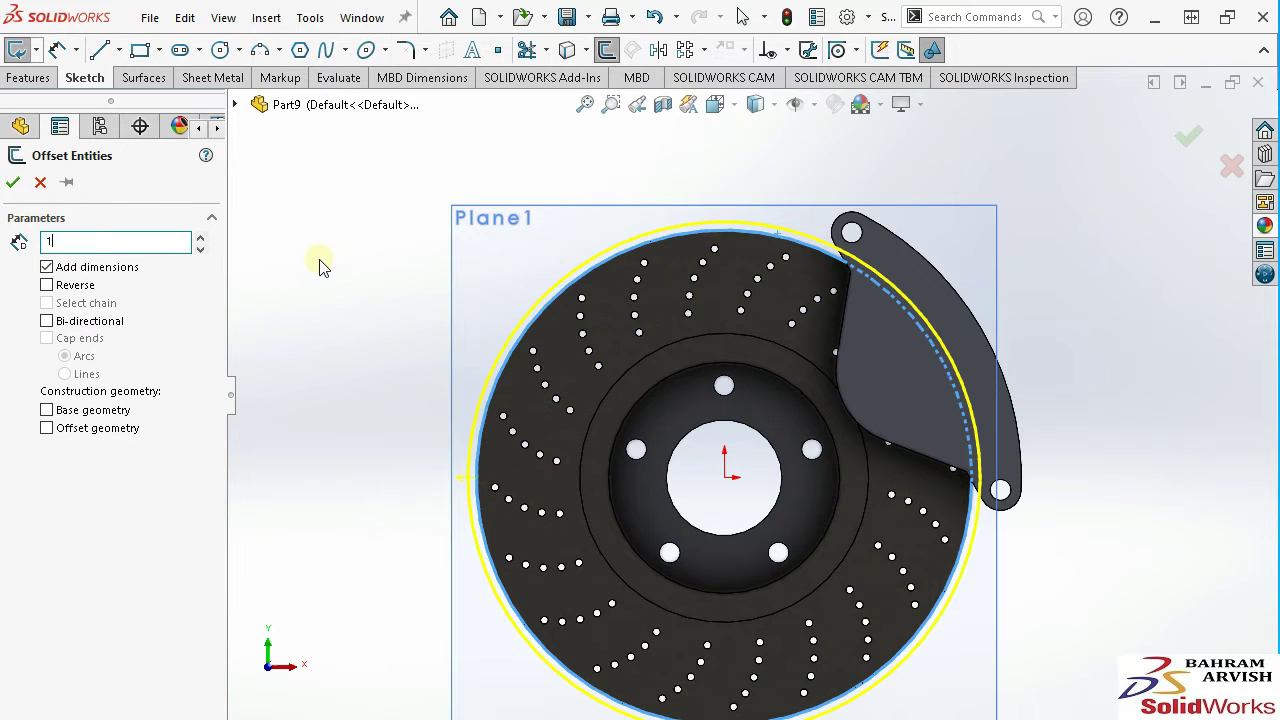
{"action": "type", "text": "5"}
{"action": "key", "text": "Return"}
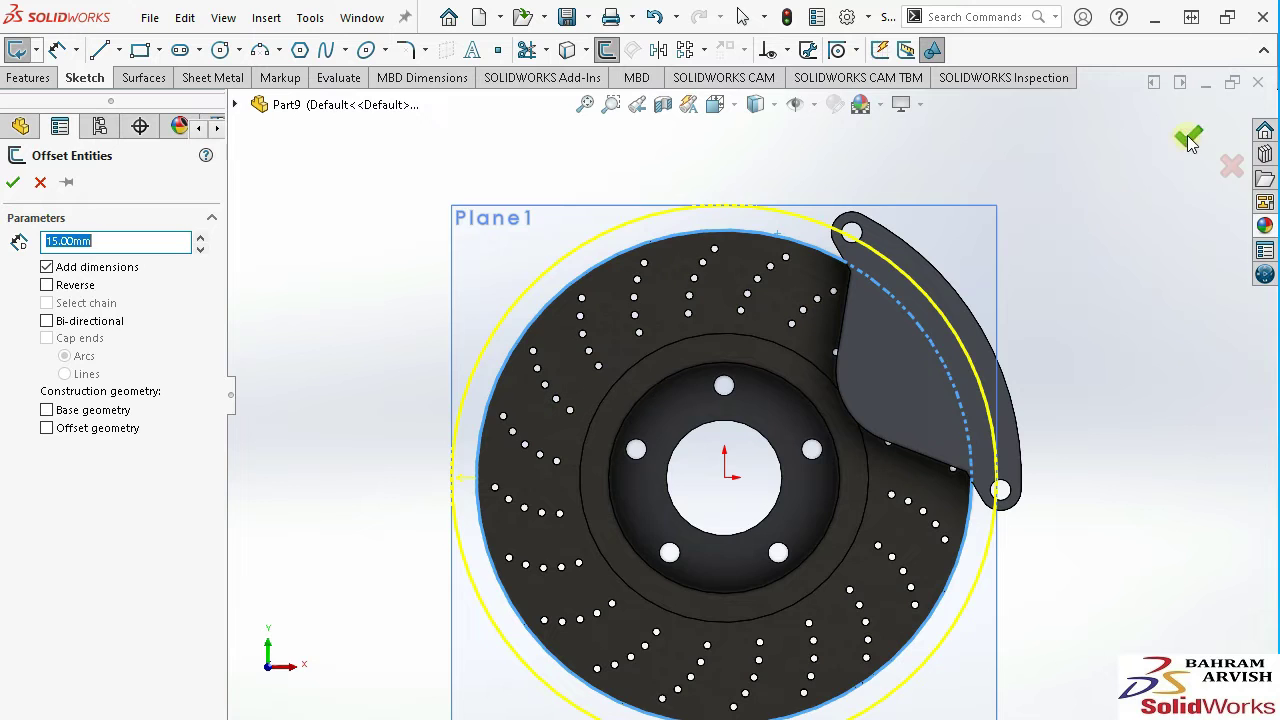
{"action": "left_click", "coordinate": [1188, 143]}
{"action": "key", "text": "ctrl+shift+z"}
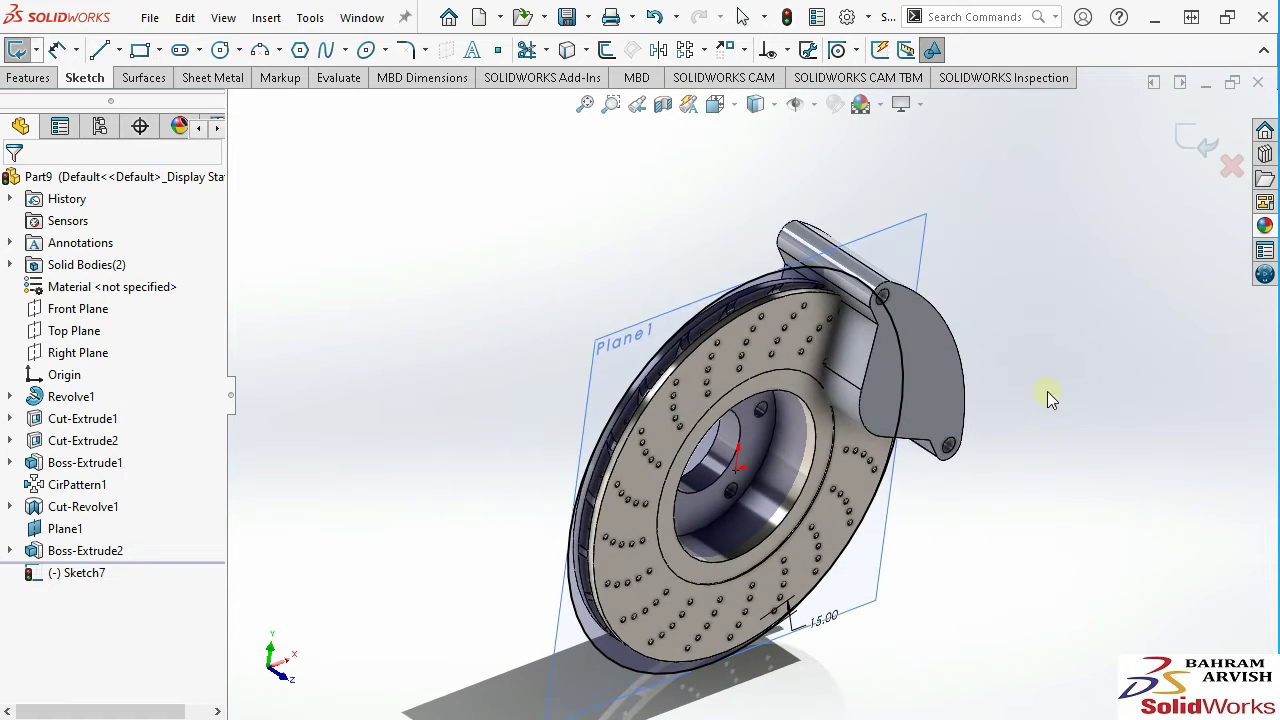
Cut the circle sketch 52 mm deep with a Mid Plane end condition about Plane1.
{"action": "left_click", "coordinate": [32, 82]}
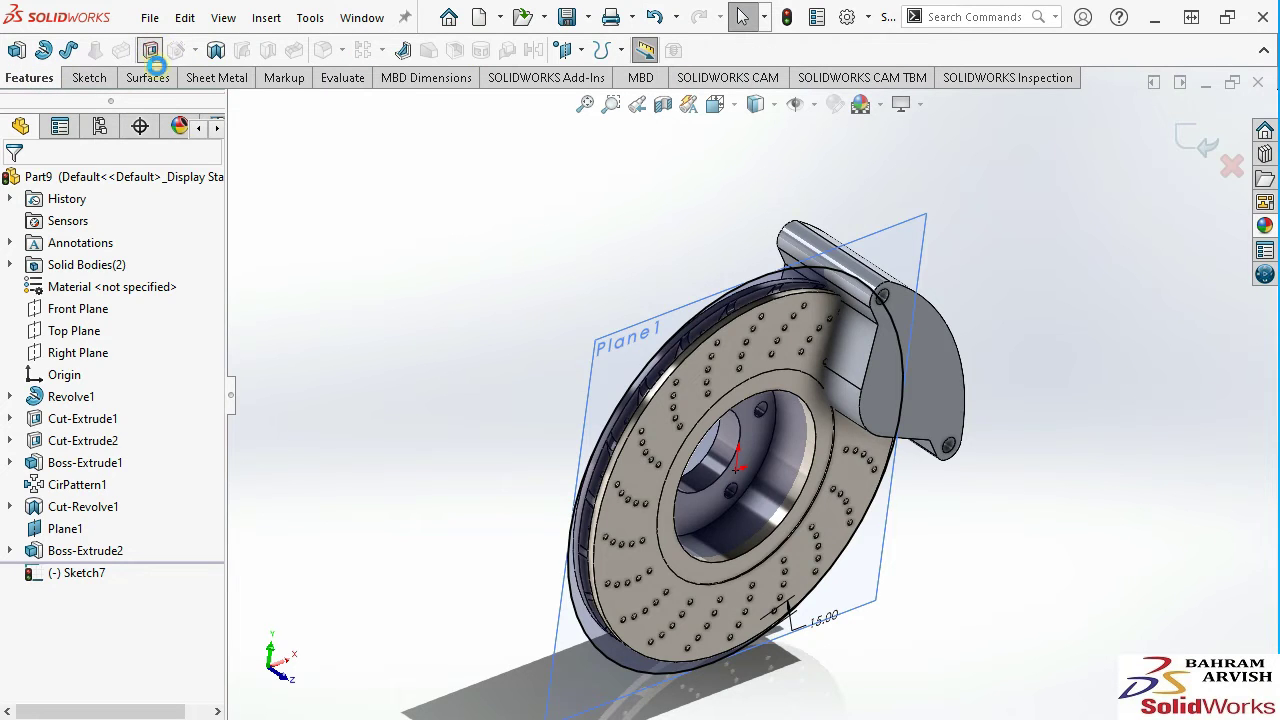
{"action": "left_click", "coordinate": [65, 302]}
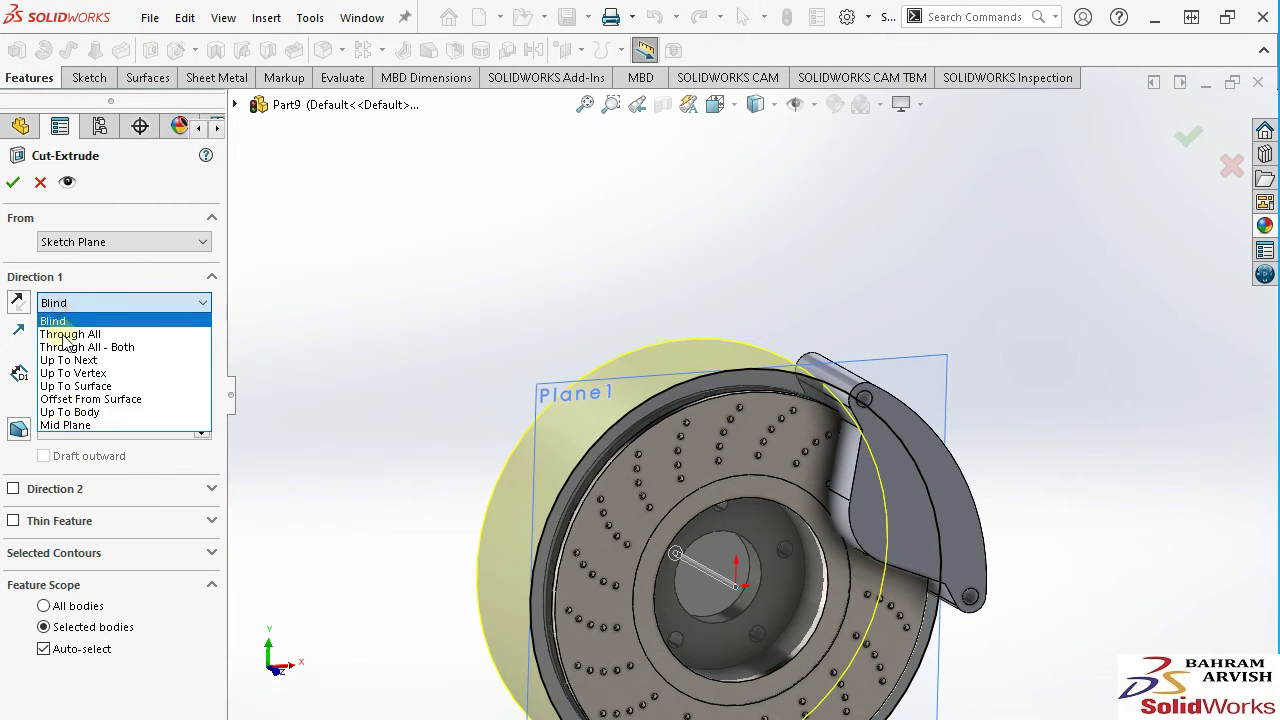
{"action": "left_click", "coordinate": [68, 412]}
{"action": "left_click", "coordinate": [70, 302]}
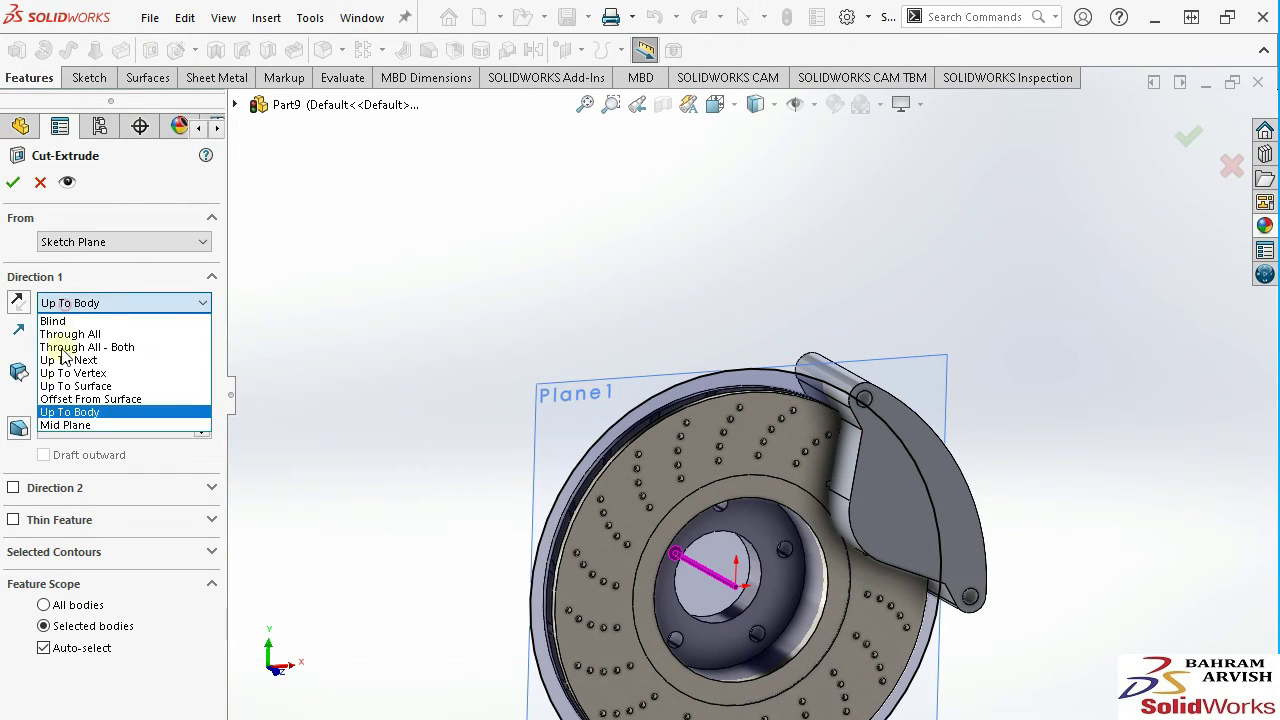
{"action": "left_click", "coordinate": [60, 425]}
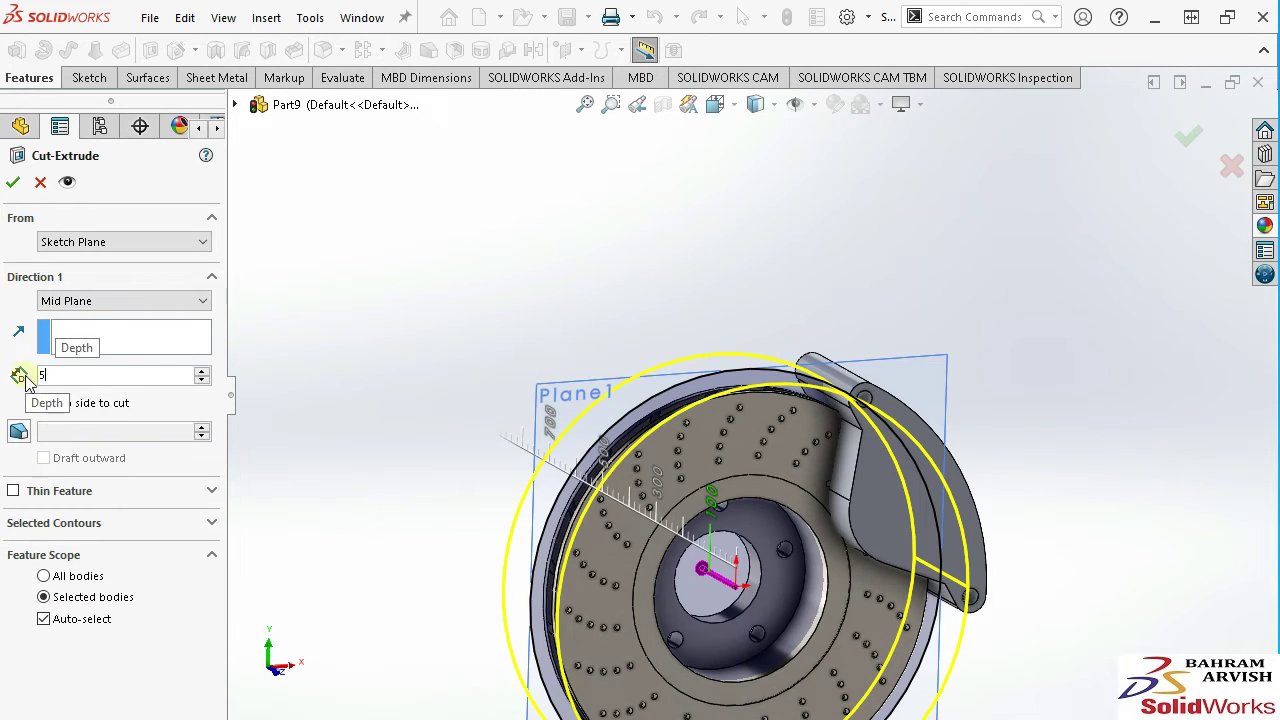
{"action": "type", "text": "2"}
{"action": "key", "text": "Return"}
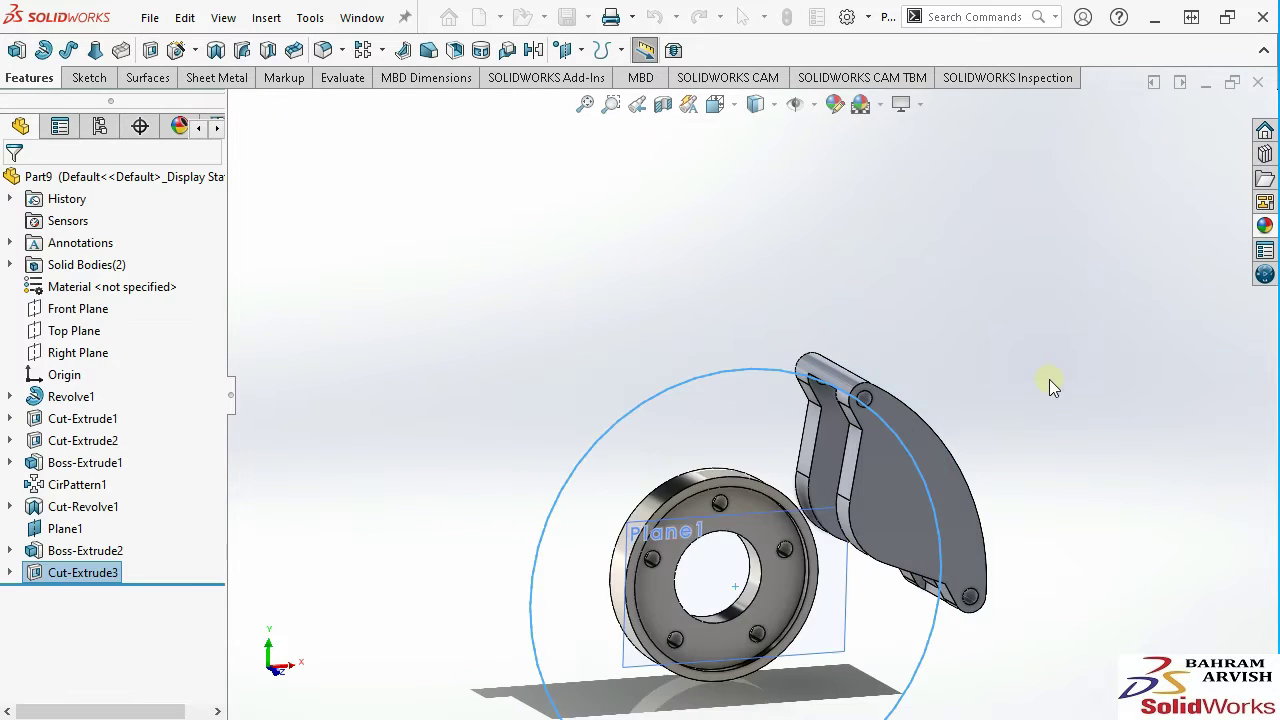
Limit Cut-Extrude3's feature scope to the Boss-Extrude2 caliper body only, turning off Auto-select.
{"action": "mouse_move", "coordinate": [886, 466]}
{"action": "middle_mouse_down"}
{"action": "mouse_move", "coordinate": [872, 449]}
{"action": "mouse_move", "coordinate": [886, 451]}
{"action": "middle_mouse_up"}
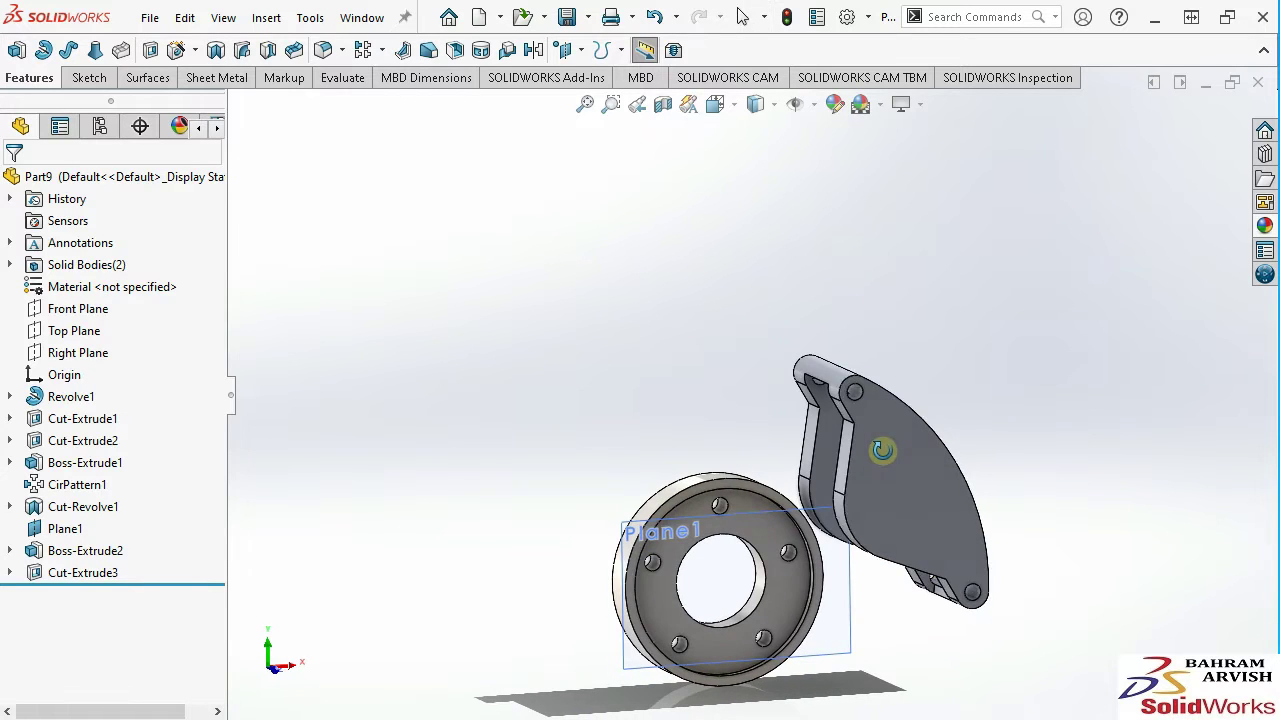
{"action": "left_click", "coordinate": [72, 572]}
{"action": "left_click", "coordinate": [89, 510]}
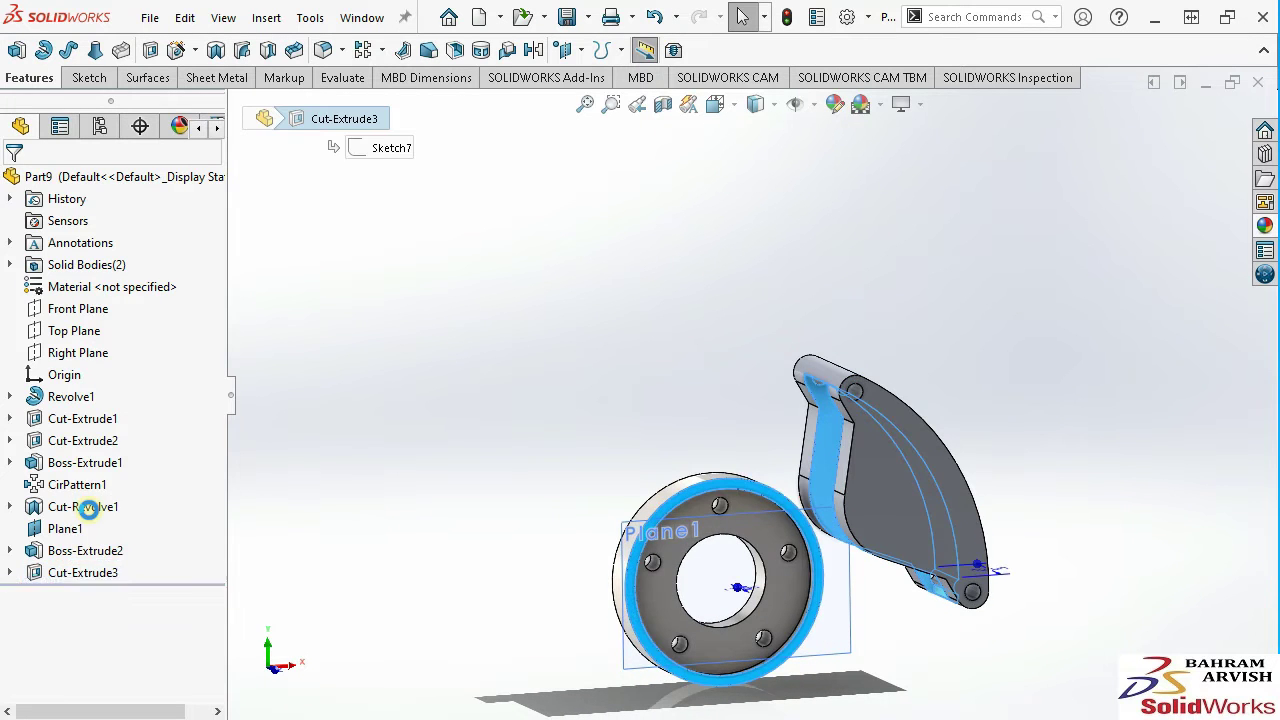
{"action": "left_click", "coordinate": [44, 587]}
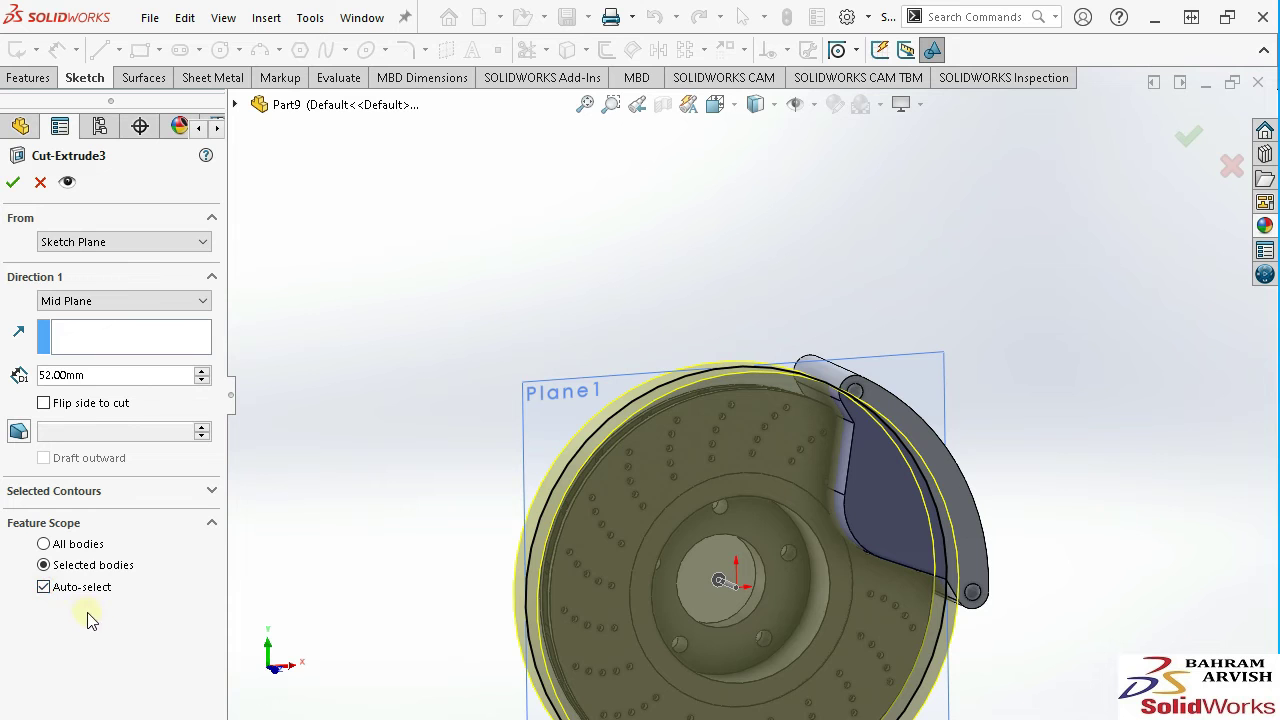
{"action": "left_click", "coordinate": [62, 593]}
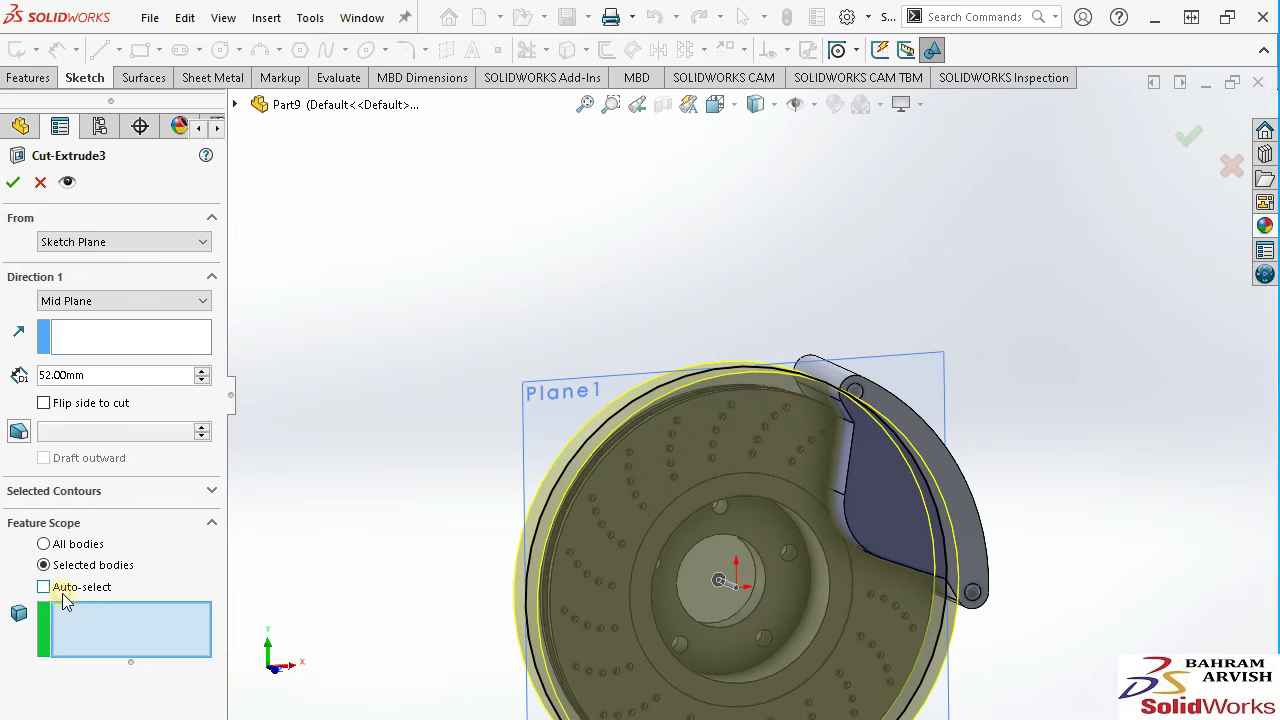
{"action": "left_click", "coordinate": [976, 537]}
{"action": "right_click", "coordinate": [978, 541]}
{"action": "mouse_move", "coordinate": [940, 528]}
{"action": "middle_mouse_down"}
{"action": "mouse_move", "coordinate": [988, 597]}
{"action": "mouse_move", "coordinate": [942, 592]}
{"action": "mouse_move", "coordinate": [891, 523]}
{"action": "mouse_move", "coordinate": [934, 523]}
{"action": "mouse_move", "coordinate": [1016, 661]}
{"action": "mouse_move", "coordinate": [937, 661]}
{"action": "mouse_move", "coordinate": [948, 551]}
{"action": "mouse_move", "coordinate": [935, 520]}
{"action": "mouse_move", "coordinate": [915, 500]}
{"action": "mouse_move", "coordinate": [877, 523]}
{"action": "mouse_move", "coordinate": [828, 528]}
{"action": "mouse_move", "coordinate": [853, 530]}
{"action": "mouse_move", "coordinate": [728, 371]}
{"action": "mouse_move", "coordinate": [722, 338]}
{"action": "mouse_move", "coordinate": [832, 451]}
{"action": "mouse_move", "coordinate": [620, 480]}
{"action": "middle_mouse_up"}
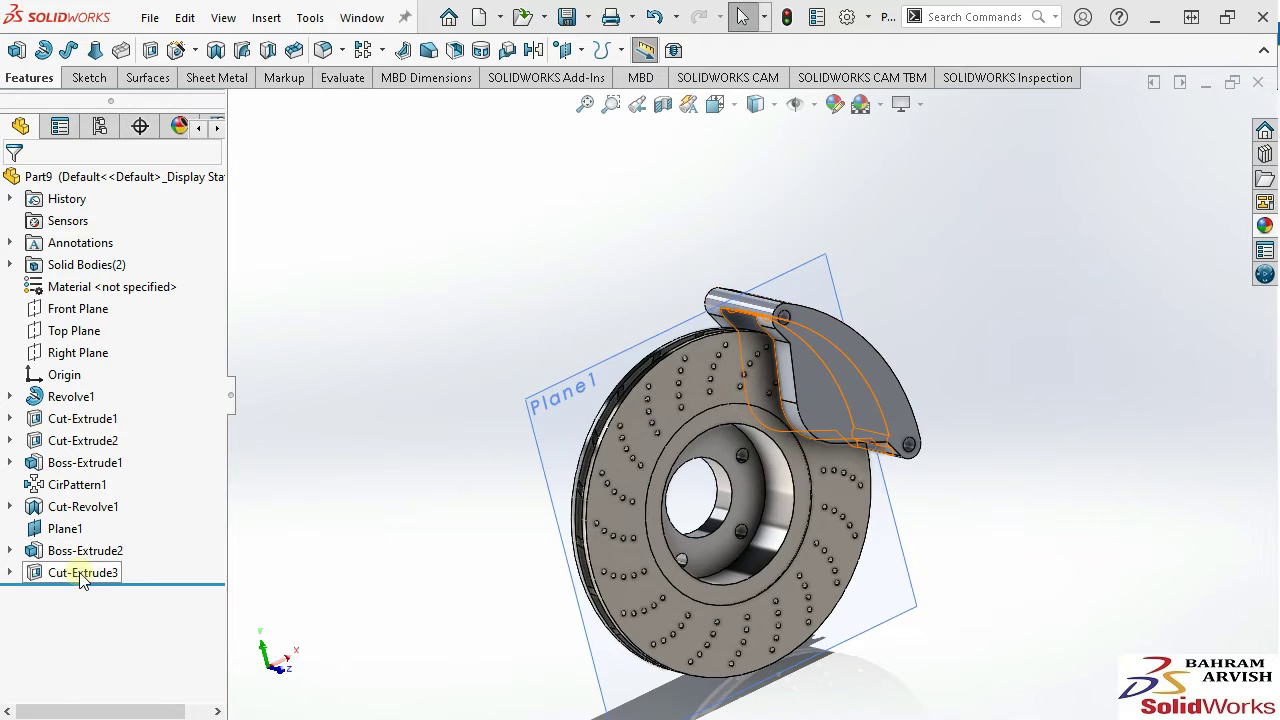
Edit Sketch7 and convert the caliper face edges into it.
{"action": "left_click", "coordinate": [83, 574]}
{"action": "left_click", "coordinate": [131, 514]}
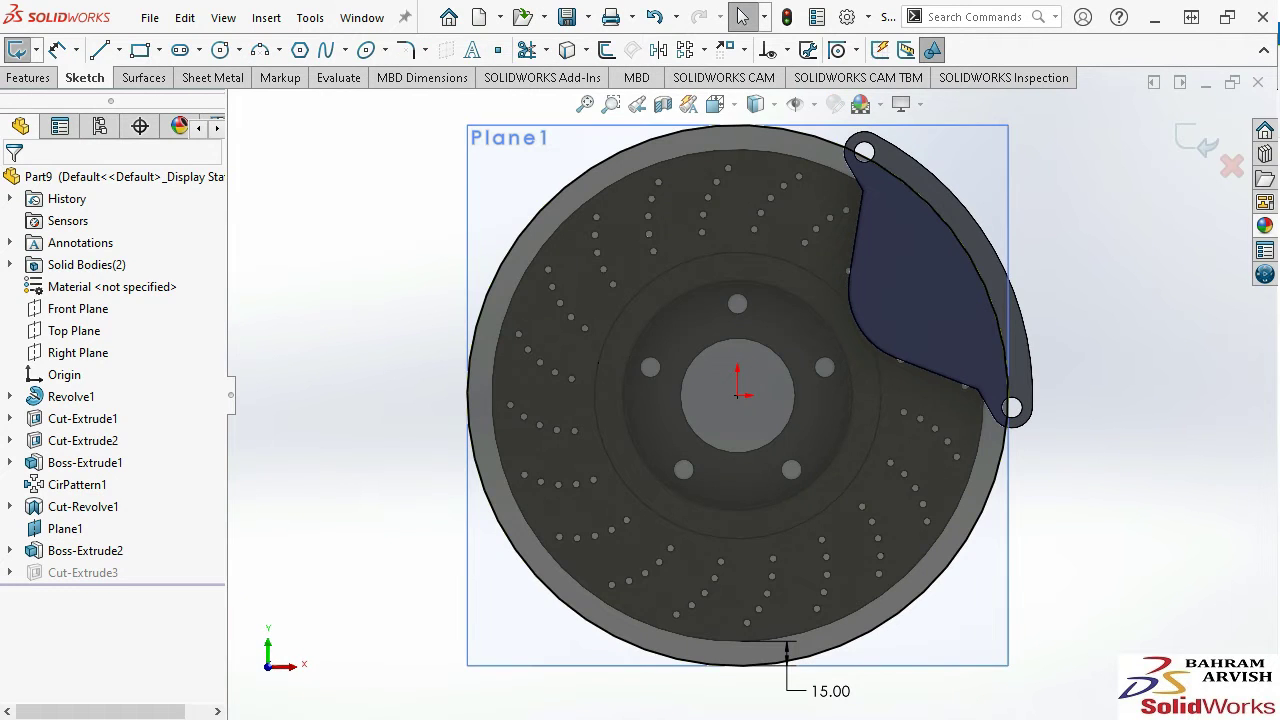
{"action": "scroll", "coordinate": [767, 360], "scroll_direction": "down", "scroll_amount": 2}
{"action": "scroll", "coordinate": [774, 353], "scroll_direction": "down", "scroll_amount": 1}
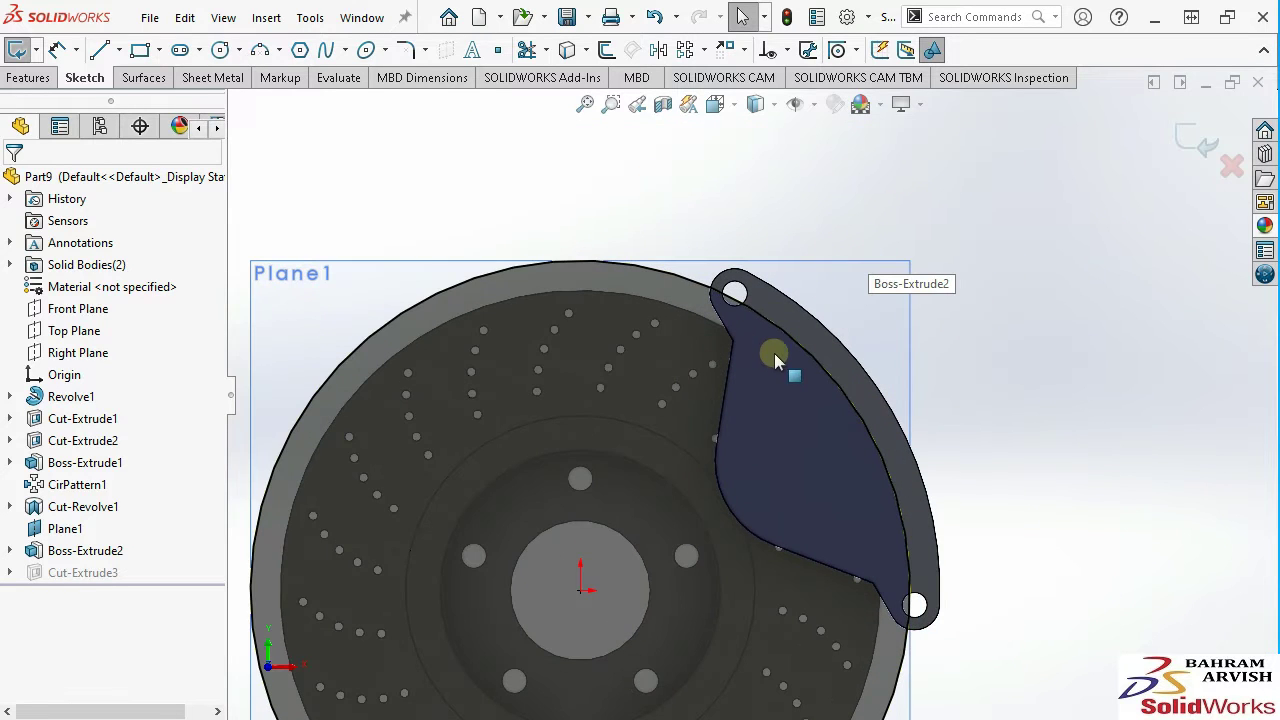
{"action": "scroll", "coordinate": [739, 336], "scroll_direction": "down", "scroll_amount": 2}
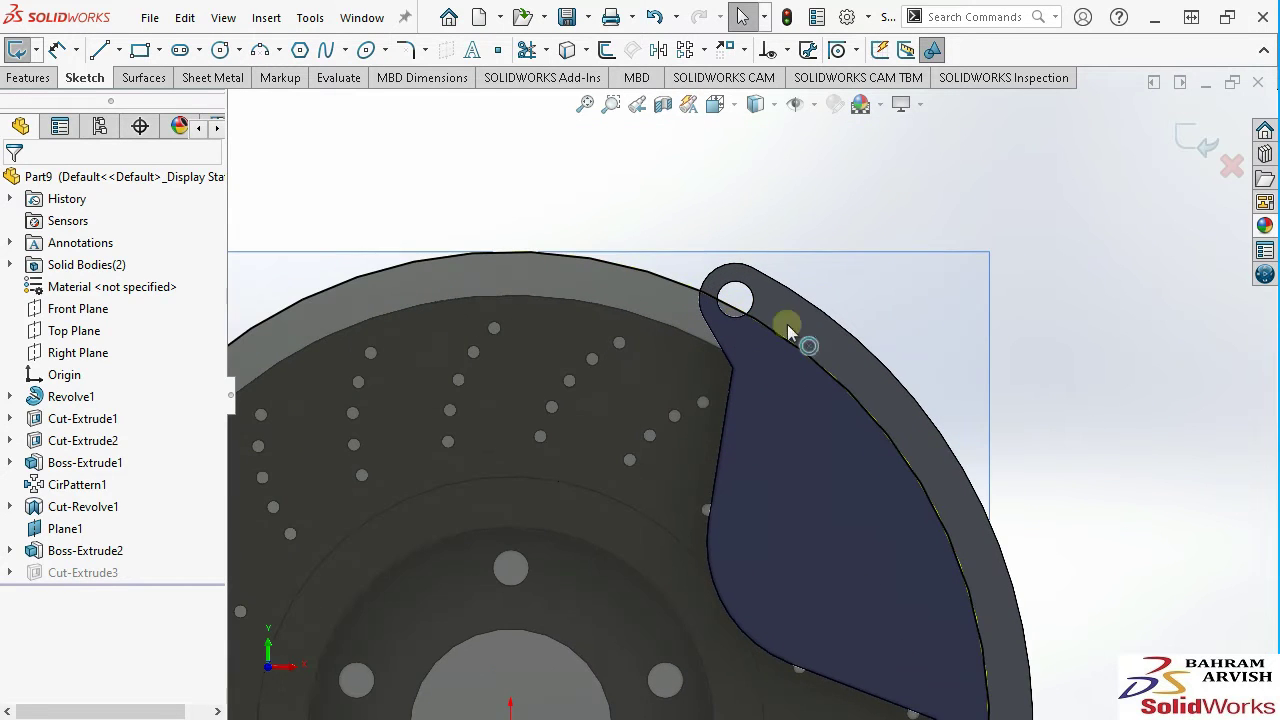
{"action": "left_click", "coordinate": [567, 50]}
{"action": "left_click", "coordinate": [787, 392]}
{"action": "right_click", "coordinate": [787, 392]}
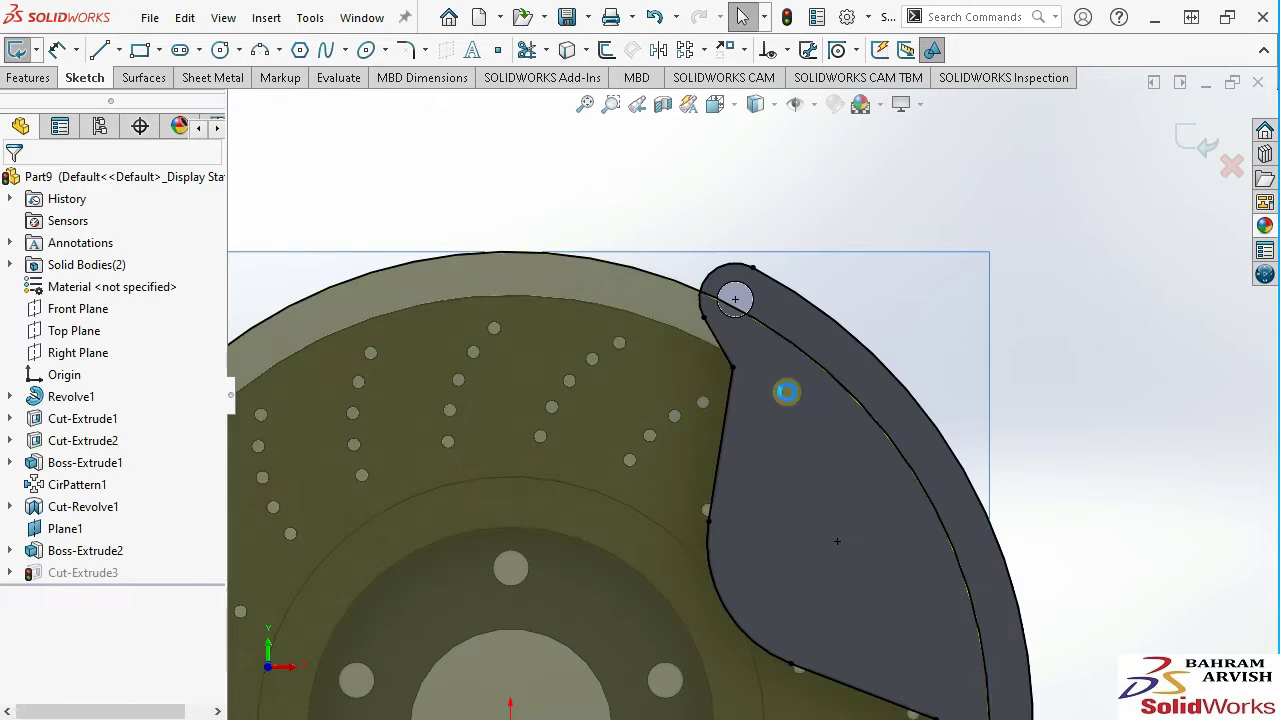
Draw a construction centerline from the origin out past the caliper.
{"action": "left_click", "coordinate": [99, 52]}
{"action": "left_click", "coordinate": [118, 51]}
{"action": "left_click", "coordinate": [130, 100]}
{"action": "left_click", "coordinate": [583, 628]}
{"action": "left_click", "coordinate": [898, 446]}
{"action": "right_click", "coordinate": [918, 460]}
{"action": "left_click", "coordinate": [920, 460]}
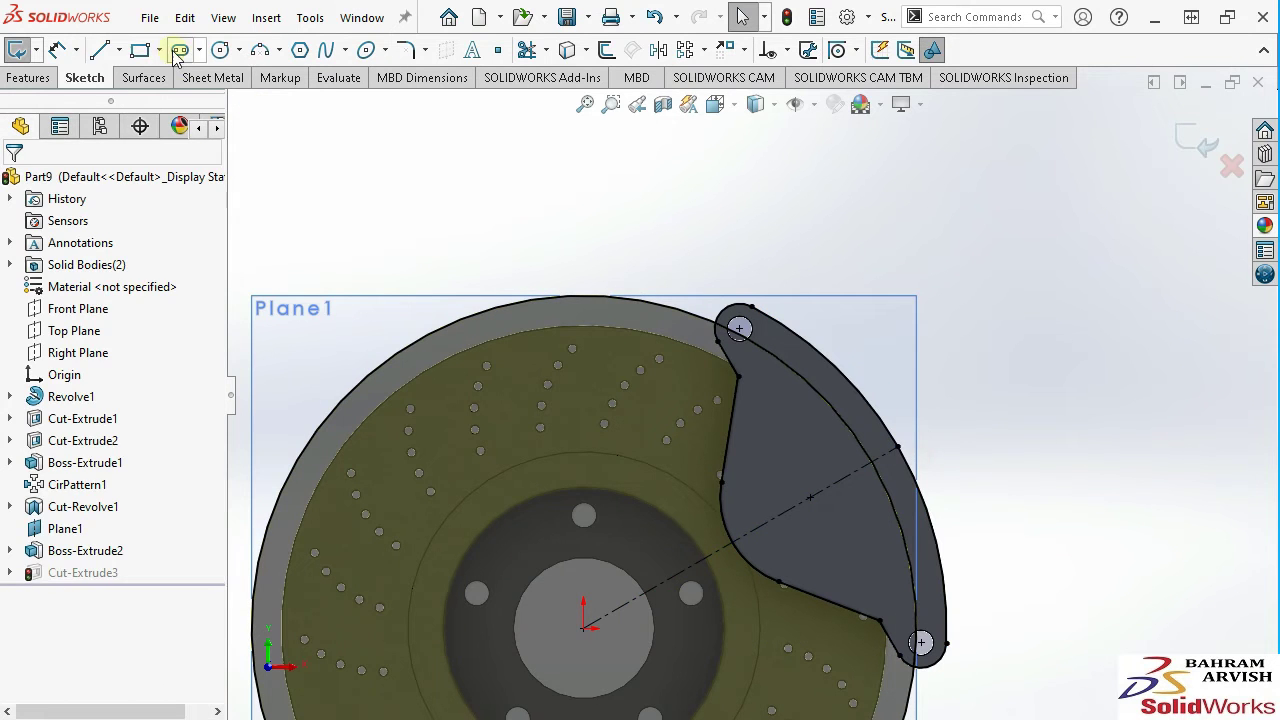
Draw a line across the caliper arm and make it parallel to the centerline.
{"action": "left_click", "coordinate": [100, 50]}
{"action": "left_click", "coordinate": [838, 329]}
{"action": "left_click", "coordinate": [686, 406]}
{"action": "right_click", "coordinate": [686, 408]}
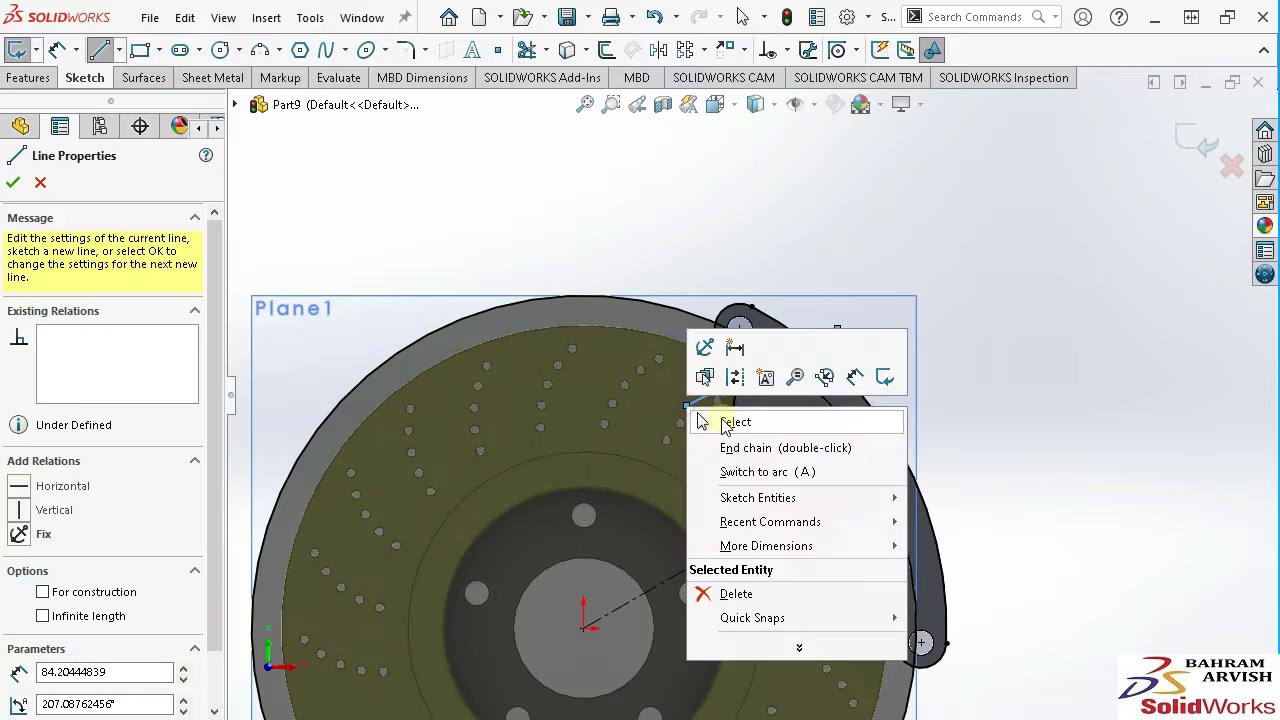
{"action": "left_click", "coordinate": [733, 419]}
{"action": "left_click", "coordinate": [824, 340]}
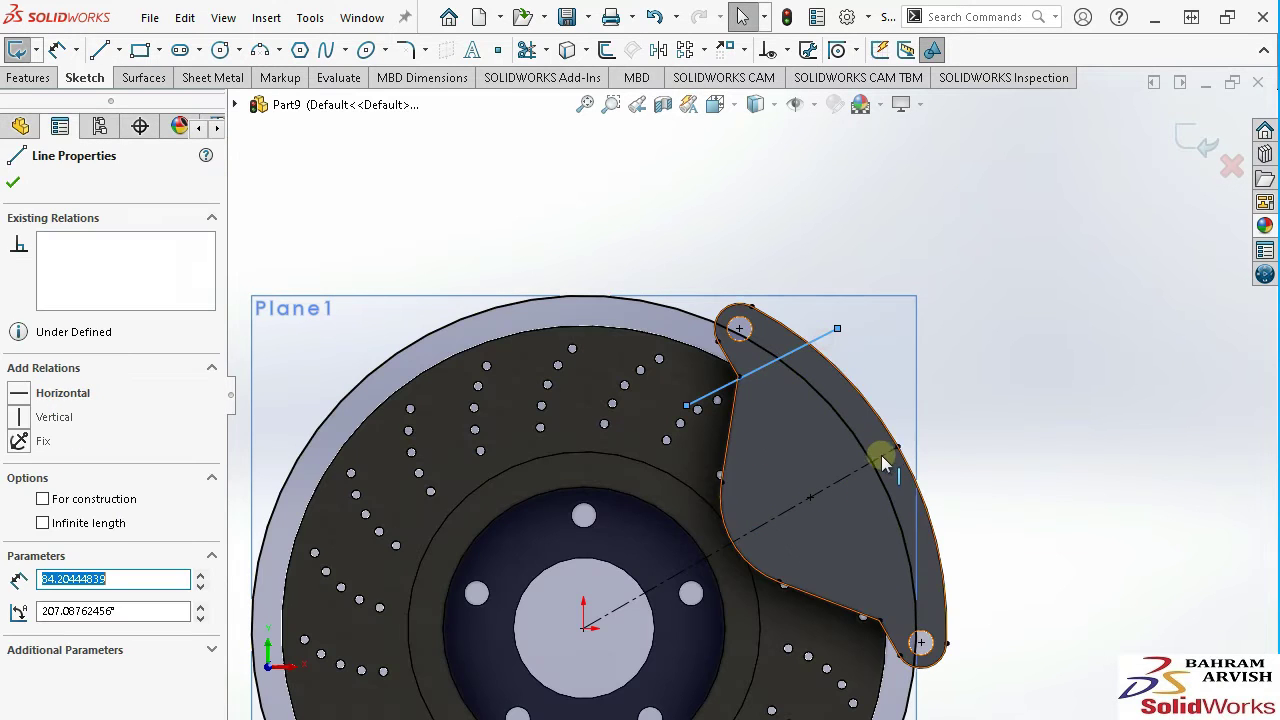
{"action": "left_click", "coordinate": [883, 455], "text": "ctrl"}
{"action": "left_click", "coordinate": [1063, 368]}
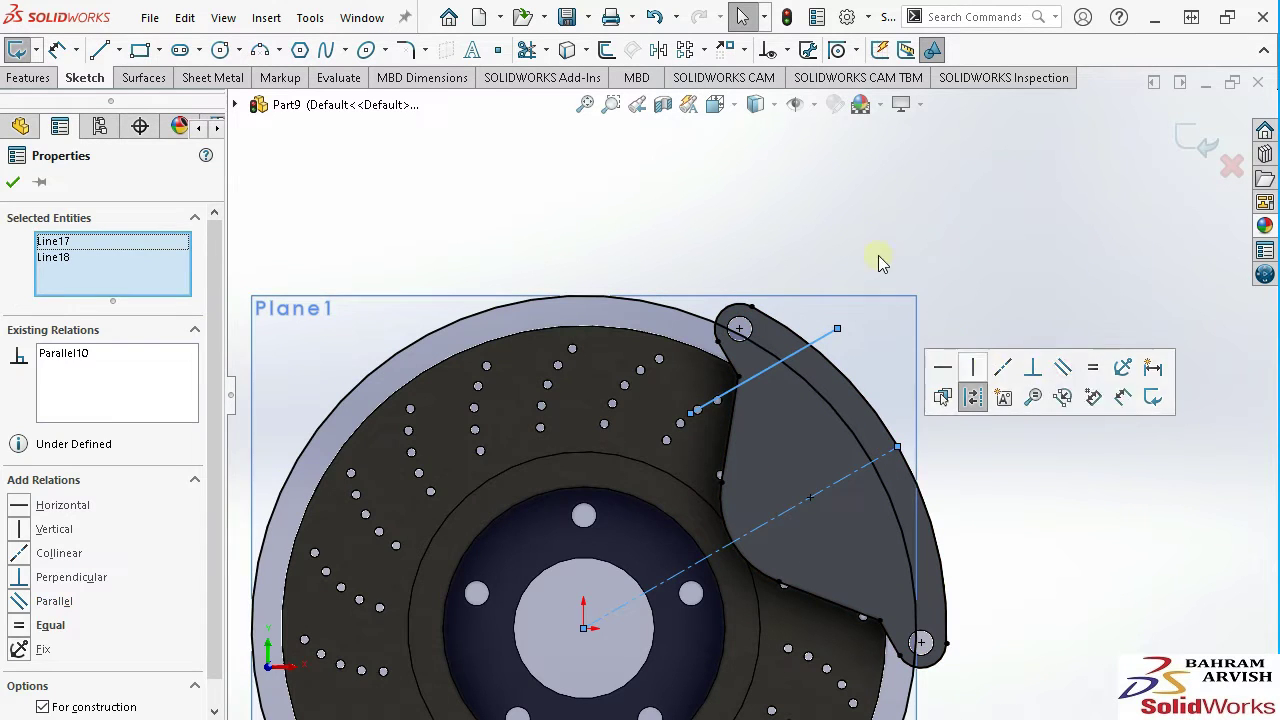
{"action": "left_click", "coordinate": [757, 271]}
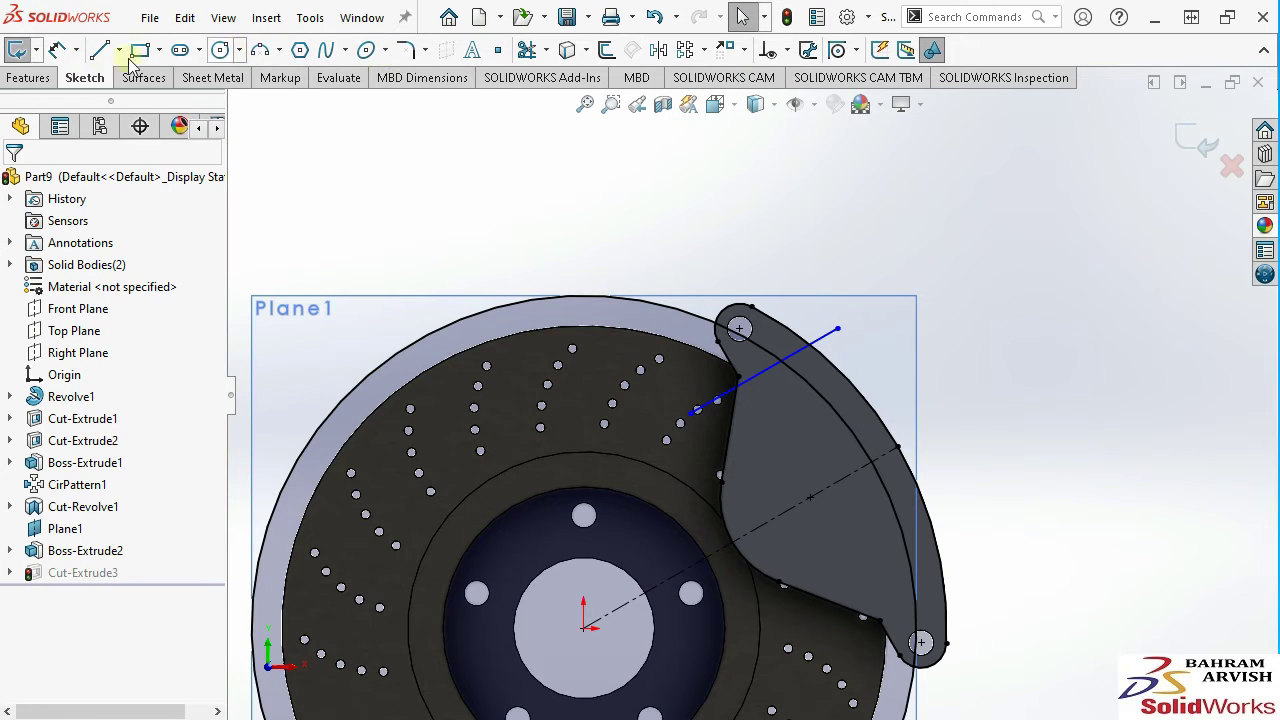
Power-trim the cross line's excess segments near the upper arm and inside the arm.
{"action": "left_click", "coordinate": [528, 50]}
{"action": "scroll", "coordinate": [830, 340], "scroll_direction": "down", "scroll_amount": 2}
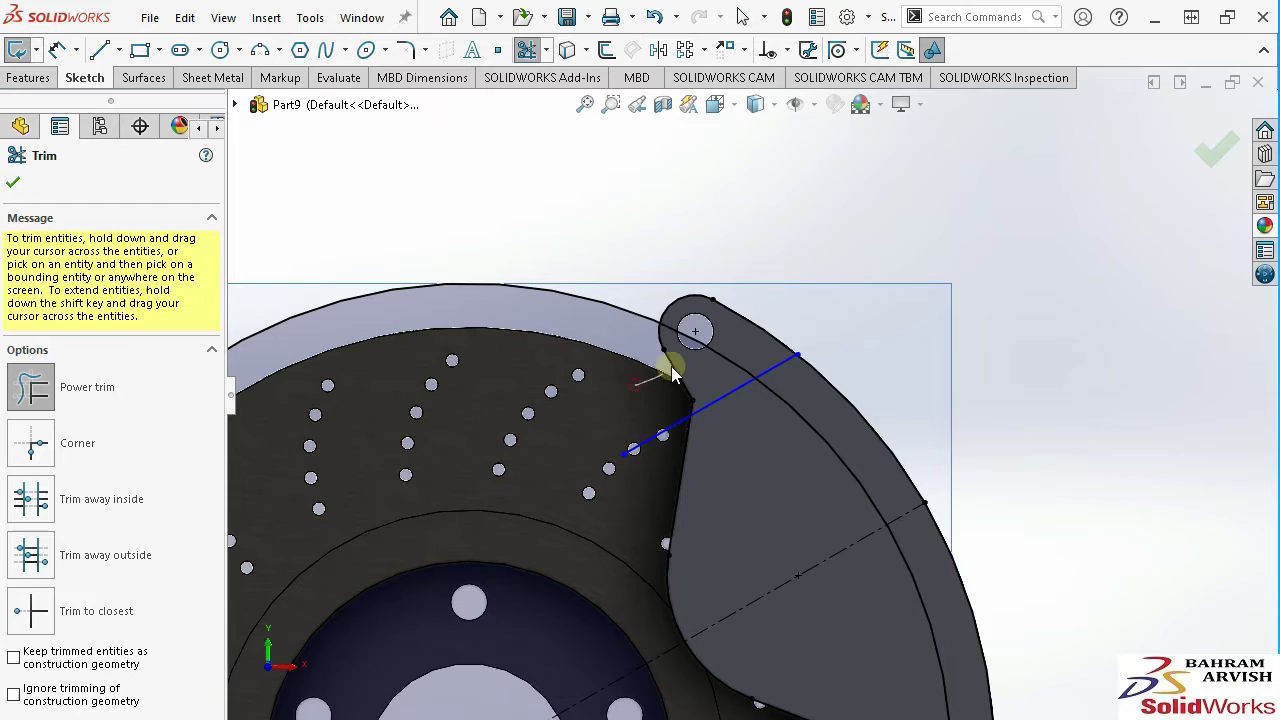
{"action": "left_click_drag", "start_coordinate": [657, 346], "coordinate": [716, 340]}
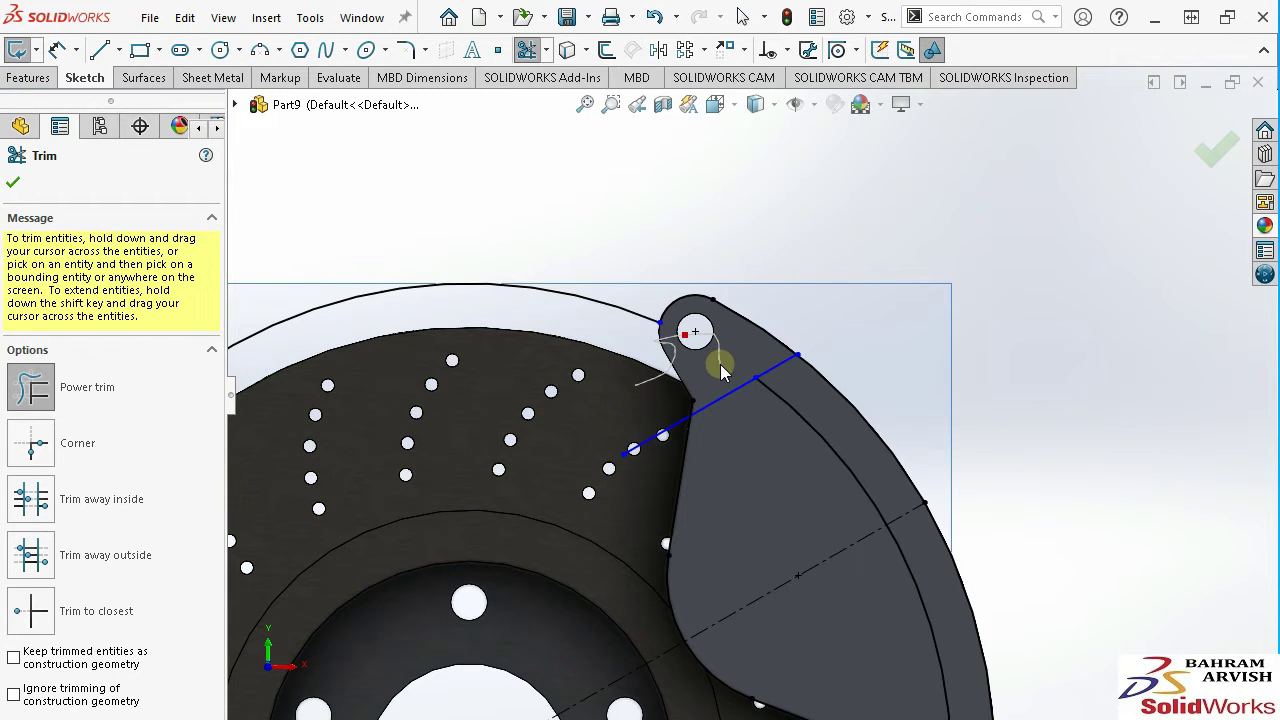
{"action": "left_click_drag", "start_coordinate": [720, 364], "coordinate": [705, 452]}
{"action": "scroll", "coordinate": [662, 445], "scroll_direction": "up", "scroll_amount": 5}
{"action": "scroll", "coordinate": [731, 478], "scroll_direction": "down", "scroll_amount": 5}
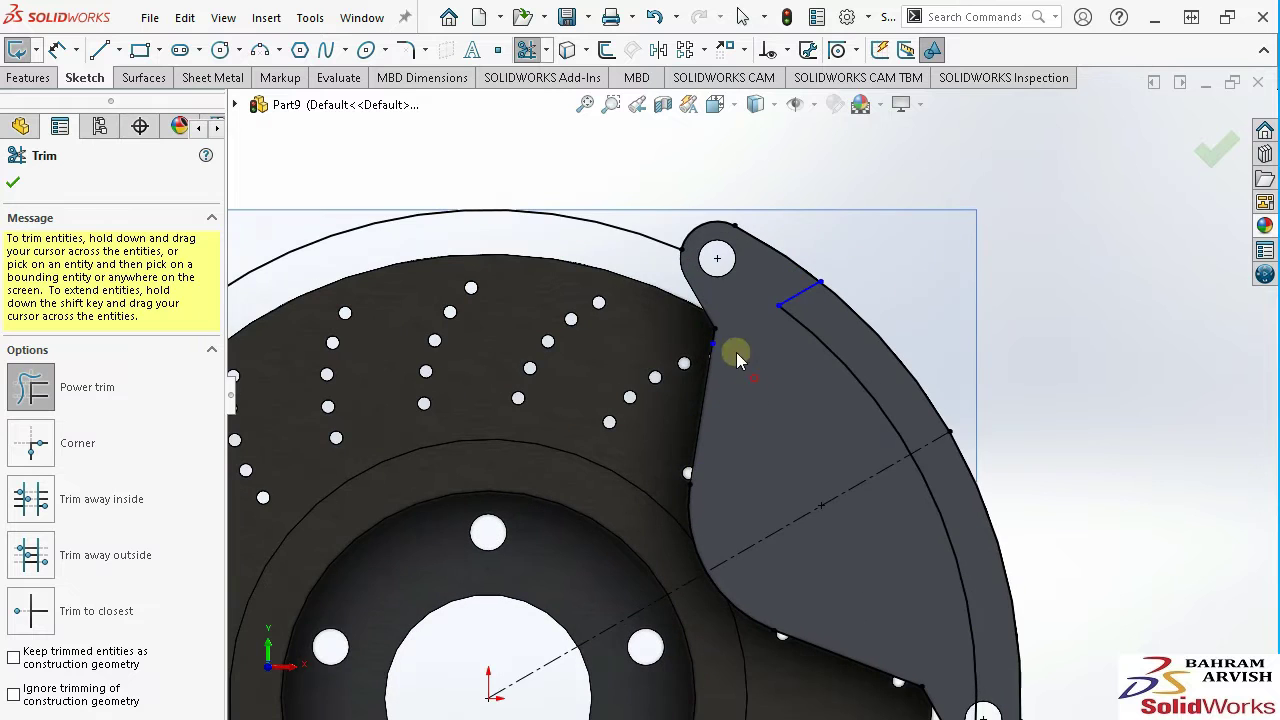
{"action": "scroll", "coordinate": [729, 453], "scroll_direction": "up", "scroll_amount": 3}
{"action": "scroll", "coordinate": [797, 470], "scroll_direction": "down", "scroll_amount": 2}
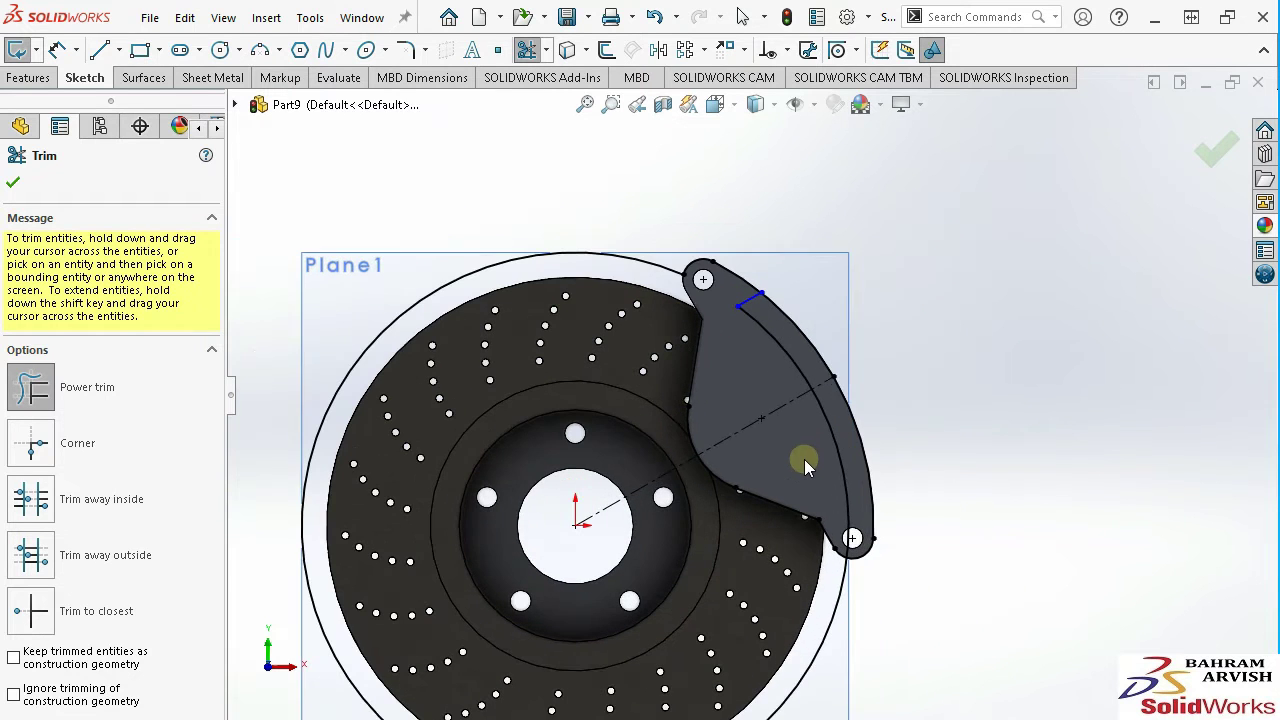
Trim the short top segment and the outer caliper arcs down to the lower pin.
{"action": "left_click_drag", "start_coordinate": [806, 303], "coordinate": [880, 375]}
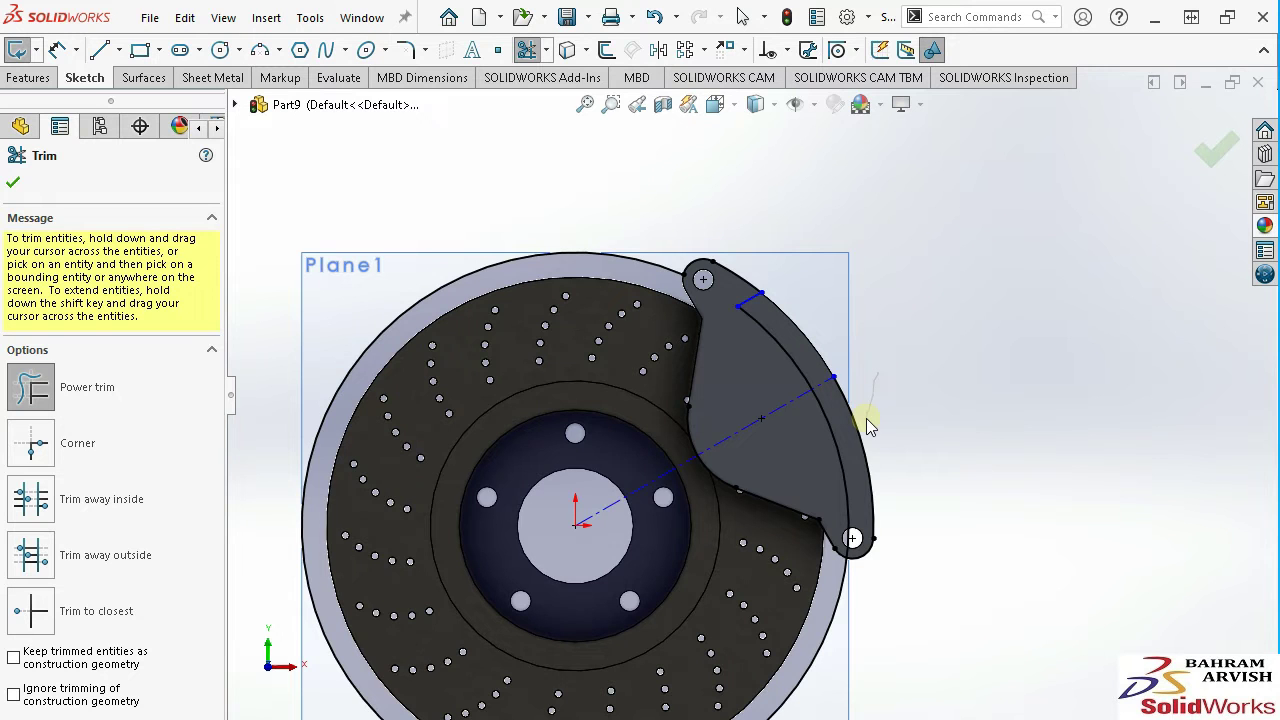
{"action": "left_click_drag", "start_coordinate": [868, 425], "coordinate": [835, 560]}
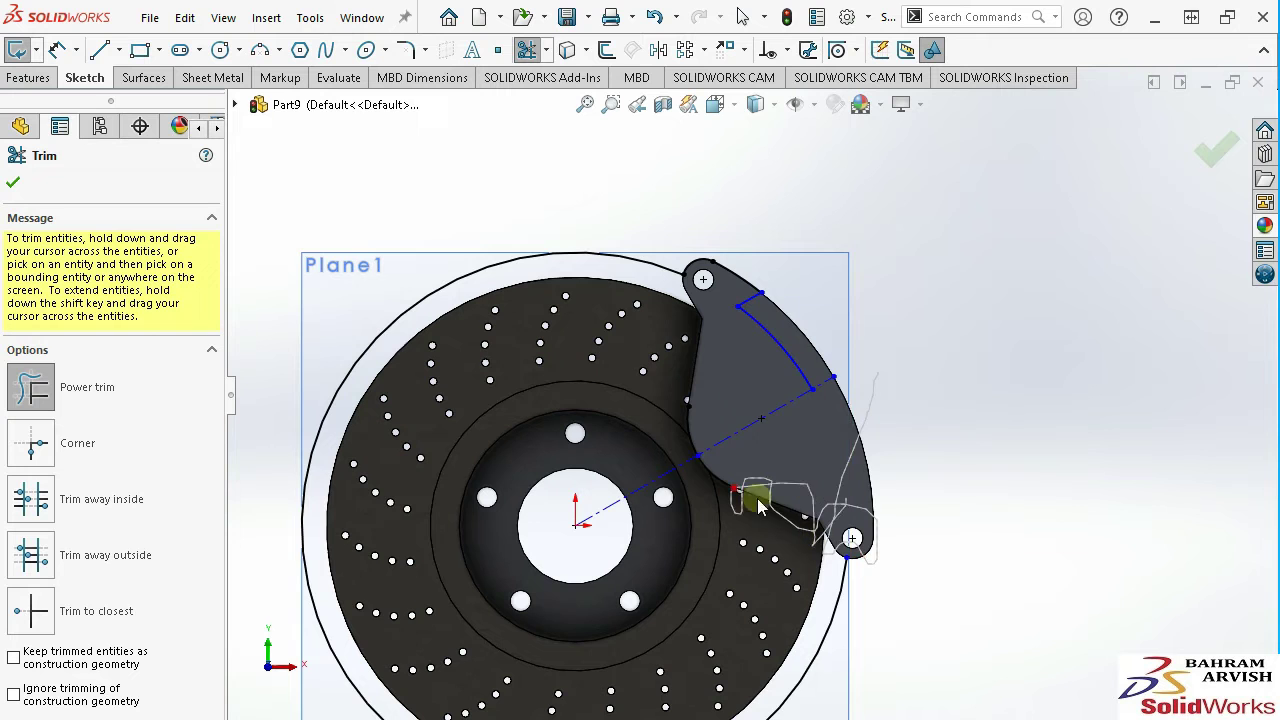
{"action": "mouse_move", "coordinate": [775, 505]}
{"action": "left_mouse_down"}
{"action": "mouse_move", "coordinate": [743, 434]}
{"action": "mouse_move", "coordinate": [668, 440]}
{"action": "left_mouse_up"}
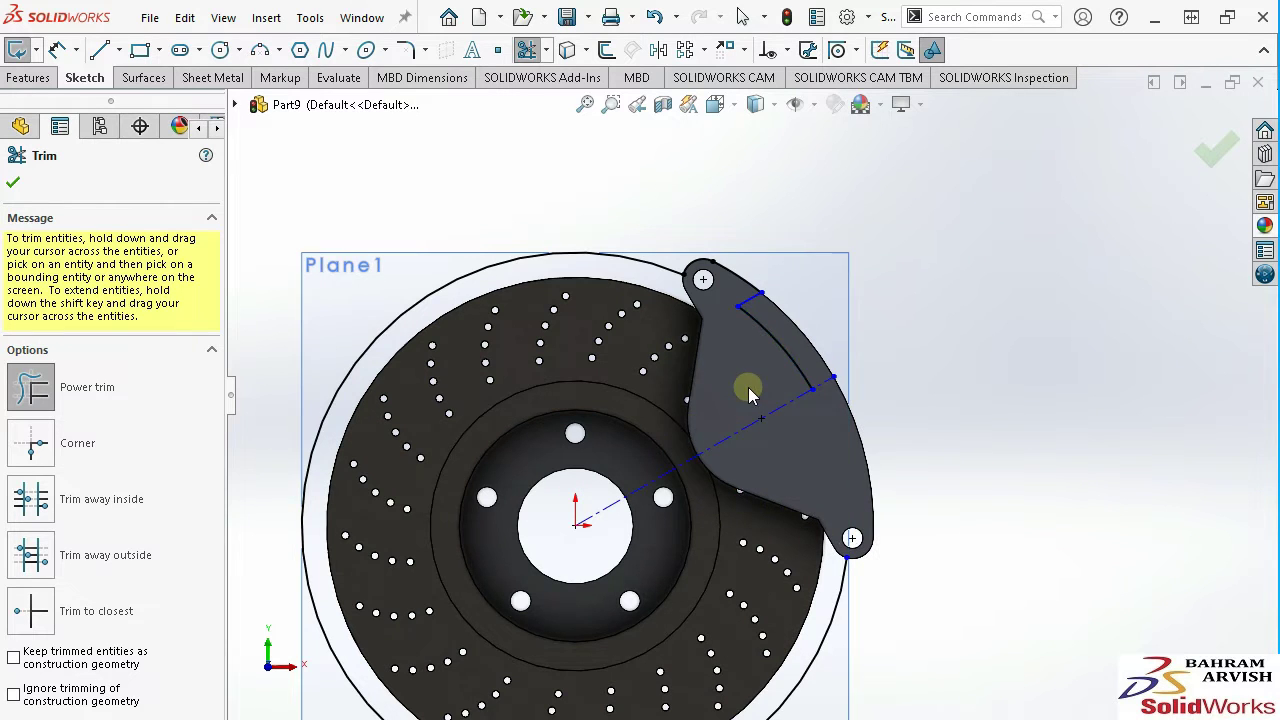
{"action": "middle_click_drag", "start_coordinate": [750, 392], "coordinate": [755, 400], "text": "ctrl"}
Dimension the short arm line's distance from the centerline at 80 mm.
{"action": "left_click", "coordinate": [57, 50]}
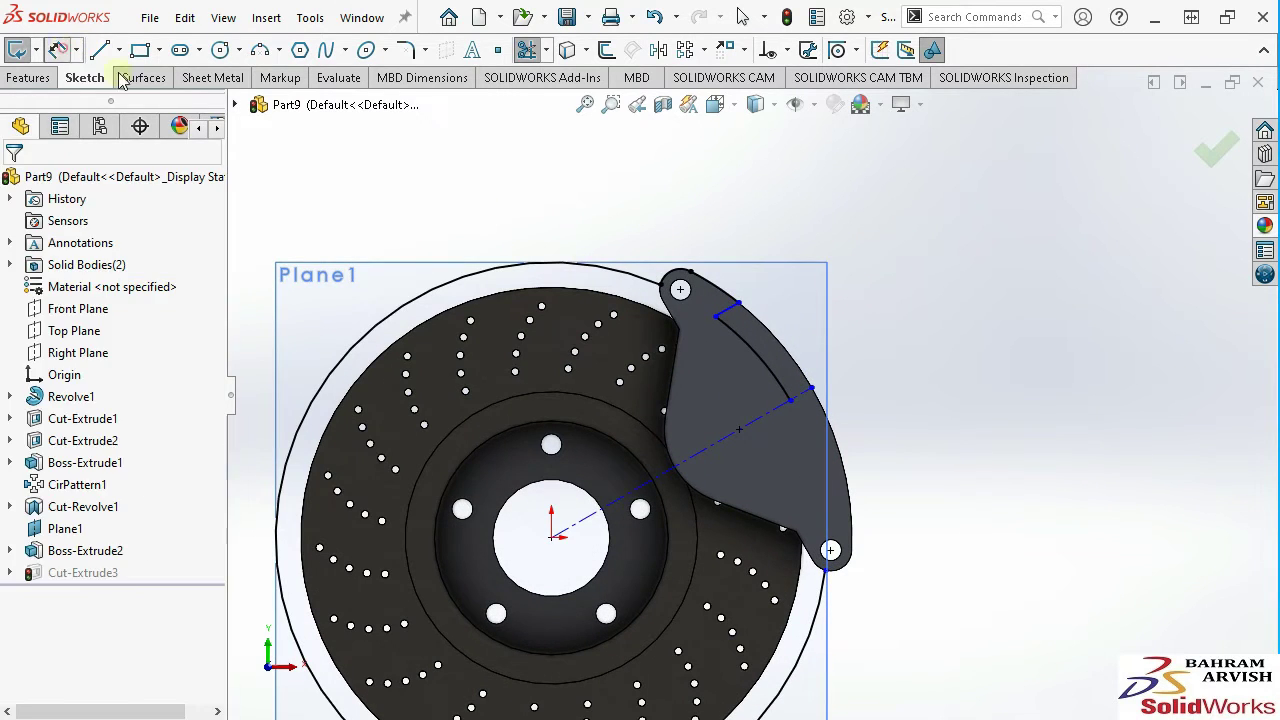
{"action": "left_click", "coordinate": [733, 318]}
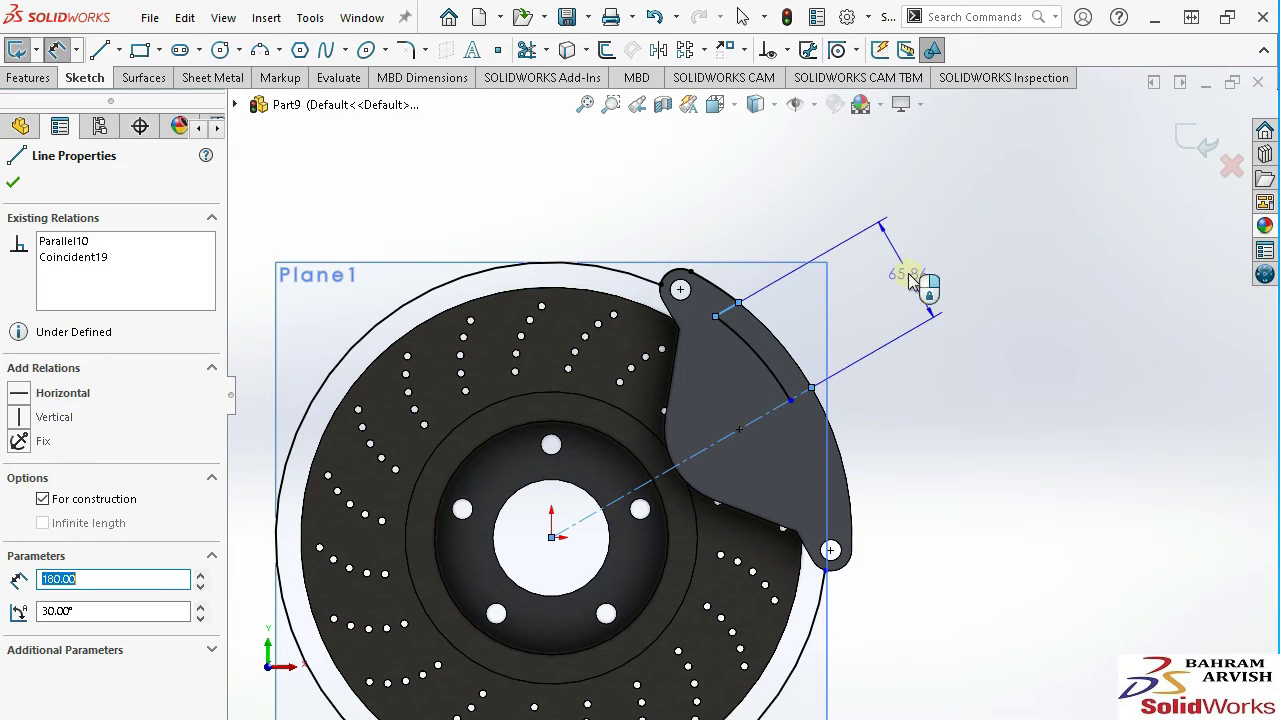
{"action": "left_click", "coordinate": [909, 272]}
{"action": "type", "text": "80"}
{"action": "key", "text": "Return"}
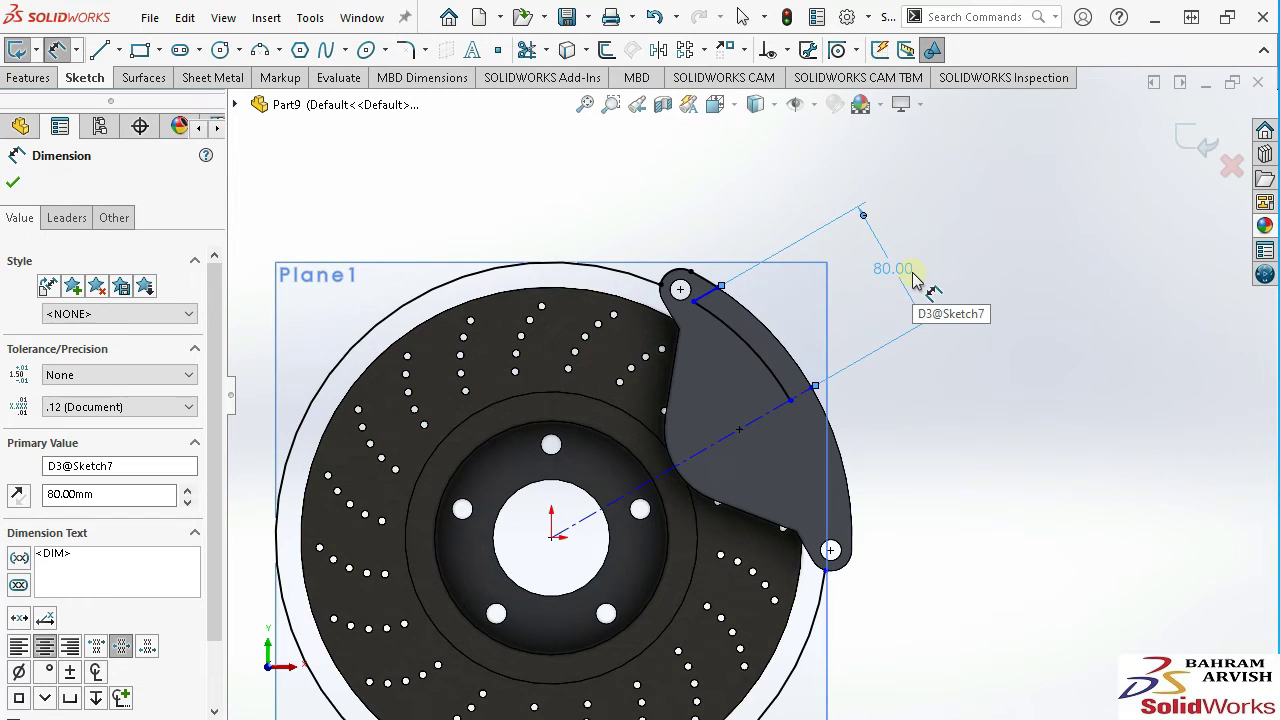
Change the 80 mm arm dimension to 60 mm.
{"action": "scroll", "coordinate": [822, 337], "scroll_direction": "up", "scroll_amount": 2}
{"action": "scroll", "coordinate": [857, 306], "scroll_direction": "down", "scroll_amount": 3}
{"action": "double_click", "coordinate": [849, 297]}
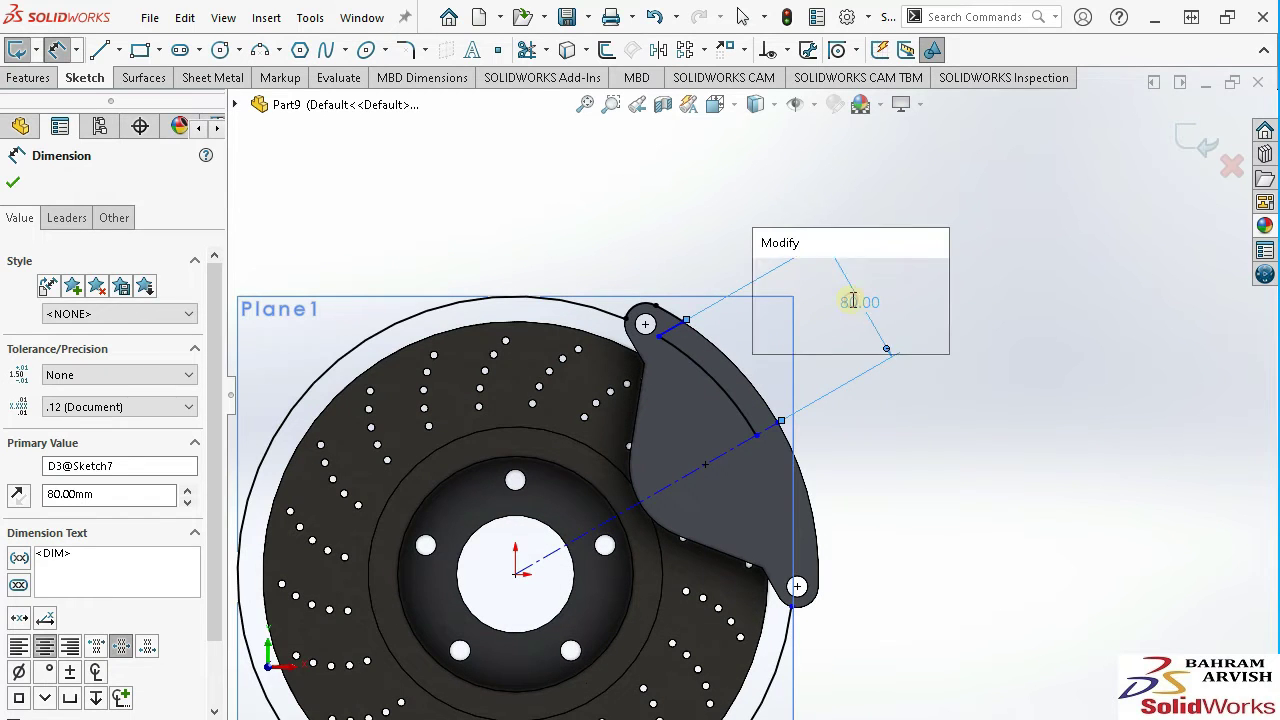
{"action": "type", "text": "60"}
{"action": "key", "text": "Return"}
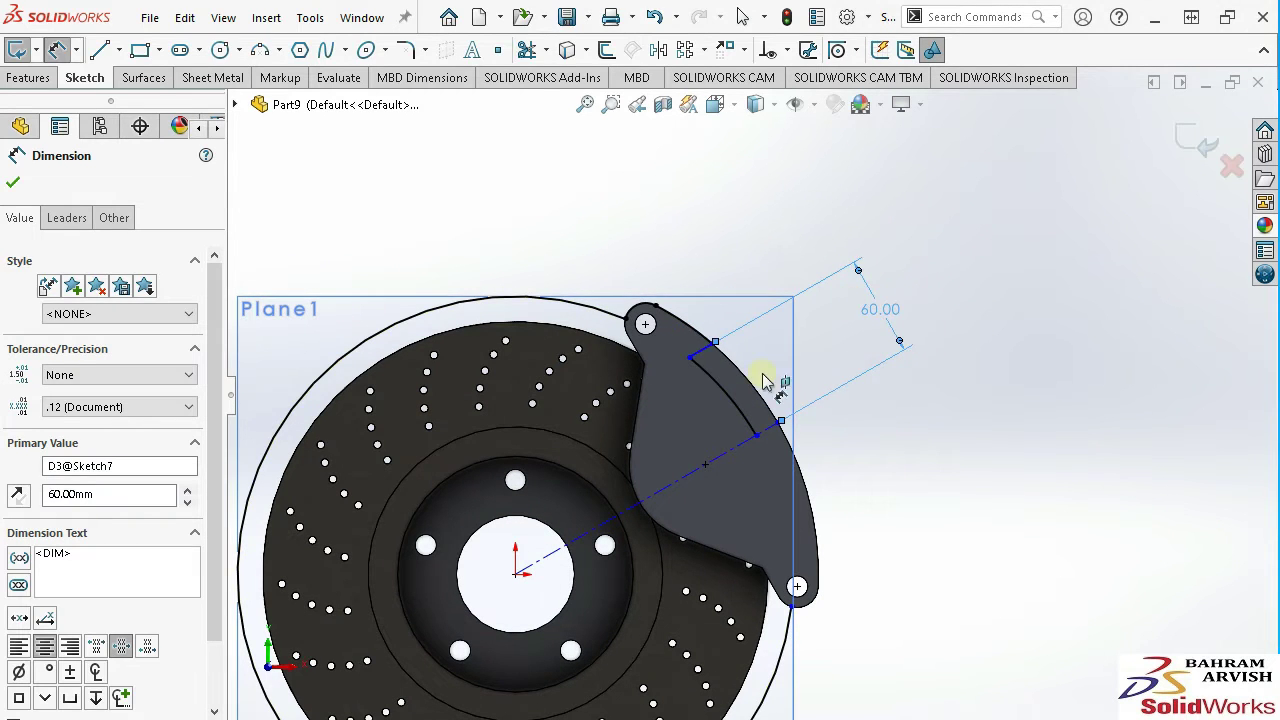
{"action": "scroll", "coordinate": [690, 390], "scroll_direction": "down", "scroll_amount": 2}
{"action": "right_click", "coordinate": [610, 238]}
{"action": "left_click", "coordinate": [620, 263]}
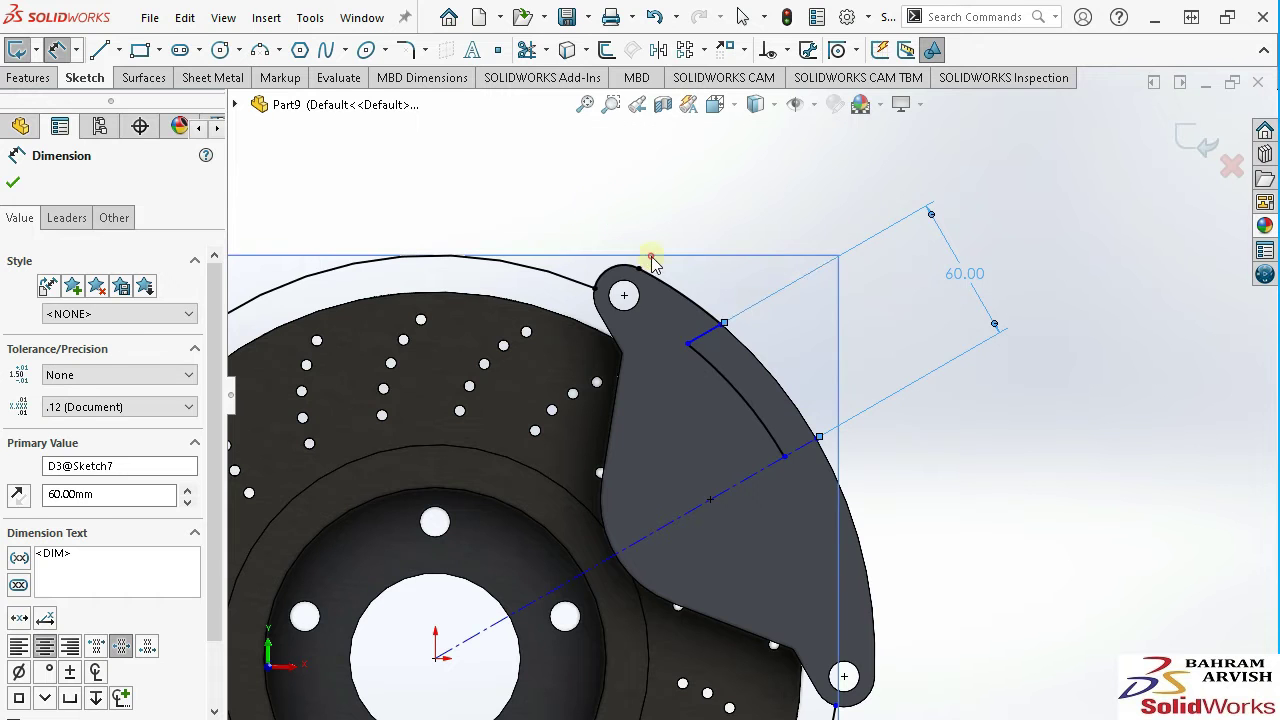
{"action": "scroll", "coordinate": [727, 410], "scroll_direction": "up", "scroll_amount": 1}
{"action": "scroll", "coordinate": [727, 410], "scroll_direction": "down", "scroll_amount": 1}
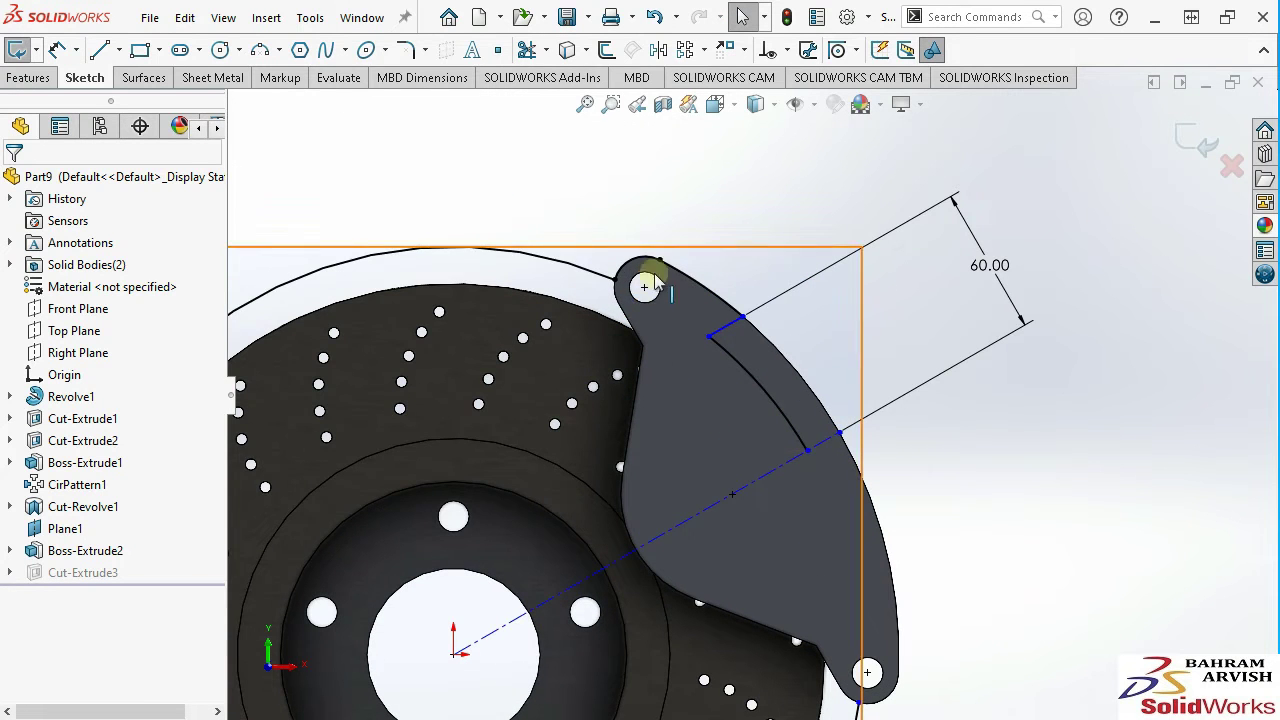
{"action": "scroll", "coordinate": [730, 385], "scroll_direction": "up", "scroll_amount": 2}
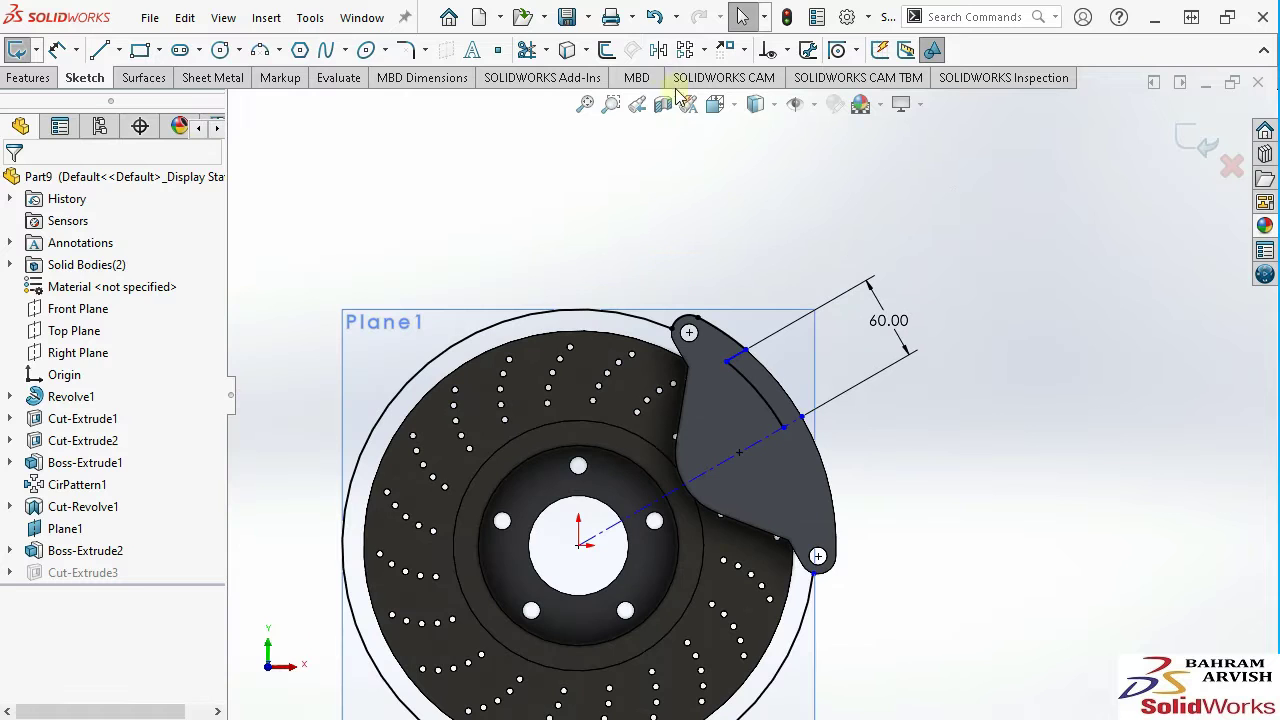
Mirror the three caliper edge arcs about the centerline.
{"action": "left_click", "coordinate": [658, 50]}
{"action": "scroll", "coordinate": [690, 340], "scroll_direction": "down", "scroll_amount": 2}
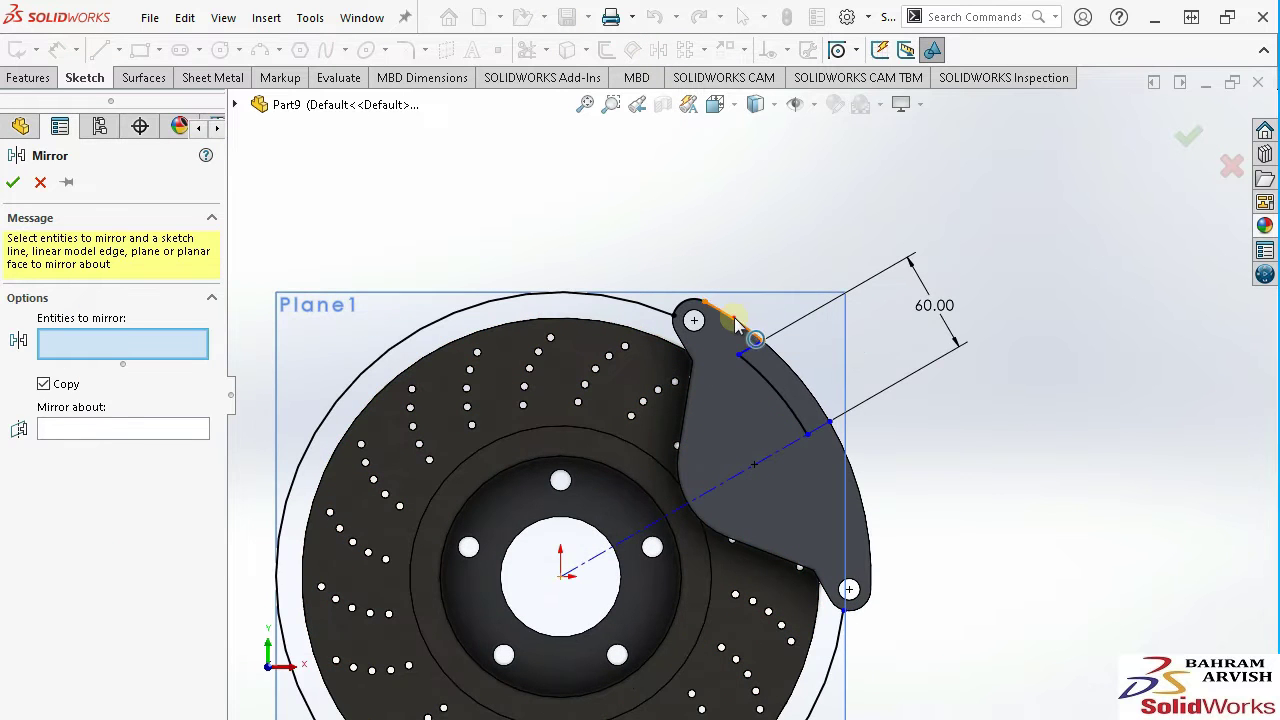
{"action": "left_click", "coordinate": [697, 313]}
{"action": "left_click", "coordinate": [693, 312]}
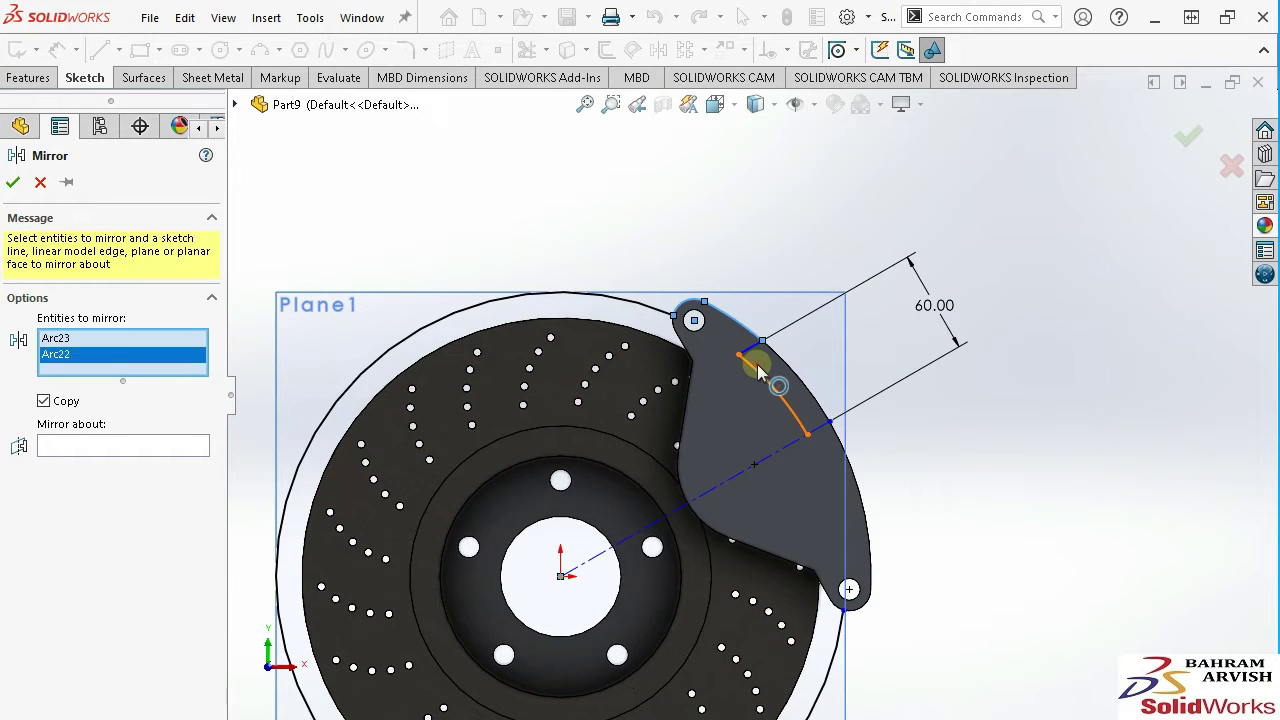
{"action": "left_click", "coordinate": [760, 372]}
{"action": "left_click", "coordinate": [175, 461]}
{"action": "left_click", "coordinate": [771, 455]}
{"action": "key", "text": "Return"}
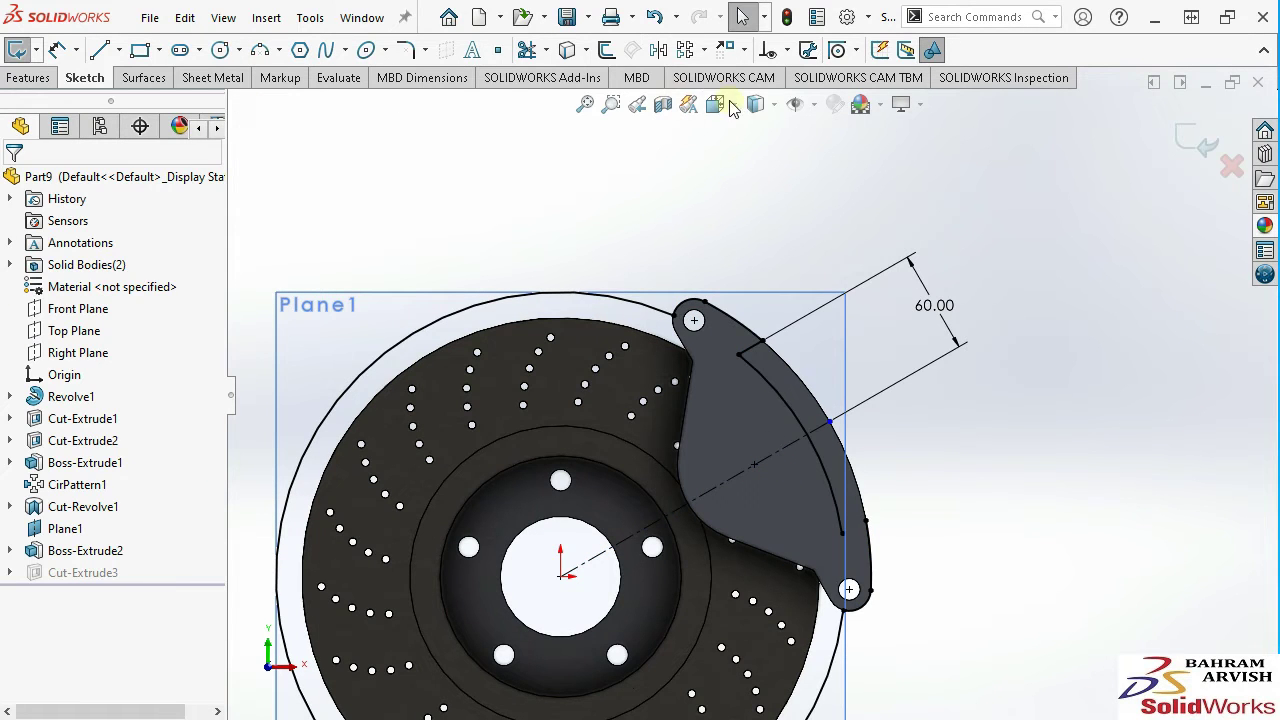
Mirror the short edge line about the centerline as well.
{"action": "left_click", "coordinate": [658, 52]}
{"action": "left_click", "coordinate": [756, 348]}
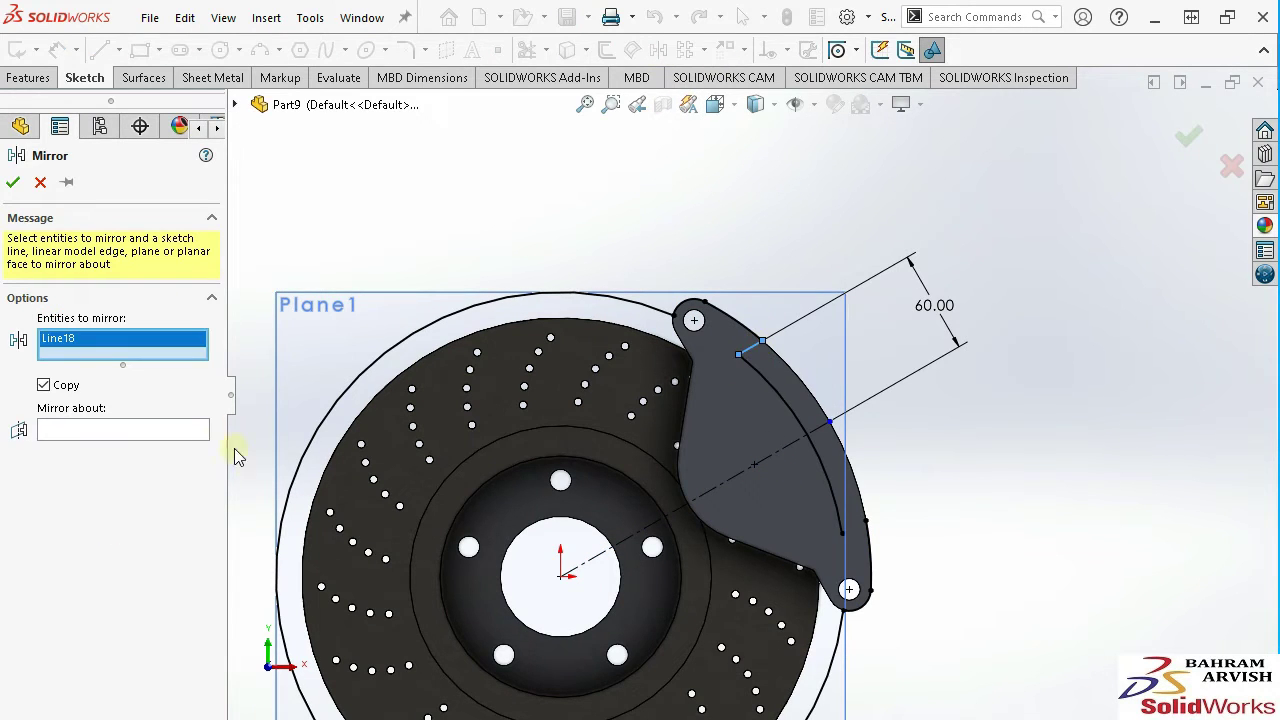
{"action": "left_click", "coordinate": [182, 428]}
{"action": "left_click", "coordinate": [780, 455]}
{"action": "right_click", "coordinate": [779, 452]}
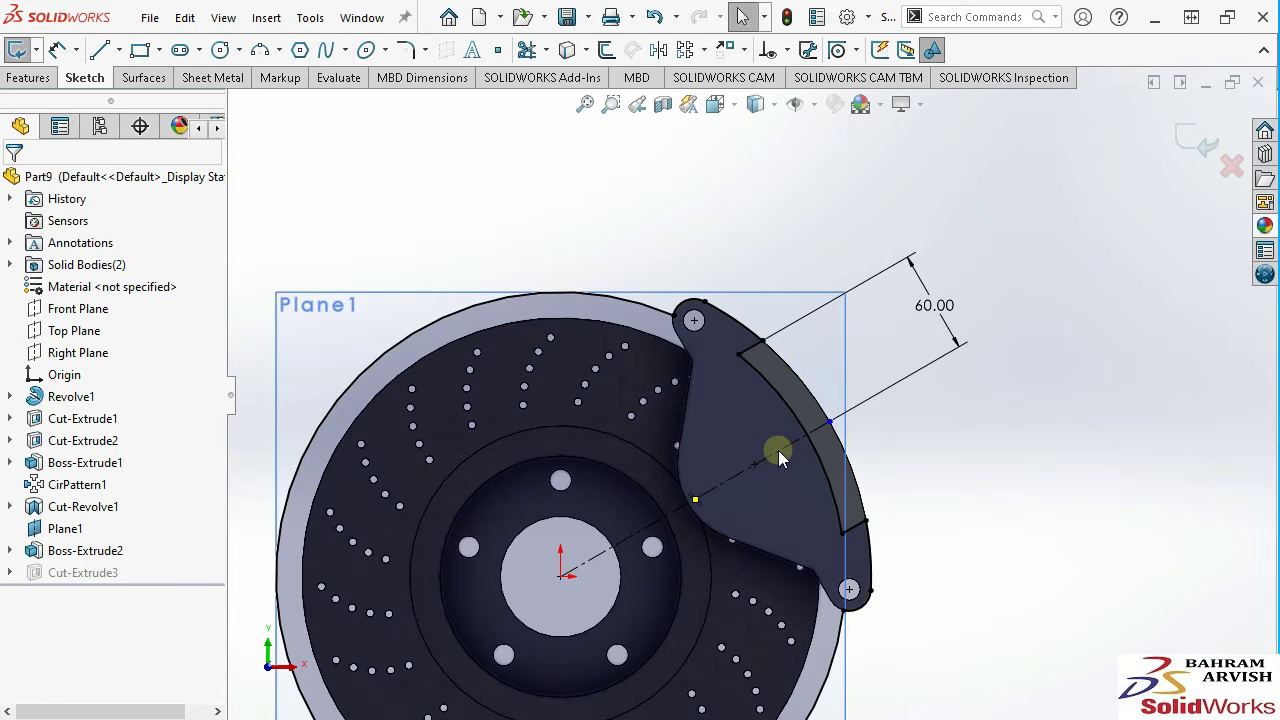
{"action": "scroll", "coordinate": [778, 450], "scroll_direction": "up", "scroll_amount": 3}
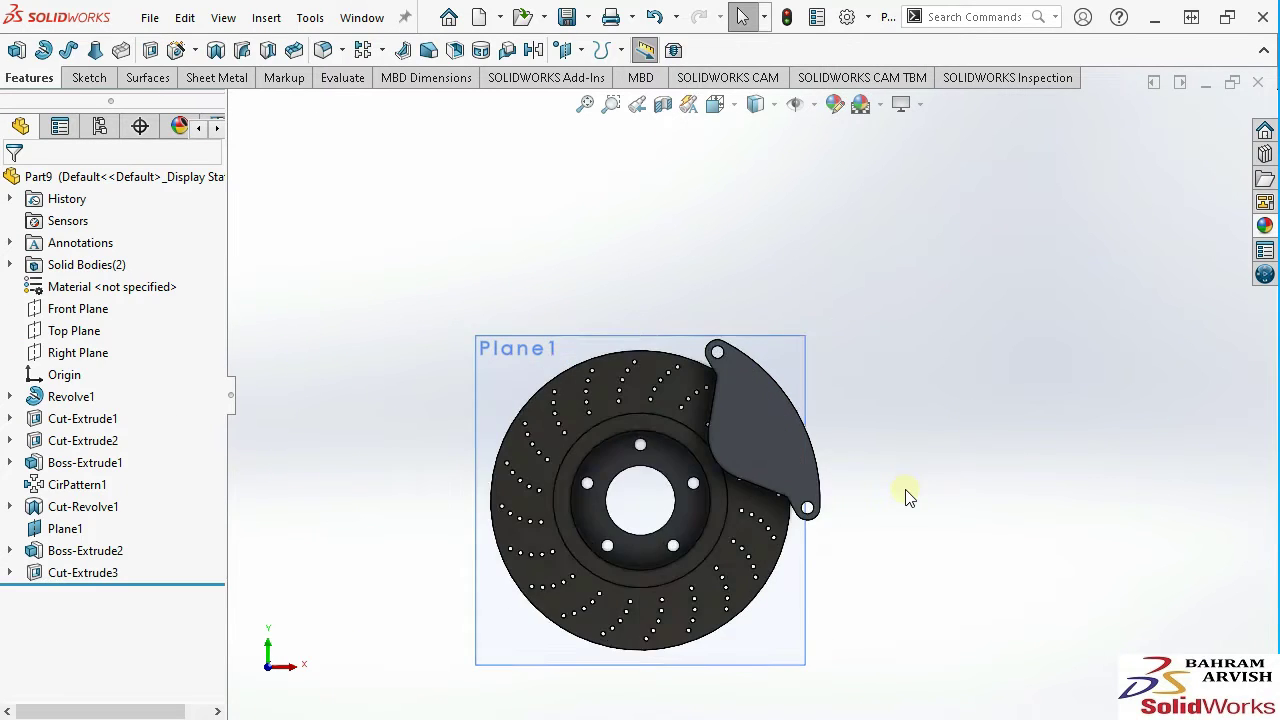
Start Sketch9 on the flat face of the Boss-Extrude2 caliper body.
{"action": "mouse_move", "coordinate": [826, 440]}
{"action": "middle_mouse_down"}
{"action": "mouse_move", "coordinate": [710, 392]}
{"action": "mouse_move", "coordinate": [814, 349]}
{"action": "mouse_move", "coordinate": [871, 431]}
{"action": "mouse_move", "coordinate": [918, 461]}
{"action": "mouse_move", "coordinate": [800, 449]}
{"action": "mouse_move", "coordinate": [766, 480]}
{"action": "mouse_move", "coordinate": [684, 379]}
{"action": "mouse_move", "coordinate": [694, 449]}
{"action": "mouse_move", "coordinate": [763, 449]}
{"action": "mouse_move", "coordinate": [791, 434]}
{"action": "mouse_move", "coordinate": [751, 438]}
{"action": "mouse_move", "coordinate": [658, 352]}
{"action": "mouse_move", "coordinate": [658, 405]}
{"action": "mouse_move", "coordinate": [794, 371]}
{"action": "mouse_move", "coordinate": [871, 420]}
{"action": "mouse_move", "coordinate": [691, 368]}
{"action": "middle_mouse_up"}
{"action": "left_click", "coordinate": [682, 367]}
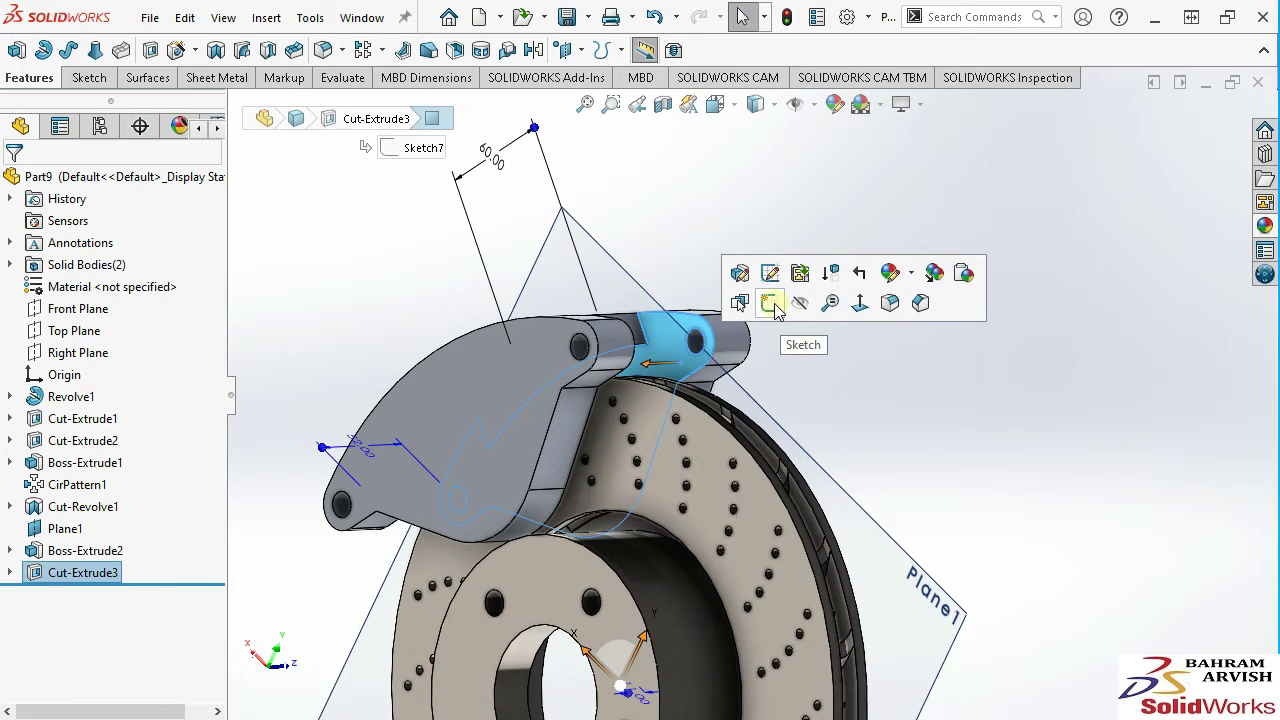
{"action": "left_click", "coordinate": [508, 437]}
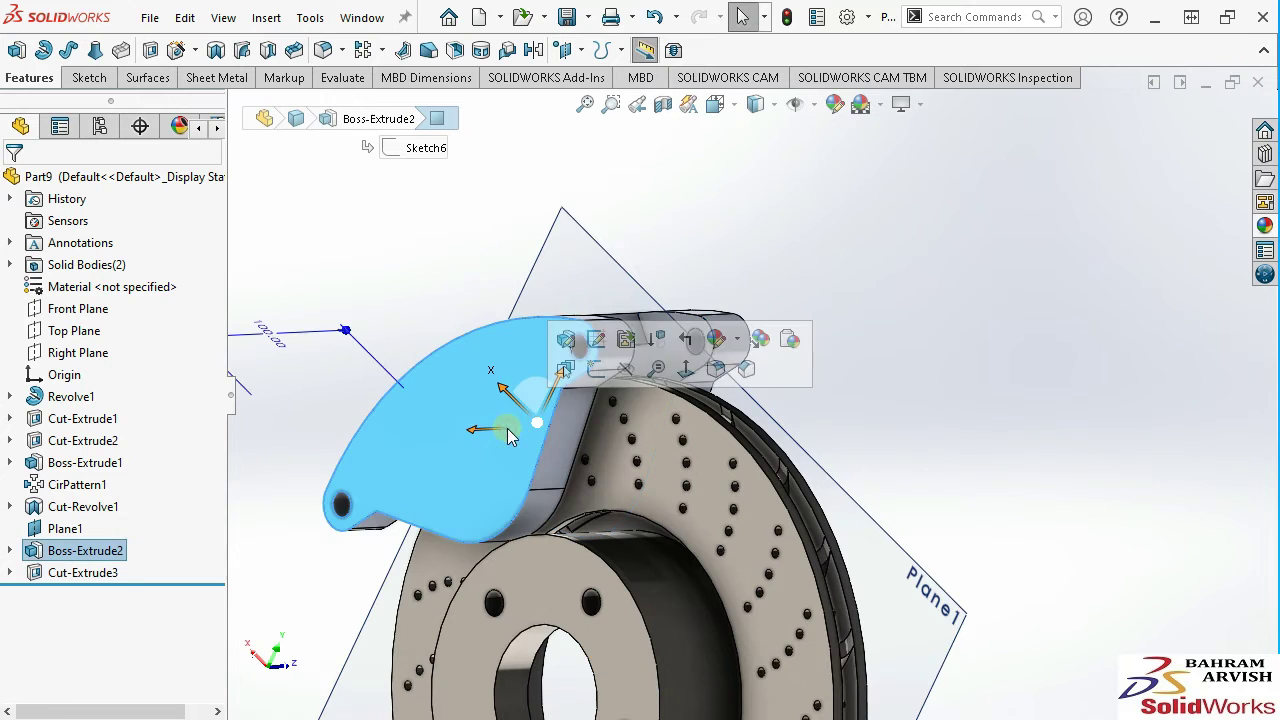
{"action": "left_click", "coordinate": [598, 370]}
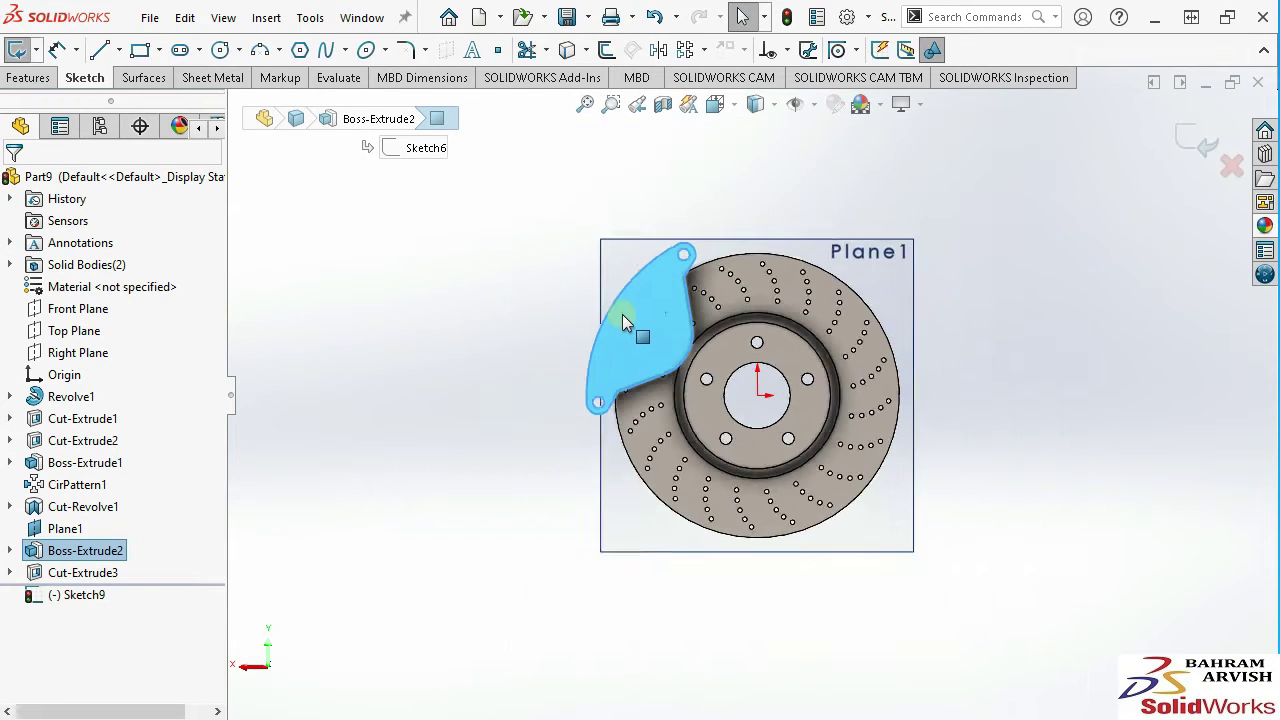
Draw a construction centerline from the disc centre to the caliper's inner arc.
{"action": "left_click", "coordinate": [179, 50]}
{"action": "left_click", "coordinate": [118, 50]}
{"action": "left_click", "coordinate": [143, 100]}
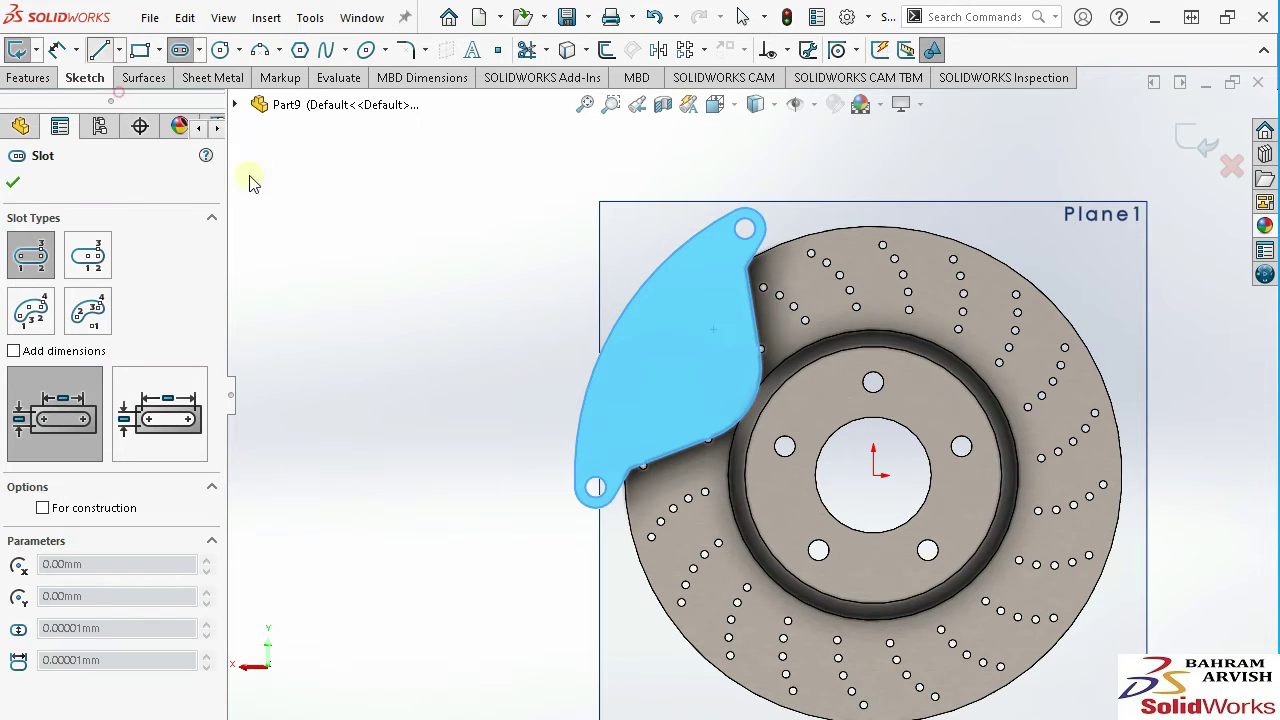
{"action": "left_click", "coordinate": [873, 474]}
{"action": "left_click", "coordinate": [615, 325]}
{"action": "right_click", "coordinate": [612, 325]}
{"action": "left_click", "coordinate": [663, 340]}
Sketch a straight slot along the centerline toward the disc centre.
{"action": "left_click", "coordinate": [179, 50]}
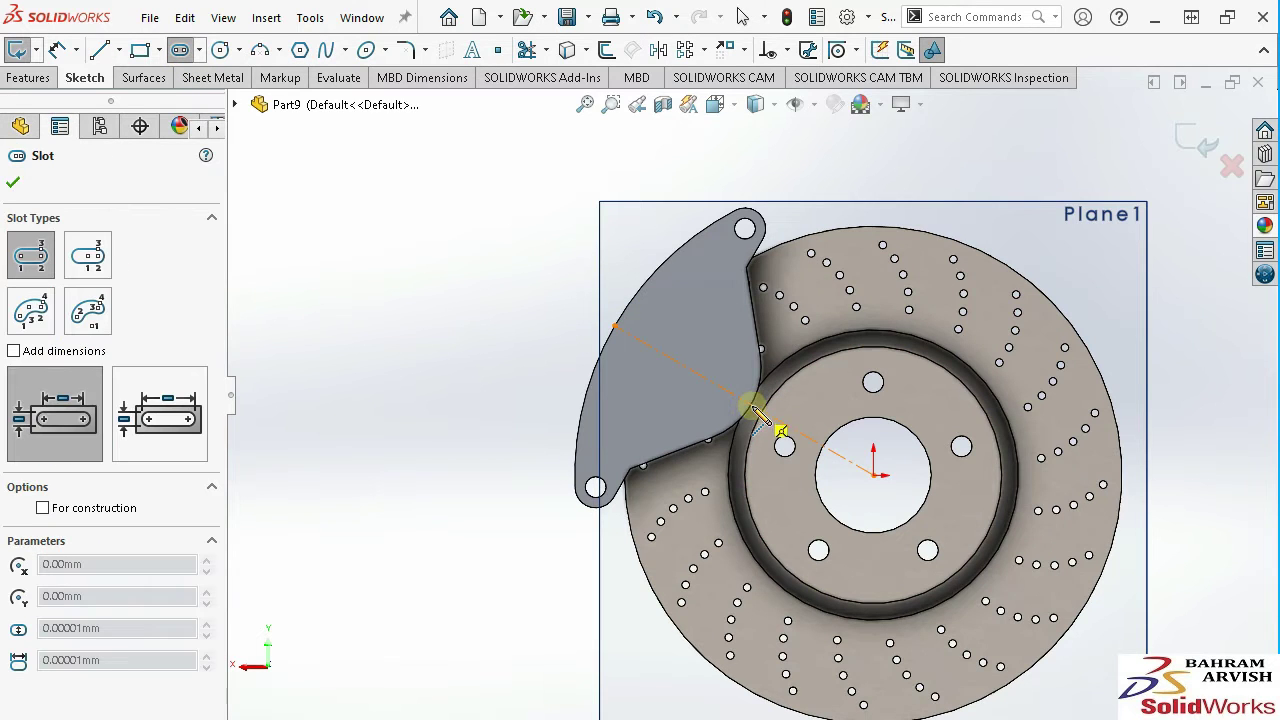
{"action": "scroll", "coordinate": [748, 400], "scroll_direction": "down", "scroll_amount": 3}
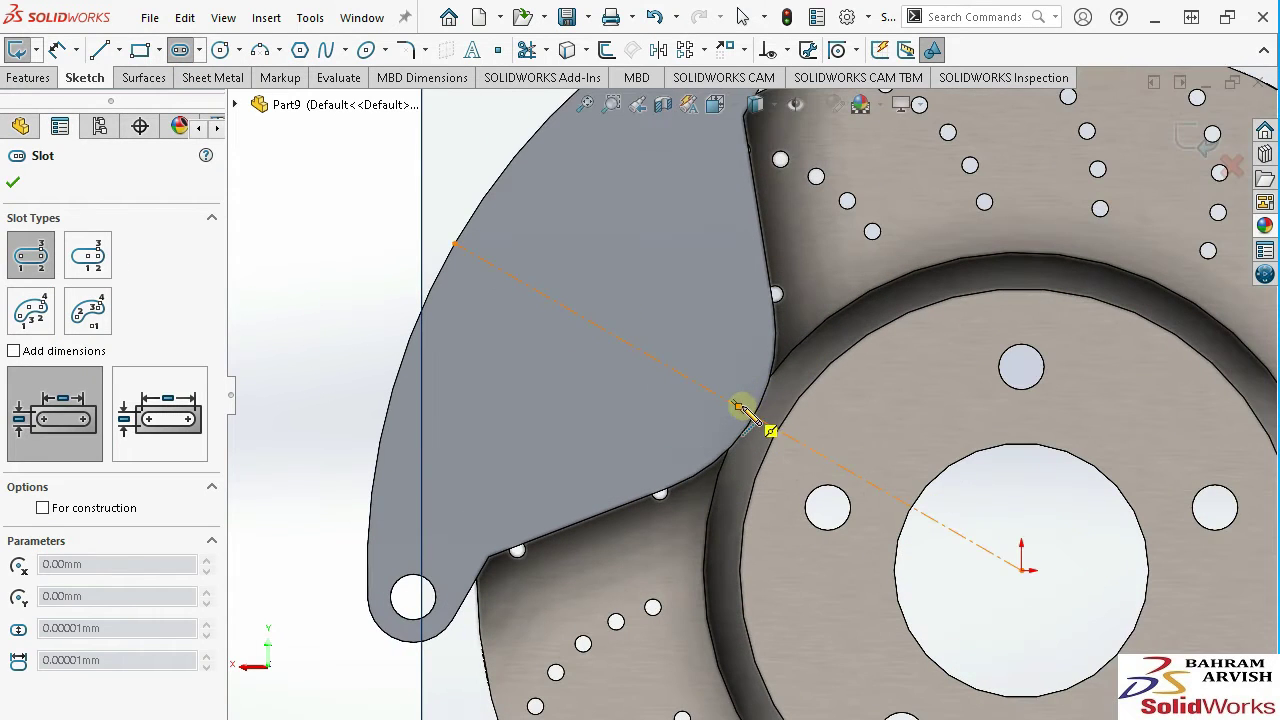
{"action": "left_click", "coordinate": [740, 407]}
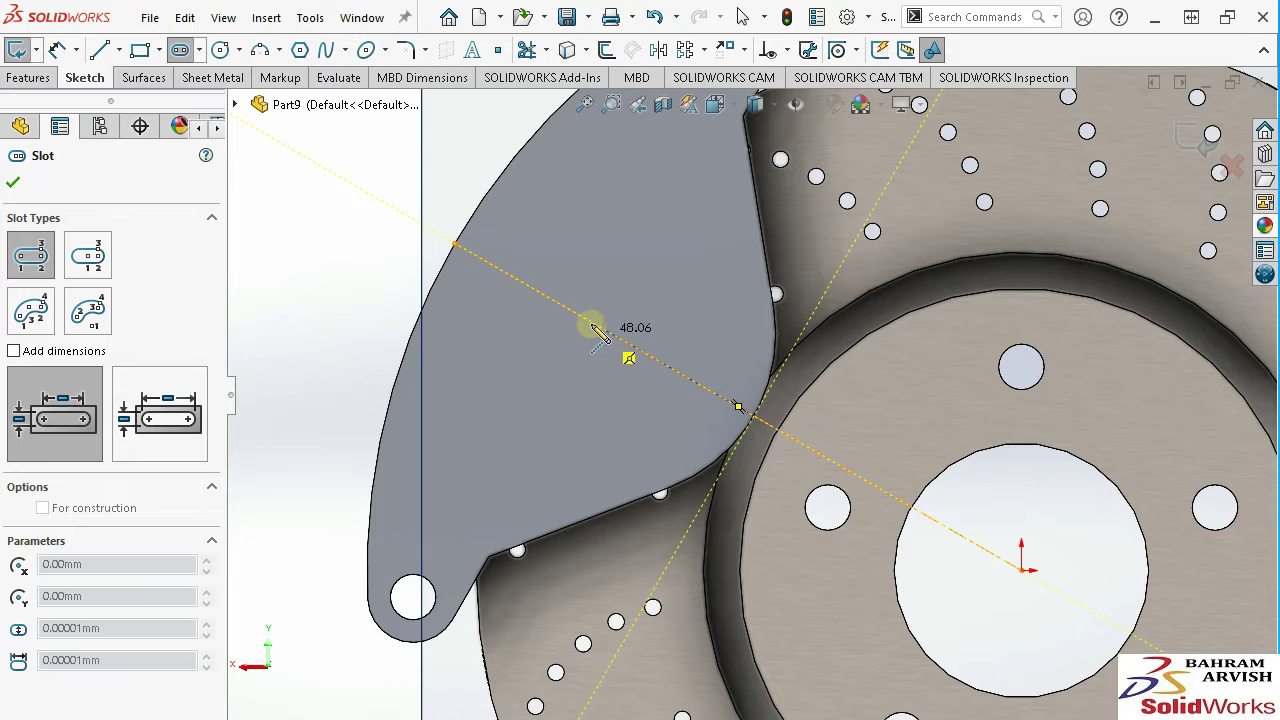
{"action": "left_click", "coordinate": [583, 318]}
{"action": "left_click", "coordinate": [612, 268]}
{"action": "right_click", "coordinate": [620, 196]}
{"action": "left_click", "coordinate": [660, 283]}
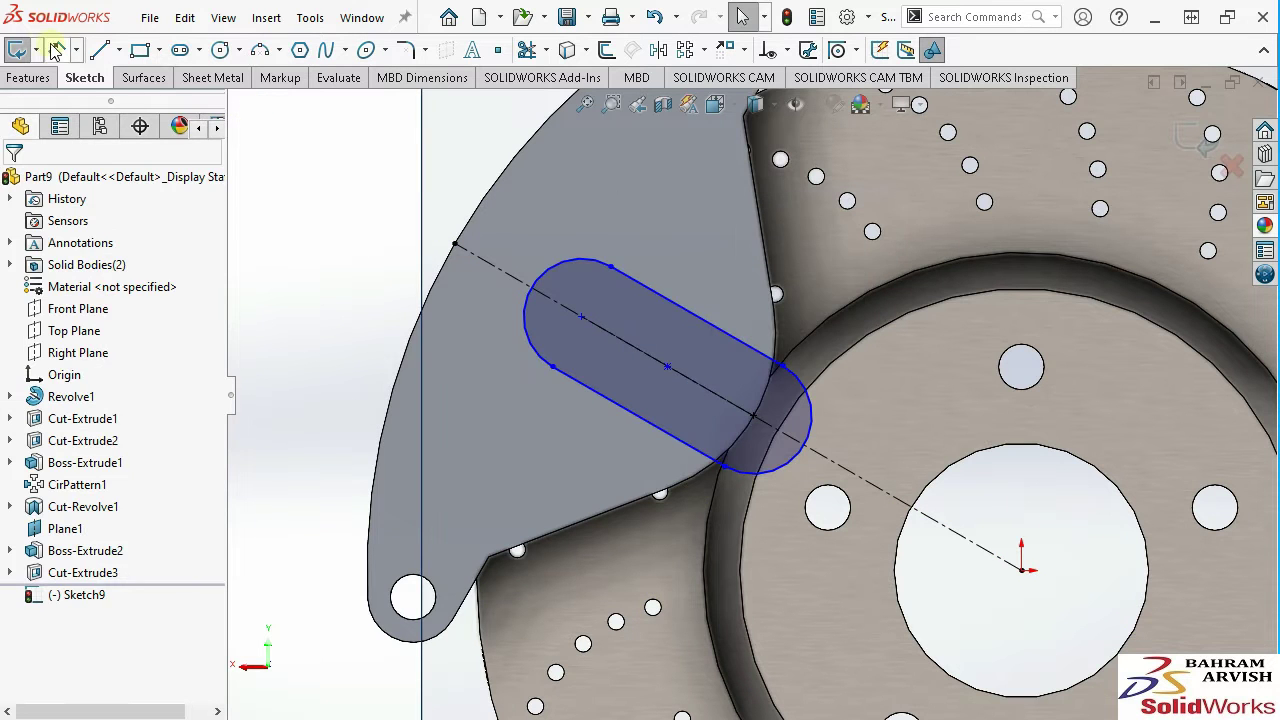
Dimension the slot 50 mm wide and 40 mm long.
{"action": "left_click", "coordinate": [658, 305]}
{"action": "left_click", "coordinate": [600, 396]}
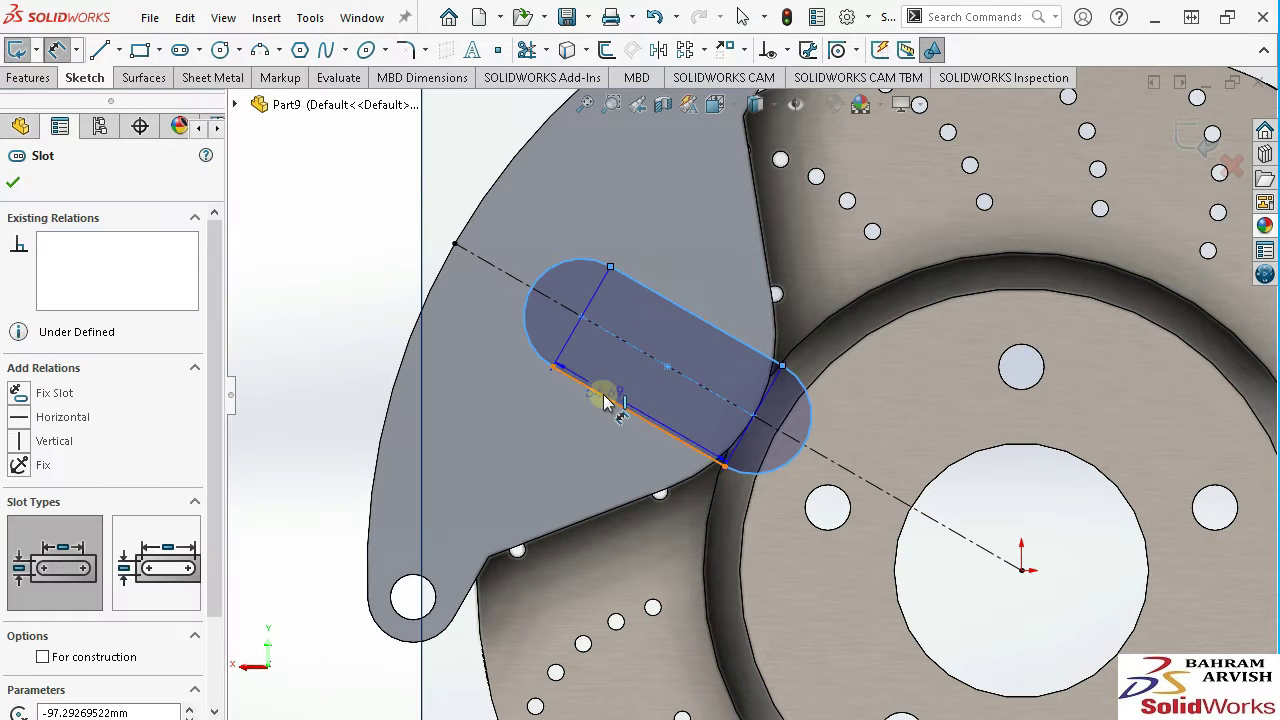
{"action": "left_click", "coordinate": [347, 231]}
{"action": "type", "text": "50"}
{"action": "key", "text": "Return"}
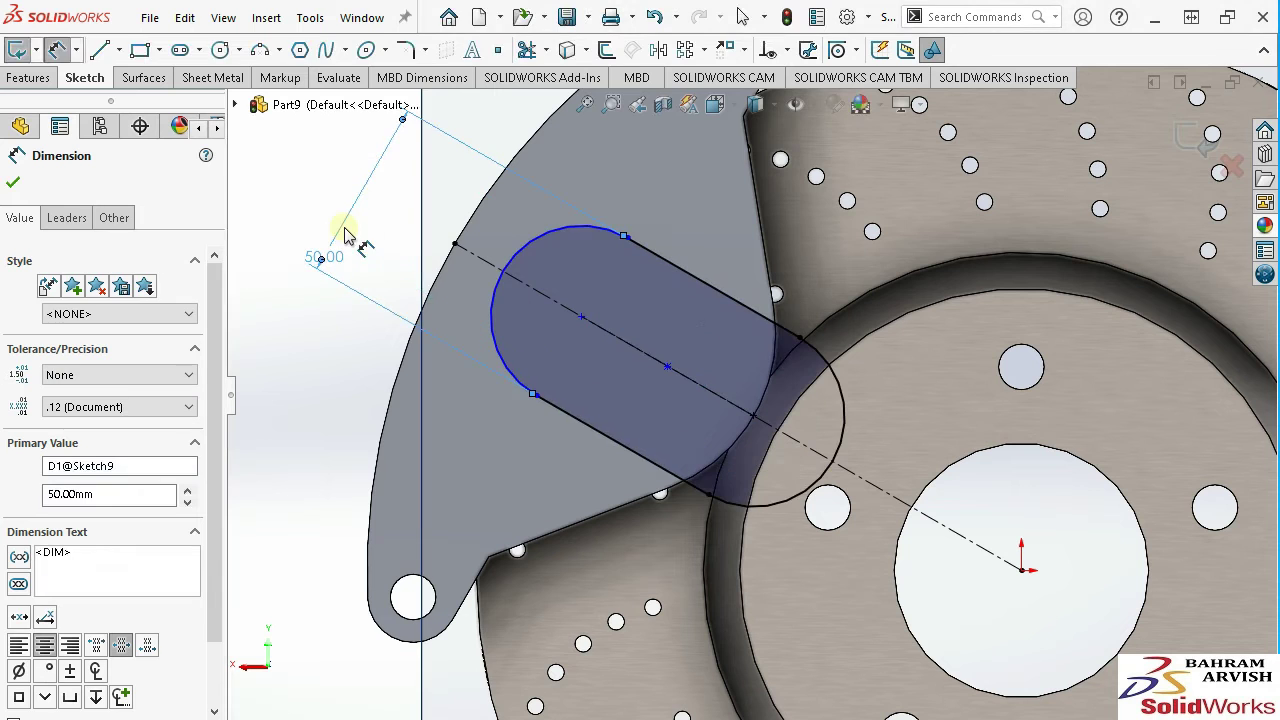
{"action": "left_click", "coordinate": [724, 298]}
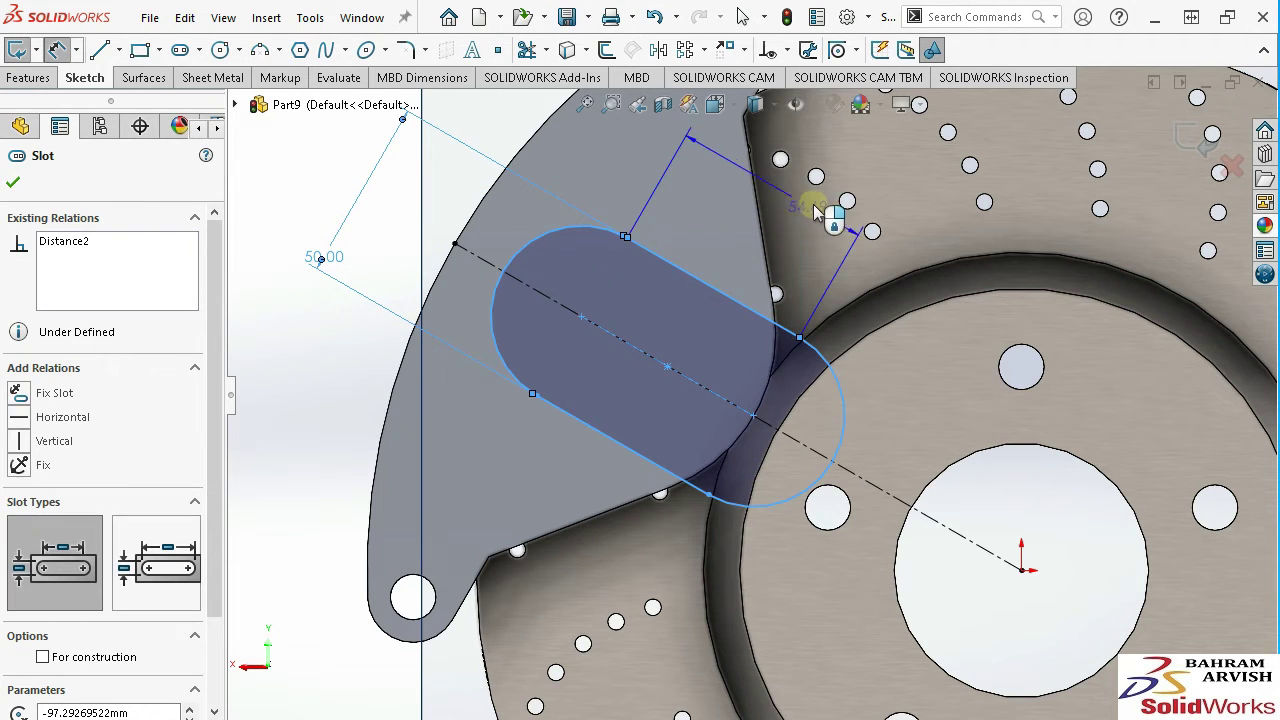
{"action": "left_click", "coordinate": [824, 207]}
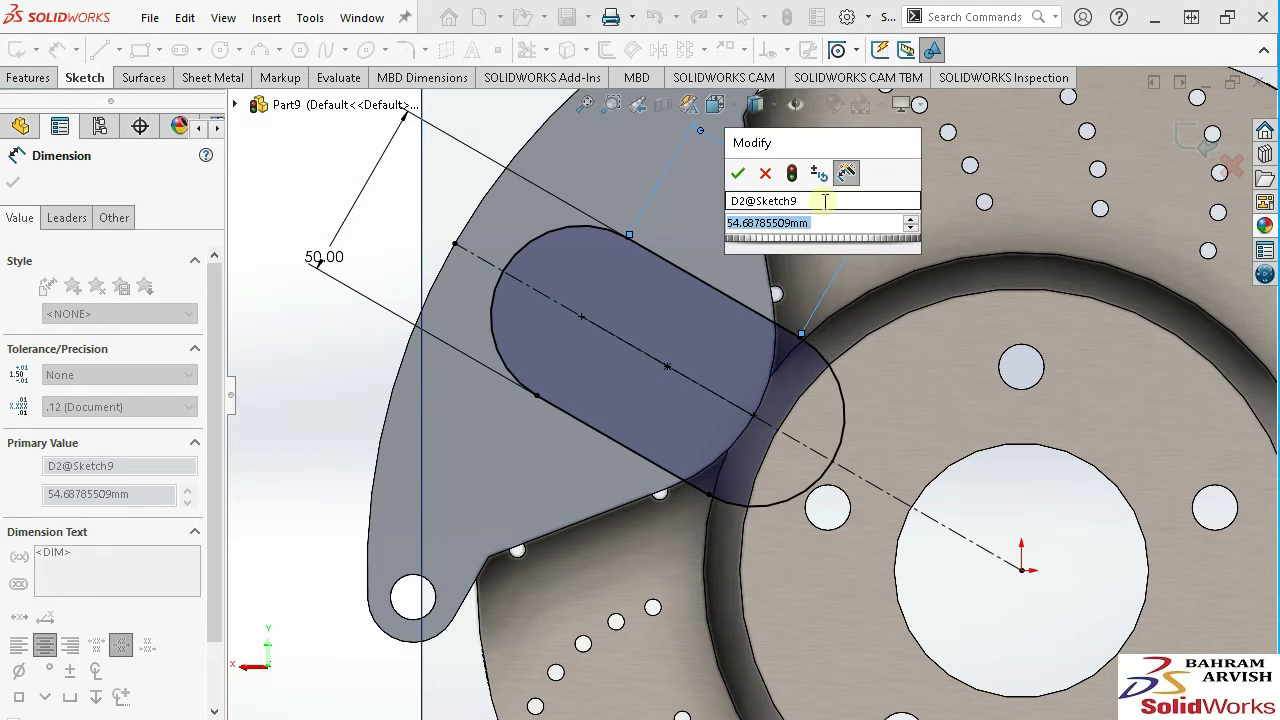
{"action": "type", "text": "40"}
{"action": "key", "text": "Return"}
{"action": "scroll", "coordinate": [790, 335], "scroll_direction": "up", "scroll_amount": 2}
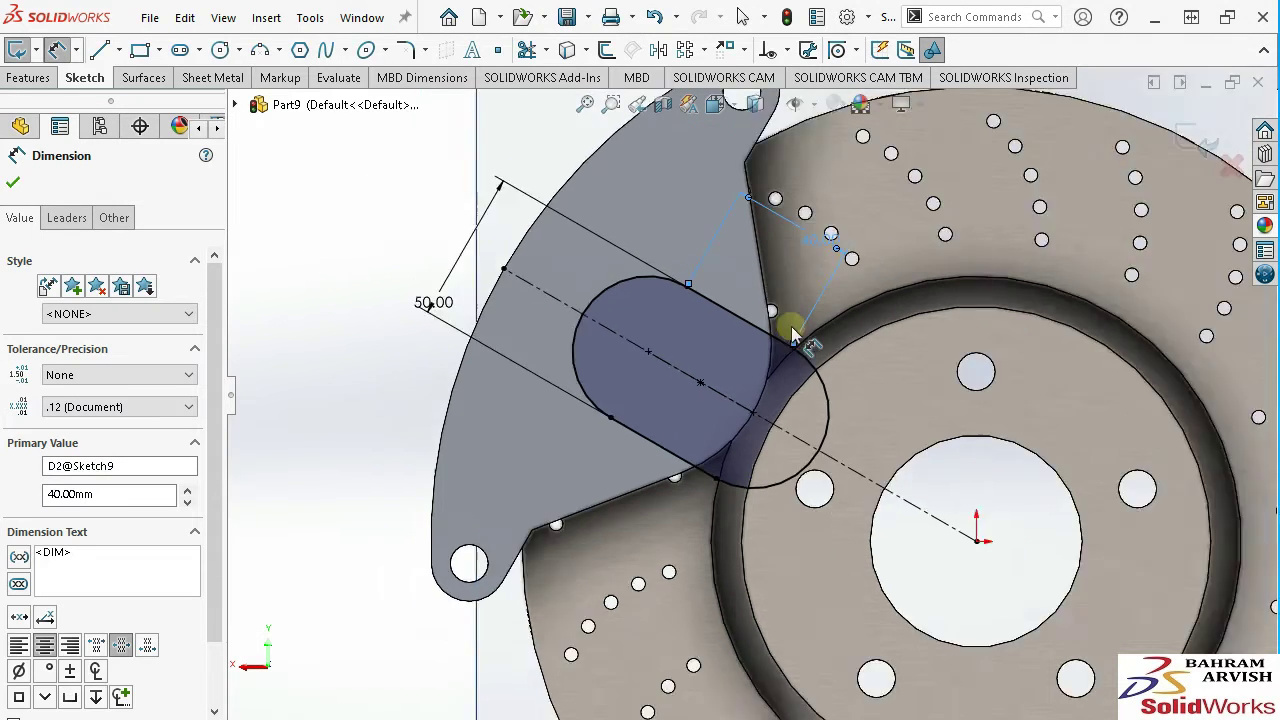
{"action": "scroll", "coordinate": [790, 335], "scroll_direction": "up", "scroll_amount": 2}
{"action": "right_click", "coordinate": [537, 274]}
Convert the caliper outline edge into Sketch9, using wireframe view to pick it.
{"action": "left_click", "coordinate": [546, 337]}
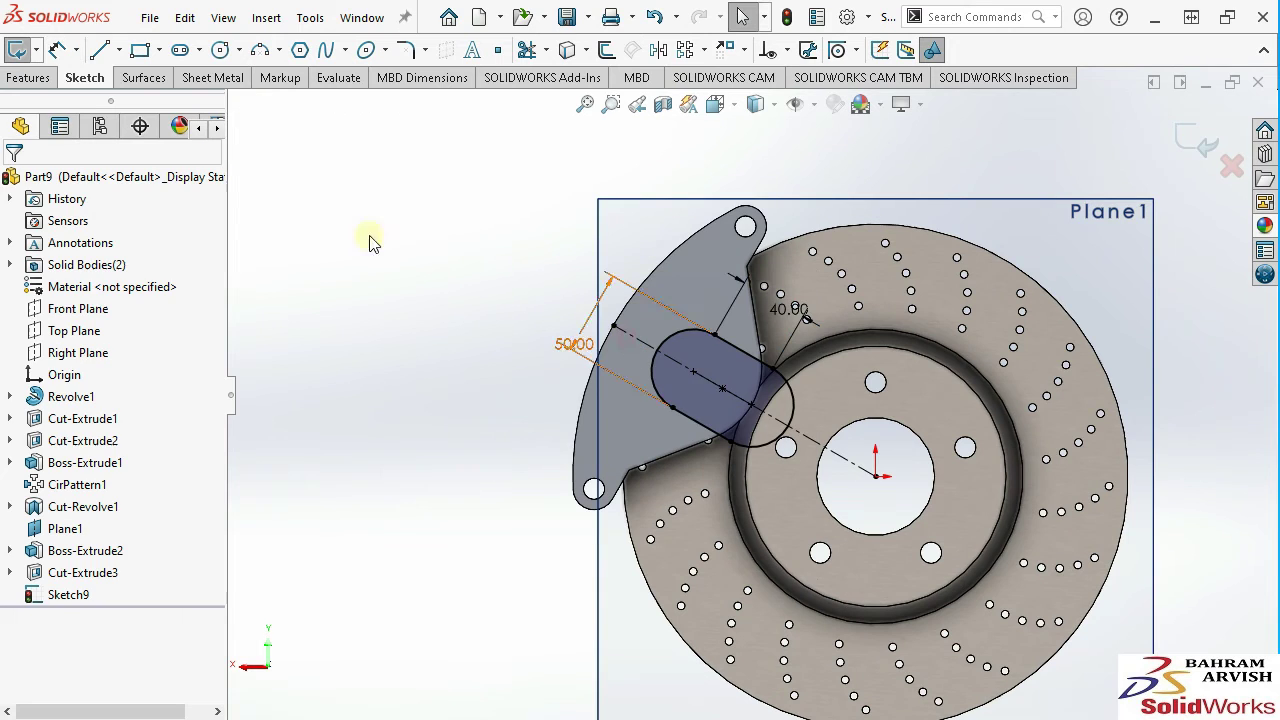
{"action": "left_click", "coordinate": [100, 50]}
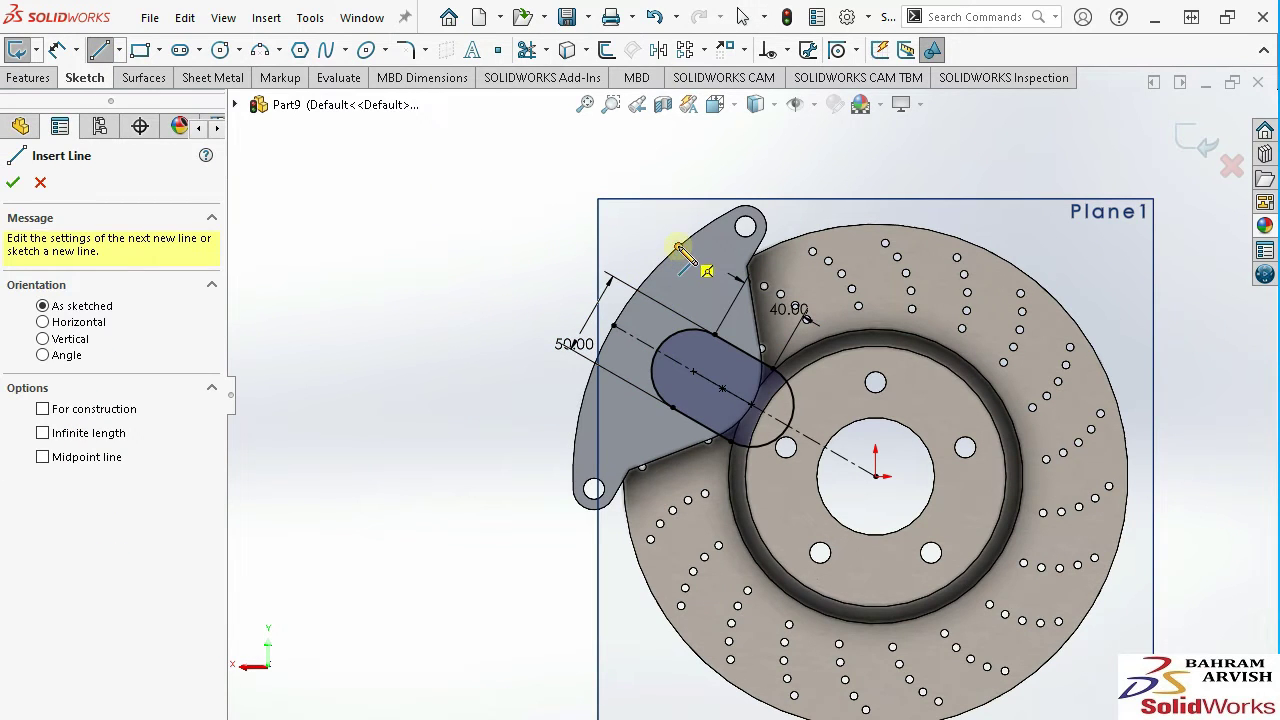
{"action": "left_click", "coordinate": [757, 190]}
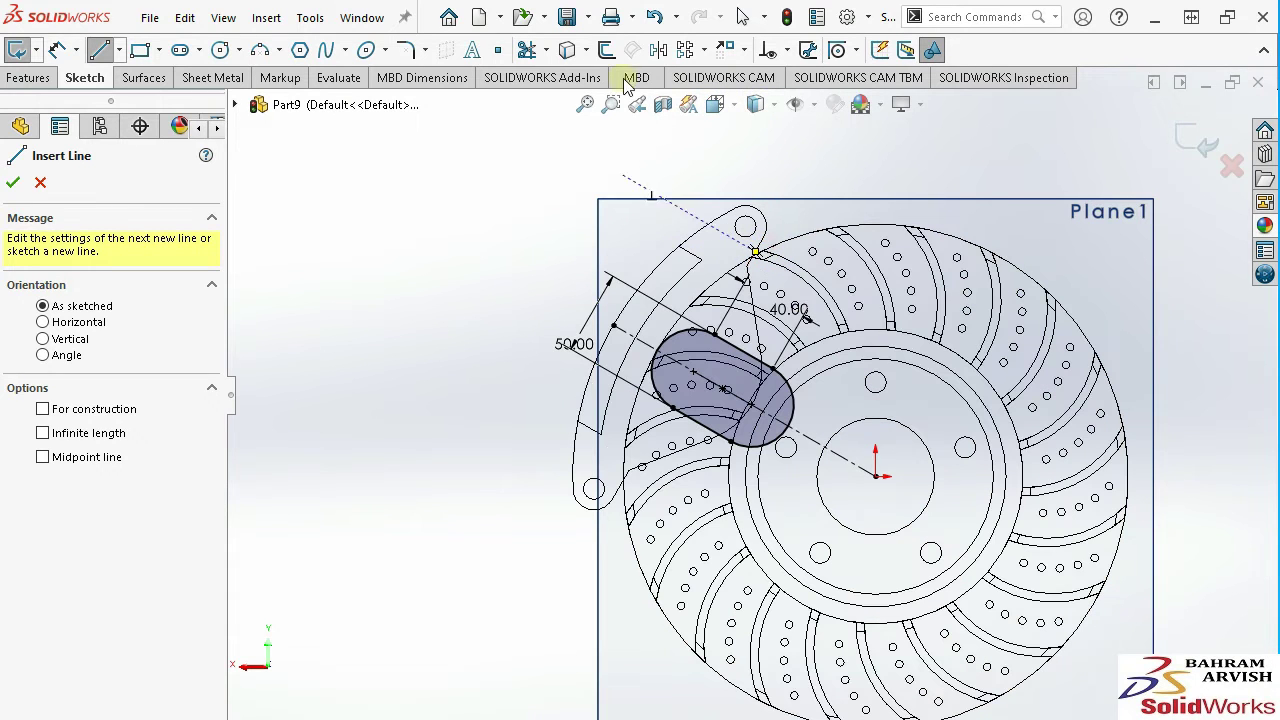
{"action": "left_click", "coordinate": [569, 50]}
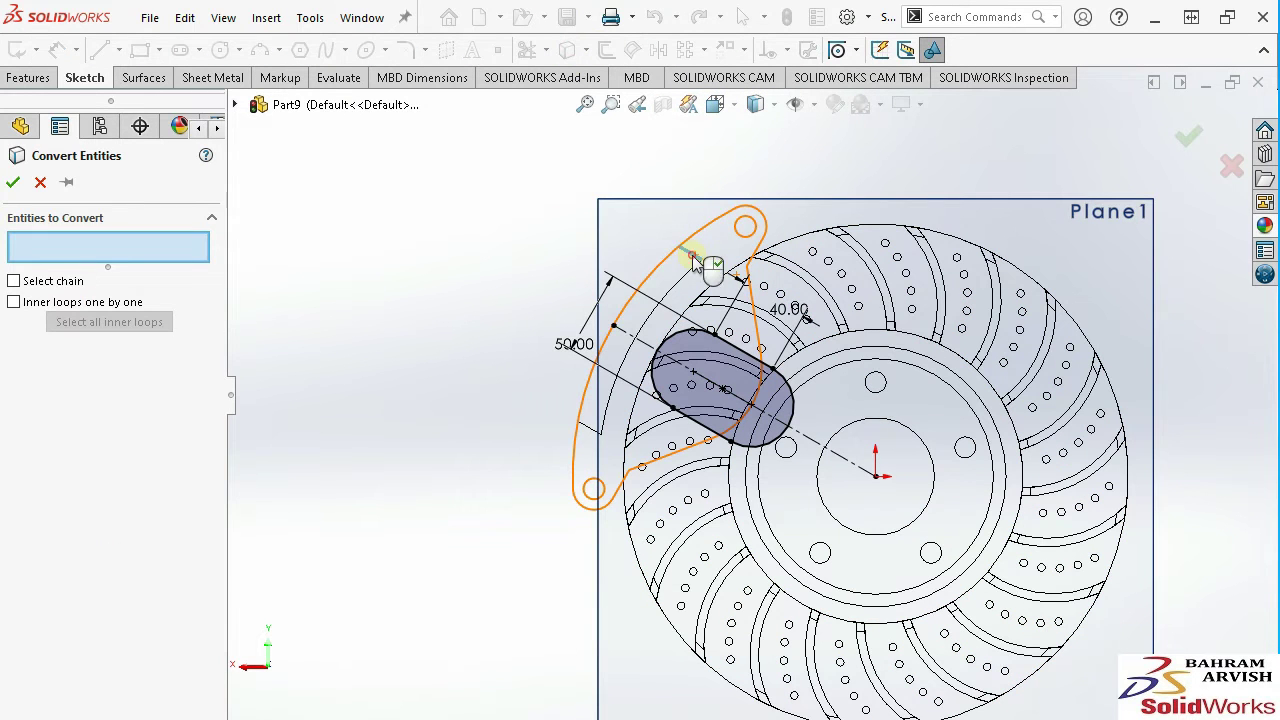
{"action": "left_click", "coordinate": [704, 264]}
{"action": "key", "text": "Return"}
{"action": "left_click", "coordinate": [757, 104]}
{"action": "left_click", "coordinate": [757, 133]}
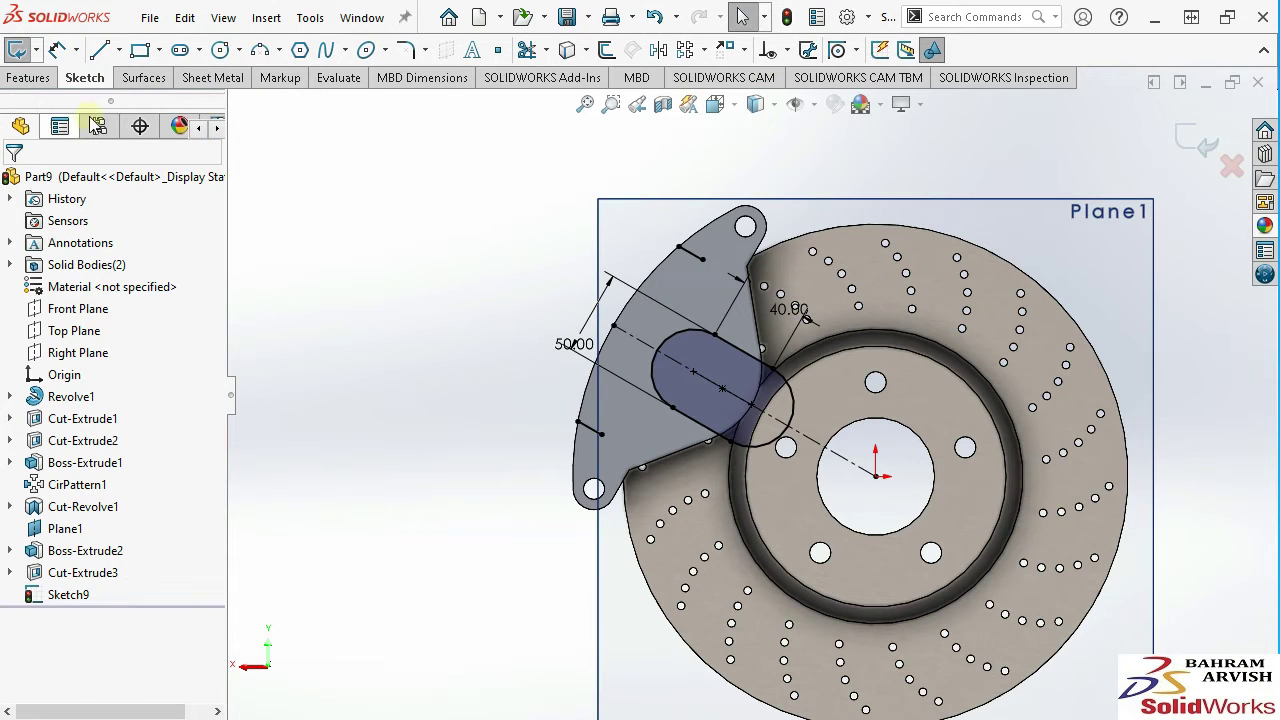
Draw a slanted line from the caliper edge to the slot and mirror it about the centreline.
{"action": "left_click", "coordinate": [99, 55]}
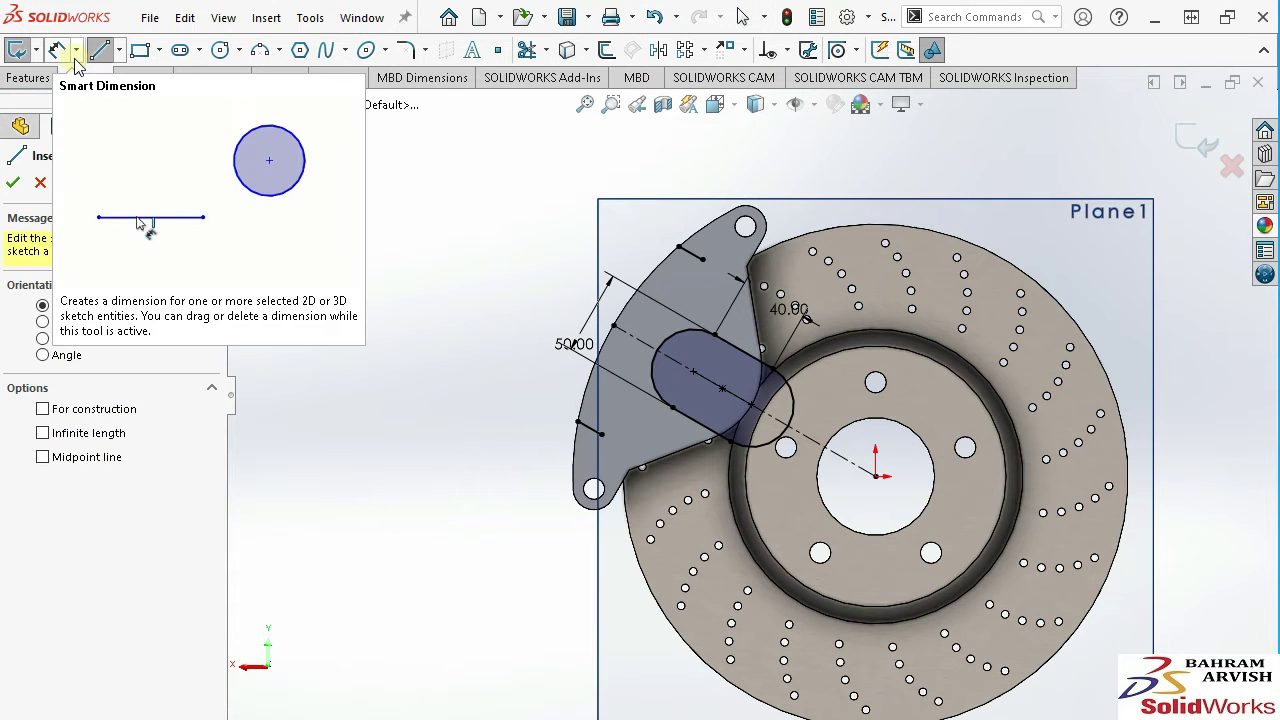
{"action": "left_click", "coordinate": [703, 261]}
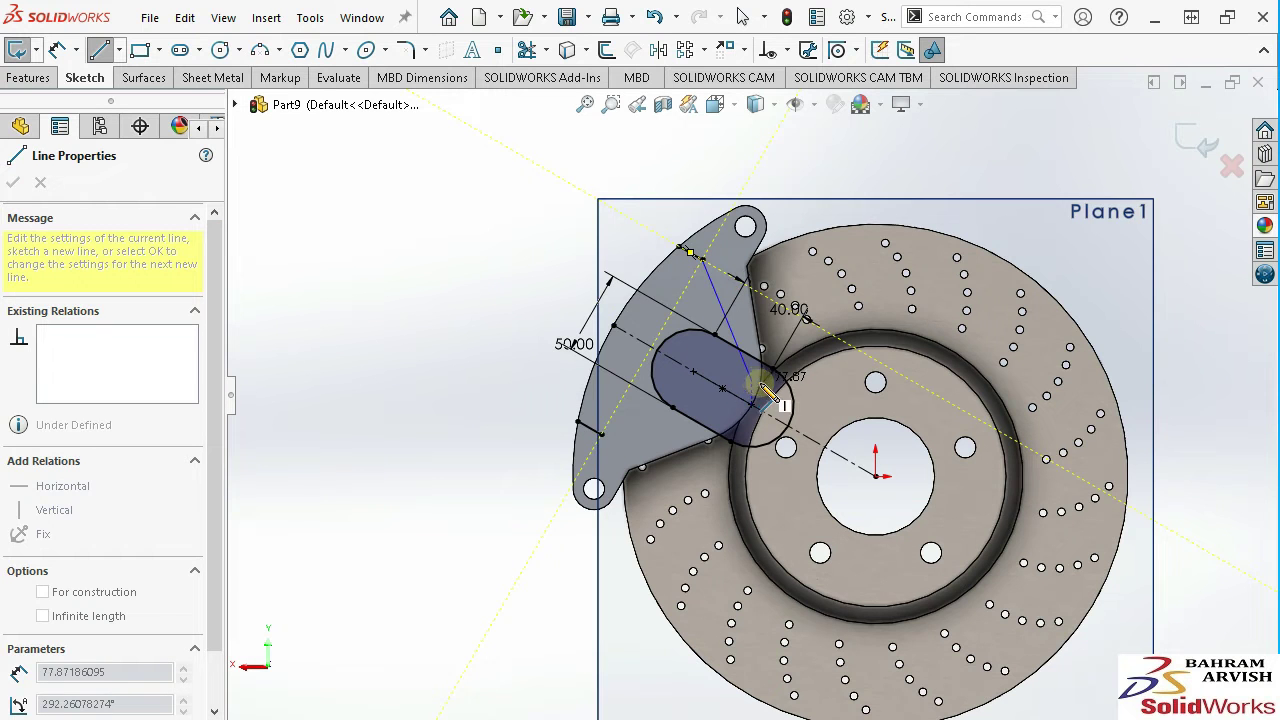
{"action": "scroll", "coordinate": [766, 390], "scroll_direction": "down", "scroll_amount": 3}
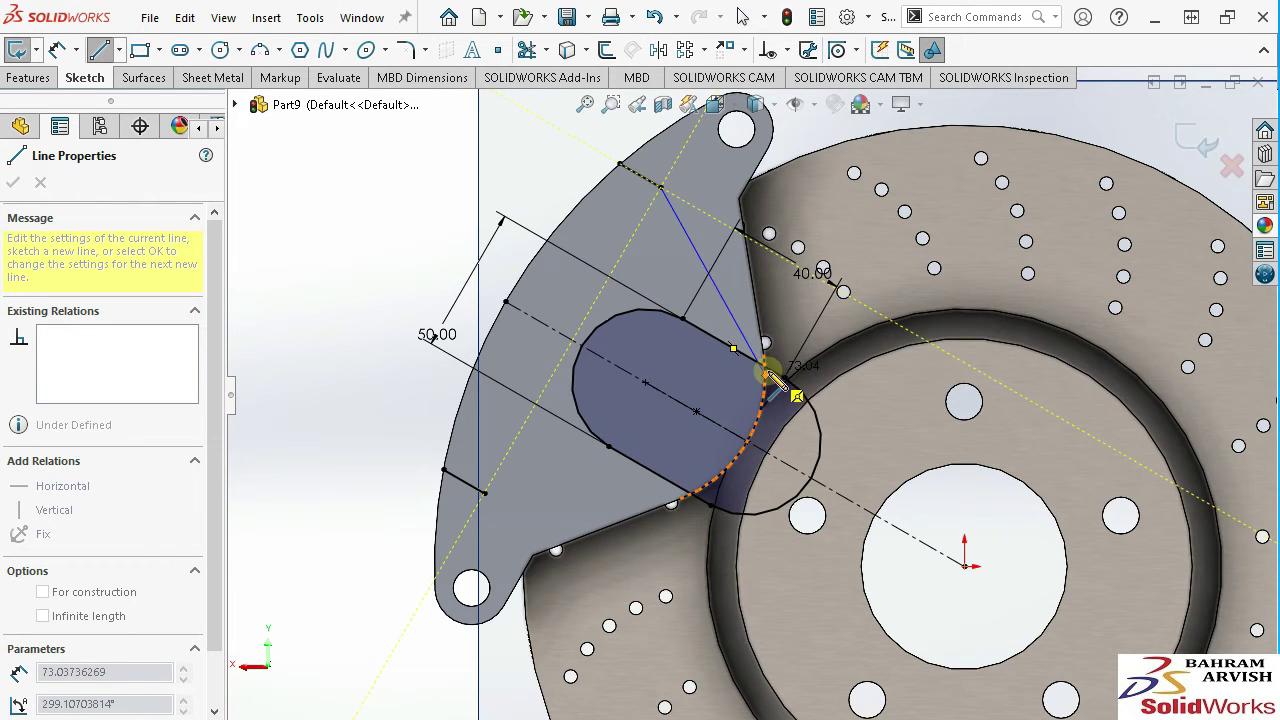
{"action": "right_click", "coordinate": [766, 378]}
{"action": "left_click", "coordinate": [791, 391]}
{"action": "left_click", "coordinate": [658, 50]}
{"action": "left_click", "coordinate": [694, 242]}
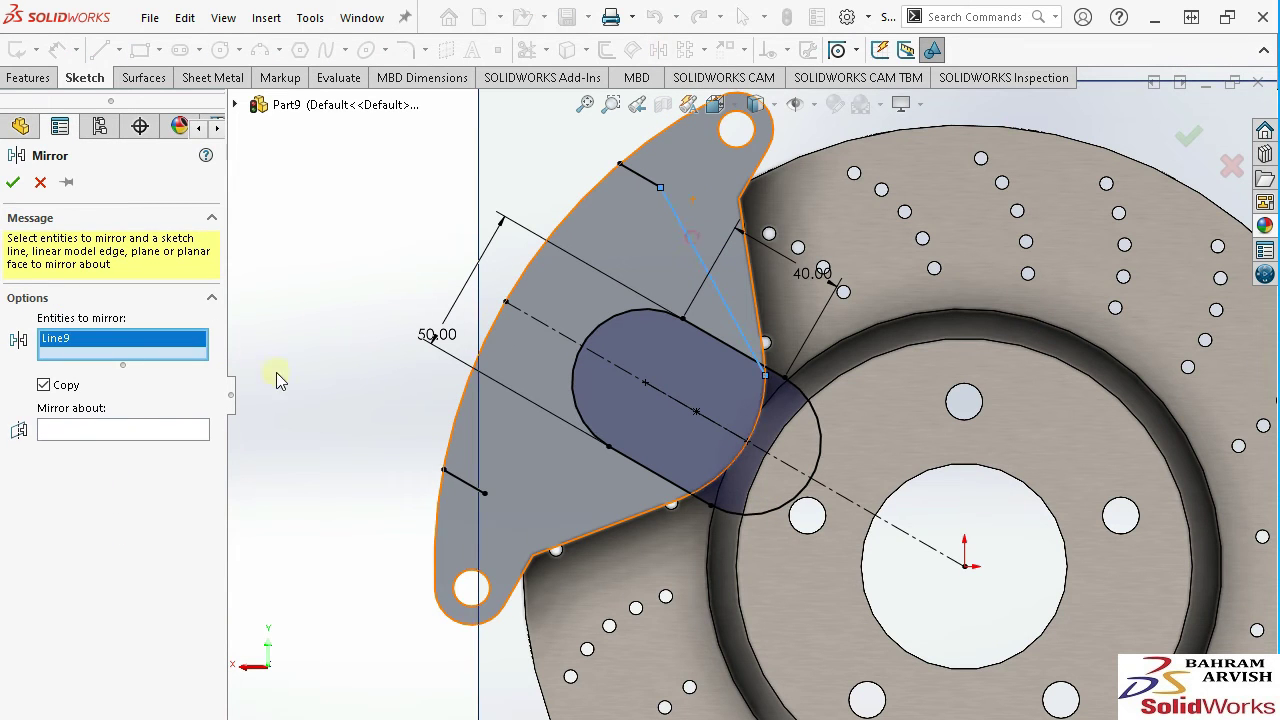
{"action": "left_click", "coordinate": [183, 430]}
{"action": "left_click", "coordinate": [543, 322]}
{"action": "key", "text": "Return"}
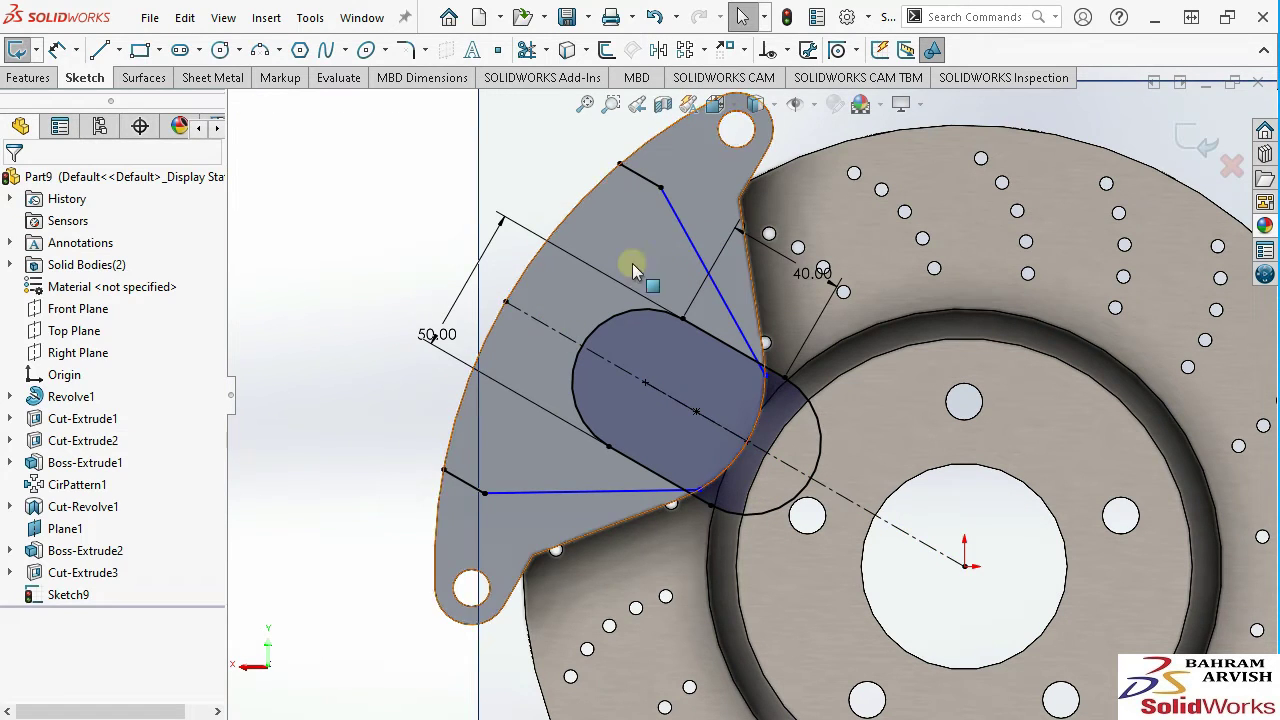
Project the caliper face outline into the sketch and start an Extruded Cut.
{"action": "left_click", "coordinate": [568, 50]}
{"action": "left_click", "coordinate": [624, 157]}
{"action": "left_click", "coordinate": [12, 182]}
{"action": "scroll", "coordinate": [755, 397], "scroll_direction": "up", "scroll_amount": 2}
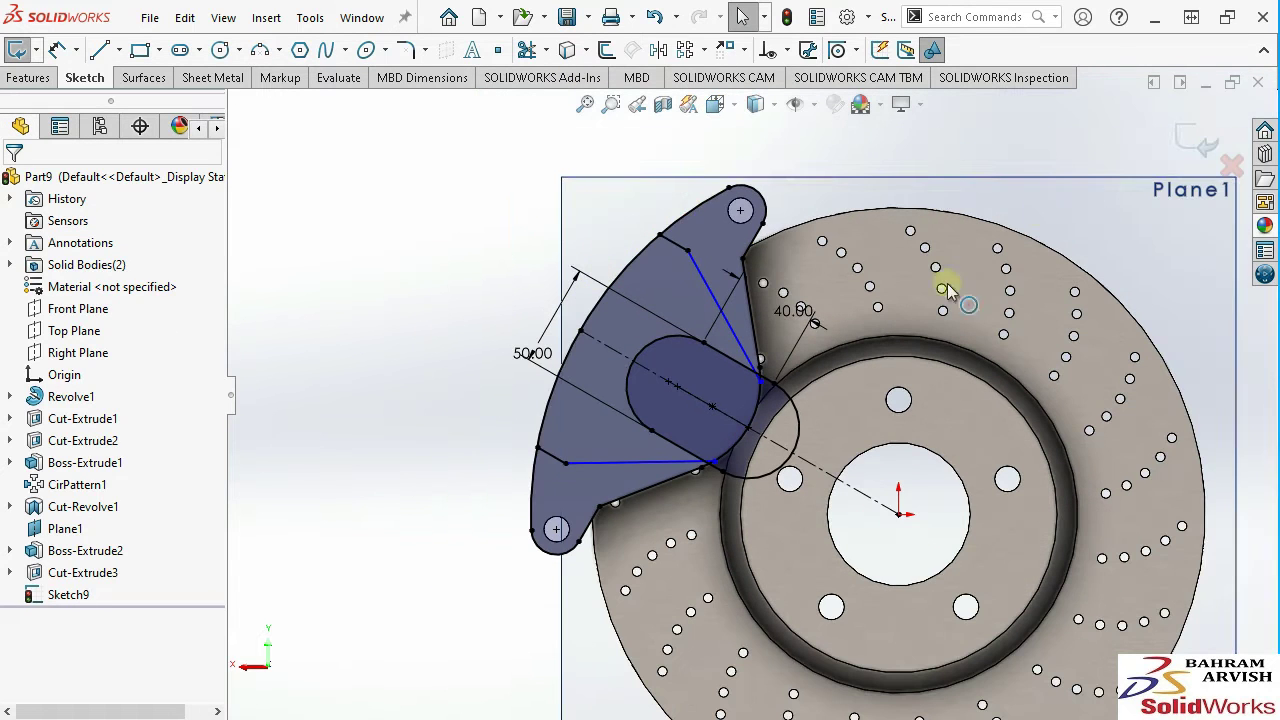
{"action": "left_click", "coordinate": [46, 82]}
{"action": "left_click", "coordinate": [150, 50]}
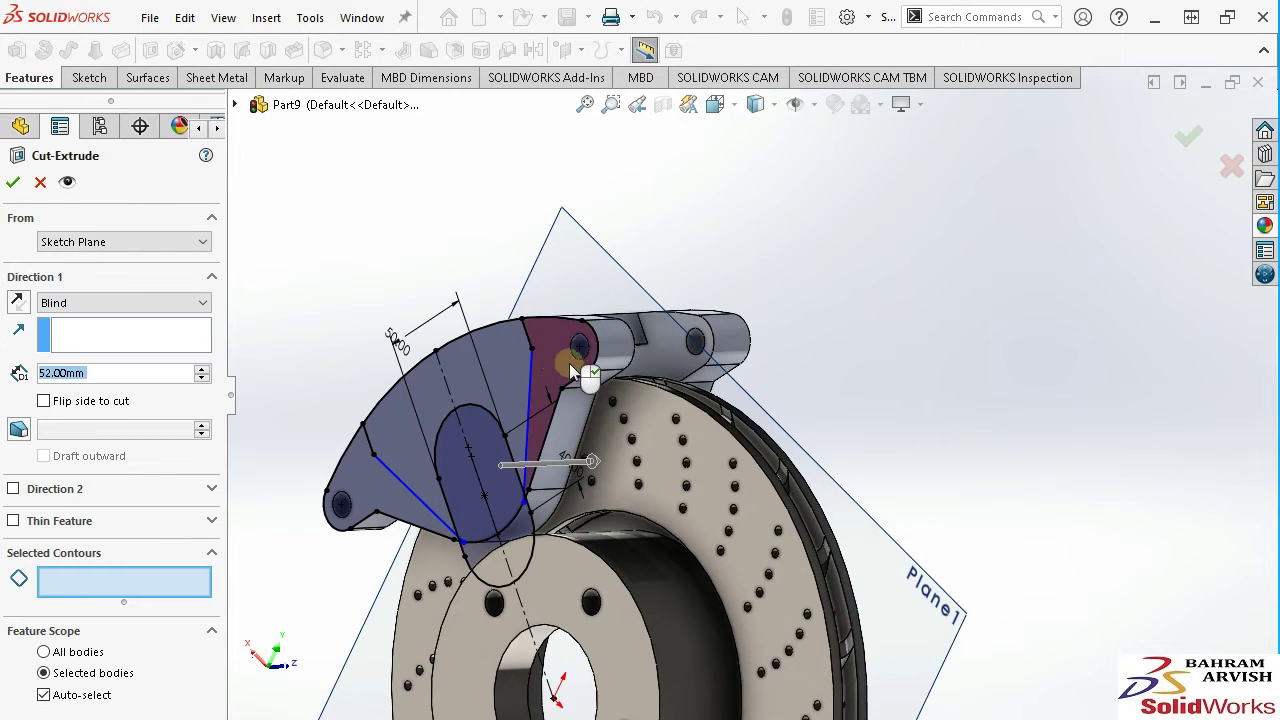
Select the caliper regions of Sketch9 to cut, removing the last region added.
{"action": "left_click", "coordinate": [570, 368]}
{"action": "left_click", "coordinate": [370, 478]}
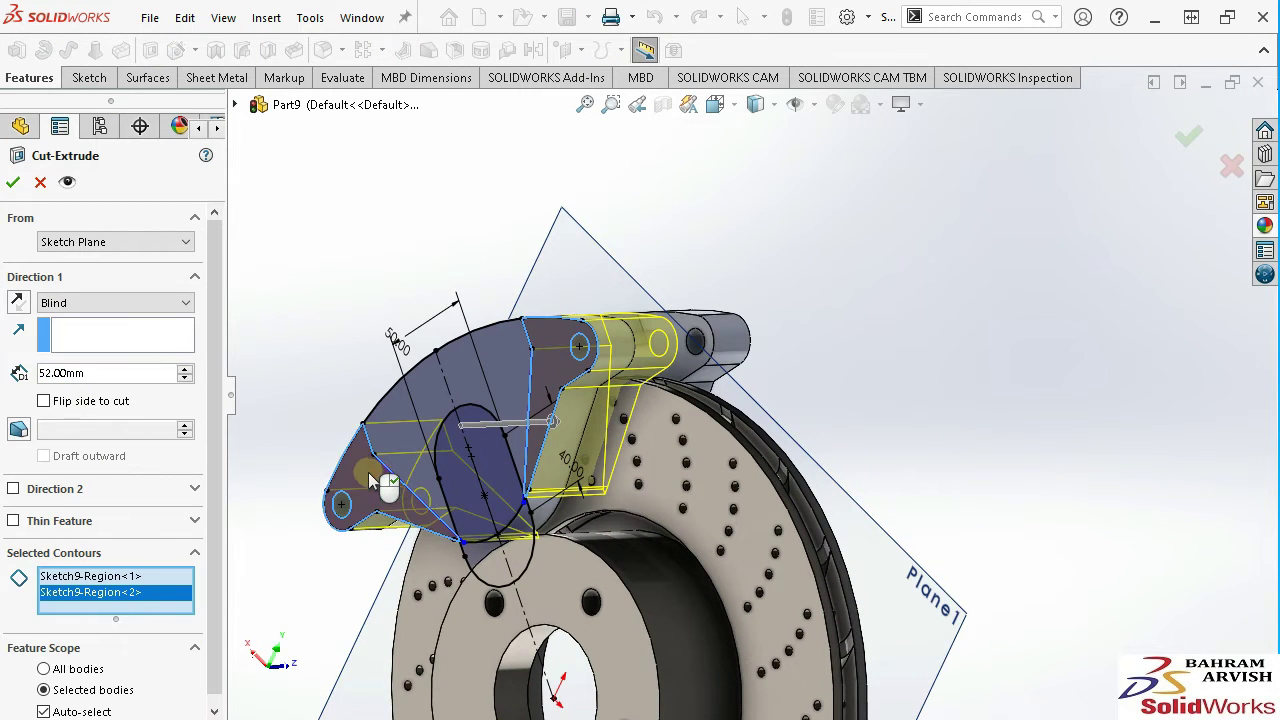
{"action": "left_click", "coordinate": [494, 465]}
{"action": "scroll", "coordinate": [540, 520], "scroll_direction": "down", "scroll_amount": 5}
{"action": "scroll", "coordinate": [616, 532], "scroll_direction": "down", "scroll_amount": 5}
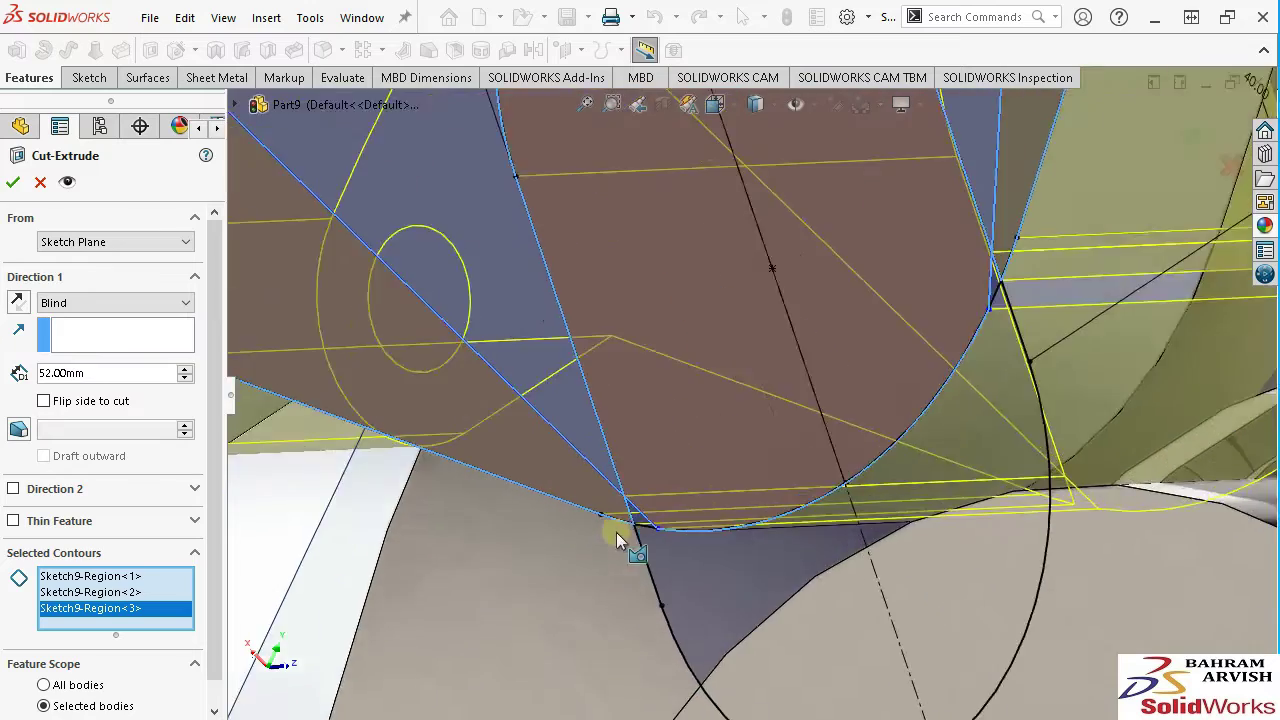
{"action": "scroll", "coordinate": [616, 532], "scroll_direction": "down", "scroll_amount": 3}
{"action": "left_click", "coordinate": [866, 535]}
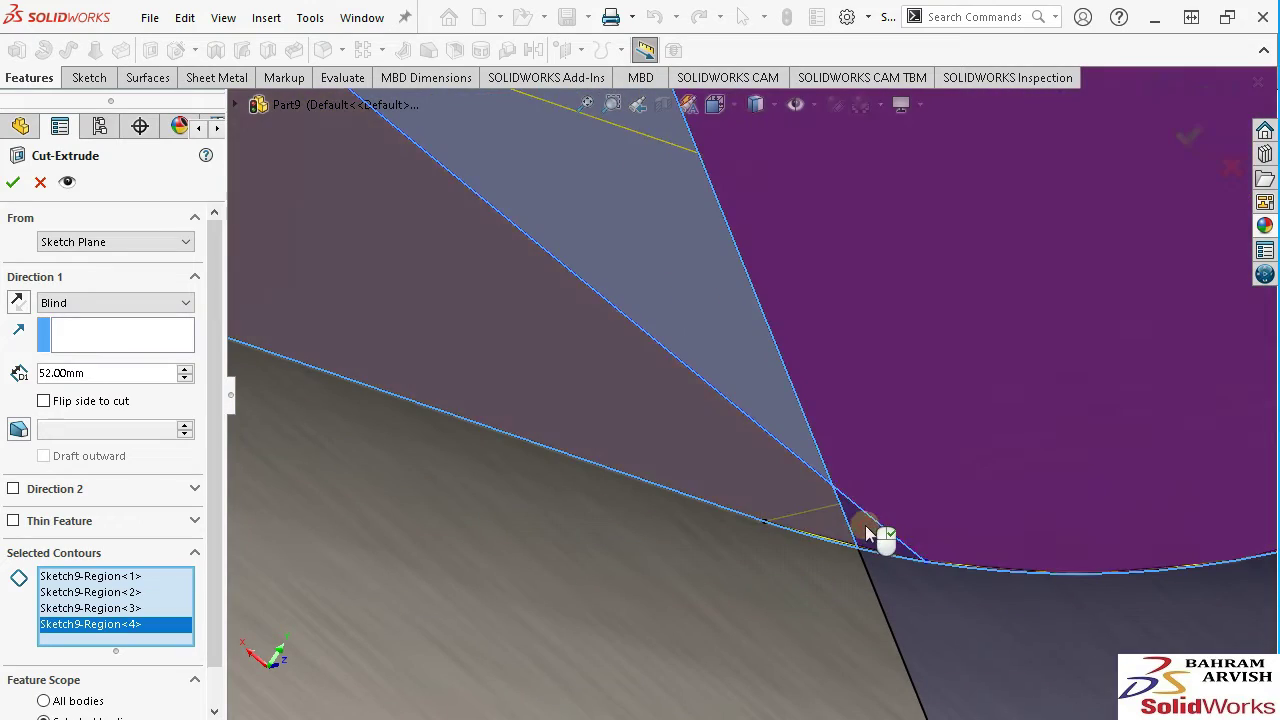
{"action": "scroll", "coordinate": [918, 421], "scroll_direction": "up", "scroll_amount": 3}
{"action": "scroll", "coordinate": [851, 397], "scroll_direction": "up", "scroll_amount": 2}
{"action": "scroll", "coordinate": [849, 360], "scroll_direction": "down", "scroll_amount": 2}
{"action": "scroll", "coordinate": [849, 360], "scroll_direction": "down", "scroll_amount": 1}
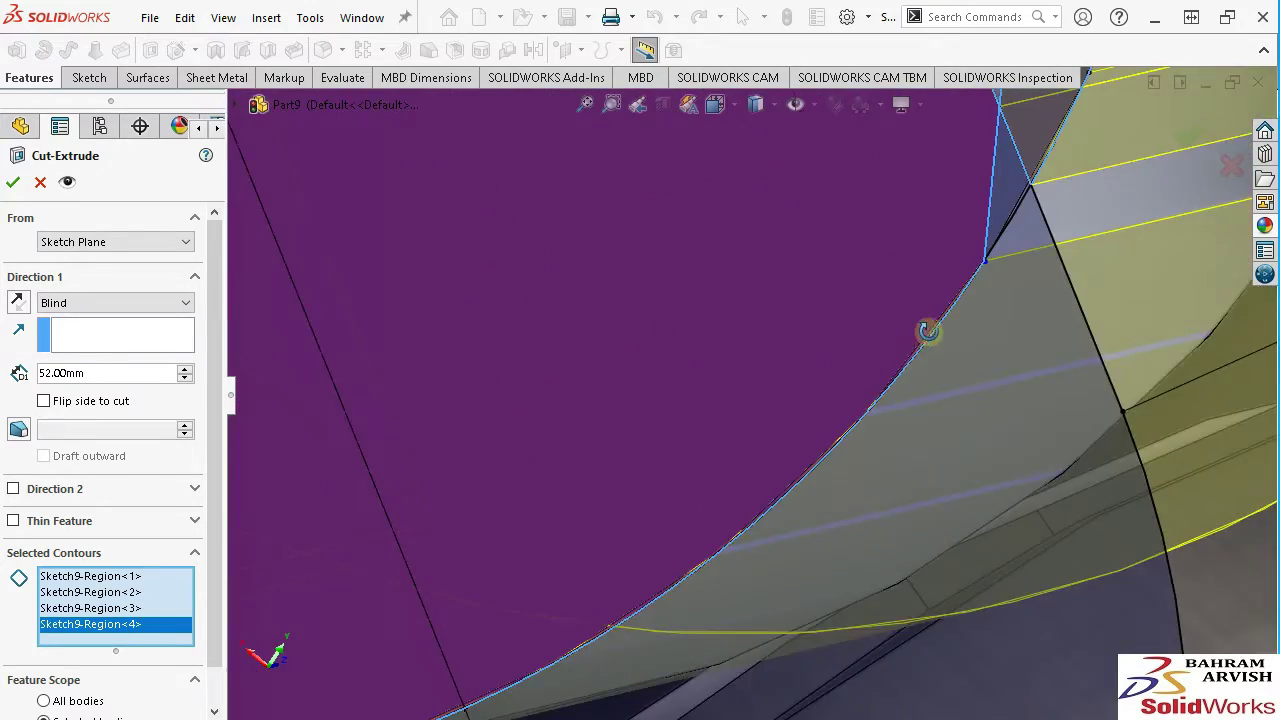
{"action": "scroll", "coordinate": [929, 329], "scroll_direction": "up", "scroll_amount": 2}
{"action": "scroll", "coordinate": [986, 320], "scroll_direction": "up", "scroll_amount": 2}
{"action": "scroll", "coordinate": [1106, 319], "scroll_direction": "down", "scroll_amount": 3}
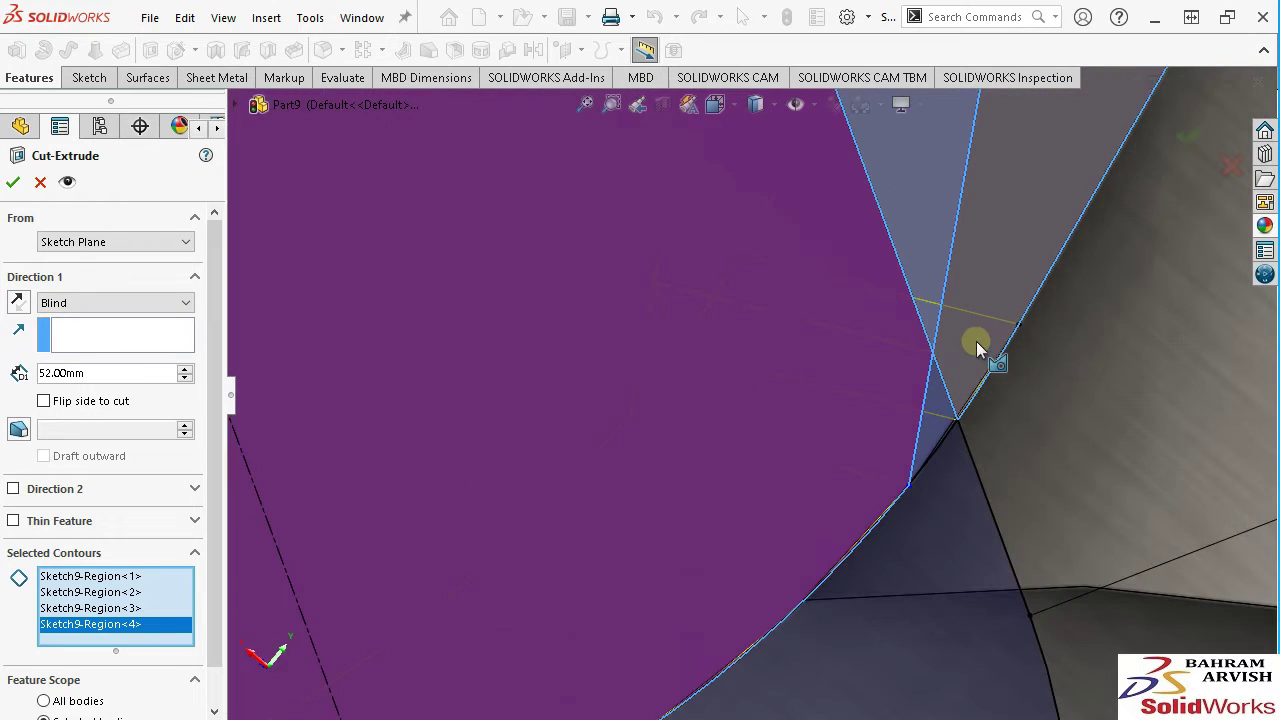
{"action": "scroll", "coordinate": [918, 422], "scroll_direction": "up", "scroll_amount": 3}
{"action": "scroll", "coordinate": [766, 429], "scroll_direction": "up", "scroll_amount": 2}
{"action": "scroll", "coordinate": [651, 457], "scroll_direction": "up", "scroll_amount": 2}
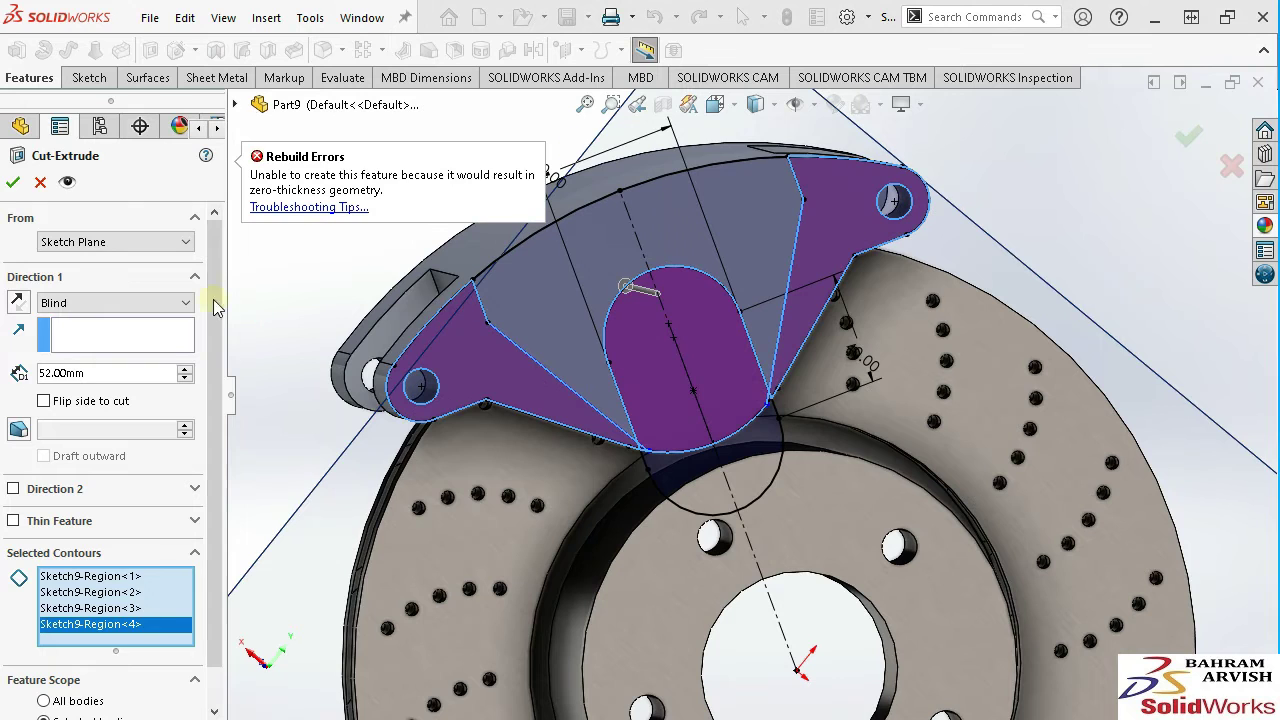
{"action": "key", "text": "Delete"}
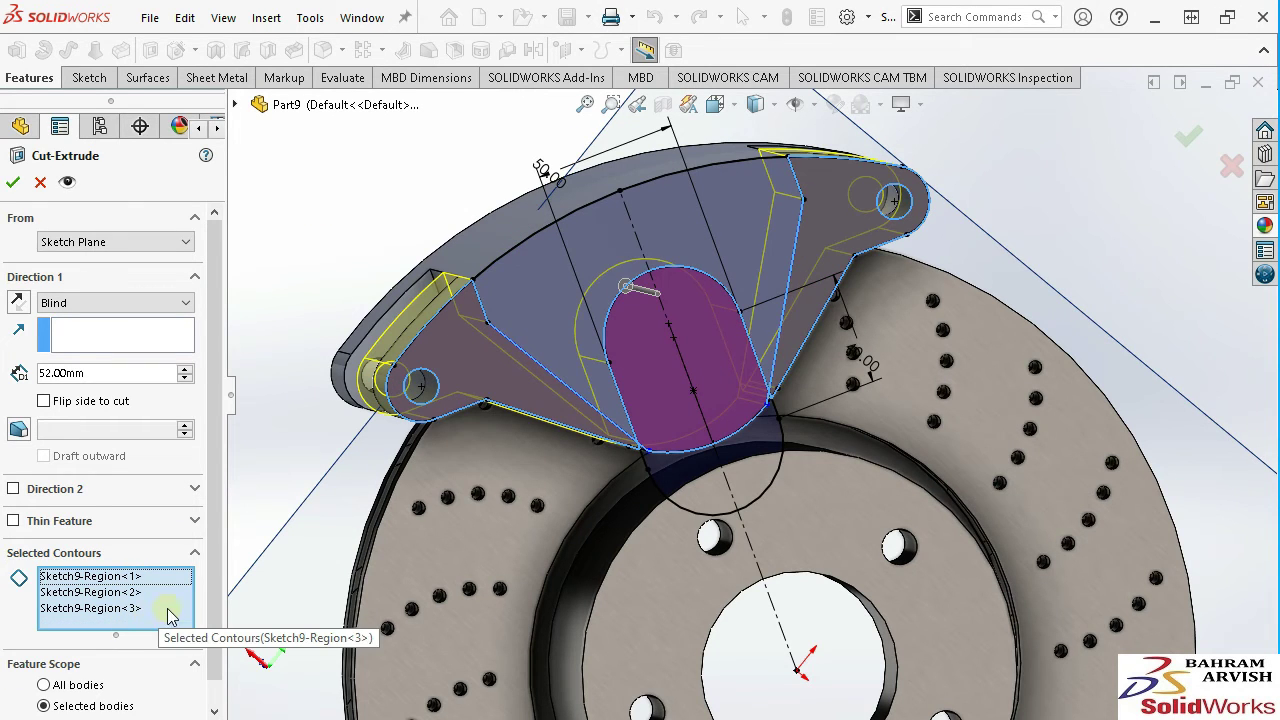
Apply the cut at a 26 mm Blind depth.
{"action": "mouse_move", "coordinate": [1010, 218]}
{"action": "middle_mouse_down"}
{"action": "mouse_move", "coordinate": [1002, 186]}
{"action": "mouse_move", "coordinate": [860, 220]}
{"action": "middle_mouse_up"}
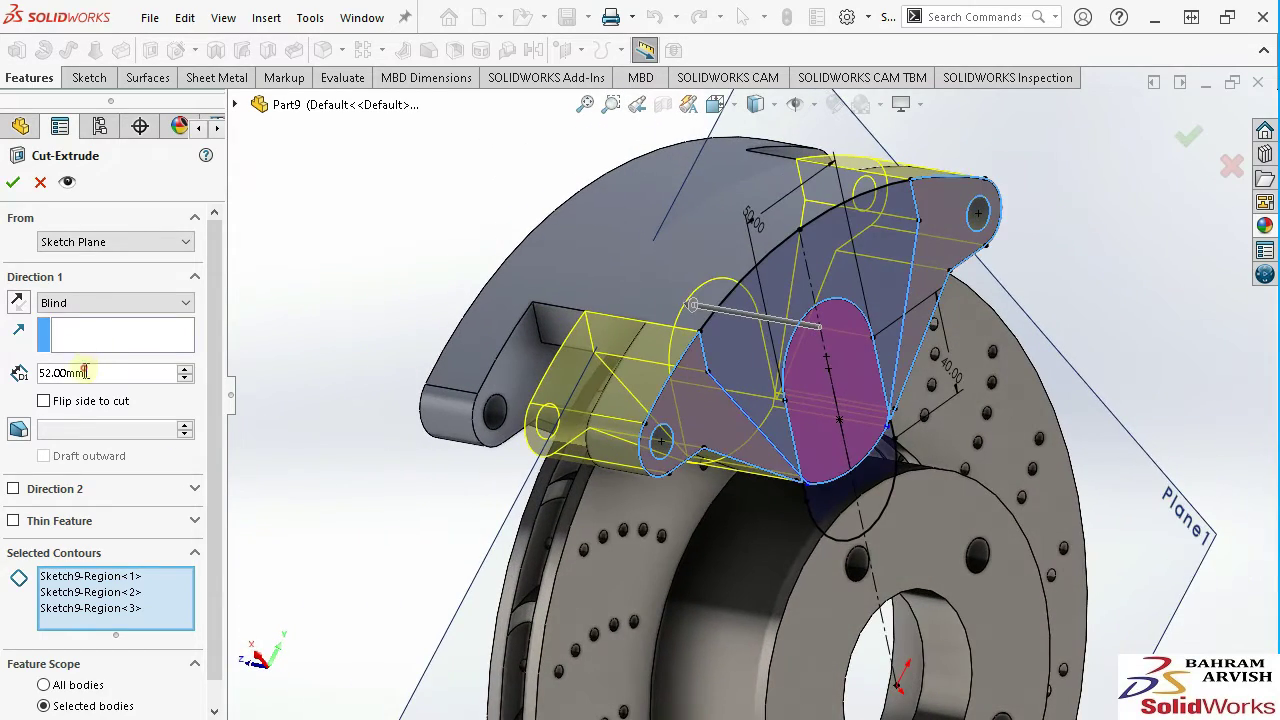
{"action": "left_click", "coordinate": [107, 373]}
{"action": "type", "text": "26"}
{"action": "key", "text": "Return"}
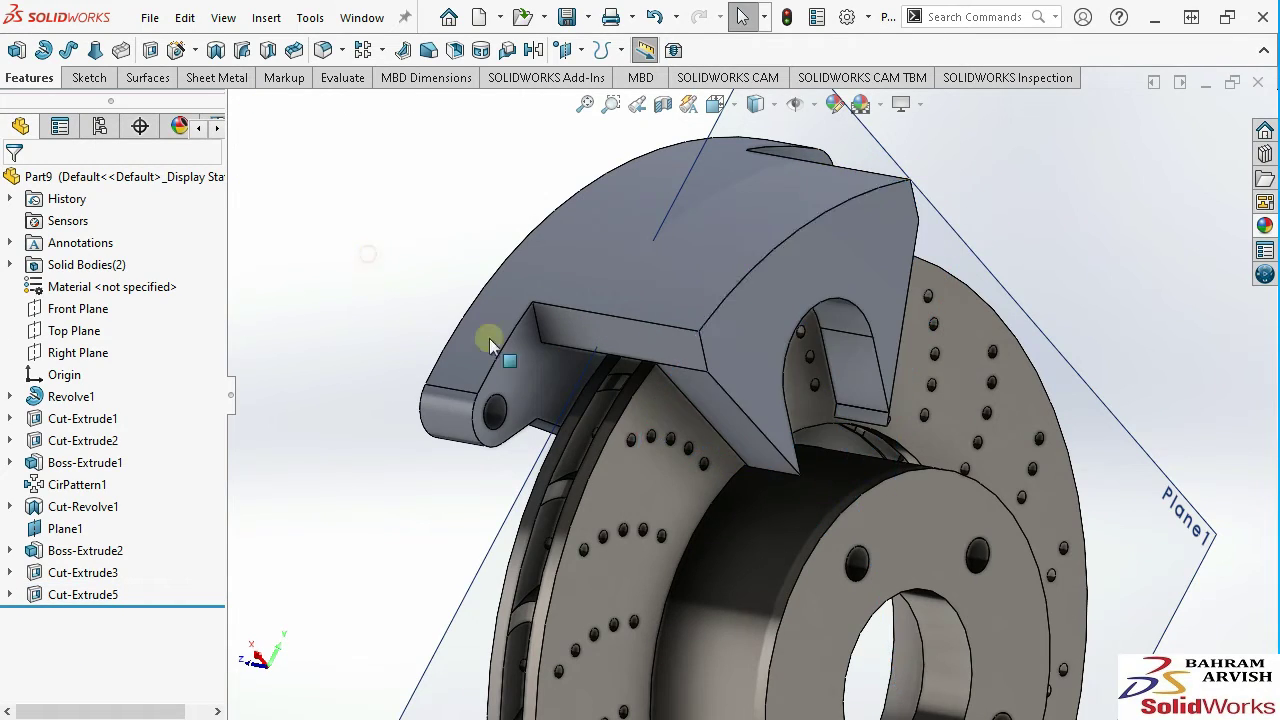
{"action": "scroll", "coordinate": [600, 360], "scroll_direction": "up", "scroll_amount": 3}
{"action": "middle_click_drag", "start_coordinate": [751, 389], "coordinate": [693, 309]}
{"action": "scroll", "coordinate": [814, 443], "scroll_direction": "down", "scroll_amount": 3}
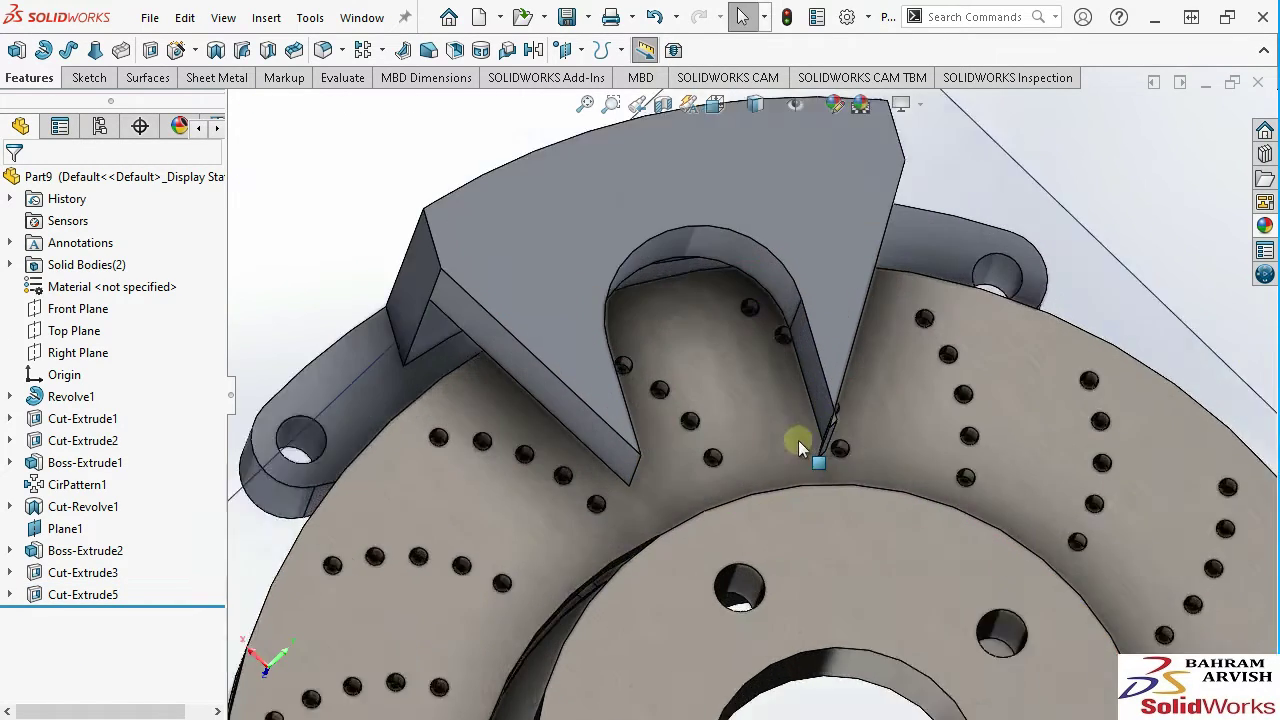
{"action": "scroll", "coordinate": [814, 480], "scroll_direction": "down", "scroll_amount": 2}
Edit Cut-Extrude5 to add the missed corner and slot-corner regions.
{"action": "left_click", "coordinate": [88, 594]}
{"action": "left_click", "coordinate": [128, 533]}
{"action": "scroll", "coordinate": [870, 450], "scroll_direction": "down", "scroll_amount": 3}
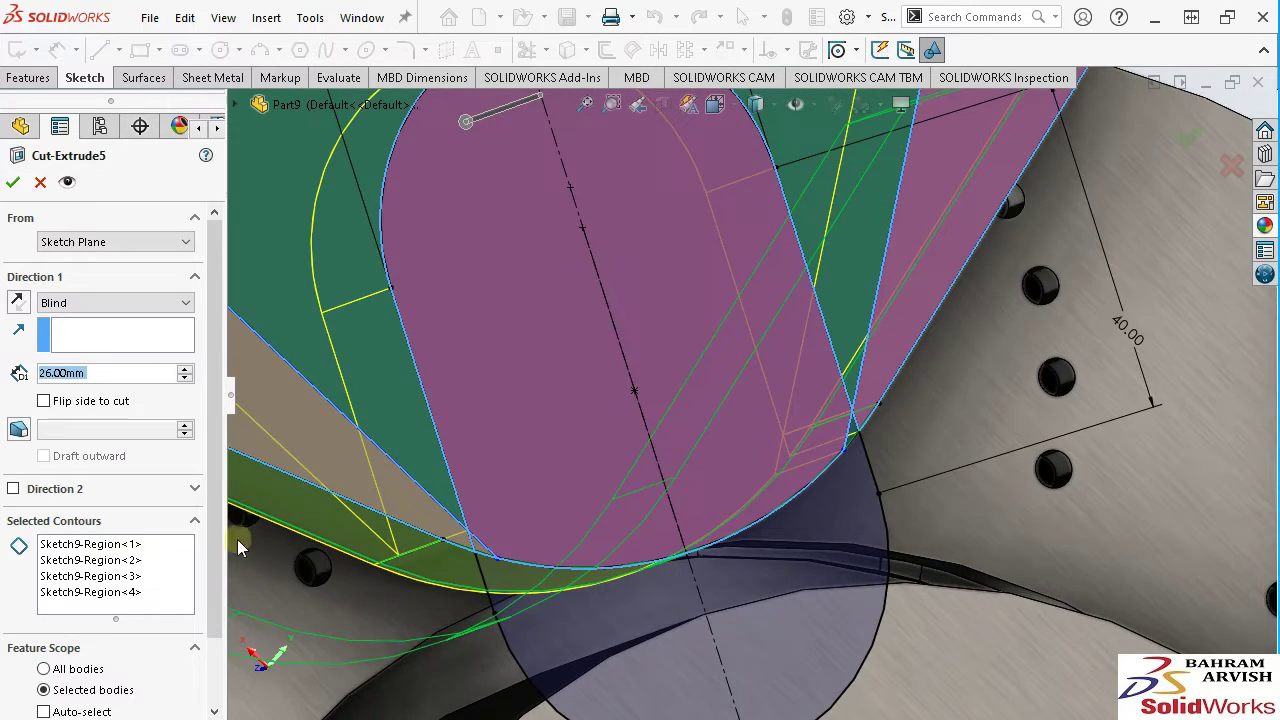
{"action": "scroll", "coordinate": [850, 440], "scroll_direction": "down", "scroll_amount": 3}
{"action": "left_click", "coordinate": [150, 592]}
{"action": "left_click", "coordinate": [834, 416]}
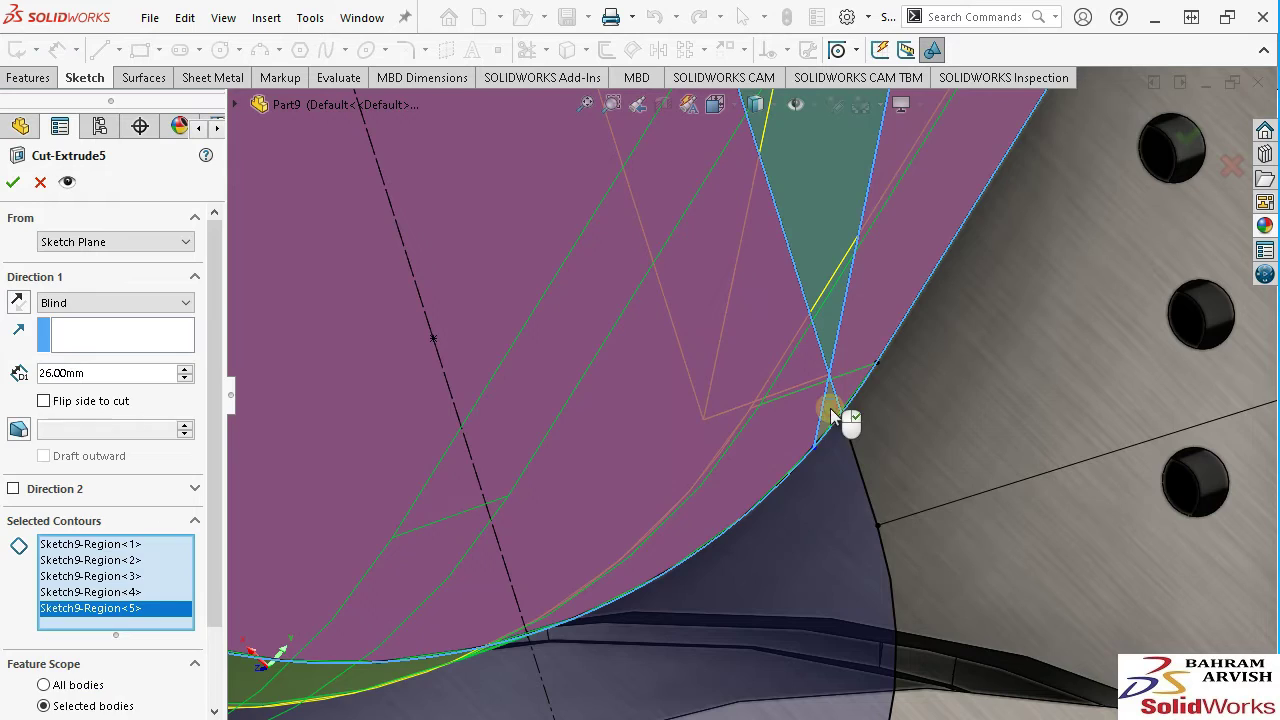
{"action": "right_click", "coordinate": [830, 414]}
{"action": "scroll", "coordinate": [395, 291], "scroll_direction": "up", "scroll_amount": 5}
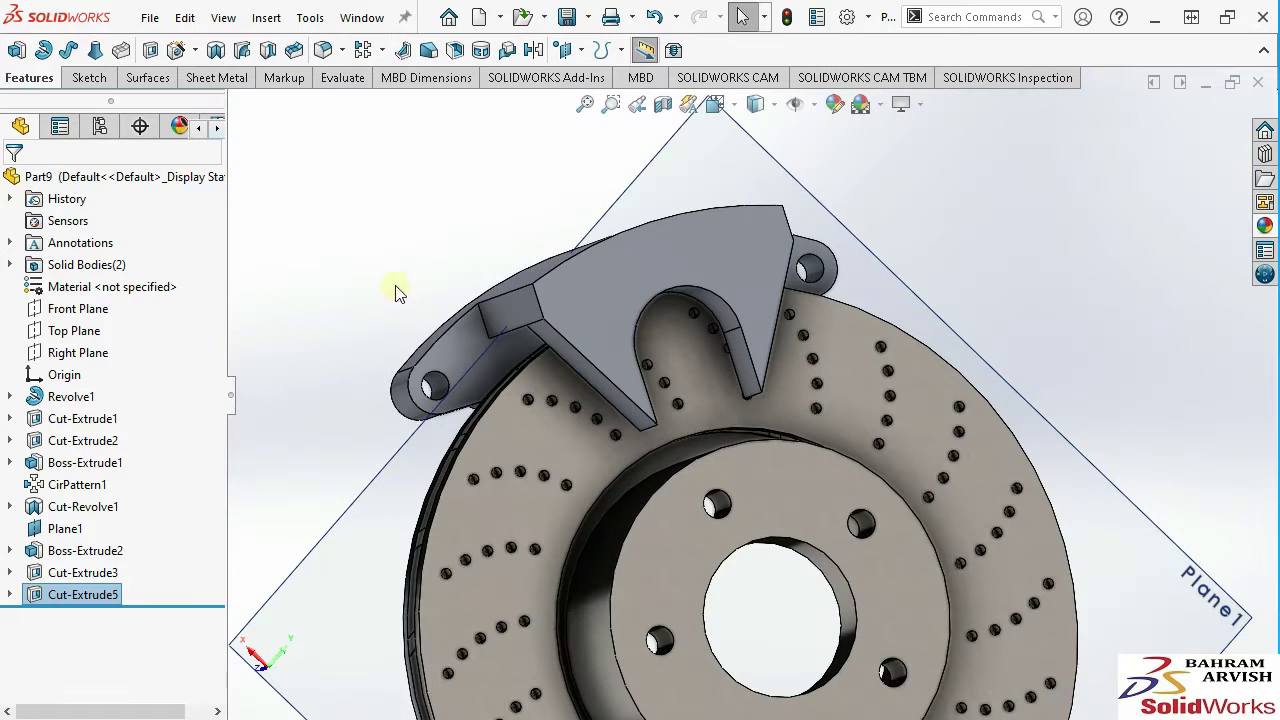
Fillet the two inner slot edges of the caliper with a 7.5 mm radius.
{"action": "left_click", "coordinate": [322, 50]}
{"action": "scroll", "coordinate": [670, 423], "scroll_direction": "down", "scroll_amount": 3}
{"action": "scroll", "coordinate": [634, 392], "scroll_direction": "down", "scroll_amount": 3}
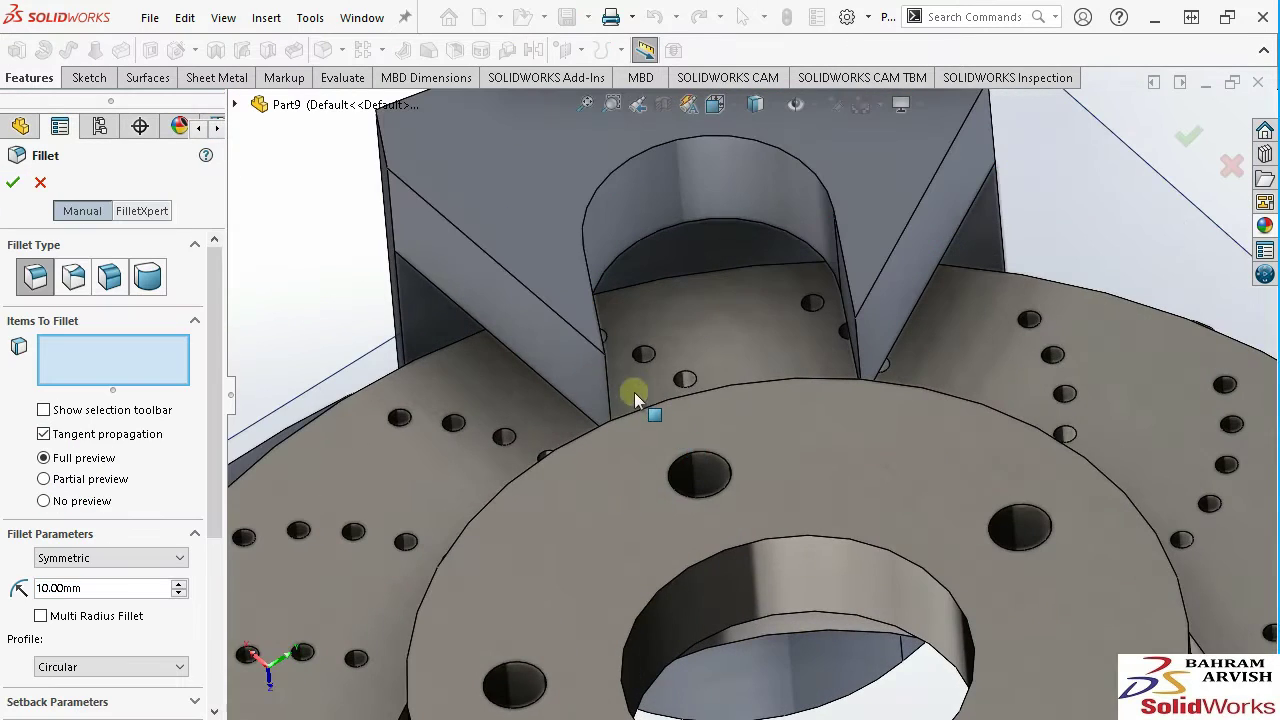
{"action": "left_click", "coordinate": [608, 383]}
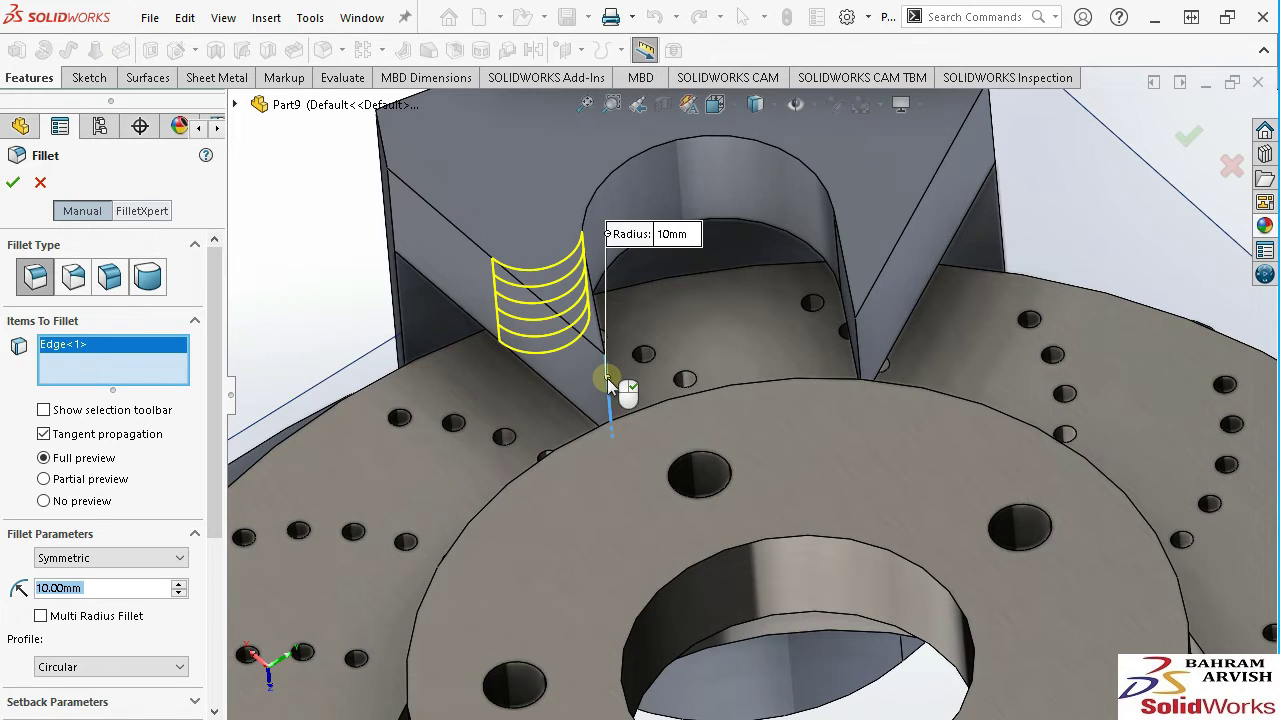
{"action": "left_click", "coordinate": [859, 352]}
{"action": "left_click", "coordinate": [110, 588]}
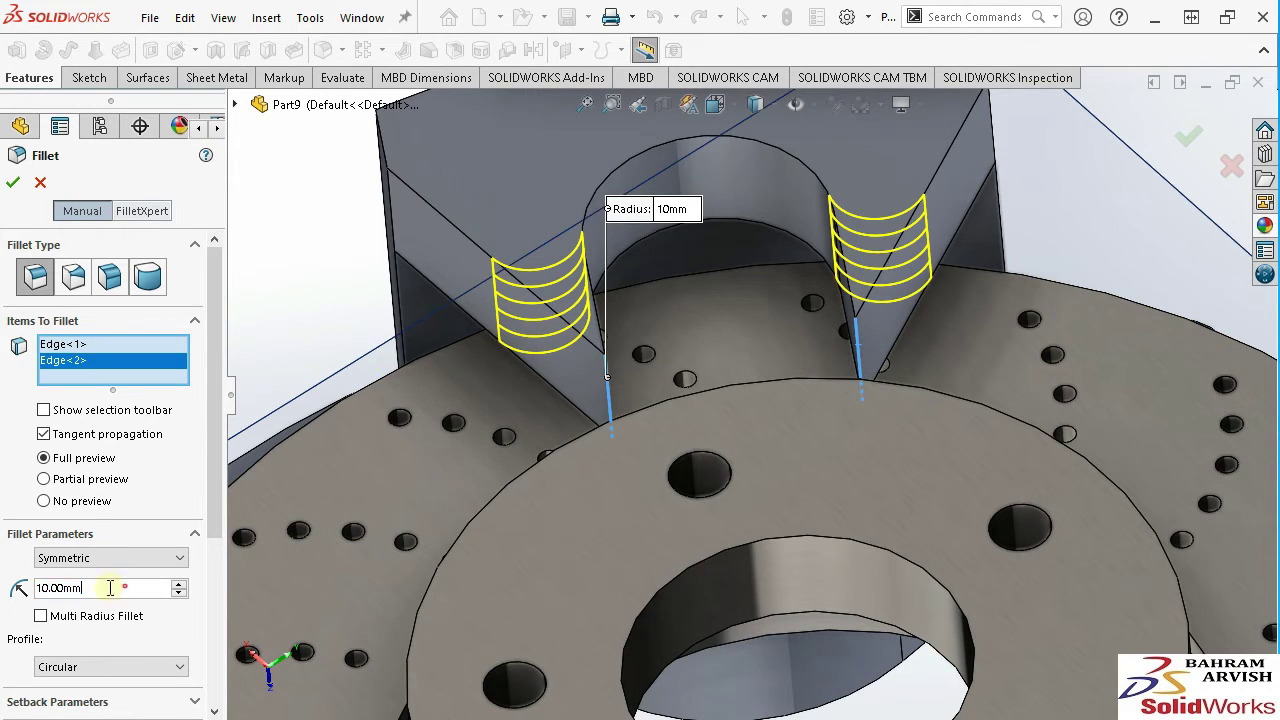
{"action": "type", "text": "5"}
{"action": "mouse_move", "coordinate": [669, 403]}
{"action": "middle_mouse_down"}
{"action": "mouse_move", "coordinate": [733, 470]}
{"action": "mouse_move", "coordinate": [714, 486]}
{"action": "middle_mouse_up"}
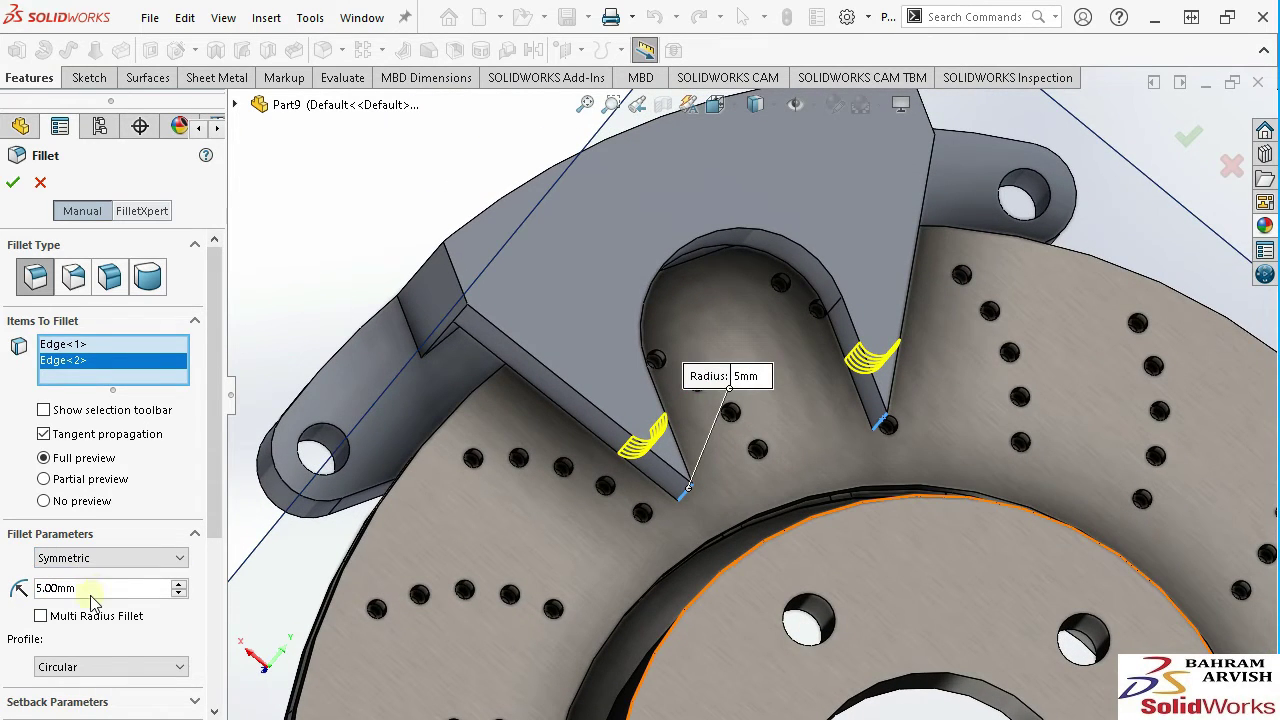
{"action": "type", "text": "7.5"}
{"action": "key", "text": "Return"}
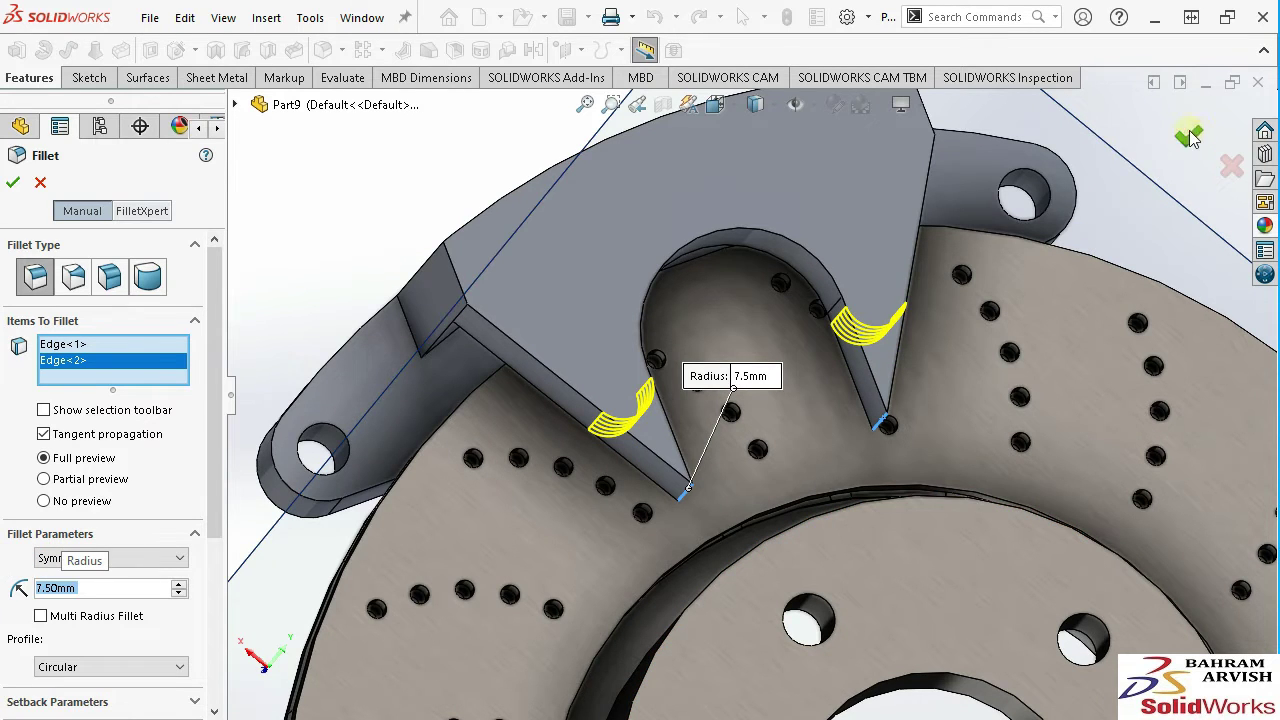
{"action": "key", "text": "Return"}
{"action": "scroll", "coordinate": [873, 313], "scroll_direction": "up", "scroll_amount": 3}
{"action": "scroll", "coordinate": [740, 418], "scroll_direction": "up", "scroll_amount": 3}
Start a new sketch on the caliper's mounting ear face.
{"action": "mouse_move", "coordinate": [740, 418]}
{"action": "middle_mouse_down"}
{"action": "mouse_move", "coordinate": [726, 409]}
{"action": "mouse_move", "coordinate": [790, 385]}
{"action": "middle_mouse_up"}
{"action": "scroll", "coordinate": [745, 420], "scroll_direction": "down", "scroll_amount": 3}
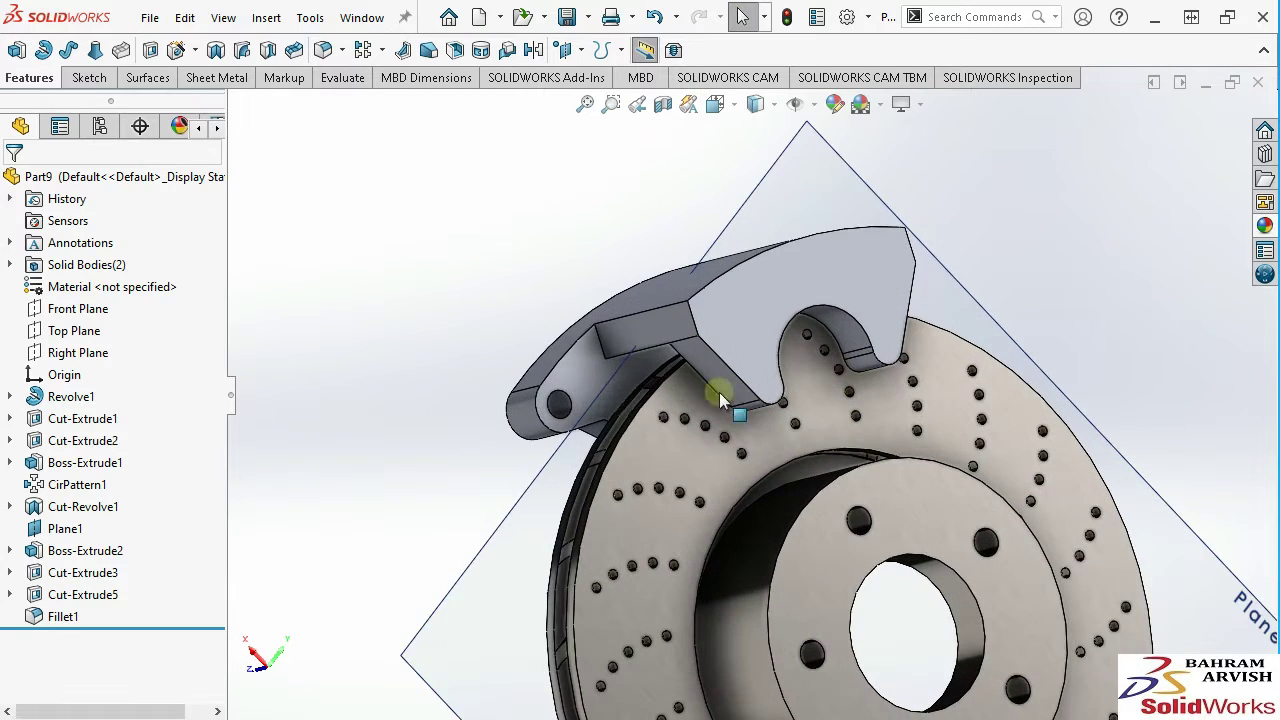
{"action": "left_click", "coordinate": [581, 373]}
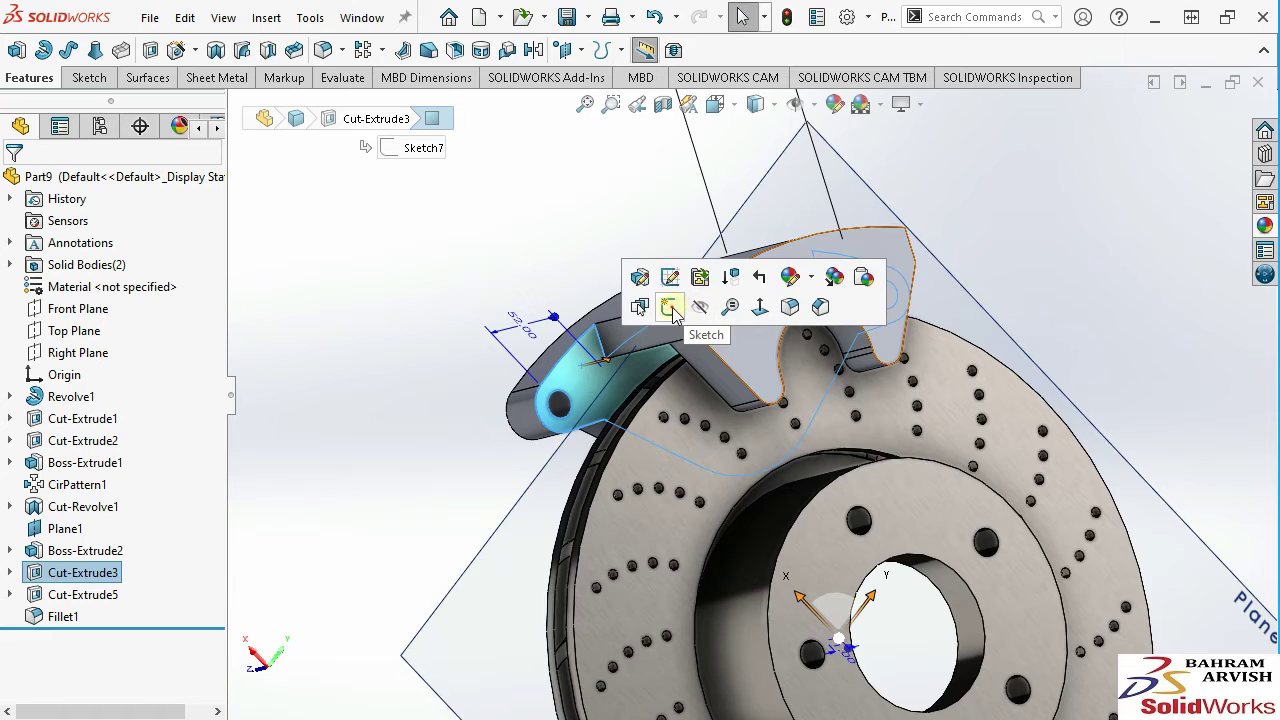
{"action": "left_click", "coordinate": [670, 307]}
Draw circles at the lower and upper caliper mounting holes.
{"action": "left_click", "coordinate": [220, 50]}
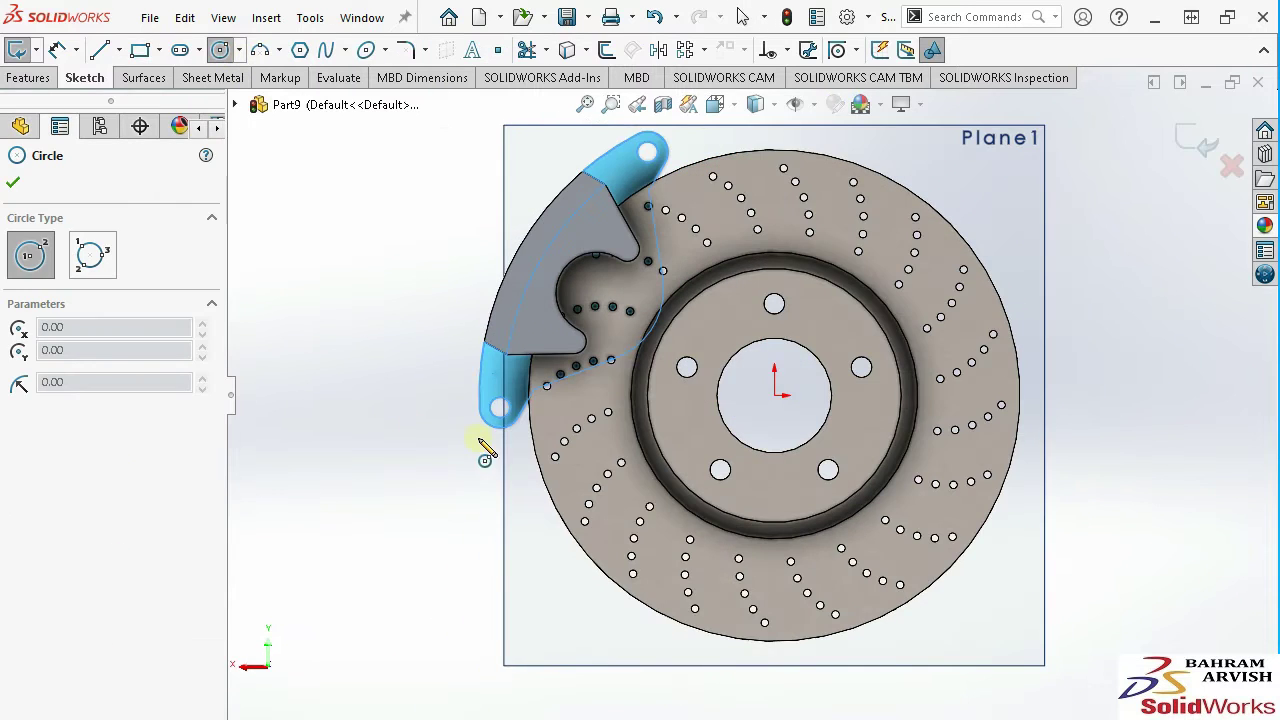
{"action": "scroll", "coordinate": [479, 439], "scroll_direction": "down", "scroll_amount": 3}
{"action": "left_click", "coordinate": [598, 362]}
{"action": "left_click", "coordinate": [586, 337]}
{"action": "right_click", "coordinate": [586, 337]}
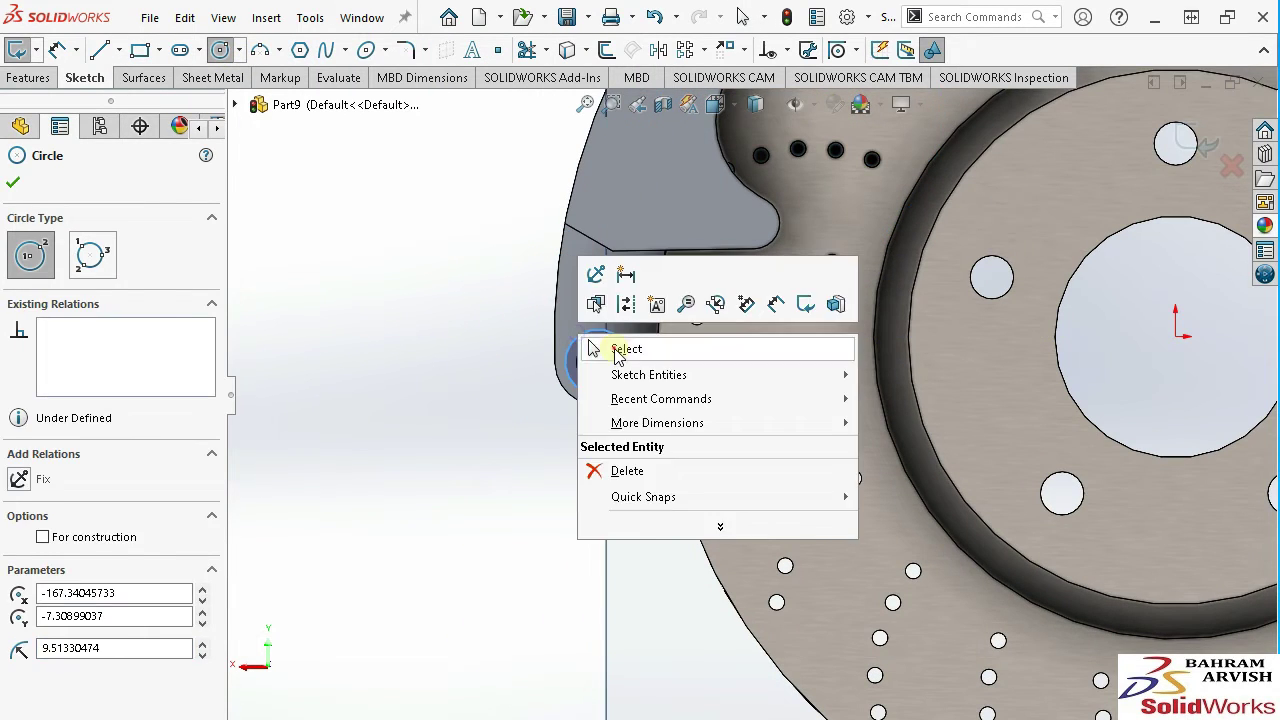
{"action": "left_click", "coordinate": [600, 346]}
{"action": "key", "text": "f"}
{"action": "scroll", "coordinate": [848, 228], "scroll_direction": "down", "scroll_amount": 5}
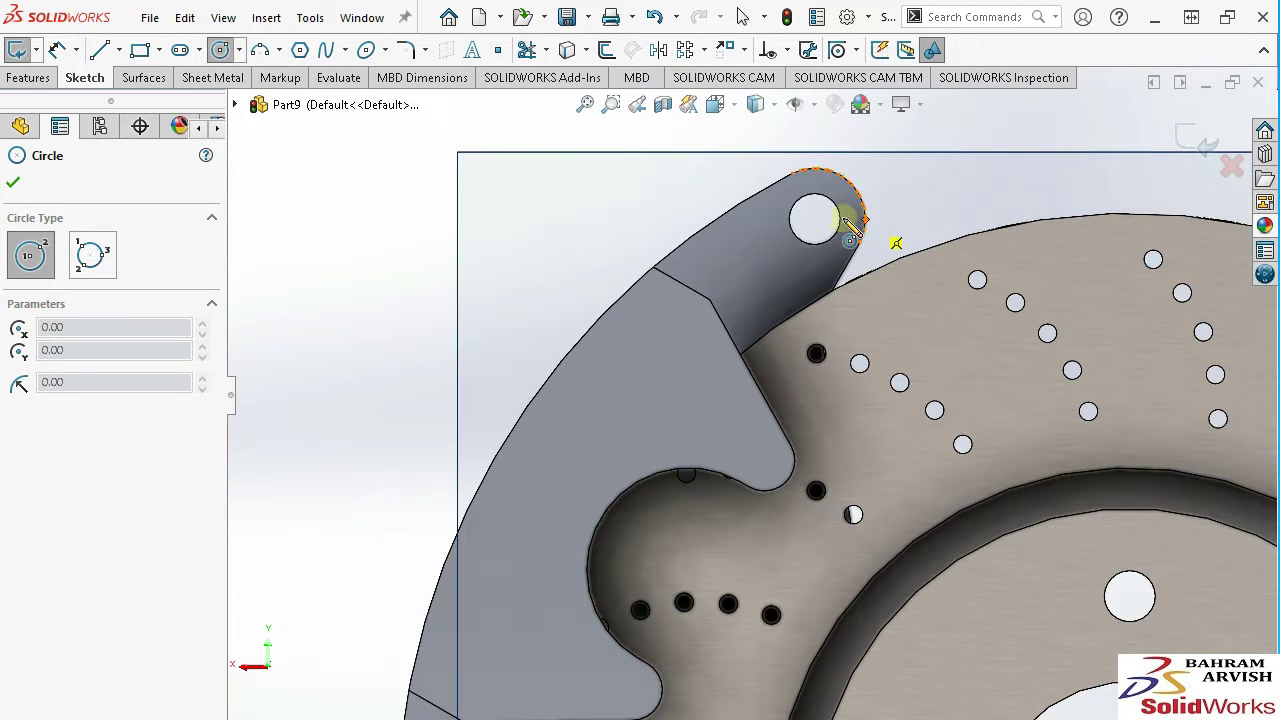
{"action": "left_click", "coordinate": [817, 220]}
{"action": "left_click", "coordinate": [794, 194]}
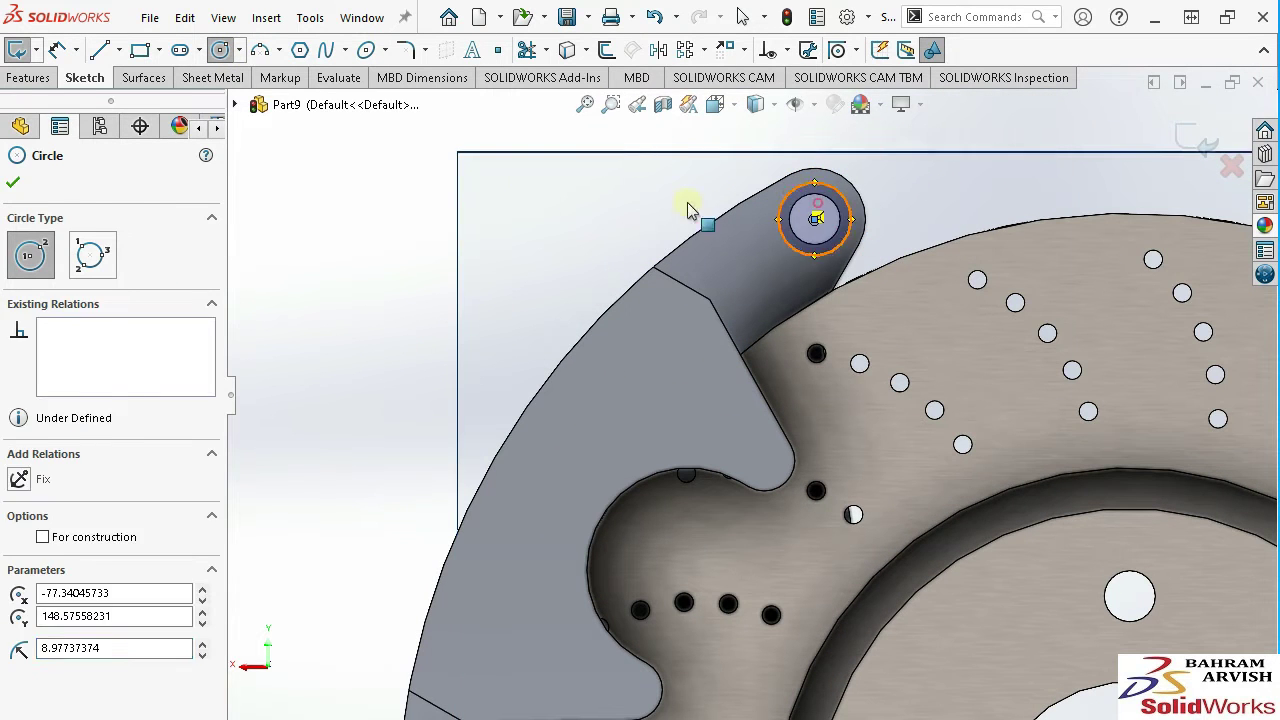
{"action": "key", "text": "Escape"}
Dimension the upper and lower hole circles to 20 mm diameter each.
{"action": "left_click", "coordinate": [852, 213]}
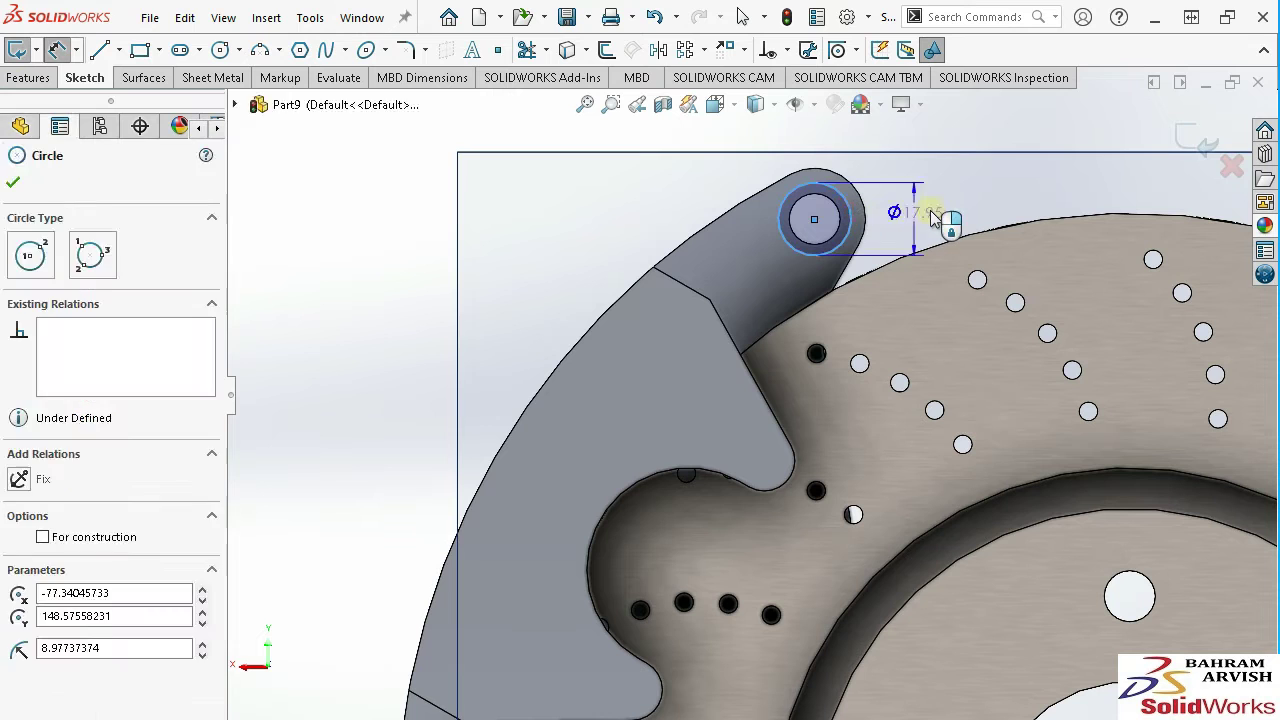
{"action": "left_click", "coordinate": [930, 208]}
{"action": "type", "text": "20"}
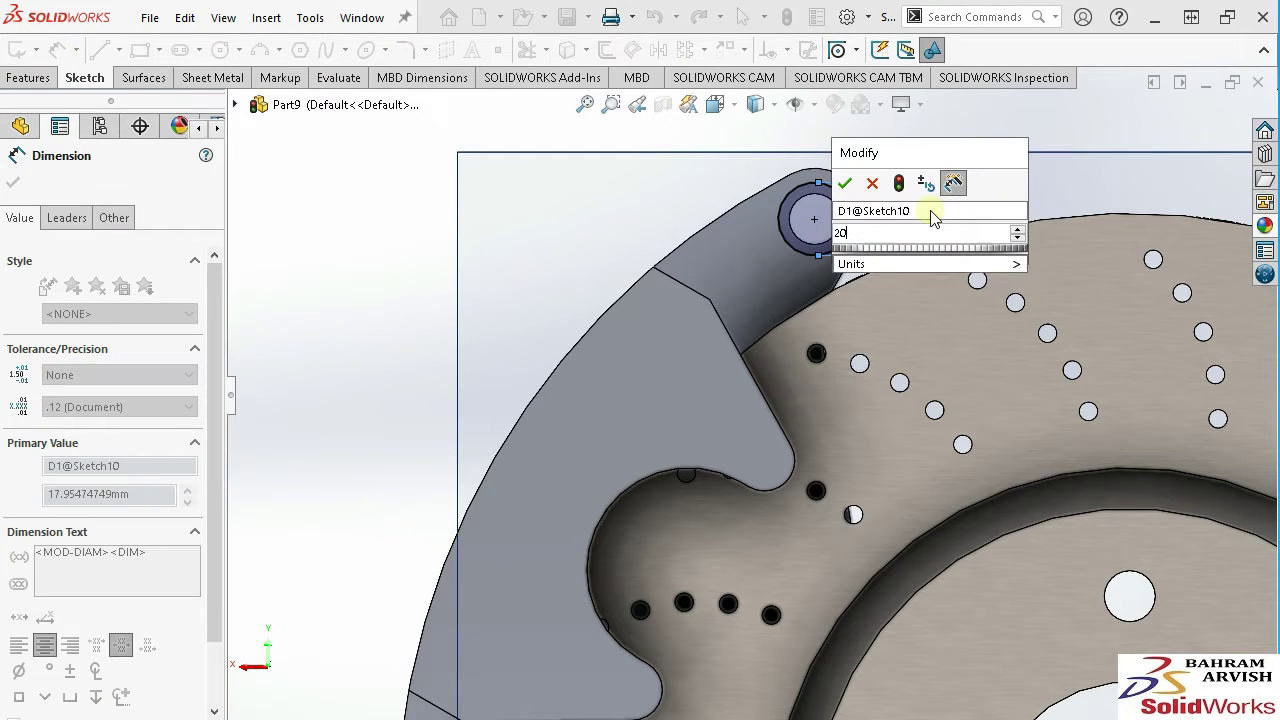
{"action": "key", "text": "Return"}
{"action": "scroll", "coordinate": [800, 331], "scroll_direction": "up", "scroll_amount": 2}
{"action": "scroll", "coordinate": [683, 510], "scroll_direction": "up", "scroll_amount": 2}
{"action": "left_click", "coordinate": [659, 533]}
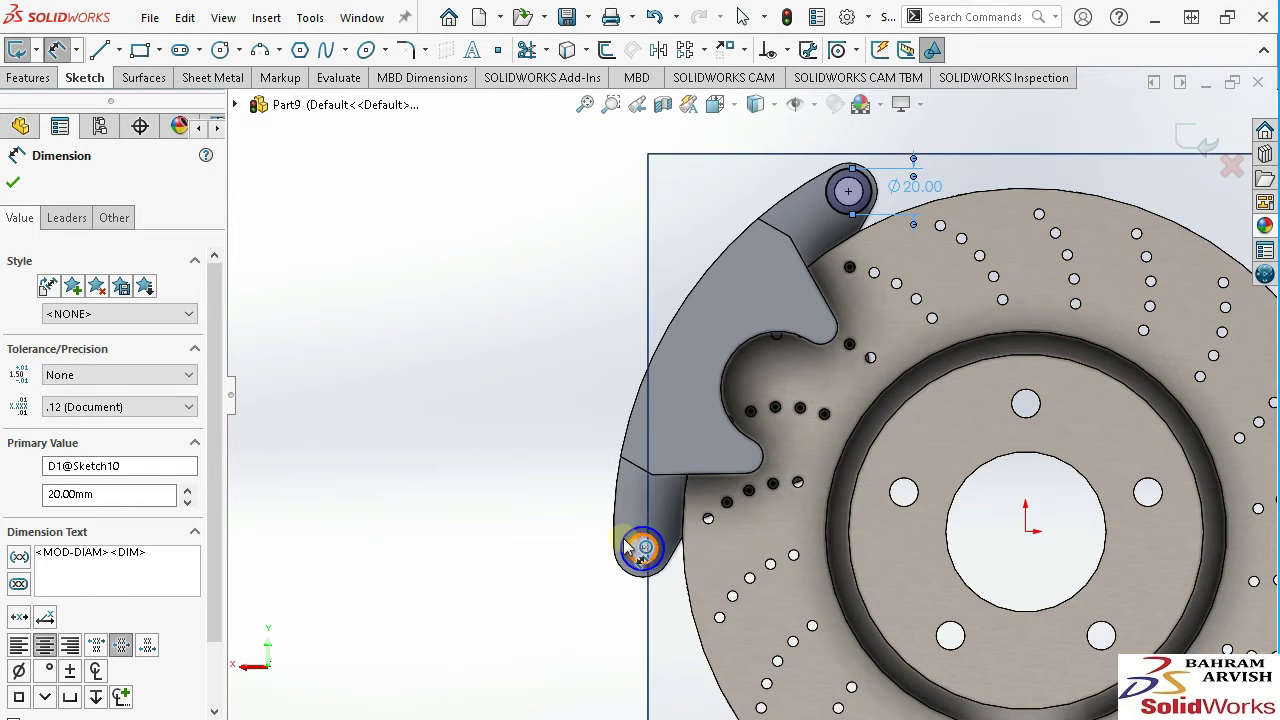
{"action": "left_click", "coordinate": [556, 546]}
{"action": "type", "text": "20"}
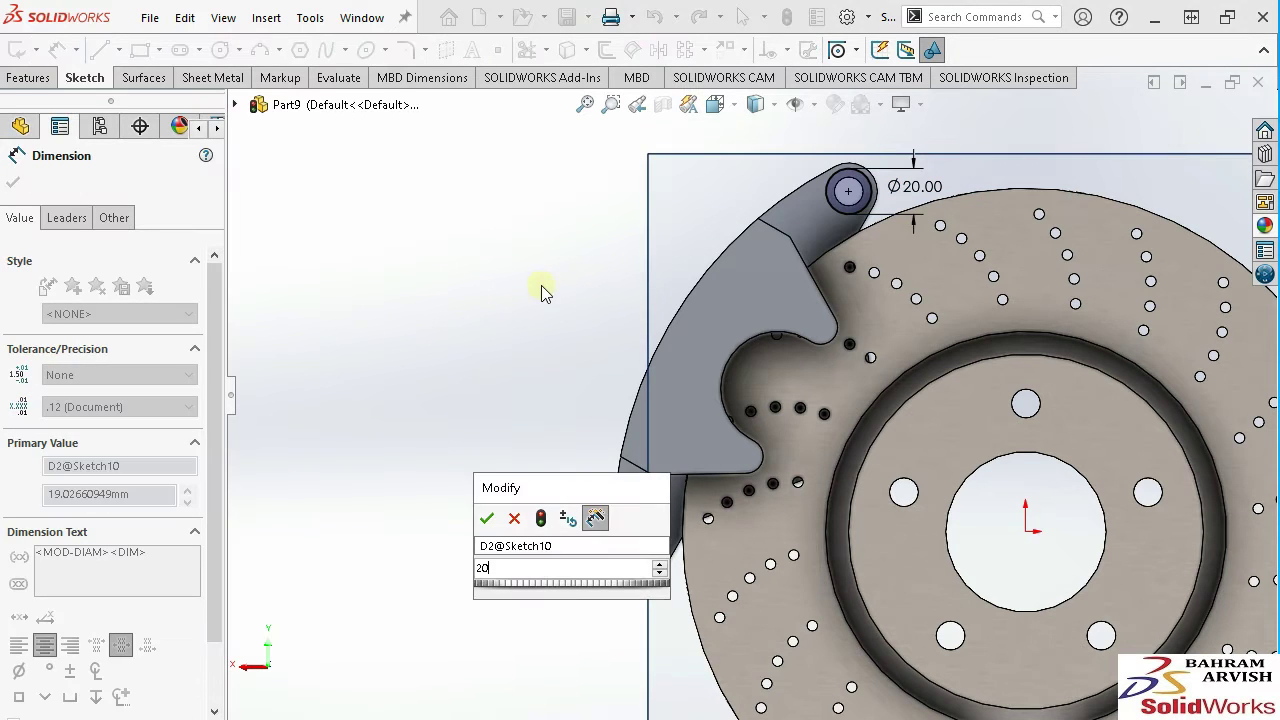
{"action": "key", "text": "Return"}
{"action": "scroll", "coordinate": [712, 457], "scroll_direction": "up", "scroll_amount": 2}
{"action": "scroll", "coordinate": [757, 465], "scroll_direction": "down", "scroll_amount": 2}
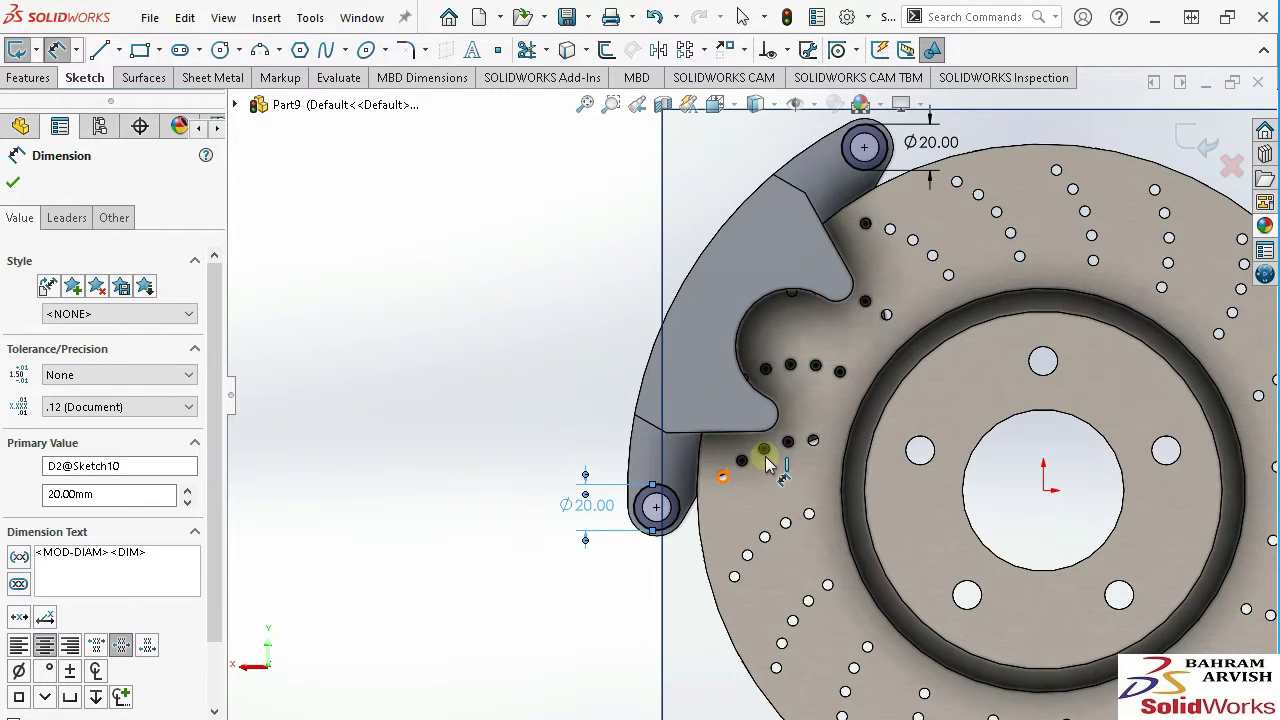
{"action": "scroll", "coordinate": [757, 465], "scroll_direction": "down", "scroll_amount": 2}
Extrude both Ø20 mm circles as separate pin bodies, ending 5 mm offset from the caliper top face.
{"action": "left_click", "coordinate": [33, 78]}
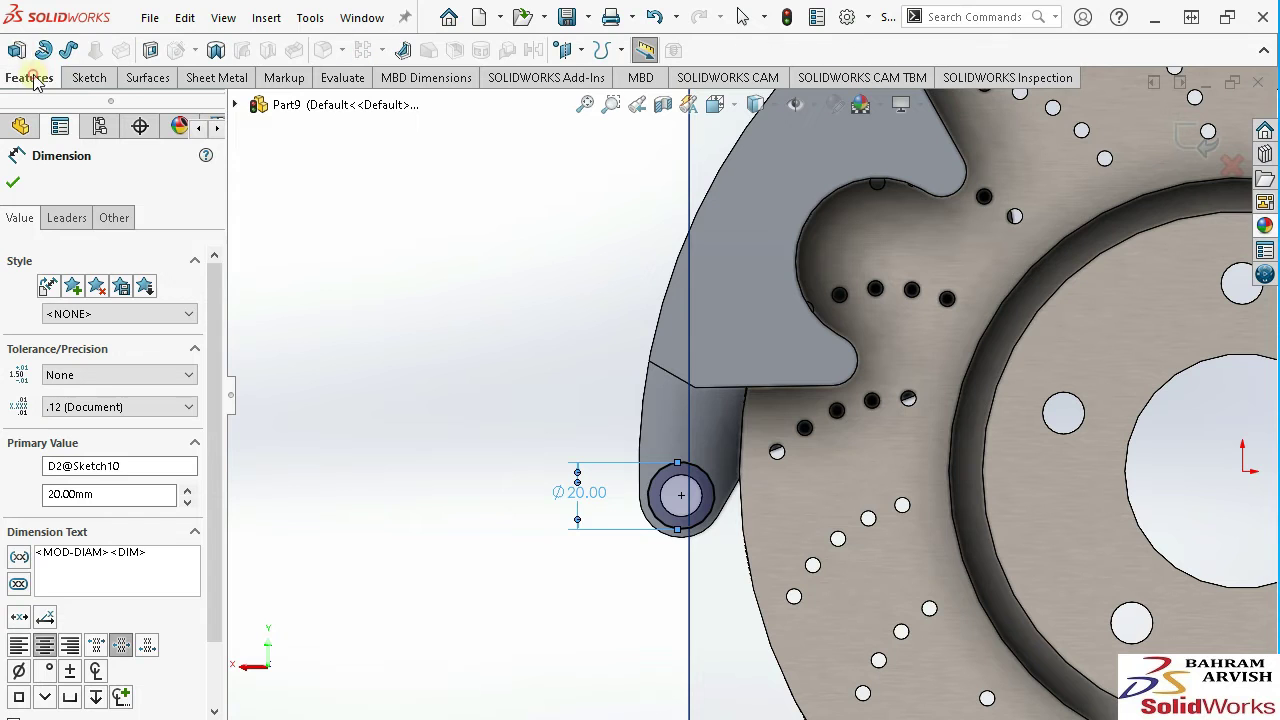
{"action": "left_click", "coordinate": [17, 51]}
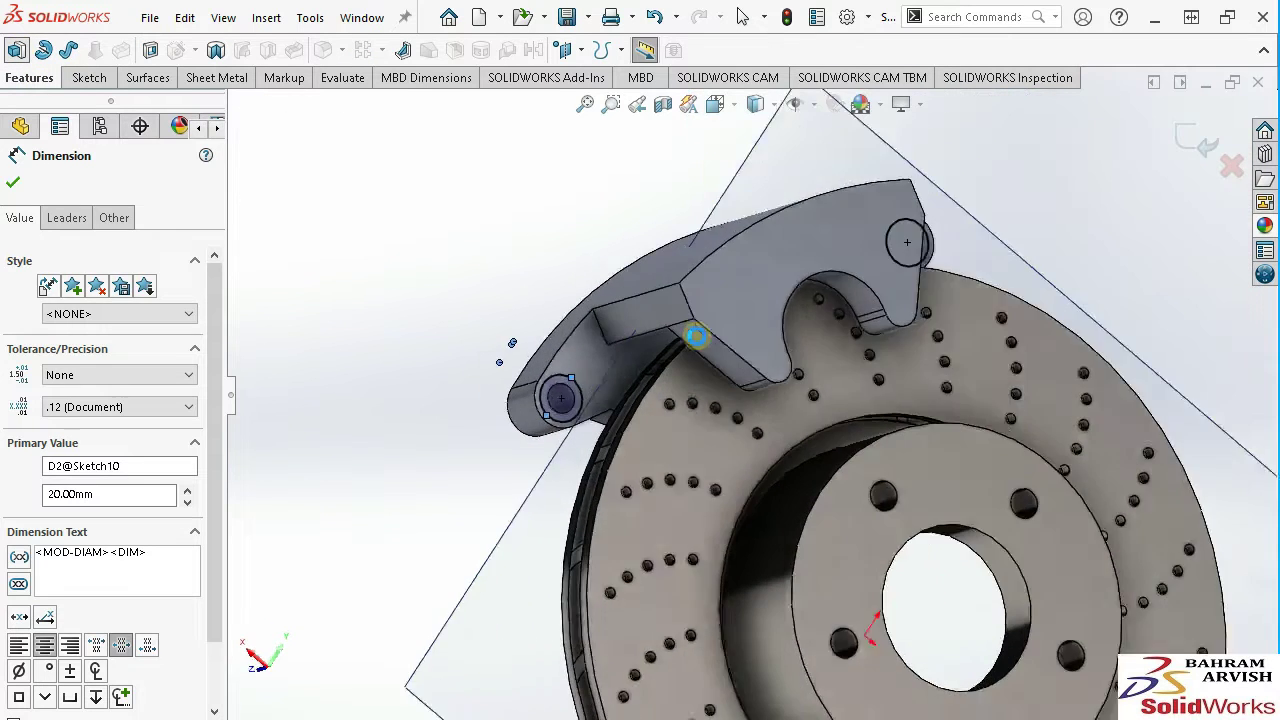
{"action": "left_click", "coordinate": [123, 303]}
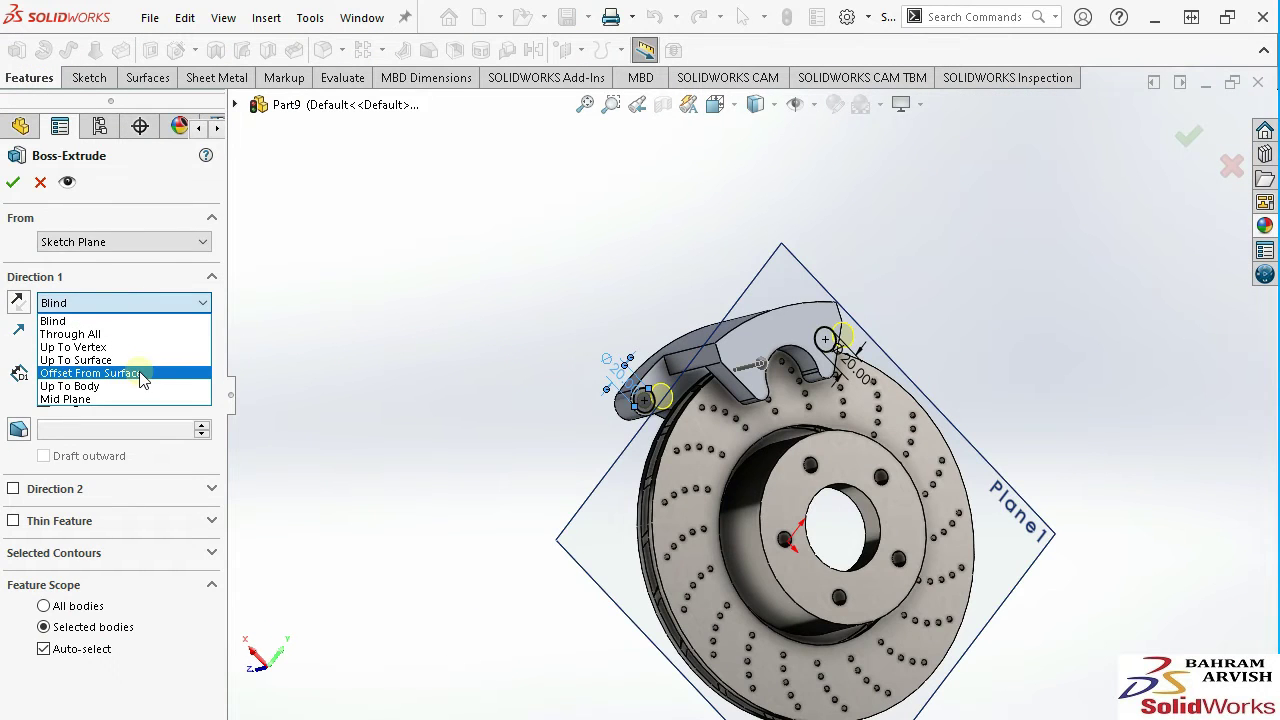
{"action": "left_click", "coordinate": [129, 371]}
{"action": "scroll", "coordinate": [664, 365], "scroll_direction": "up", "scroll_amount": 2}
{"action": "left_click", "coordinate": [830, 370]}
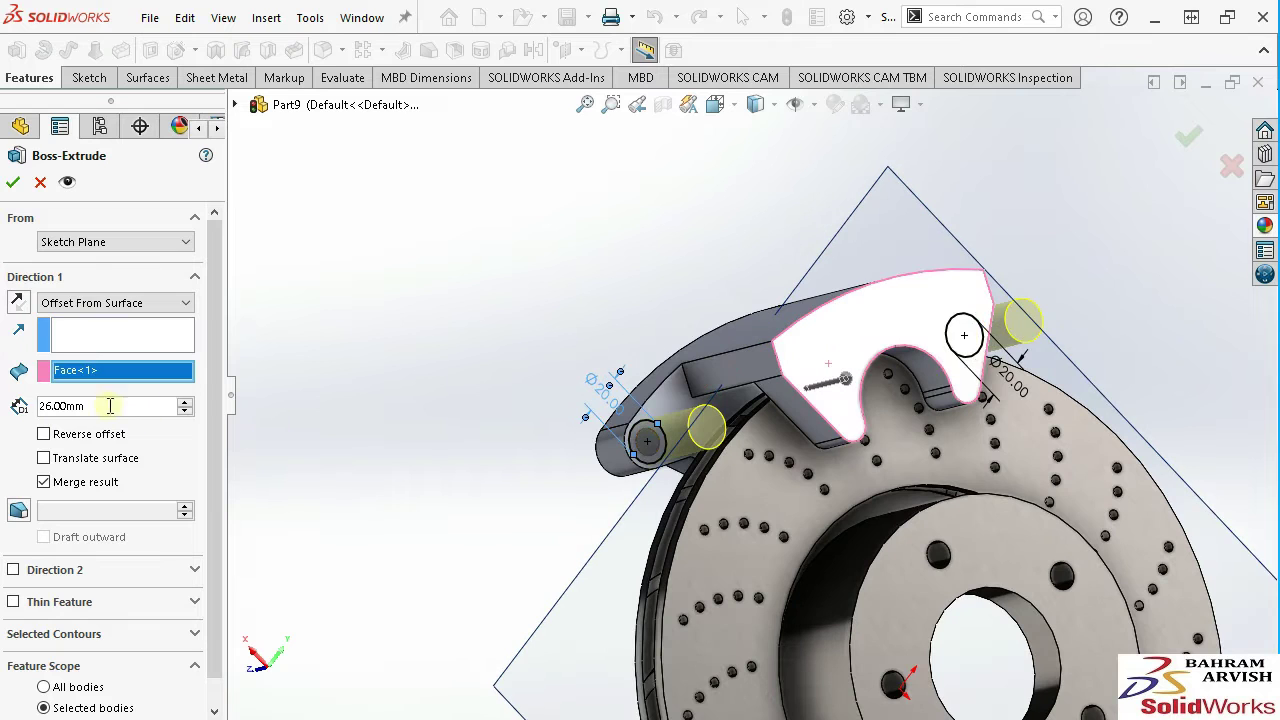
{"action": "type", "text": "5"}
{"action": "key", "text": "Return"}
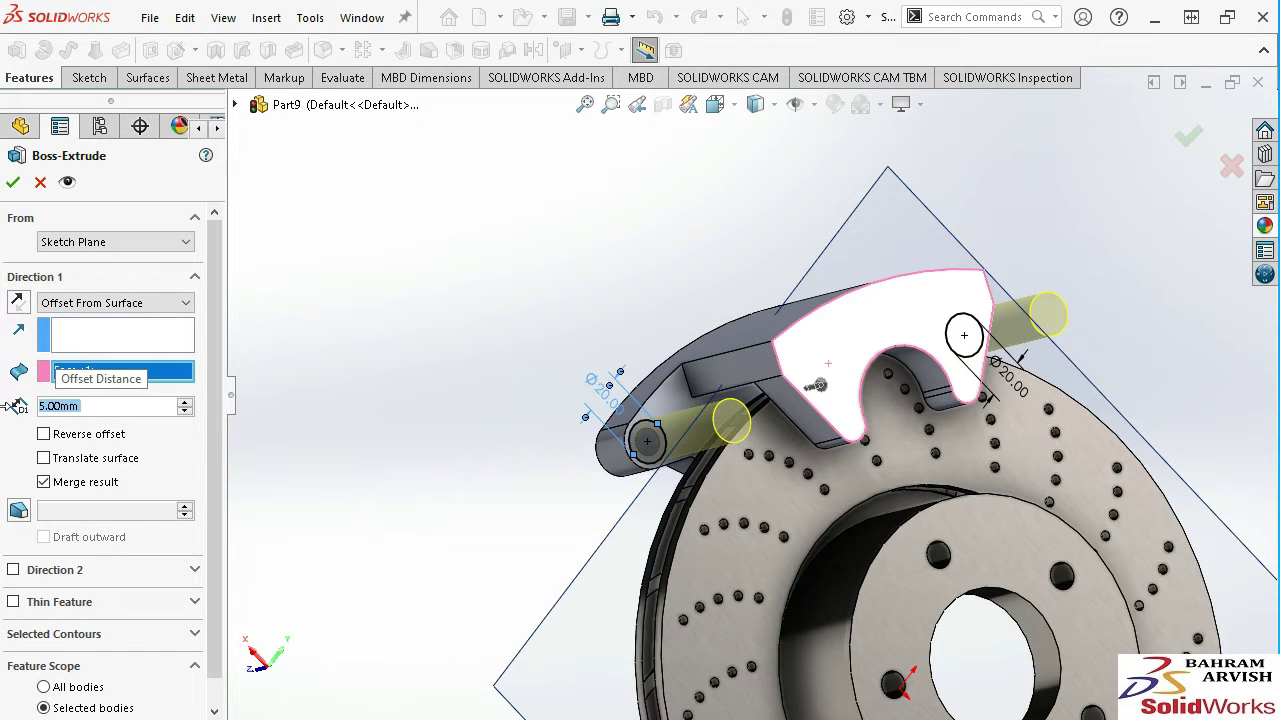
{"action": "left_click", "coordinate": [45, 483]}
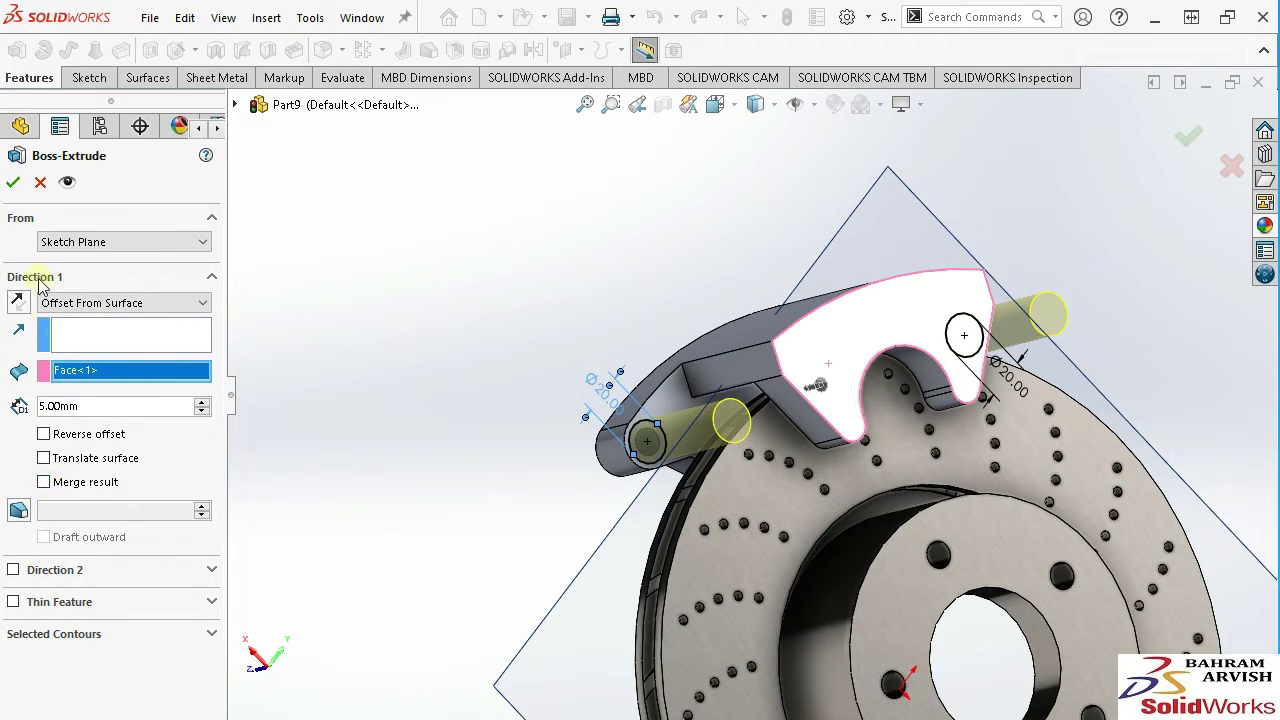
{"action": "left_click", "coordinate": [13, 182]}
{"action": "mouse_move", "coordinate": [541, 415]}
{"action": "middle_mouse_down"}
{"action": "mouse_move", "coordinate": [716, 428]}
{"action": "mouse_move", "coordinate": [740, 412]}
{"action": "middle_mouse_up"}
Hide the reference plane and start a sketch on the caliper's flat face.
{"action": "scroll", "coordinate": [740, 412], "scroll_direction": "down", "scroll_amount": 3}
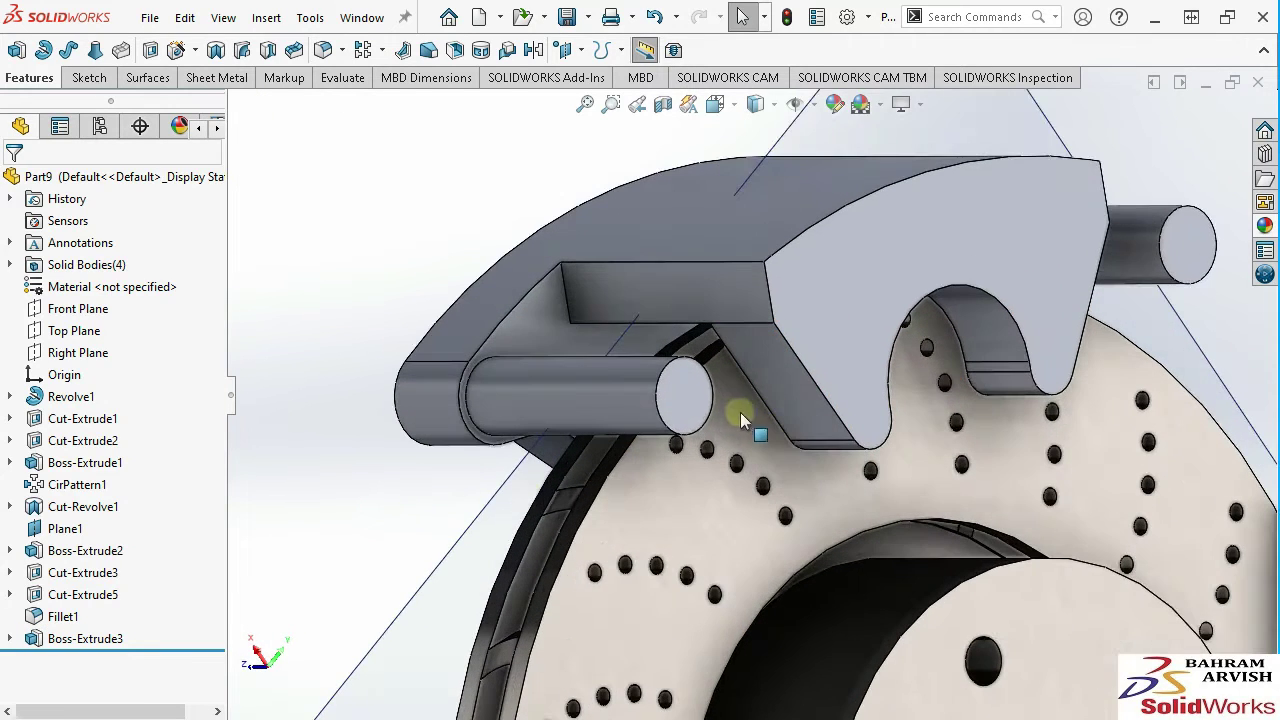
{"action": "left_click", "coordinate": [484, 525]}
{"action": "left_click", "coordinate": [607, 462]}
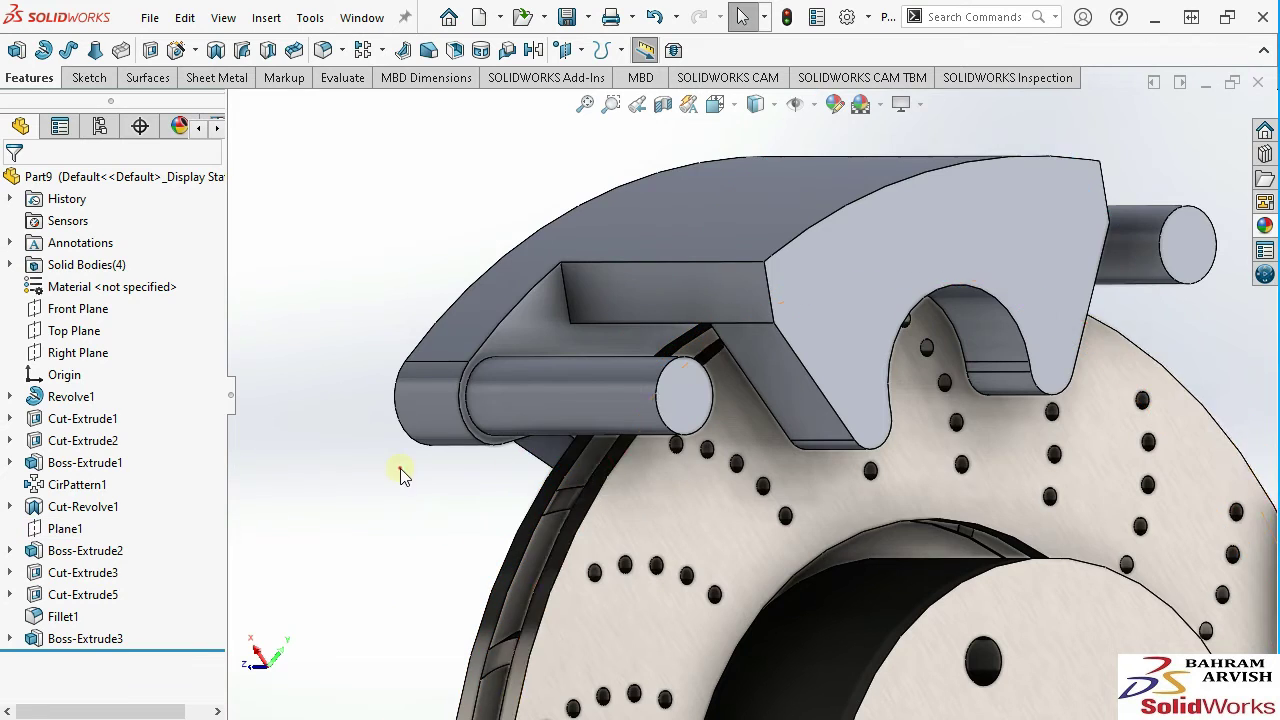
{"action": "scroll", "coordinate": [795, 364], "scroll_direction": "up", "scroll_amount": 3}
{"action": "scroll", "coordinate": [795, 364], "scroll_direction": "down", "scroll_amount": 2}
{"action": "left_click", "coordinate": [777, 362]}
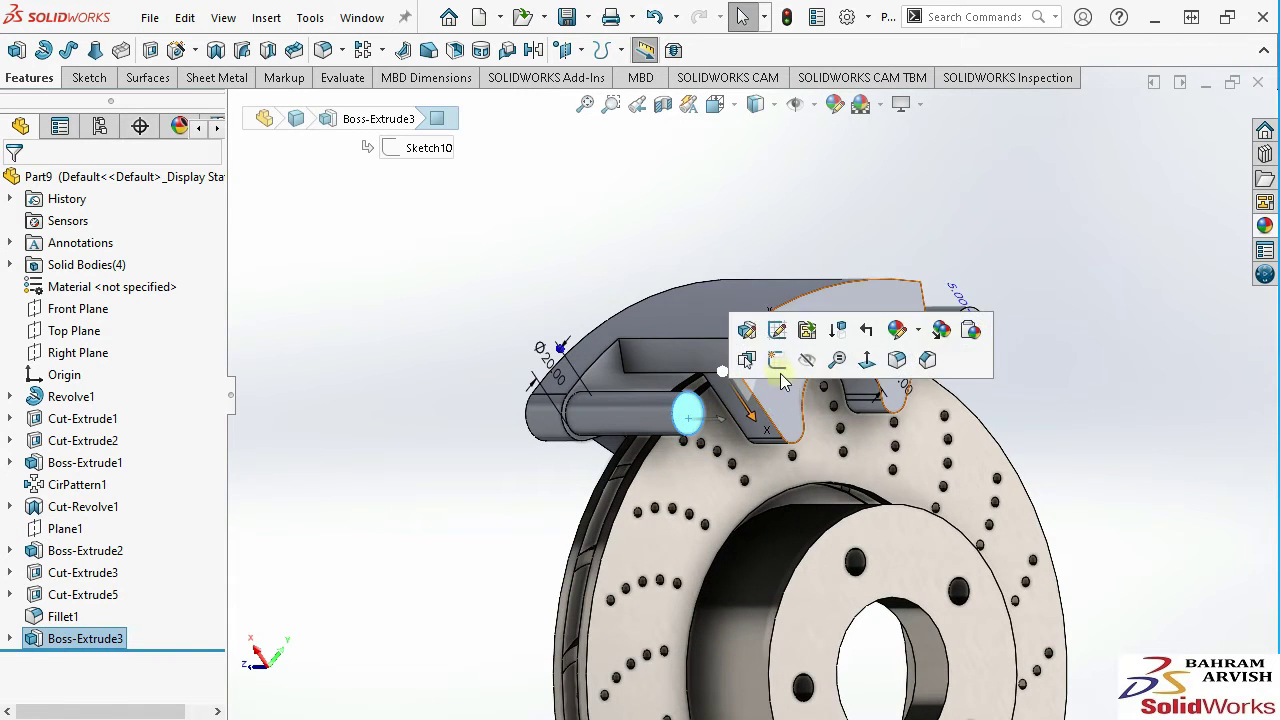
{"action": "left_click", "coordinate": [777, 360]}
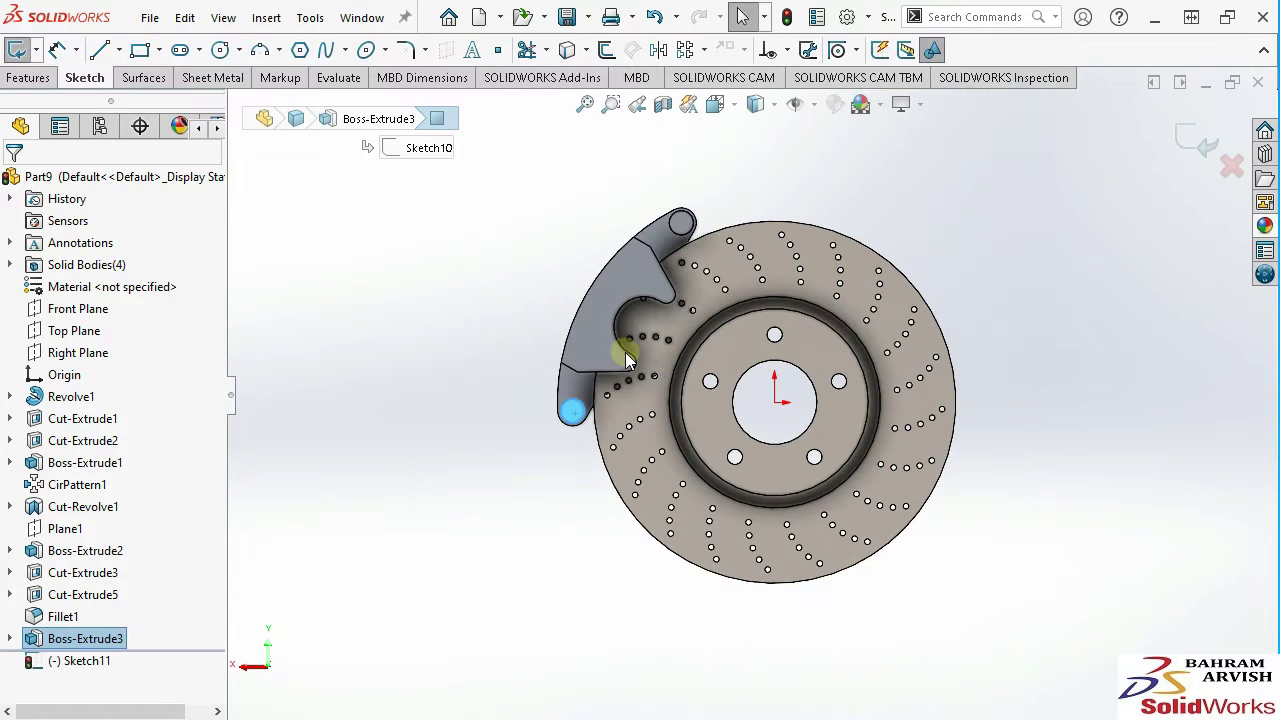
Offset the disc's circular inner ring edge by 10 mm into the sketch.
{"action": "left_click", "coordinate": [606, 50]}
{"action": "scroll", "coordinate": [712, 314], "scroll_direction": "down", "scroll_amount": 2}
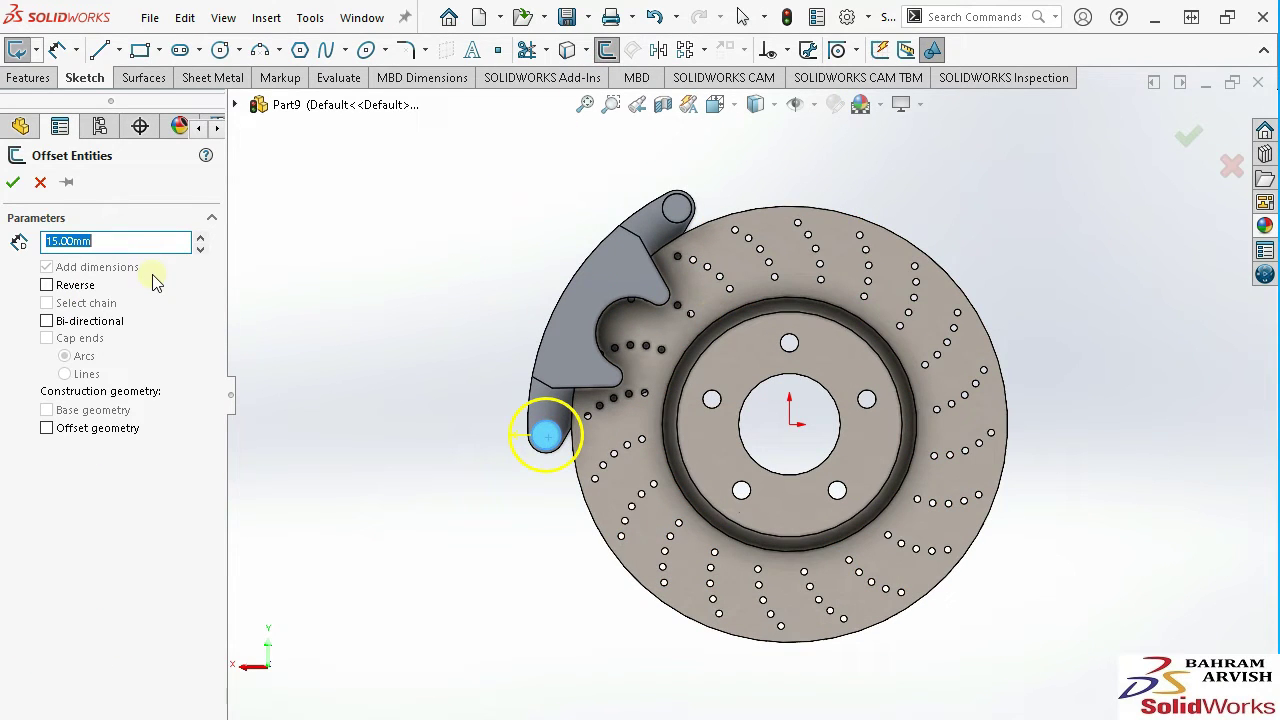
{"action": "left_click", "coordinate": [43, 183]}
{"action": "left_click", "coordinate": [620, 53]}
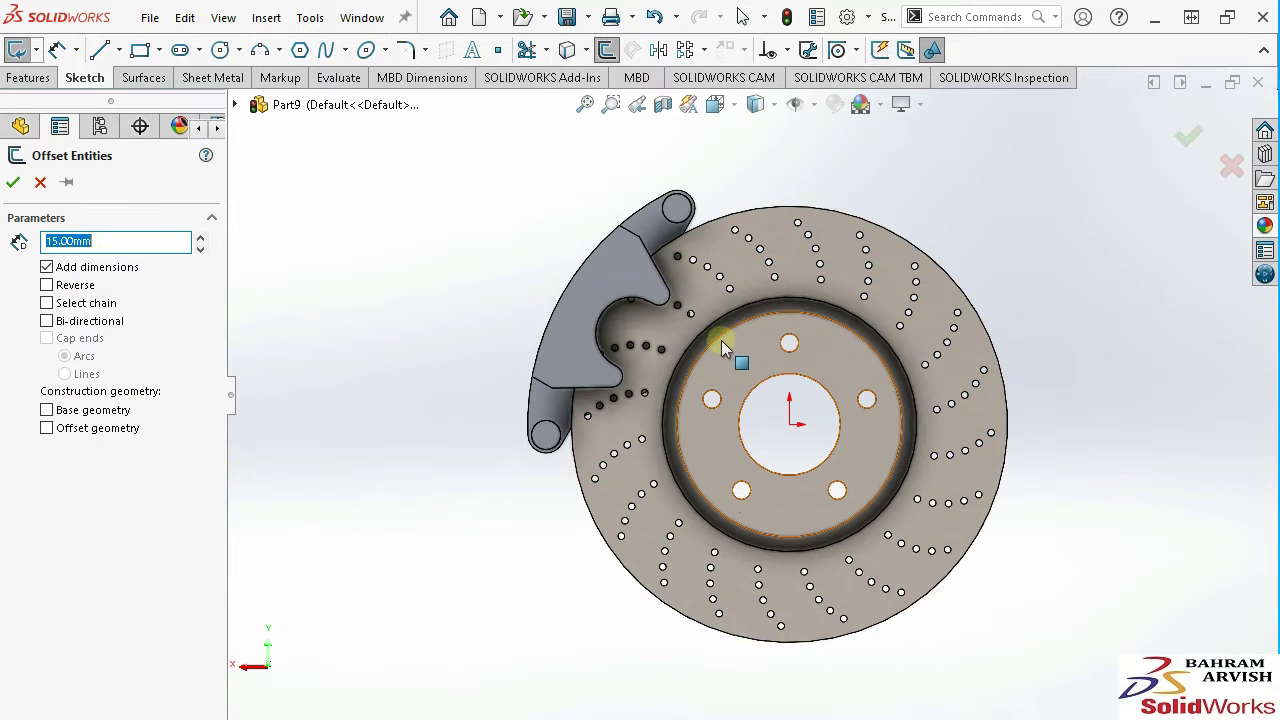
{"action": "left_click", "coordinate": [715, 337]}
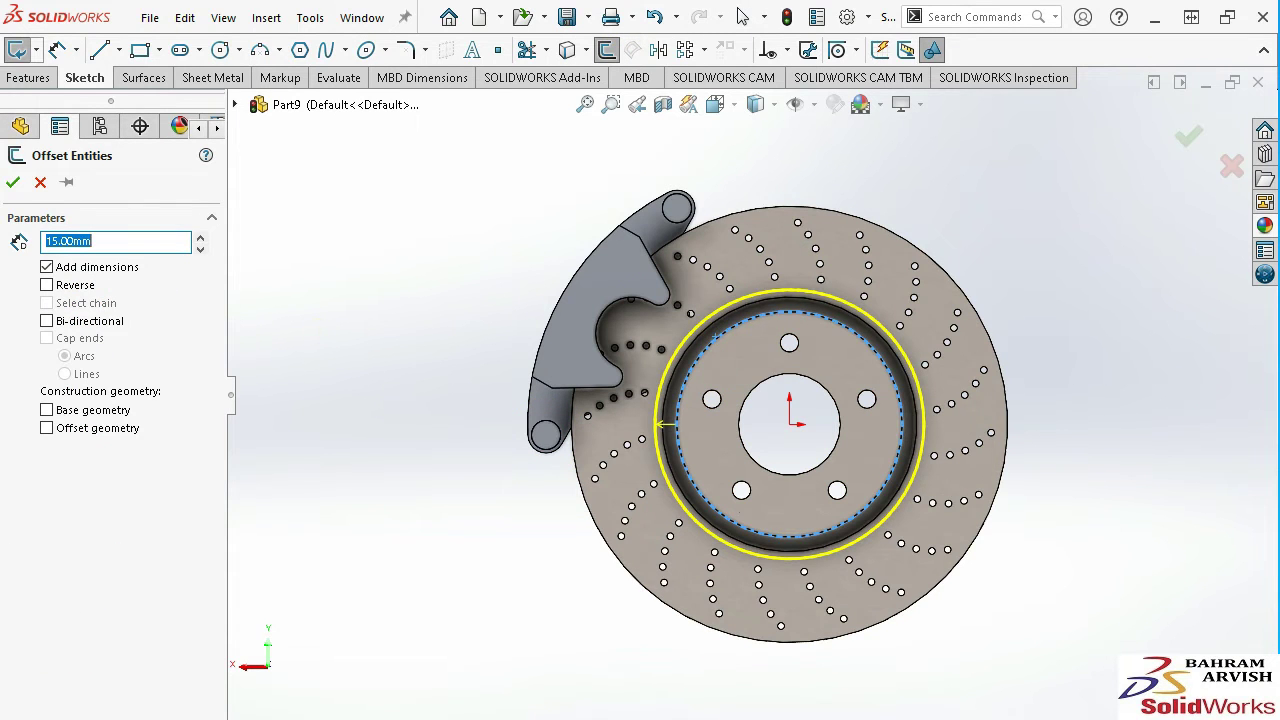
{"action": "type", "text": "10"}
{"action": "key", "text": "Return"}
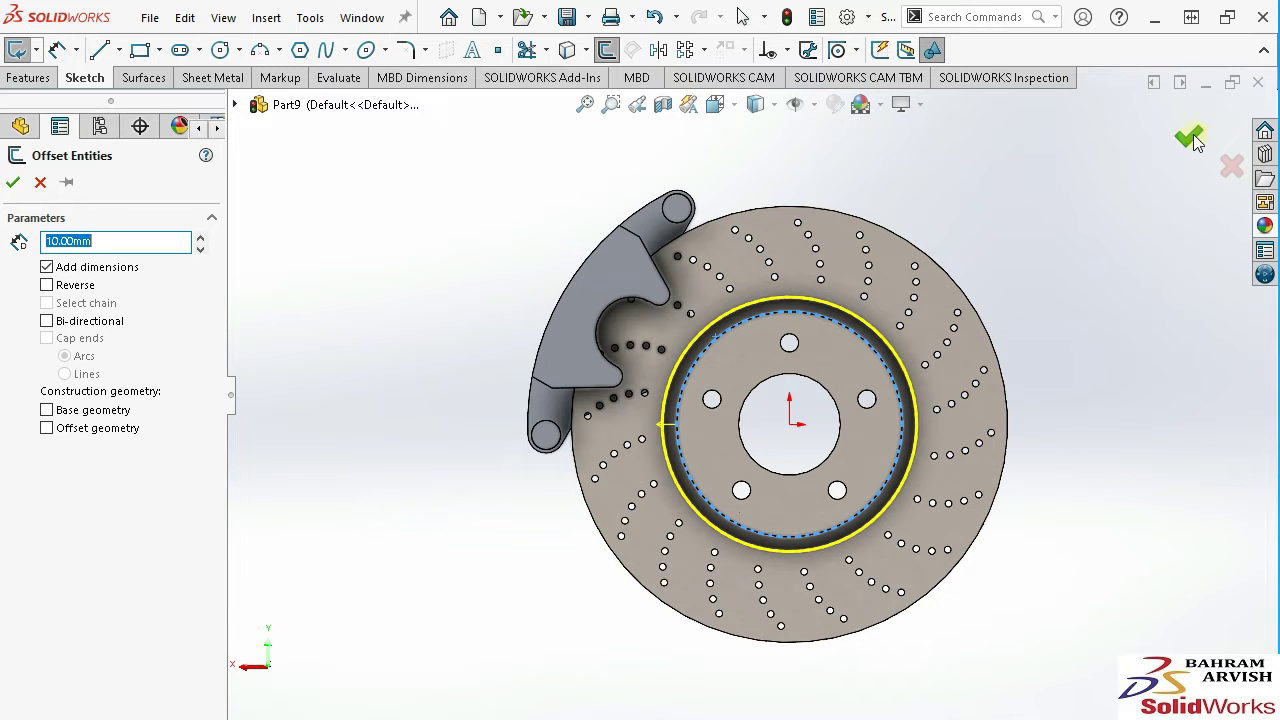
{"action": "left_click", "coordinate": [1188, 135]}
{"action": "scroll", "coordinate": [576, 372], "scroll_direction": "down", "scroll_amount": 3}
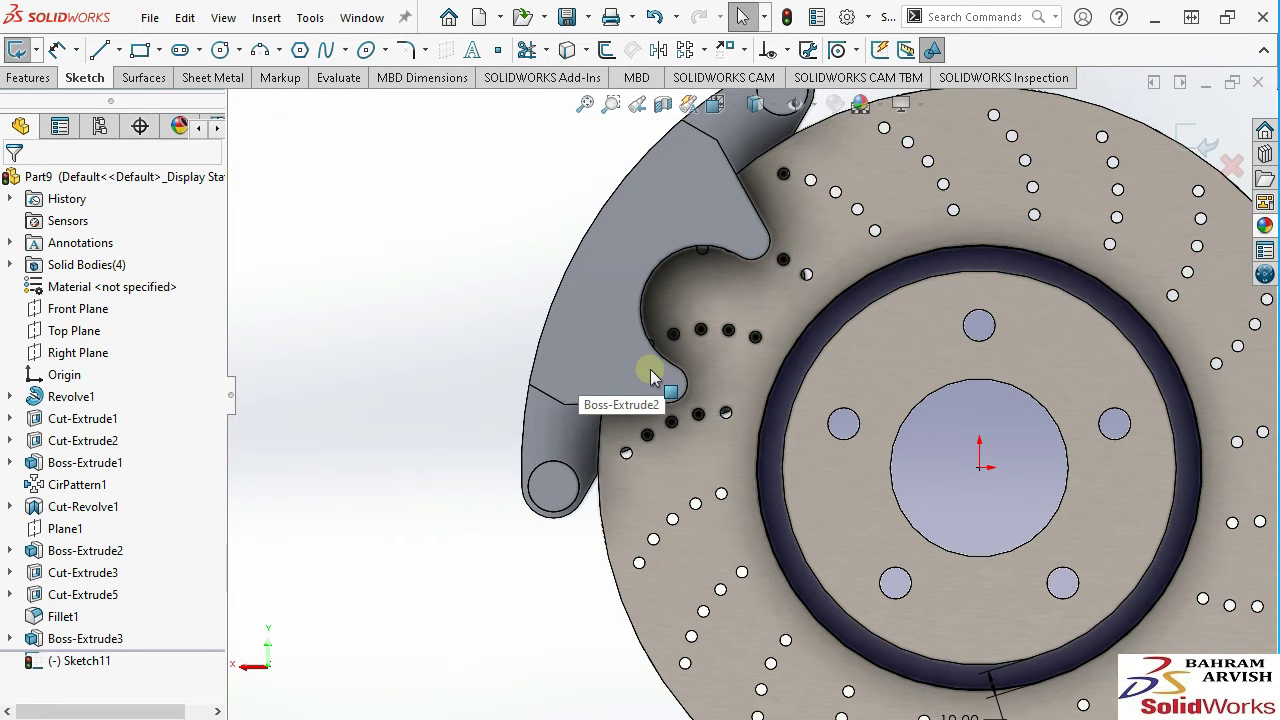
Draw a circle centred on the upper caliper pin.
{"action": "scroll", "coordinate": [548, 340], "scroll_direction": "up", "scroll_amount": 3}
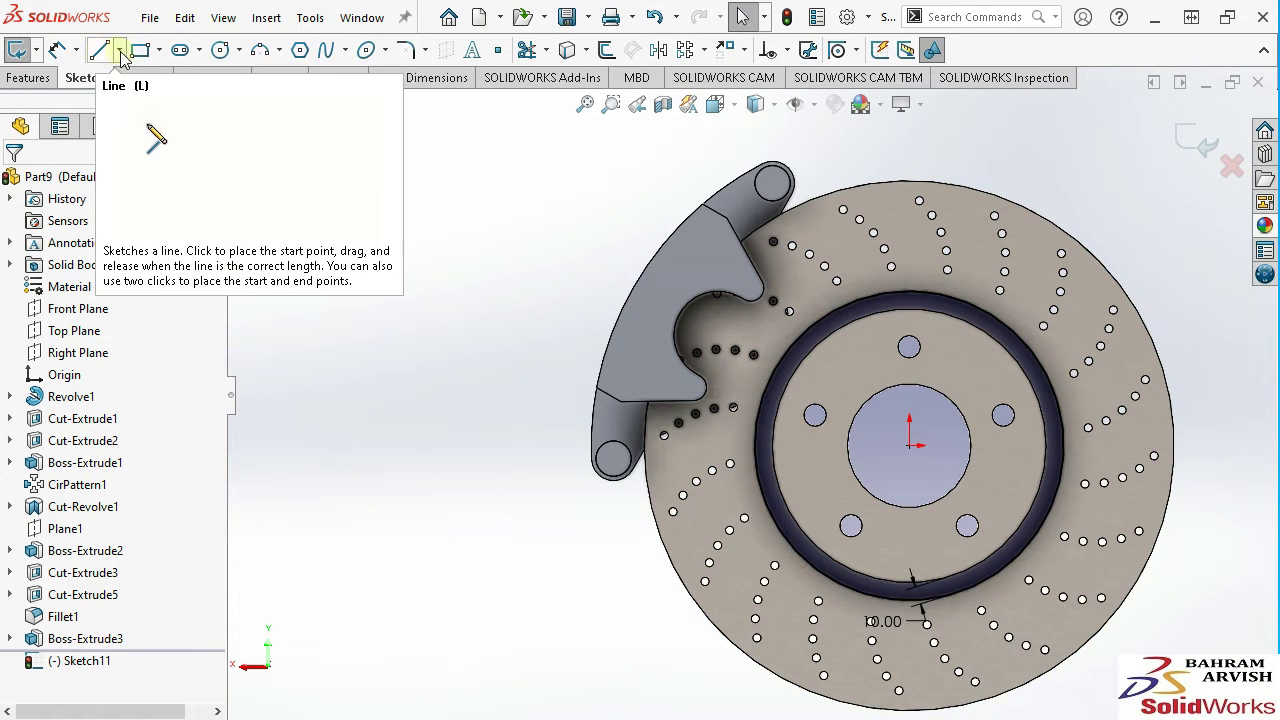
{"action": "left_click", "coordinate": [224, 51]}
{"action": "left_click", "coordinate": [773, 183]}
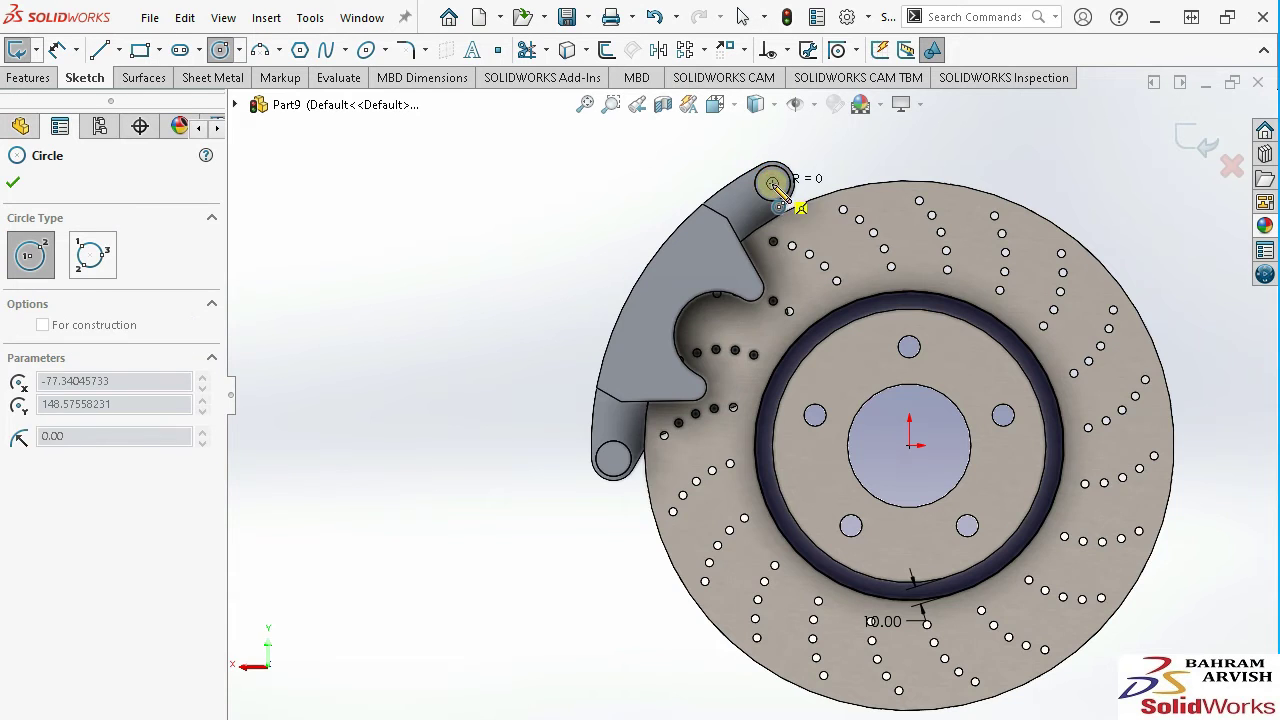
{"action": "scroll", "coordinate": [776, 160], "scroll_direction": "down", "scroll_amount": 5}
{"action": "left_click", "coordinate": [770, 146]}
{"action": "right_click", "coordinate": [735, 160]}
{"action": "left_click", "coordinate": [765, 171]}
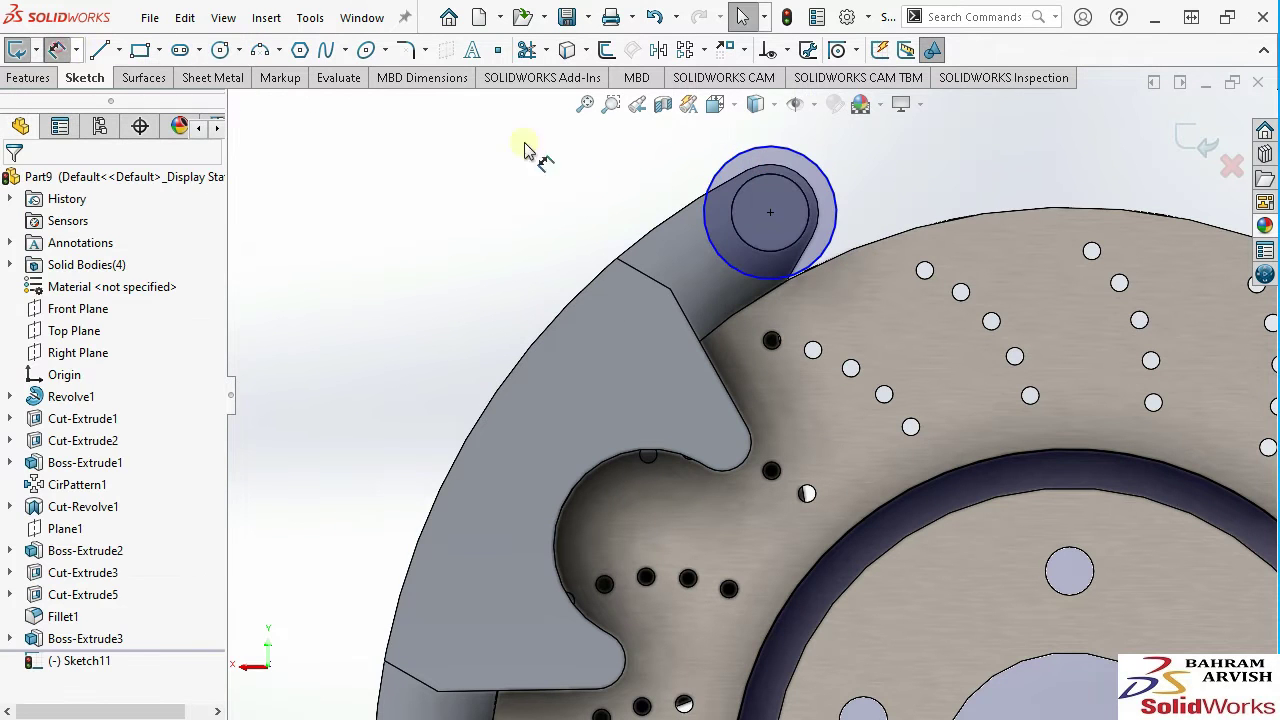
Dimension the pin circle to a 24 mm diameter.
{"action": "left_click", "coordinate": [843, 210]}
{"action": "left_click", "coordinate": [916, 193]}
{"action": "type", "text": "24"}
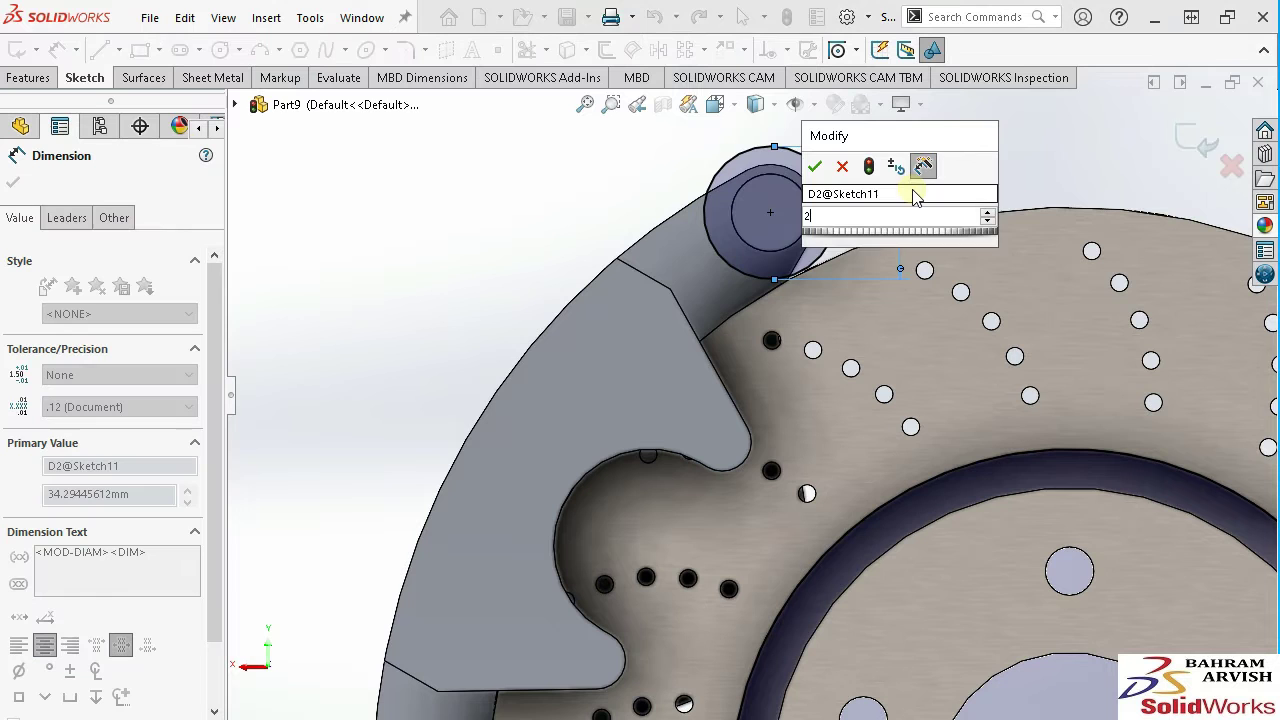
{"action": "key", "text": "Return"}
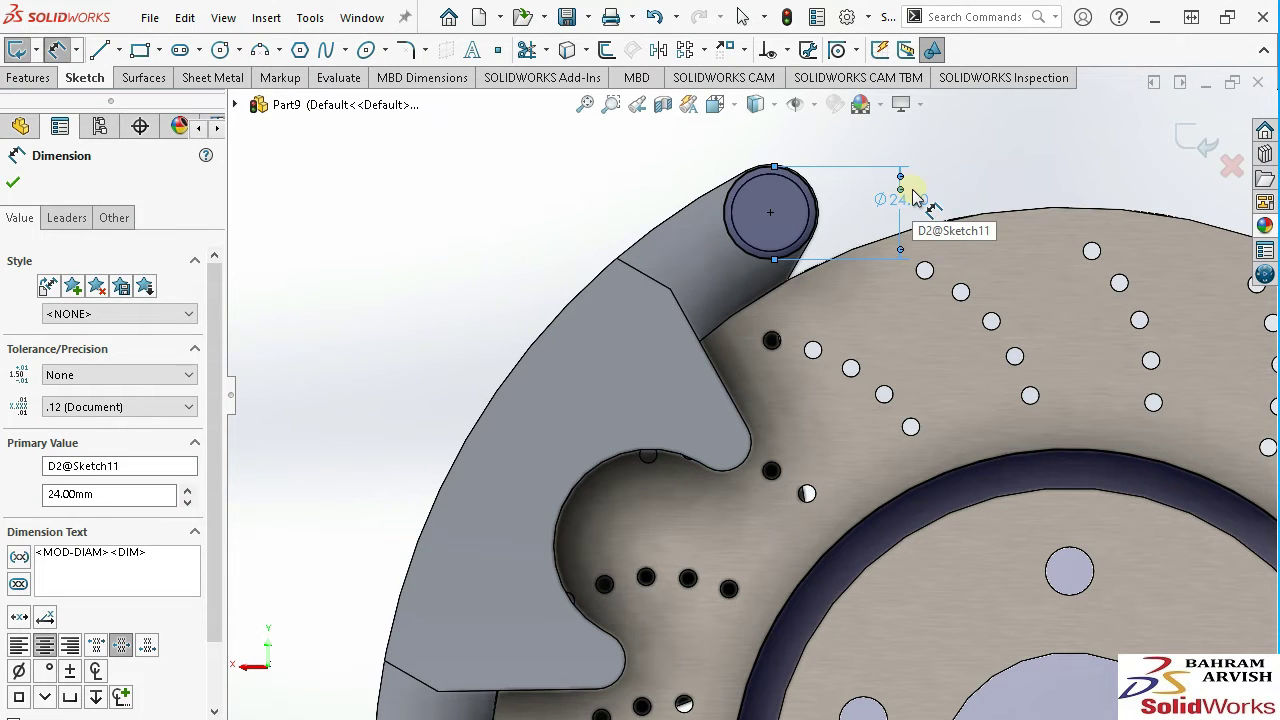
{"action": "right_click", "coordinate": [503, 175]}
{"action": "left_click", "coordinate": [558, 240]}
{"action": "scroll", "coordinate": [580, 272], "scroll_direction": "up", "scroll_amount": 2}
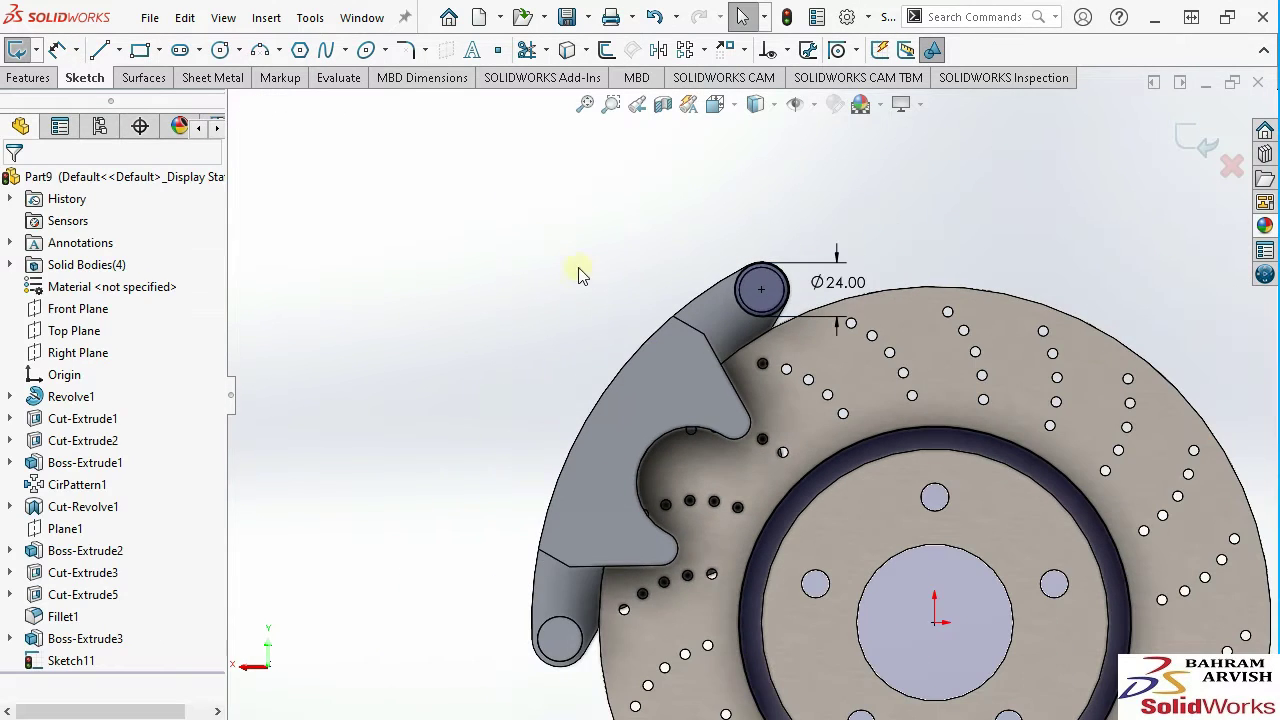
{"action": "left_click", "coordinate": [119, 50]}
Draw a centerline to the caliper's outer arc and a sketch line ending on the disc's outer edge.
{"action": "left_click", "coordinate": [143, 100]}
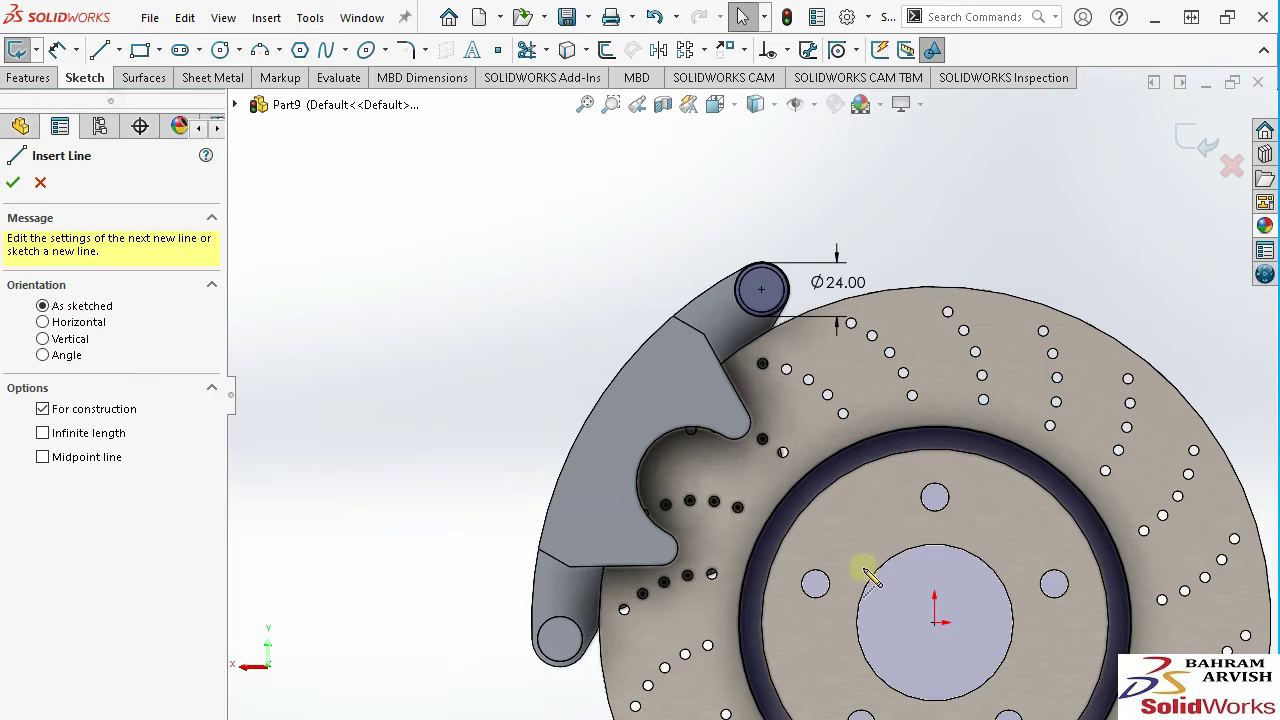
{"action": "scroll", "coordinate": [750, 400], "scroll_direction": "up", "scroll_amount": 2}
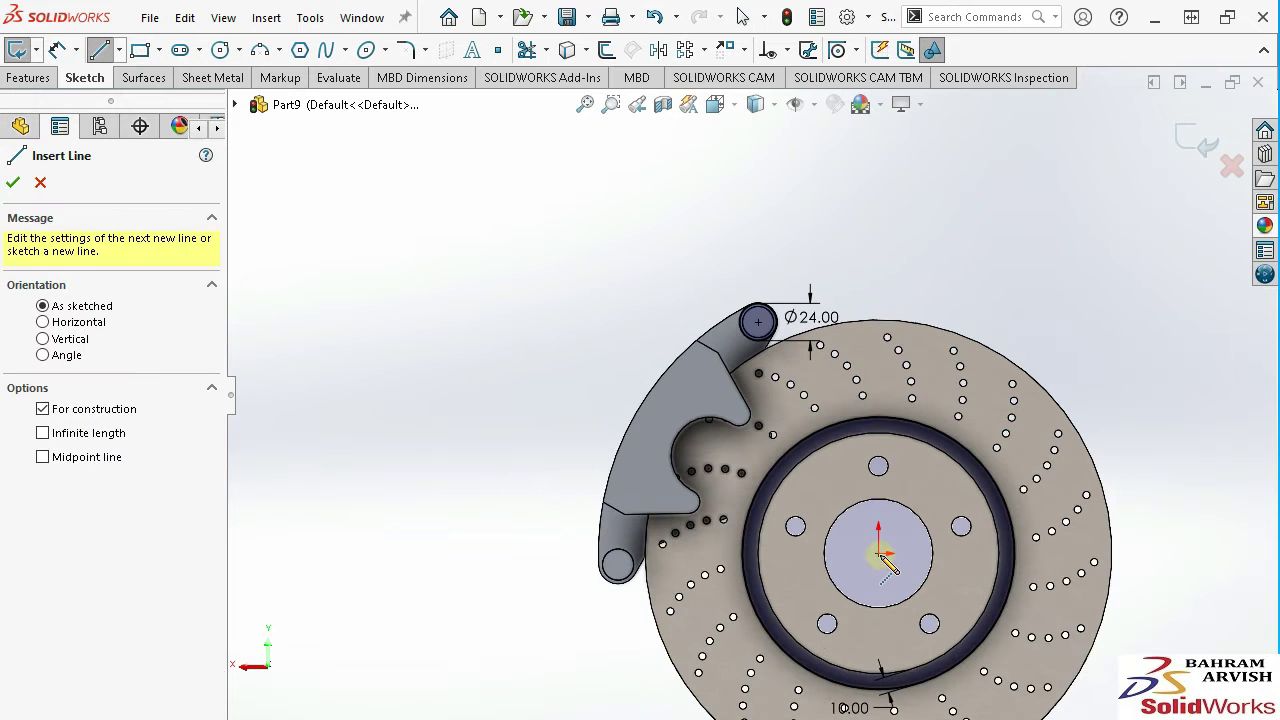
{"action": "left_click", "coordinate": [636, 413]}
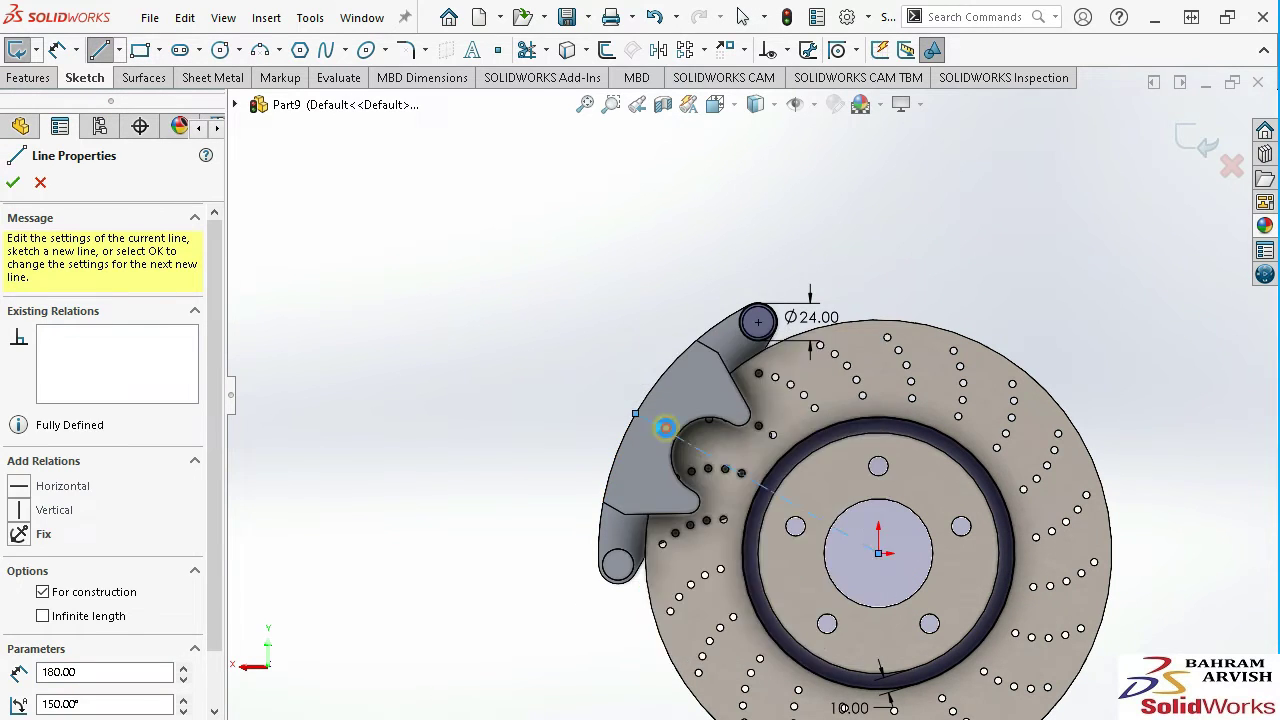
{"action": "key", "text": "Escape"}
{"action": "left_click", "coordinate": [99, 50]}
{"action": "left_click", "coordinate": [820, 230]}
{"action": "left_click", "coordinate": [862, 396]}
{"action": "right_click", "coordinate": [866, 405]}
{"action": "left_click", "coordinate": [909, 417]}
Make the slanted line parallel to the caliper edge, undoing a conflicting tangent relation.
{"action": "left_click", "coordinate": [835, 290]}
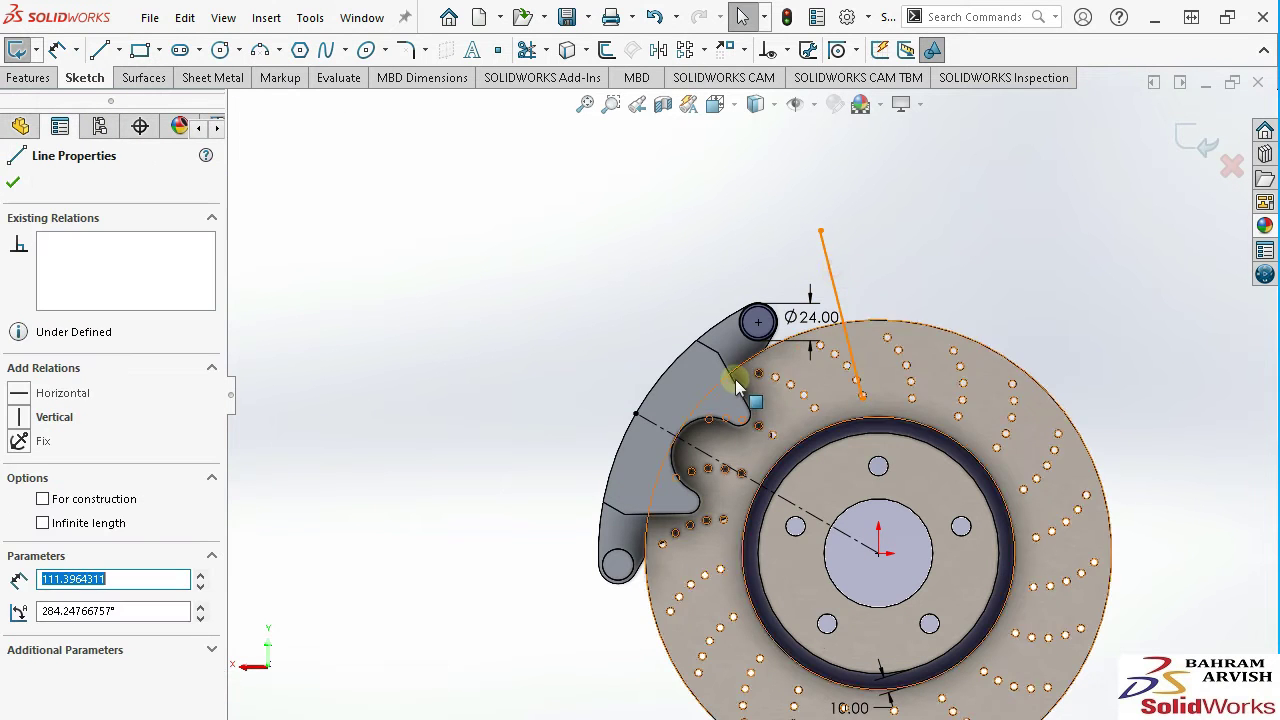
{"action": "left_click", "coordinate": [733, 383], "text": "ctrl"}
{"action": "left_click", "coordinate": [851, 293]}
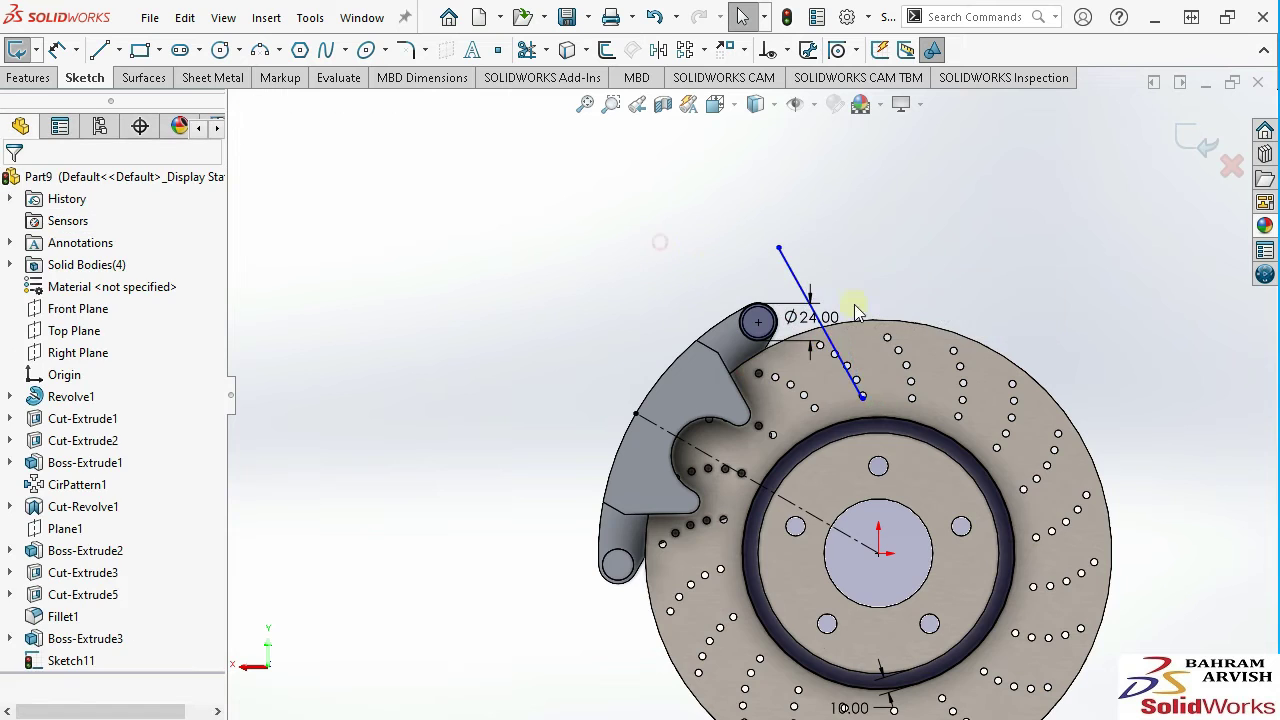
{"action": "scroll", "coordinate": [860, 312], "scroll_direction": "down", "scroll_amount": 3}
{"action": "left_click", "coordinate": [735, 285]}
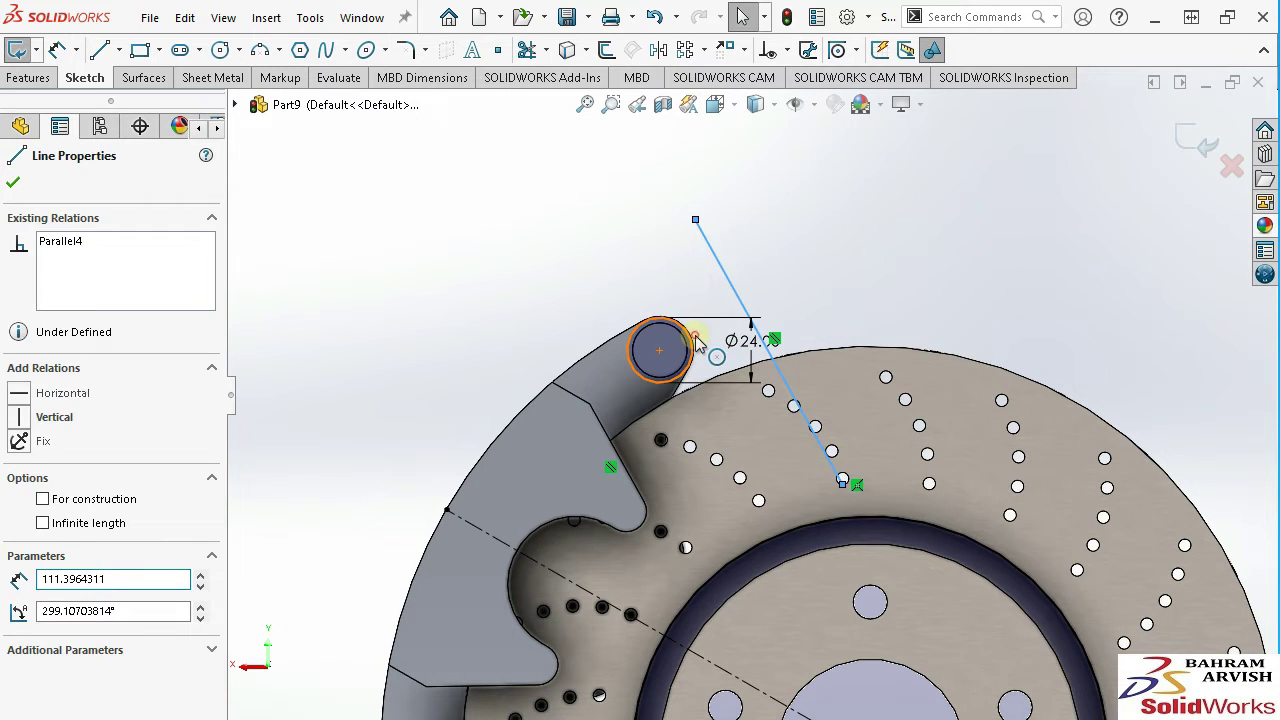
{"action": "left_click", "coordinate": [697, 343], "text": "ctrl"}
{"action": "left_click", "coordinate": [777, 250]}
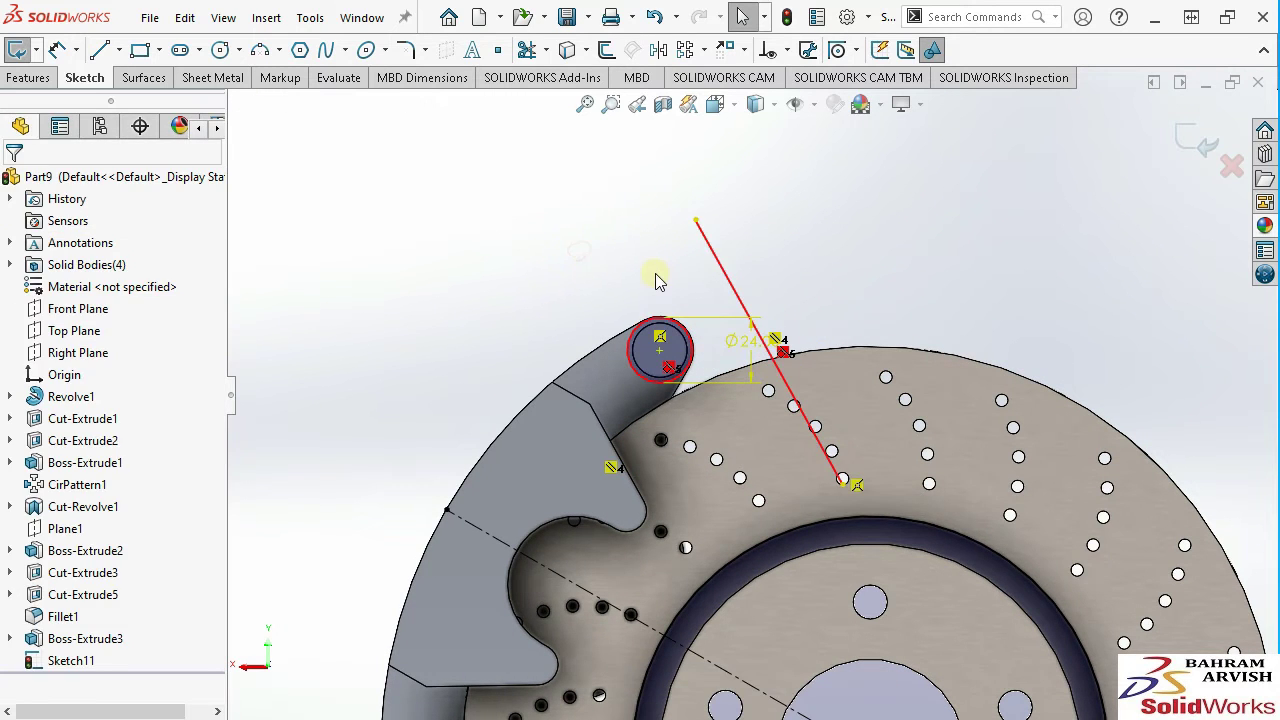
{"action": "key", "text": "ctrl+z"}
{"action": "scroll", "coordinate": [680, 290], "scroll_direction": "down", "scroll_amount": 3}
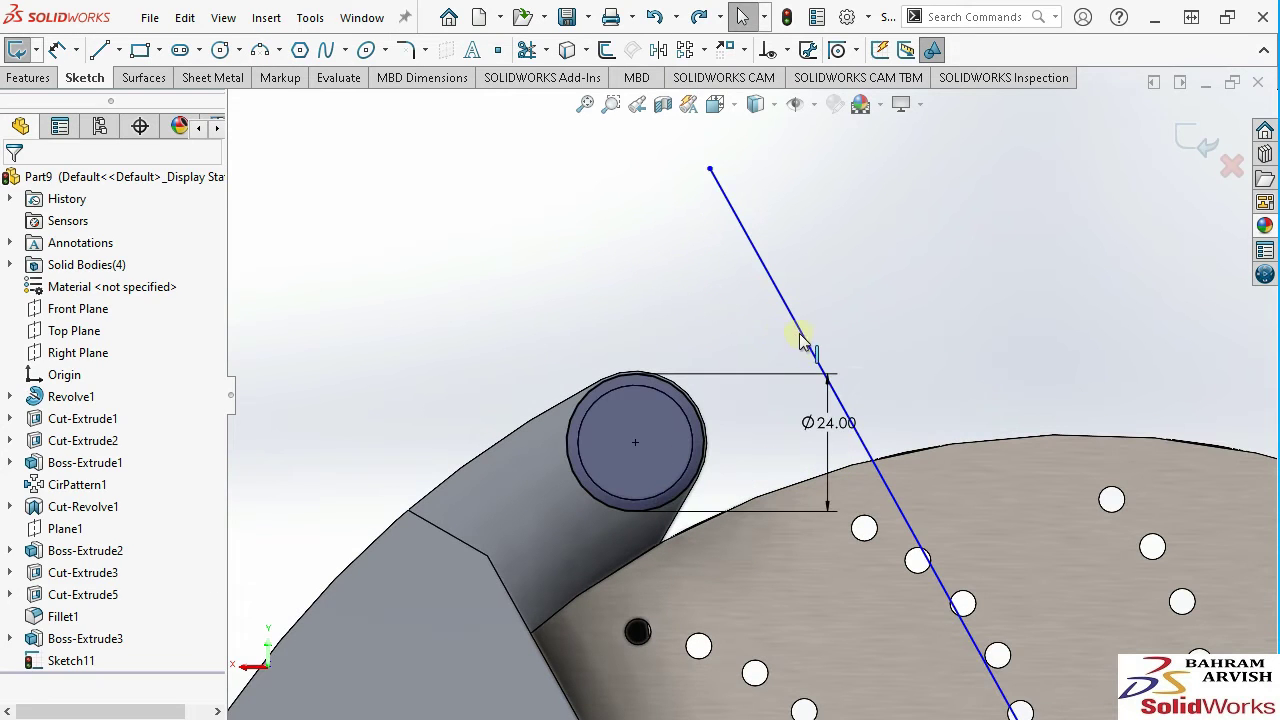
{"action": "left_click", "coordinate": [803, 338]}
{"action": "left_click", "coordinate": [699, 338]}
{"action": "scroll", "coordinate": [750, 394], "scroll_direction": "up", "scroll_amount": 3}
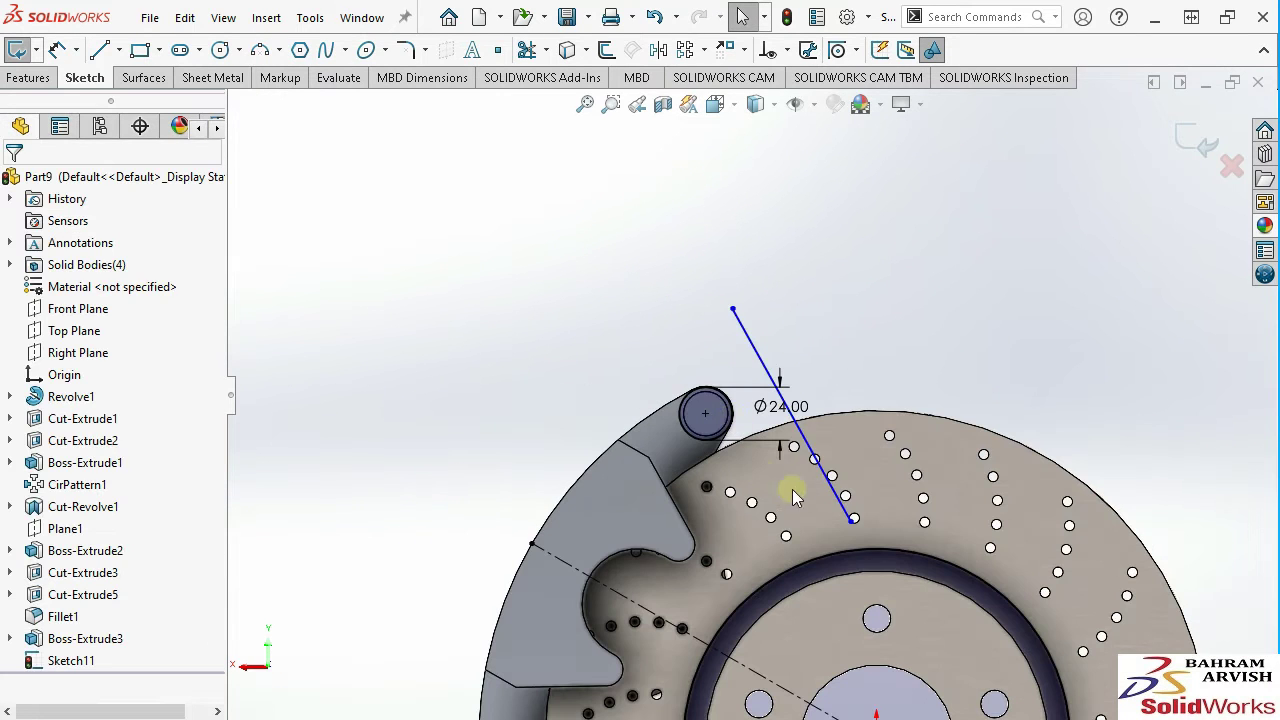
Make the slanted line tangent to the Ø24 mm pin circle.
{"action": "left_click", "coordinate": [852, 520]}
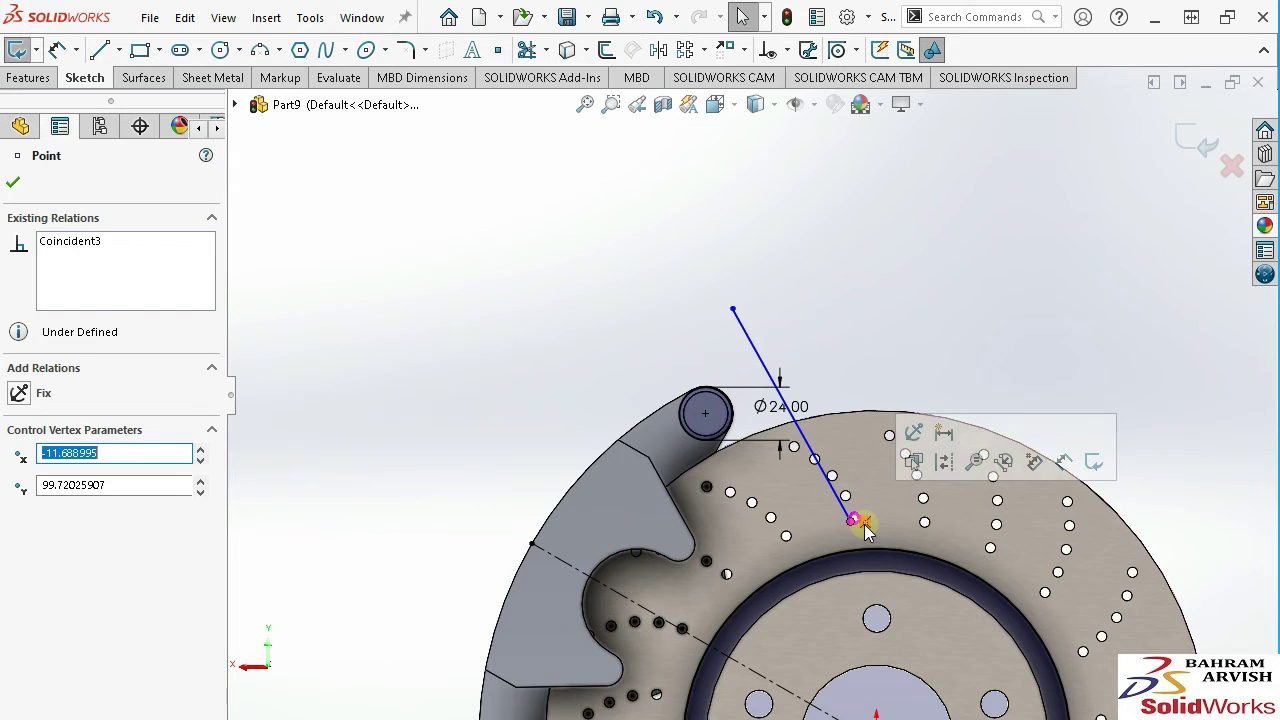
{"action": "scroll", "coordinate": [743, 371], "scroll_direction": "down", "scroll_amount": 3}
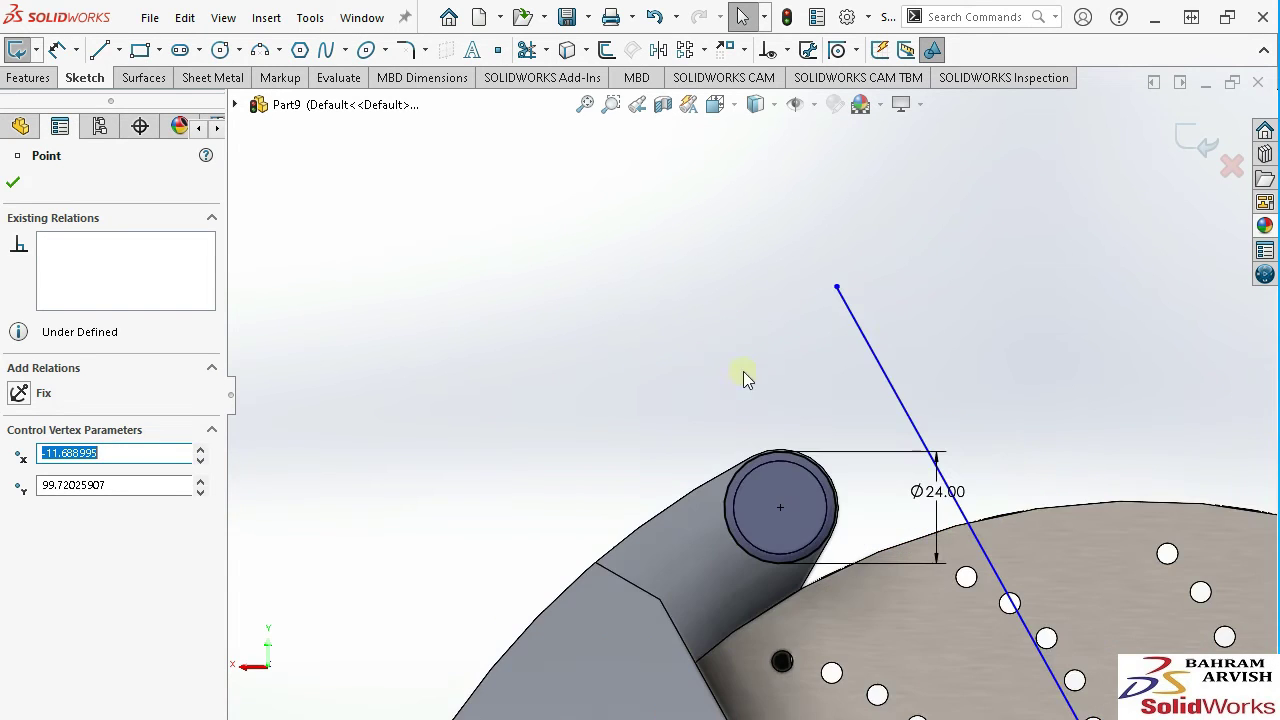
{"action": "left_click", "coordinate": [893, 388]}
{"action": "scroll", "coordinate": [860, 482], "scroll_direction": "down", "scroll_amount": 3}
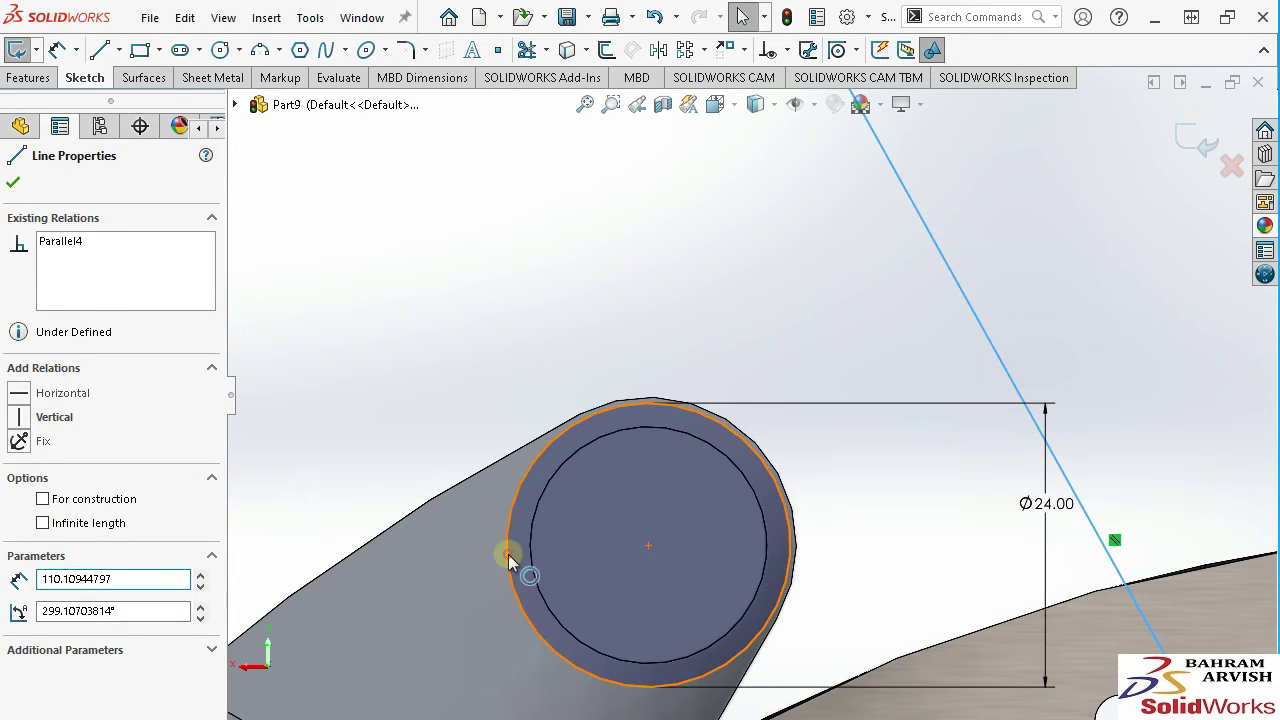
{"action": "left_click", "coordinate": [602, 426], "text": "ctrl"}
{"action": "left_click", "coordinate": [566, 465]}
{"action": "left_click", "coordinate": [573, 260]}
{"action": "scroll", "coordinate": [573, 260], "scroll_direction": "up", "scroll_amount": 3}
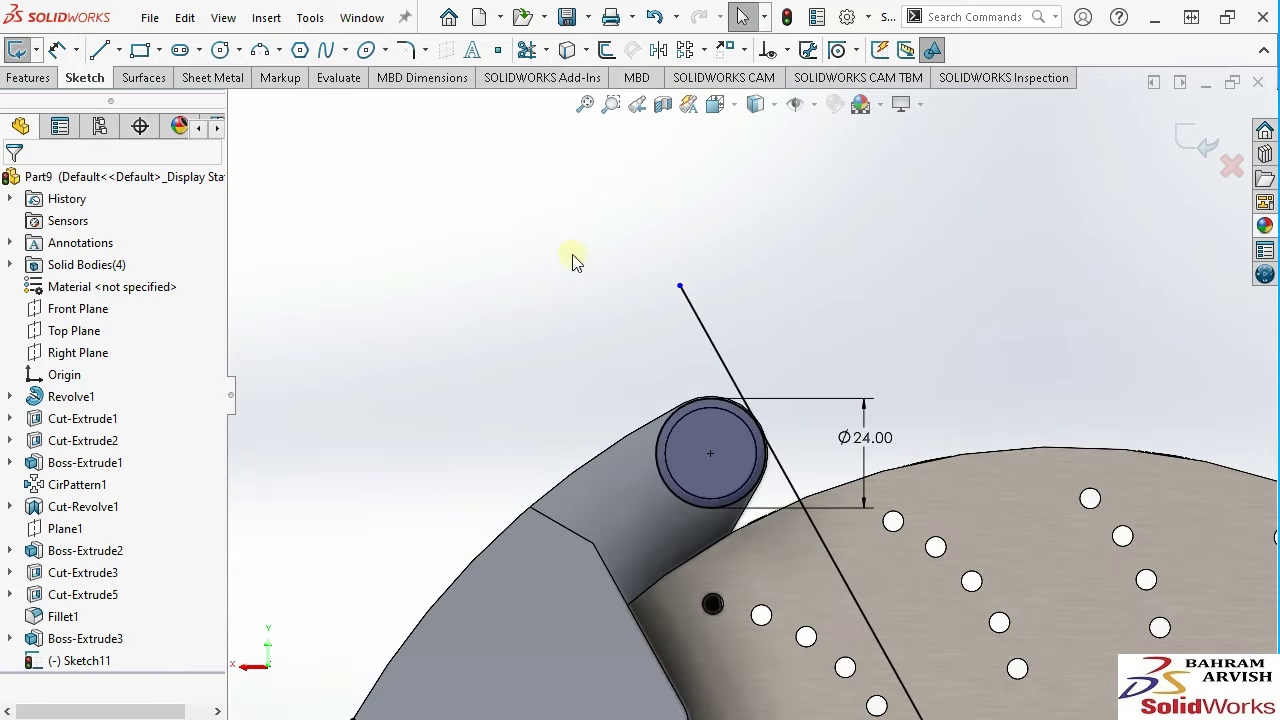
Trim the line above the circle and pull its lower end onto the disc ring.
{"action": "left_click", "coordinate": [527, 50]}
{"action": "left_click_drag", "start_coordinate": [620, 332], "coordinate": [786, 332]}
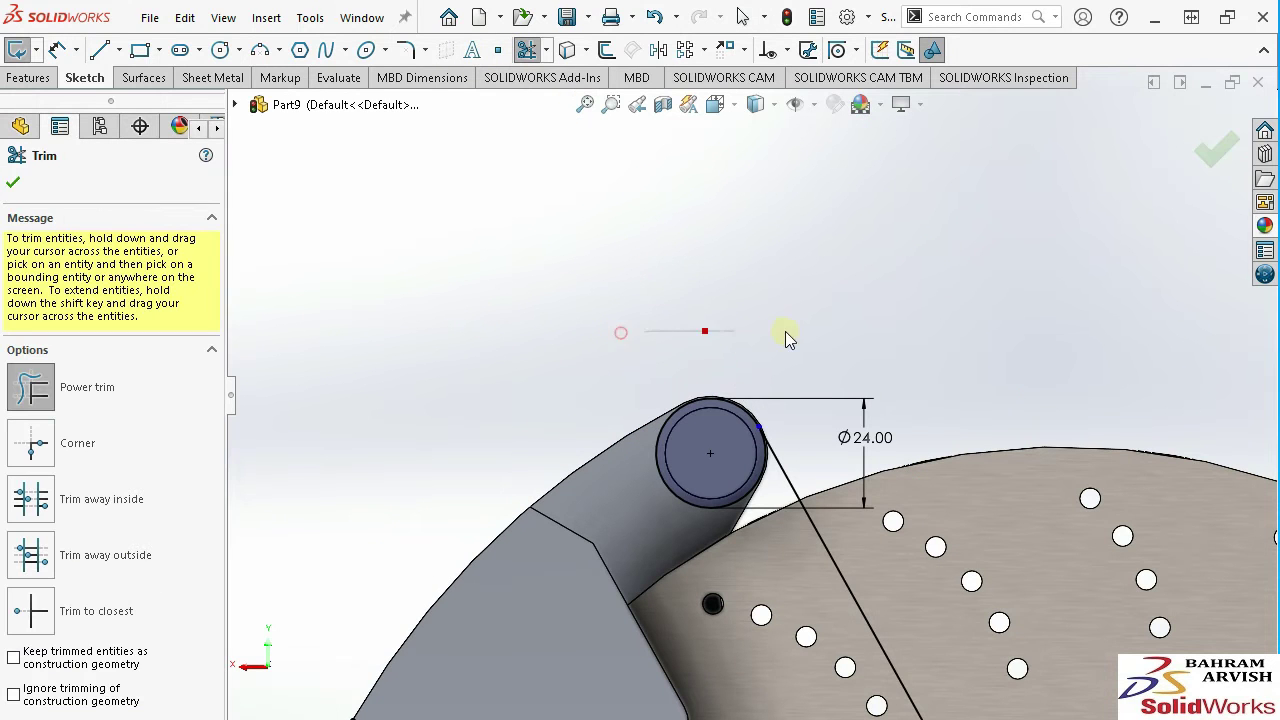
{"action": "left_click", "coordinate": [57, 50]}
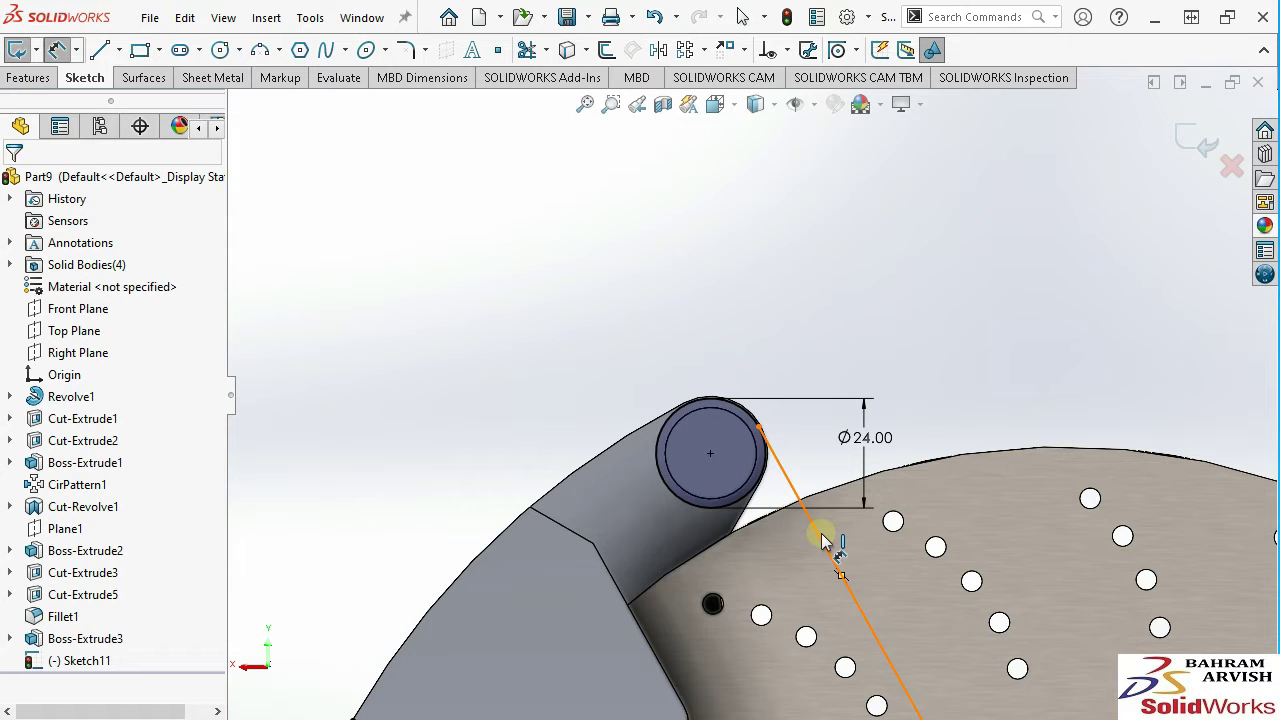
{"action": "scroll", "coordinate": [822, 540], "scroll_direction": "up", "scroll_amount": 3}
{"action": "scroll", "coordinate": [840, 545], "scroll_direction": "down", "scroll_amount": 2}
{"action": "right_click", "coordinate": [420, 235]}
{"action": "left_click", "coordinate": [478, 294]}
{"action": "mouse_move", "coordinate": [821, 540]}
{"action": "left_mouse_down"}
{"action": "mouse_move", "coordinate": [850, 599]}
{"action": "mouse_move", "coordinate": [830, 565]}
{"action": "left_mouse_up"}
{"action": "key", "text": "Escape"}
{"action": "left_click", "coordinate": [527, 50]}
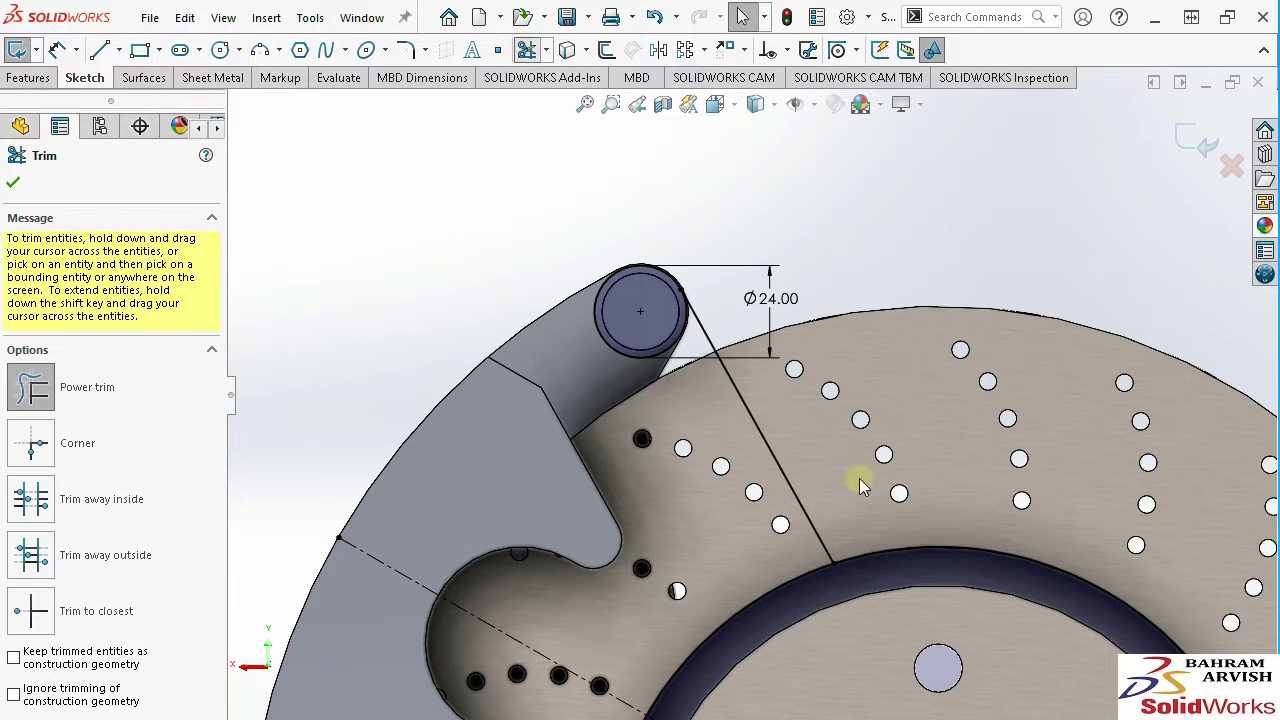
{"action": "scroll", "coordinate": [780, 640], "scroll_direction": "up", "scroll_amount": 3}
{"action": "scroll", "coordinate": [769, 402], "scroll_direction": "down", "scroll_amount": 4}
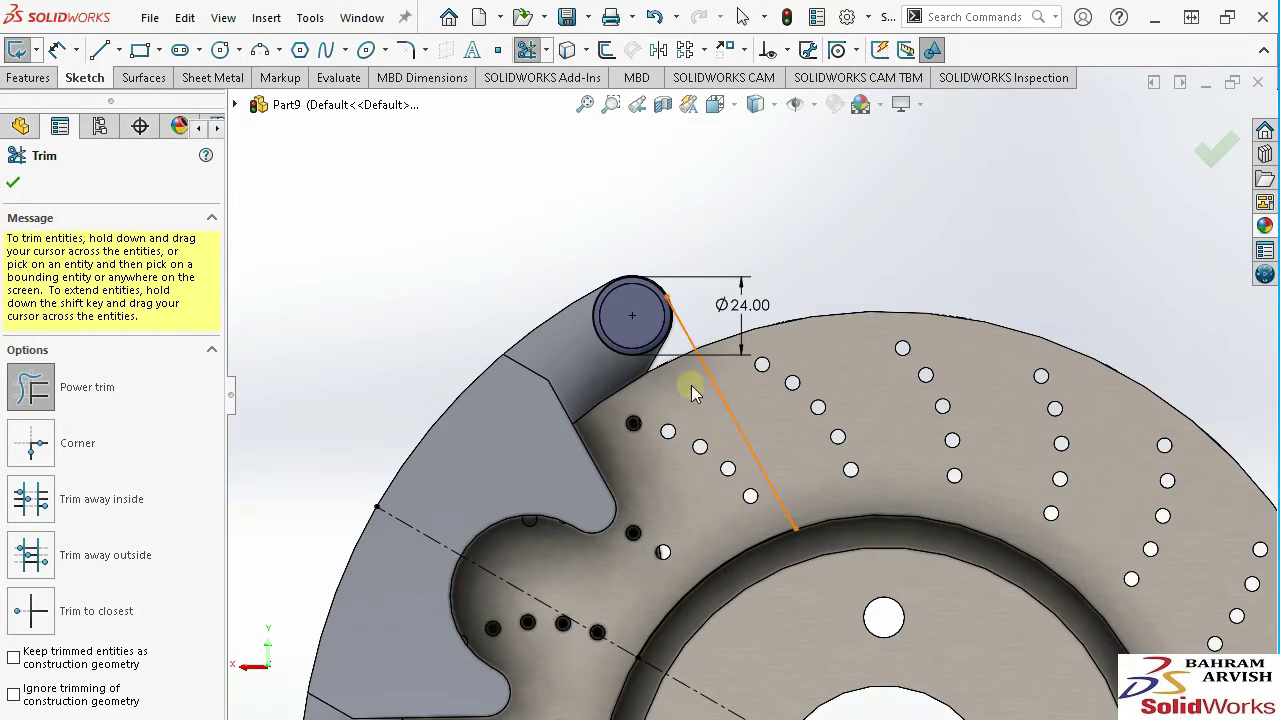
Draw a second line above the disc, parallel to the first slanted line.
{"action": "left_click", "coordinate": [97, 55]}
{"action": "left_click", "coordinate": [797, 209]}
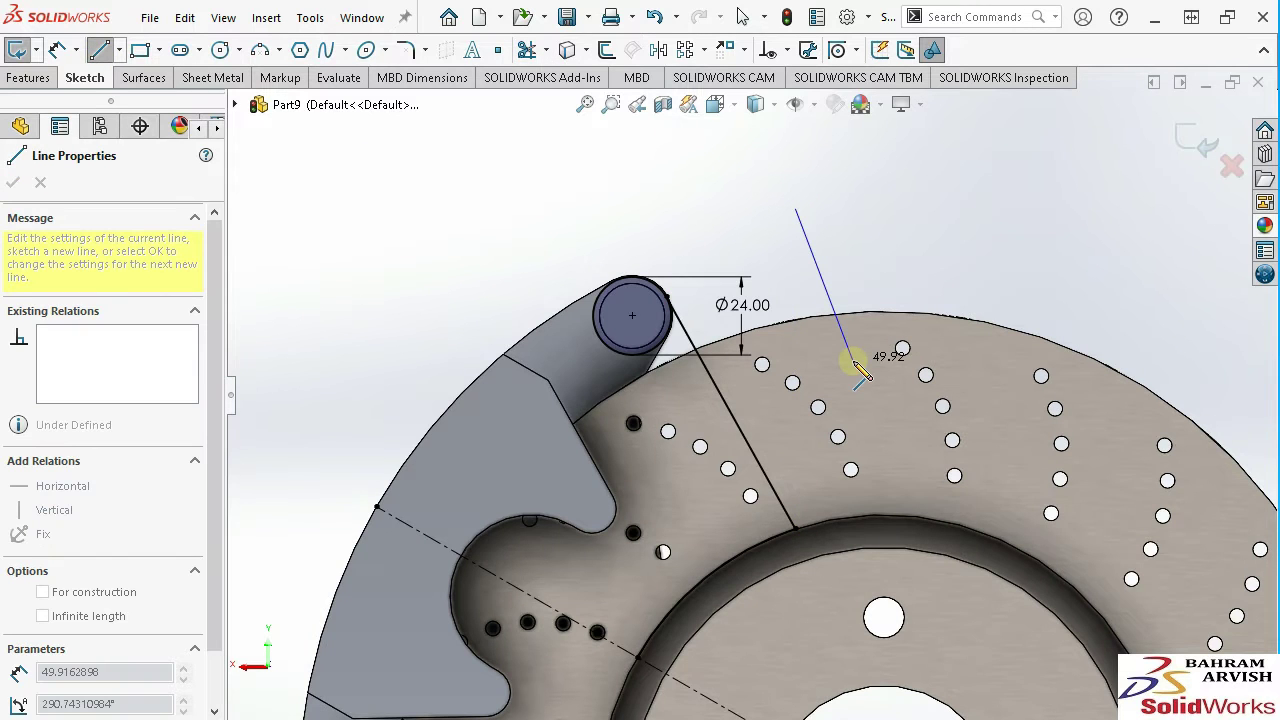
{"action": "right_click", "coordinate": [856, 364]}
{"action": "left_click", "coordinate": [893, 374]}
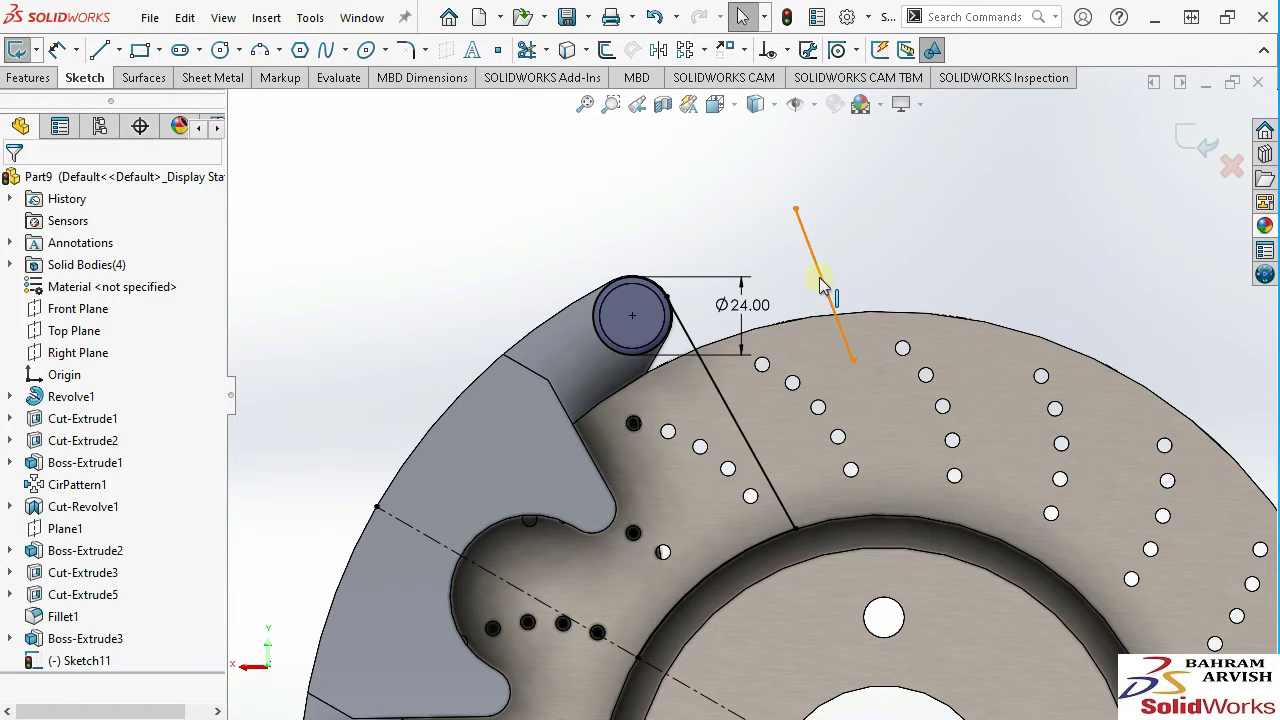
{"action": "left_click", "coordinate": [706, 366], "text": "ctrl"}
{"action": "left_click", "coordinate": [893, 291]}
{"action": "left_click", "coordinate": [697, 210]}
Move the second line beside the circle's left side and make it tangent to the circle.
{"action": "left_click_drag", "start_coordinate": [856, 319], "coordinate": [640, 440]}
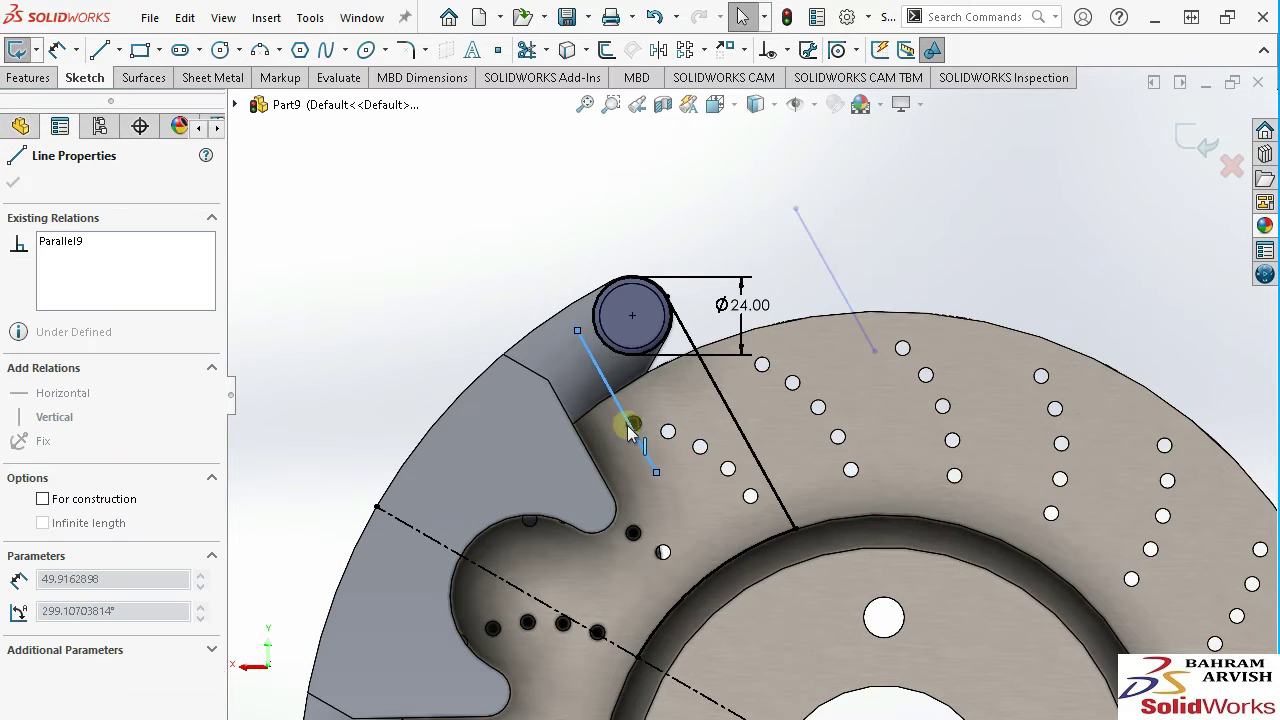
{"action": "scroll", "coordinate": [580, 360], "scroll_direction": "down", "scroll_amount": 3}
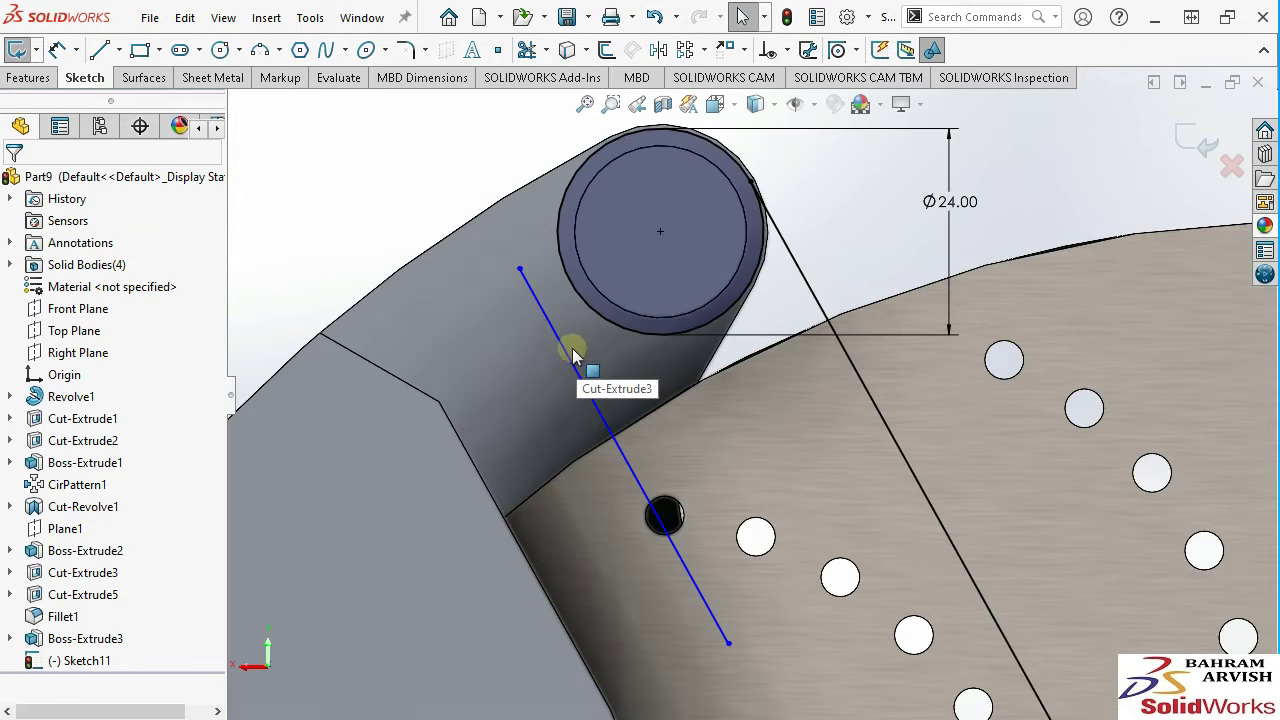
{"action": "scroll", "coordinate": [581, 330], "scroll_direction": "down", "scroll_amount": 2}
{"action": "left_click", "coordinate": [581, 330]}
{"action": "left_click", "coordinate": [586, 294], "text": "ctrl"}
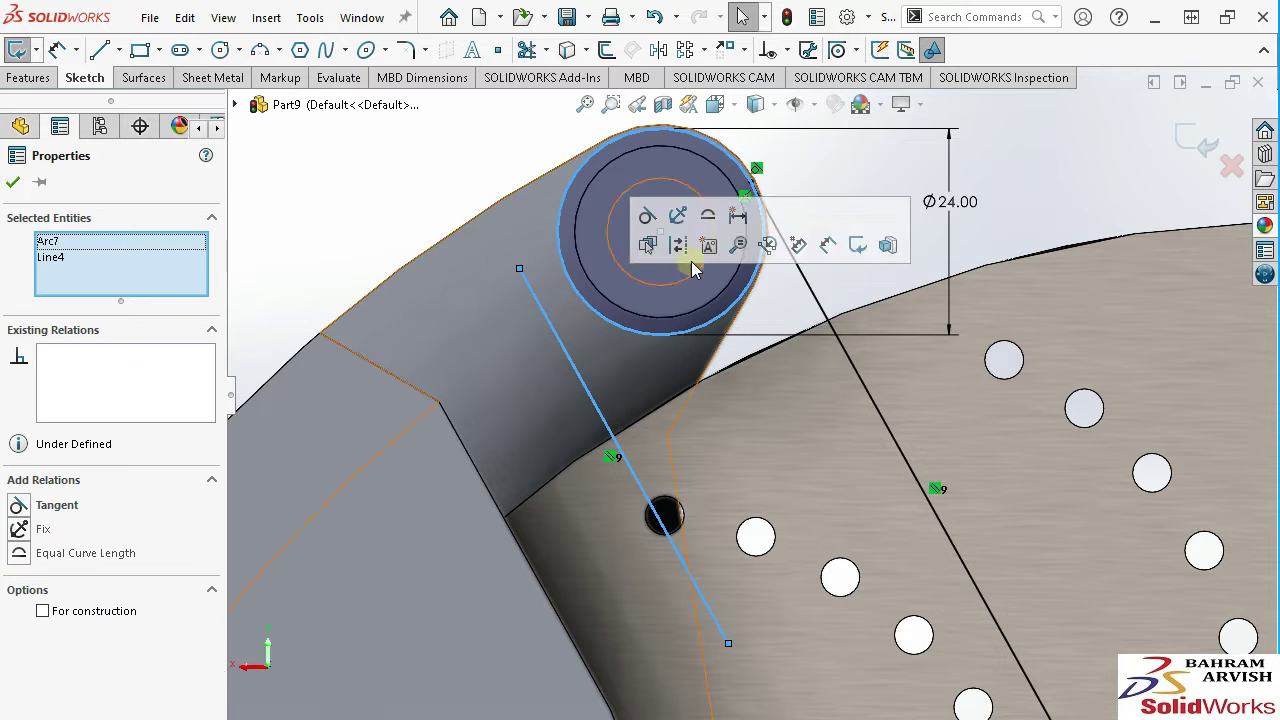
{"action": "left_click", "coordinate": [648, 215]}
{"action": "left_click", "coordinate": [455, 187]}
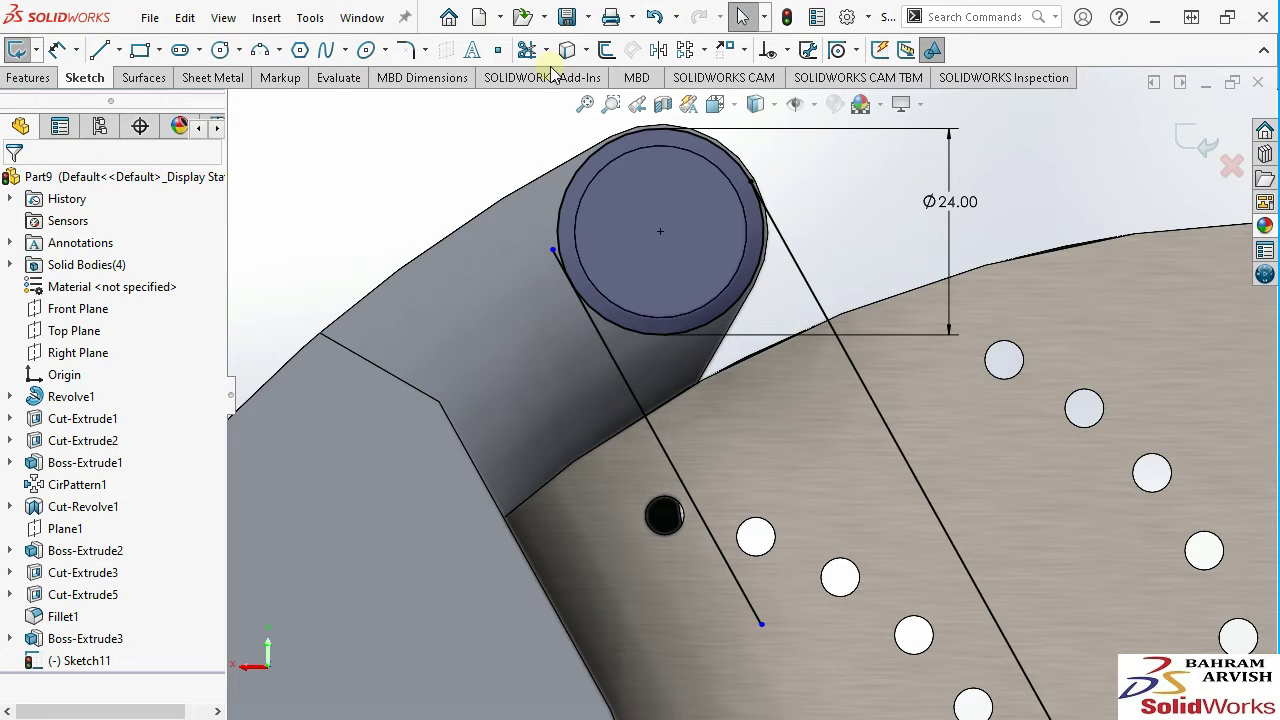
Trim the short stub of the second line above the circle.
{"action": "key", "text": "t"}
{"action": "scroll", "coordinate": [567, 278], "scroll_direction": "down", "scroll_amount": 5}
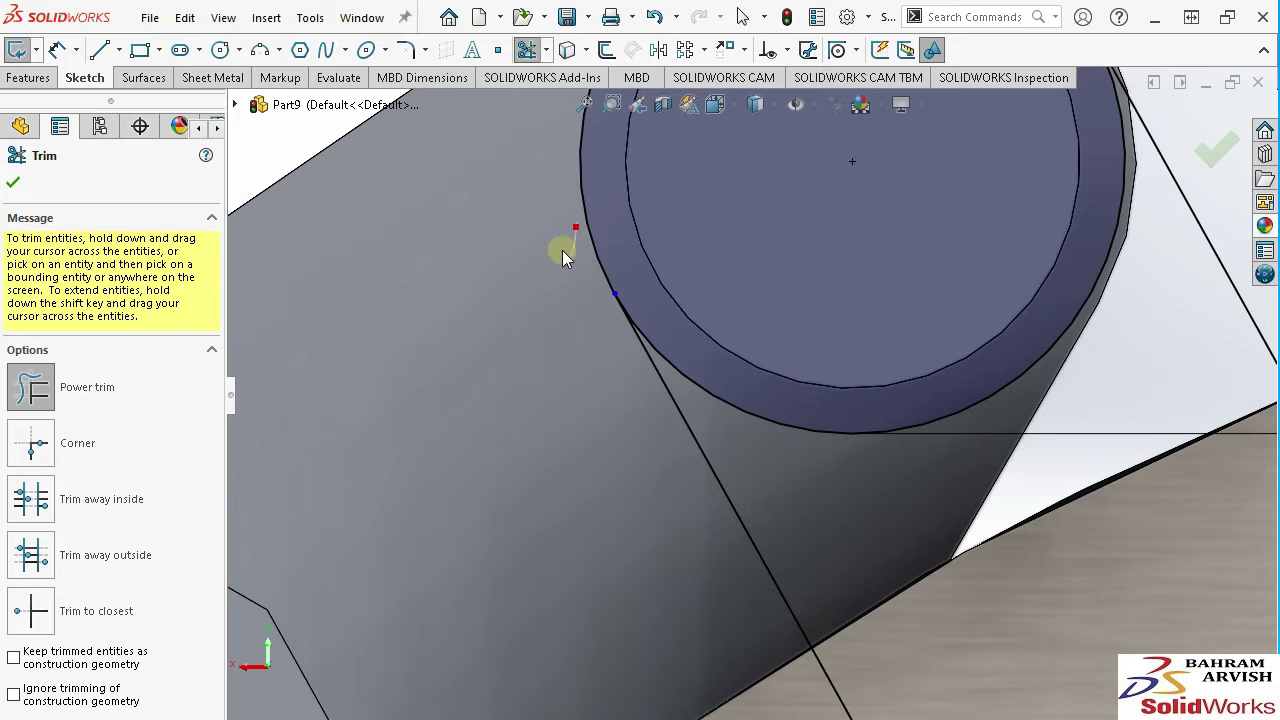
{"action": "scroll", "coordinate": [562, 255], "scroll_direction": "up", "scroll_amount": 5}
{"action": "left_click", "coordinate": [57, 50]}
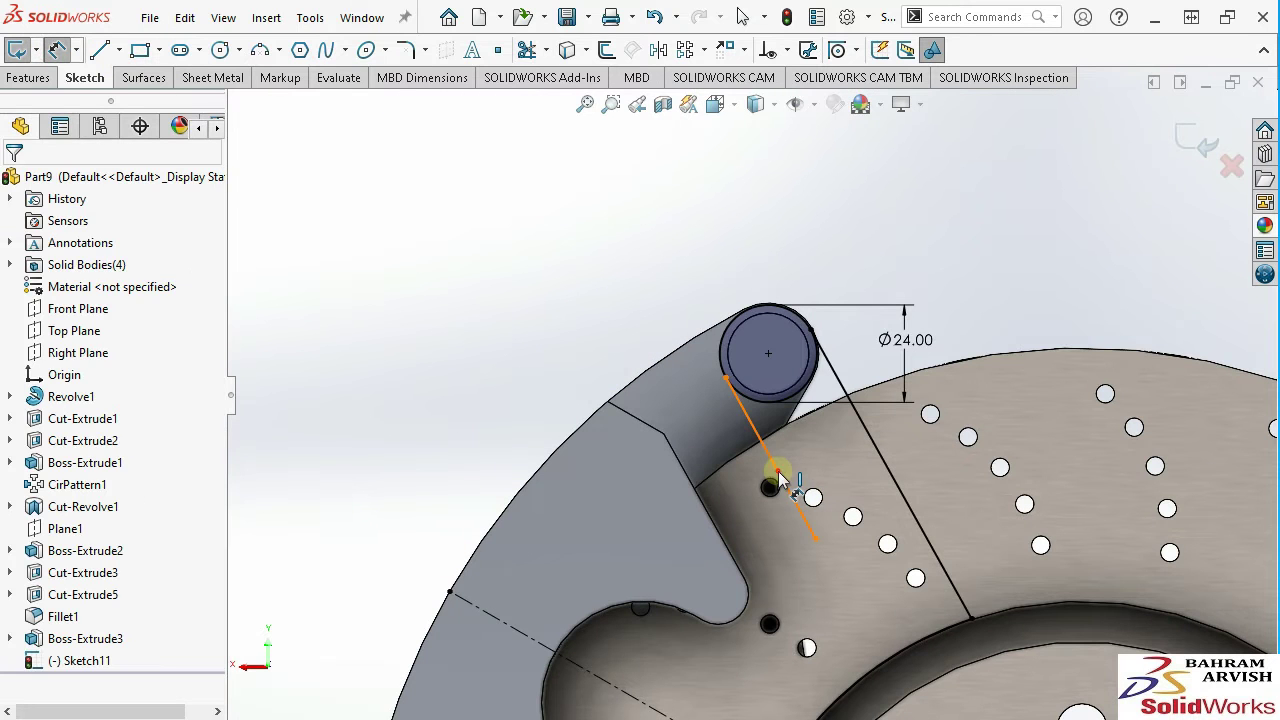
Dimension the spacing between the two parallel arm lines to 55 mm.
{"action": "left_click", "coordinate": [778, 482]}
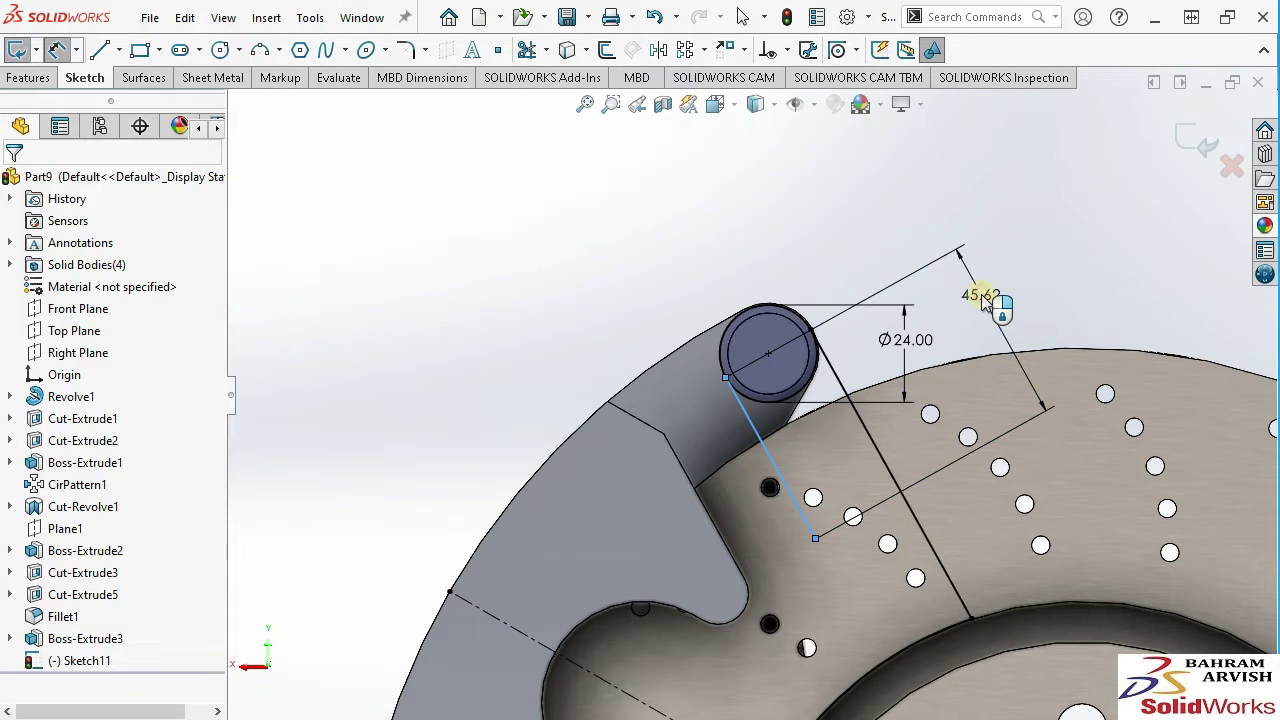
{"action": "left_click", "coordinate": [985, 303]}
{"action": "key", "text": "Return"}
{"action": "type", "text": "55"}
{"action": "key", "text": "Return"}
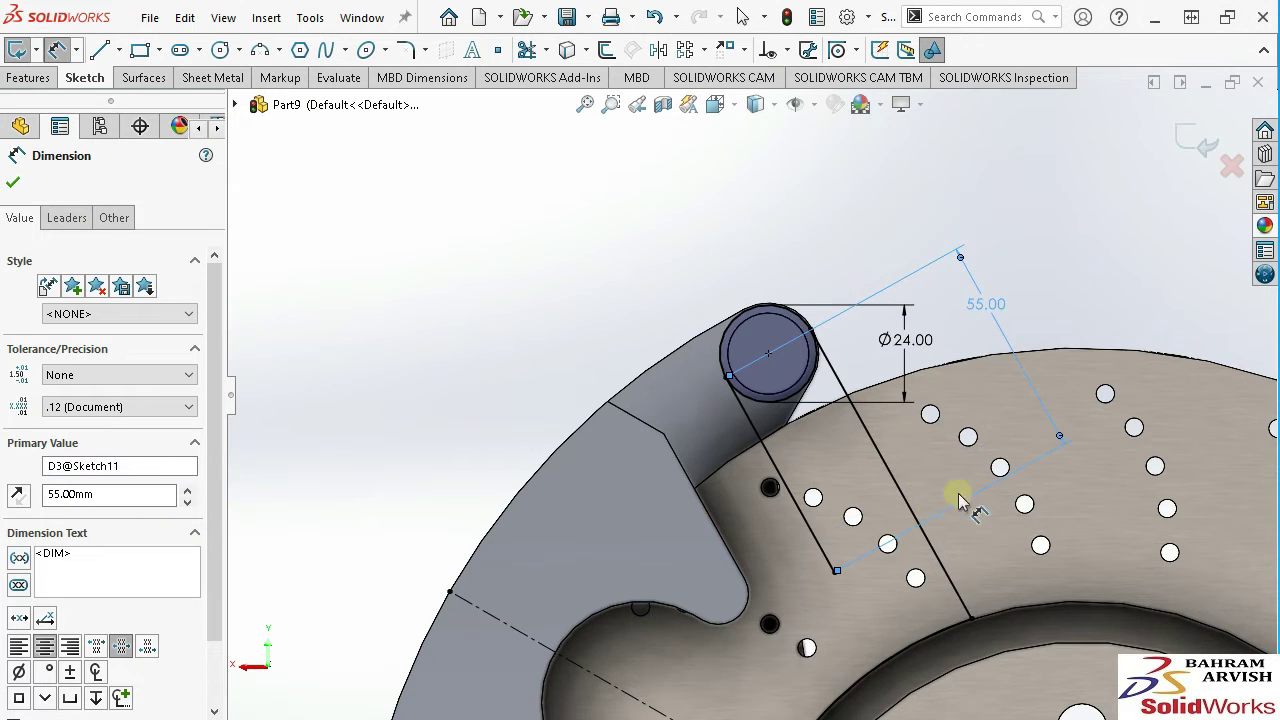
{"action": "scroll", "coordinate": [957, 500], "scroll_direction": "up", "scroll_amount": 3}
{"action": "right_click", "coordinate": [423, 248]}
{"action": "left_click", "coordinate": [472, 310]}
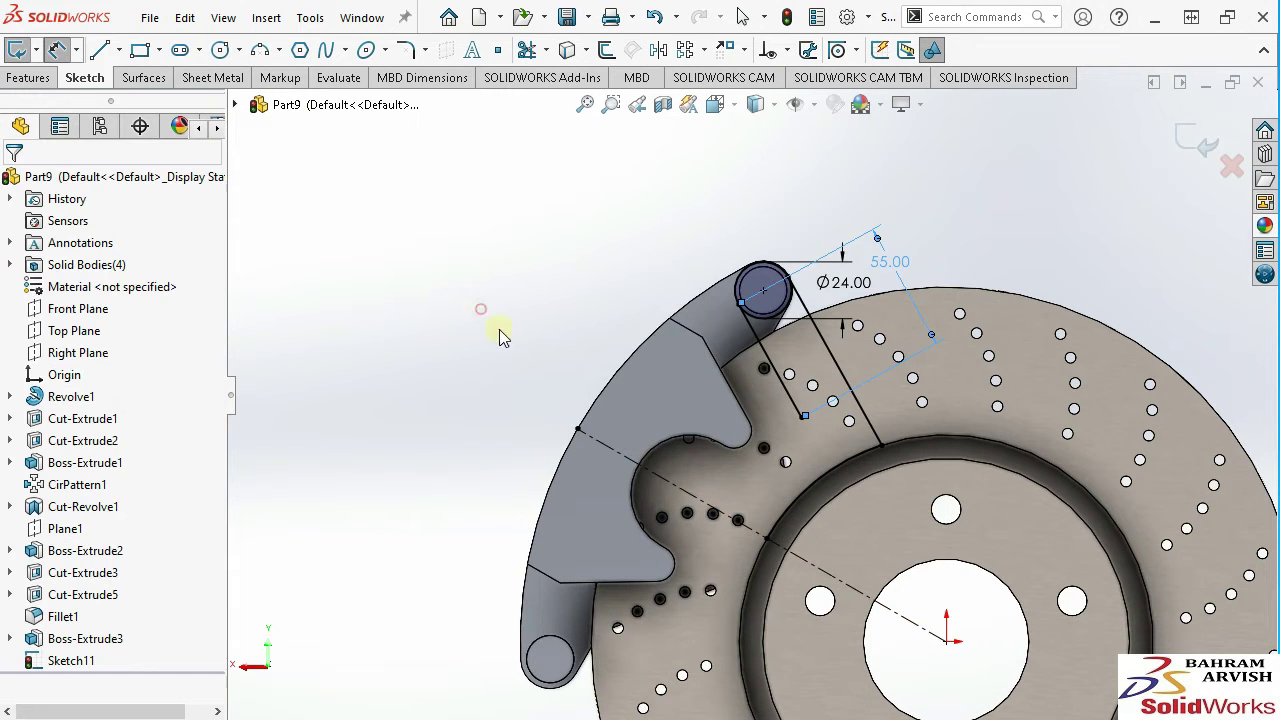
{"action": "scroll", "coordinate": [729, 300], "scroll_direction": "up", "scroll_amount": 3}
{"action": "scroll", "coordinate": [760, 400], "scroll_direction": "down", "scroll_amount": 3}
Mirror the arm lines and arcs about the disc's centerline.
{"action": "left_click", "coordinate": [659, 51]}
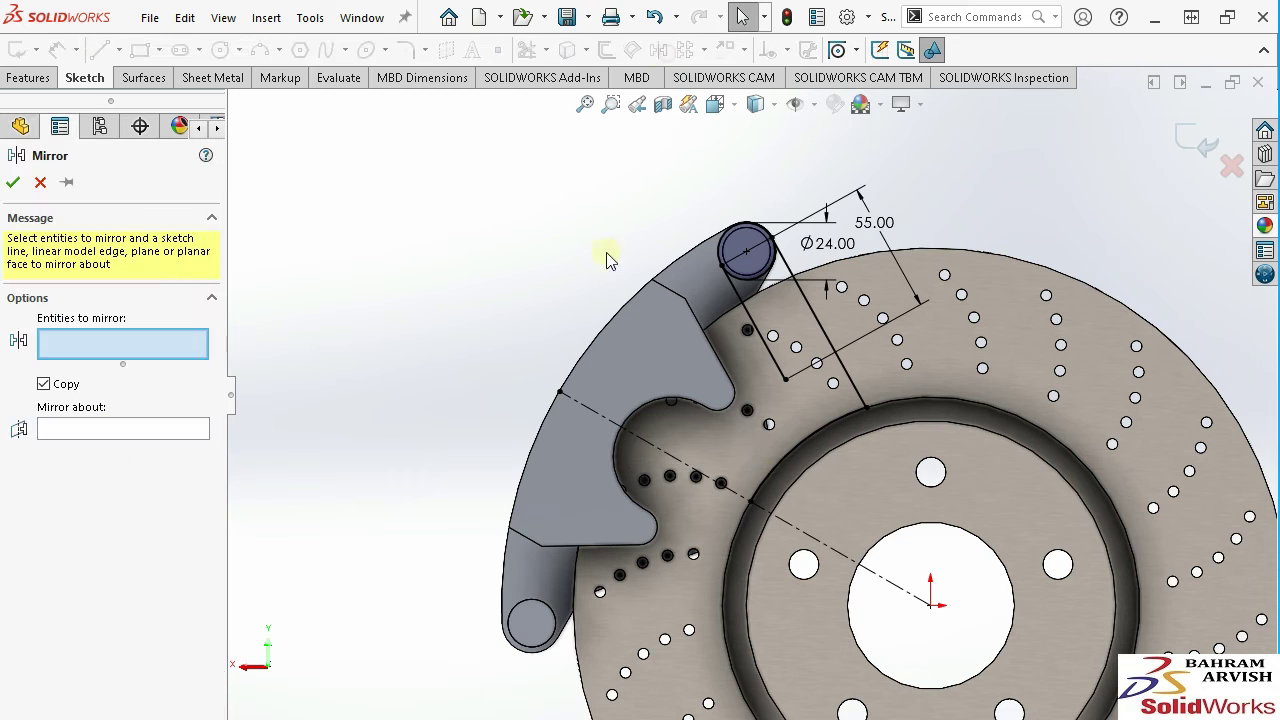
{"action": "left_click_drag", "start_coordinate": [987, 630], "coordinate": [980, 620]}
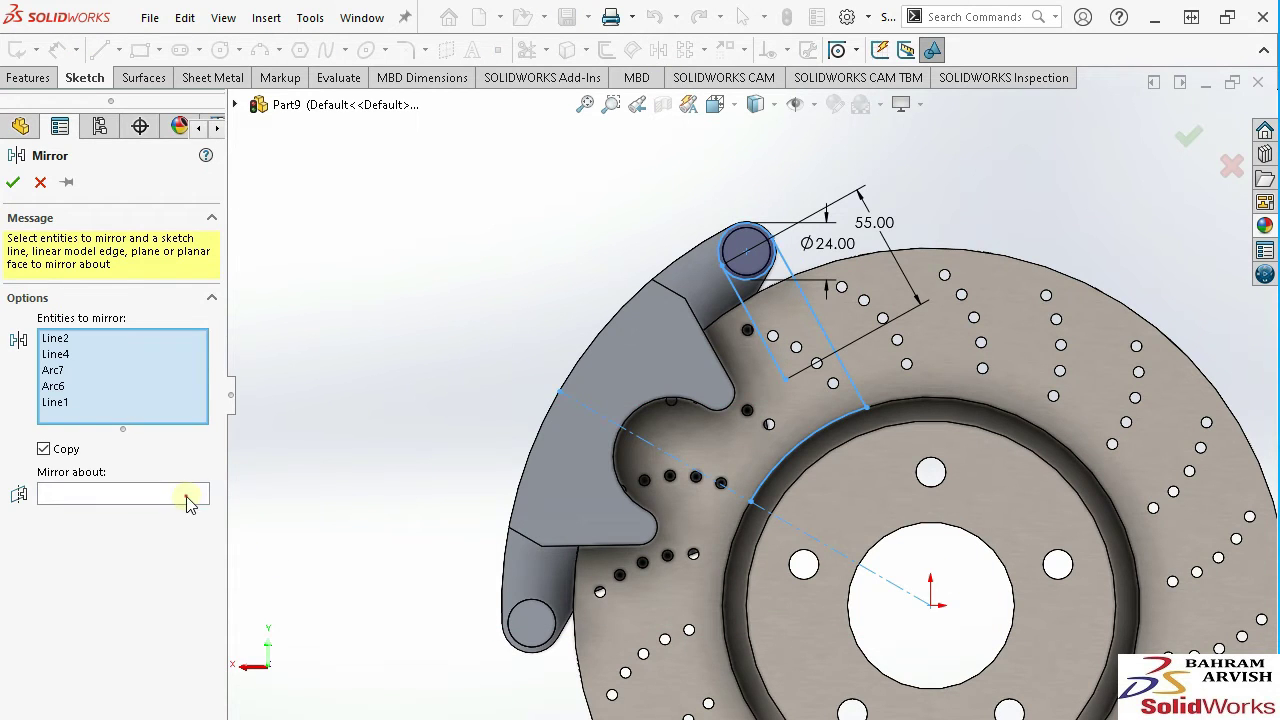
{"action": "left_click", "coordinate": [123, 493]}
{"action": "left_click", "coordinate": [594, 420]}
{"action": "key", "text": "Return"}
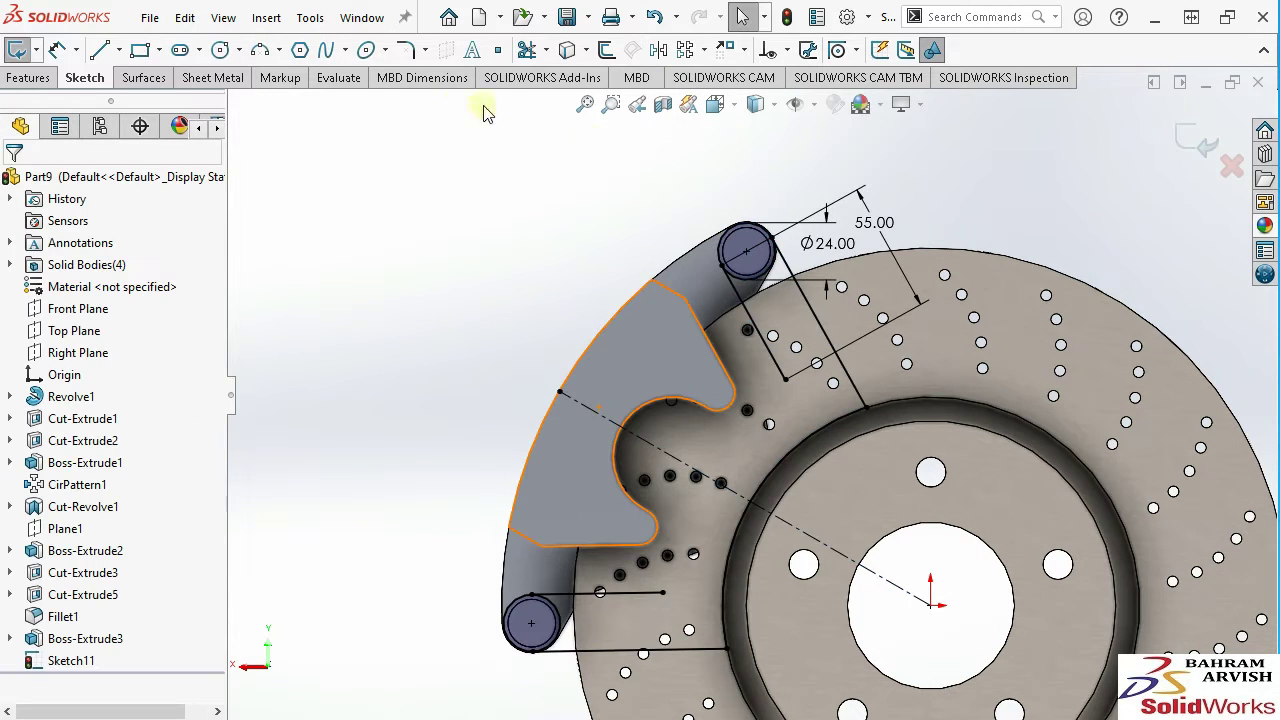
Draw a bracket line from the upper arm endpoint to the lower arm's endpoint.
{"action": "left_click", "coordinate": [260, 50]}
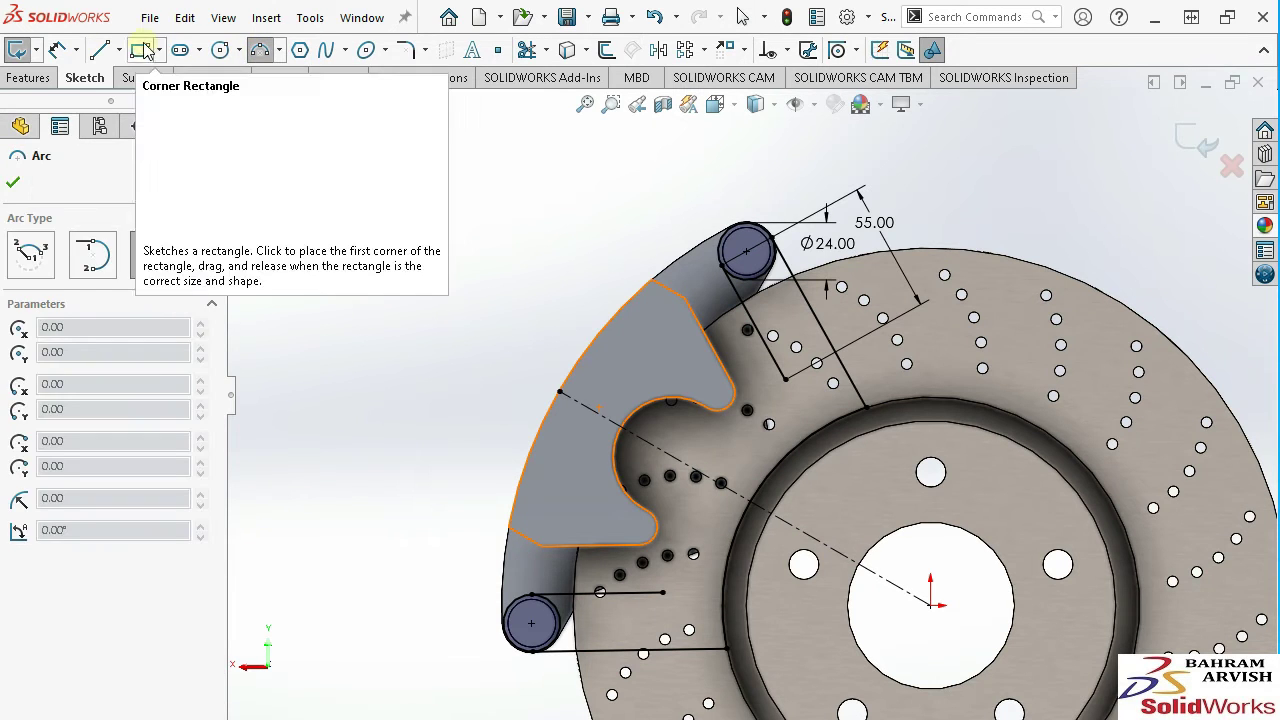
{"action": "left_click", "coordinate": [100, 50]}
{"action": "left_click", "coordinate": [785, 378]}
{"action": "left_click", "coordinate": [662, 592]}
{"action": "right_click", "coordinate": [664, 594]}
{"action": "left_click", "coordinate": [706, 607]}
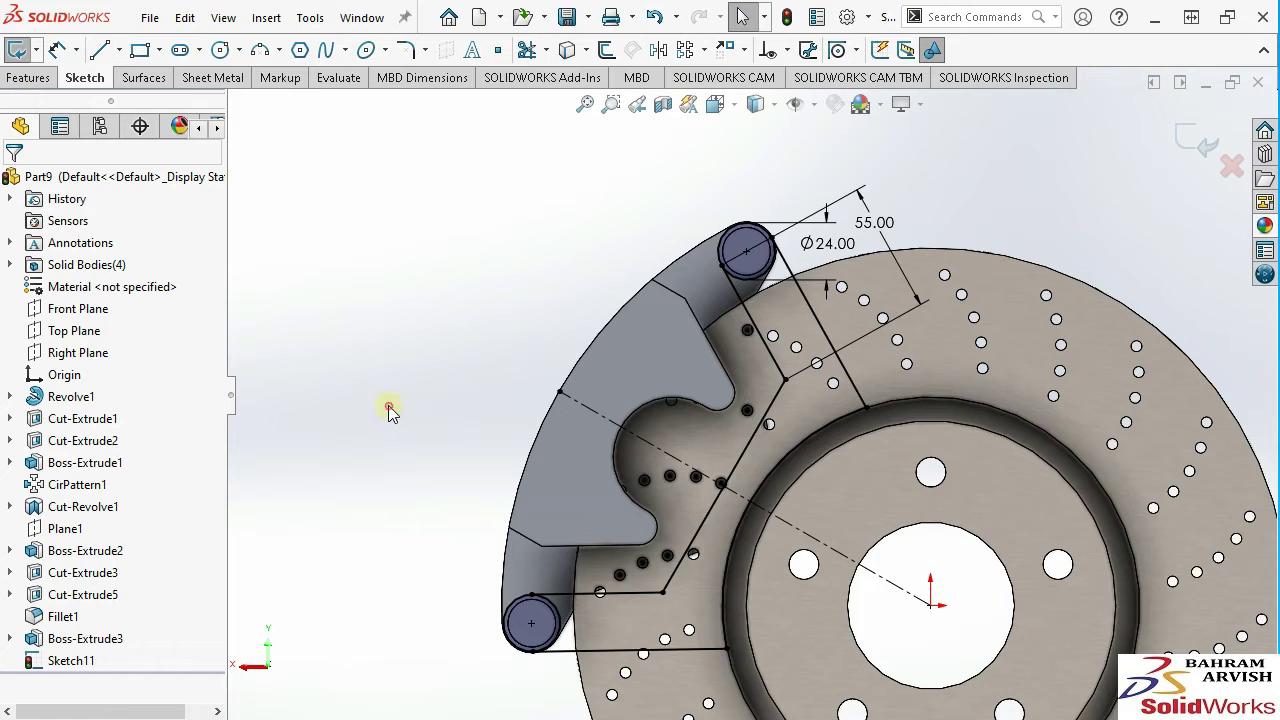
Dimension the bracket line's angle to 45 degrees.
{"action": "scroll", "coordinate": [870, 252], "scroll_direction": "down", "scroll_amount": 3}
{"action": "left_click", "coordinate": [817, 201]}
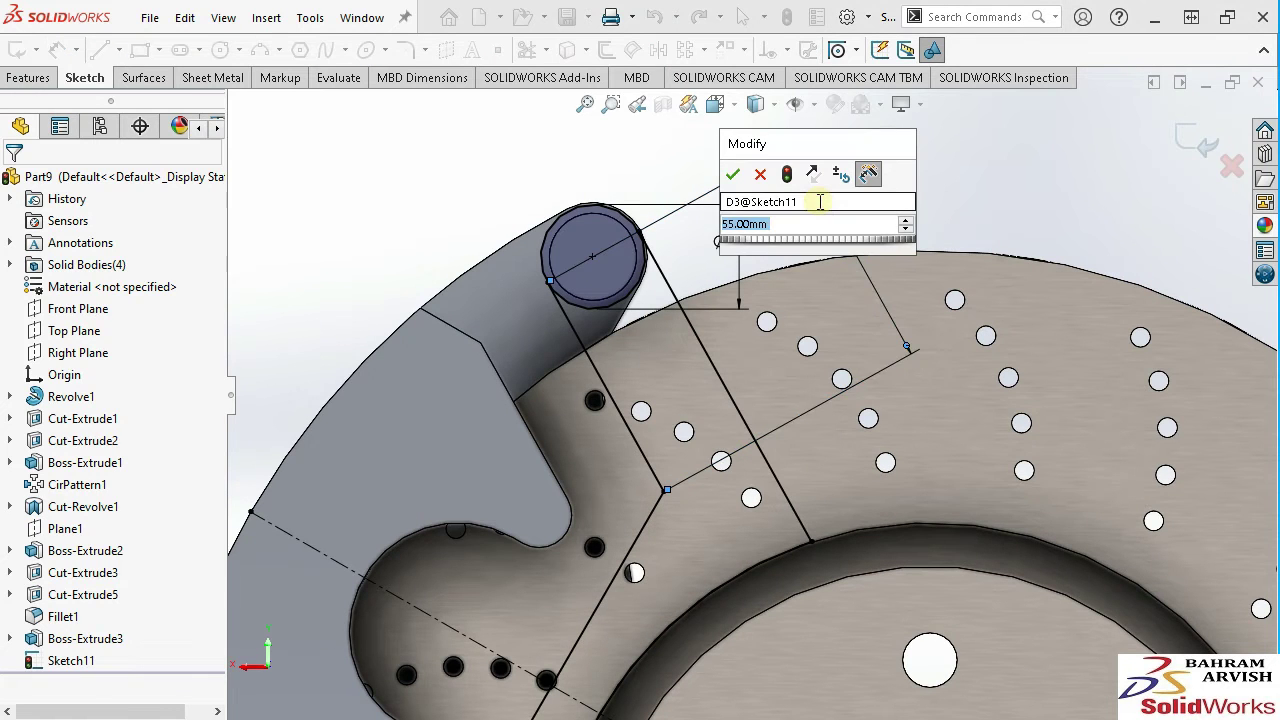
{"action": "type", "text": "45"}
{"action": "key", "text": "Return"}
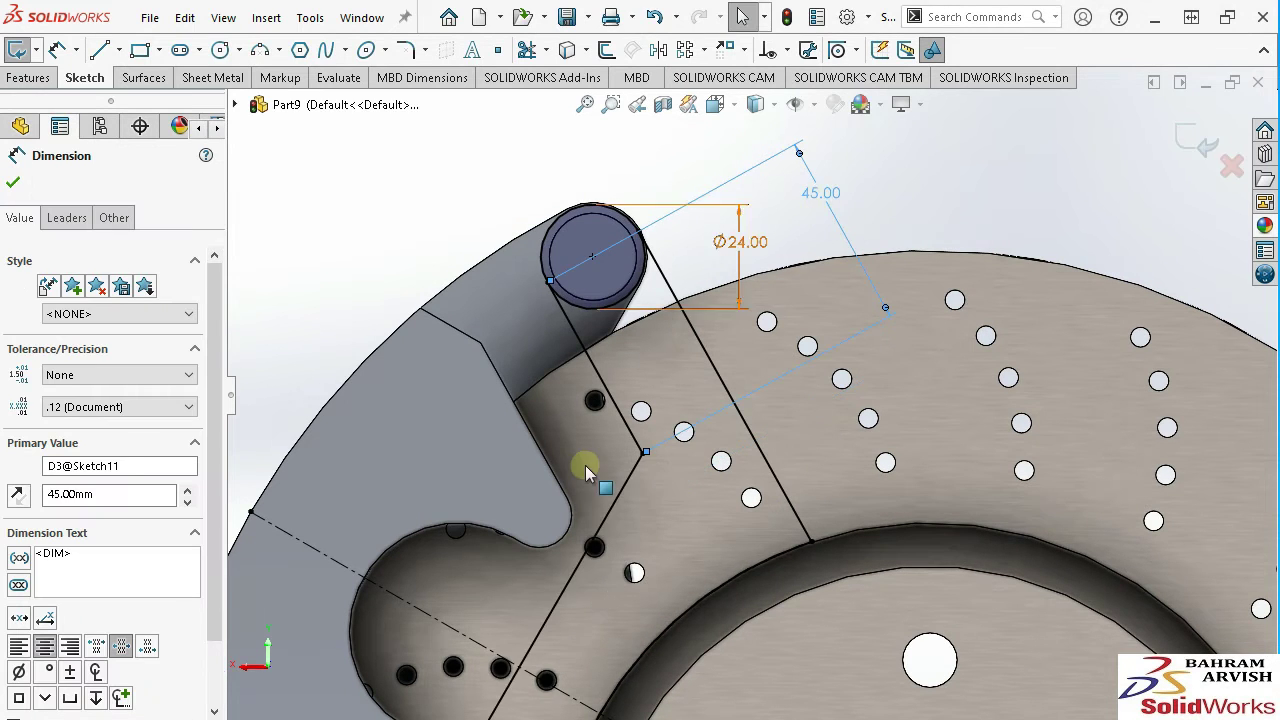
{"action": "scroll", "coordinate": [585, 465], "scroll_direction": "up", "scroll_amount": 3}
{"action": "scroll", "coordinate": [720, 477], "scroll_direction": "down", "scroll_amount": 3}
{"action": "scroll", "coordinate": [720, 477], "scroll_direction": "down", "scroll_amount": 1}
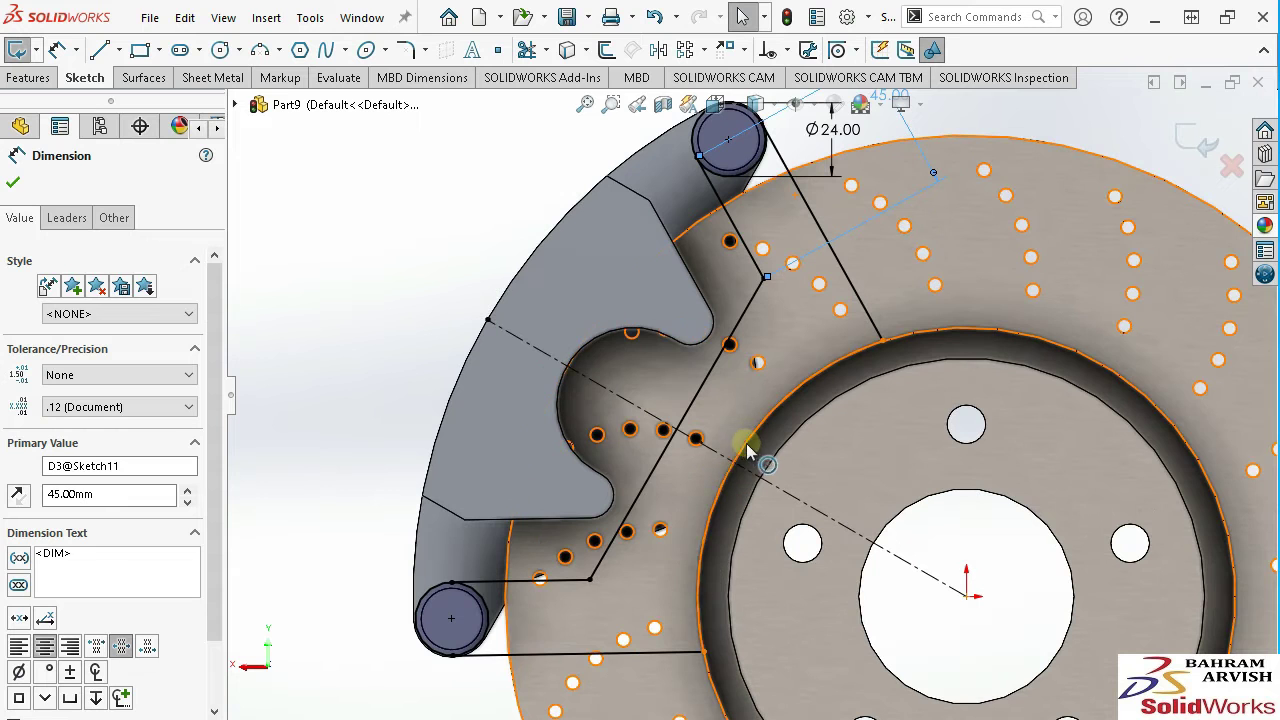
{"action": "scroll", "coordinate": [750, 400], "scroll_direction": "up", "scroll_amount": 1}
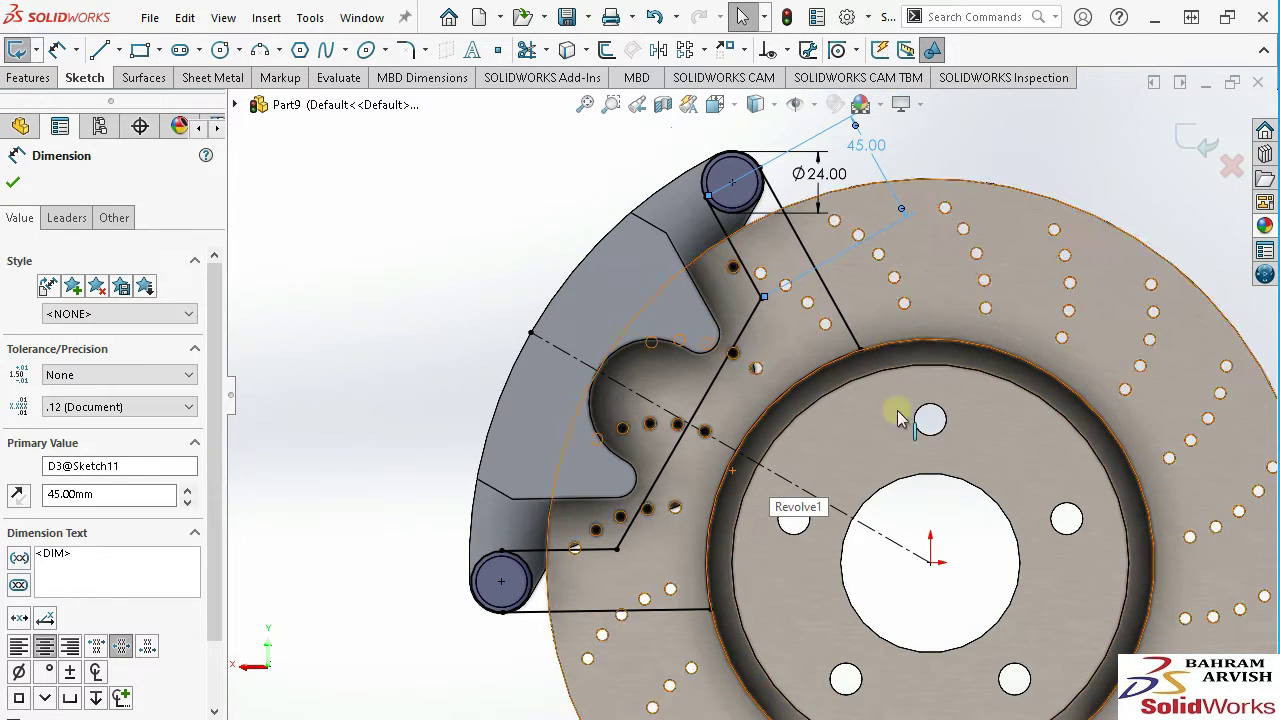
Extrude both Sketch11 bracket regions 5 mm Blind as a boss.
{"action": "left_click", "coordinate": [27, 80]}
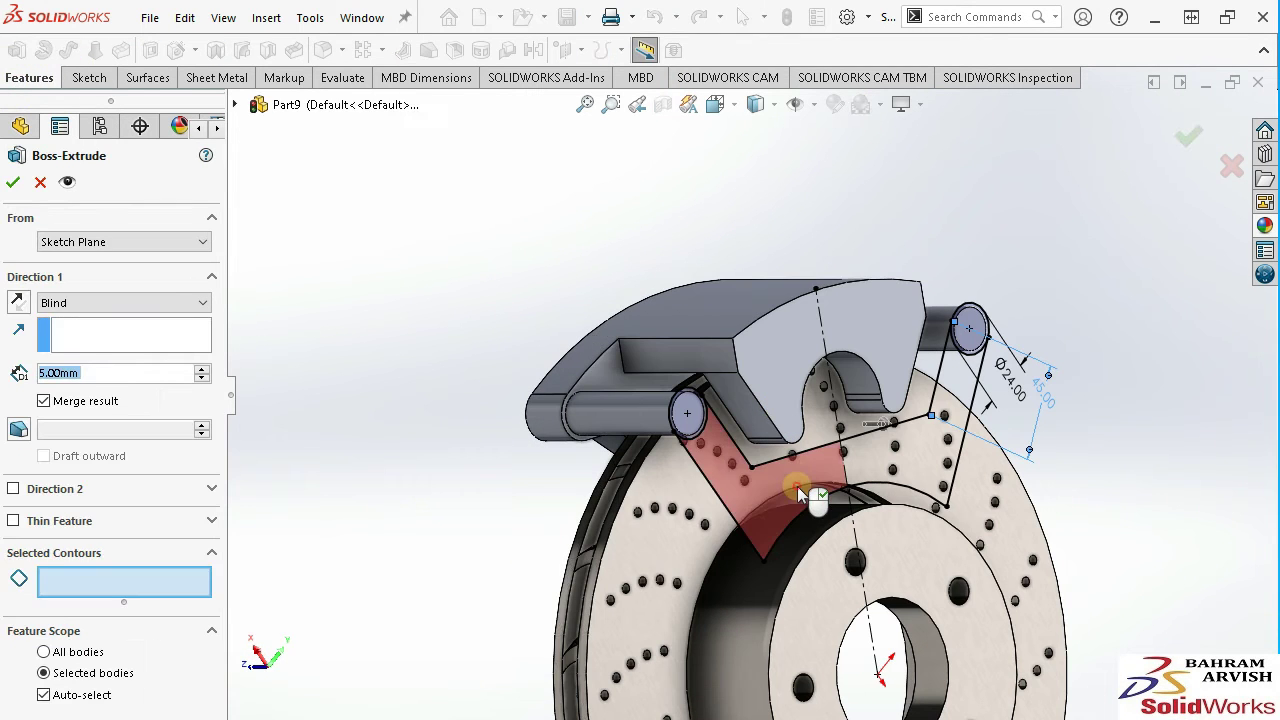
{"action": "left_click", "coordinate": [797, 492]}
{"action": "left_click", "coordinate": [918, 462]}
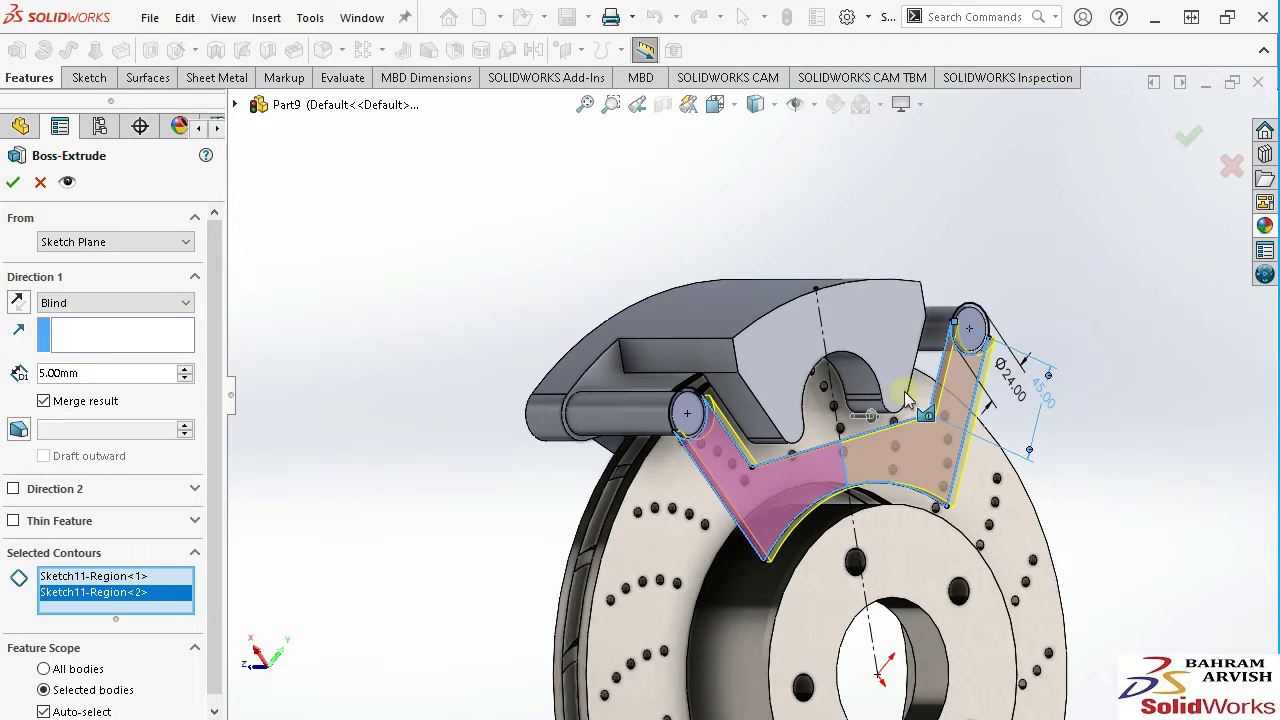
{"action": "mouse_move", "coordinate": [905, 400]}
{"action": "middle_mouse_down"}
{"action": "mouse_move", "coordinate": [775, 512]}
{"action": "mouse_move", "coordinate": [742, 494]}
{"action": "middle_mouse_up"}
{"action": "scroll", "coordinate": [742, 494], "scroll_direction": "down", "scroll_amount": 3}
{"action": "scroll", "coordinate": [617, 485], "scroll_direction": "down", "scroll_amount": 3}
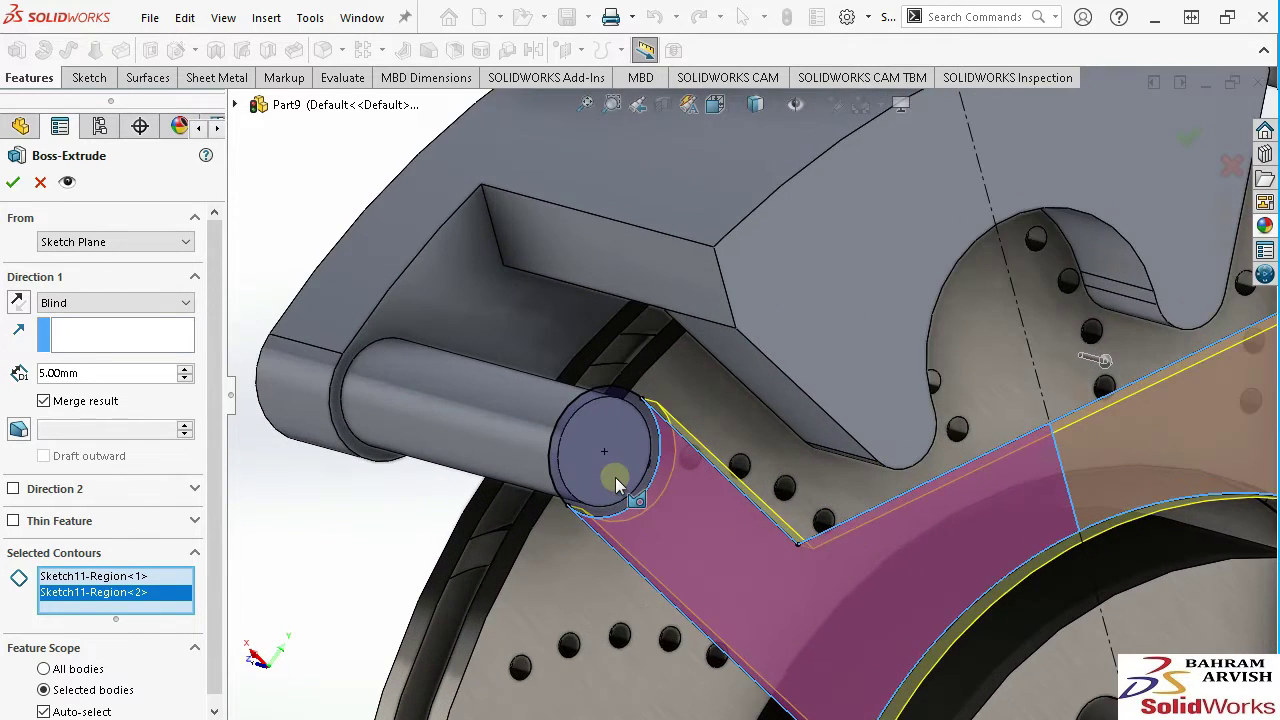
{"action": "left_click", "coordinate": [13, 182]}
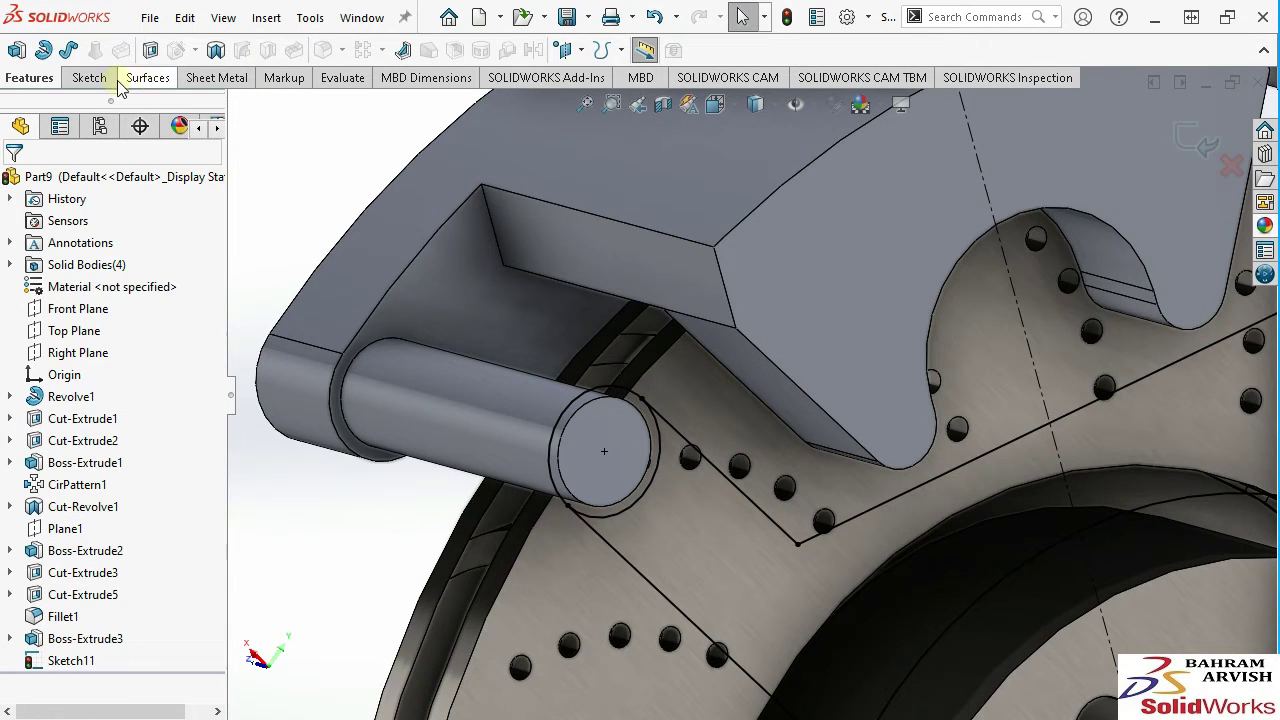
Trim the stray segment near the pin so the bracket outline closes.
{"action": "left_click", "coordinate": [115, 79]}
{"action": "left_click", "coordinate": [526, 50]}
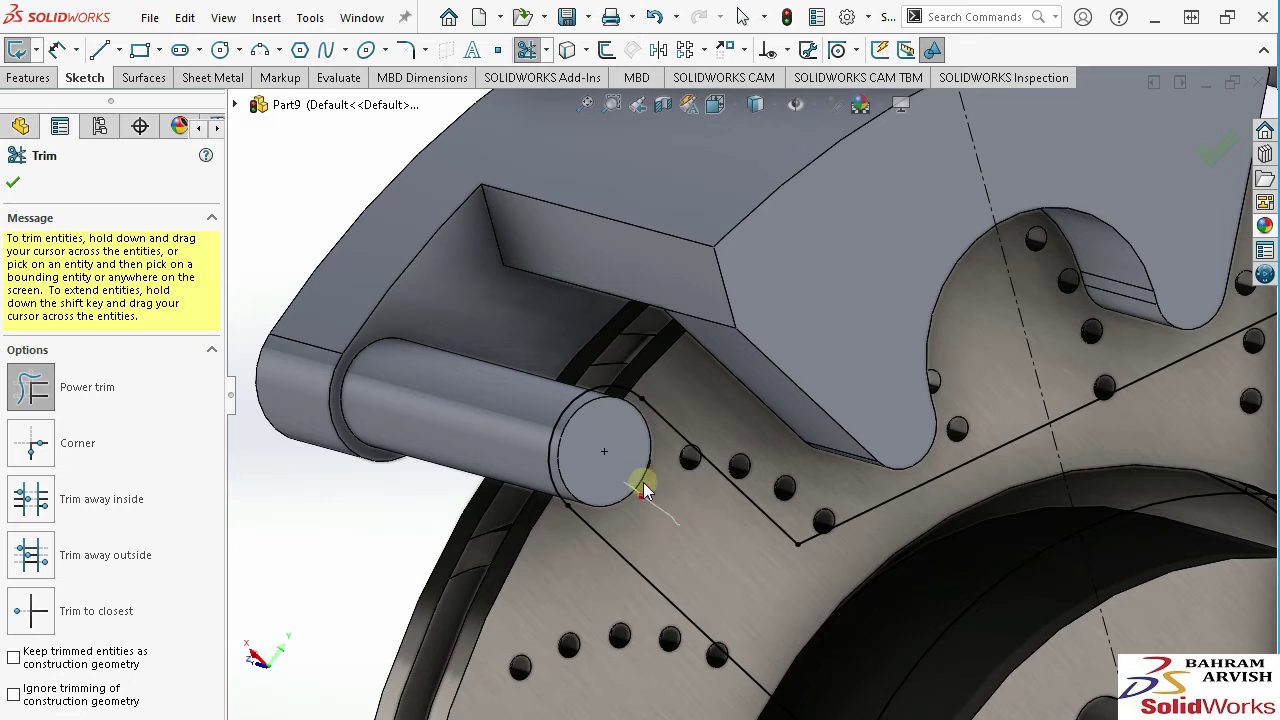
{"action": "scroll", "coordinate": [877, 381], "scroll_direction": "down", "scroll_amount": 3}
{"action": "scroll", "coordinate": [877, 381], "scroll_direction": "down", "scroll_amount": 3}
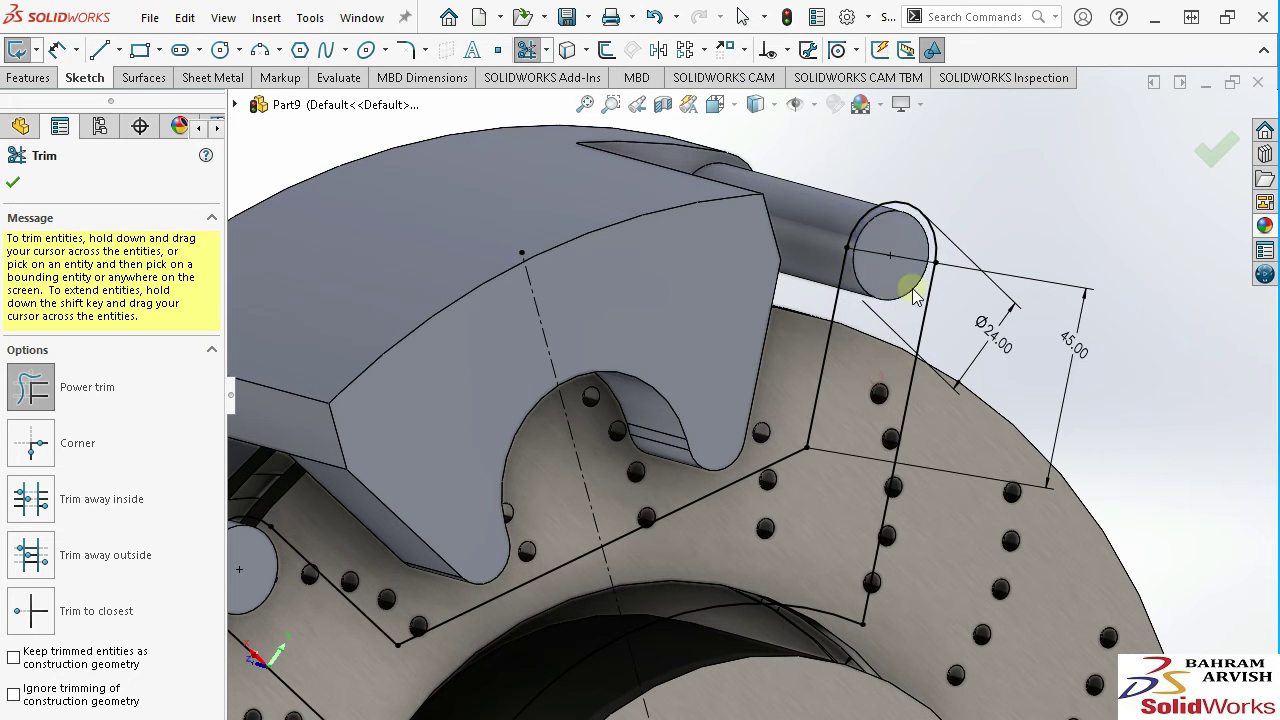
{"action": "left_click", "coordinate": [914, 293]}
{"action": "left_click", "coordinate": [1215, 150]}
Extrude the bracket with Offset From Surface, 3 mm from the disc face.
{"action": "left_click", "coordinate": [37, 82]}
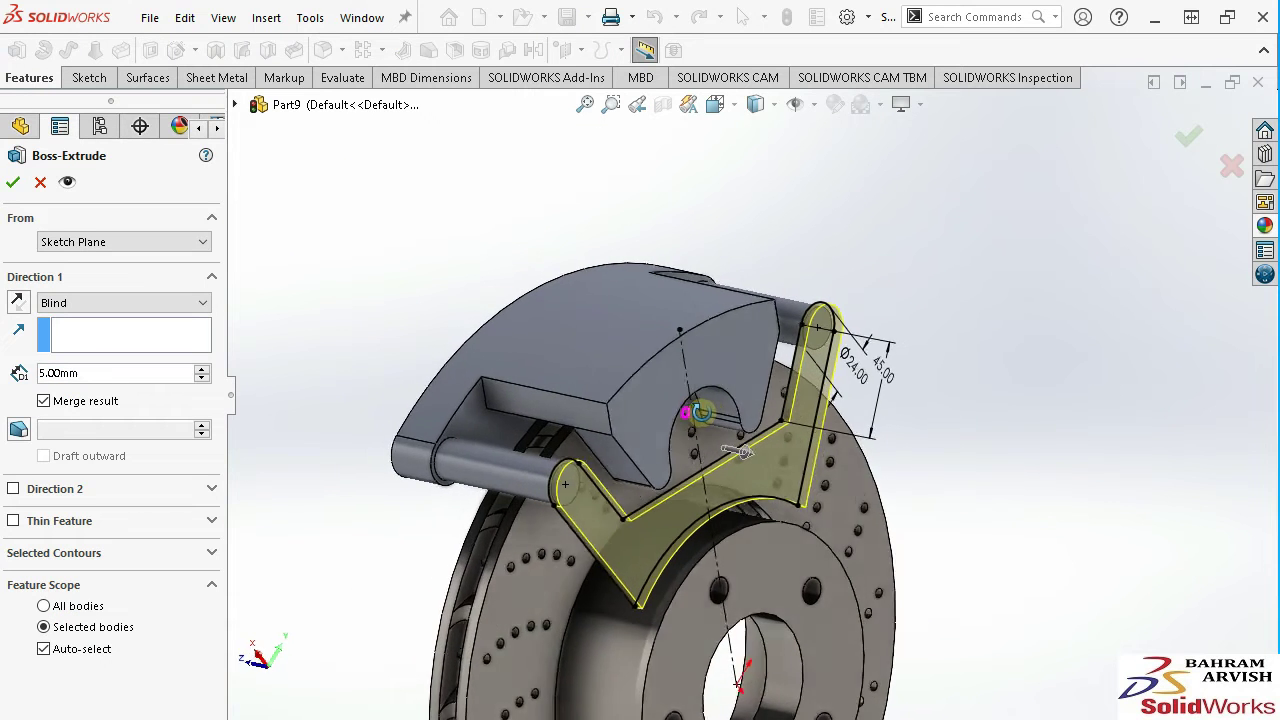
{"action": "left_click", "coordinate": [66, 304]}
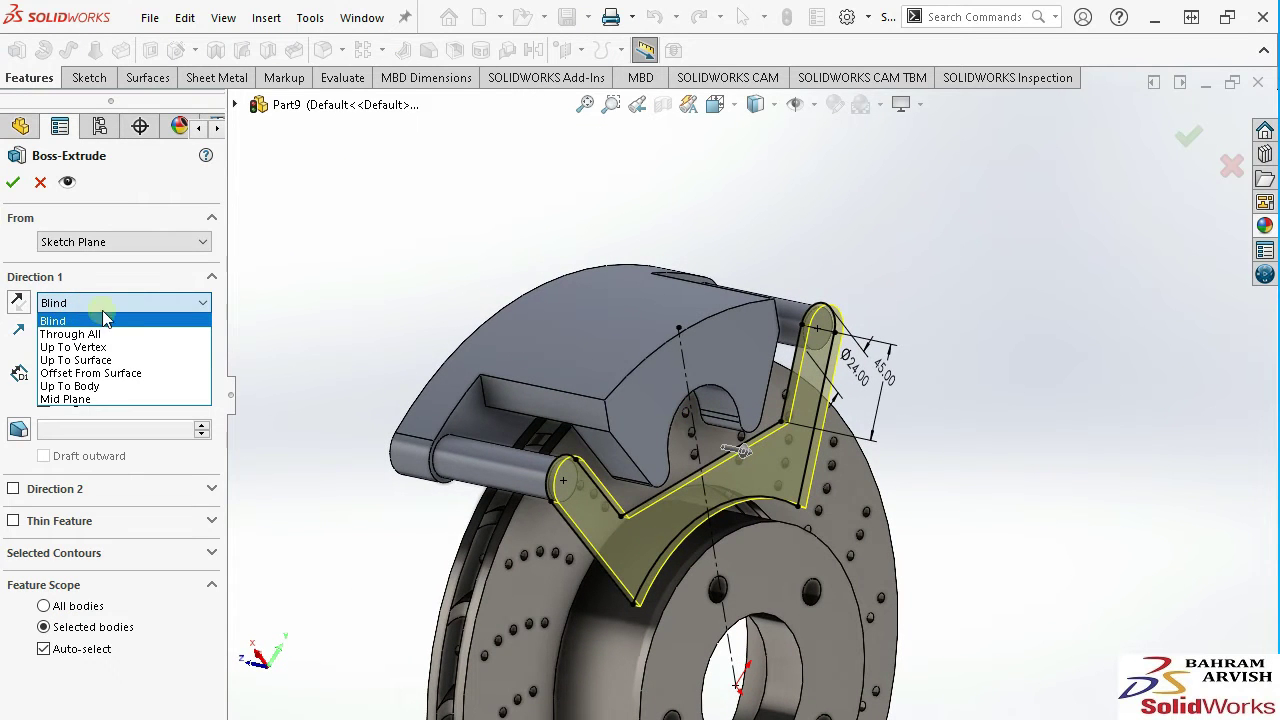
{"action": "left_click", "coordinate": [100, 373]}
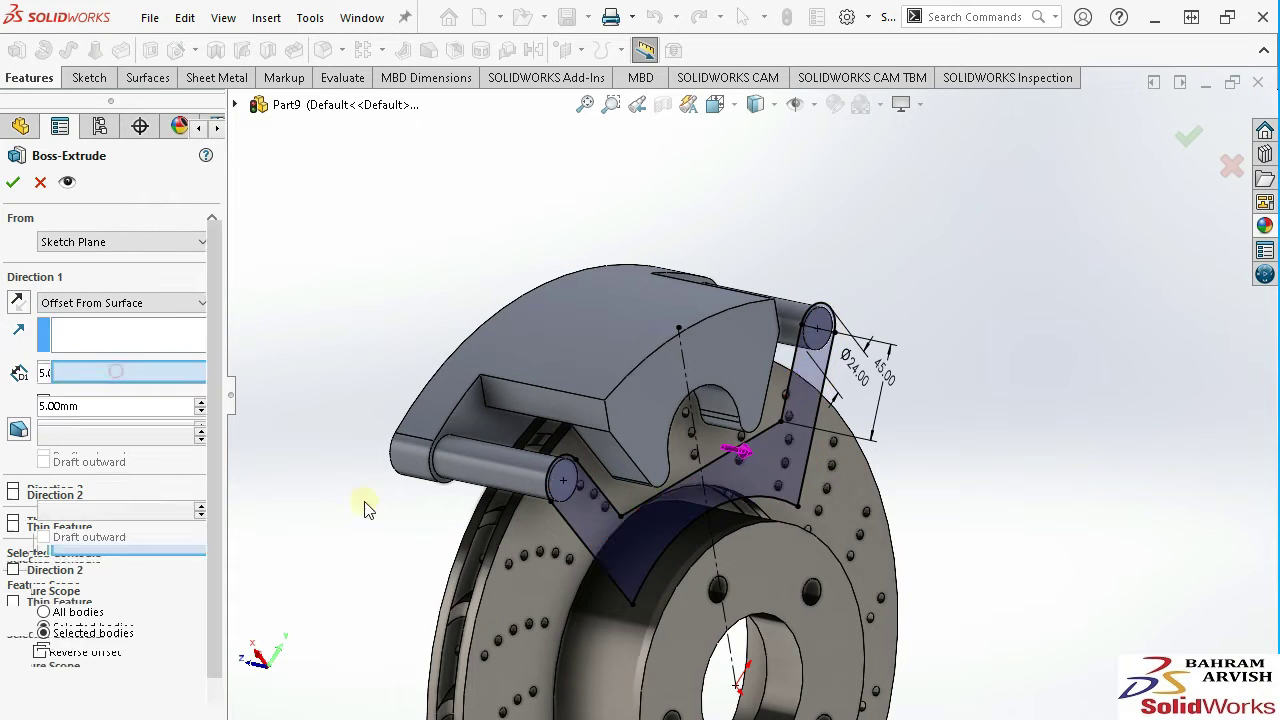
{"action": "left_click", "coordinate": [536, 524]}
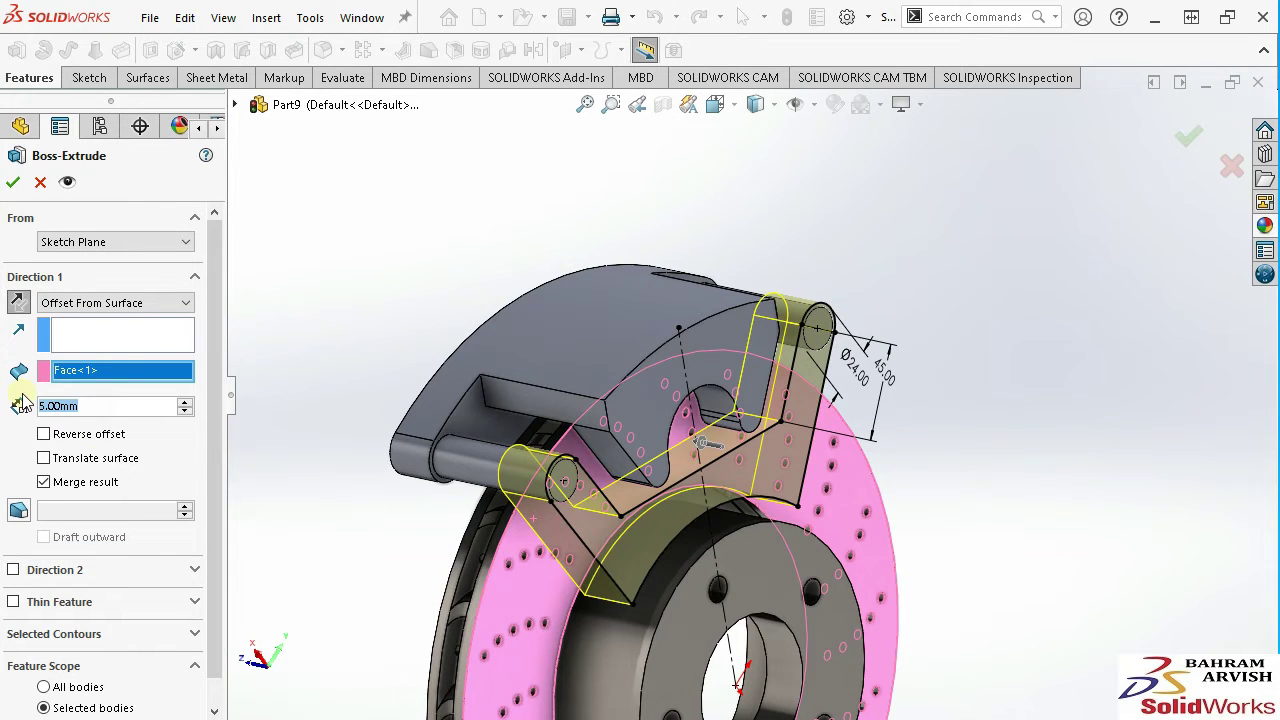
{"action": "type", "text": "3"}
{"action": "key", "text": "Return"}
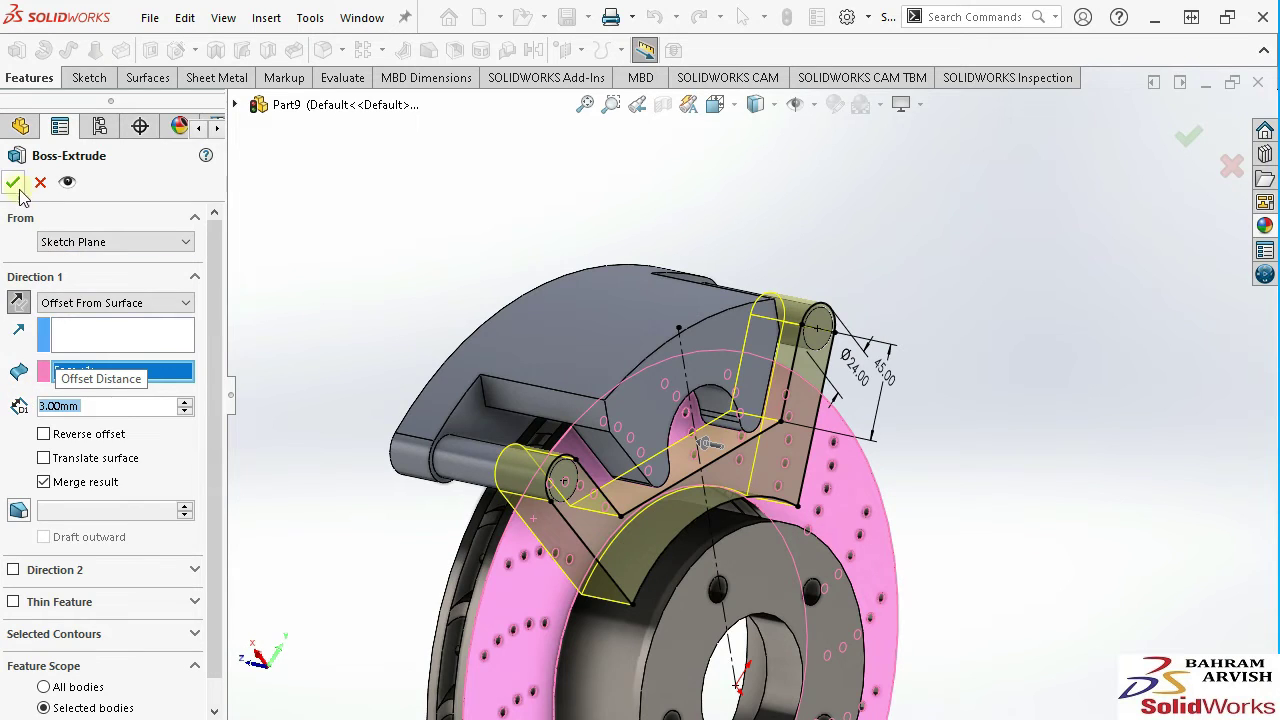
{"action": "mouse_move", "coordinate": [686, 517]}
{"action": "middle_mouse_down"}
{"action": "mouse_move", "coordinate": [677, 457]}
{"action": "mouse_move", "coordinate": [551, 480]}
{"action": "mouse_move", "coordinate": [497, 471]}
{"action": "mouse_move", "coordinate": [598, 475]}
{"action": "mouse_move", "coordinate": [430, 395]}
{"action": "middle_mouse_up"}
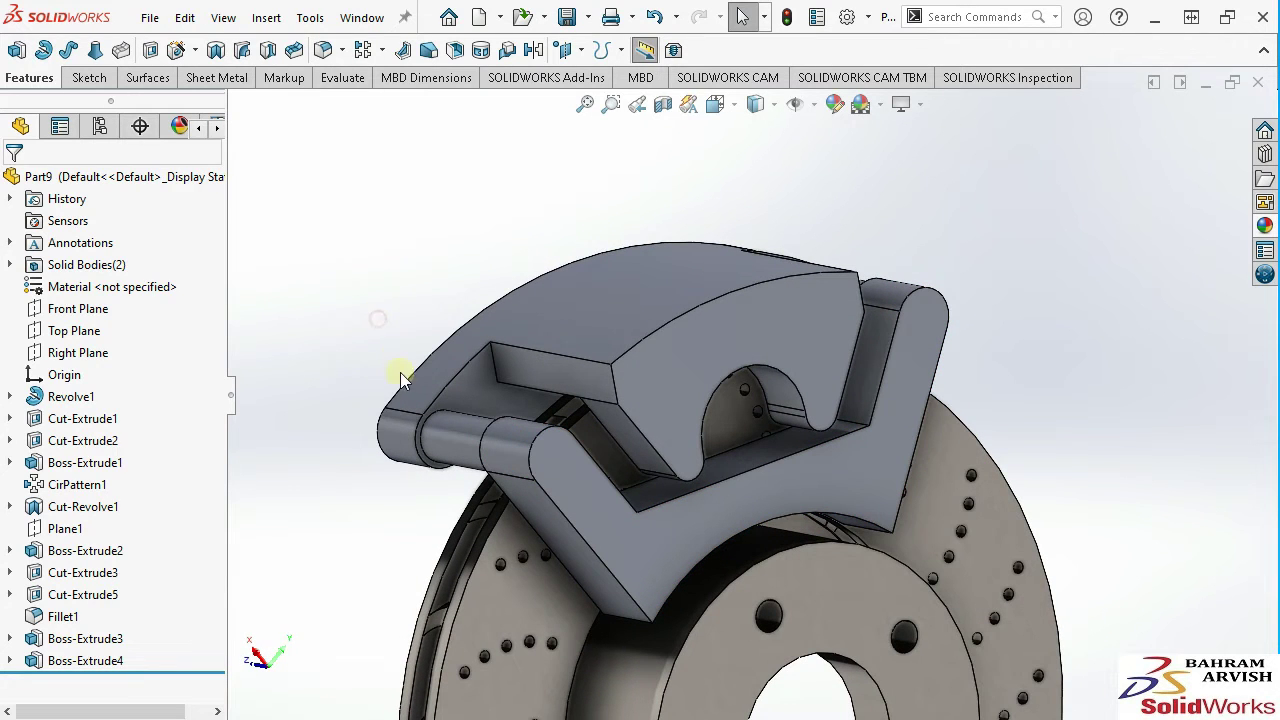
Start a sketch on the caliper arm face and draw a dimensioned Ø8 mm circle at its edge.
{"action": "left_click", "coordinate": [592, 491]}
{"action": "left_click", "coordinate": [681, 431]}
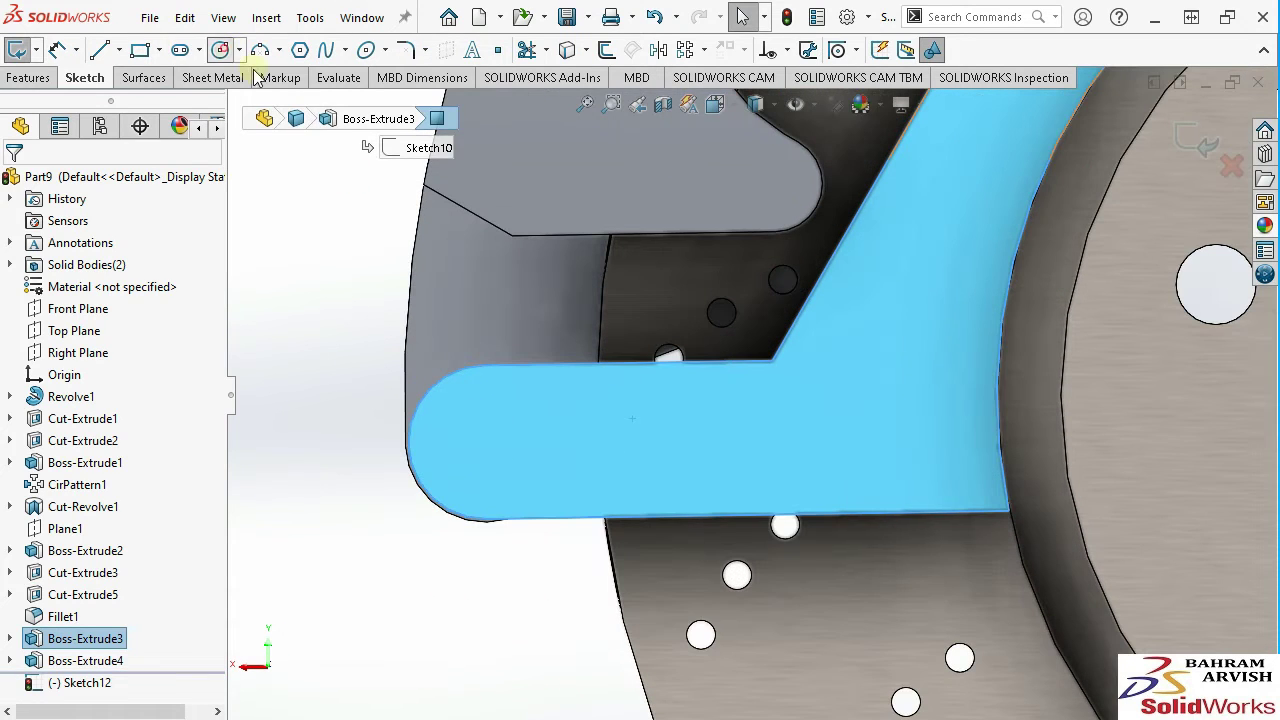
{"action": "left_click", "coordinate": [627, 365]}
{"action": "left_click", "coordinate": [641, 362]}
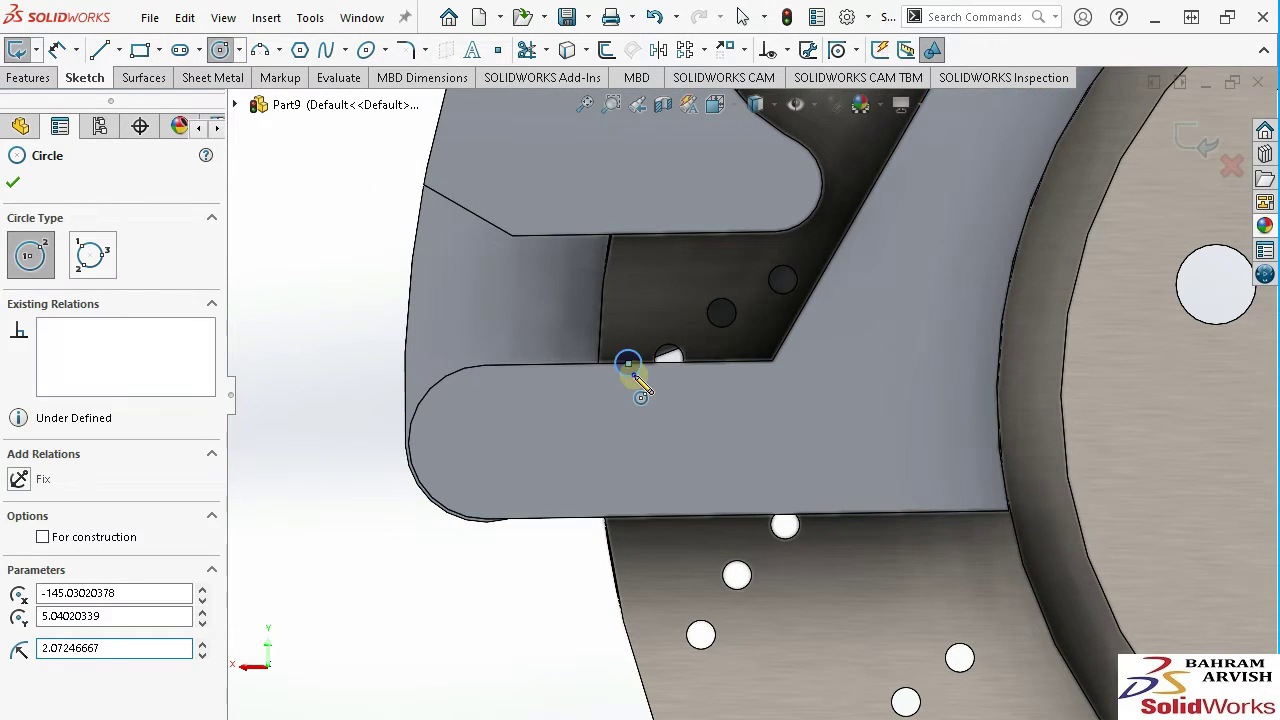
{"action": "key", "text": "Escape"}
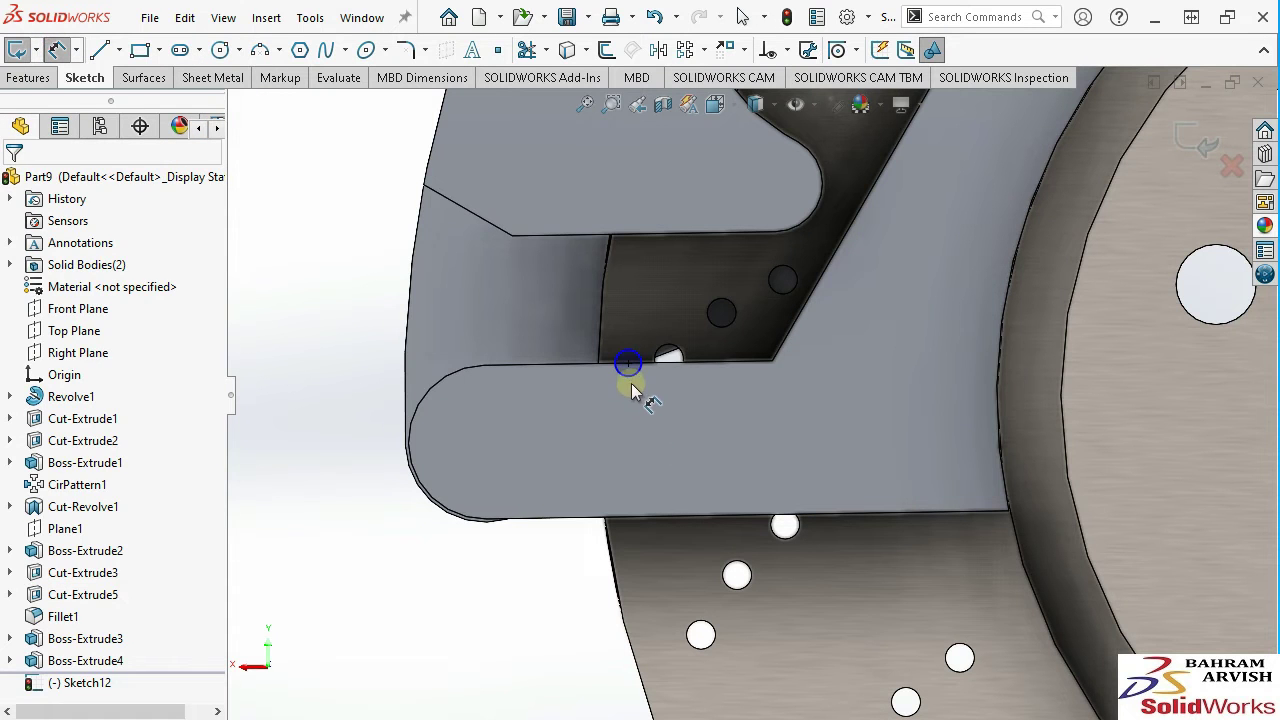
{"action": "left_click", "coordinate": [631, 380]}
{"action": "left_click", "coordinate": [748, 433]}
{"action": "key", "text": "Return"}
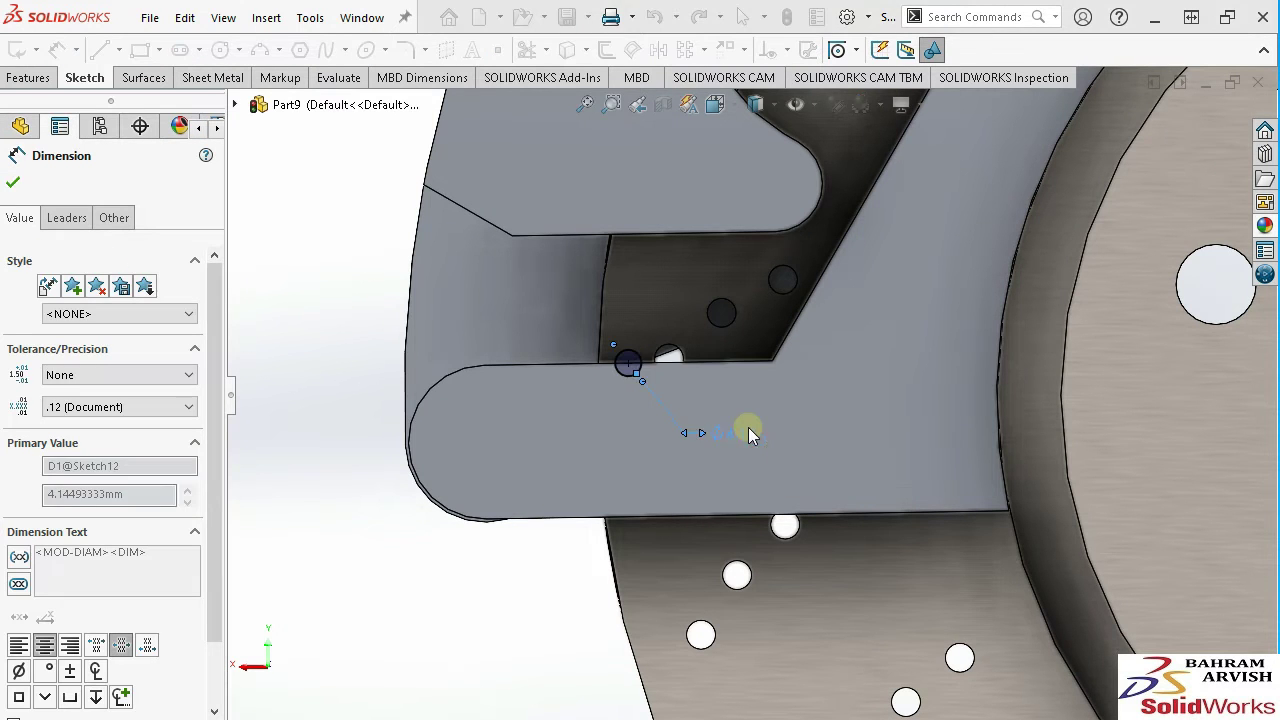
{"action": "key", "text": "f"}
Draw a second circle on the other arm's edge and dimension it 8 mm.
{"action": "left_click", "coordinate": [199, 50]}
{"action": "key", "text": "c"}
{"action": "scroll", "coordinate": [780, 306], "scroll_direction": "down", "scroll_amount": 5}
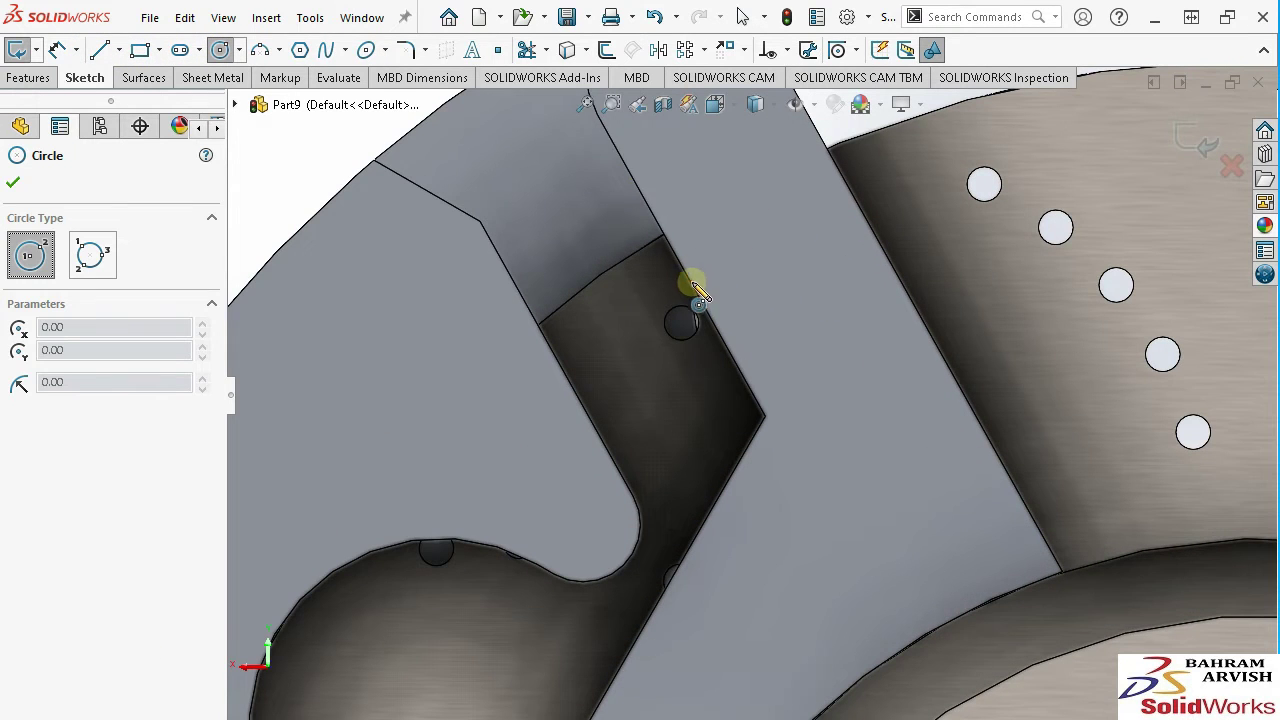
{"action": "left_click_drag", "start_coordinate": [681, 266], "coordinate": [714, 275]}
{"action": "key", "text": "Escape"}
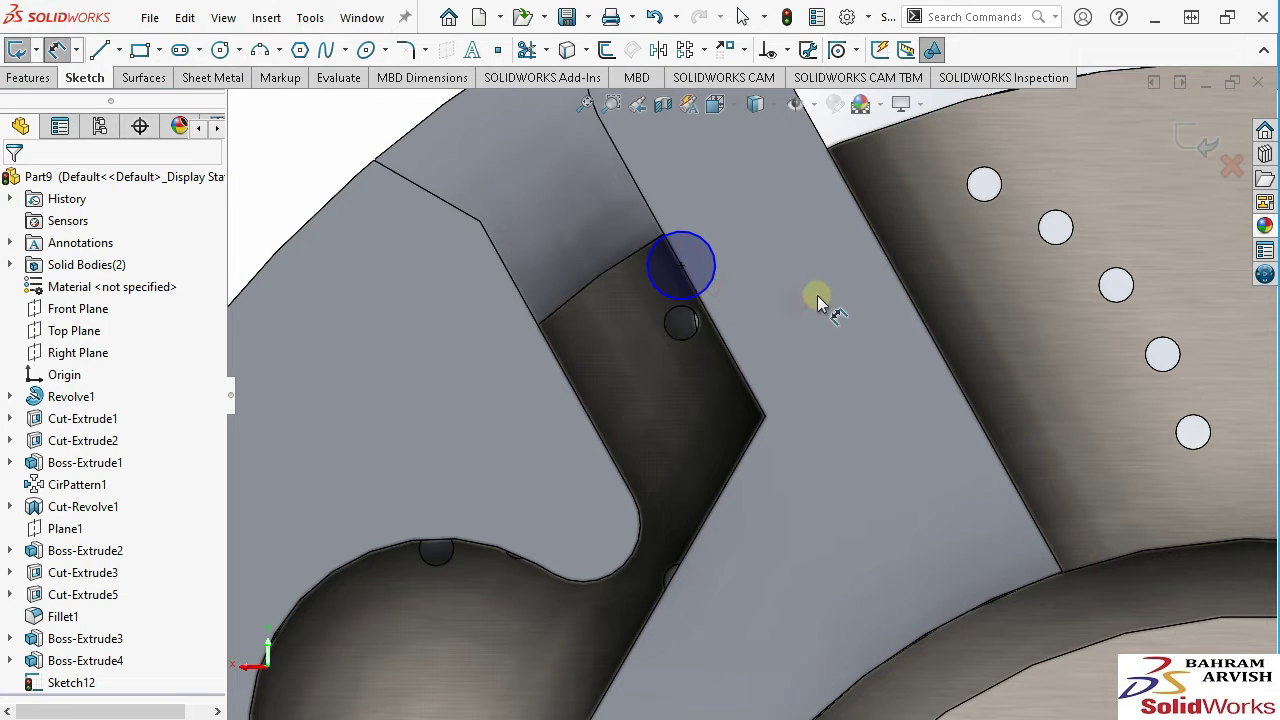
{"action": "left_click", "coordinate": [726, 284]}
{"action": "left_click", "coordinate": [796, 288]}
{"action": "key", "text": "Return"}
{"action": "scroll", "coordinate": [798, 286], "scroll_direction": "up", "scroll_amount": 5}
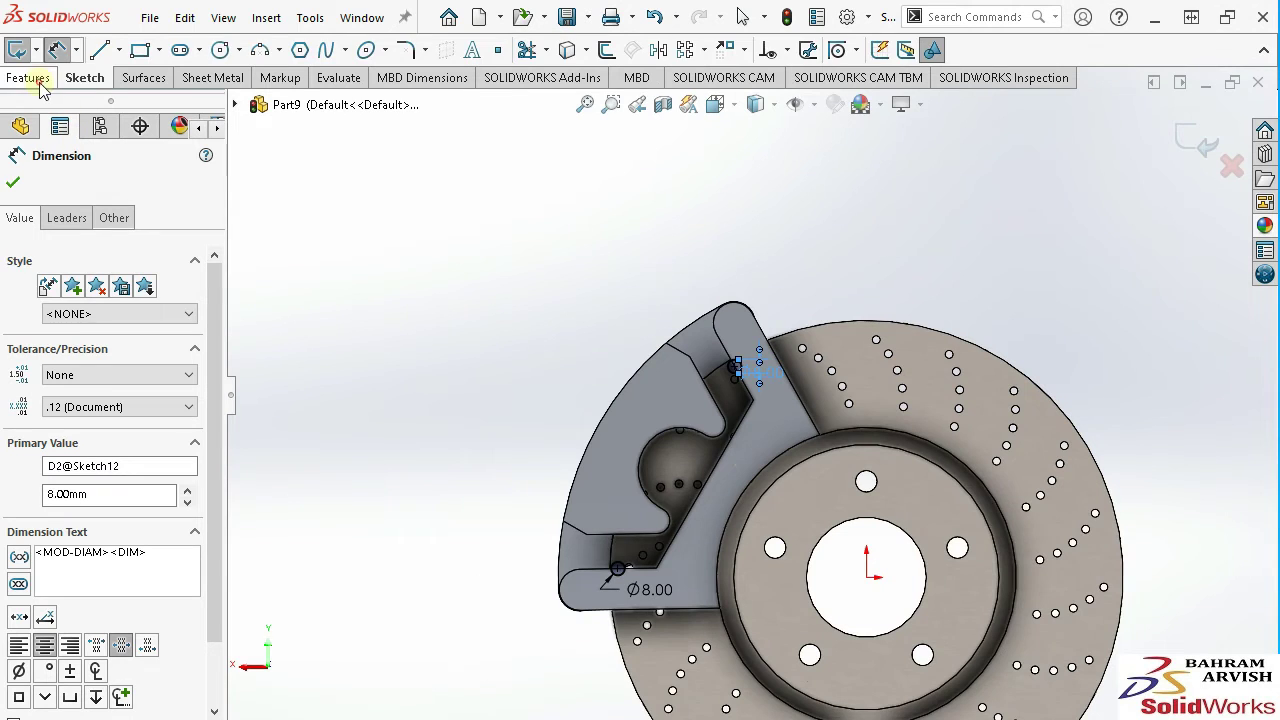
Extruded Cut both holes Up To Surface, stopping at the caliper's far face.
{"action": "left_click", "coordinate": [30, 78]}
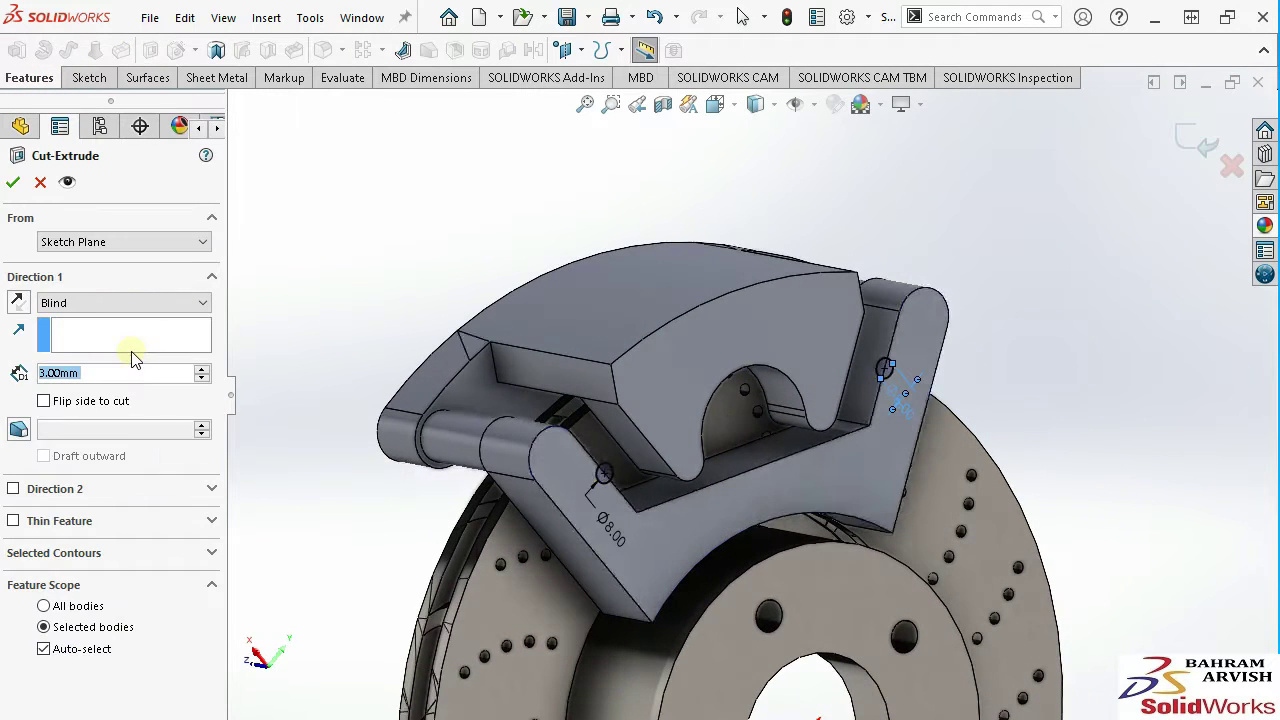
{"action": "left_click", "coordinate": [80, 310]}
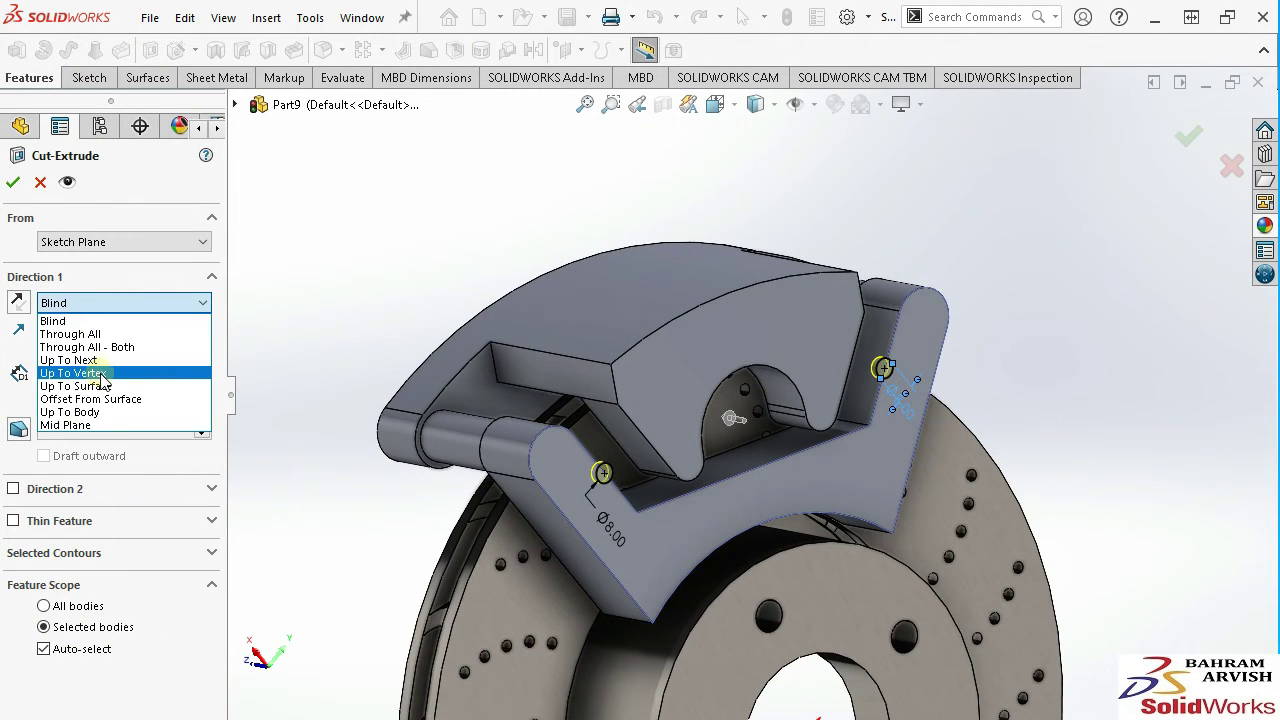
{"action": "left_click", "coordinate": [103, 393]}
{"action": "middle_click_drag", "start_coordinate": [619, 507], "coordinate": [595, 494]}
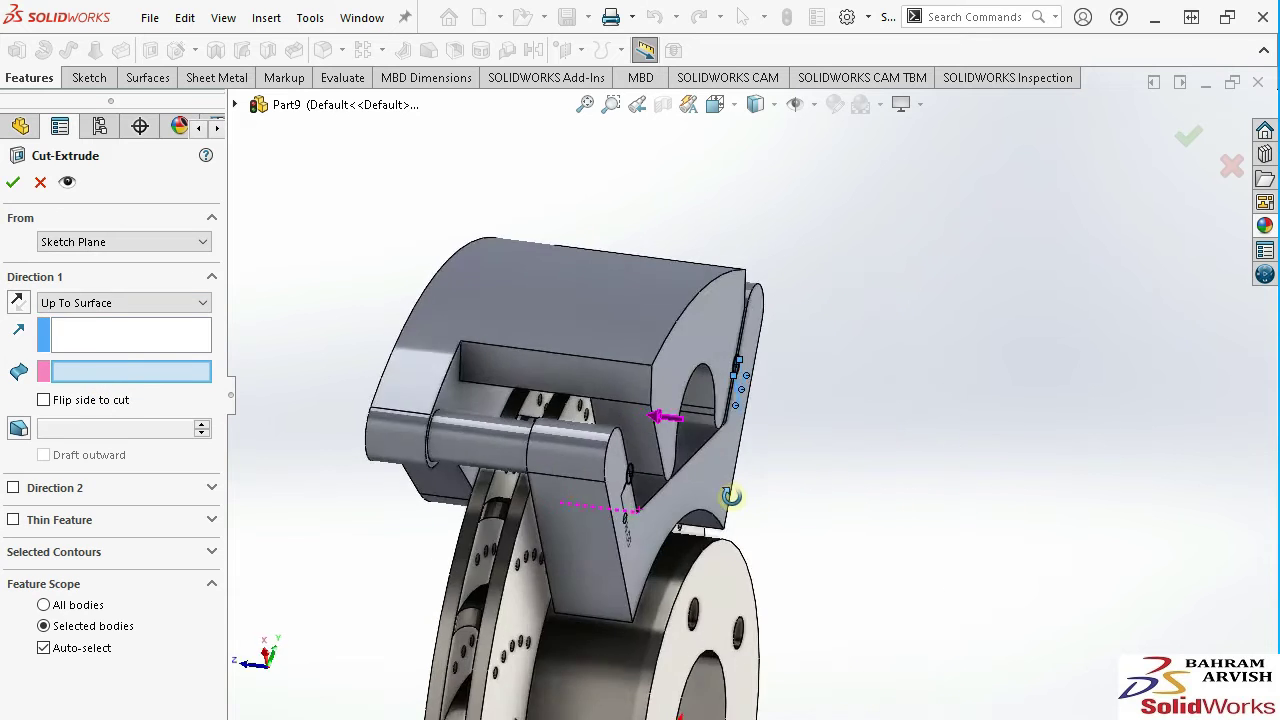
{"action": "left_click", "coordinate": [586, 479]}
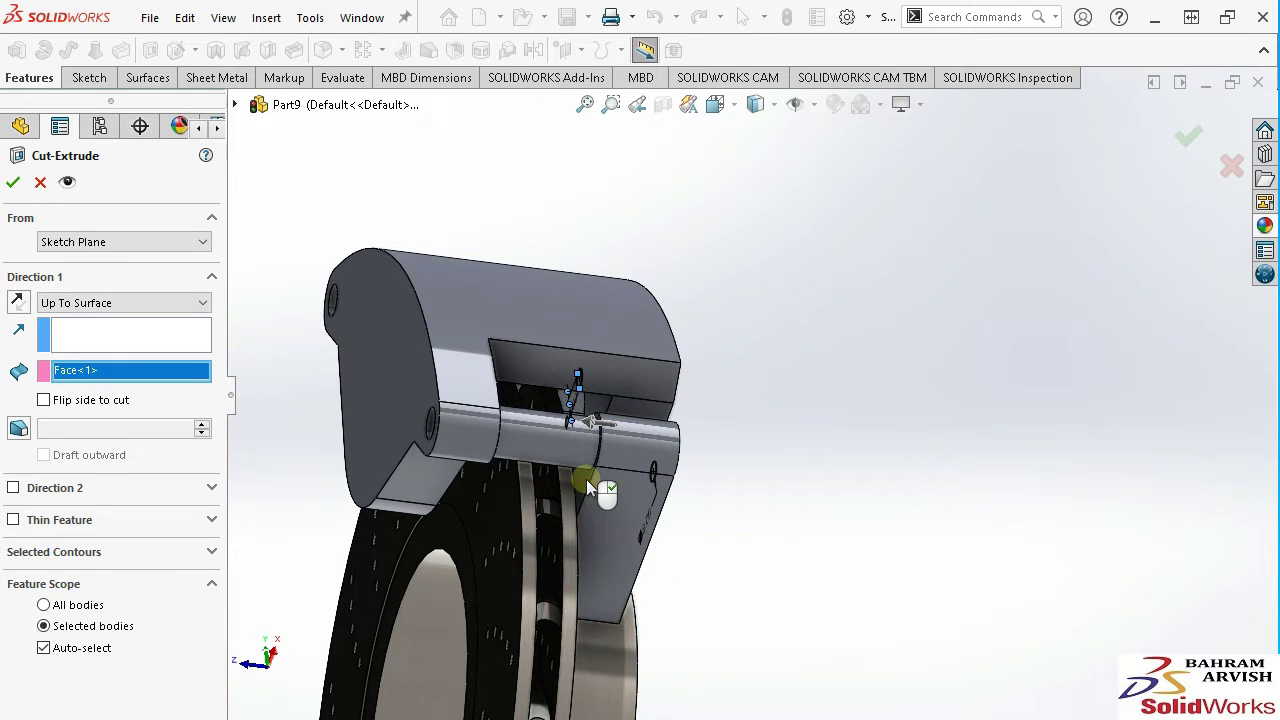
{"action": "key", "text": "Return"}
{"action": "mouse_move", "coordinate": [586, 479]}
{"action": "middle_mouse_down"}
{"action": "mouse_move", "coordinate": [622, 443]}
{"action": "mouse_move", "coordinate": [574, 286]}
{"action": "middle_mouse_up"}
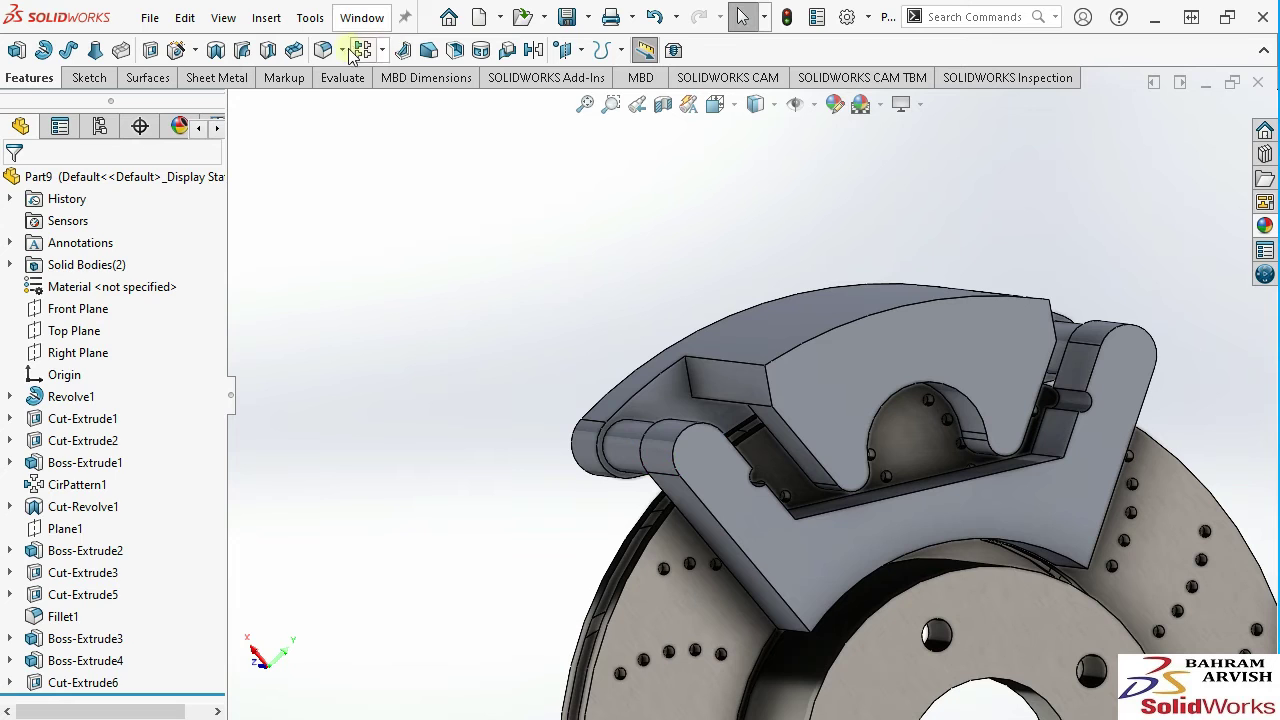
Pick the first caliper edge and set the fillet radius to 20 mm.
{"action": "right_click_drag", "start_coordinate": [519, 245], "coordinate": [720, 439]}
{"action": "scroll", "coordinate": [797, 521], "scroll_direction": "up", "scroll_amount": 5}
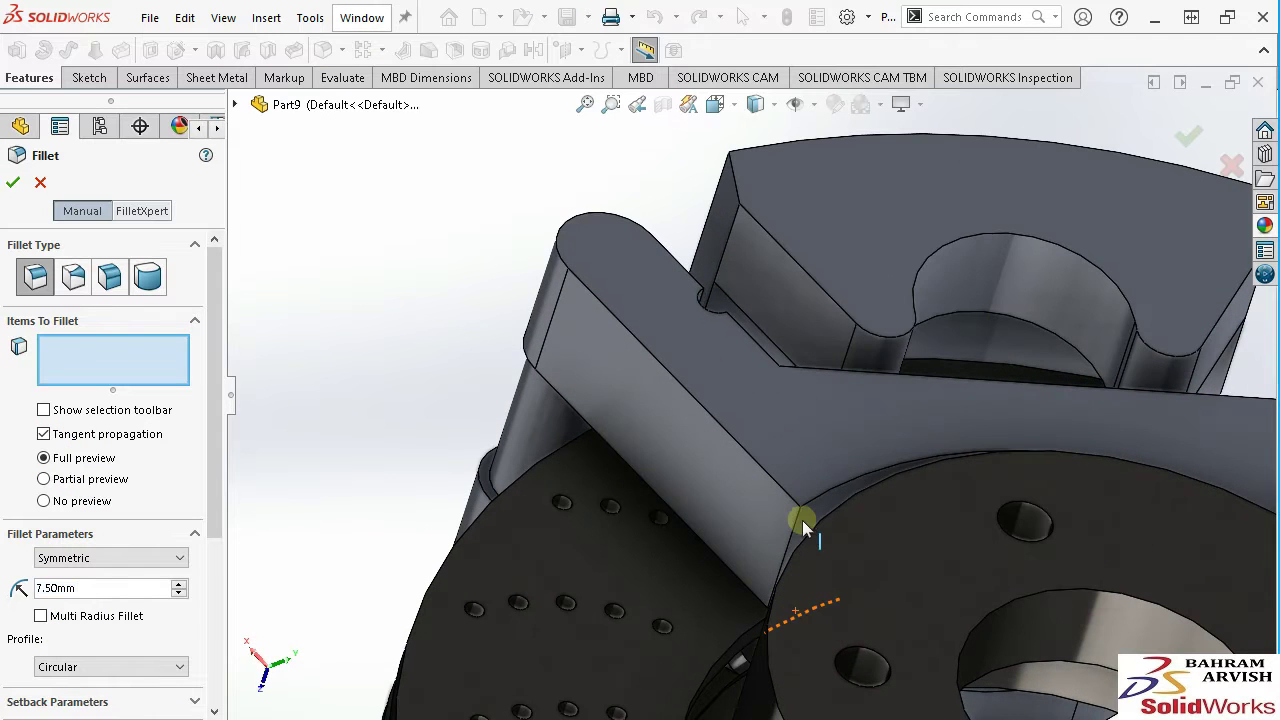
{"action": "left_click", "coordinate": [797, 521]}
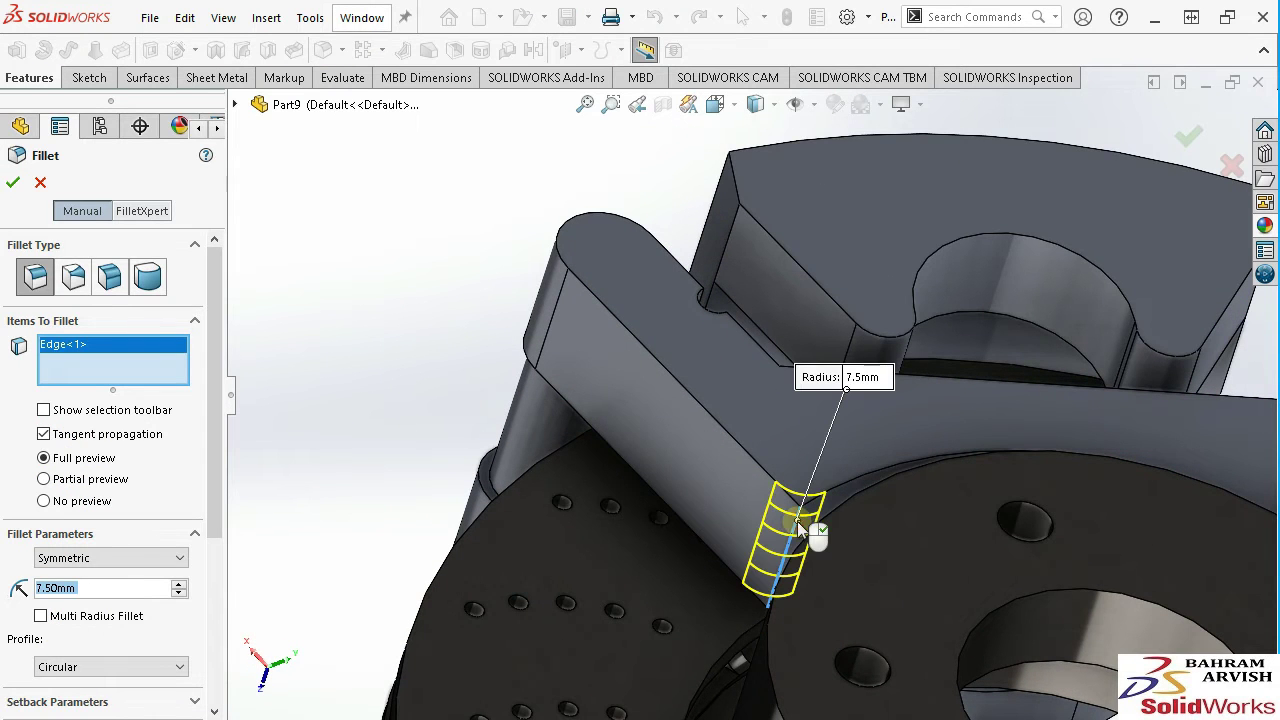
{"action": "left_click", "coordinate": [110, 588]}
{"action": "type", "text": "20"}
{"action": "key", "text": "Return"}
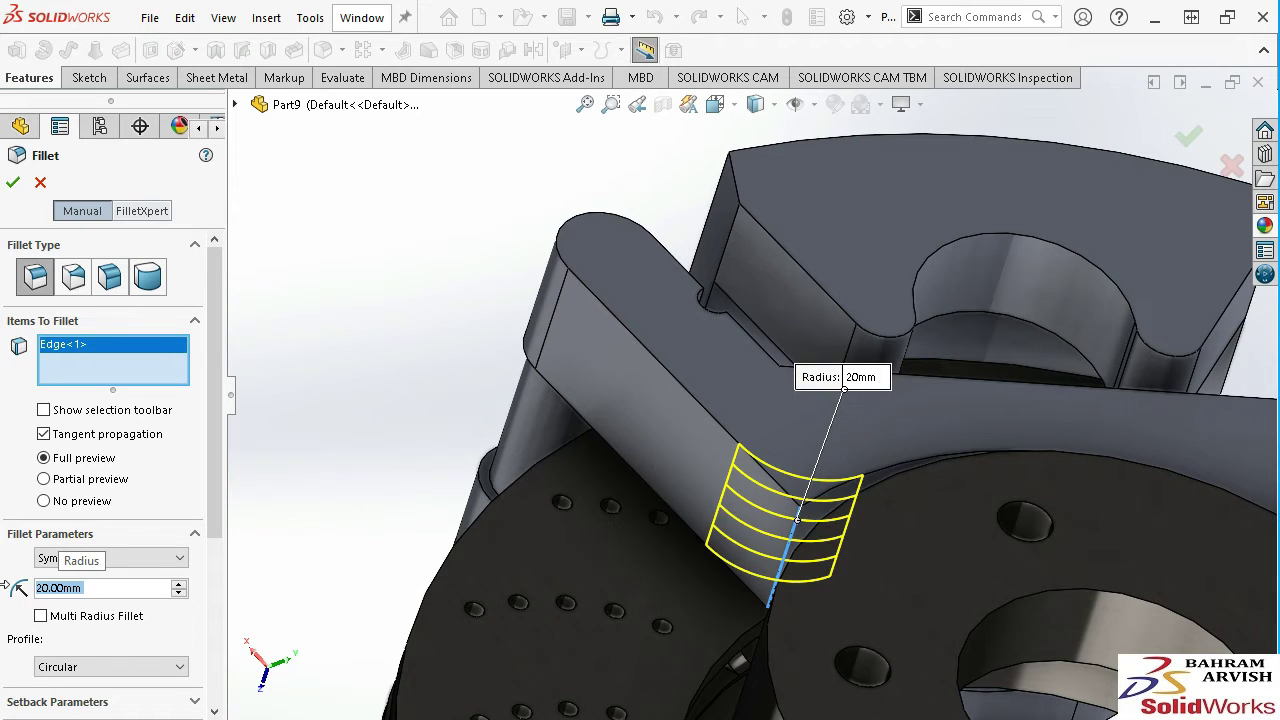
Add three more caliper edges and accept the 20 mm fillet on all four.
{"action": "scroll", "coordinate": [975, 462], "scroll_direction": "down", "scroll_amount": 3}
{"action": "middle_click_drag", "start_coordinate": [975, 462], "coordinate": [886, 270]}
{"action": "scroll", "coordinate": [886, 270], "scroll_direction": "up", "scroll_amount": 2}
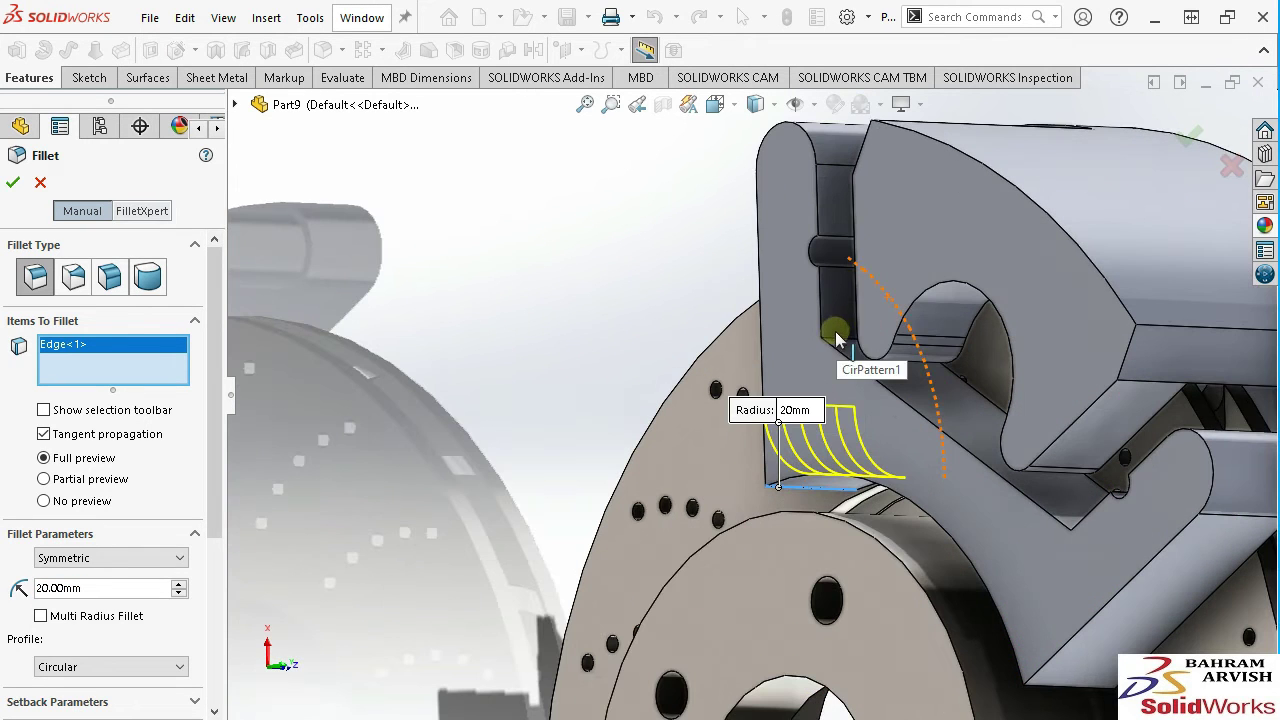
{"action": "left_click", "coordinate": [836, 345]}
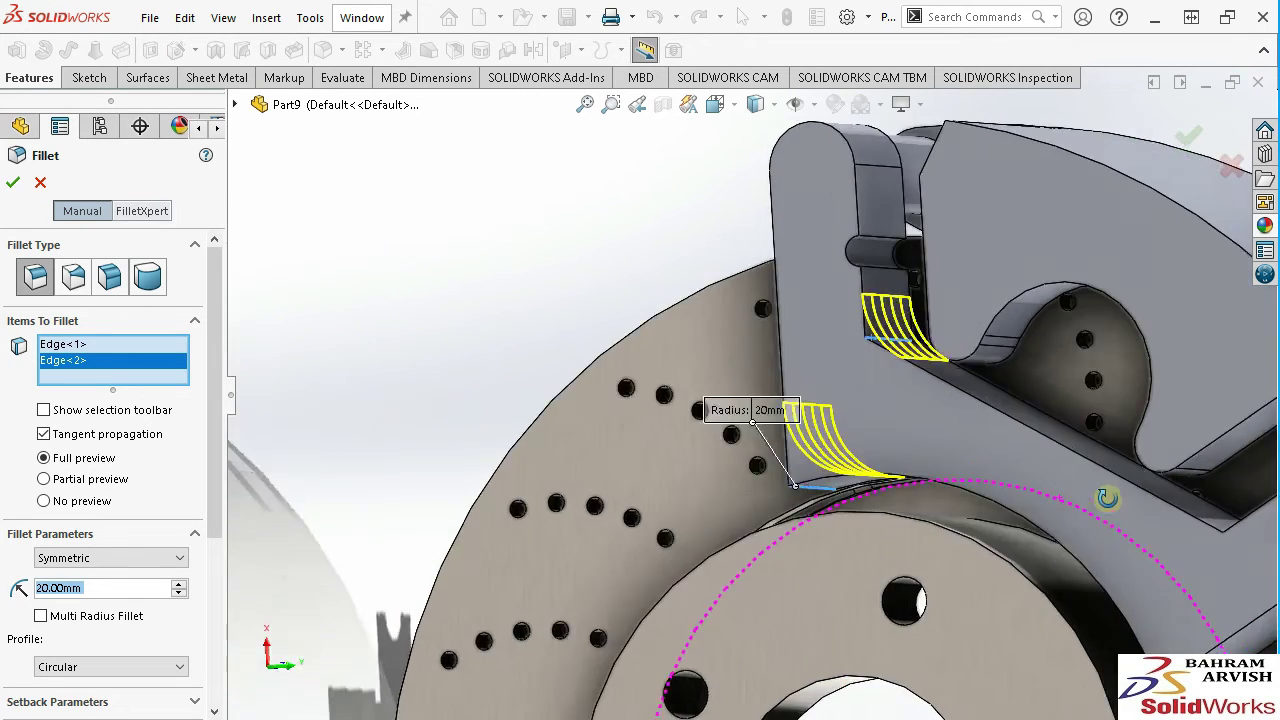
{"action": "mouse_move", "coordinate": [1075, 515]}
{"action": "middle_mouse_down"}
{"action": "mouse_move", "coordinate": [1140, 542]}
{"action": "mouse_move", "coordinate": [980, 442]}
{"action": "mouse_move", "coordinate": [905, 420]}
{"action": "mouse_move", "coordinate": [891, 249]}
{"action": "mouse_move", "coordinate": [830, 540]}
{"action": "middle_mouse_up"}
{"action": "left_click", "coordinate": [898, 418]}
{"action": "left_click", "coordinate": [818, 540]}
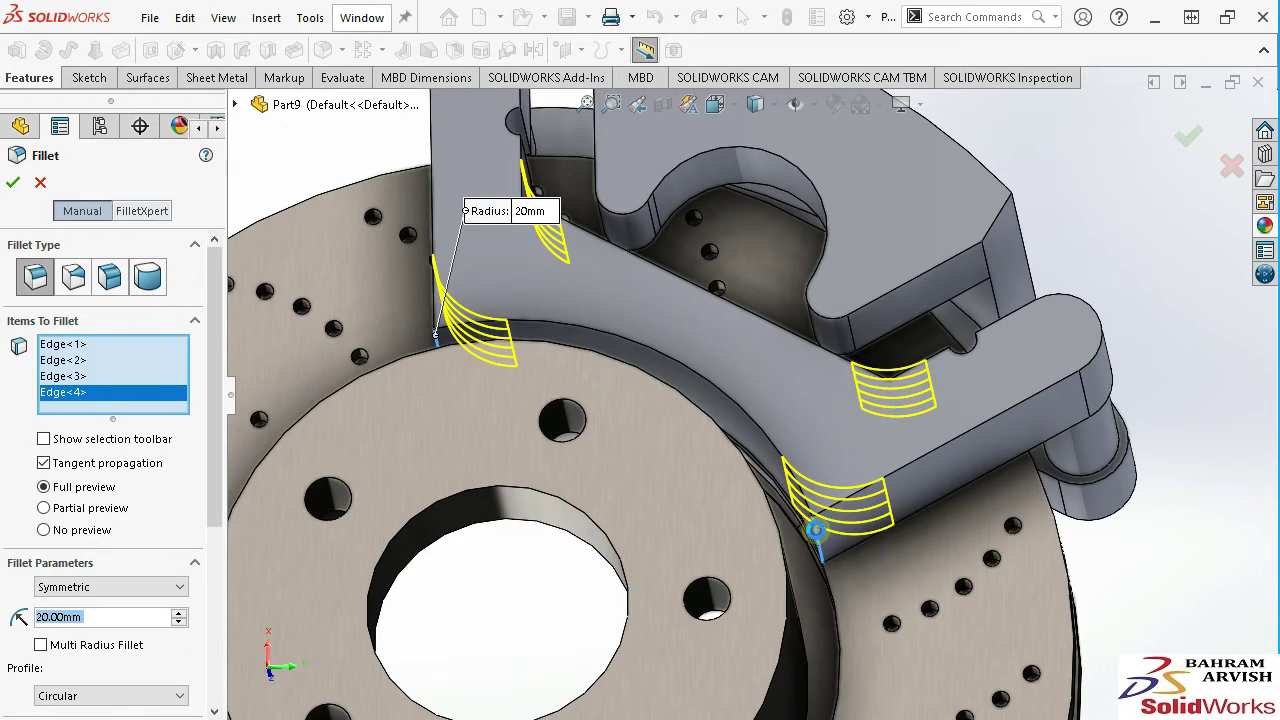
{"action": "key", "text": "Return"}
{"action": "key", "text": "f"}
{"action": "mouse_move", "coordinate": [822, 440]}
{"action": "middle_mouse_down"}
{"action": "mouse_move", "coordinate": [860, 529]}
{"action": "mouse_move", "coordinate": [866, 412]}
{"action": "mouse_move", "coordinate": [698, 380]}
{"action": "middle_mouse_up"}
Sketch on the caliper face and convert its outline into the sketch.
{"action": "left_click", "coordinate": [635, 272]}
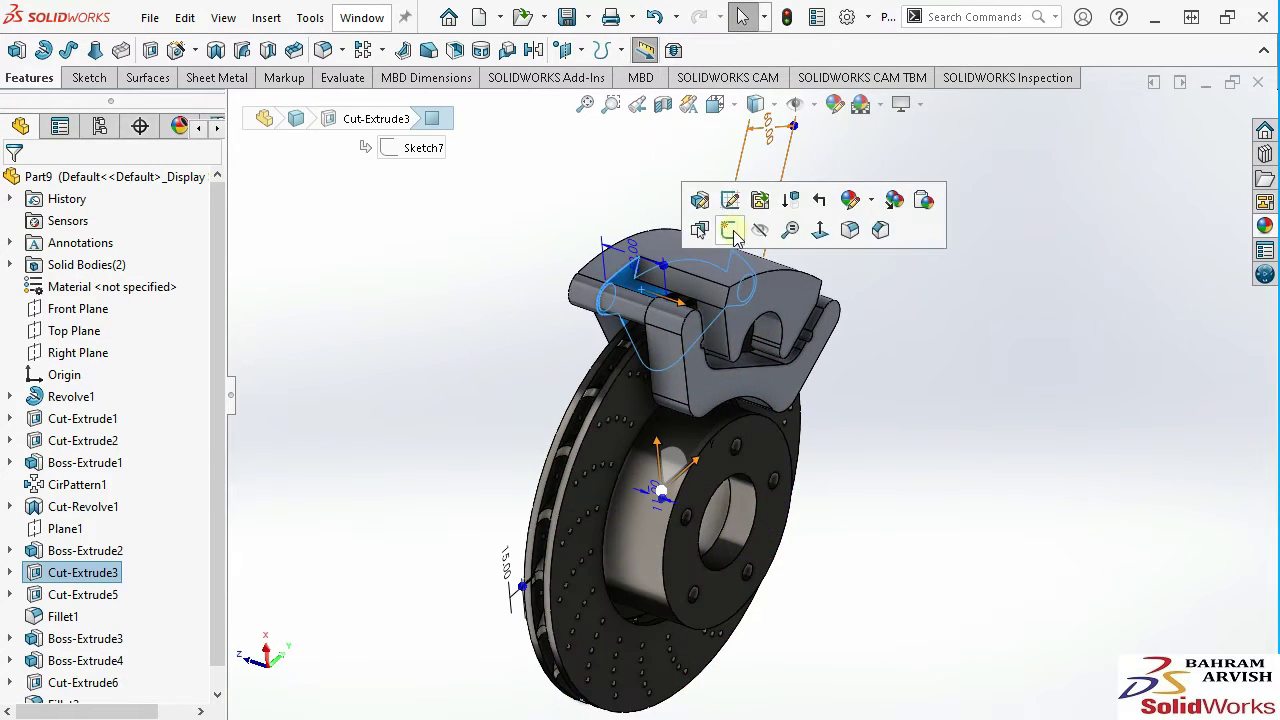
{"action": "left_click", "coordinate": [731, 229]}
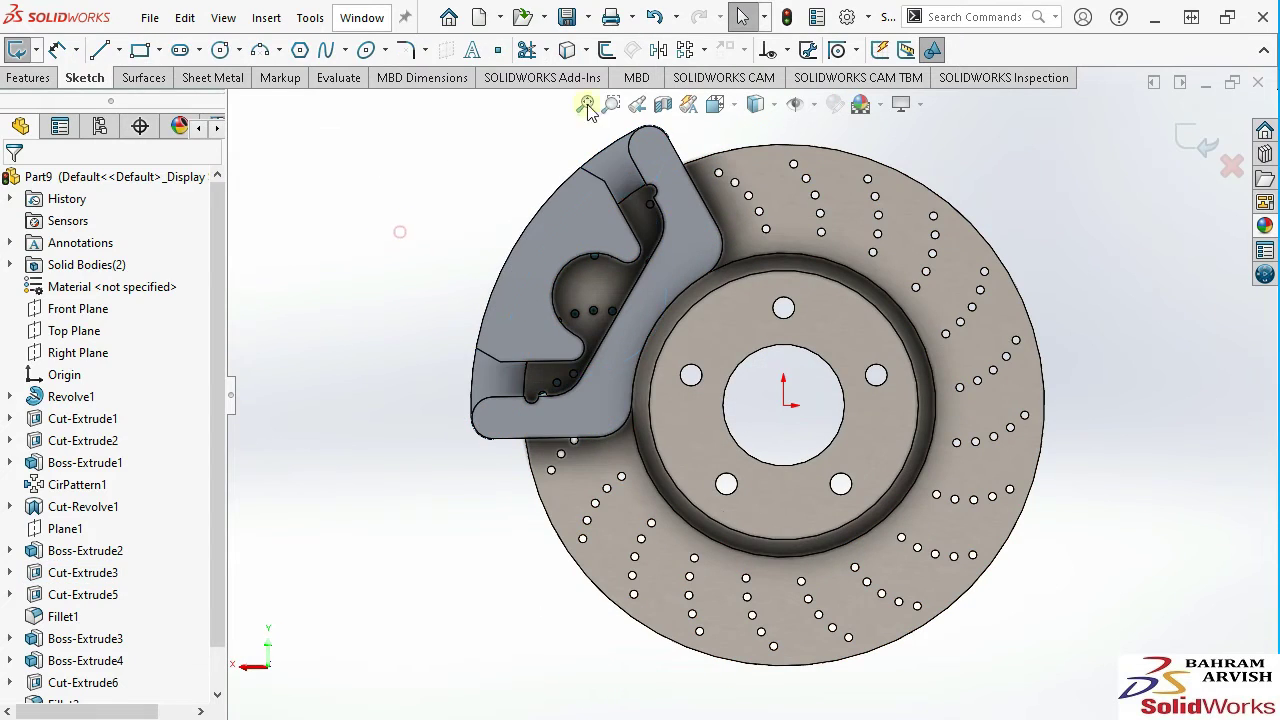
{"action": "left_click", "coordinate": [574, 50]}
{"action": "left_click", "coordinate": [677, 220]}
{"action": "key", "text": "Return"}
{"action": "middle_click_drag", "start_coordinate": [672, 284], "coordinate": [790, 178]}
Extrude the outline as a boss ending 3 mm offset from the brake disc face.
{"action": "left_click", "coordinate": [29, 78]}
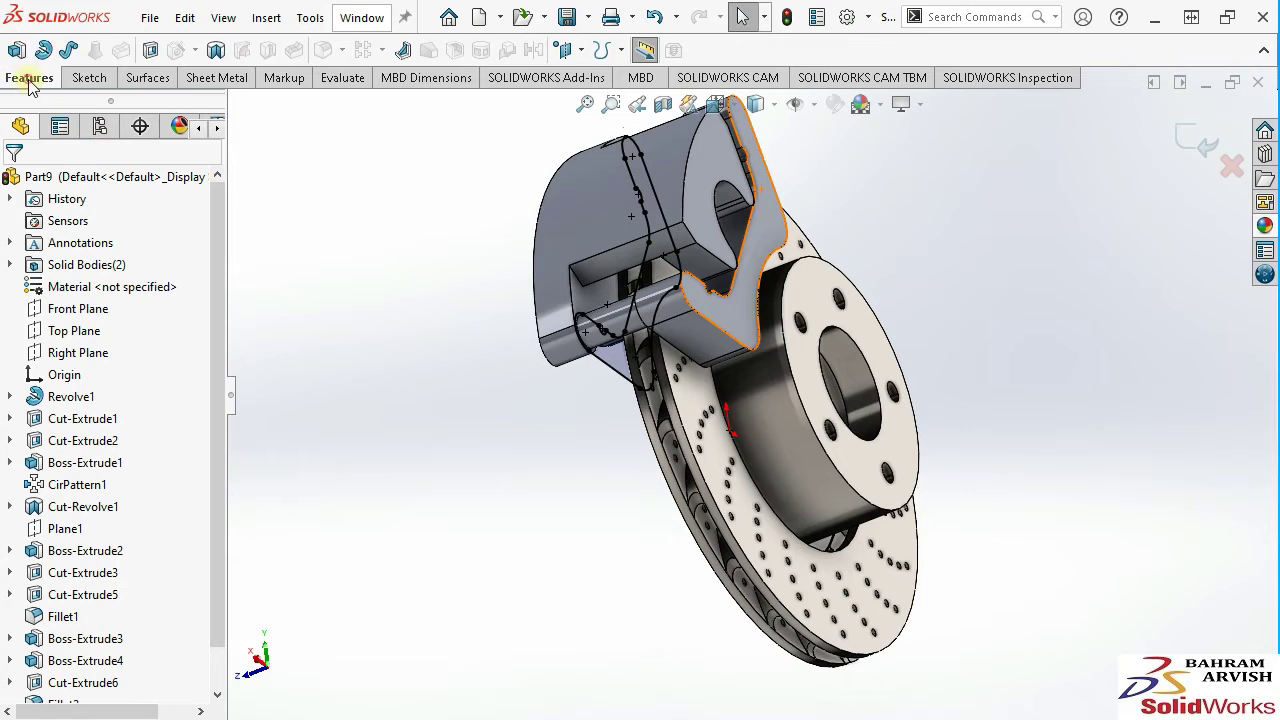
{"action": "left_click", "coordinate": [16, 50]}
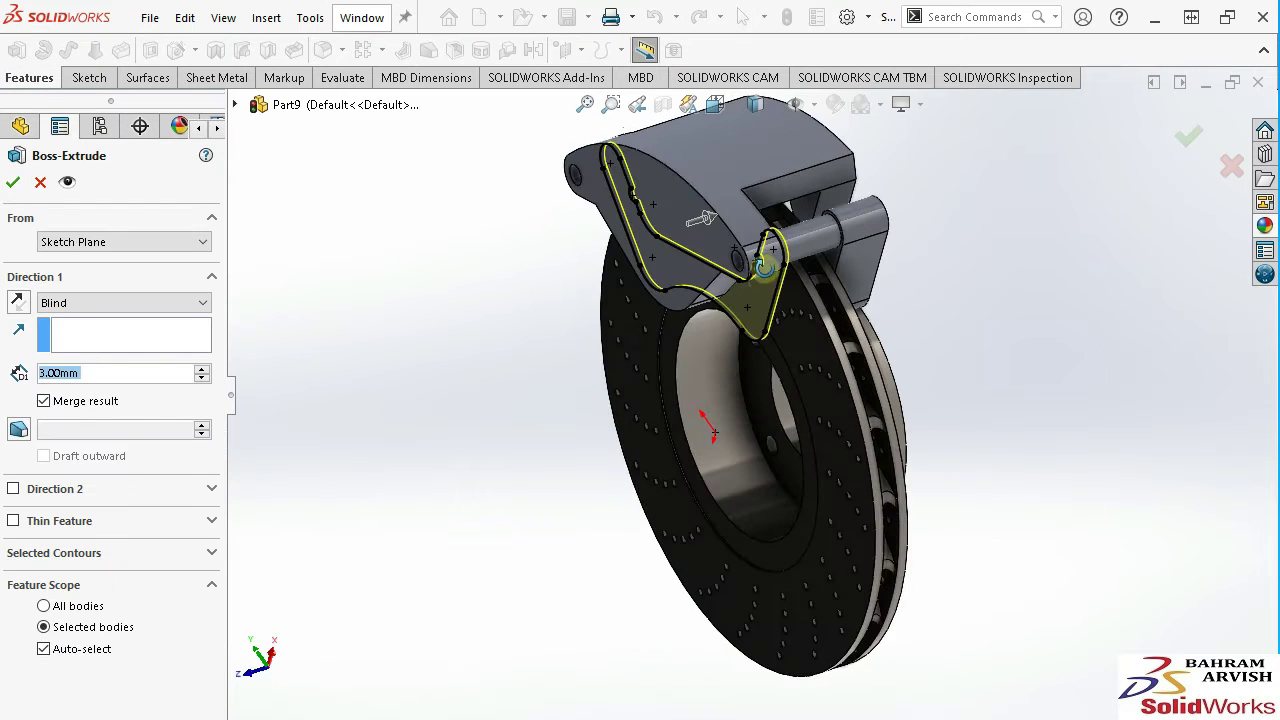
{"action": "left_click", "coordinate": [130, 304]}
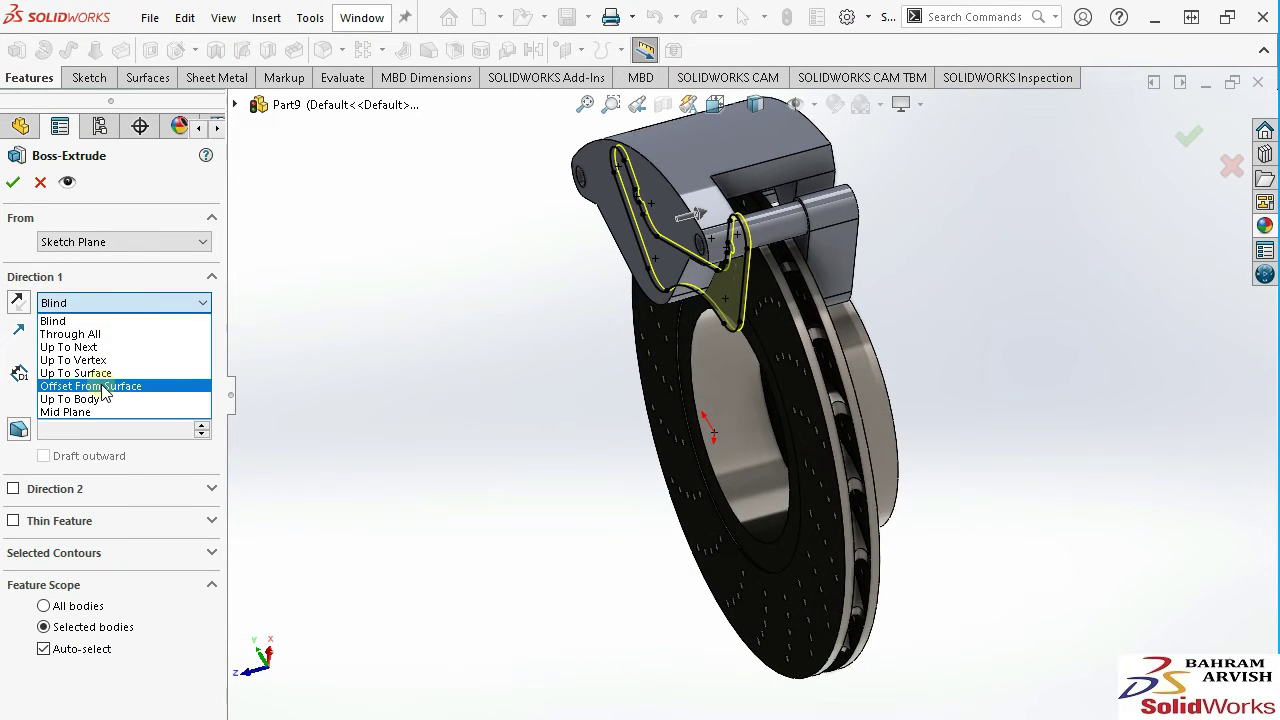
{"action": "left_click", "coordinate": [90, 383]}
{"action": "left_click", "coordinate": [777, 340]}
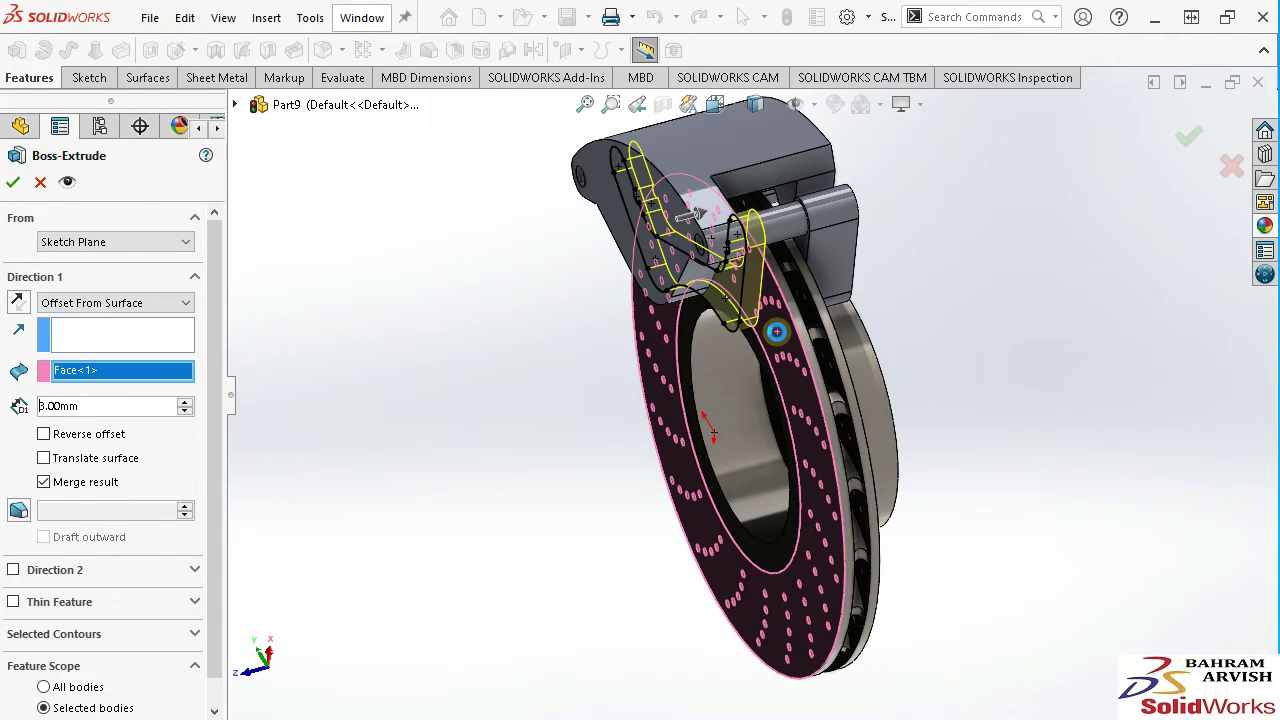
{"action": "key", "text": "Return"}
{"action": "middle_click_drag", "start_coordinate": [777, 332], "coordinate": [705, 240]}
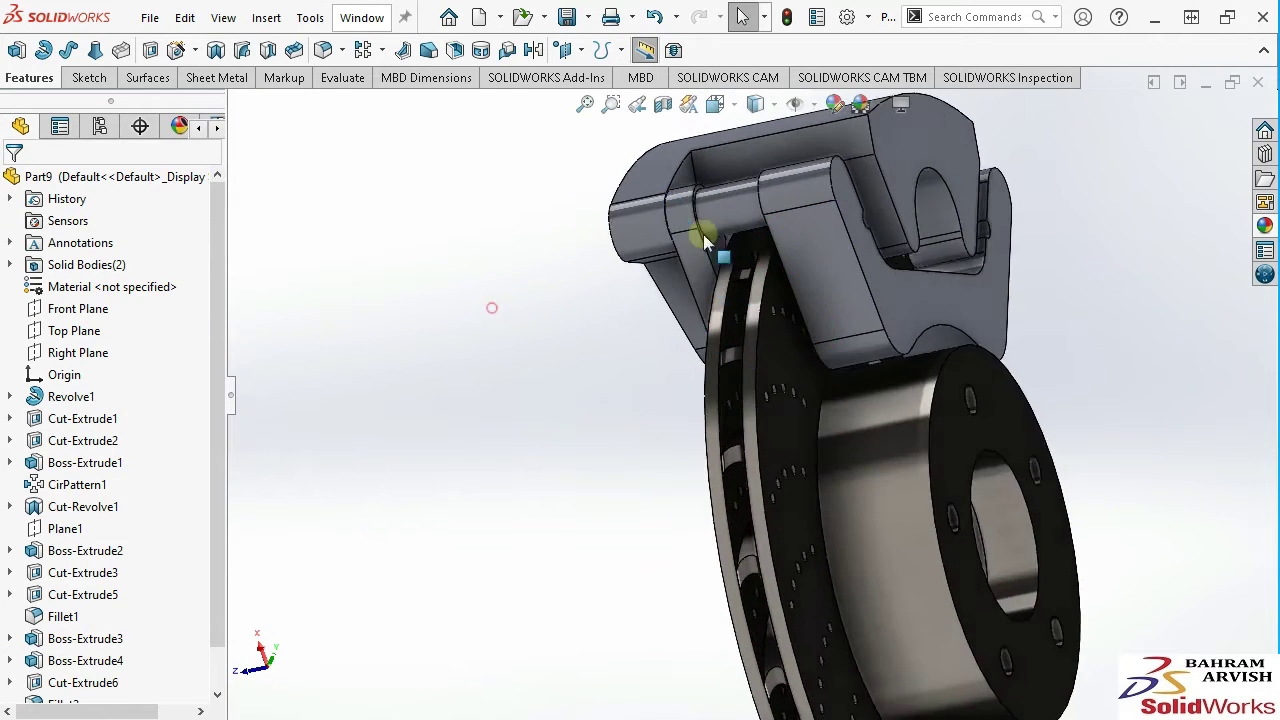
Sketch a circle on the caliper's flat outer face.
{"action": "scroll", "coordinate": [705, 240], "scroll_direction": "down", "scroll_amount": 3}
{"action": "scroll", "coordinate": [694, 251], "scroll_direction": "down", "scroll_amount": 3}
{"action": "mouse_move", "coordinate": [614, 308]}
{"action": "middle_mouse_down"}
{"action": "mouse_move", "coordinate": [657, 337]}
{"action": "mouse_move", "coordinate": [770, 344]}
{"action": "mouse_move", "coordinate": [666, 329]}
{"action": "middle_mouse_up"}
{"action": "scroll", "coordinate": [866, 400], "scroll_direction": "up", "scroll_amount": 5}
{"action": "mouse_move", "coordinate": [866, 398]}
{"action": "middle_mouse_down"}
{"action": "mouse_move", "coordinate": [1048, 406]}
{"action": "mouse_move", "coordinate": [995, 398]}
{"action": "middle_mouse_up"}
{"action": "left_click", "coordinate": [860, 355]}
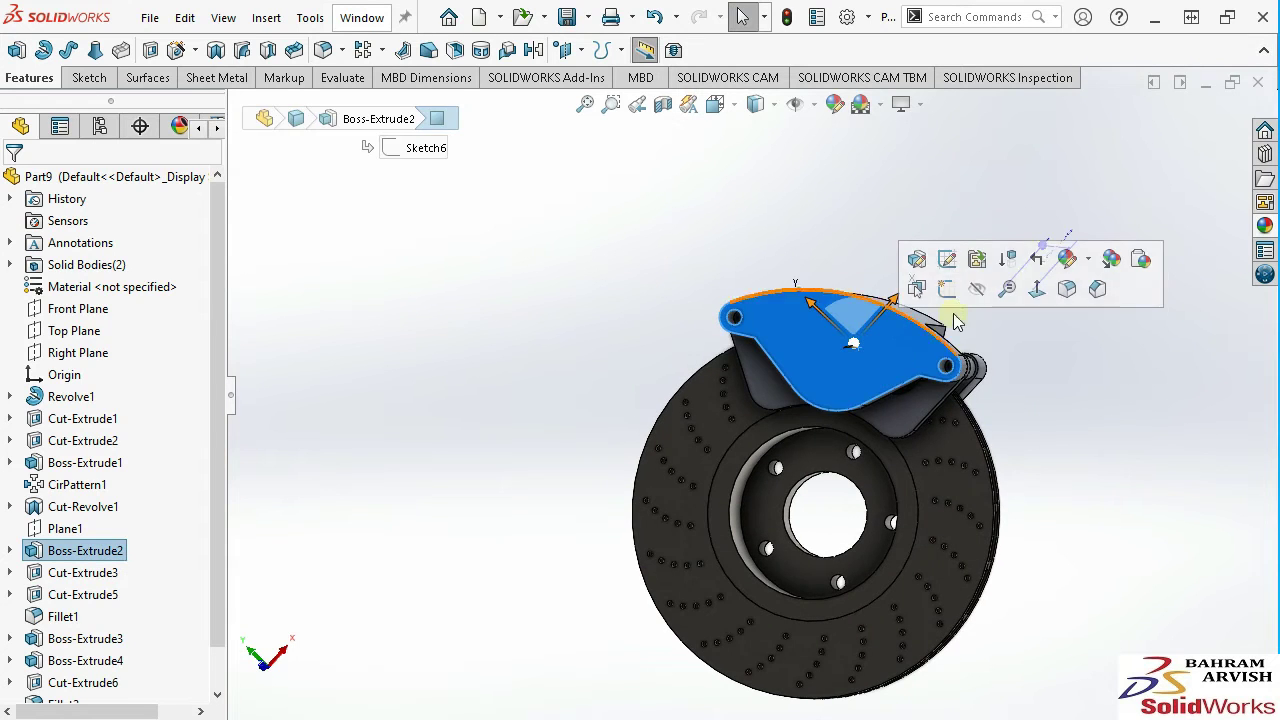
{"action": "left_click", "coordinate": [943, 257]}
{"action": "left_click", "coordinate": [220, 50]}
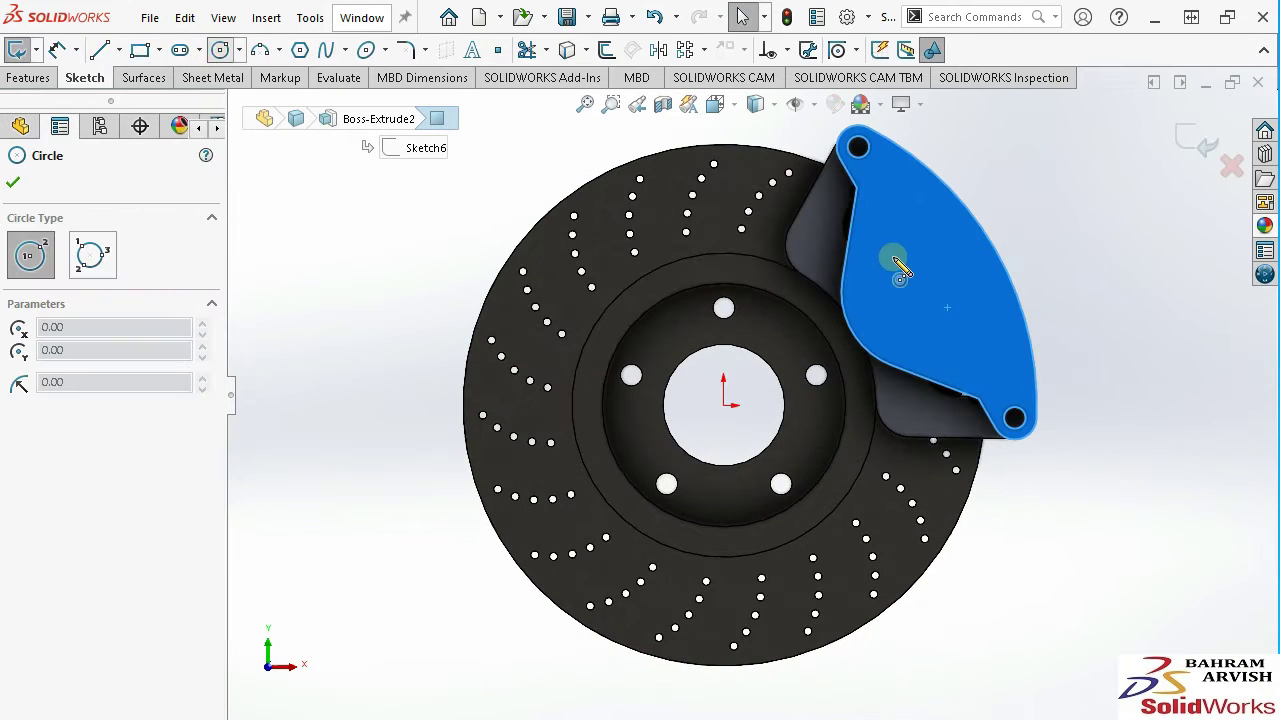
{"action": "left_click_drag", "start_coordinate": [928, 274], "coordinate": [903, 330]}
{"action": "right_click", "coordinate": [903, 330]}
{"action": "left_click", "coordinate": [922, 340]}
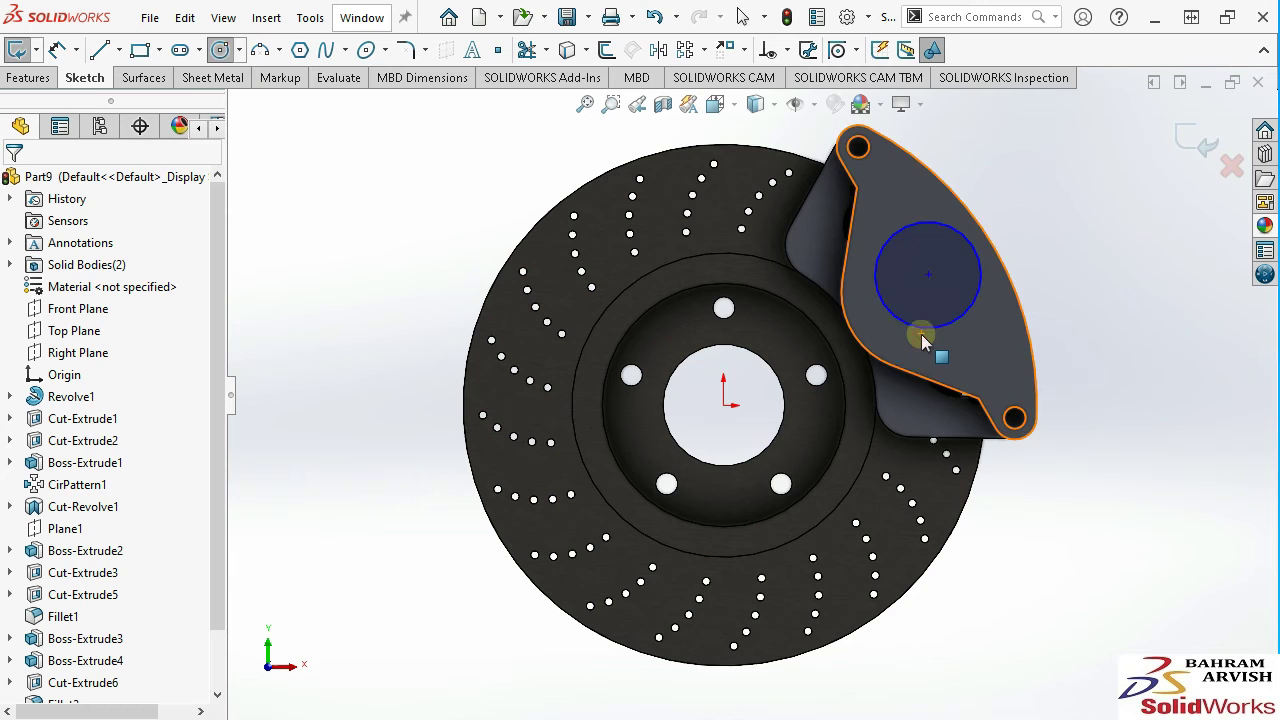
Make the circle concentric with the caliper's curved edge and dimension it Ø90 mm.
{"action": "left_click", "coordinate": [893, 318]}
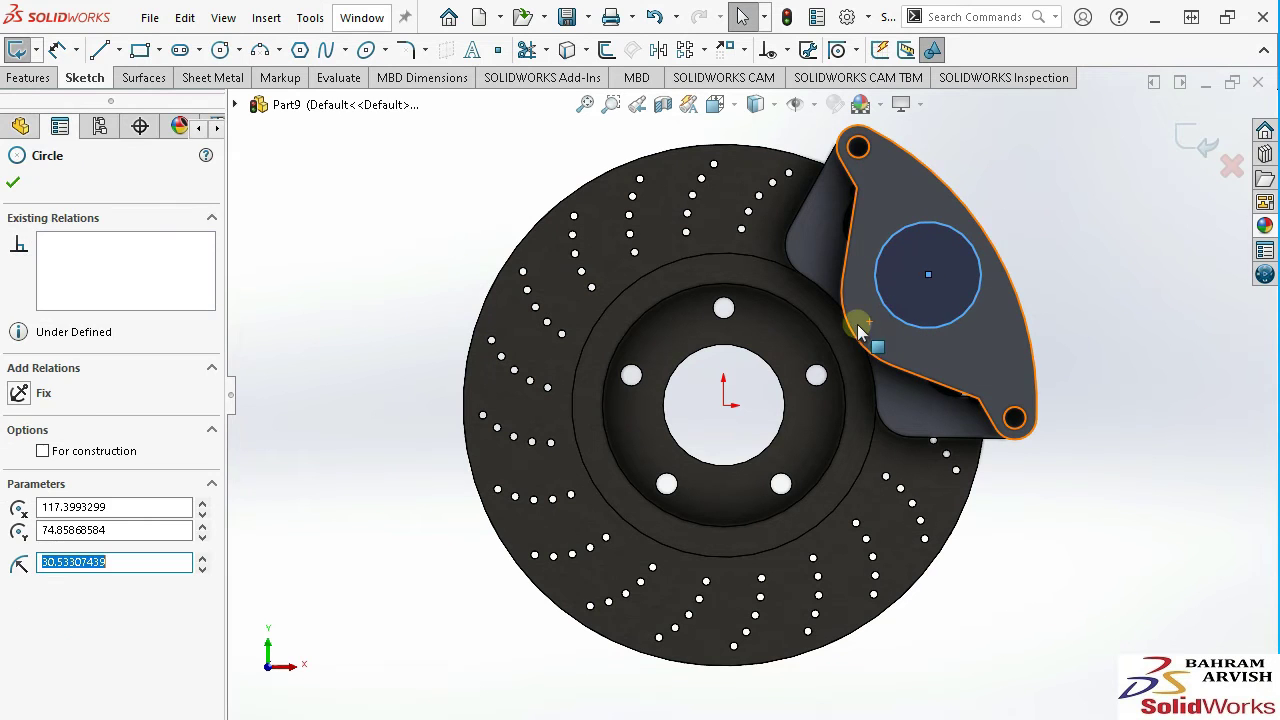
{"action": "left_click", "coordinate": [855, 338], "text": "ctrl"}
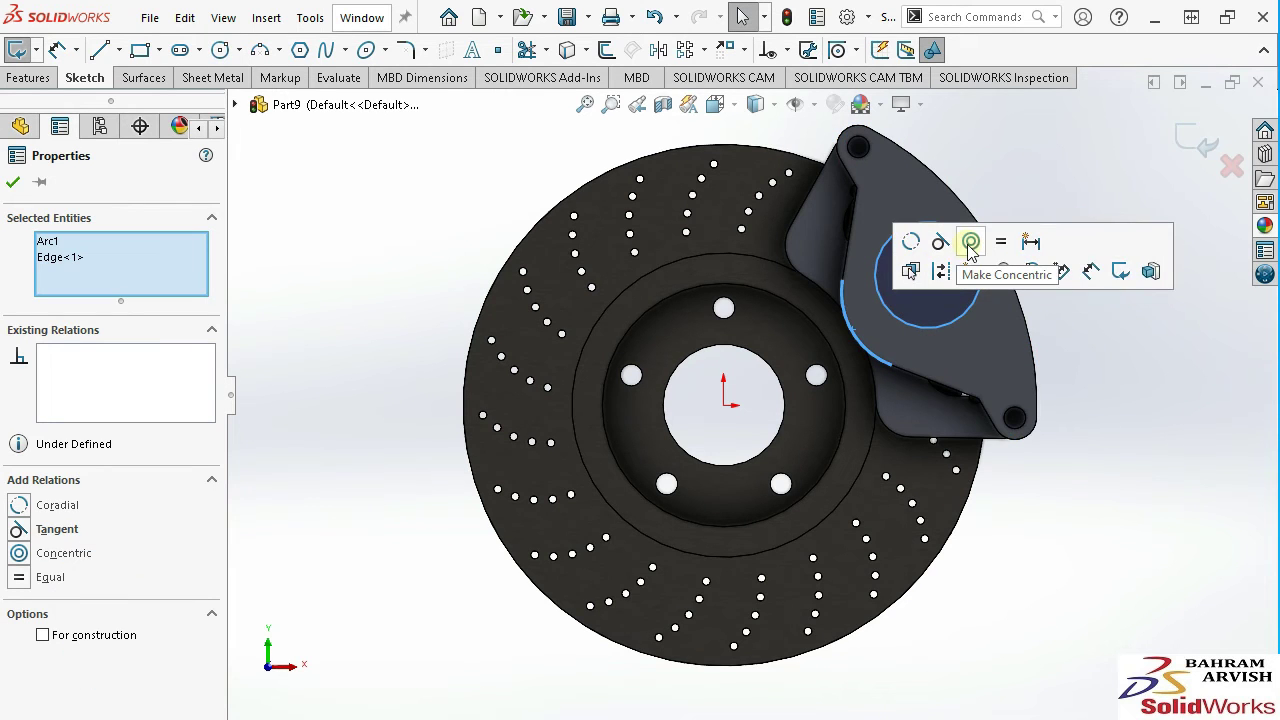
{"action": "left_click", "coordinate": [1069, 337]}
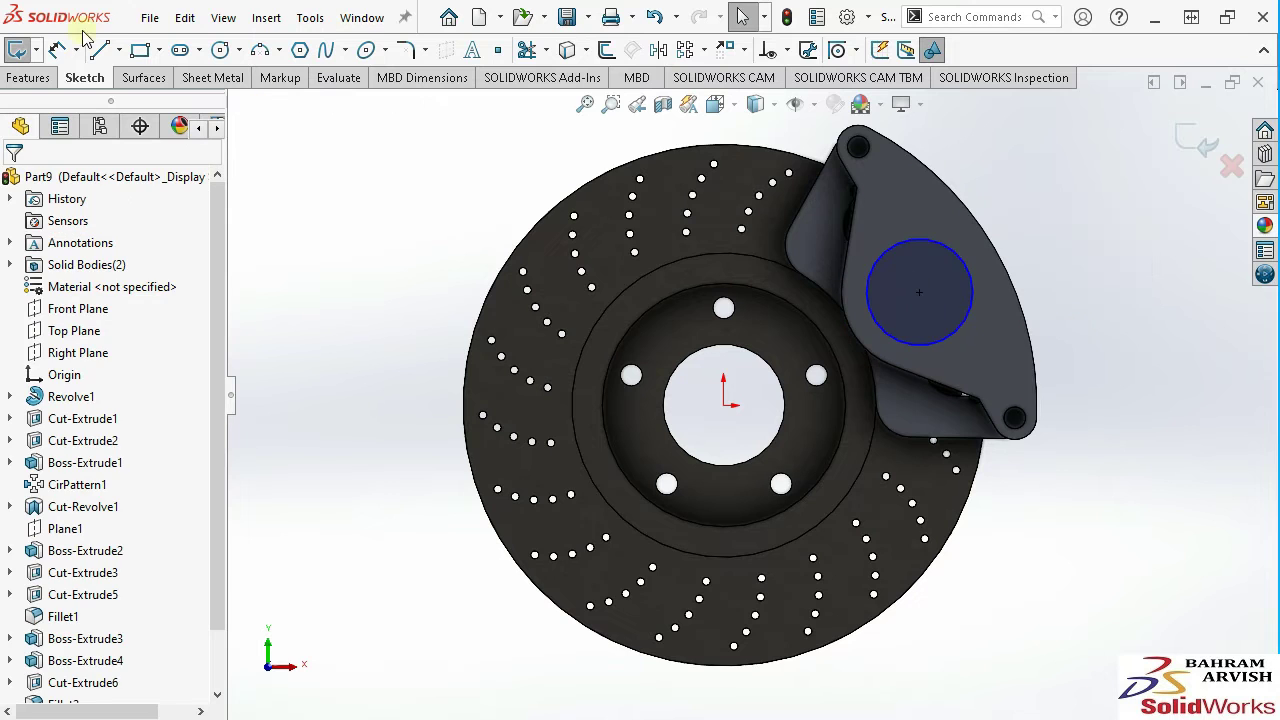
{"action": "left_click", "coordinate": [990, 311]}
{"action": "left_click", "coordinate": [1088, 280]}
{"action": "type", "text": "90"}
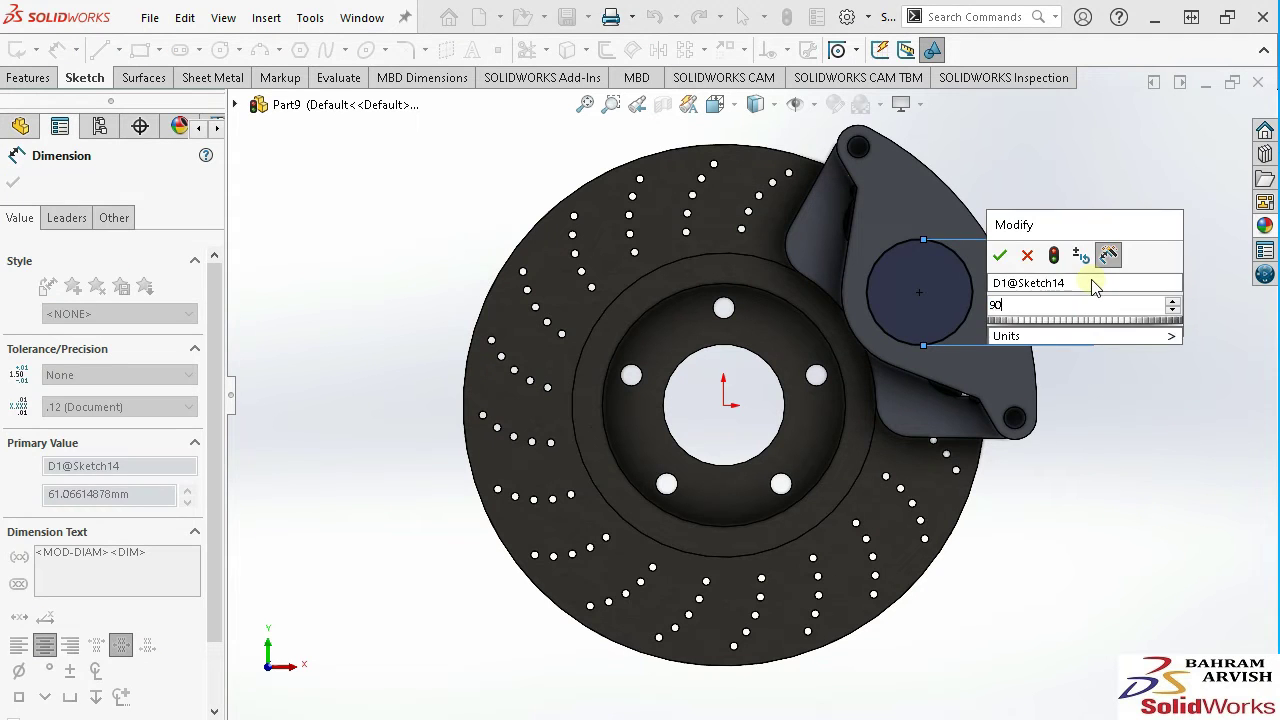
{"action": "key", "text": "Return"}
Extrude the Ø90 circle 35 mm into a piston cylinder.
{"action": "left_click", "coordinate": [28, 78]}
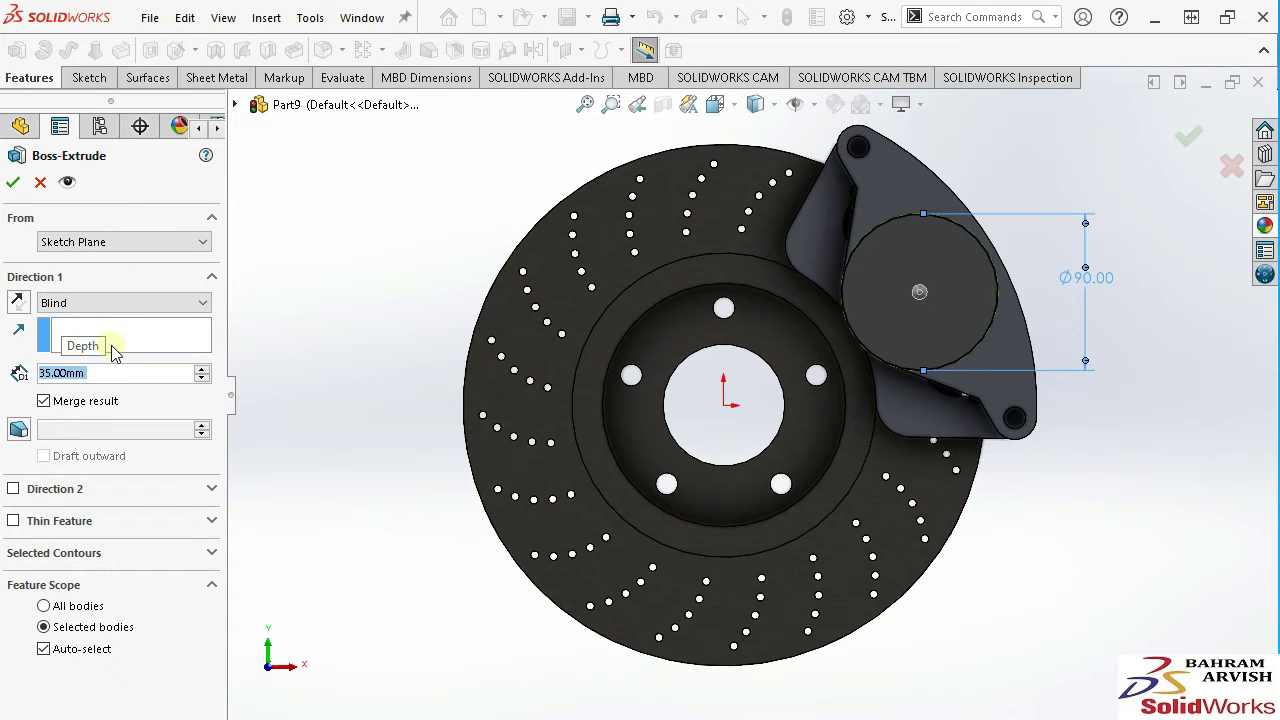
{"action": "key", "text": "Return"}
{"action": "mouse_move", "coordinate": [657, 283]}
{"action": "middle_mouse_down"}
{"action": "mouse_move", "coordinate": [951, 284]}
{"action": "mouse_move", "coordinate": [966, 340]}
{"action": "middle_mouse_up"}
Sketch on the cylinder end face with a centerline from the origin to its centre.
{"action": "left_click", "coordinate": [886, 294]}
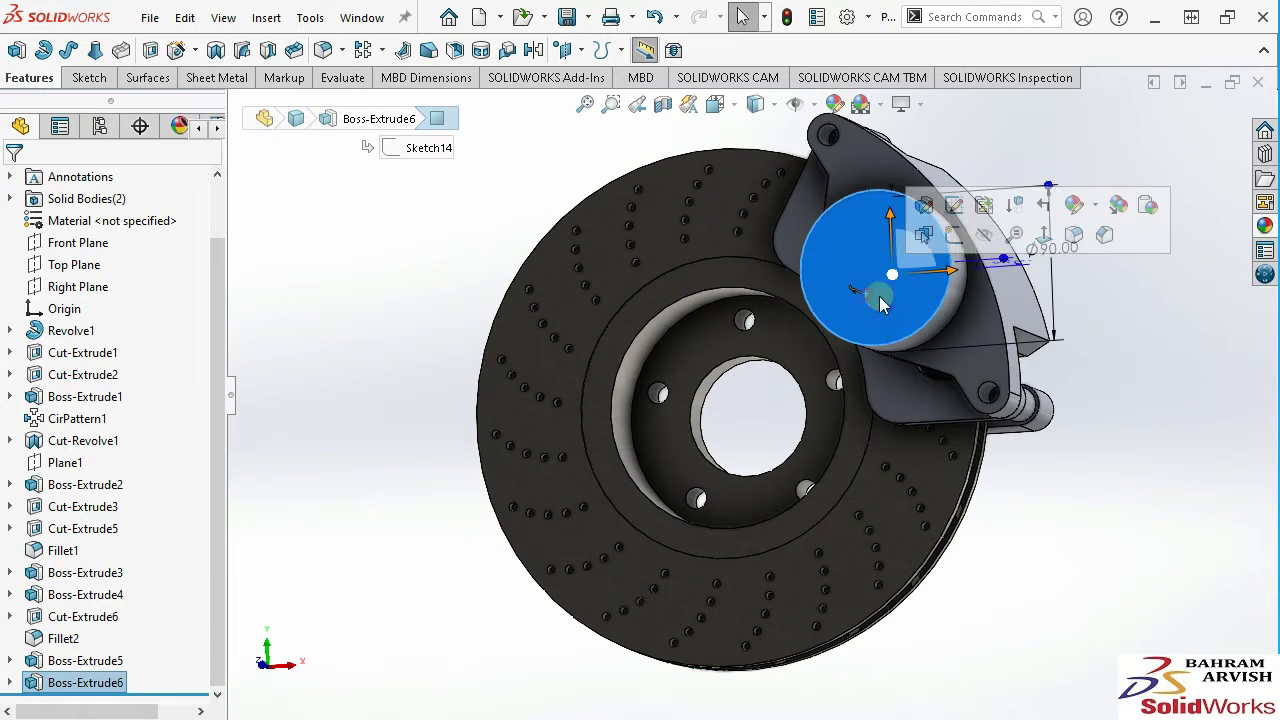
{"action": "left_click", "coordinate": [957, 241]}
{"action": "left_click", "coordinate": [119, 50]}
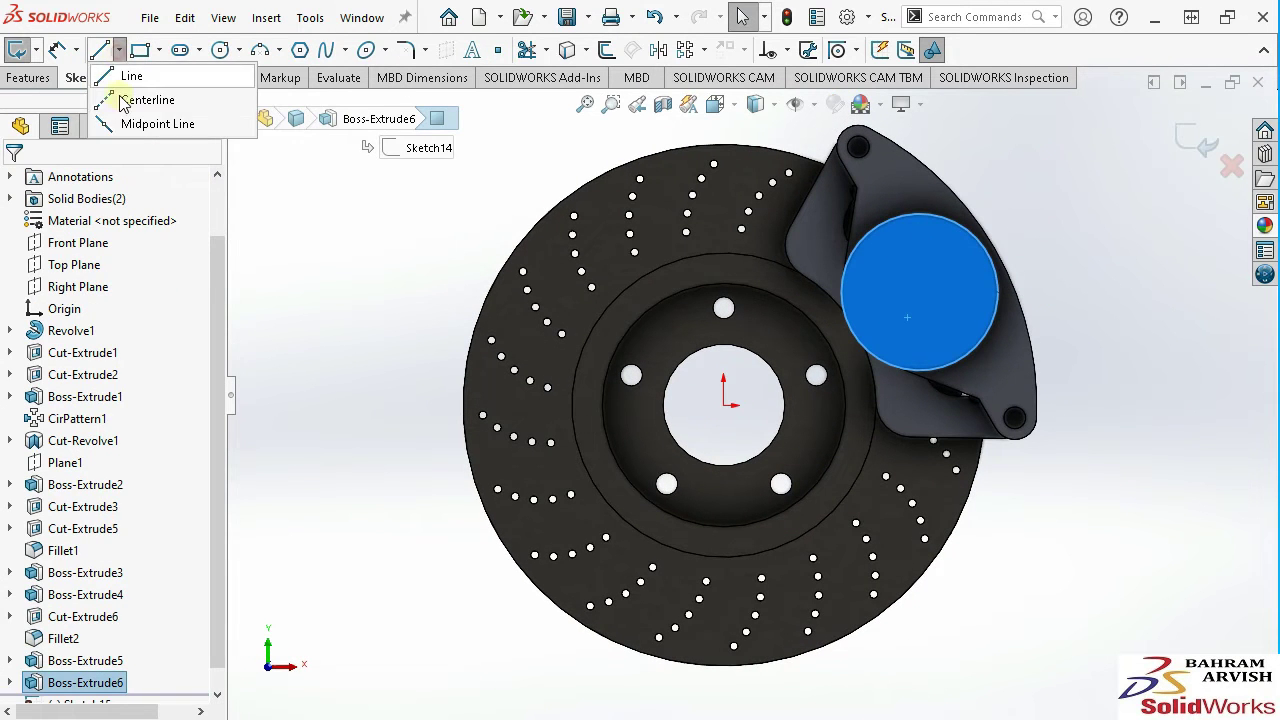
{"action": "left_click", "coordinate": [143, 97]}
{"action": "left_click", "coordinate": [724, 404]}
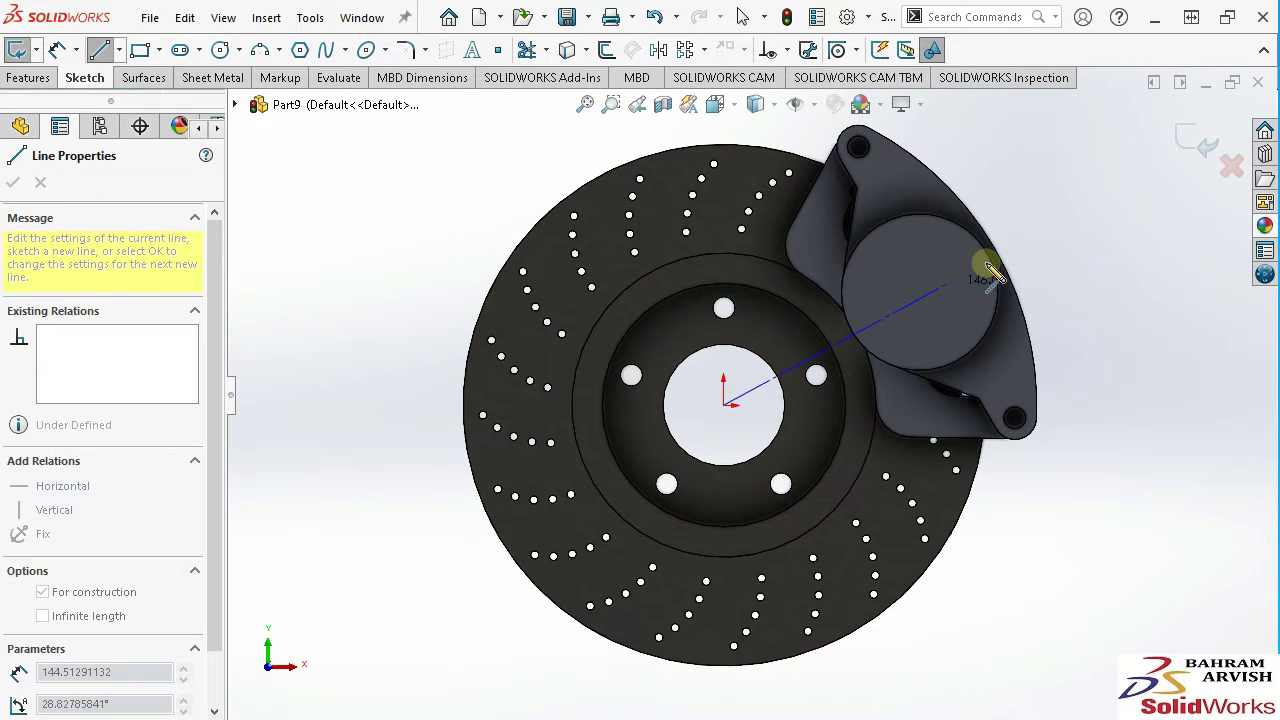
{"action": "left_click", "coordinate": [919, 294]}
{"action": "right_click", "coordinate": [921, 296]}
{"action": "left_click", "coordinate": [943, 309]}
Draw a small circle on the centerline and dimension it Ø30 mm.
{"action": "left_click", "coordinate": [220, 50]}
{"action": "scroll", "coordinate": [896, 334], "scroll_direction": "down", "scroll_amount": 2}
{"action": "left_click", "coordinate": [870, 306]}
{"action": "left_click", "coordinate": [887, 300]}
{"action": "key", "text": "Escape"}
{"action": "left_click", "coordinate": [57, 50]}
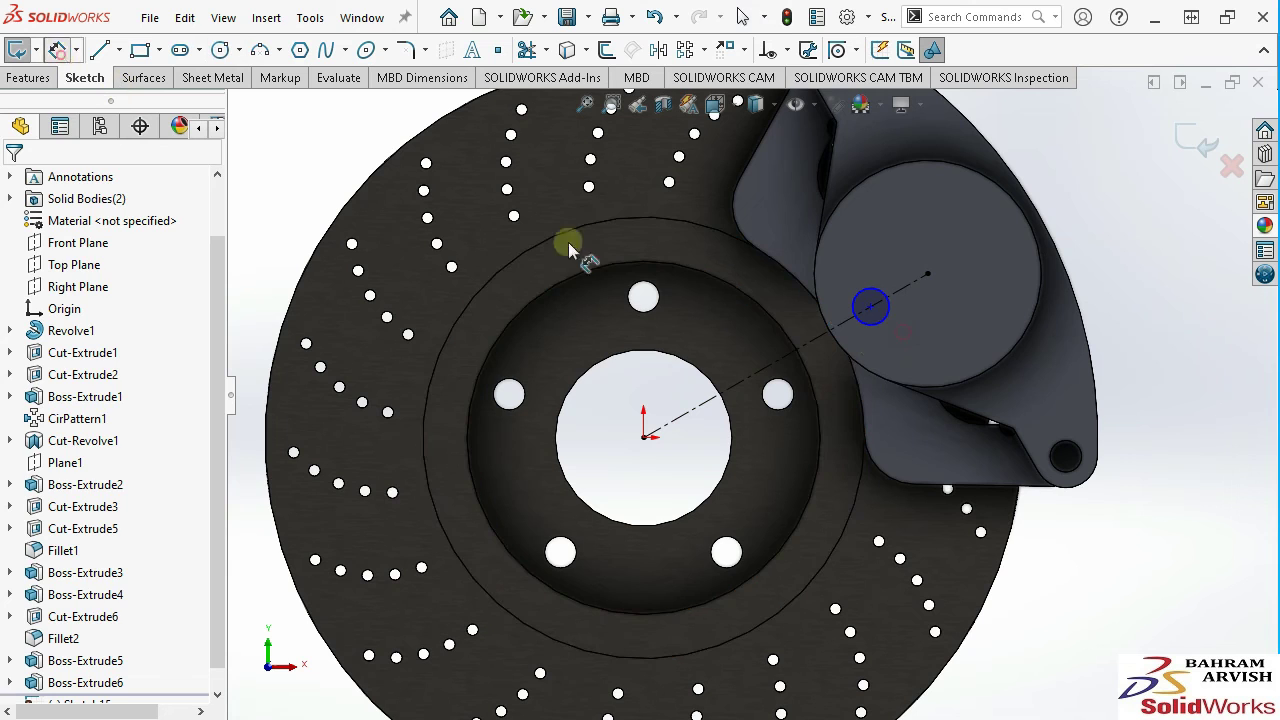
{"action": "left_click", "coordinate": [875, 334]}
{"action": "left_click", "coordinate": [1002, 327]}
{"action": "type", "text": "30"}
{"action": "key", "text": "Return"}
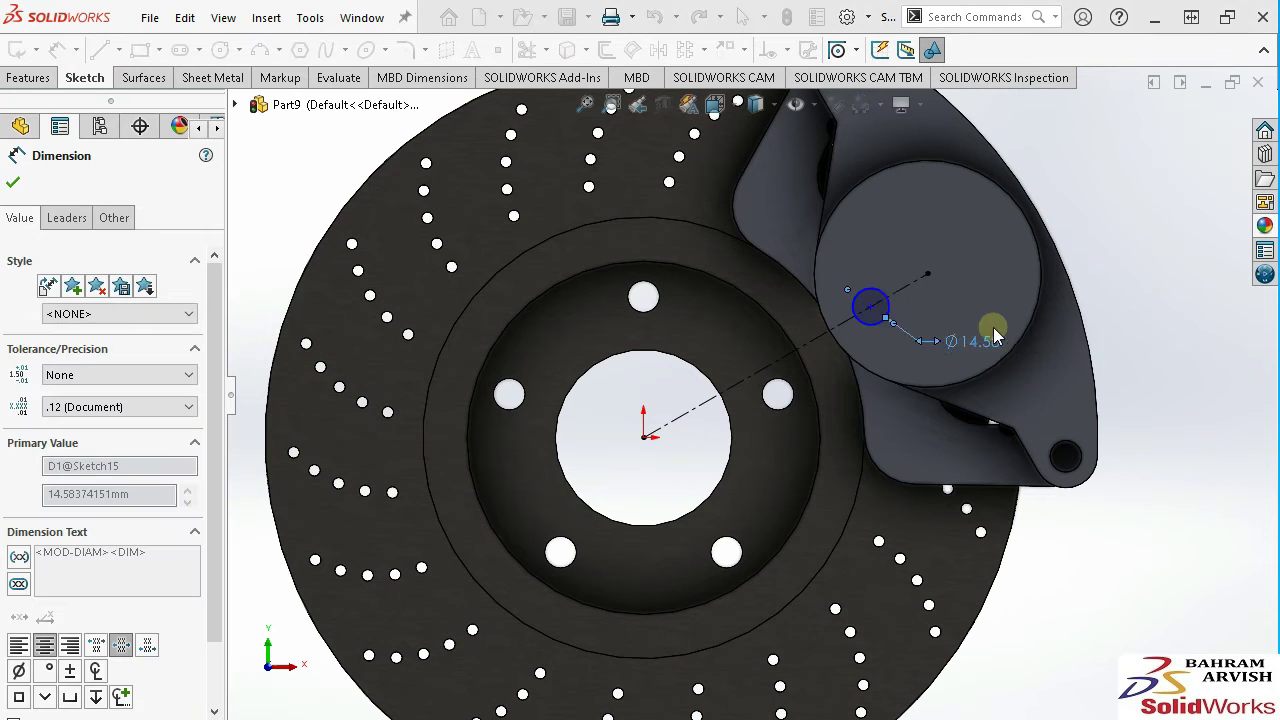
Place the small circle's centre 20 mm from the cylinder's centre.
{"action": "left_click", "coordinate": [872, 312]}
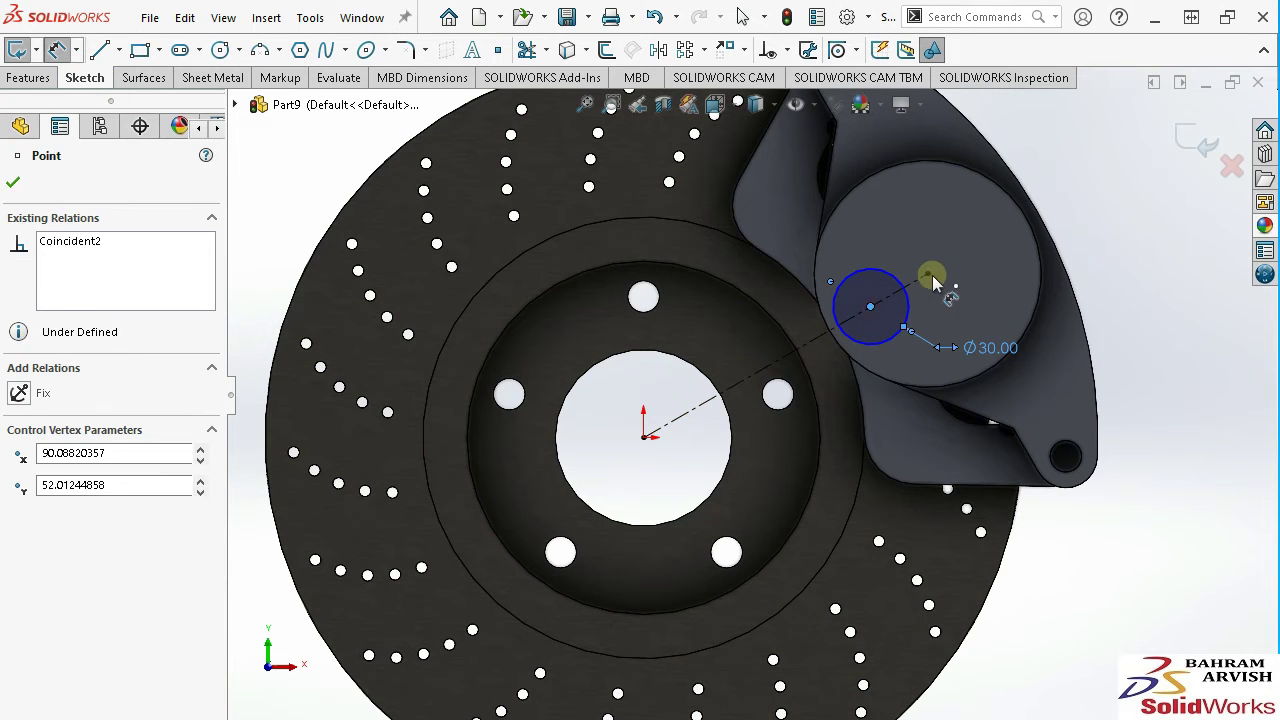
{"action": "left_click", "coordinate": [851, 234]}
{"action": "type", "text": "20"}
{"action": "key", "text": "Return"}
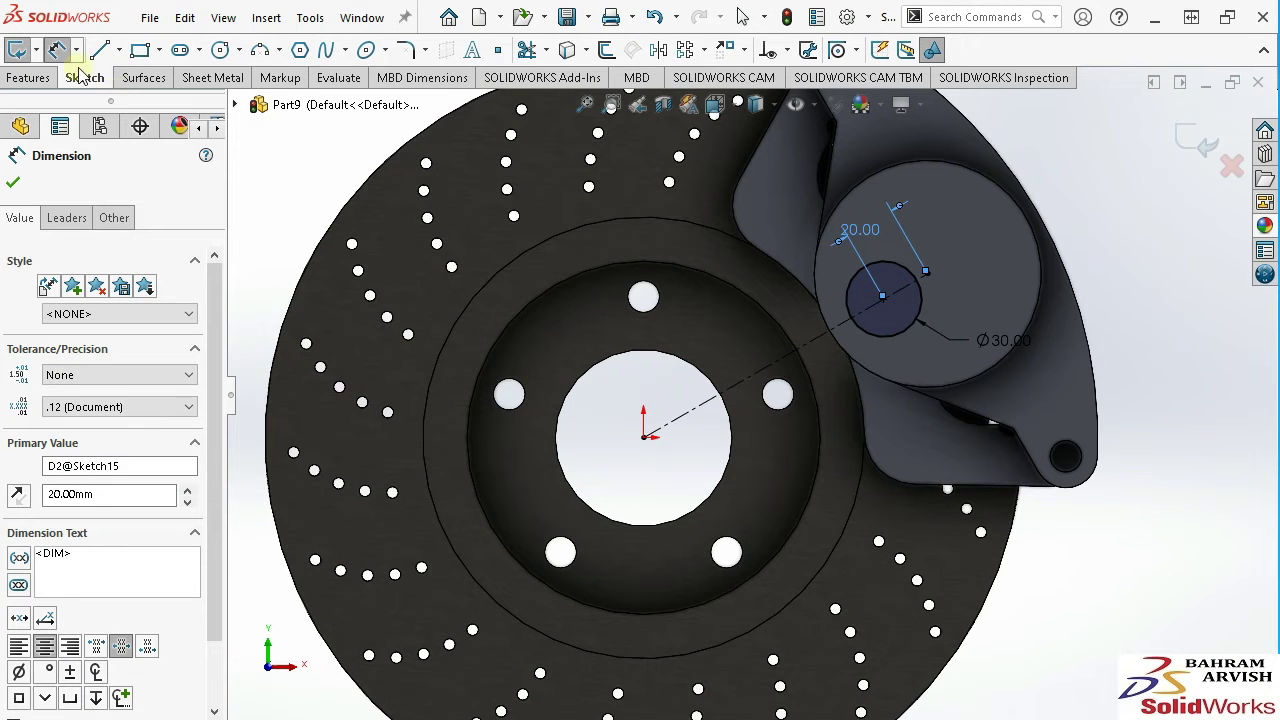
Extrude the Ø30 circle 10 mm as a boss on the cylinder.
{"action": "left_click", "coordinate": [30, 77]}
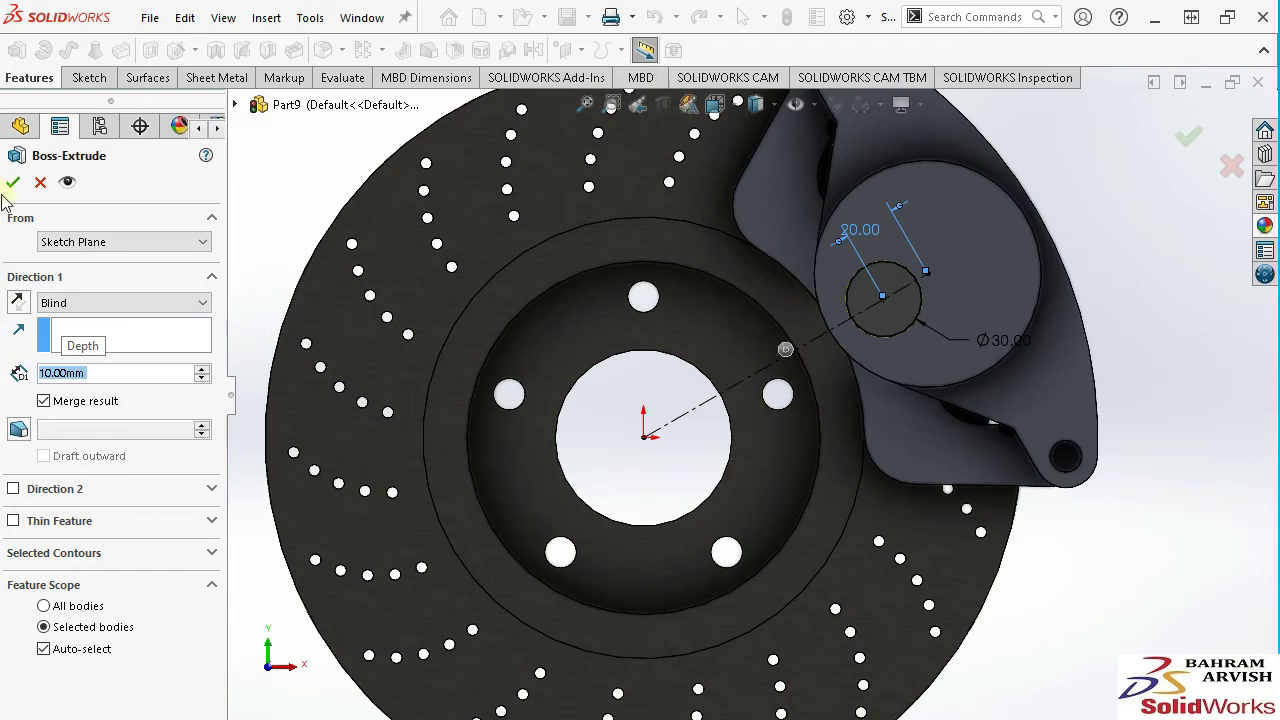
{"action": "key", "text": "Escape"}
{"action": "mouse_move", "coordinate": [672, 339]}
{"action": "middle_mouse_down"}
{"action": "mouse_move", "coordinate": [691, 309]}
{"action": "mouse_move", "coordinate": [580, 174]}
{"action": "mouse_move", "coordinate": [789, 320]}
{"action": "mouse_move", "coordinate": [703, 234]}
{"action": "mouse_move", "coordinate": [765, 249]}
{"action": "mouse_move", "coordinate": [766, 266]}
{"action": "mouse_move", "coordinate": [846, 314]}
{"action": "mouse_move", "coordinate": [866, 371]}
{"action": "middle_mouse_up"}
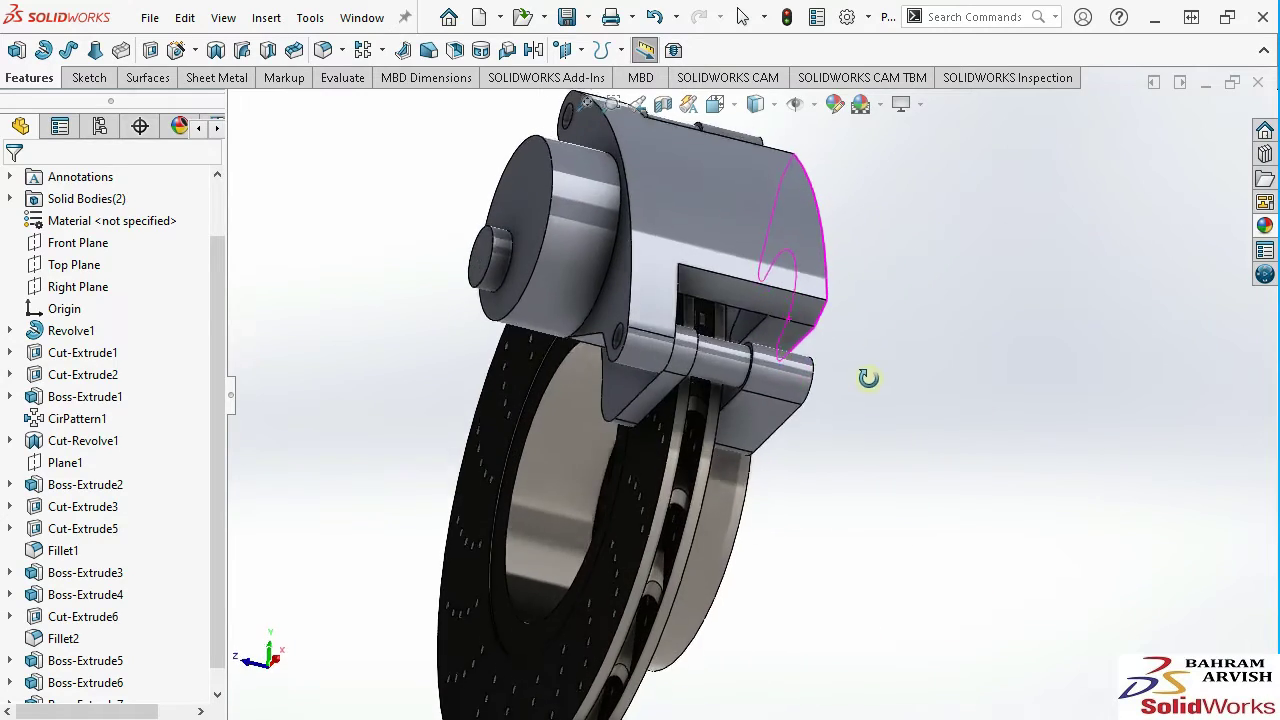
Open the sketch behind an earlier caliper boss for editing.
{"action": "scroll", "coordinate": [773, 350], "scroll_direction": "down", "scroll_amount": 3}
{"action": "scroll", "coordinate": [758, 358], "scroll_direction": "down", "scroll_amount": 2}
{"action": "mouse_move", "coordinate": [767, 448]}
{"action": "middle_mouse_down"}
{"action": "mouse_move", "coordinate": [723, 423]}
{"action": "mouse_move", "coordinate": [749, 374]}
{"action": "mouse_move", "coordinate": [757, 394]}
{"action": "mouse_move", "coordinate": [695, 536]}
{"action": "middle_mouse_up"}
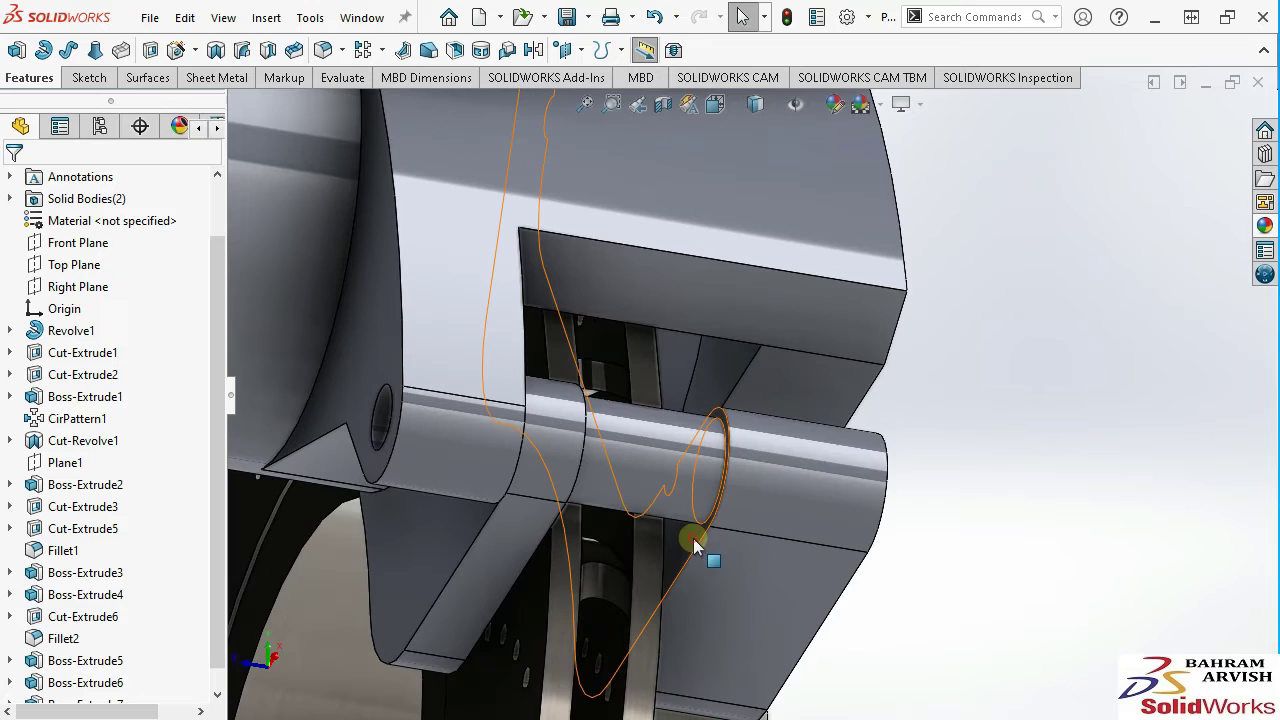
{"action": "left_click", "coordinate": [695, 541]}
{"action": "left_click", "coordinate": [791, 483]}
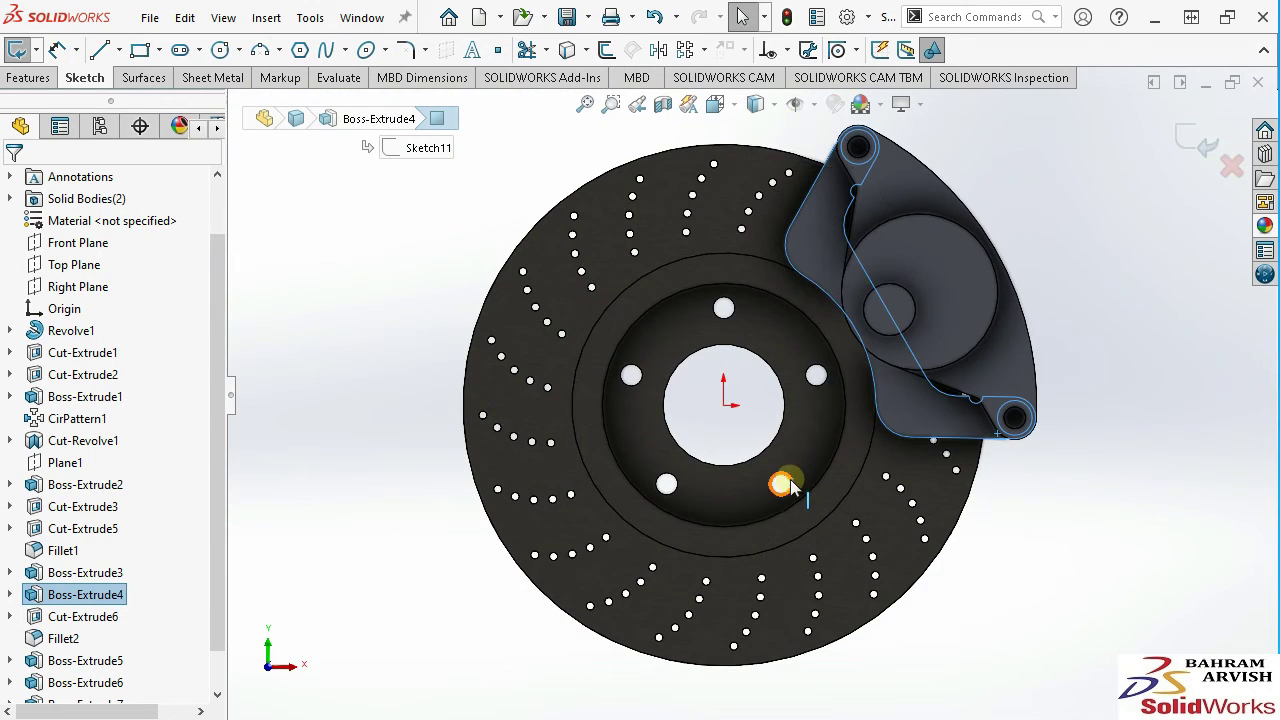
Orient the view Normal To the disc face, flipped to the caliper side, and zoom in.
{"action": "middle_click_drag", "start_coordinate": [970, 292], "coordinate": [1072, 338]}
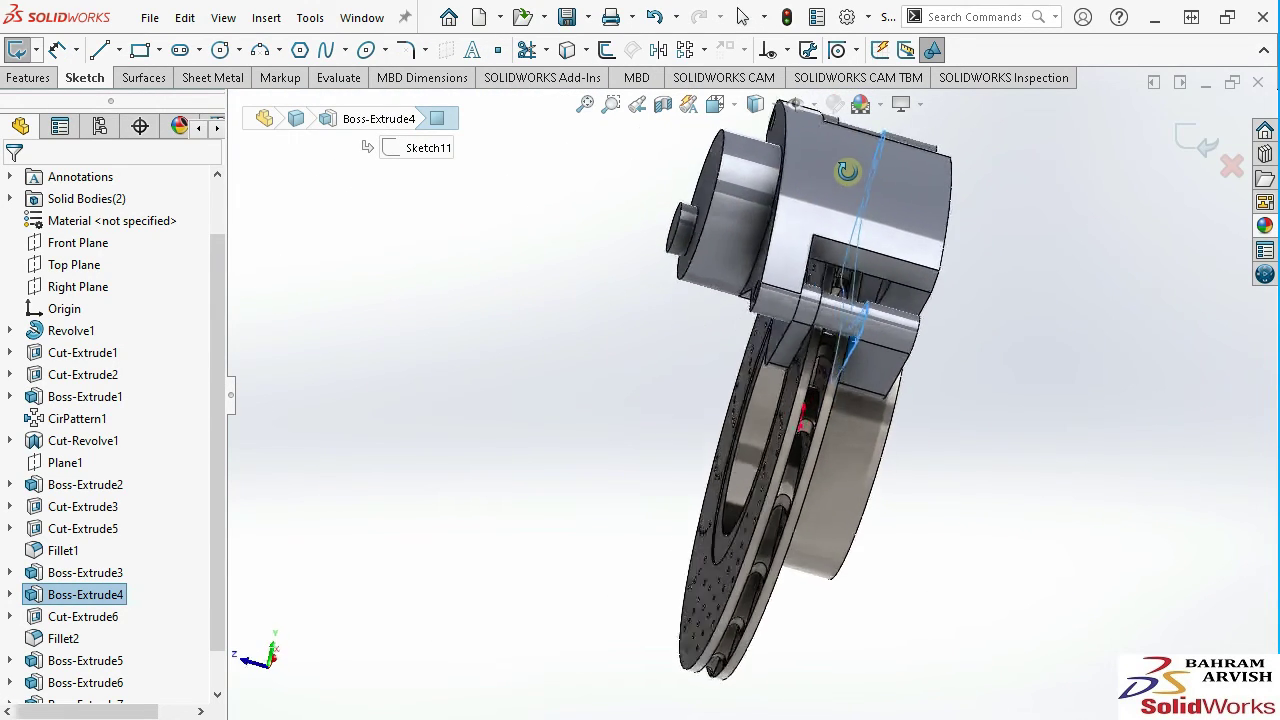
{"action": "scroll", "coordinate": [882, 321], "scroll_direction": "down", "scroll_amount": 3}
{"action": "middle_click_drag", "start_coordinate": [882, 321], "coordinate": [940, 342]}
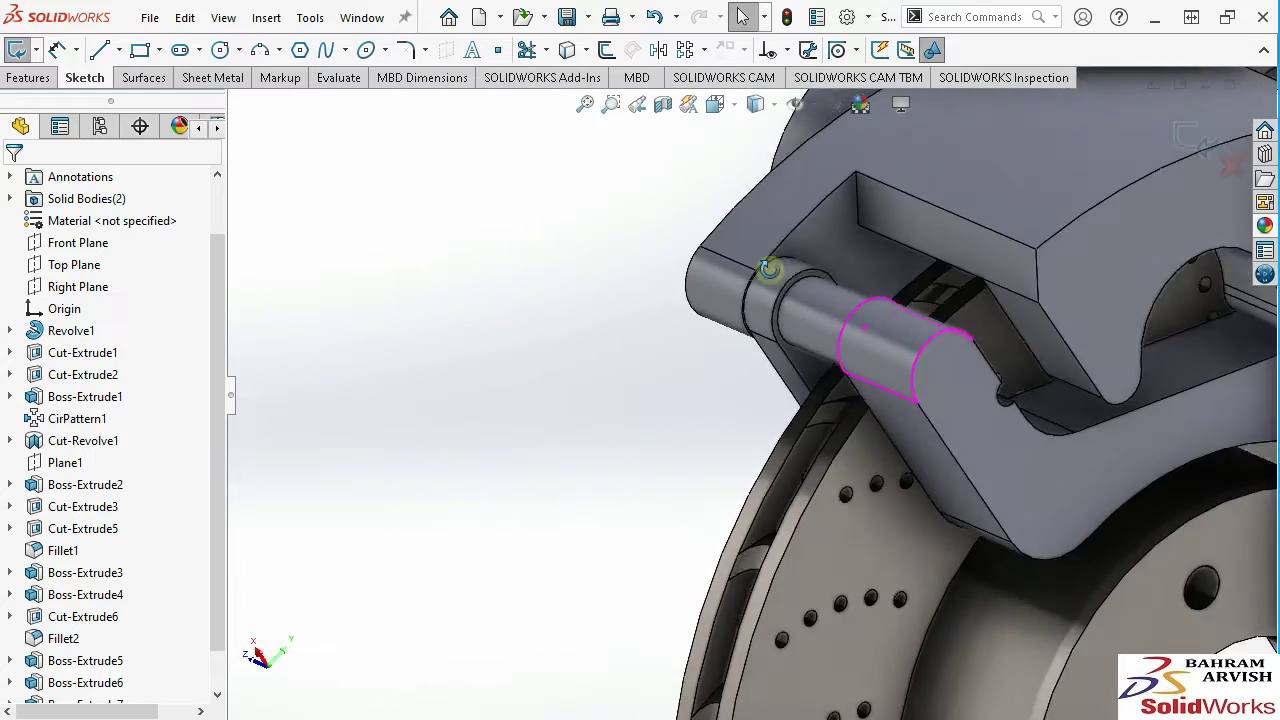
{"action": "scroll", "coordinate": [930, 338], "scroll_direction": "up", "scroll_amount": 2}
{"action": "scroll", "coordinate": [915, 345], "scroll_direction": "up", "scroll_amount": 3}
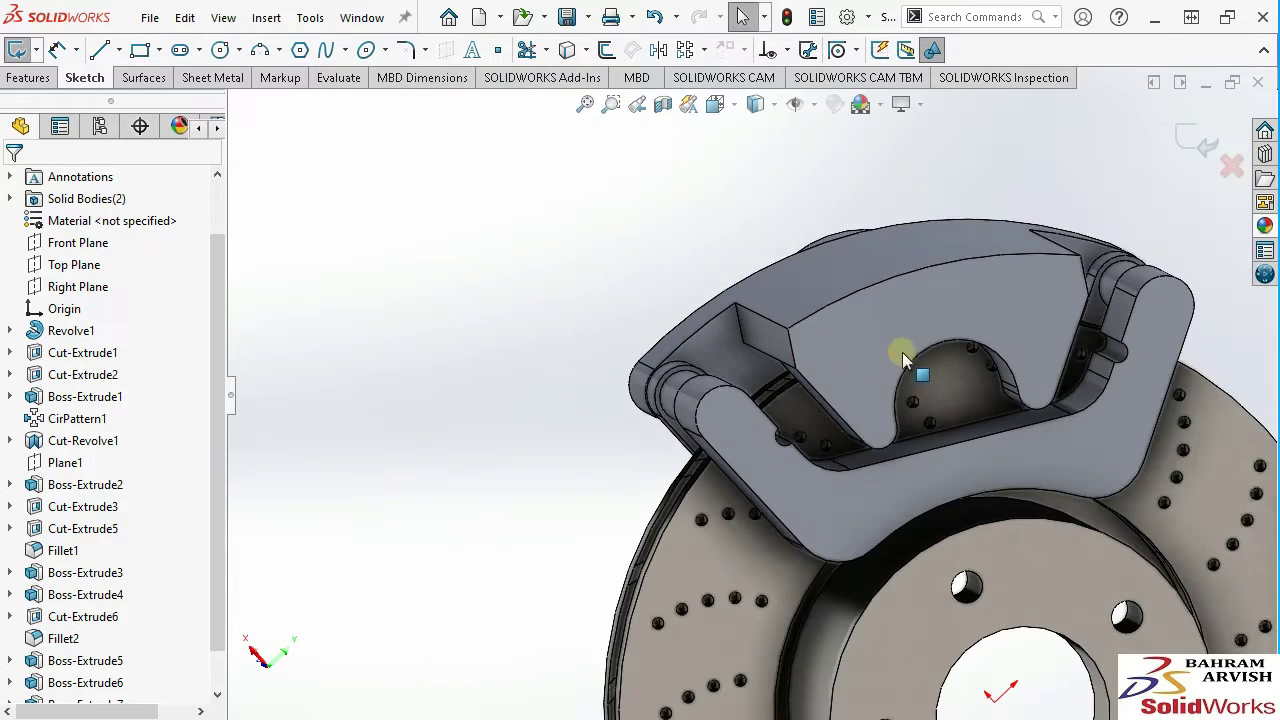
{"action": "key", "text": "space"}
{"action": "mouse_move", "coordinate": [585, 280]}
{"action": "middle_mouse_down"}
{"action": "mouse_move", "coordinate": [600, 286]}
{"action": "mouse_move", "coordinate": [620, 357]}
{"action": "middle_mouse_up"}
{"action": "key", "text": "space"}
{"action": "left_click", "coordinate": [805, 405]}
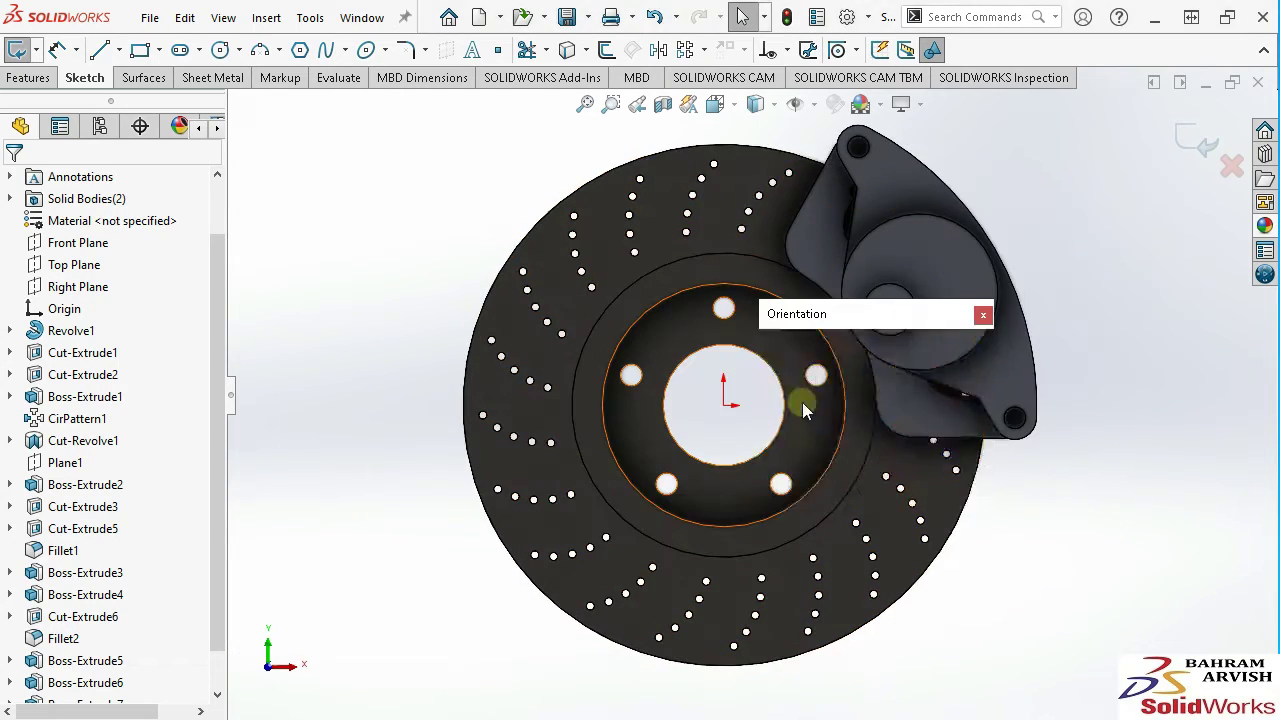
{"action": "left_click", "coordinate": [977, 431]}
{"action": "scroll", "coordinate": [560, 377], "scroll_direction": "down", "scroll_amount": 2}
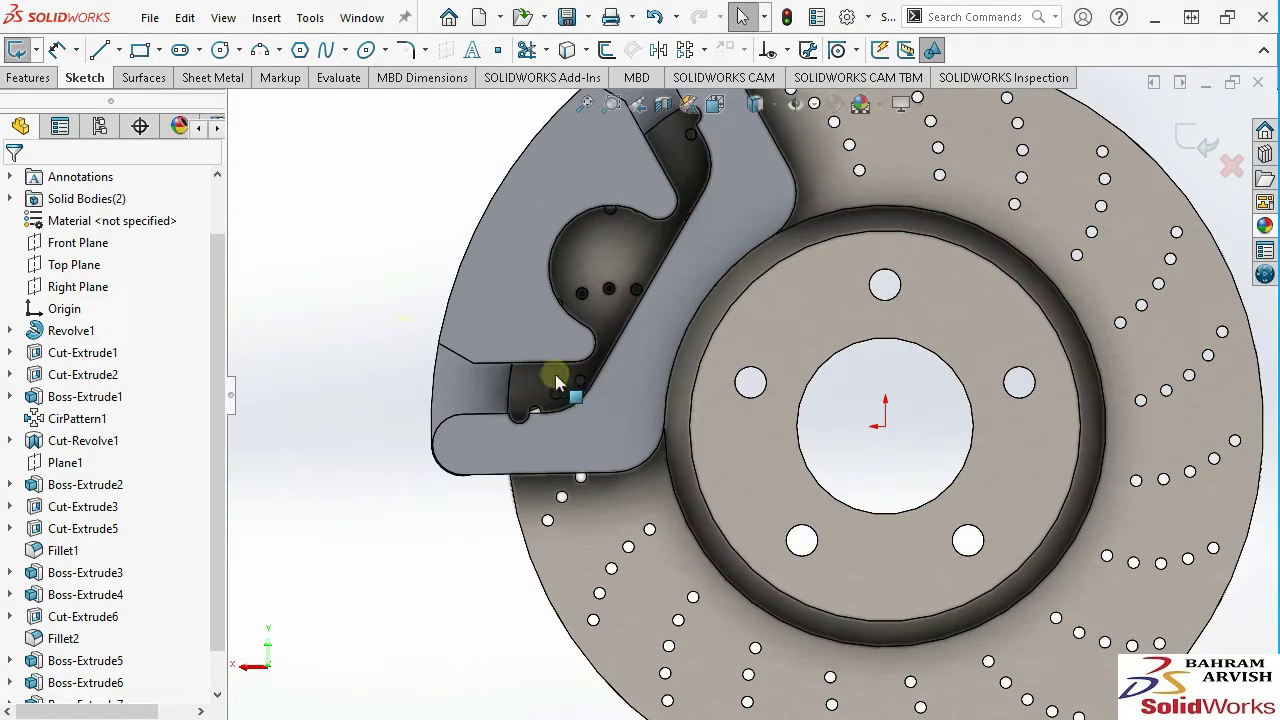
Try offsetting the straight caliper edge and arc 10 mm, then undo it.
{"action": "left_click", "coordinate": [606, 50]}
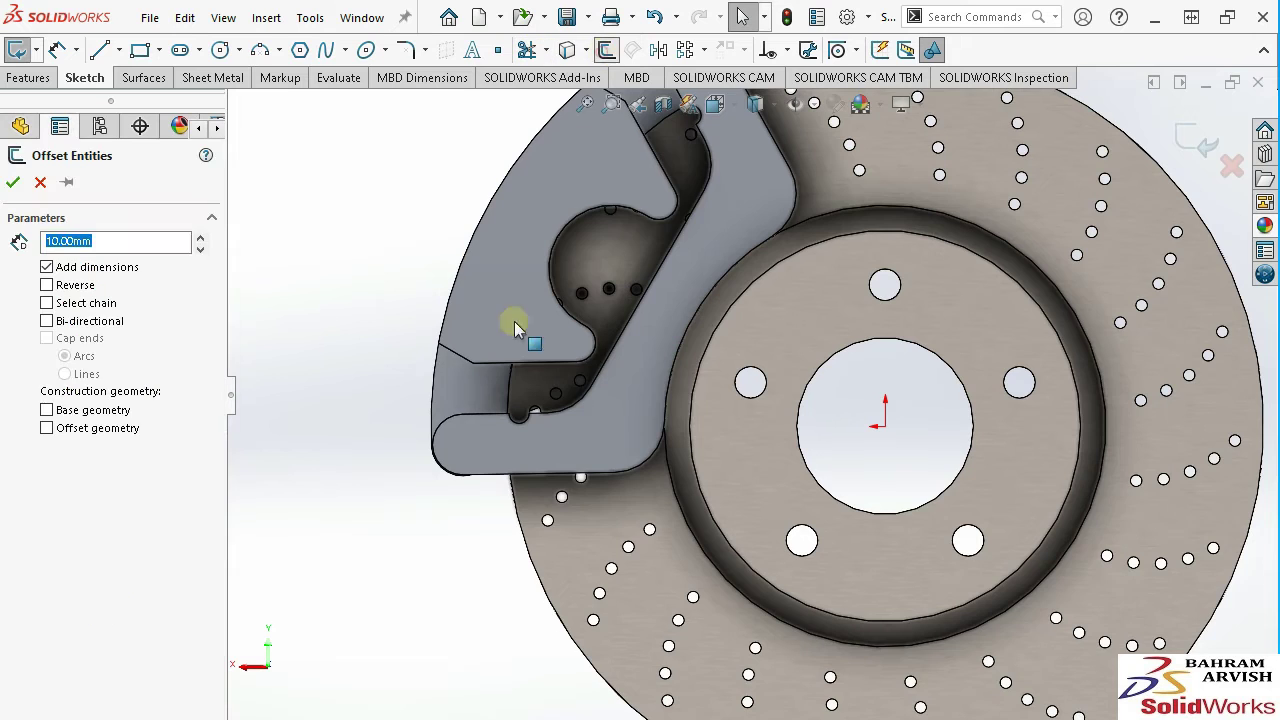
{"action": "scroll", "coordinate": [533, 420], "scroll_direction": "down", "scroll_amount": 3}
{"action": "left_click", "coordinate": [534, 475]}
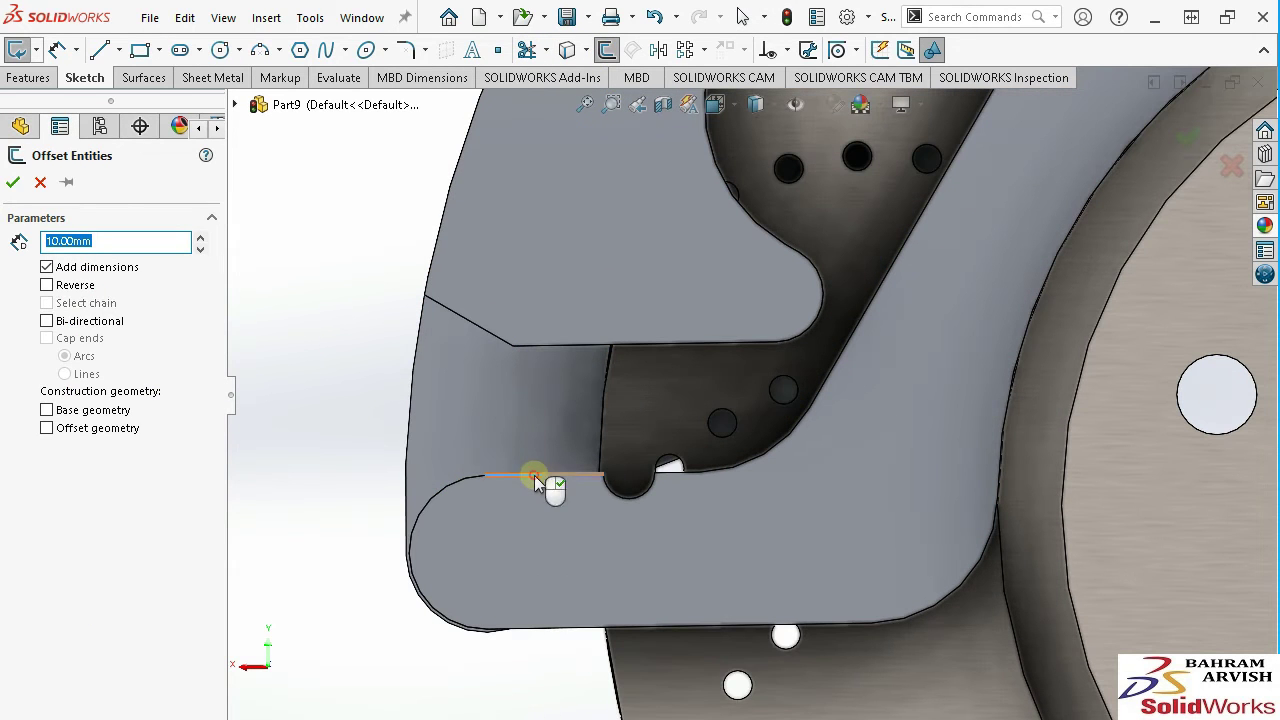
{"action": "left_click", "coordinate": [621, 508]}
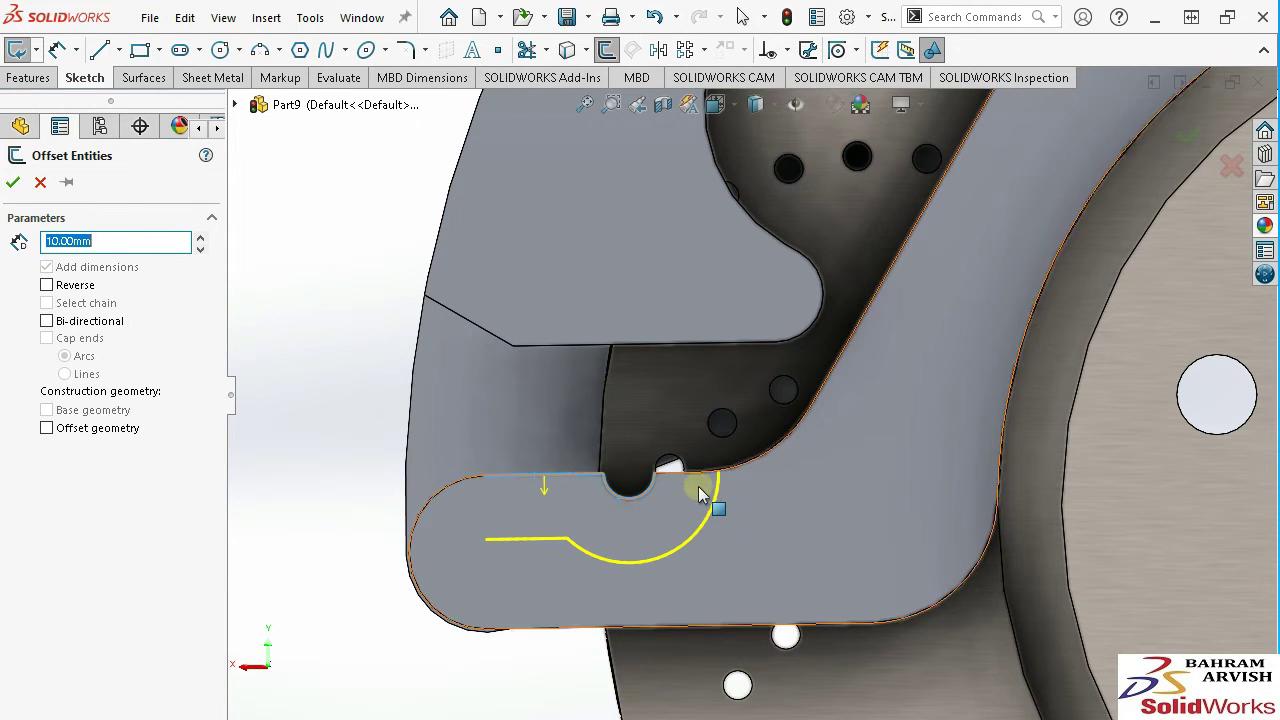
{"action": "left_click", "coordinate": [700, 477]}
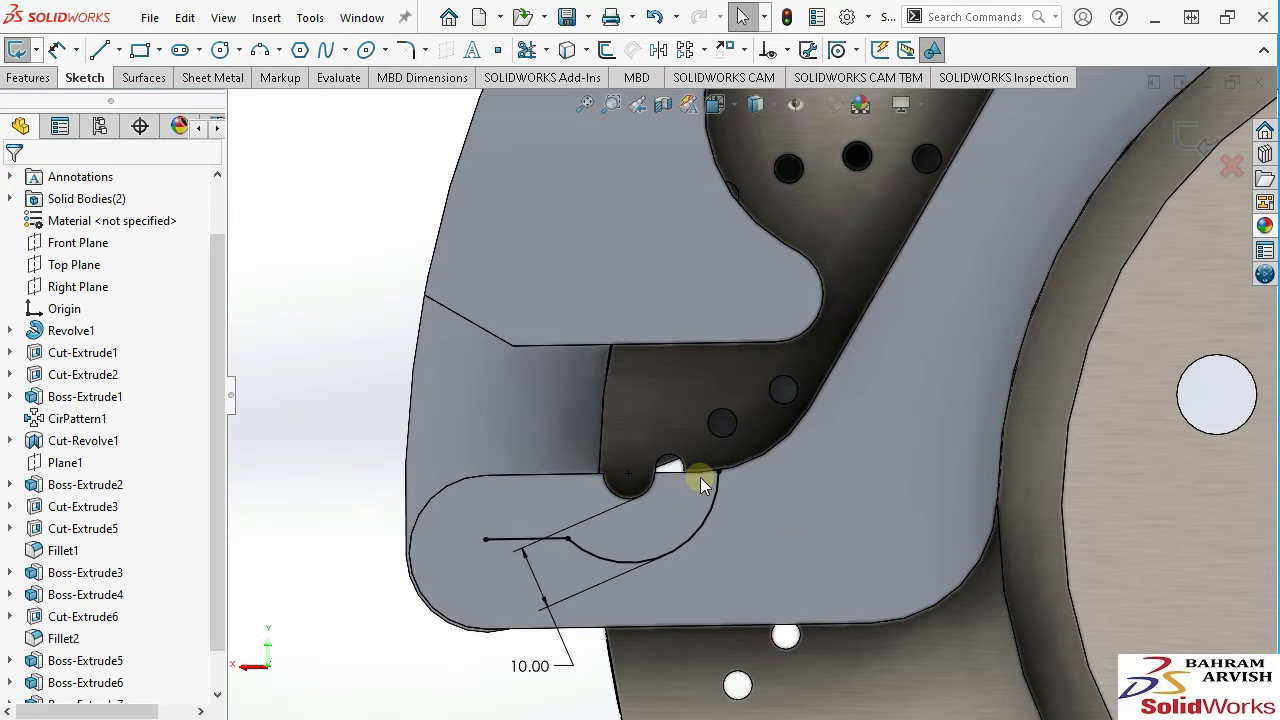
{"action": "key", "text": "ctrl+z"}
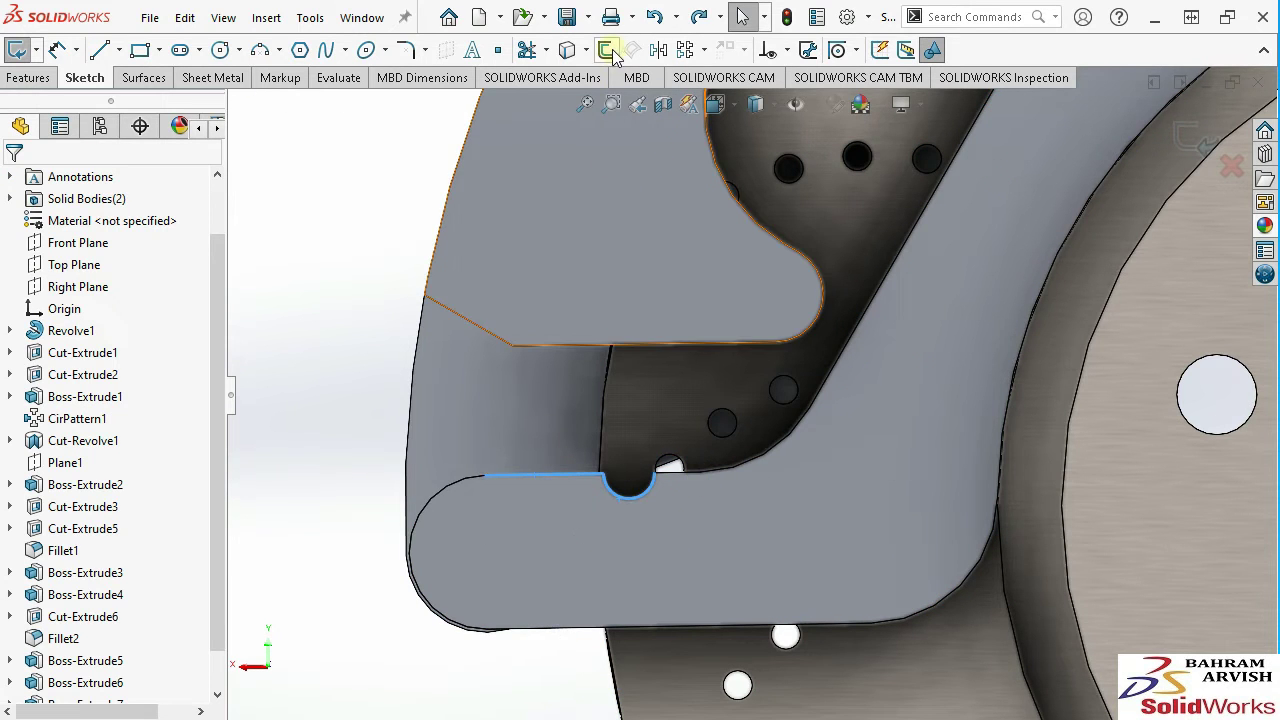
Chain the slot edges bottom to top and offset them 1.00 mm, reversed.
{"action": "left_click", "coordinate": [735, 477]}
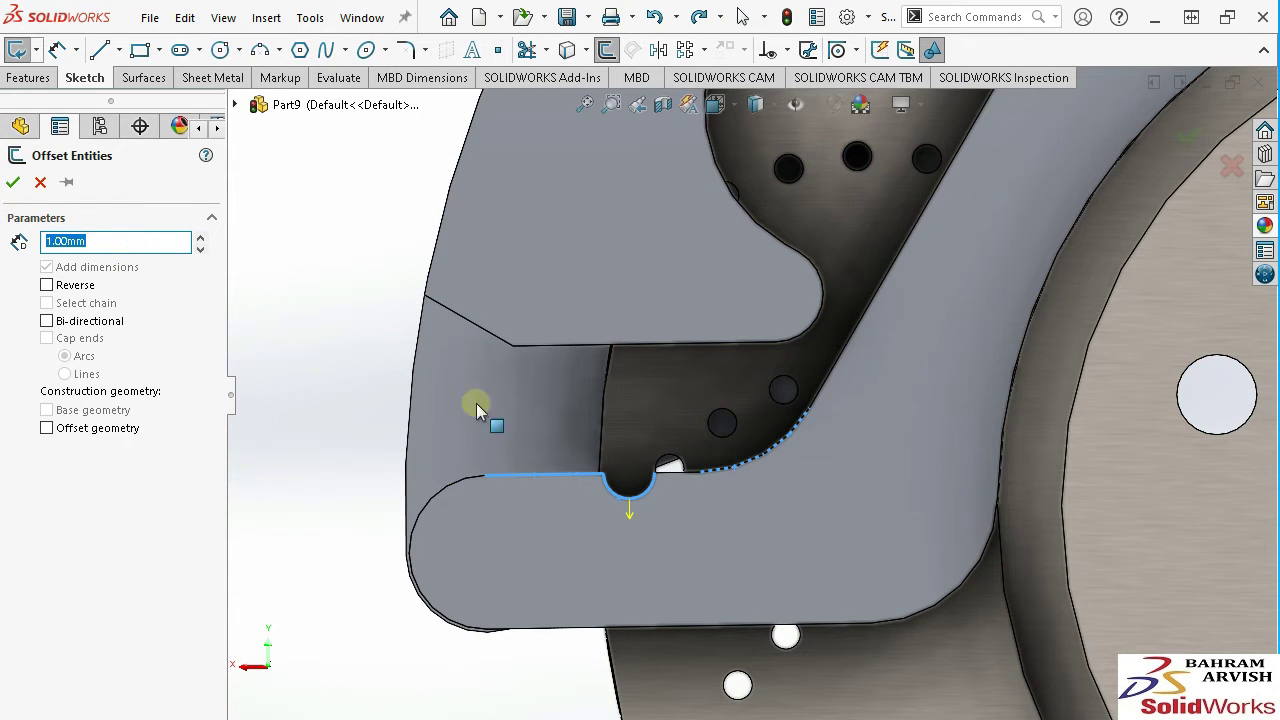
{"action": "type", "text": "1"}
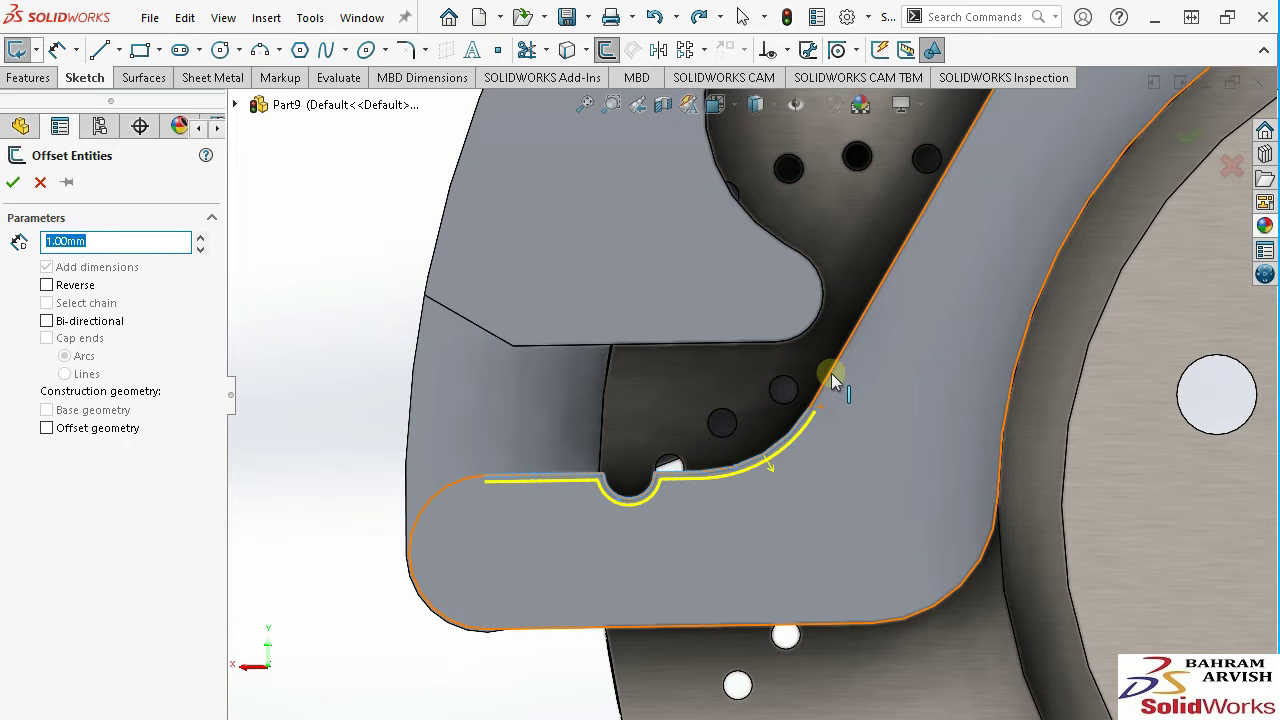
{"action": "left_click", "coordinate": [828, 388]}
{"action": "scroll", "coordinate": [827, 367], "scroll_direction": "up", "scroll_amount": 5}
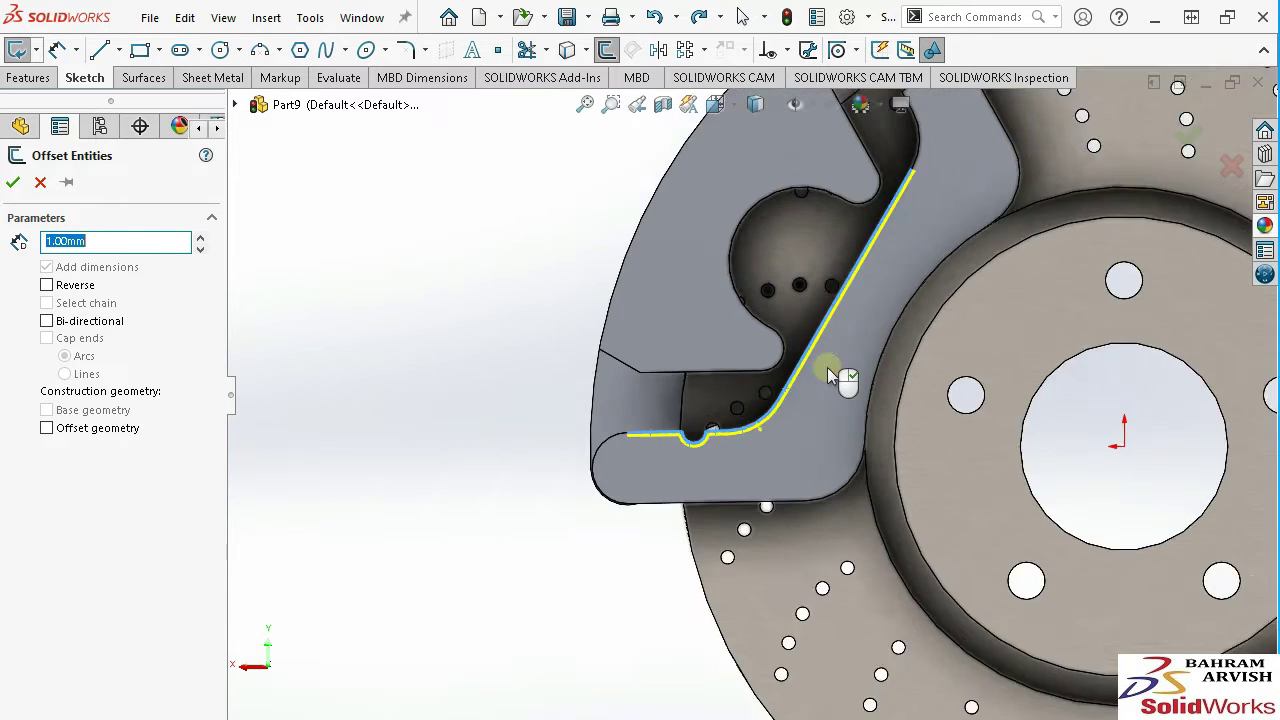
{"action": "scroll", "coordinate": [850, 220], "scroll_direction": "down", "scroll_amount": 3}
{"action": "scroll", "coordinate": [905, 253], "scroll_direction": "down", "scroll_amount": 3}
{"action": "left_click", "coordinate": [881, 254]}
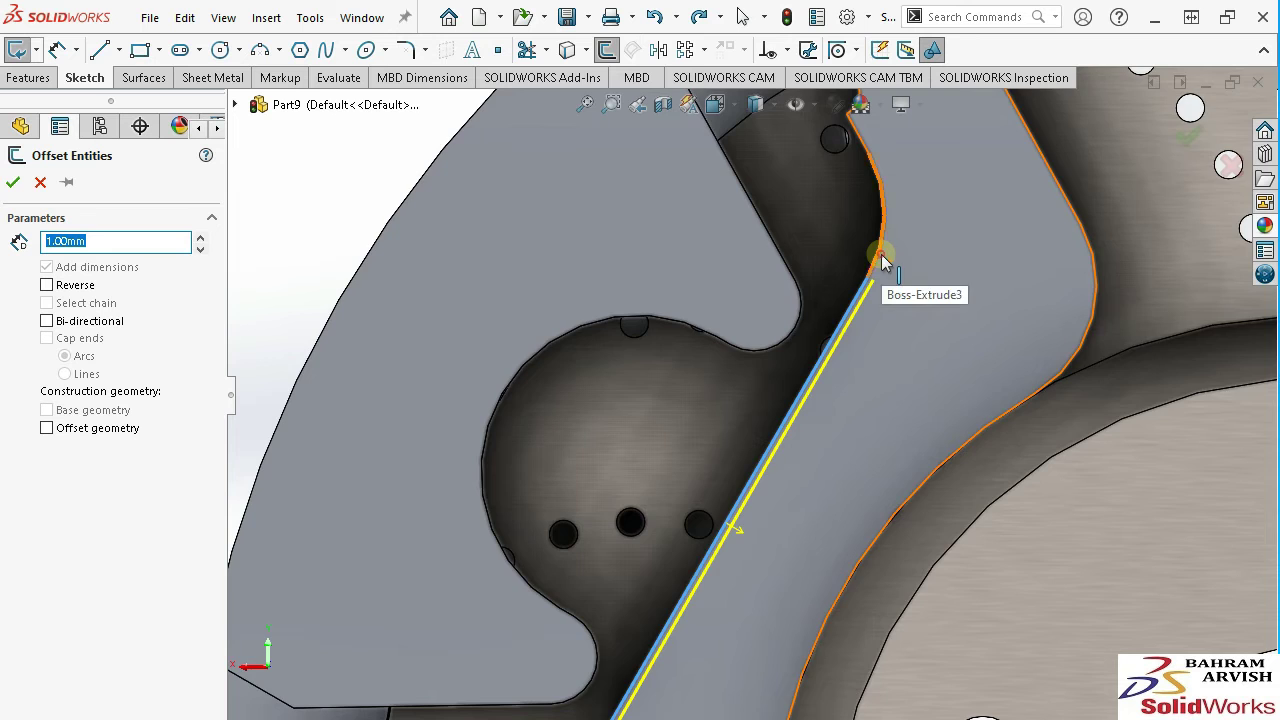
{"action": "scroll", "coordinate": [860, 230], "scroll_direction": "up", "scroll_amount": 5}
{"action": "scroll", "coordinate": [766, 366], "scroll_direction": "down", "scroll_amount": 4}
{"action": "scroll", "coordinate": [745, 397], "scroll_direction": "down", "scroll_amount": 1}
{"action": "left_click", "coordinate": [743, 407]}
{"action": "left_click", "coordinate": [745, 374]}
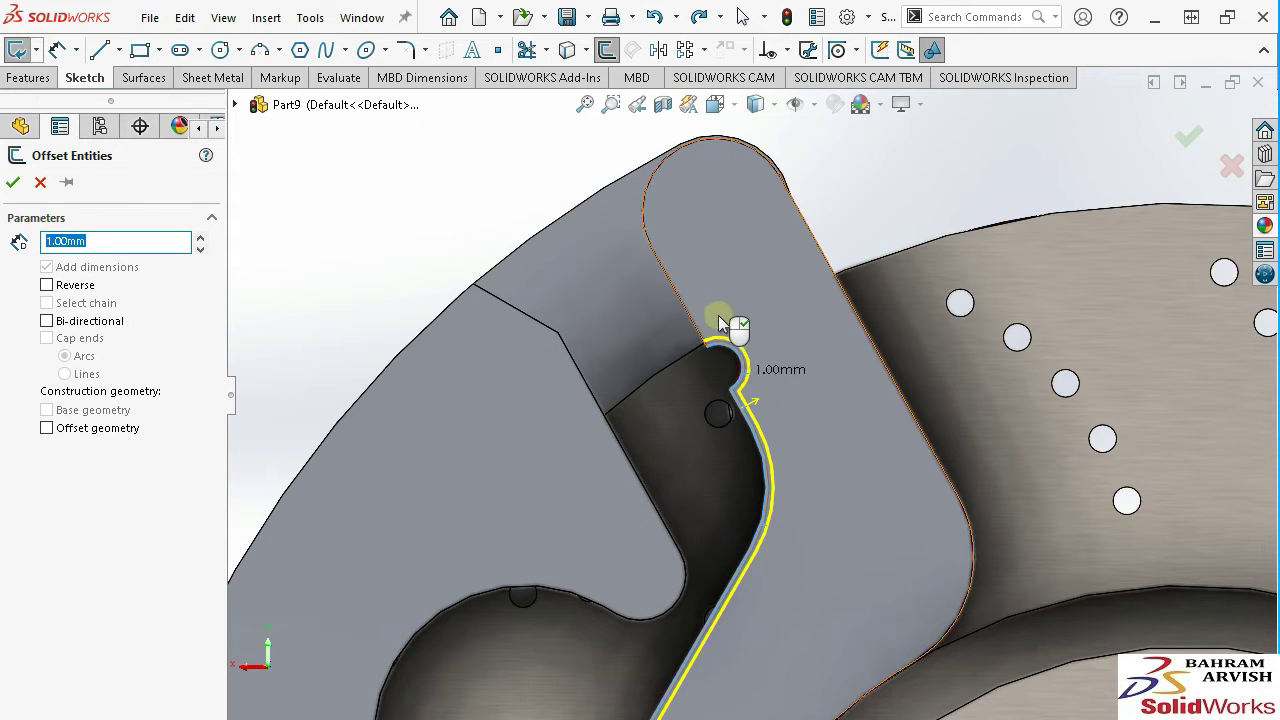
{"action": "left_click", "coordinate": [690, 318]}
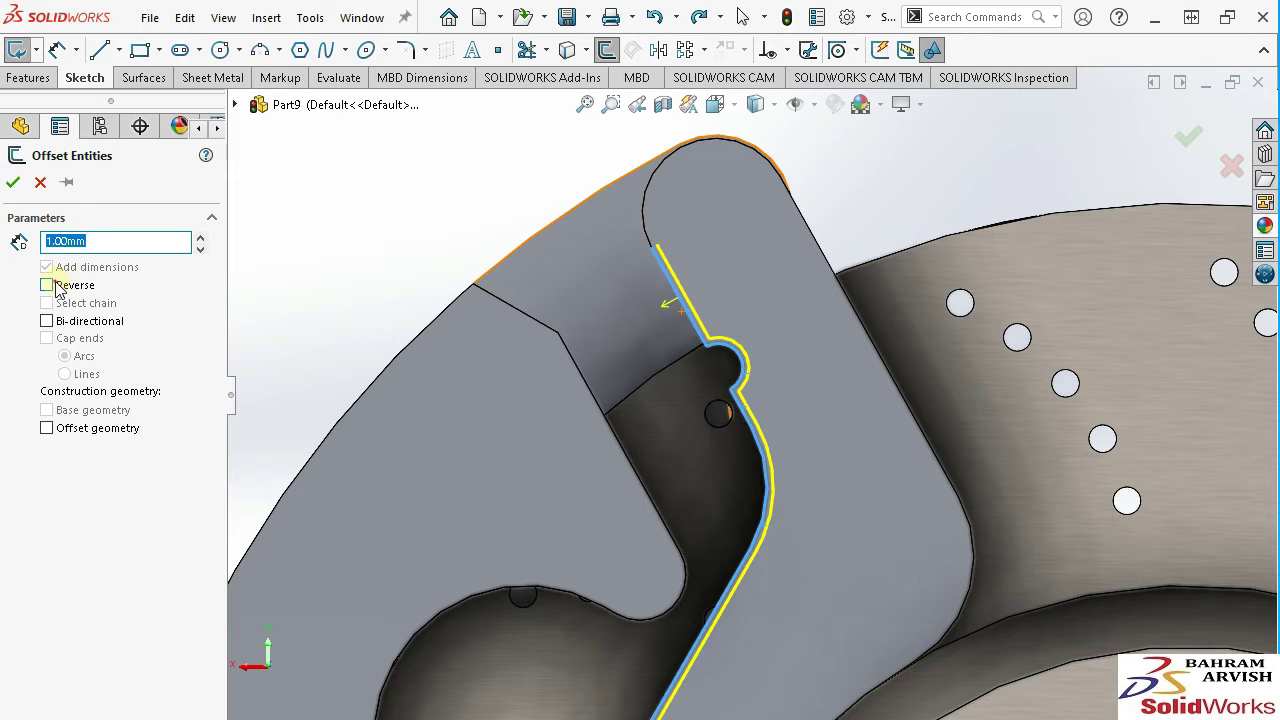
{"action": "left_click", "coordinate": [57, 288]}
{"action": "left_click", "coordinate": [11, 181]}
{"action": "scroll", "coordinate": [655, 514], "scroll_direction": "up", "scroll_amount": 5}
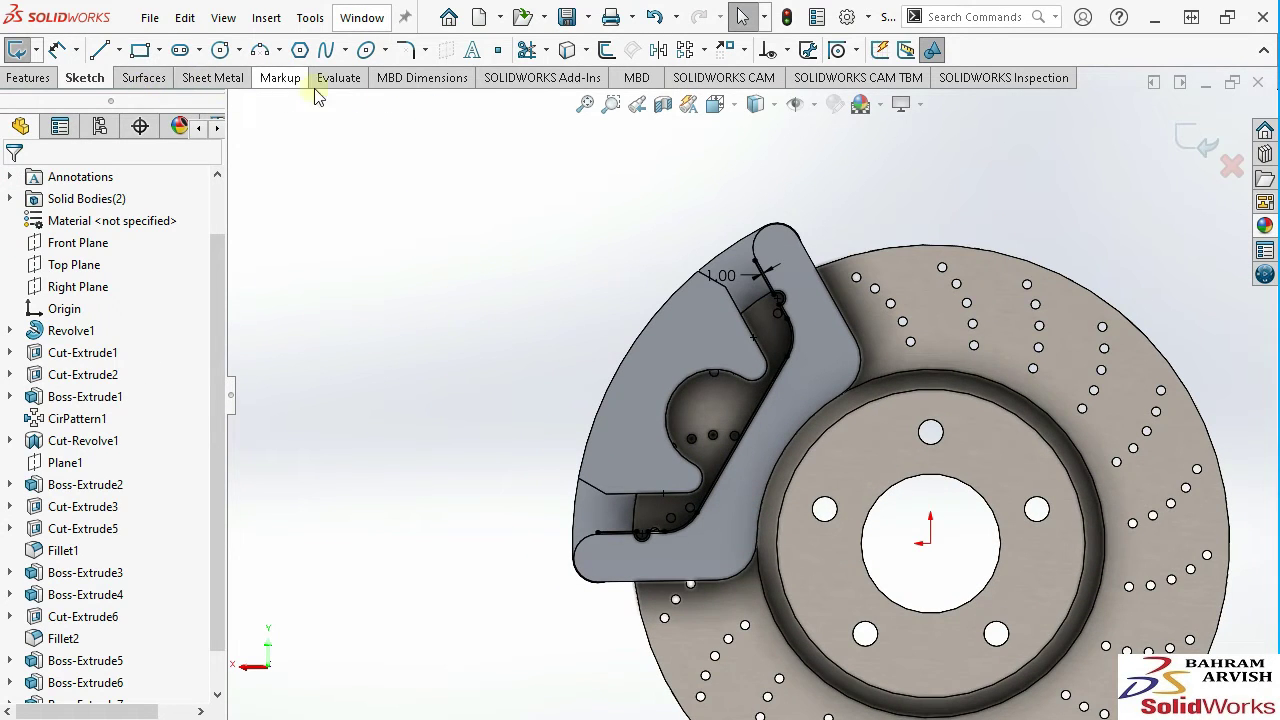
Offset the disc's outer rim edge 10 mm into the sketch.
{"action": "left_click", "coordinate": [606, 49]}
{"action": "scroll", "coordinate": [765, 324], "scroll_direction": "down", "scroll_amount": 3}
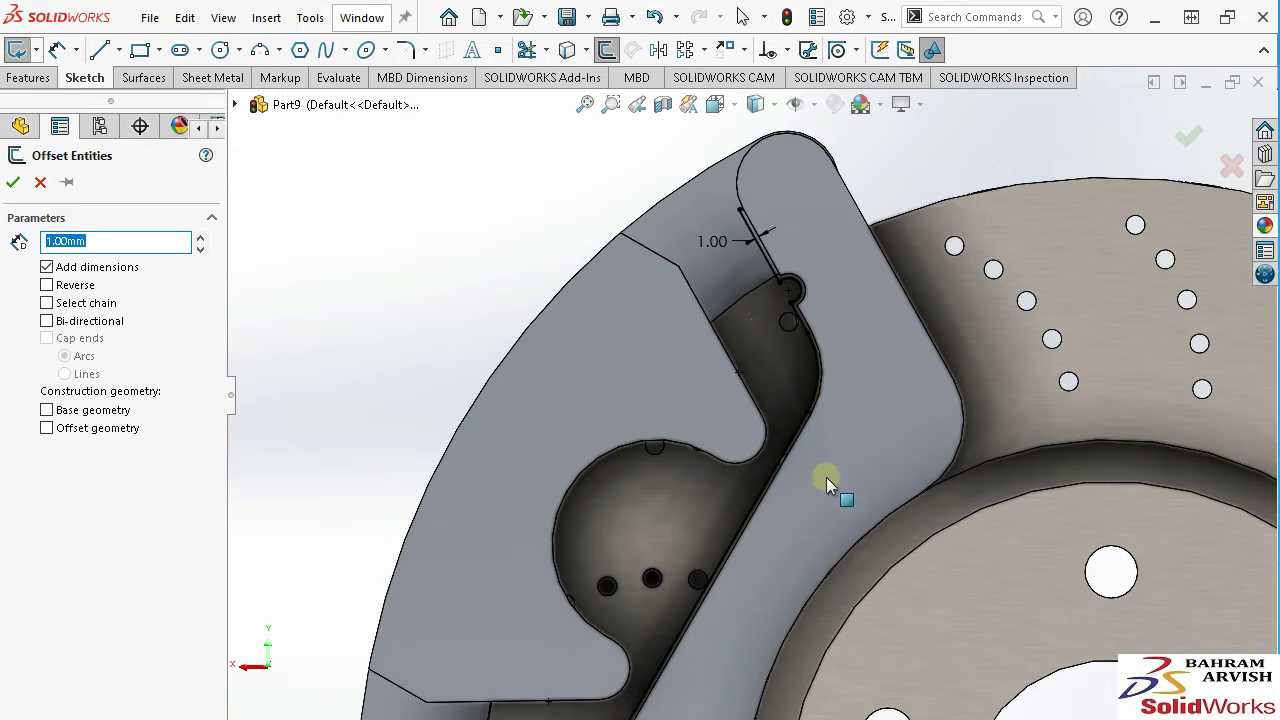
{"action": "left_click", "coordinate": [737, 294]}
{"action": "middle_click_drag", "start_coordinate": [737, 294], "coordinate": [707, 326]}
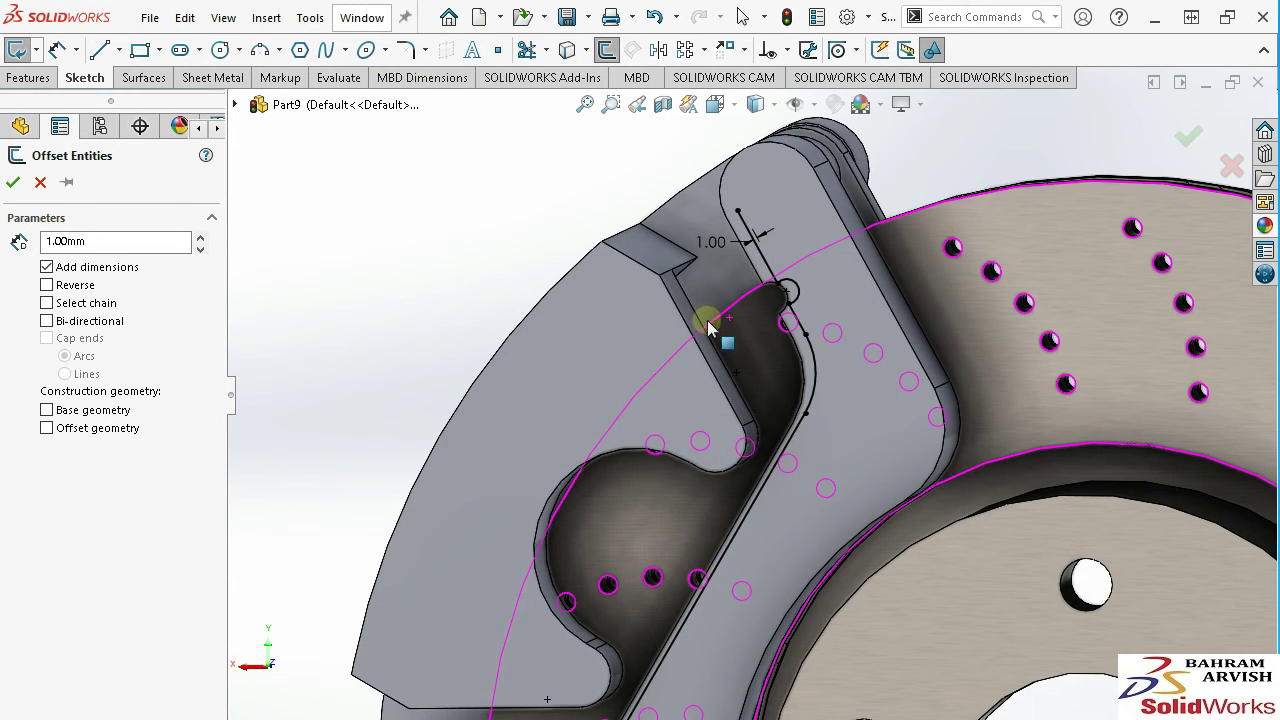
{"action": "left_click", "coordinate": [731, 309]}
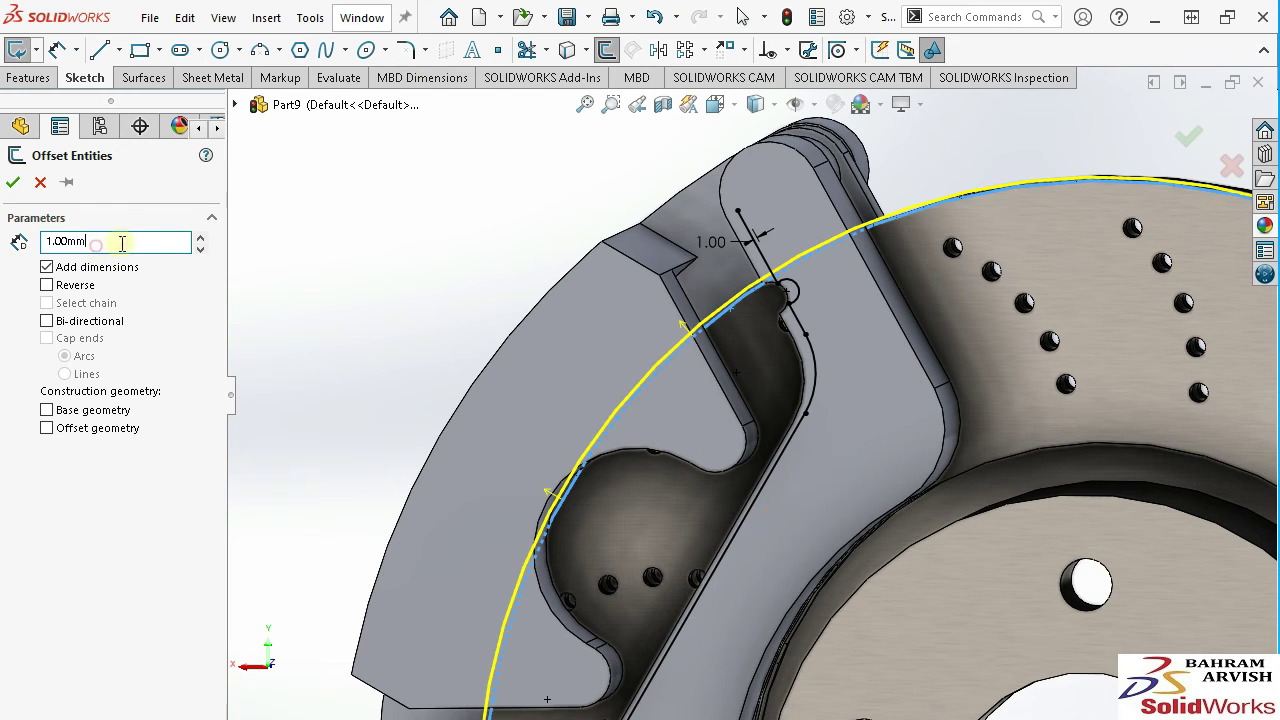
{"action": "type", "text": "10"}
{"action": "key", "text": "Return"}
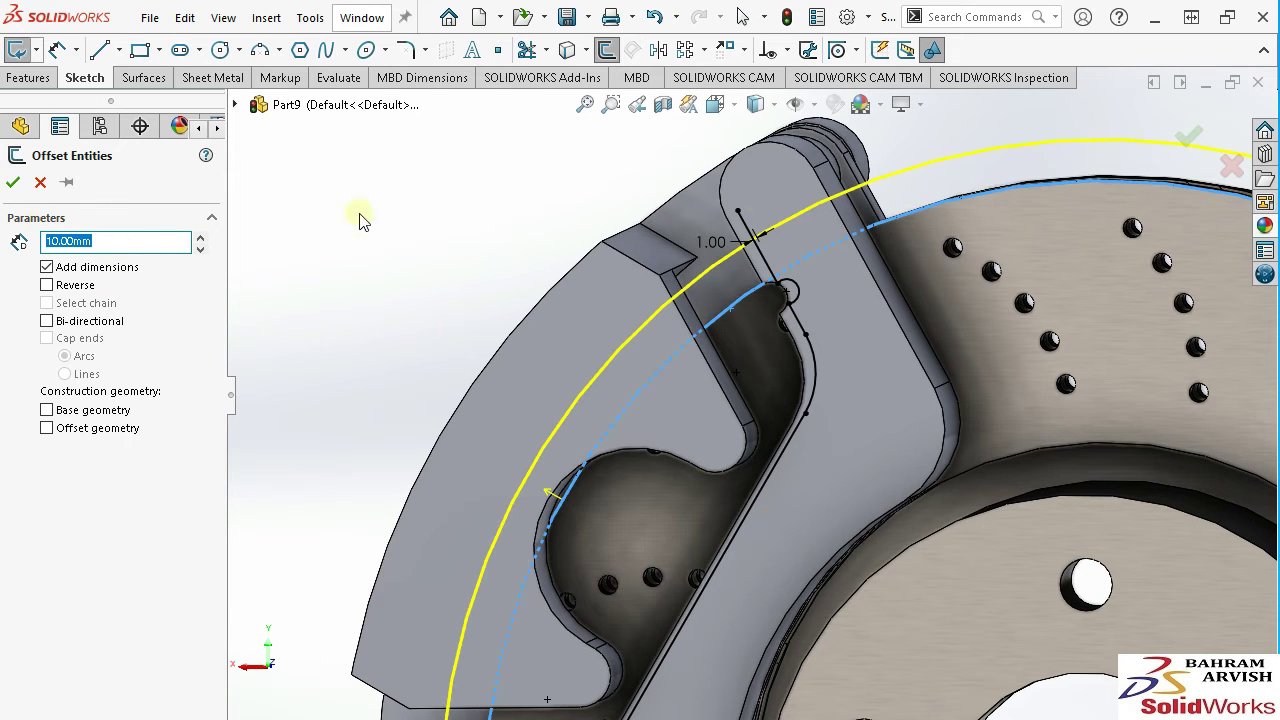
{"action": "left_click", "coordinate": [1192, 140]}
Start Trim, then begin an Extruded Boss from the bracket sketch.
{"action": "left_click", "coordinate": [527, 50]}
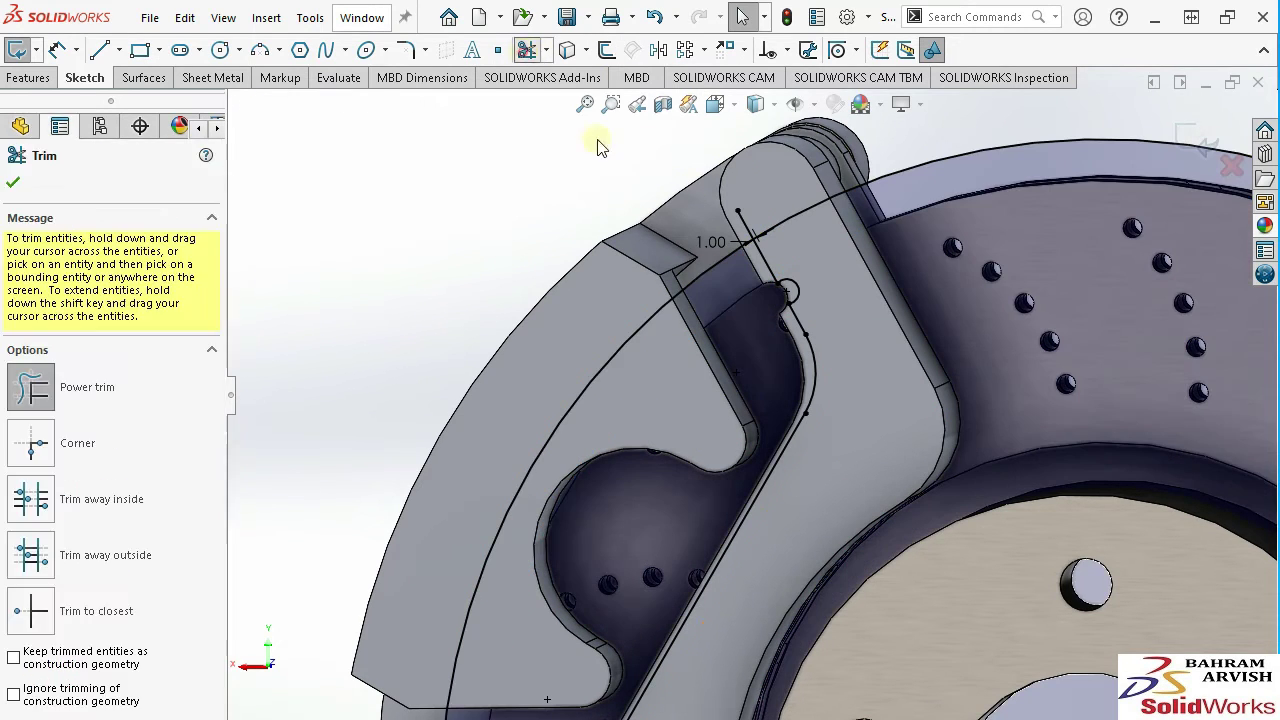
{"action": "scroll", "coordinate": [660, 560], "scroll_direction": "up", "scroll_amount": 5}
{"action": "scroll", "coordinate": [660, 560], "scroll_direction": "down", "scroll_amount": 5}
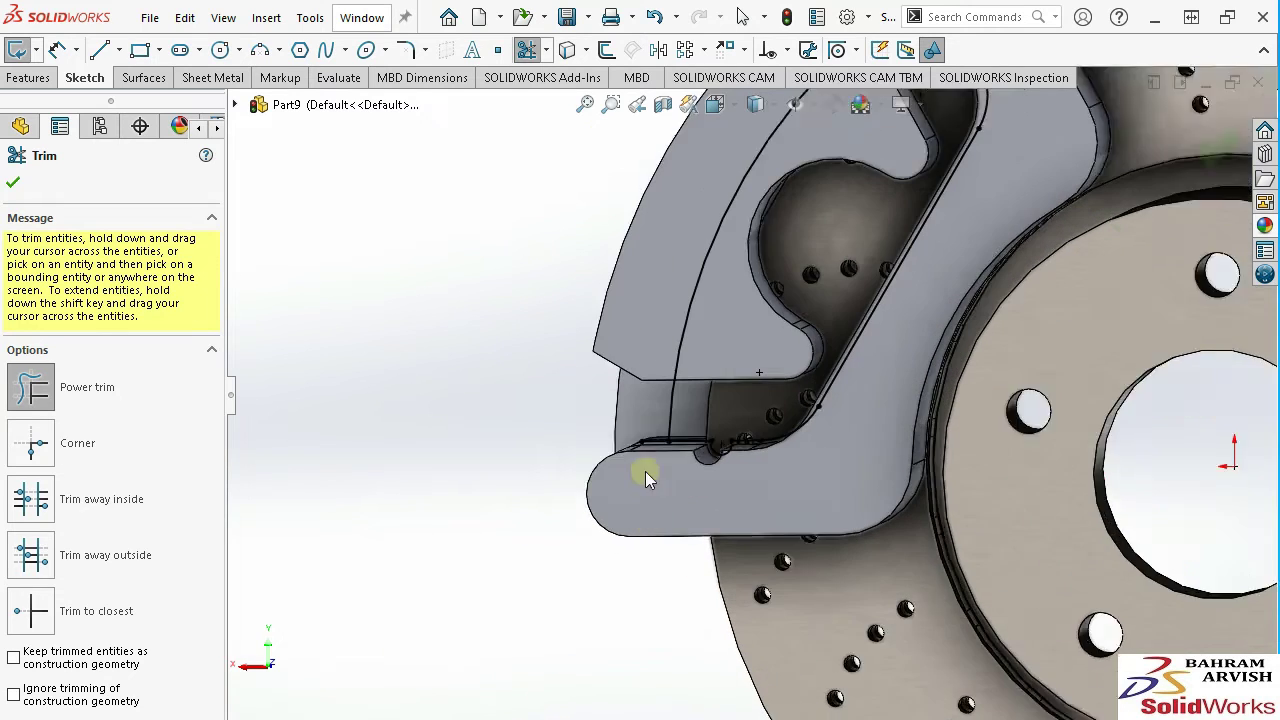
{"action": "scroll", "coordinate": [693, 451], "scroll_direction": "up", "scroll_amount": 3}
{"action": "middle_click_drag", "start_coordinate": [909, 307], "coordinate": [680, 283]}
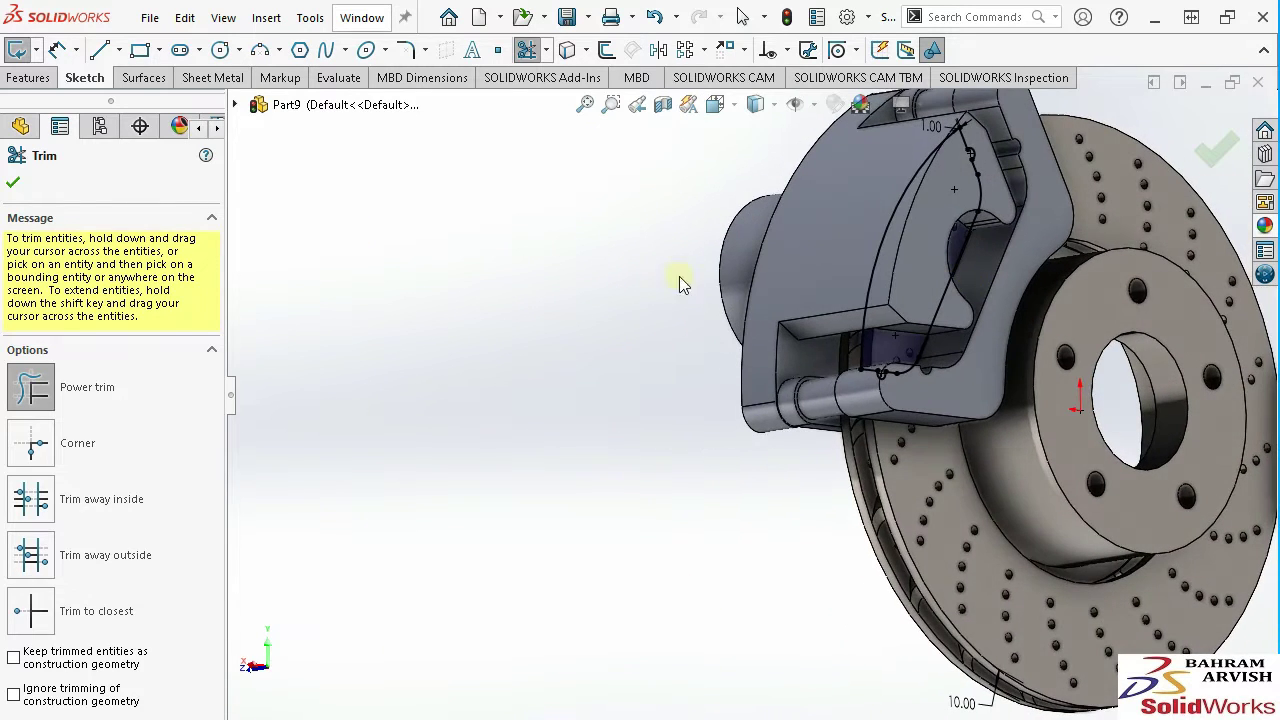
{"action": "left_click", "coordinate": [28, 78]}
{"action": "left_click", "coordinate": [18, 52]}
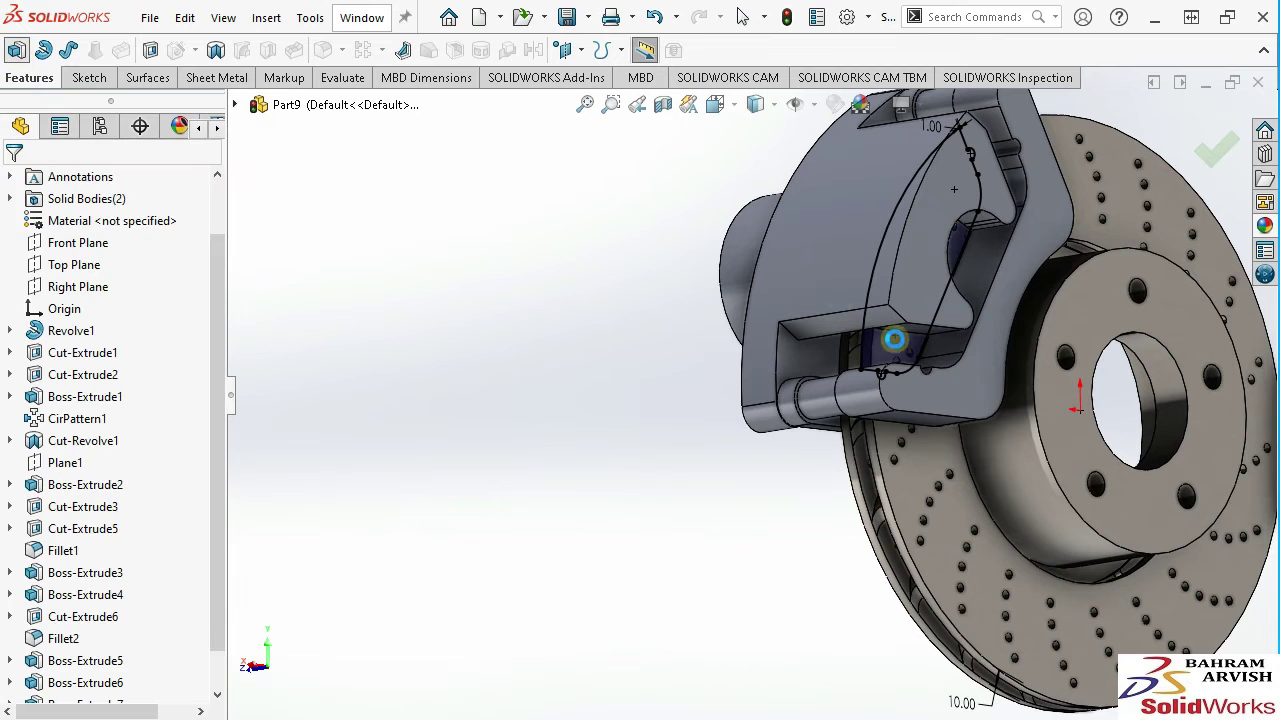
Set the extrusion to Up To Surface, ending on the pin's cylinder face.
{"action": "middle_click_drag", "start_coordinate": [927, 371], "coordinate": [1050, 237]}
{"action": "scroll", "coordinate": [1050, 237], "scroll_direction": "up", "scroll_amount": 3}
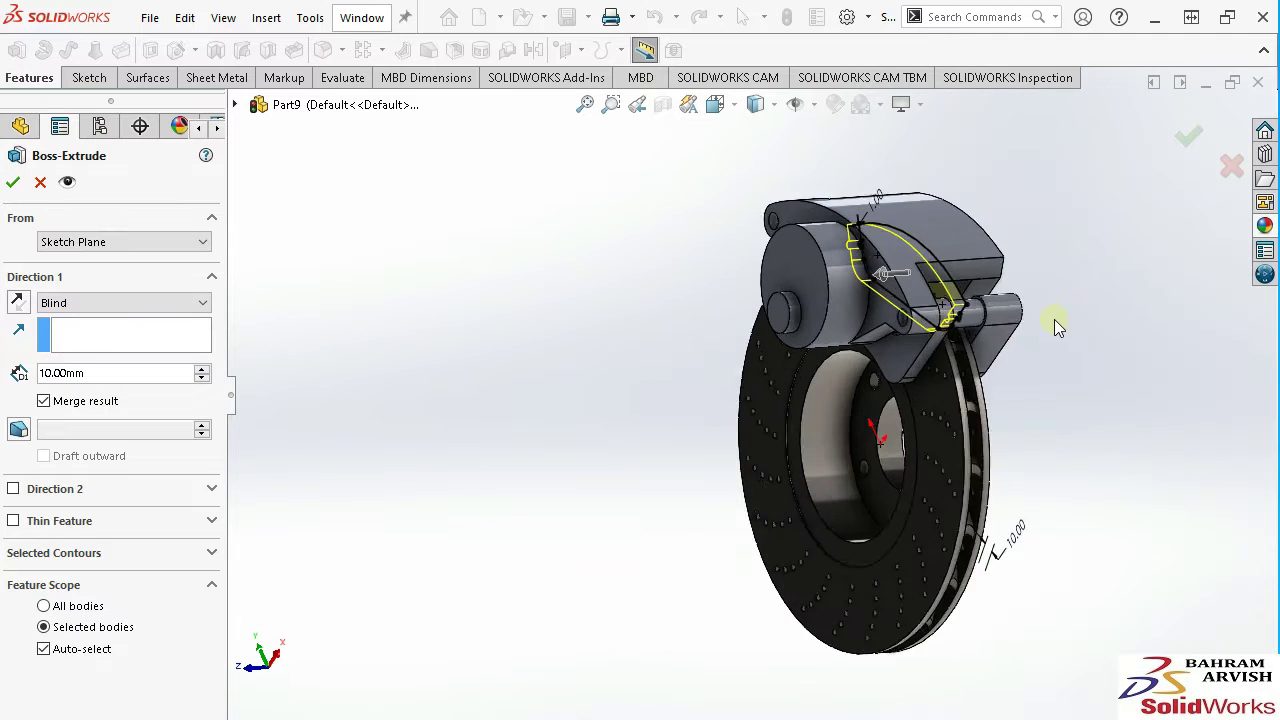
{"action": "scroll", "coordinate": [1054, 319], "scroll_direction": "down", "scroll_amount": 5}
{"action": "left_click", "coordinate": [120, 302]}
{"action": "left_click", "coordinate": [70, 360]}
{"action": "scroll", "coordinate": [847, 401], "scroll_direction": "down", "scroll_amount": 2}
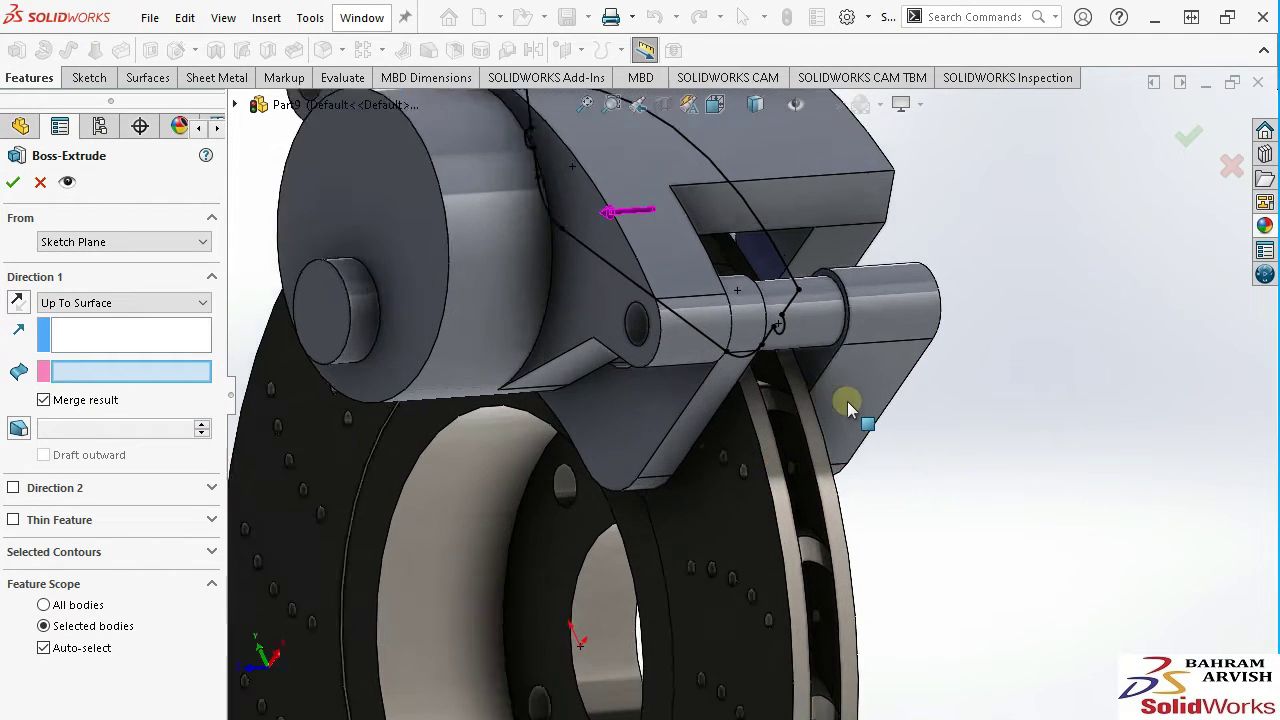
{"action": "scroll", "coordinate": [847, 401], "scroll_direction": "down", "scroll_amount": 2}
{"action": "left_click", "coordinate": [805, 340]}
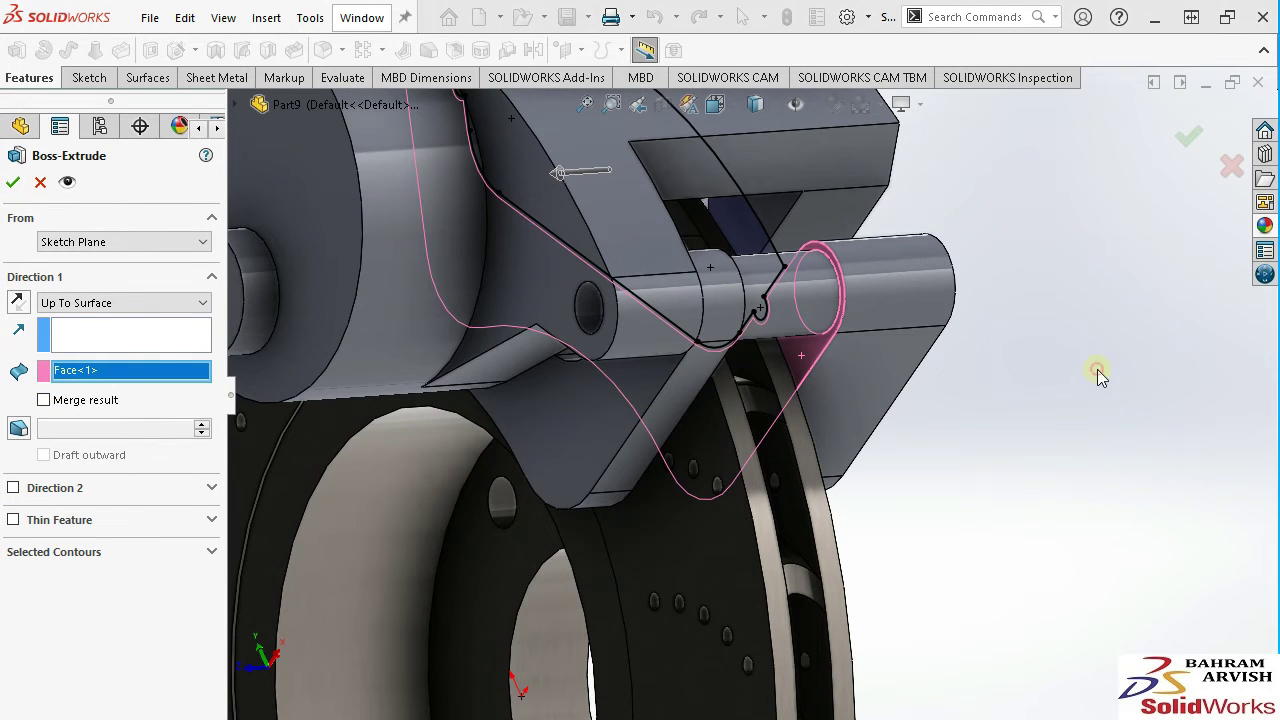
Pick the caliper's inner face as end surface and accept the unmerged bracket body.
{"action": "mouse_move", "coordinate": [749, 386]}
{"action": "middle_mouse_down"}
{"action": "mouse_move", "coordinate": [692, 353]}
{"action": "mouse_move", "coordinate": [640, 350]}
{"action": "middle_mouse_up"}
{"action": "left_click", "coordinate": [93, 303]}
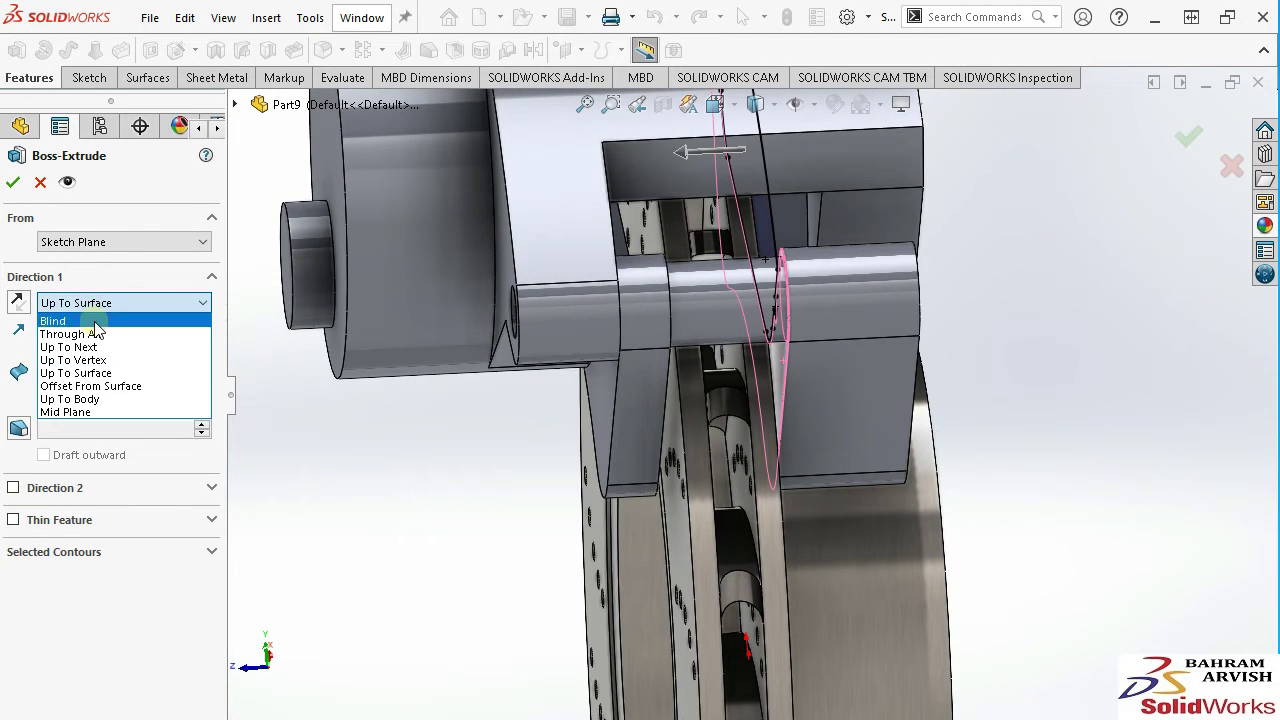
{"action": "left_click", "coordinate": [75, 365]}
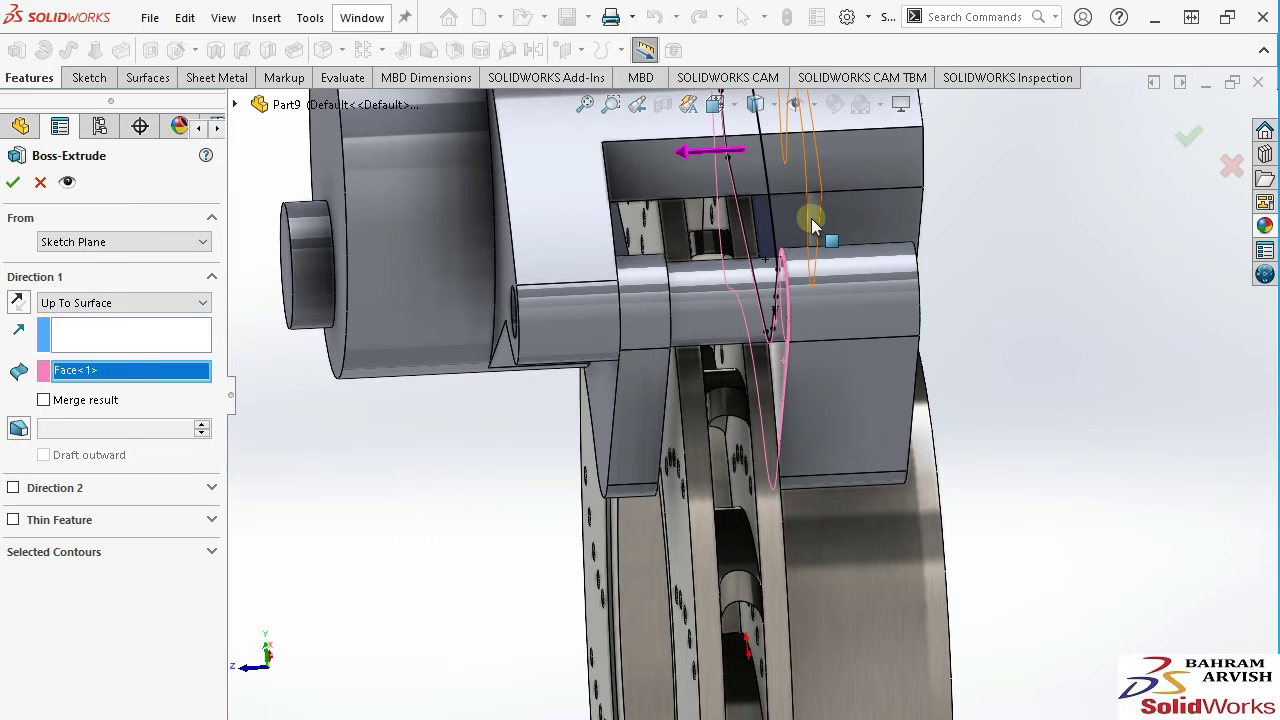
{"action": "middle_click_drag", "start_coordinate": [811, 220], "coordinate": [890, 200]}
{"action": "left_click", "coordinate": [895, 203]}
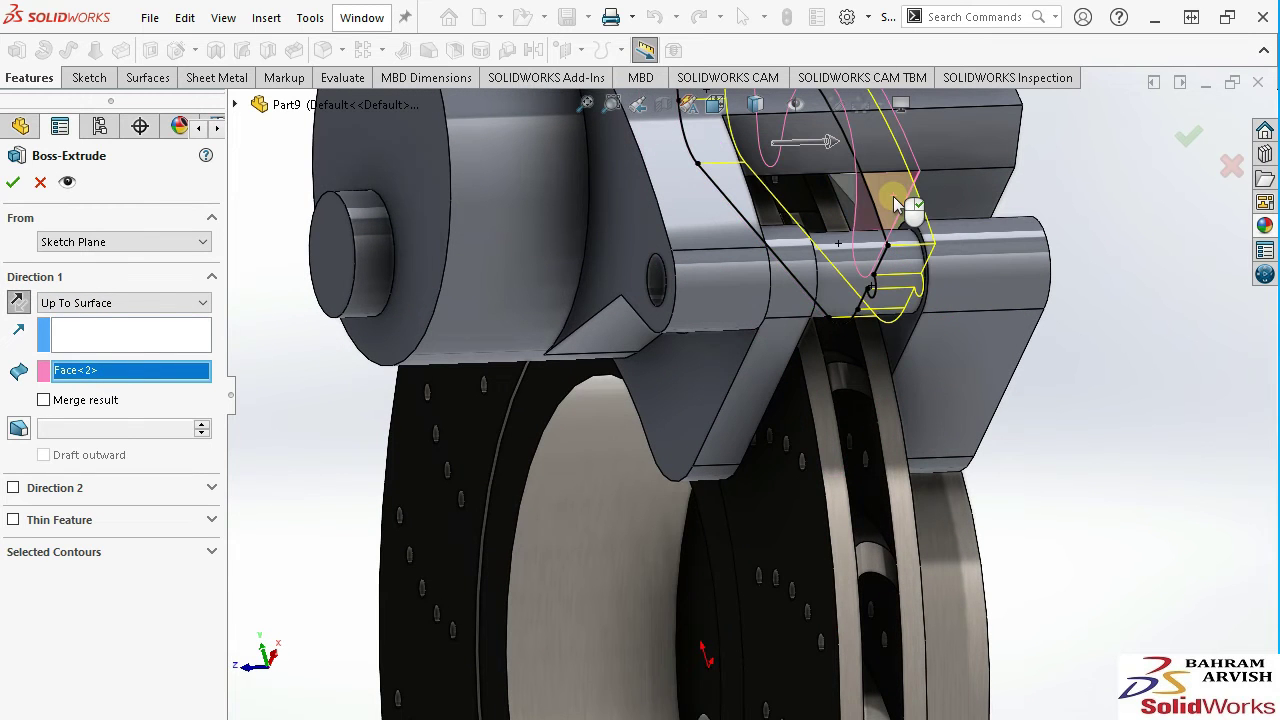
{"action": "right_click", "coordinate": [893, 196]}
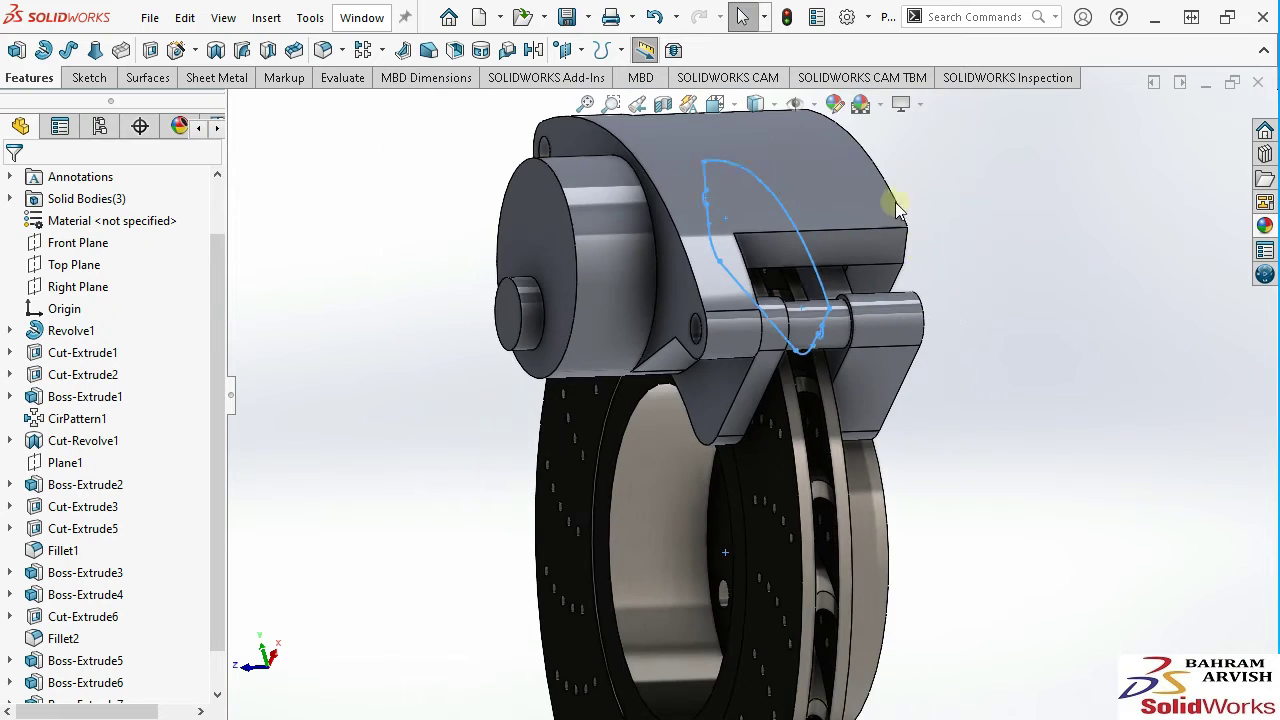
Sketch on the Cut-Extrude3 caliper face and convert that face's edges into the sketch.
{"action": "middle_click_drag", "start_coordinate": [954, 308], "coordinate": [872, 309]}
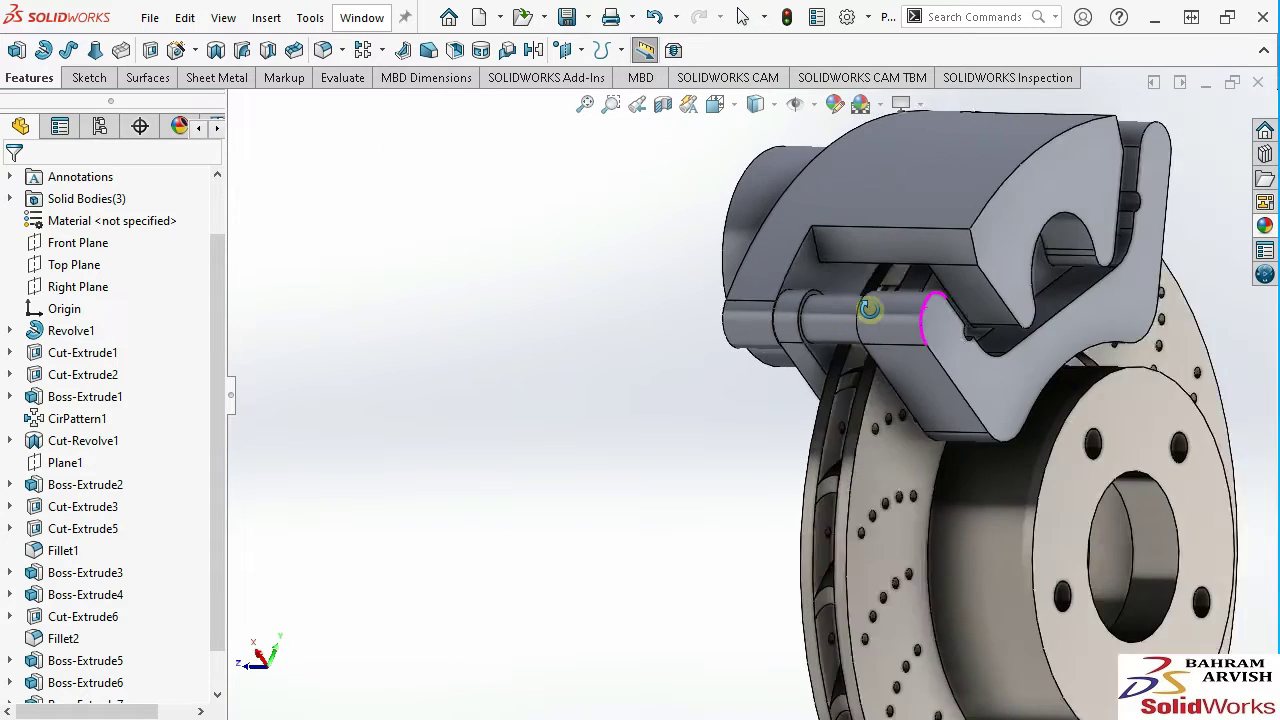
{"action": "scroll", "coordinate": [873, 308], "scroll_direction": "up", "scroll_amount": 2}
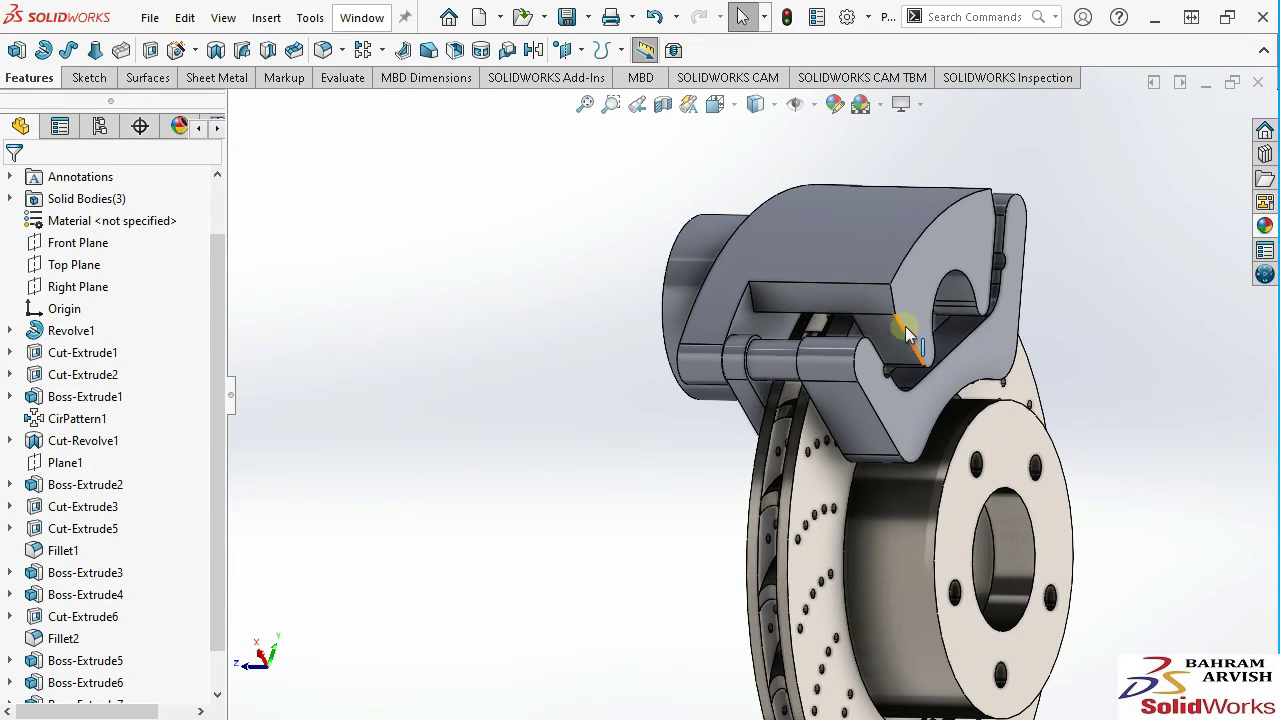
{"action": "left_click", "coordinate": [780, 333]}
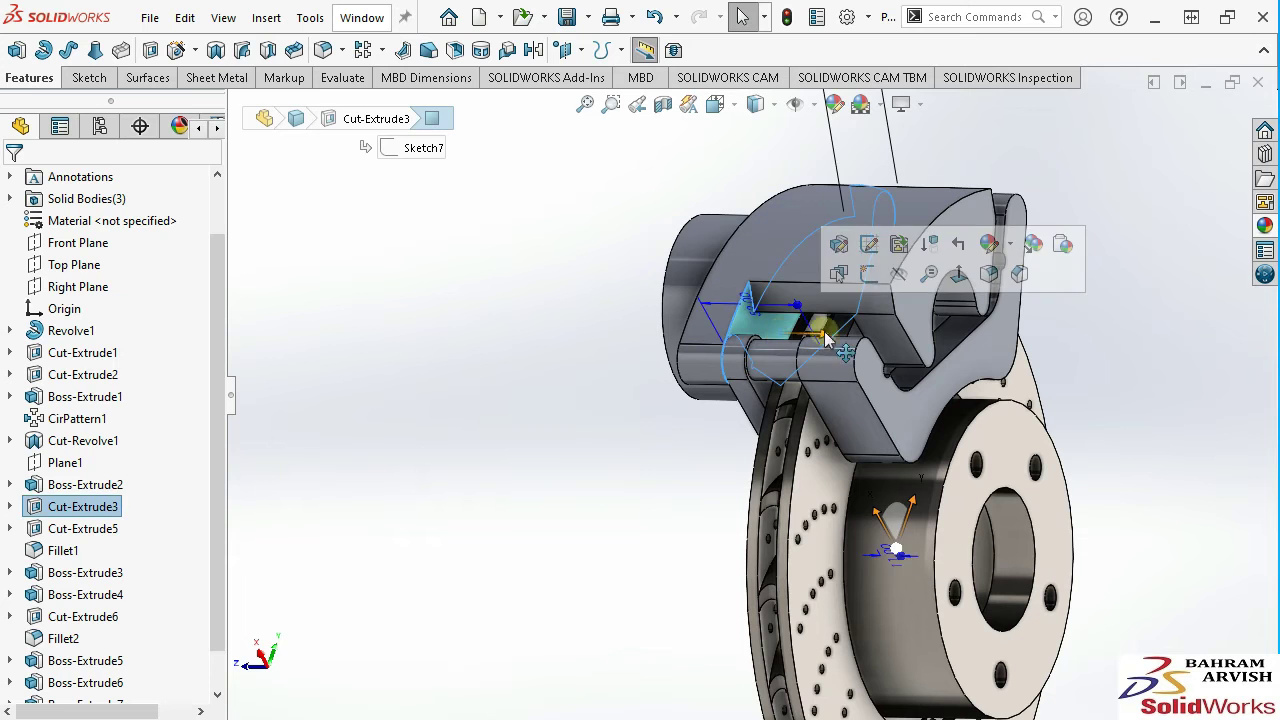
{"action": "left_click", "coordinate": [870, 278]}
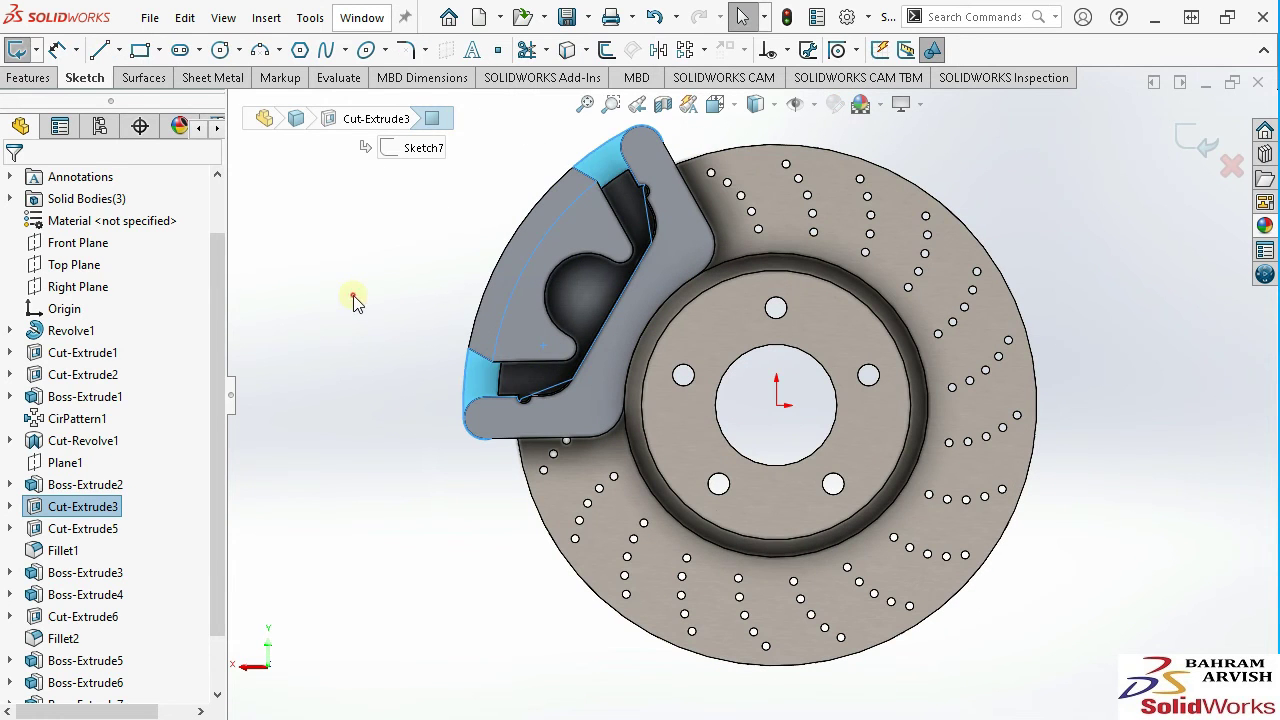
{"action": "left_click", "coordinate": [527, 50]}
{"action": "left_click", "coordinate": [624, 205]}
{"action": "key", "text": "Return"}
{"action": "mouse_move", "coordinate": [597, 229]}
{"action": "middle_mouse_down"}
{"action": "mouse_move", "coordinate": [689, 146]}
{"action": "mouse_move", "coordinate": [640, 160]}
{"action": "middle_mouse_up"}
{"action": "scroll", "coordinate": [8, 190], "scroll_direction": "up", "scroll_amount": 1}
Extrude the outline Up To Surface at the picked face as a separate, unmerged fourth body.
{"action": "left_click", "coordinate": [28, 79]}
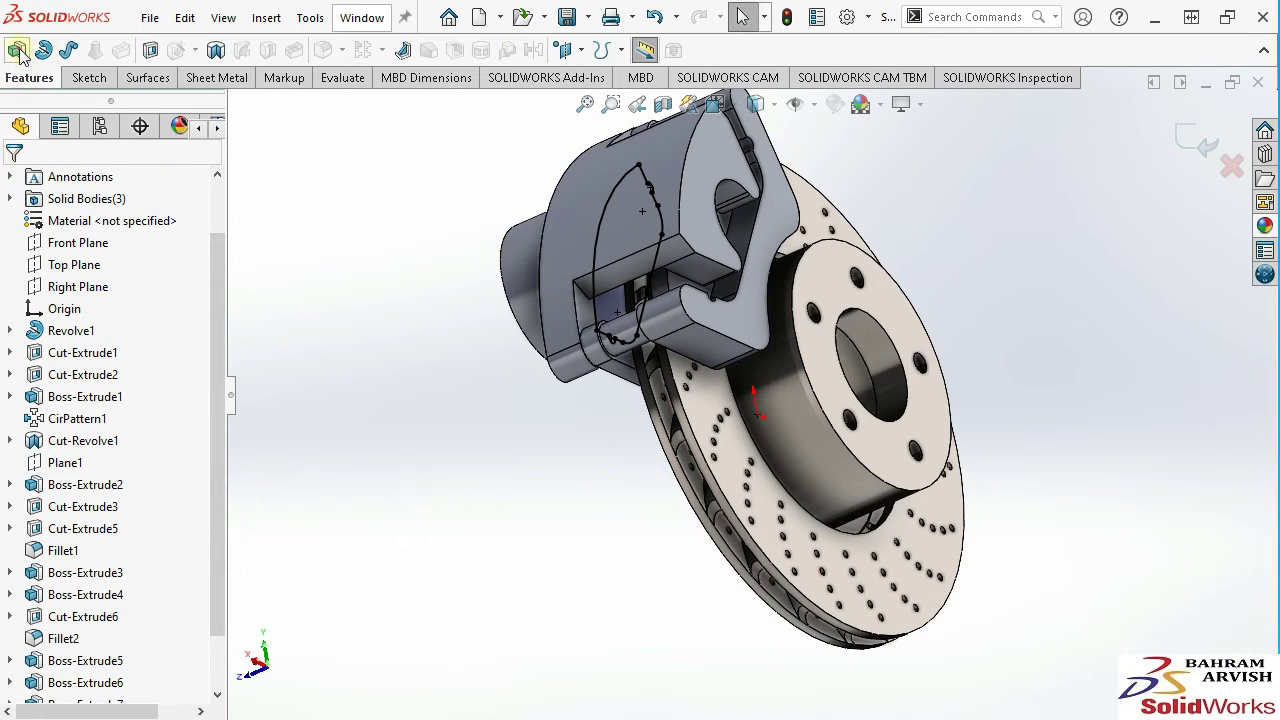
{"action": "left_click", "coordinate": [90, 303]}
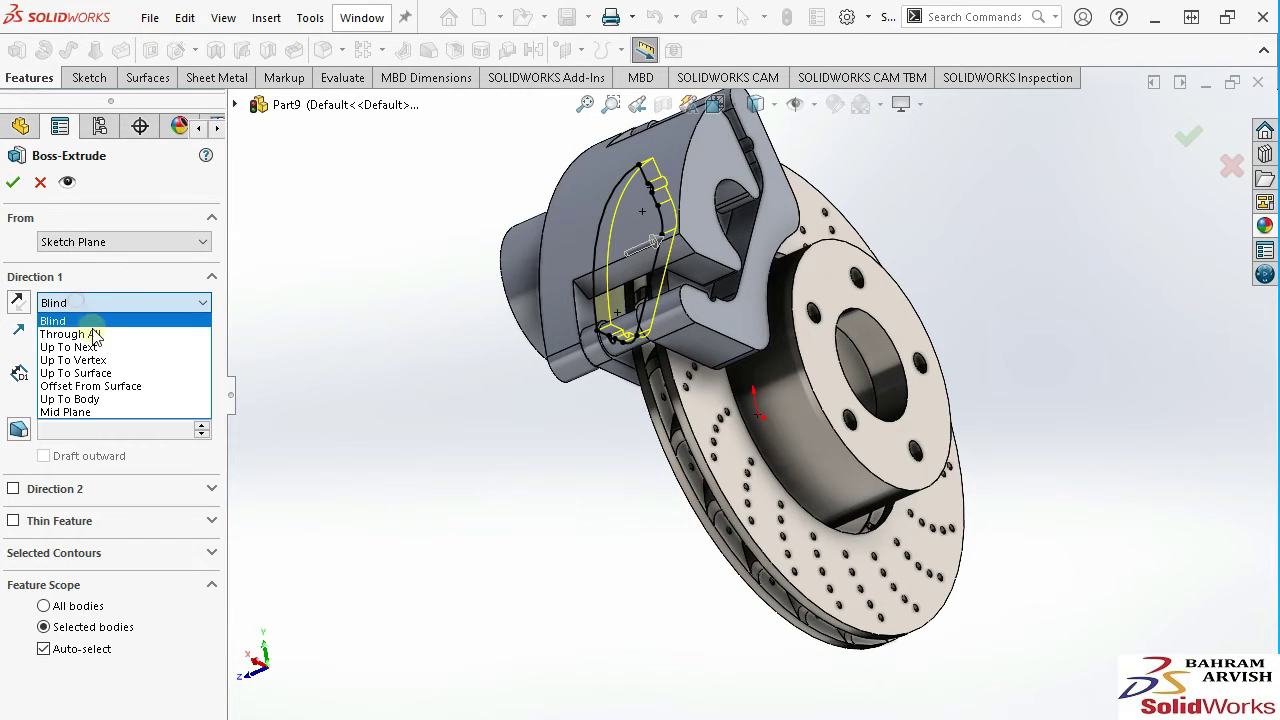
{"action": "left_click", "coordinate": [115, 373]}
{"action": "scroll", "coordinate": [620, 323], "scroll_direction": "down", "scroll_amount": 2}
{"action": "scroll", "coordinate": [643, 410], "scroll_direction": "down", "scroll_amount": 2}
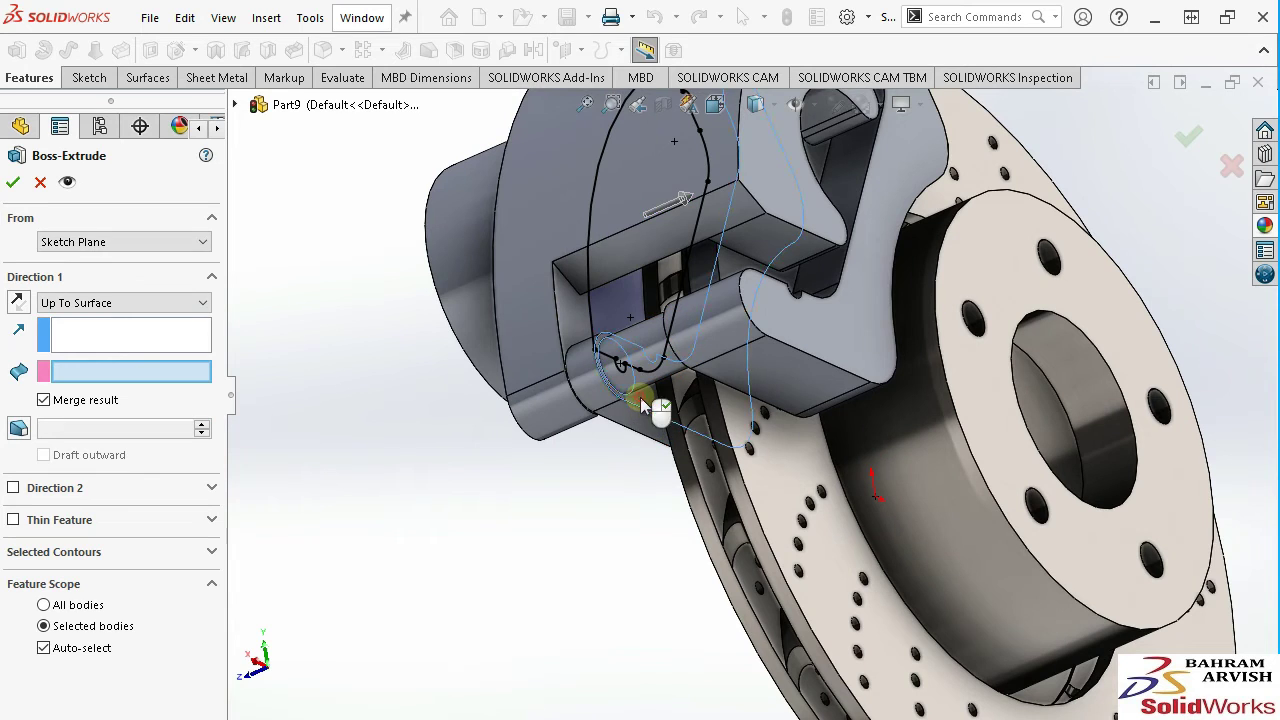
{"action": "left_click", "coordinate": [643, 405]}
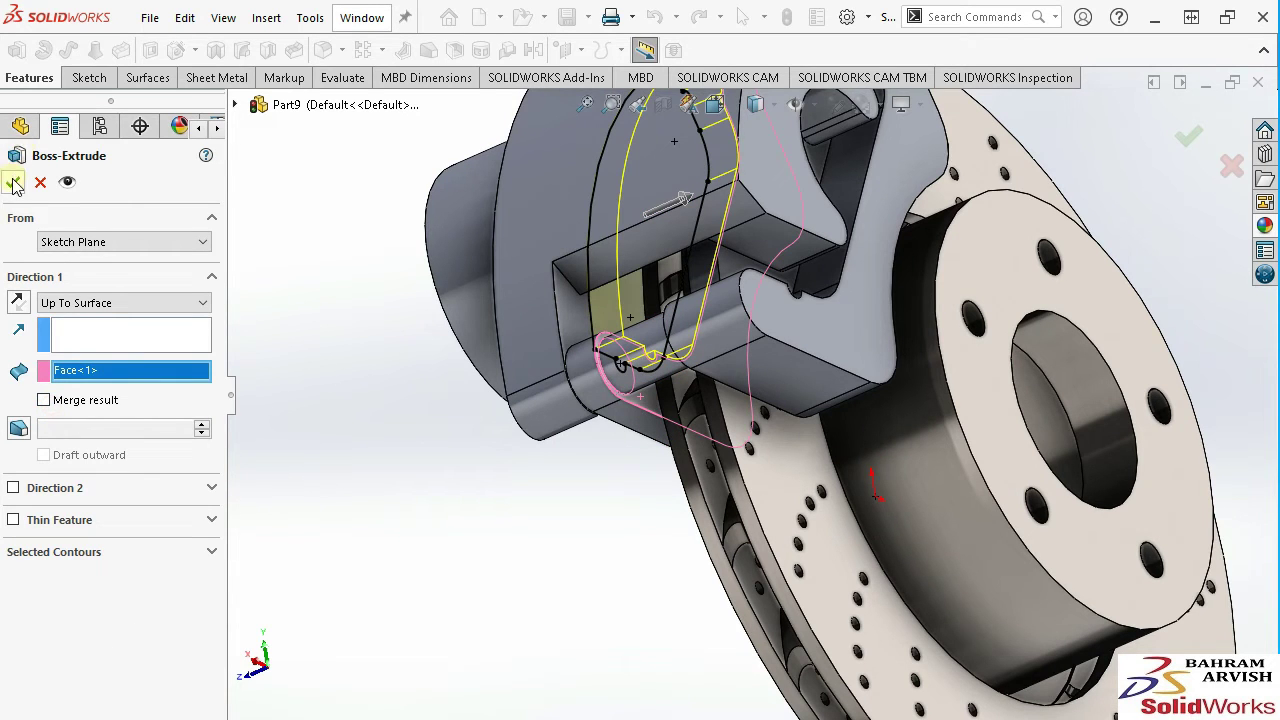
{"action": "key", "text": "Return"}
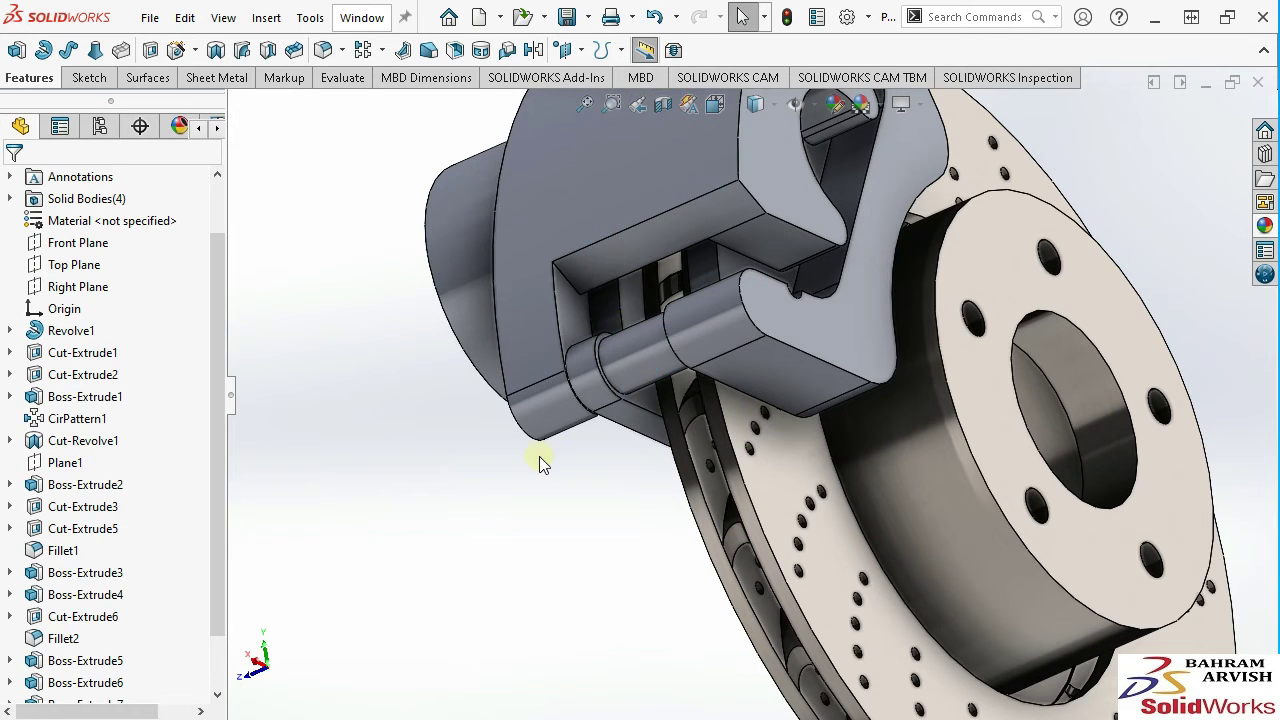
{"action": "scroll", "coordinate": [540, 462], "scroll_direction": "up", "scroll_amount": 5}
Apply a dark red cast lead metal appearance to the entire Boss-Extrude7 caliper body.
{"action": "middle_click_drag", "start_coordinate": [670, 395], "coordinate": [680, 375]}
{"action": "left_click", "coordinate": [670, 235]}
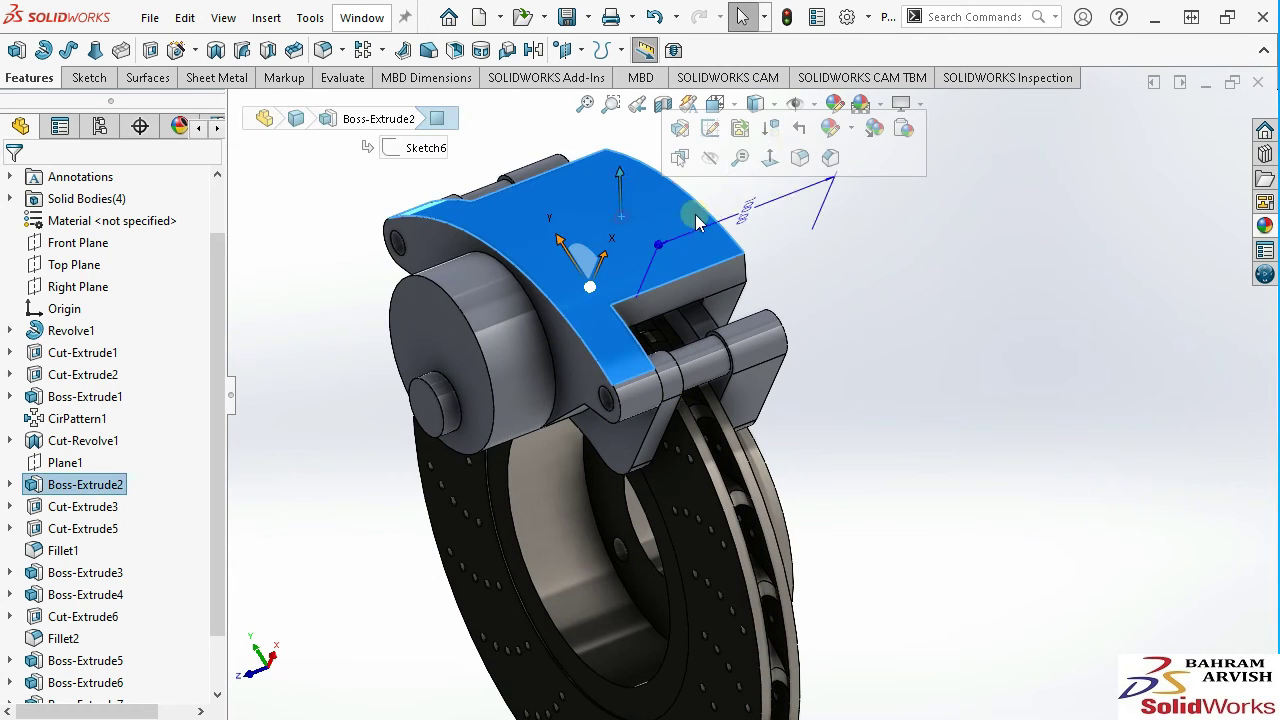
{"action": "left_click", "coordinate": [853, 130]}
{"action": "left_click", "coordinate": [855, 222]}
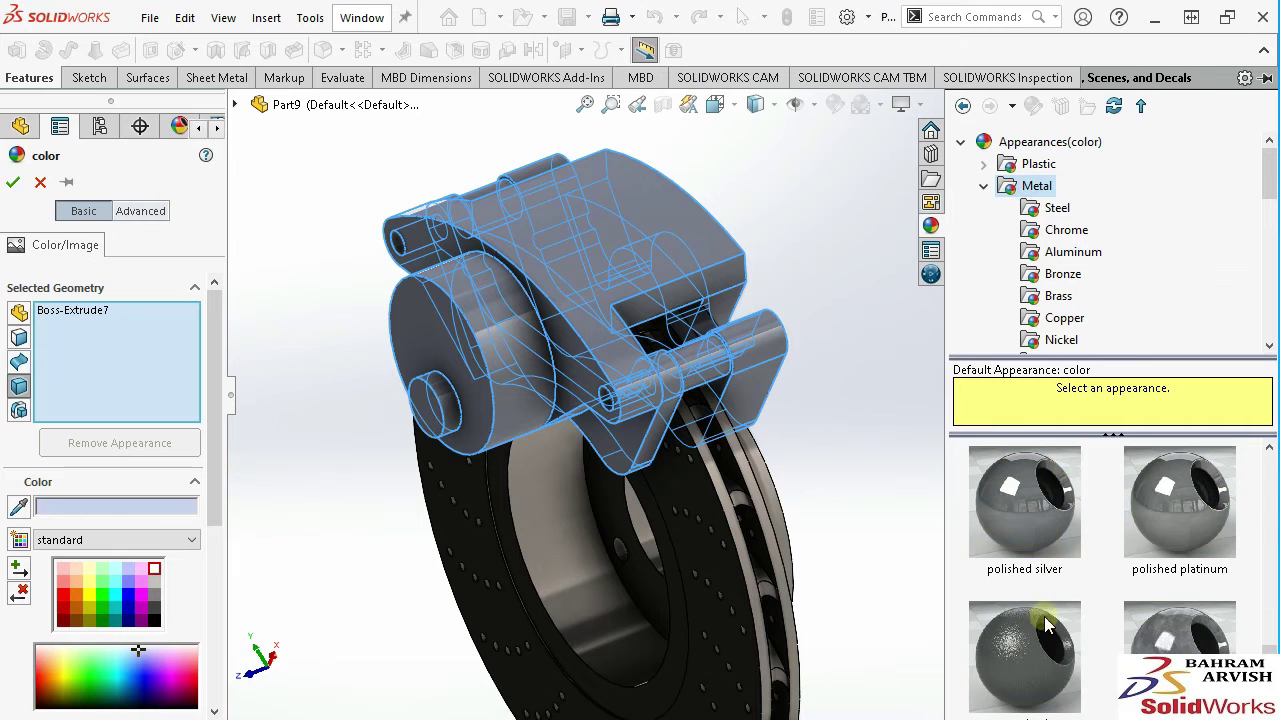
{"action": "left_click", "coordinate": [1047, 625]}
{"action": "left_click", "coordinate": [64, 641]}
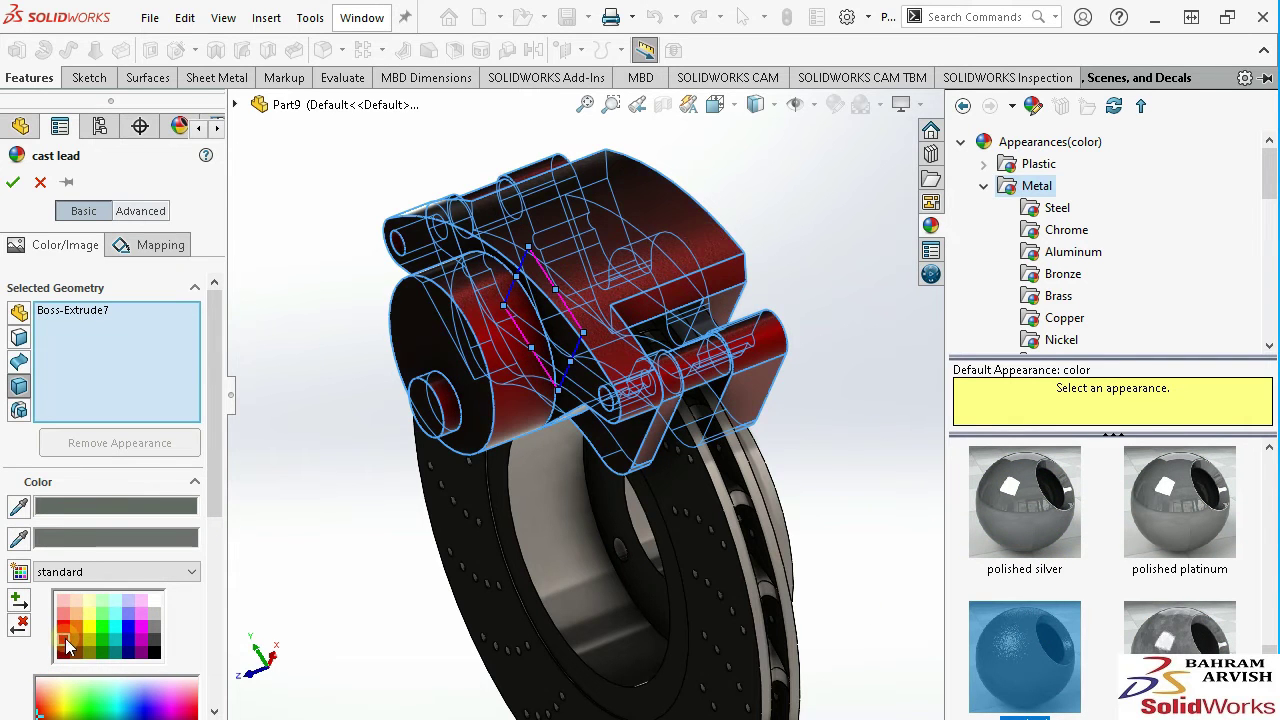
{"action": "left_click", "coordinate": [12, 181]}
{"action": "mouse_move", "coordinate": [600, 300]}
{"action": "middle_mouse_down"}
{"action": "mouse_move", "coordinate": [695, 231]}
{"action": "mouse_move", "coordinate": [794, 240]}
{"action": "mouse_move", "coordinate": [997, 317]}
{"action": "mouse_move", "coordinate": [1134, 417]}
{"action": "mouse_move", "coordinate": [1106, 394]}
{"action": "middle_mouse_up"}
Give the Boss-Extrude9 and Boss-Extrude10 bodies a dark Powder Coat finish.
{"action": "left_click", "coordinate": [764, 420]}
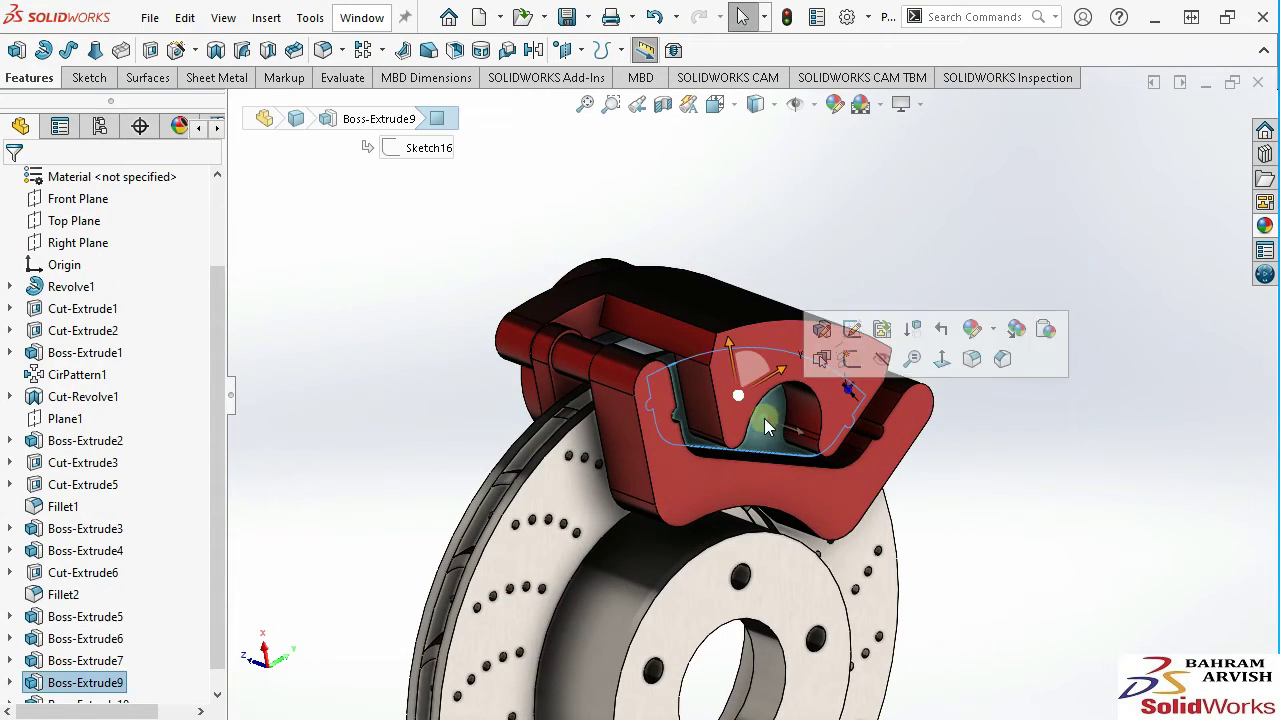
{"action": "left_click", "coordinate": [972, 329]}
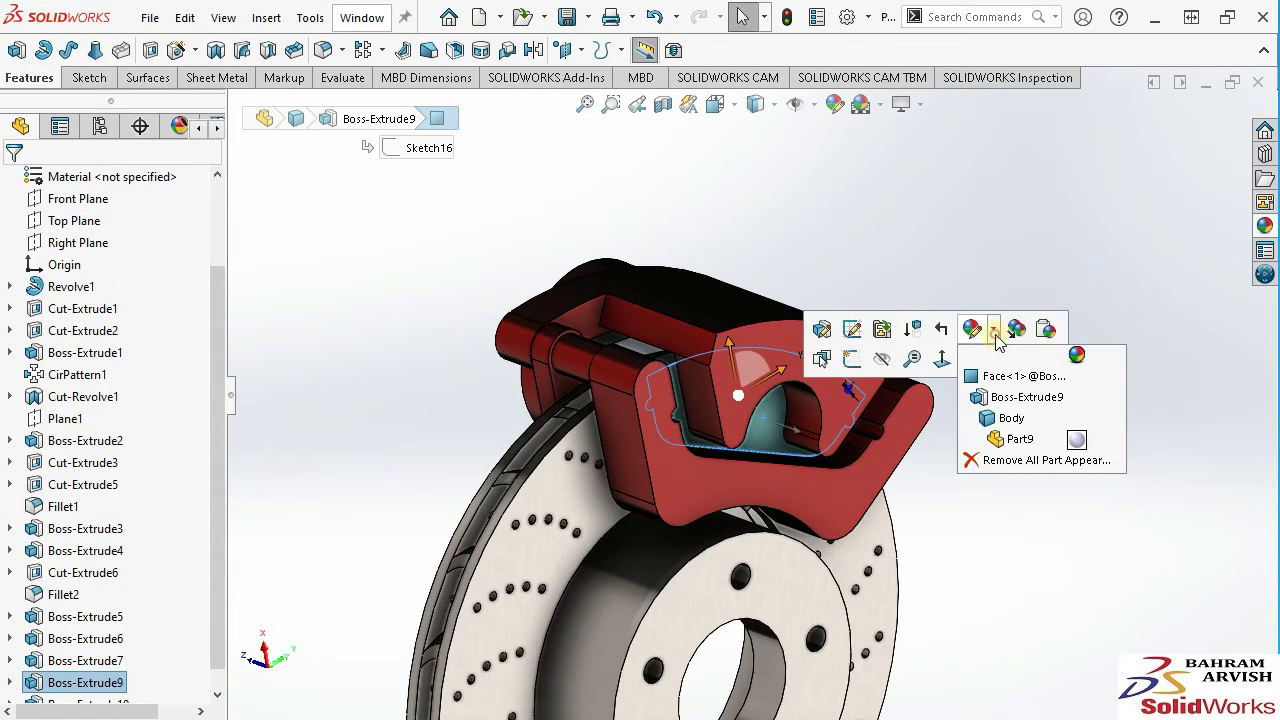
{"action": "left_click", "coordinate": [1012, 419]}
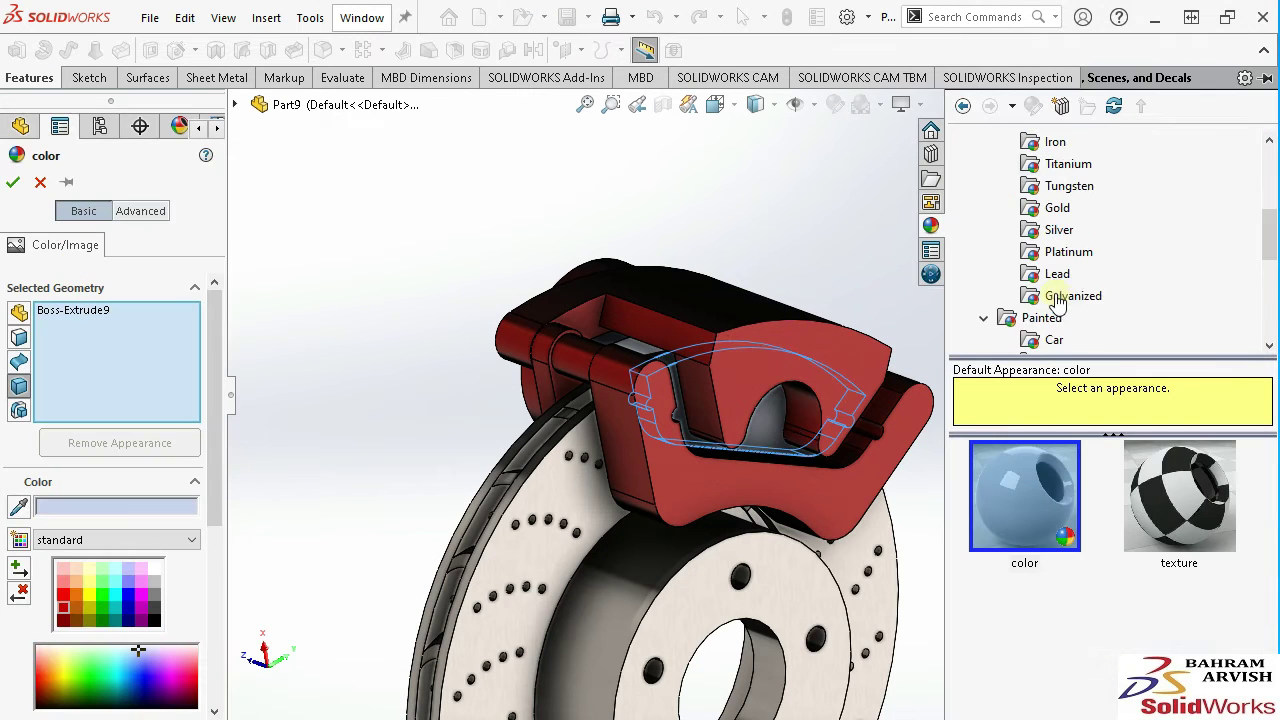
{"action": "scroll", "coordinate": [1097, 290], "scroll_direction": "down", "scroll_amount": 3}
{"action": "left_click", "coordinate": [1052, 190]}
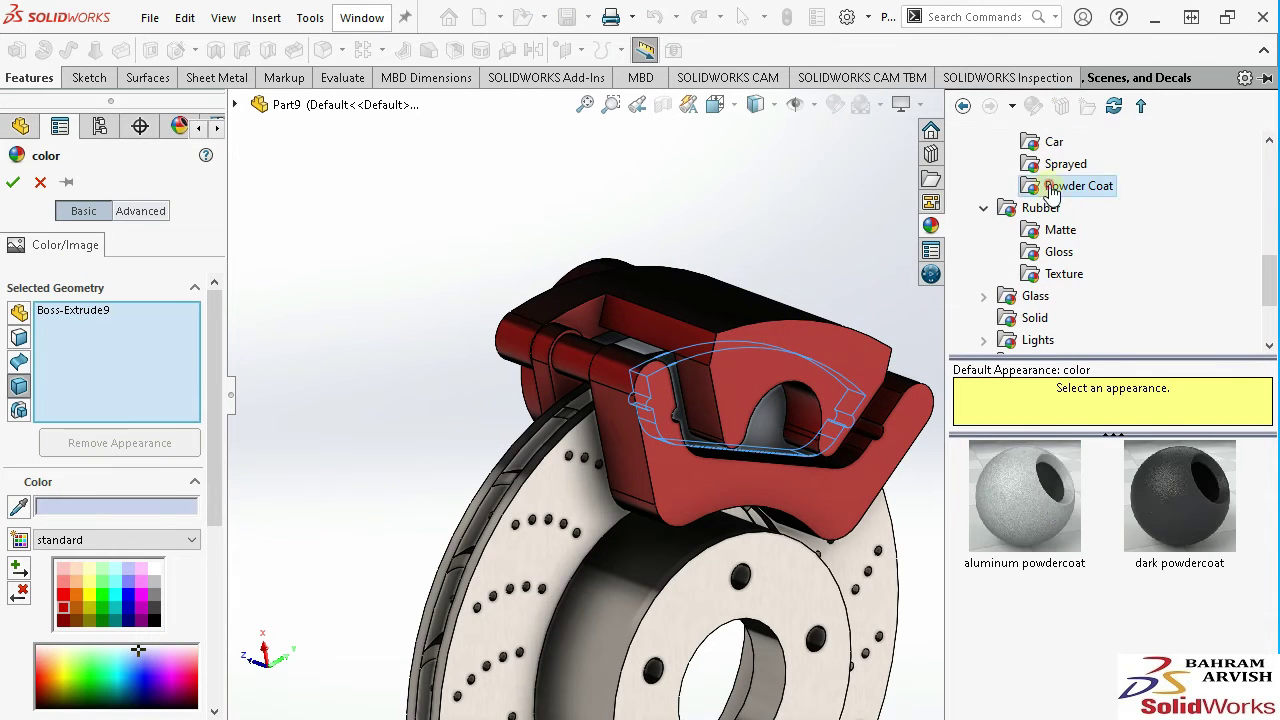
{"action": "left_click", "coordinate": [1176, 505]}
{"action": "scroll", "coordinate": [782, 422], "scroll_direction": "down", "scroll_amount": 5}
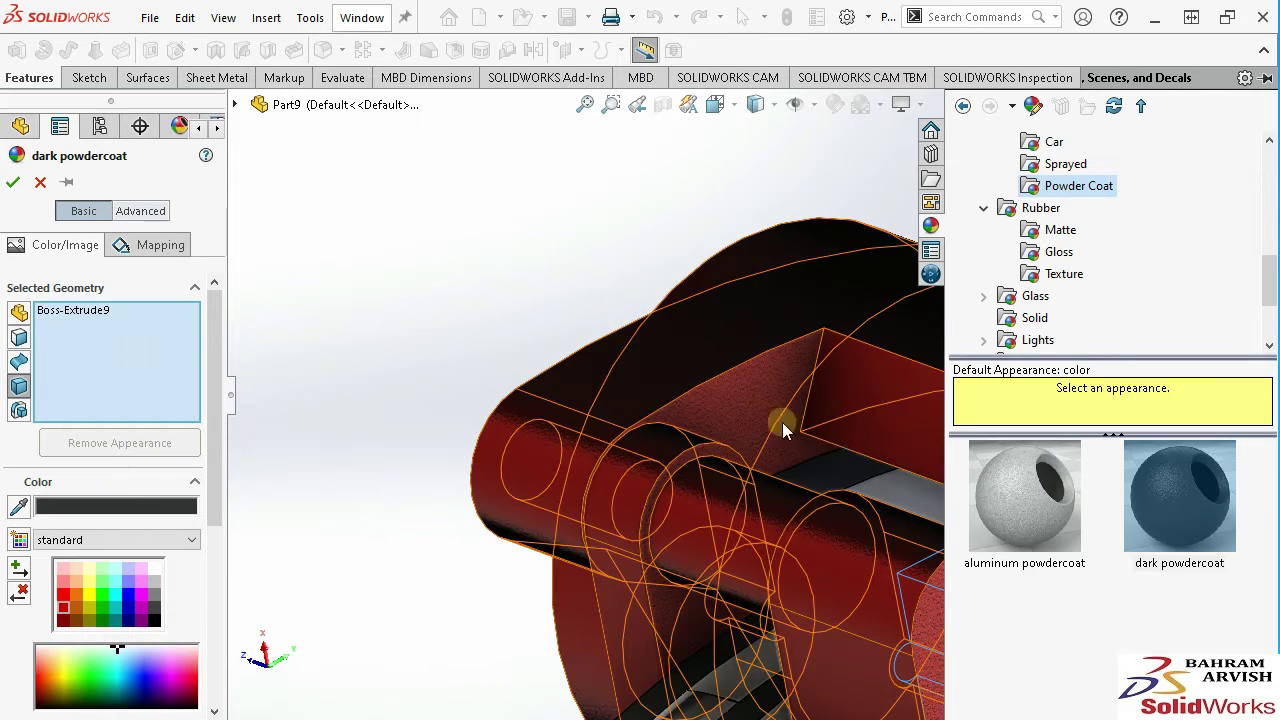
{"action": "left_click", "coordinate": [877, 477]}
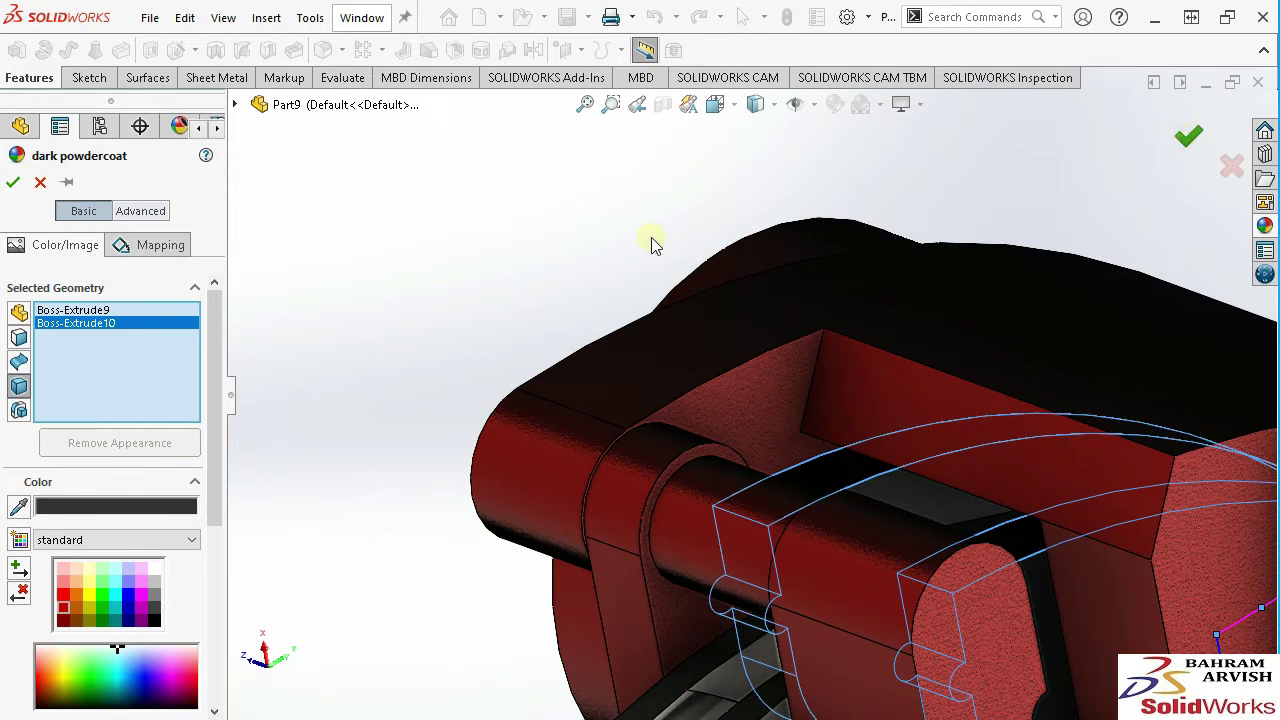
{"action": "key", "text": "Return"}
Select the brake disc's outer face and bring up its appearance options.
{"action": "scroll", "coordinate": [597, 343], "scroll_direction": "up", "scroll_amount": 3}
{"action": "scroll", "coordinate": [704, 531], "scroll_direction": "down", "scroll_amount": 3}
{"action": "left_click", "coordinate": [687, 552]}
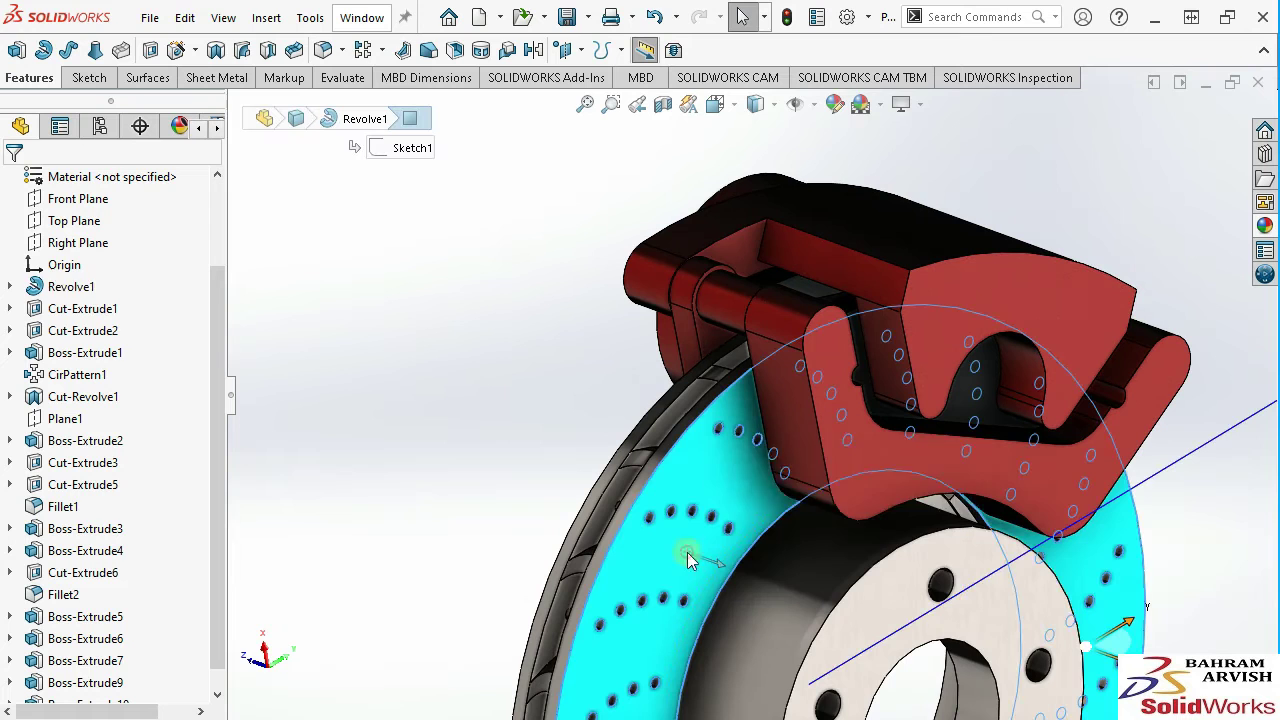
{"action": "left_click", "coordinate": [894, 461]}
Apply aluminum powdercoat to the disc's outer face and its opposite face.
{"action": "left_click", "coordinate": [918, 505]}
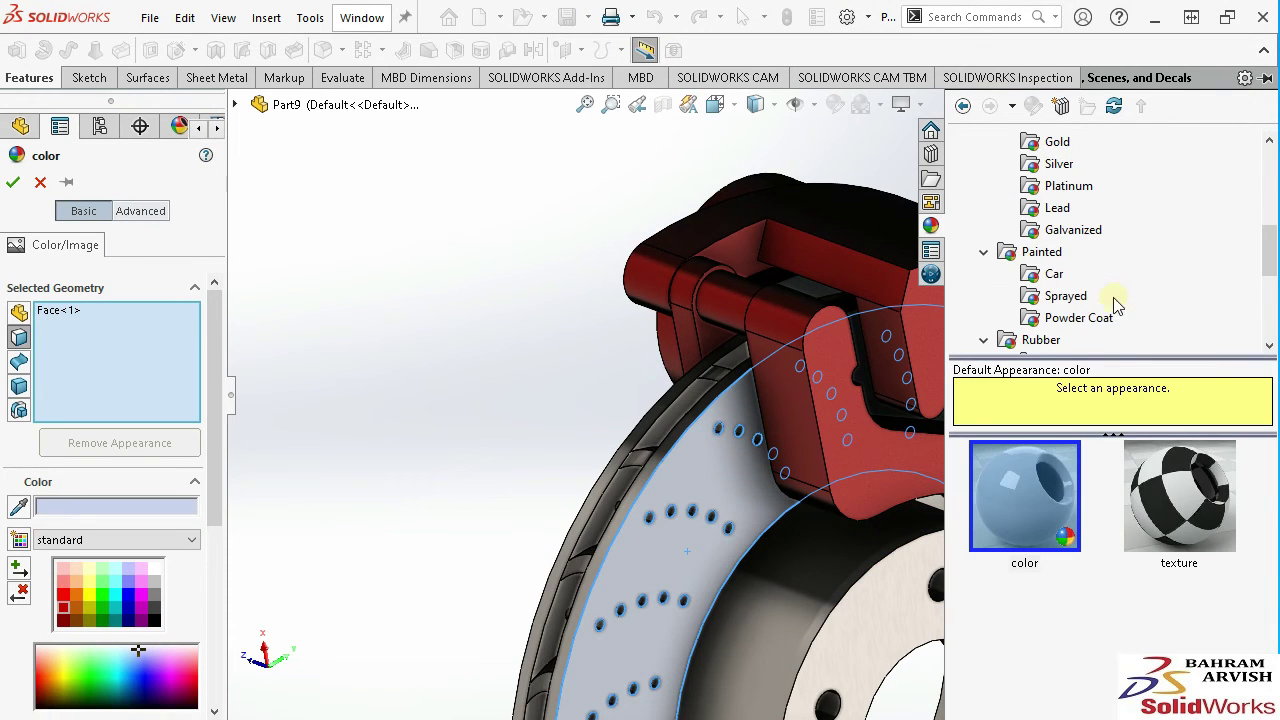
{"action": "left_click", "coordinate": [1069, 316]}
{"action": "left_click", "coordinate": [1005, 491]}
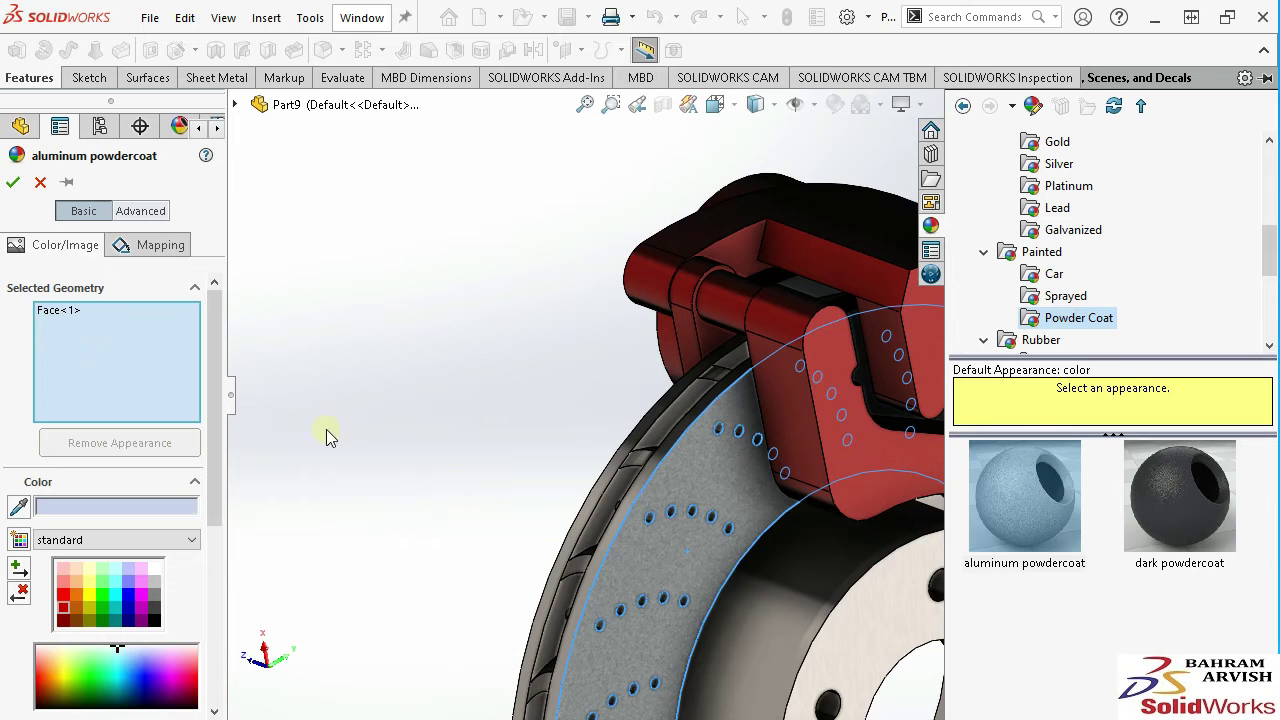
{"action": "middle_click_drag", "start_coordinate": [557, 476], "coordinate": [584, 463]}
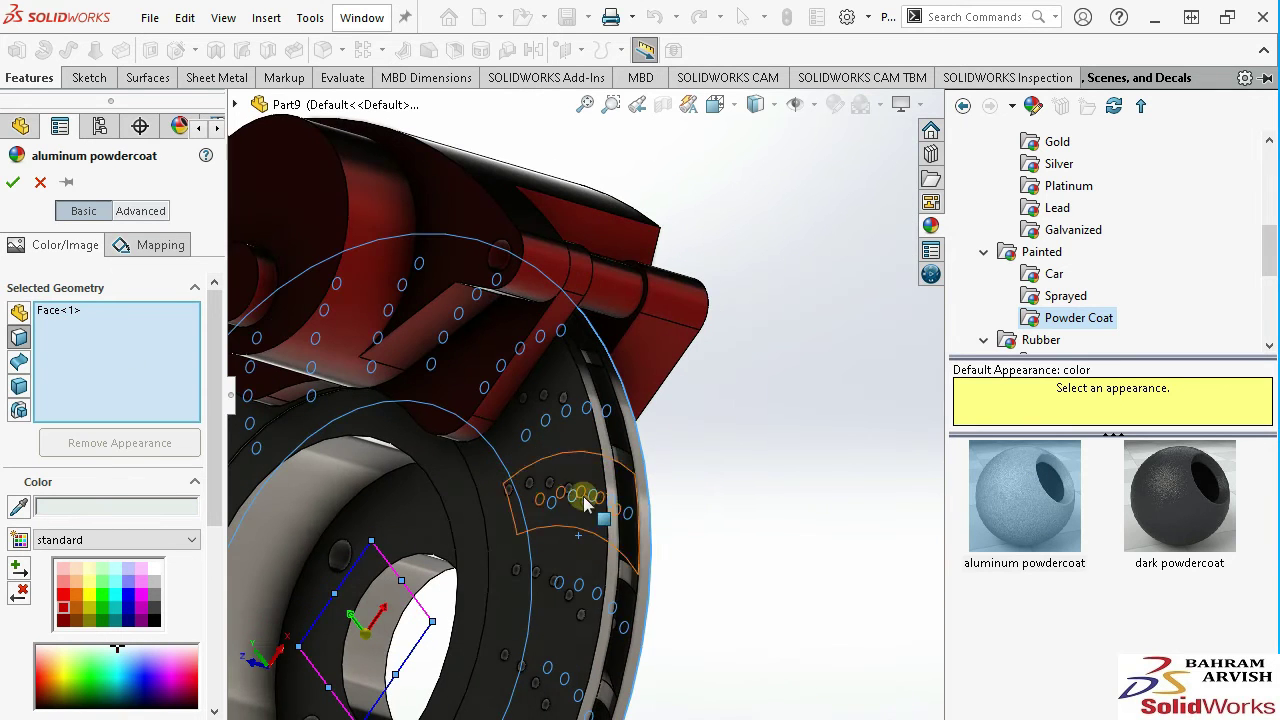
{"action": "left_click", "coordinate": [582, 465]}
{"action": "left_click", "coordinate": [1188, 136]}
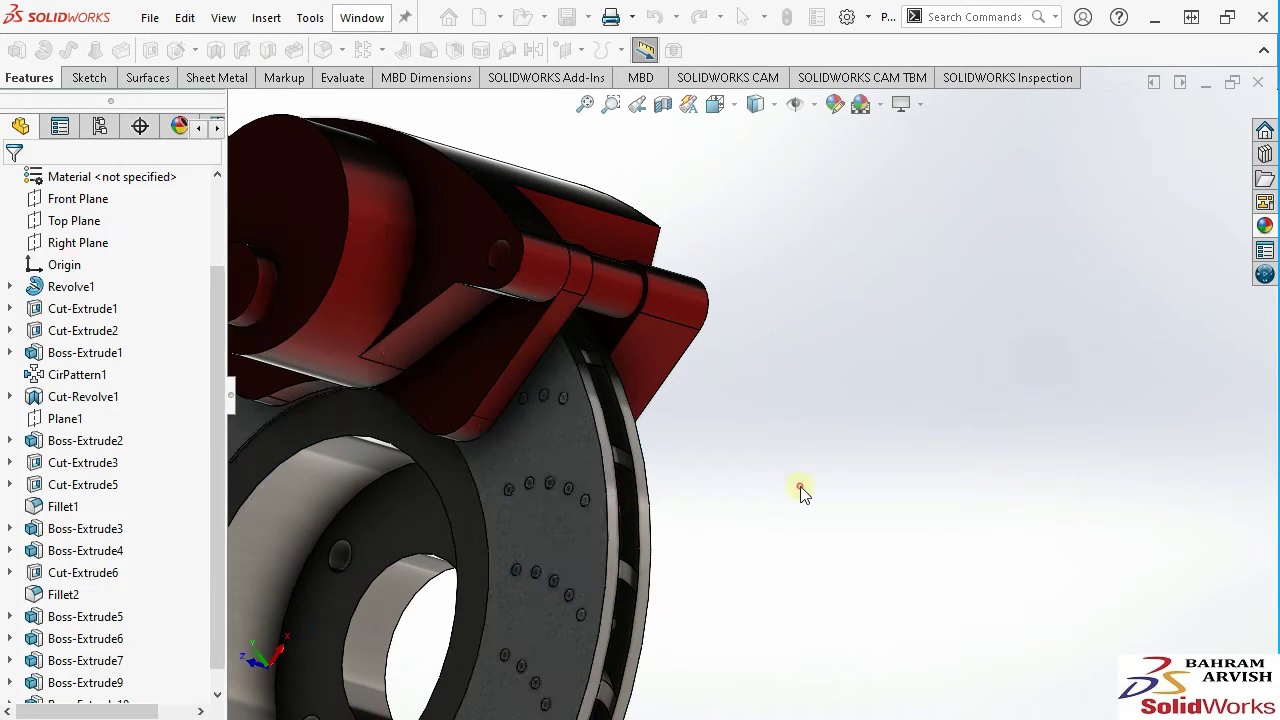
Coat both inner strip faces of the brake disc with aluminum powdercoat.
{"action": "scroll", "coordinate": [620, 468], "scroll_direction": "down", "scroll_amount": 2}
{"action": "scroll", "coordinate": [663, 442], "scroll_direction": "down", "scroll_amount": 3}
{"action": "scroll", "coordinate": [655, 440], "scroll_direction": "down", "scroll_amount": 2}
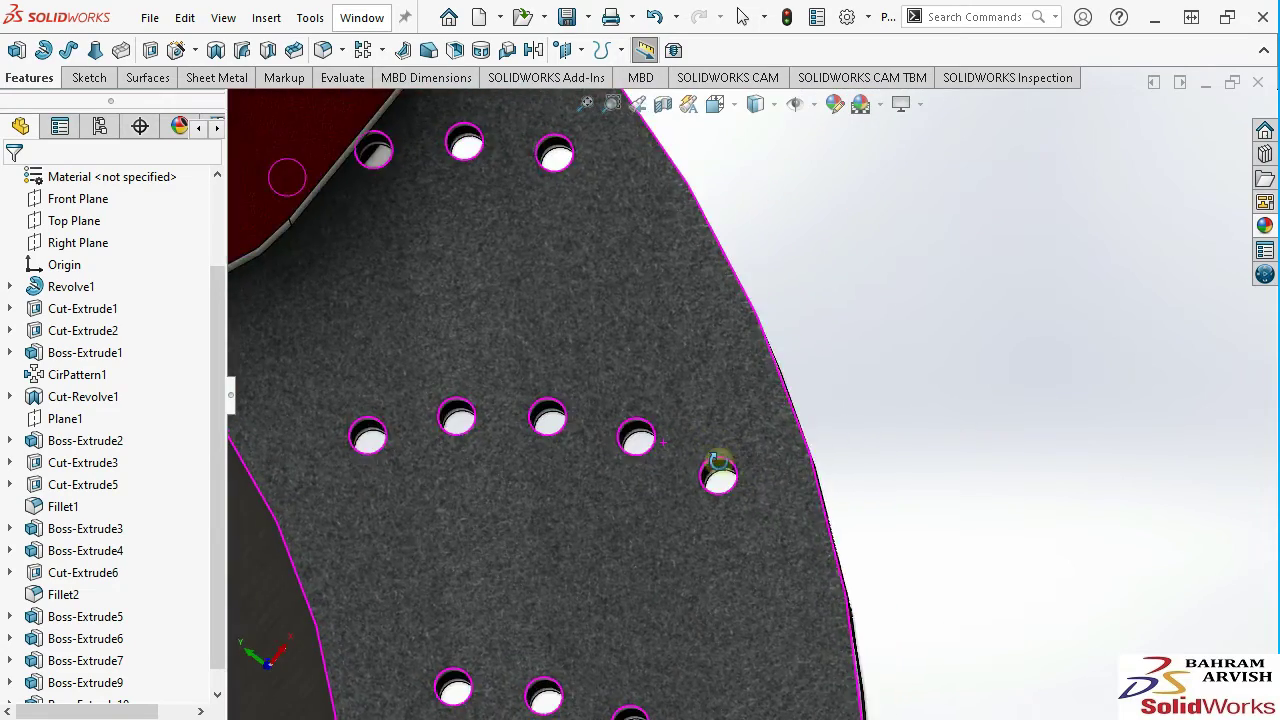
{"action": "scroll", "coordinate": [652, 437], "scroll_direction": "down", "scroll_amount": 2}
{"action": "middle_click_drag", "start_coordinate": [652, 437], "coordinate": [609, 409]}
{"action": "left_click", "coordinate": [720, 428]}
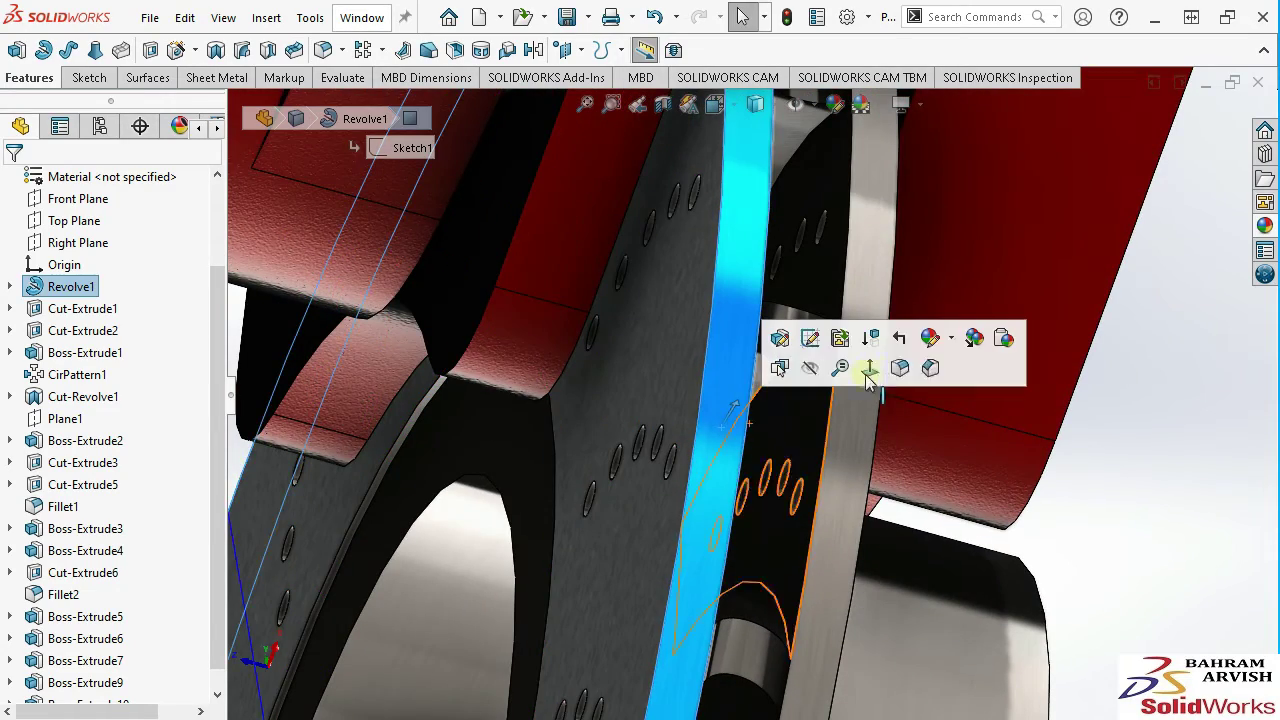
{"action": "left_click", "coordinate": [952, 343]}
{"action": "left_click", "coordinate": [955, 385]}
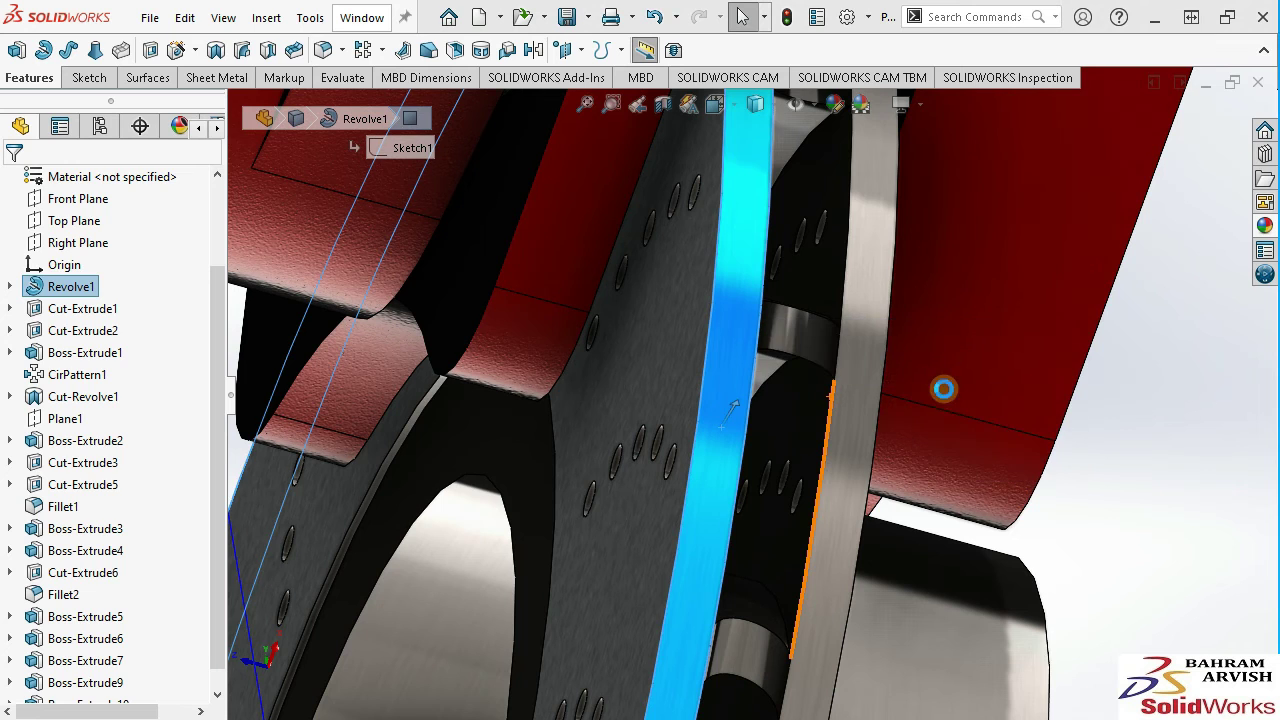
{"action": "scroll", "coordinate": [1108, 309], "scroll_direction": "down", "scroll_amount": 4}
{"action": "scroll", "coordinate": [1100, 285], "scroll_direction": "down", "scroll_amount": 2}
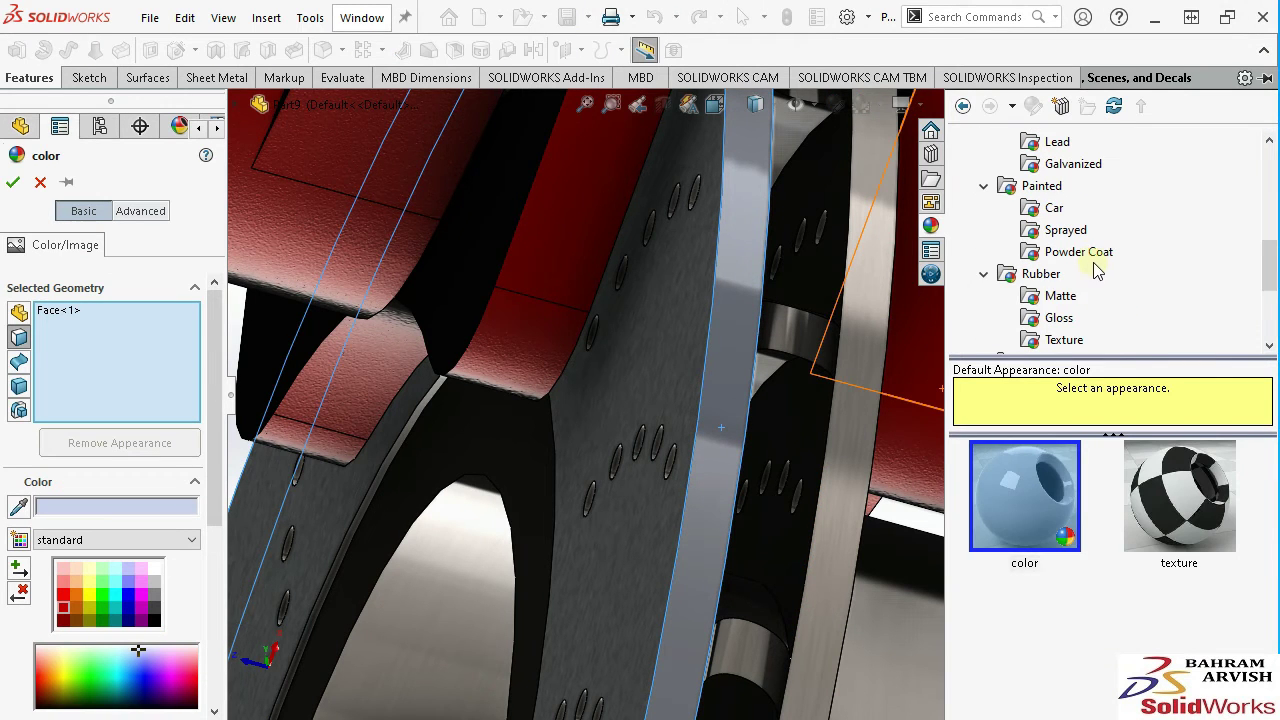
{"action": "left_click", "coordinate": [1080, 252]}
{"action": "left_click", "coordinate": [1040, 500]}
{"action": "left_click", "coordinate": [137, 380]}
{"action": "left_click", "coordinate": [845, 455]}
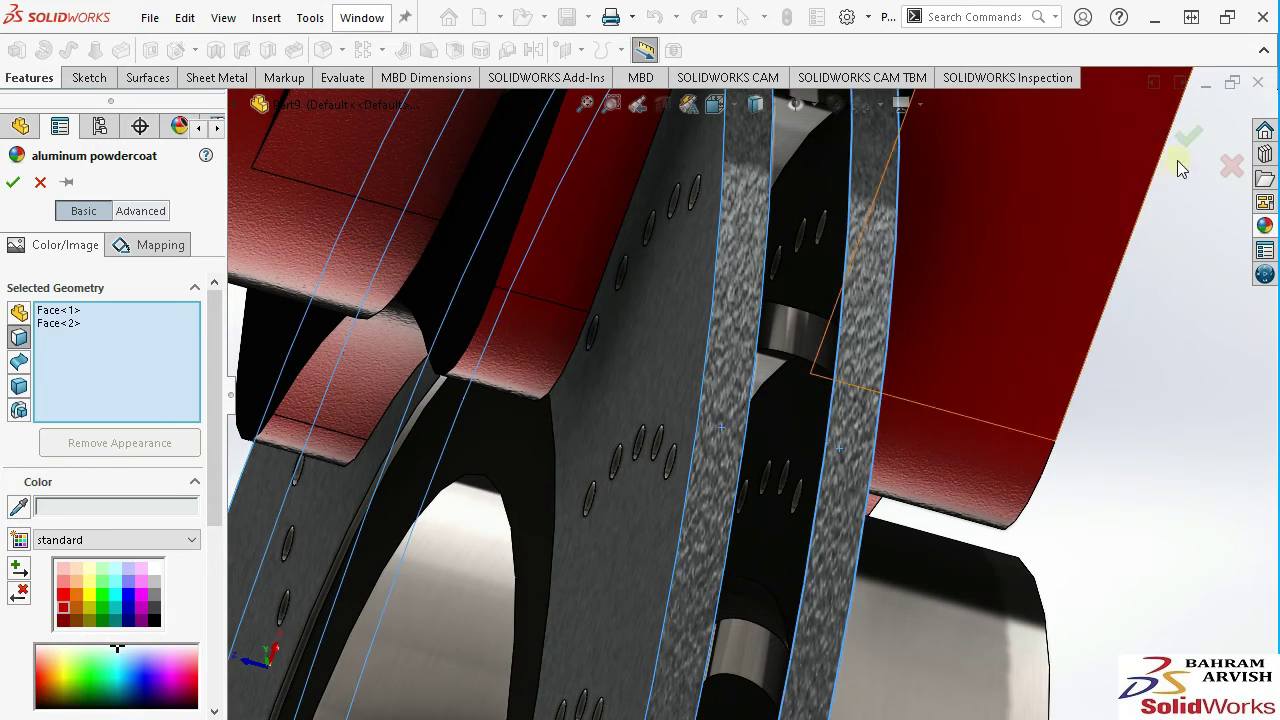
{"action": "left_click", "coordinate": [1185, 135]}
{"action": "key", "text": "f"}
{"action": "mouse_move", "coordinate": [949, 445]}
{"action": "middle_mouse_down"}
{"action": "mouse_move", "coordinate": [905, 412]}
{"action": "mouse_move", "coordinate": [837, 403]}
{"action": "mouse_move", "coordinate": [1020, 446]}
{"action": "mouse_move", "coordinate": [857, 403]}
{"action": "mouse_move", "coordinate": [743, 414]}
{"action": "middle_mouse_up"}
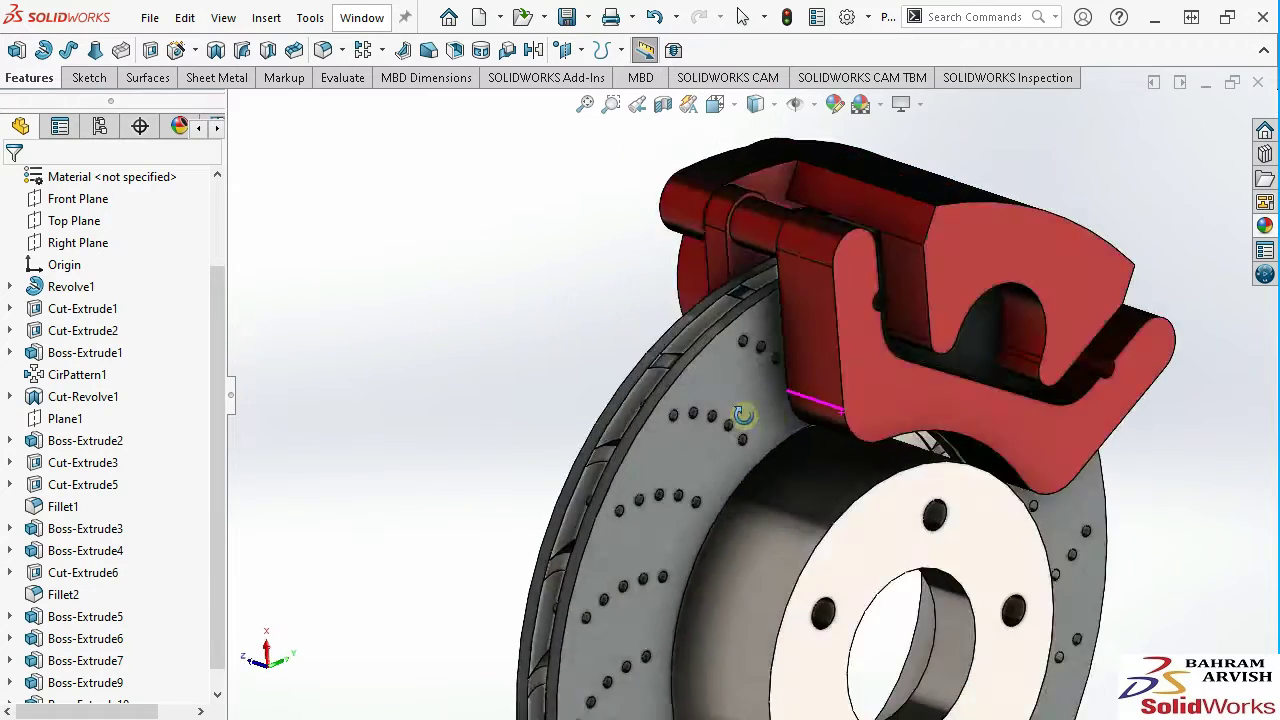
Begin a 2.5 mm fillet on the caliper's top face, bracket face, edges and round end face.
{"action": "key", "text": "f"}
{"action": "mouse_move", "coordinate": [863, 370]}
{"action": "middle_mouse_down"}
{"action": "mouse_move", "coordinate": [820, 380]}
{"action": "mouse_move", "coordinate": [565, 175]}
{"action": "middle_mouse_up"}
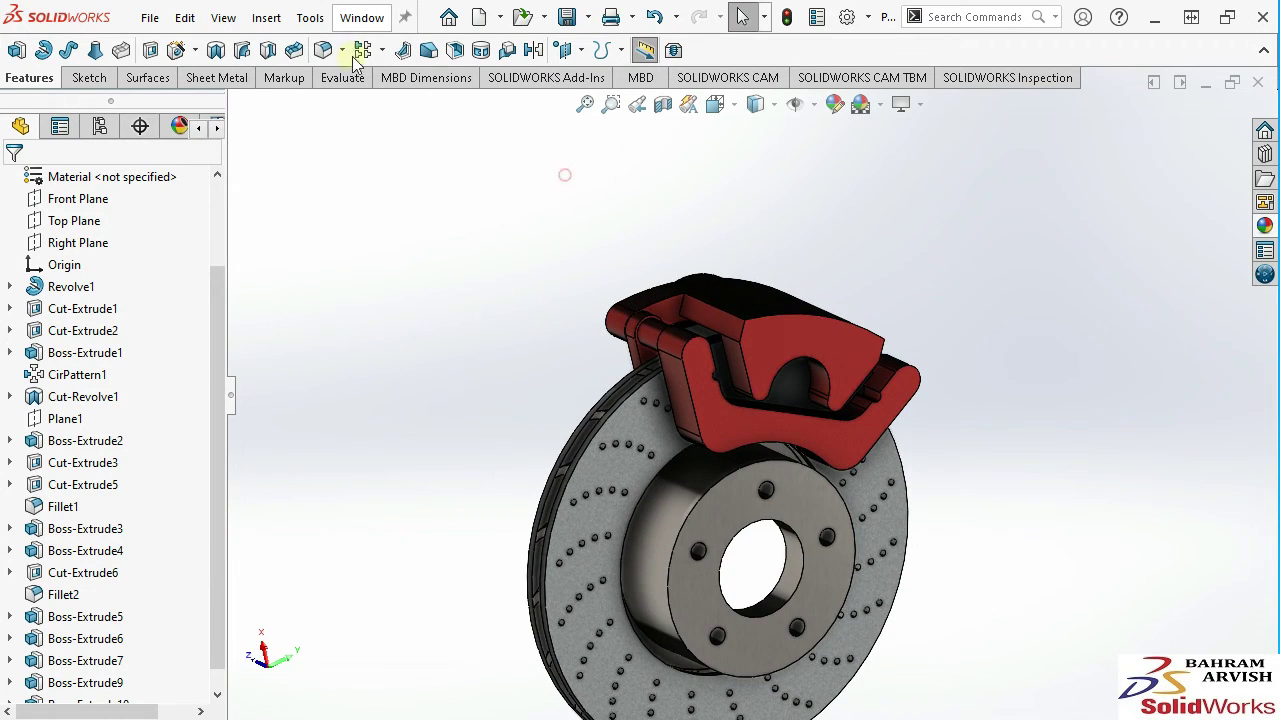
{"action": "scroll", "coordinate": [790, 310], "scroll_direction": "down", "scroll_amount": 4}
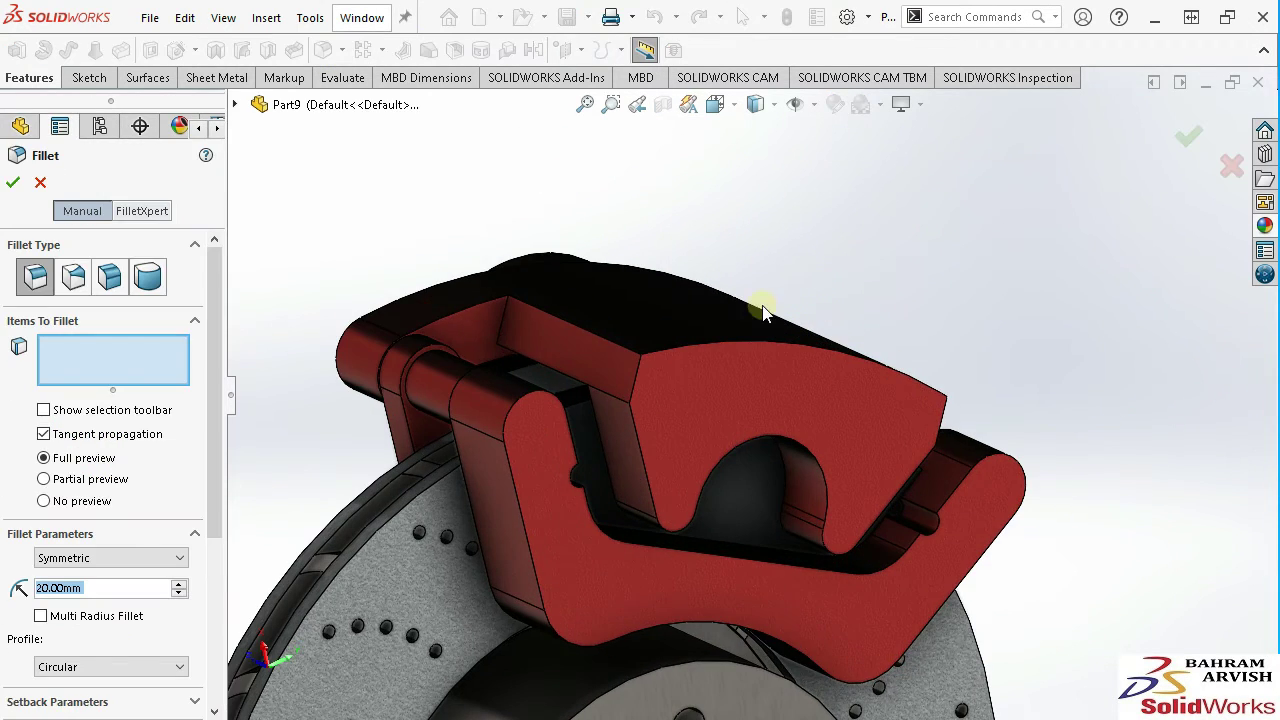
{"action": "type", "text": "2."}
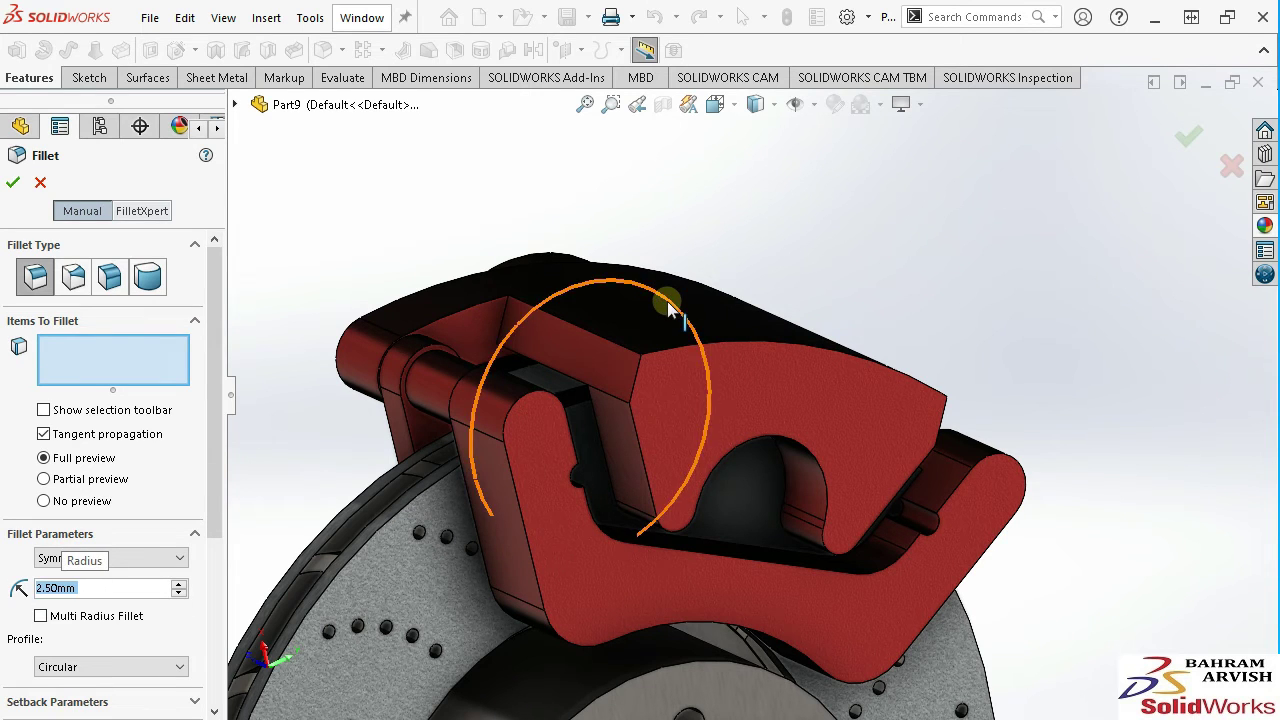
{"action": "left_click", "coordinate": [668, 305]}
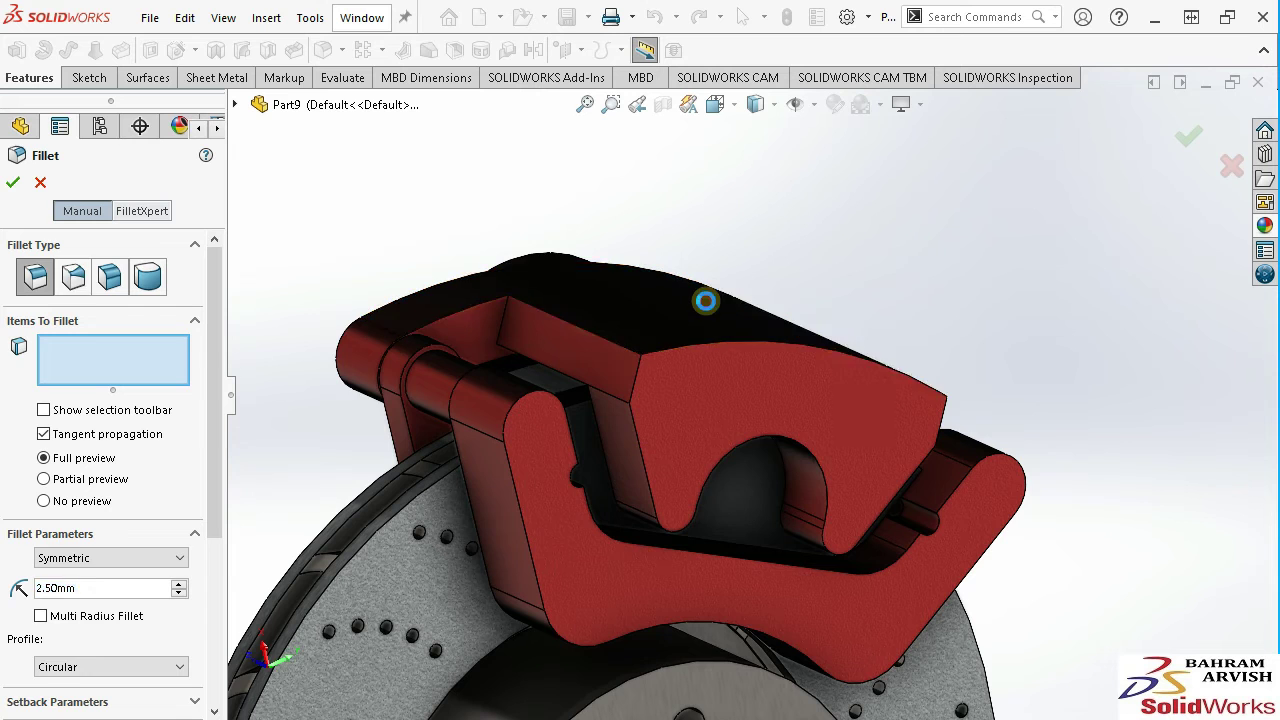
{"action": "left_click", "coordinate": [718, 305]}
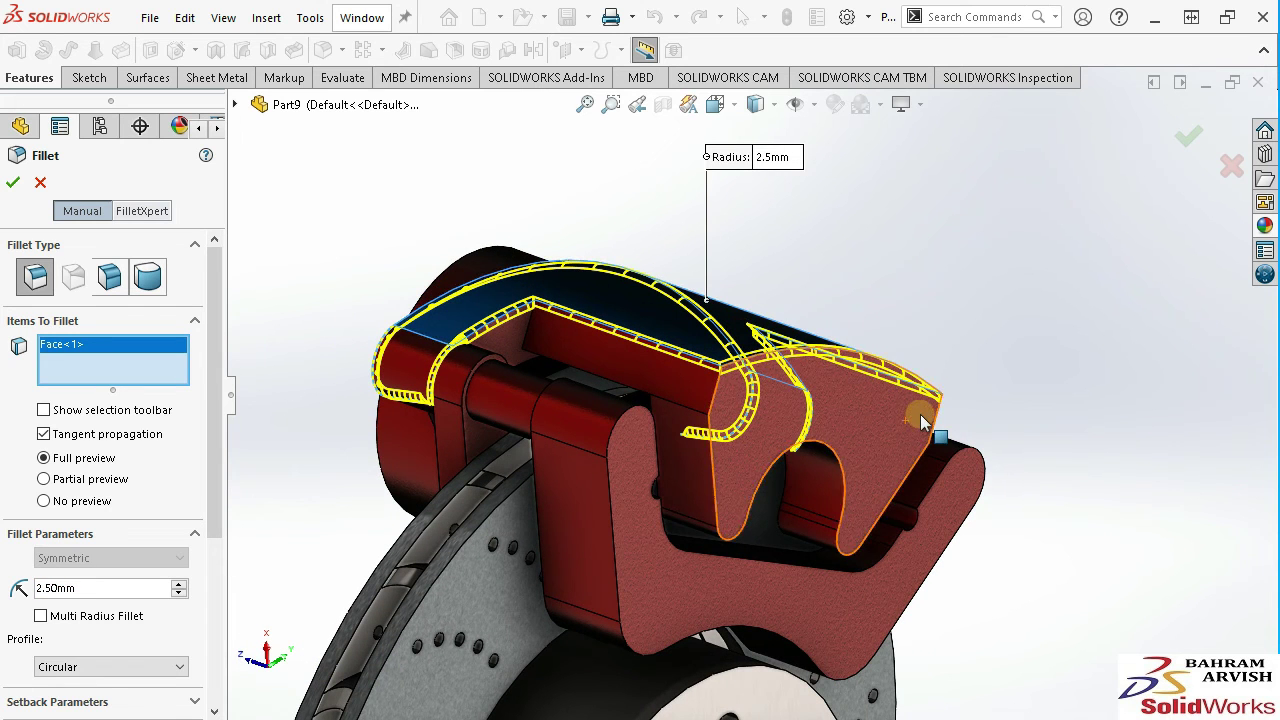
{"action": "left_click", "coordinate": [922, 424]}
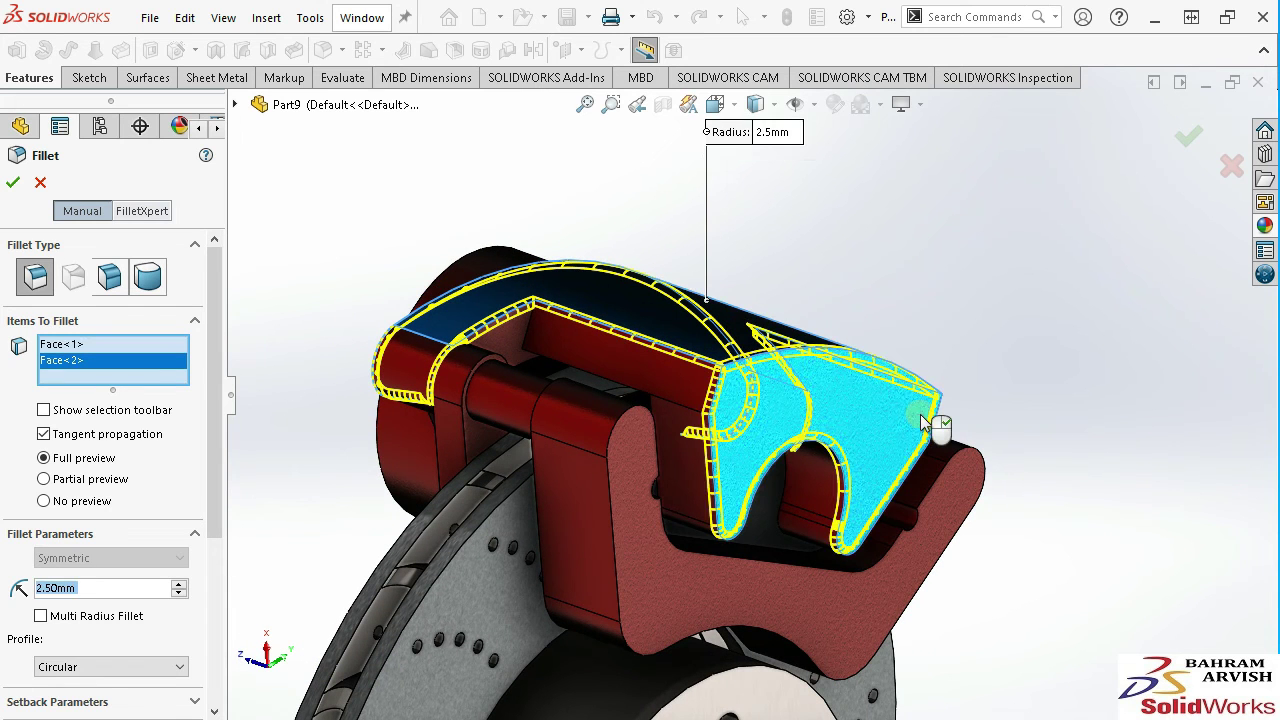
{"action": "left_click", "coordinate": [652, 406]}
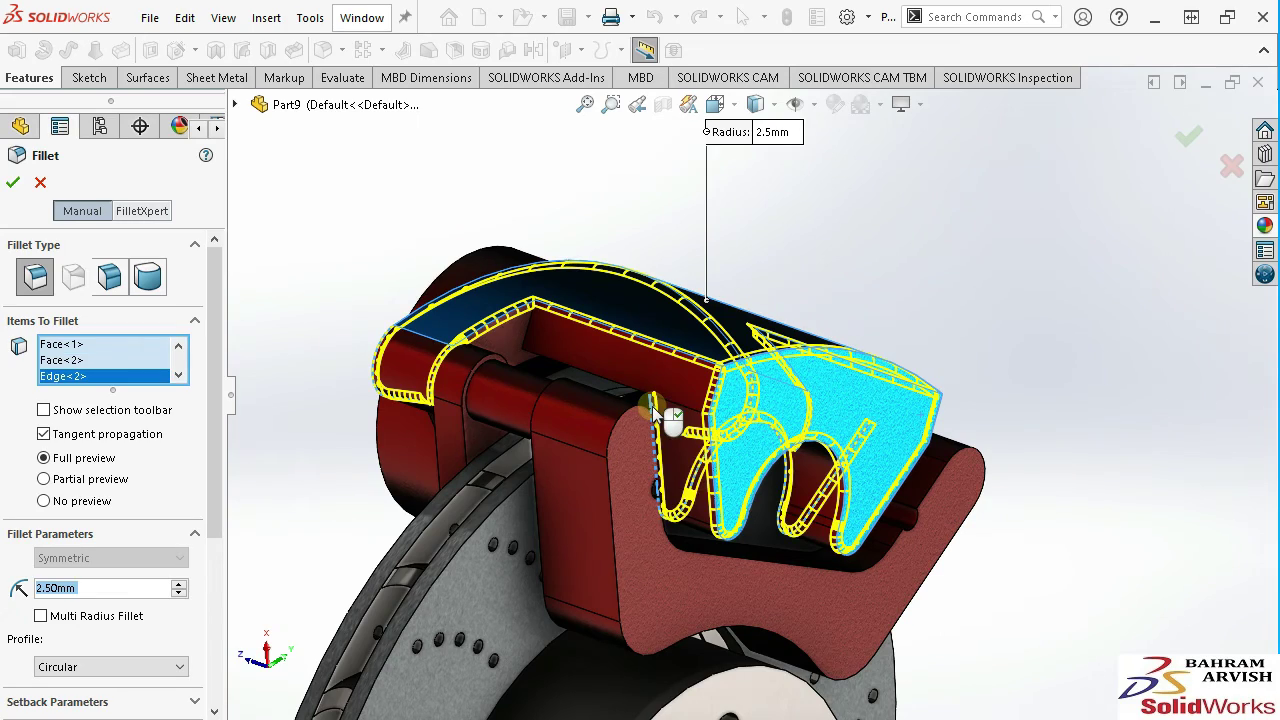
{"action": "middle_click_drag", "start_coordinate": [637, 397], "coordinate": [577, 484]}
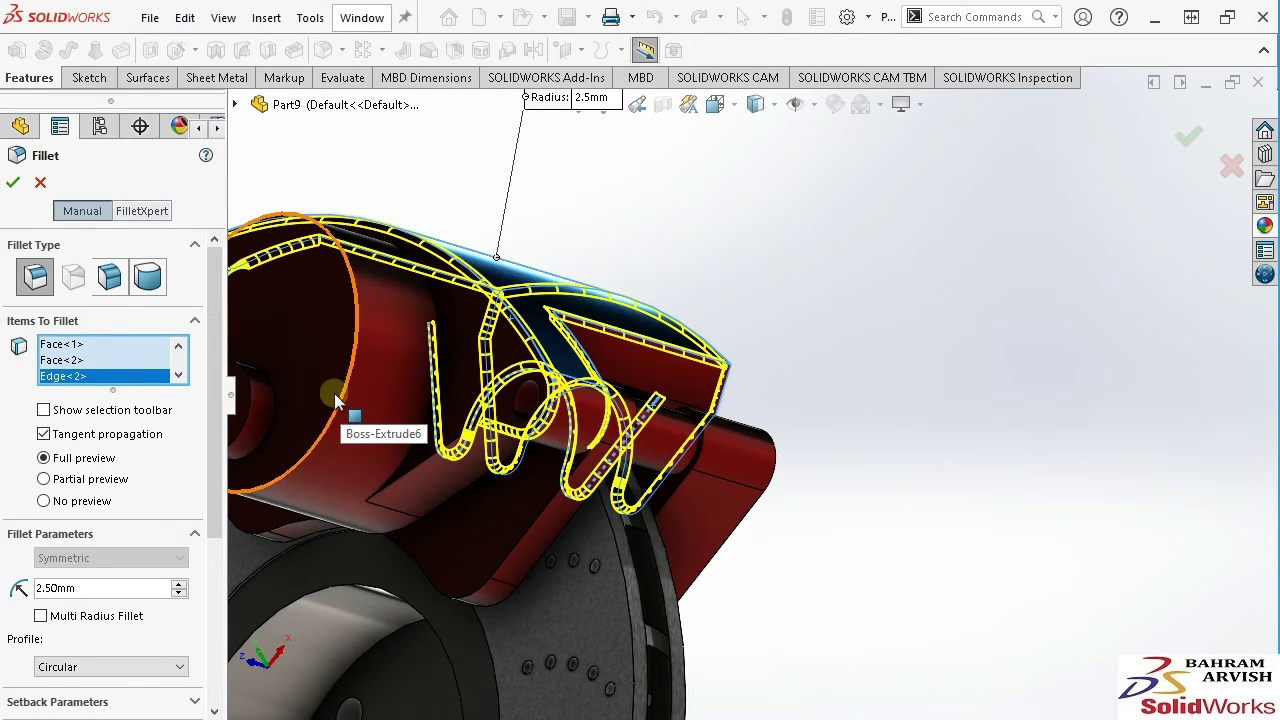
{"action": "left_click", "coordinate": [336, 400]}
Add the remaining caliper edges, drop stray ones, and accept the 2.5 mm fillet.
{"action": "middle_click_drag", "start_coordinate": [340, 402], "coordinate": [432, 414]}
{"action": "scroll", "coordinate": [586, 406], "scroll_direction": "down", "scroll_amount": 5}
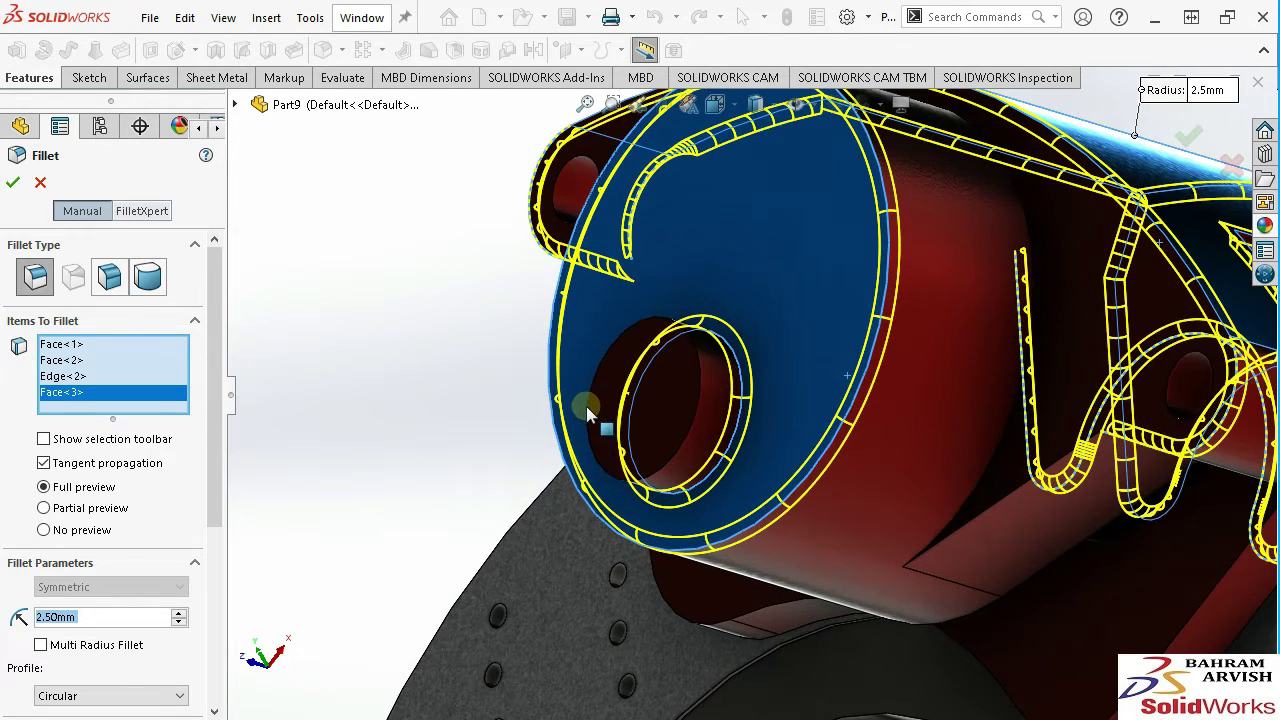
{"action": "left_click", "coordinate": [587, 398]}
{"action": "scroll", "coordinate": [587, 398], "scroll_direction": "up", "scroll_amount": 5}
{"action": "scroll", "coordinate": [806, 360], "scroll_direction": "down", "scroll_amount": 1}
{"action": "middle_click_drag", "start_coordinate": [806, 360], "coordinate": [852, 417]}
{"action": "scroll", "coordinate": [852, 417], "scroll_direction": "down", "scroll_amount": 3}
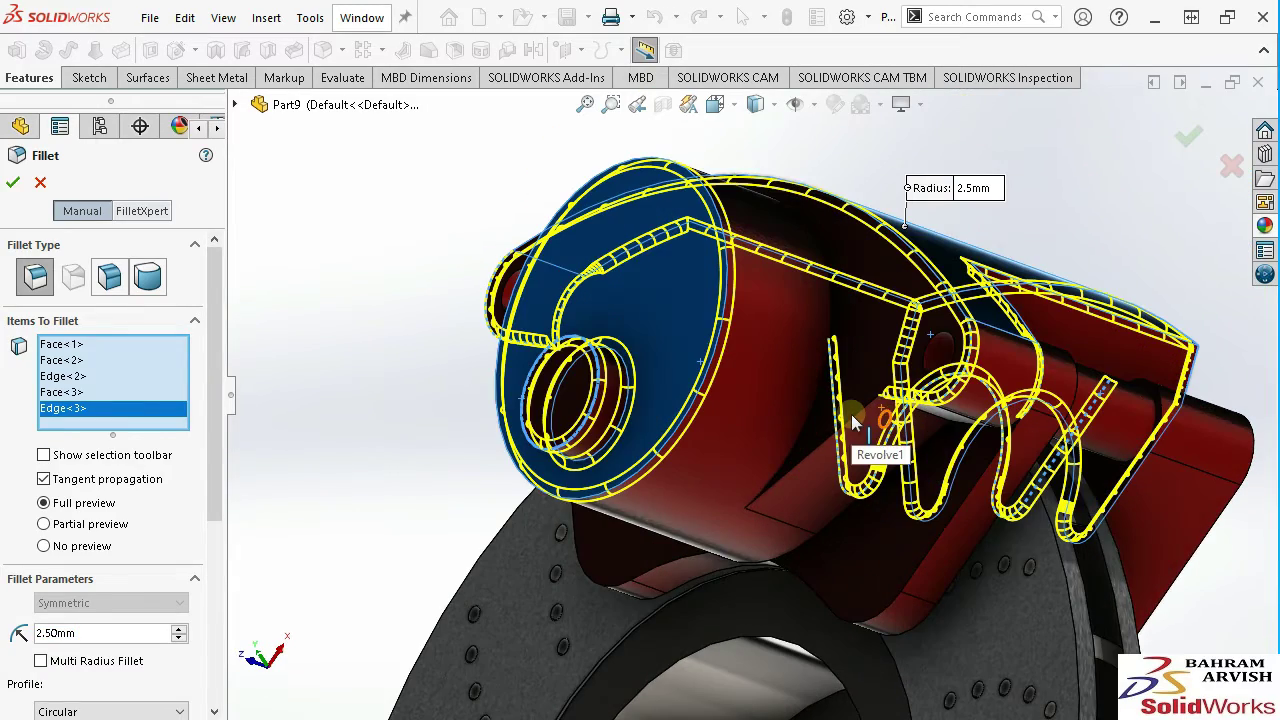
{"action": "left_click", "coordinate": [852, 416]}
{"action": "mouse_move", "coordinate": [853, 417]}
{"action": "middle_mouse_down"}
{"action": "mouse_move", "coordinate": [805, 462]}
{"action": "mouse_move", "coordinate": [815, 448]}
{"action": "middle_mouse_up"}
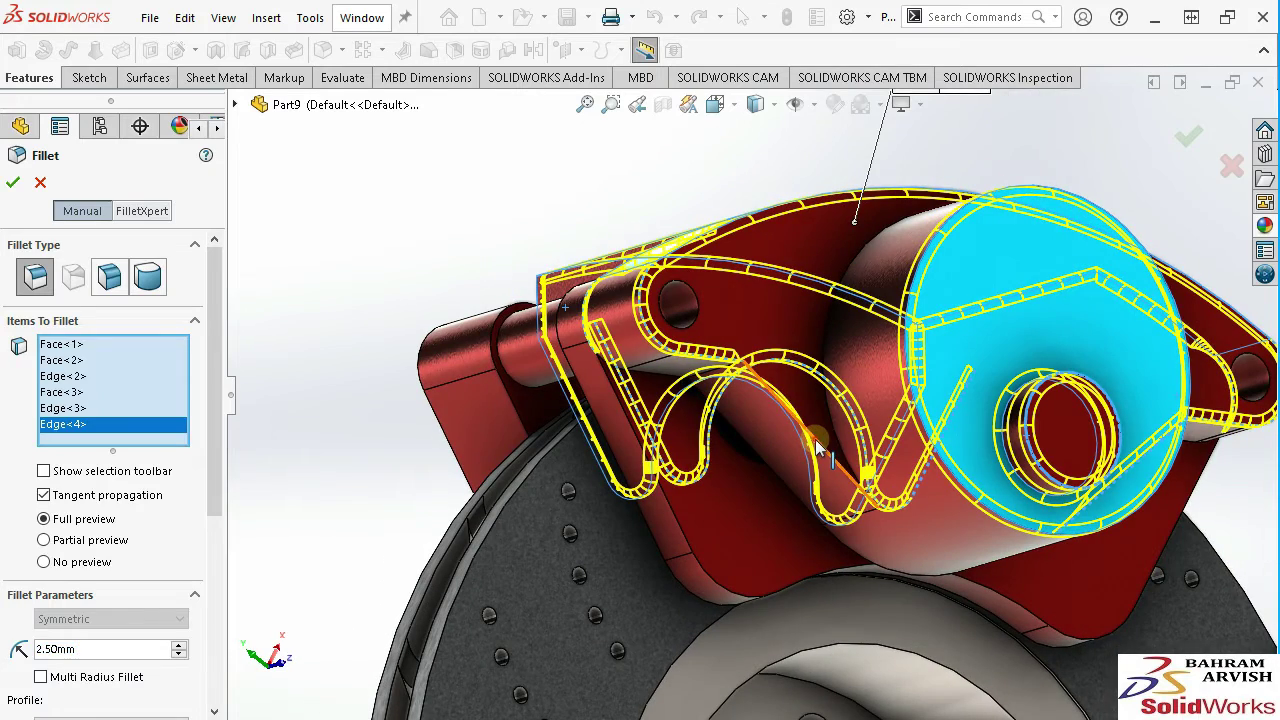
{"action": "left_click", "coordinate": [817, 447]}
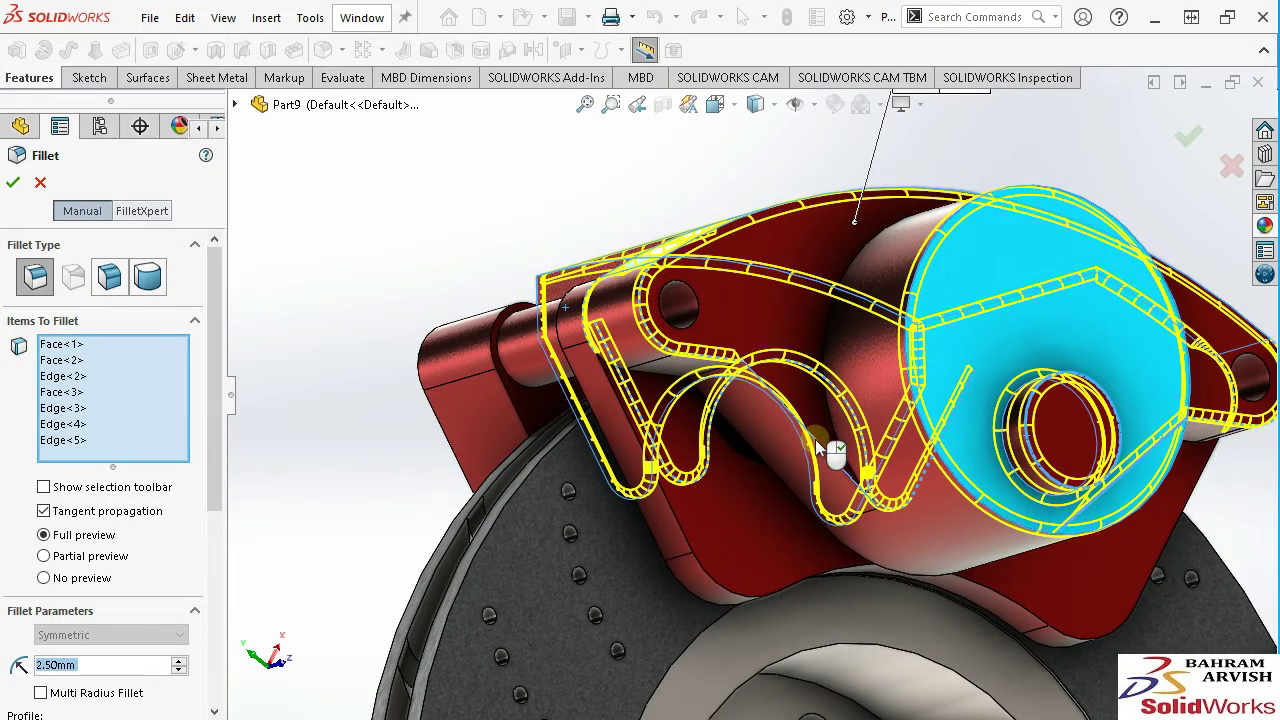
{"action": "left_click", "coordinate": [757, 455]}
{"action": "middle_click_drag", "start_coordinate": [765, 400], "coordinate": [781, 393]}
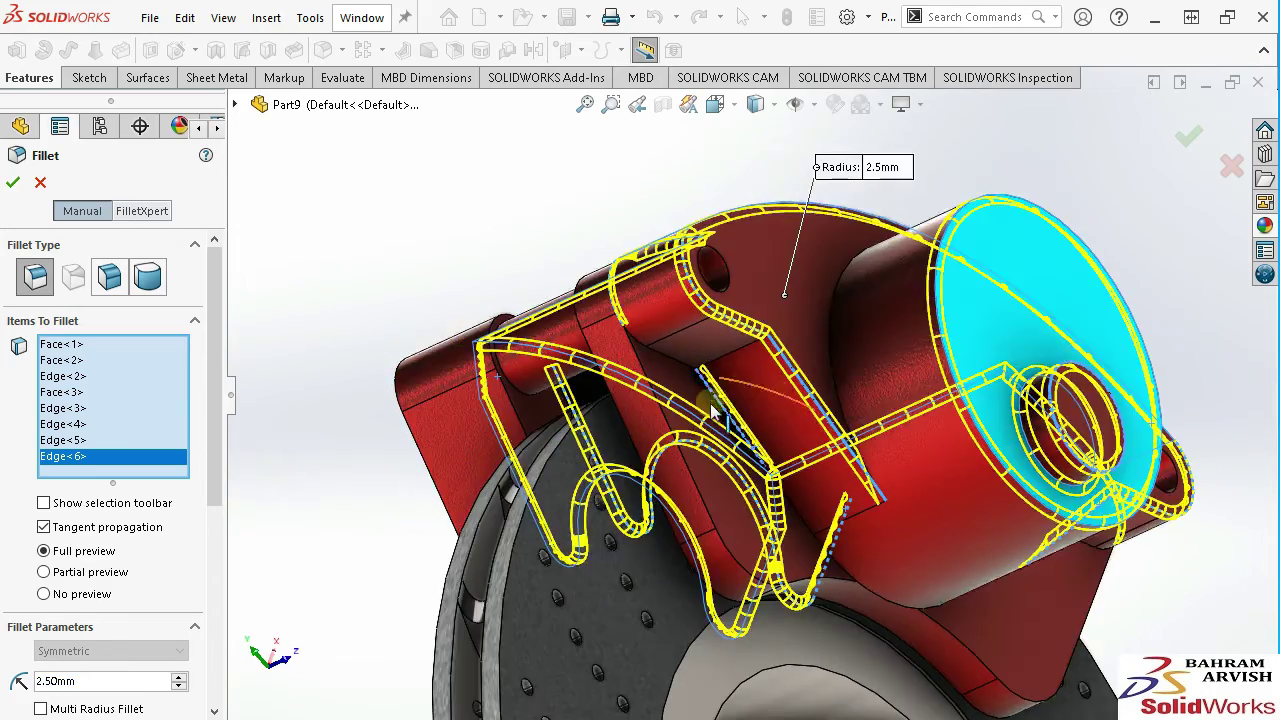
{"action": "scroll", "coordinate": [770, 405], "scroll_direction": "down", "scroll_amount": 5}
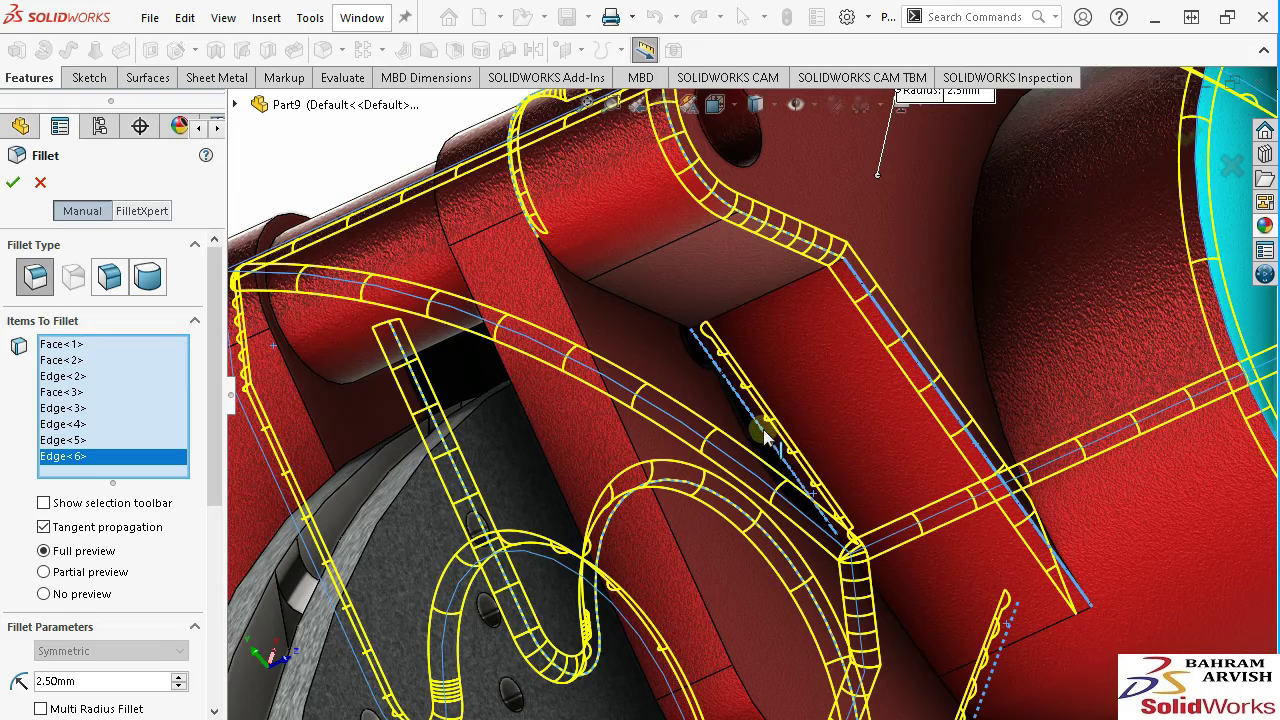
{"action": "left_click", "coordinate": [764, 431]}
{"action": "scroll", "coordinate": [764, 431], "scroll_direction": "up", "scroll_amount": 5}
{"action": "mouse_move", "coordinate": [723, 362]}
{"action": "middle_mouse_down"}
{"action": "mouse_move", "coordinate": [747, 333]}
{"action": "mouse_move", "coordinate": [643, 332]}
{"action": "middle_mouse_up"}
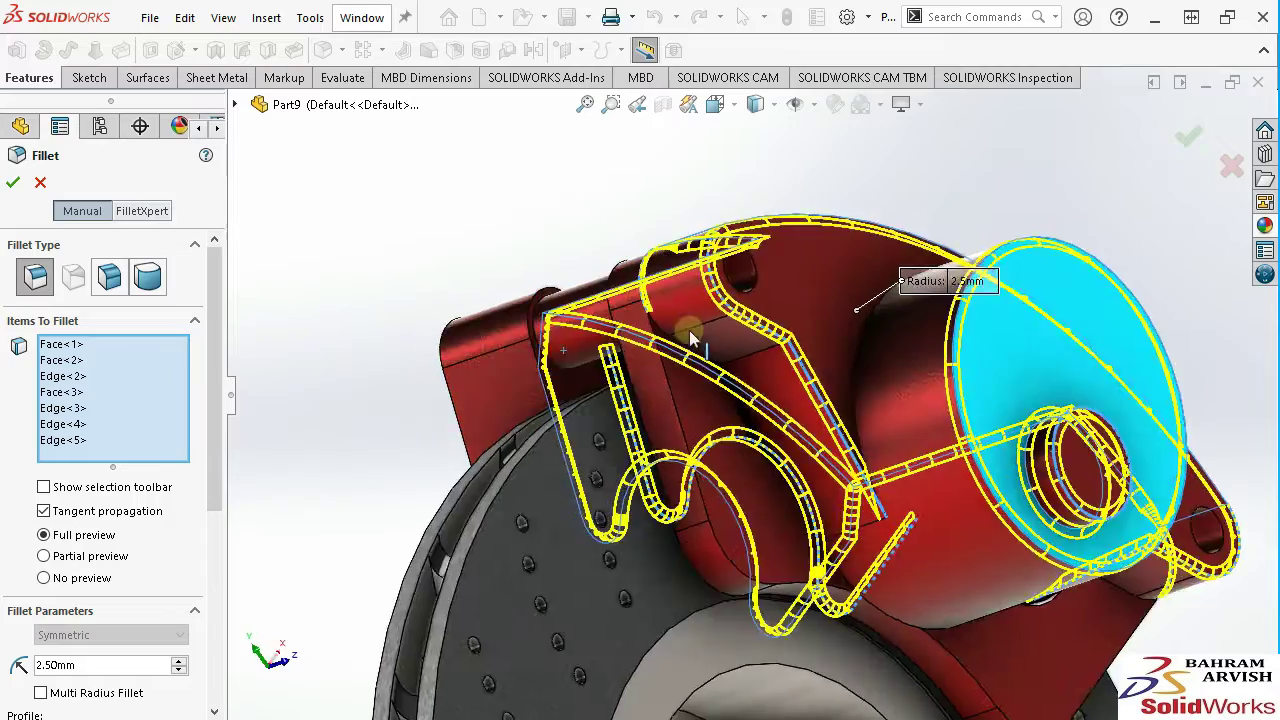
{"action": "scroll", "coordinate": [643, 332], "scroll_direction": "down", "scroll_amount": 5}
{"action": "left_click", "coordinate": [629, 314]}
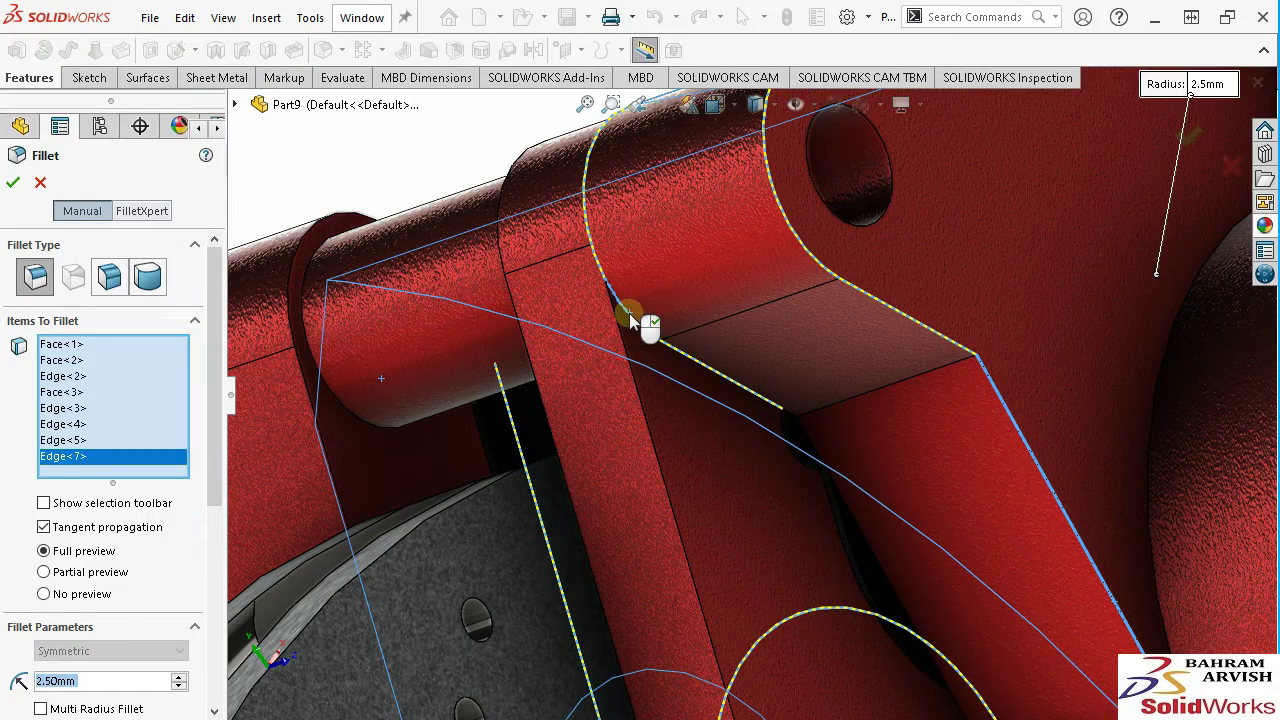
{"action": "left_click", "coordinate": [629, 313]}
{"action": "scroll", "coordinate": [629, 313], "scroll_direction": "up", "scroll_amount": 5}
{"action": "mouse_move", "coordinate": [629, 313]}
{"action": "middle_mouse_down"}
{"action": "mouse_move", "coordinate": [928, 521]}
{"action": "mouse_move", "coordinate": [871, 494]}
{"action": "mouse_move", "coordinate": [901, 528]}
{"action": "mouse_move", "coordinate": [1145, 132]}
{"action": "middle_mouse_up"}
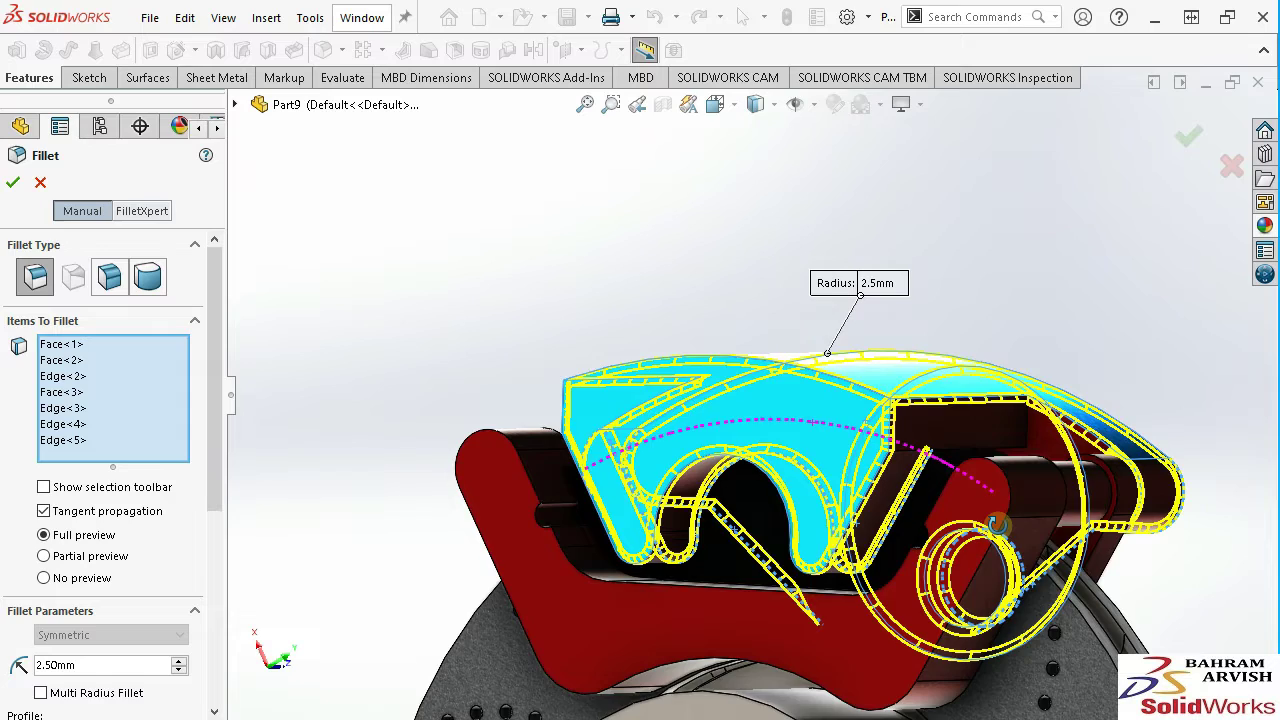
{"action": "left_click", "coordinate": [1188, 136]}
Start a second fillet and select another caliper face to round.
{"action": "mouse_move", "coordinate": [726, 503]}
{"action": "middle_mouse_down"}
{"action": "mouse_move", "coordinate": [846, 523]}
{"action": "mouse_move", "coordinate": [724, 483]}
{"action": "middle_mouse_up"}
{"action": "scroll", "coordinate": [674, 455], "scroll_direction": "down", "scroll_amount": 3}
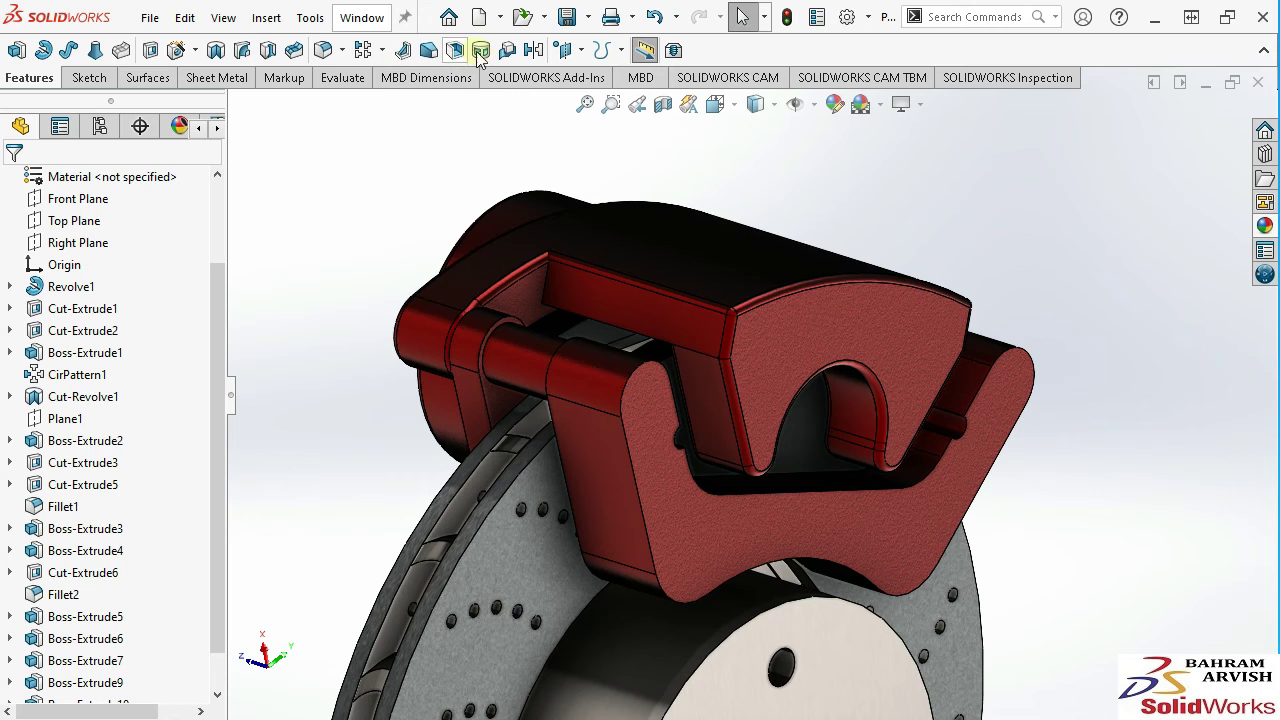
{"action": "key", "text": "Return"}
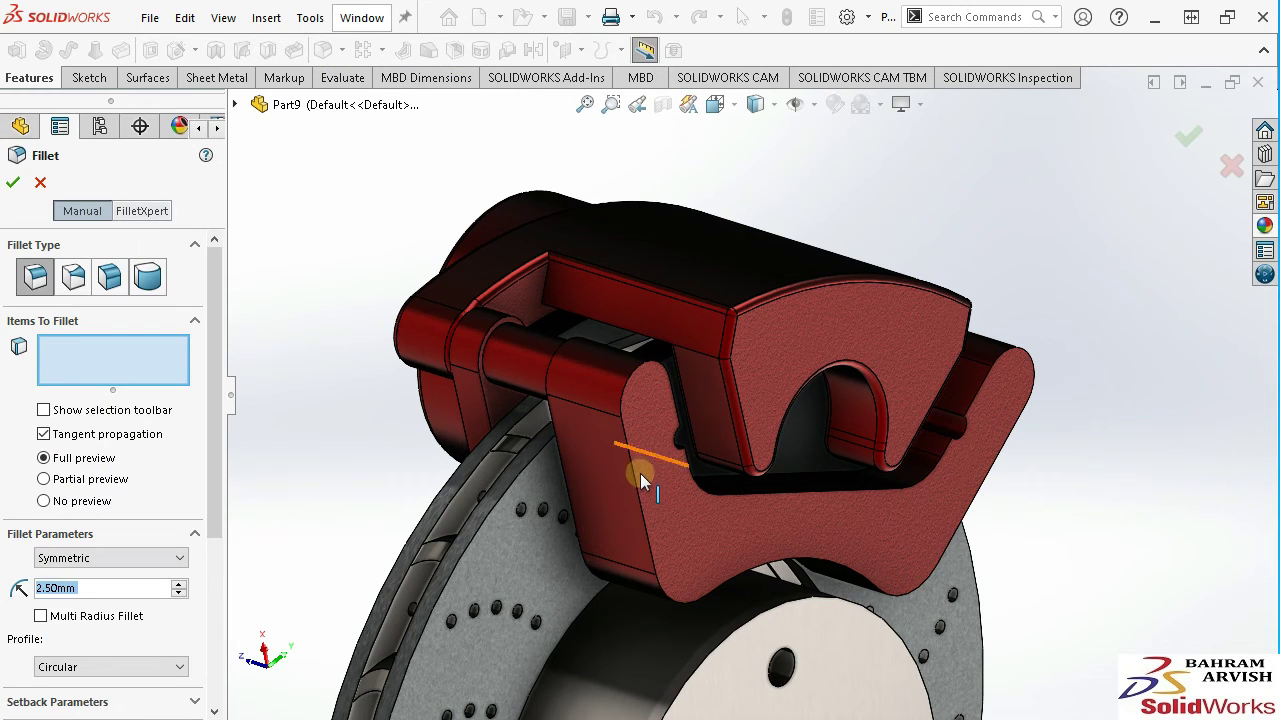
{"action": "left_click", "coordinate": [1005, 413]}
{"action": "mouse_move", "coordinate": [1005, 413]}
{"action": "middle_mouse_down"}
{"action": "mouse_move", "coordinate": [763, 466]}
{"action": "mouse_move", "coordinate": [1080, 297]}
{"action": "middle_mouse_up"}
Accept the second 2.5 mm caliper fillet.
{"action": "key", "text": "Return"}
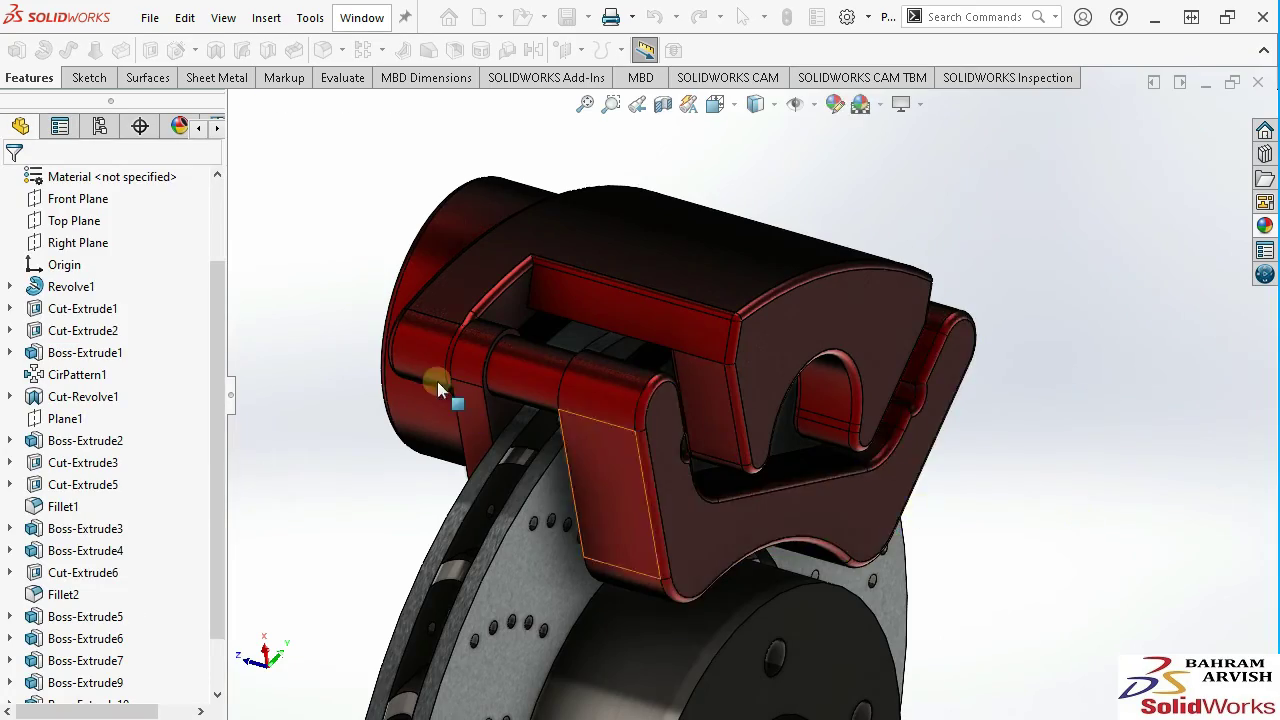
{"action": "scroll", "coordinate": [437, 381], "scroll_direction": "down", "scroll_amount": 5}
{"action": "scroll", "coordinate": [543, 414], "scroll_direction": "down", "scroll_amount": 3}
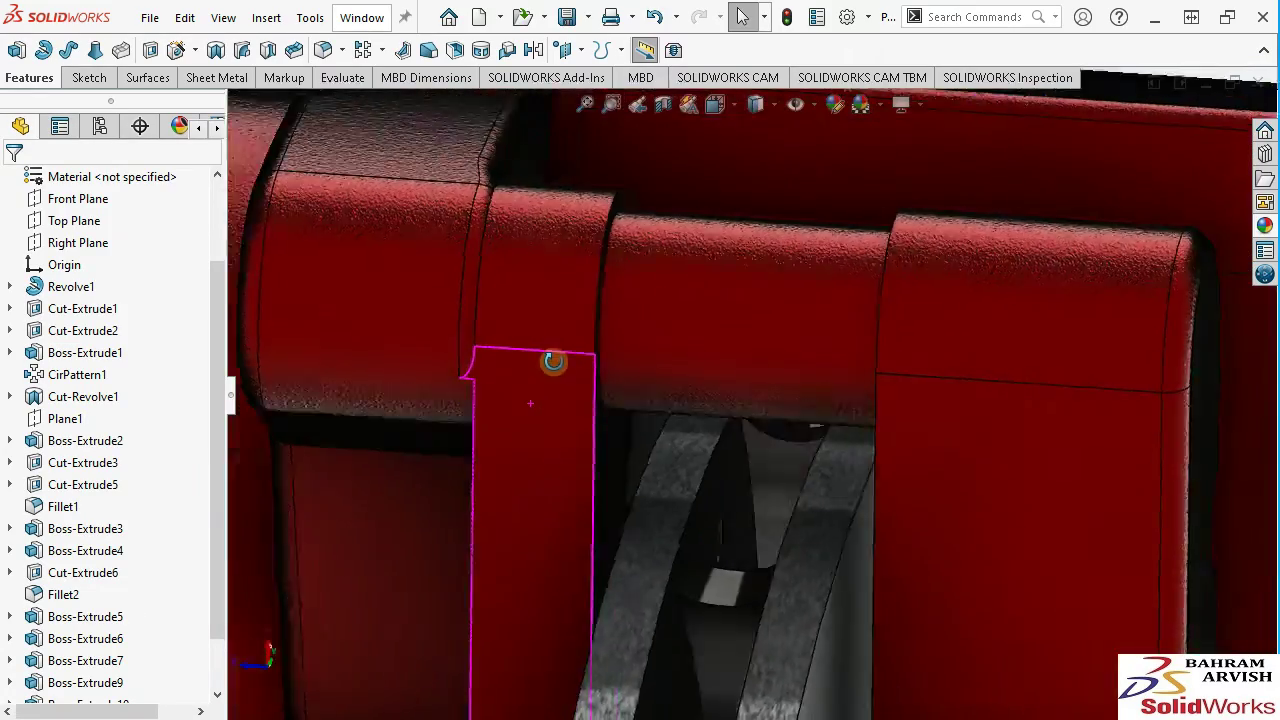
{"action": "middle_click_drag", "start_coordinate": [620, 327], "coordinate": [514, 406]}
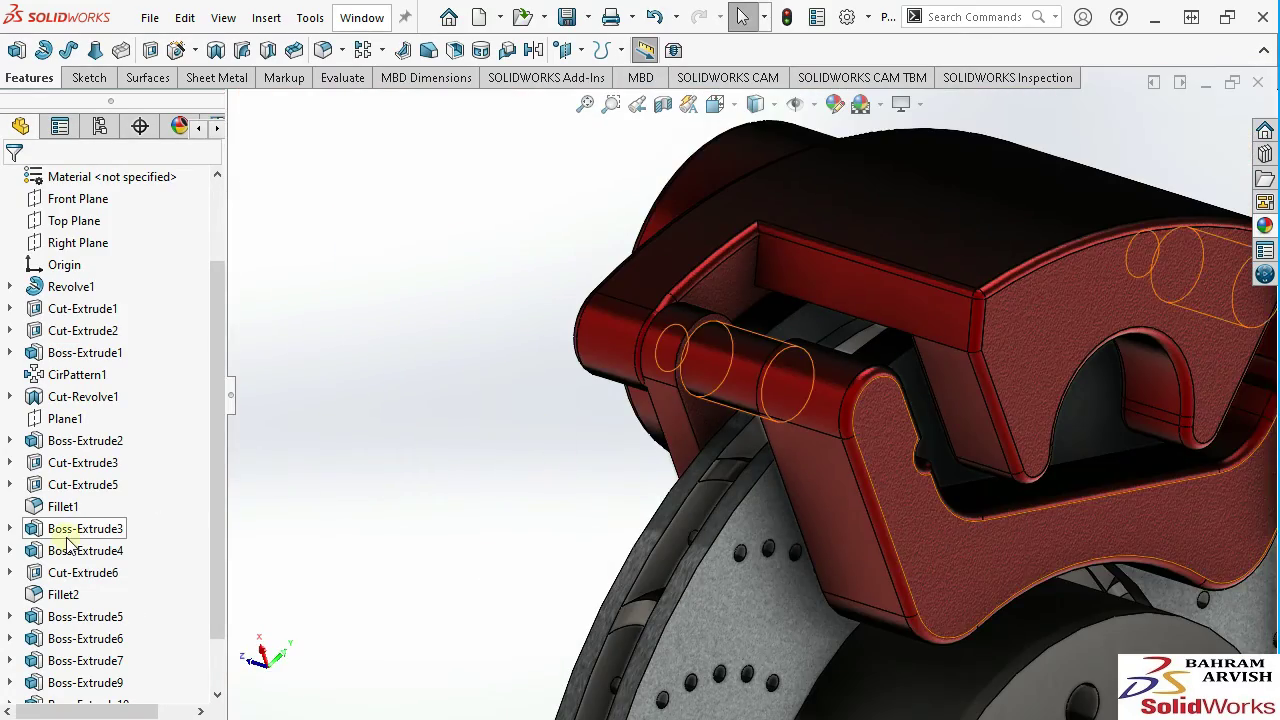
Edit Boss-Extrude5 to remove Fillet2 from its feature scope, keeping the bracket separate.
{"action": "left_click", "coordinate": [70, 620]}
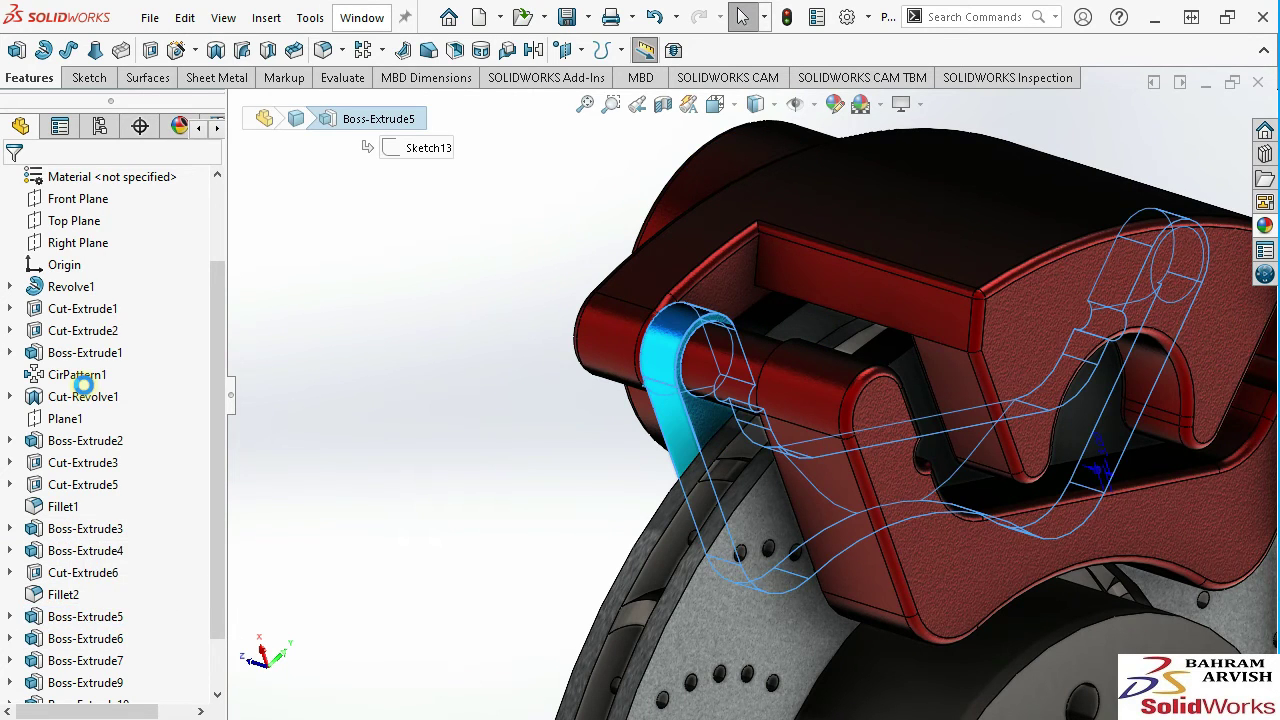
{"action": "left_click", "coordinate": [82, 384]}
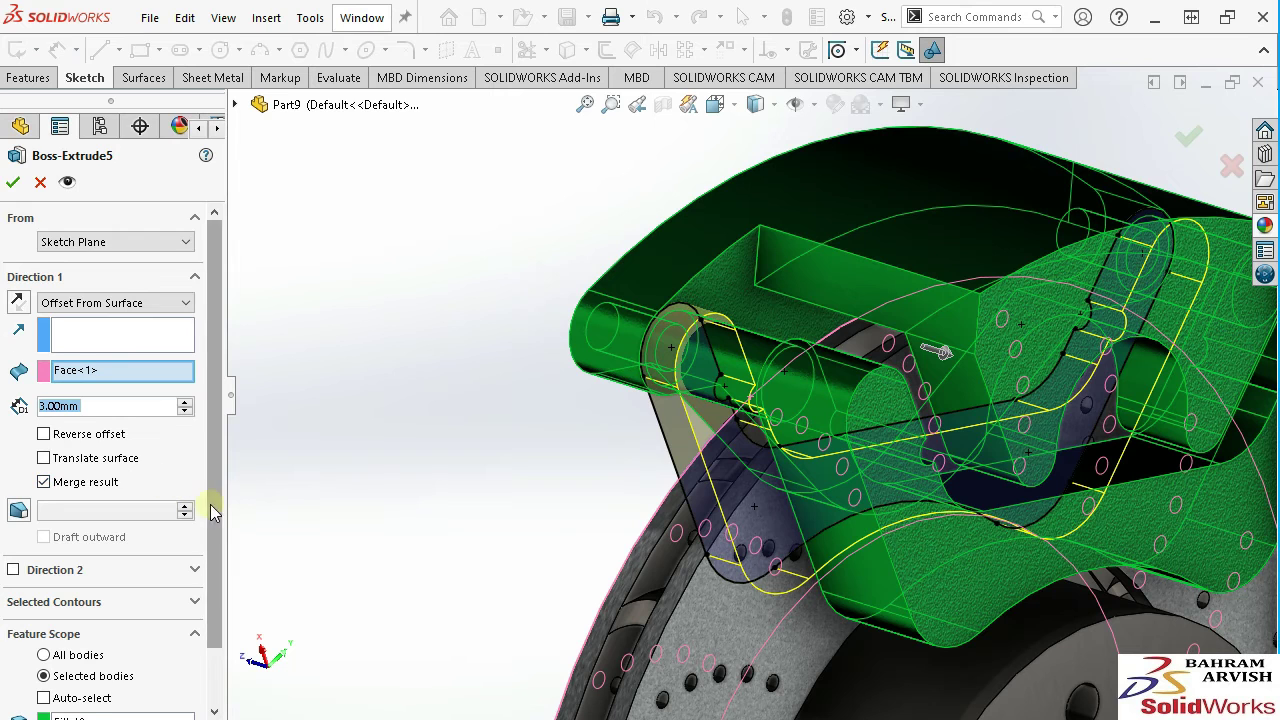
{"action": "scroll", "coordinate": [212, 512], "scroll_direction": "down", "scroll_amount": 2}
{"action": "left_click", "coordinate": [86, 659]}
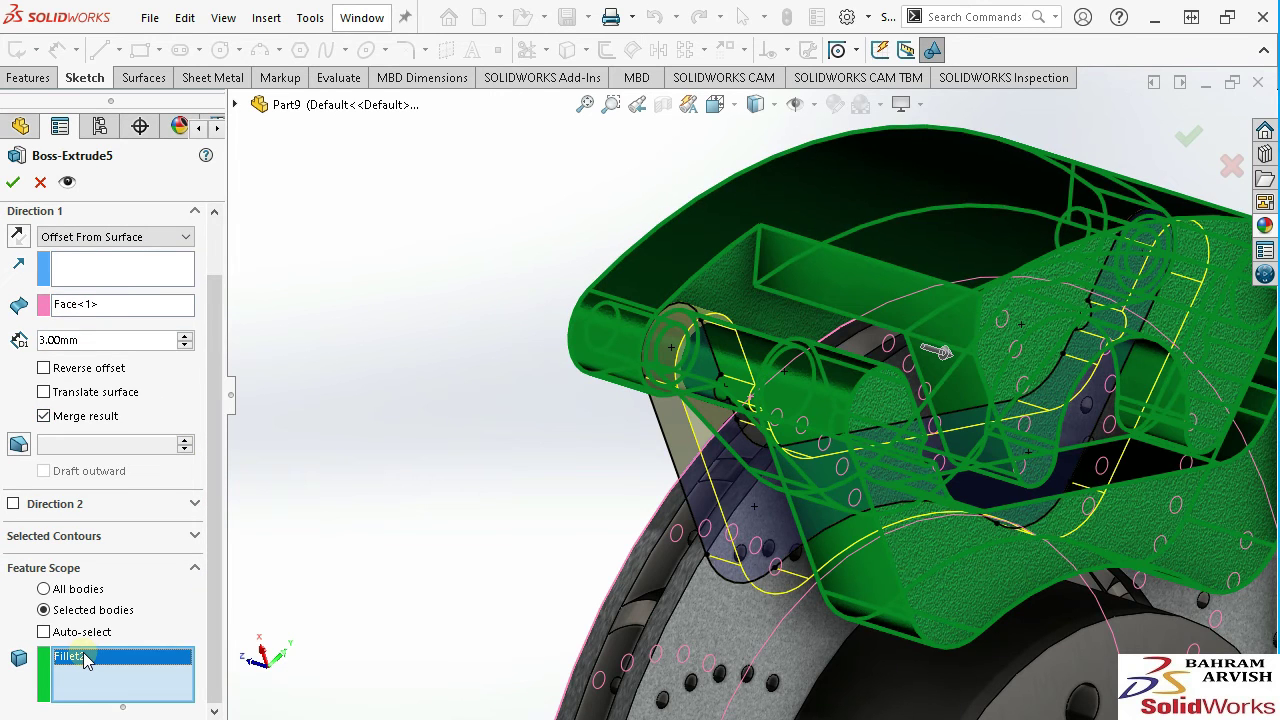
{"action": "key", "text": "Delete"}
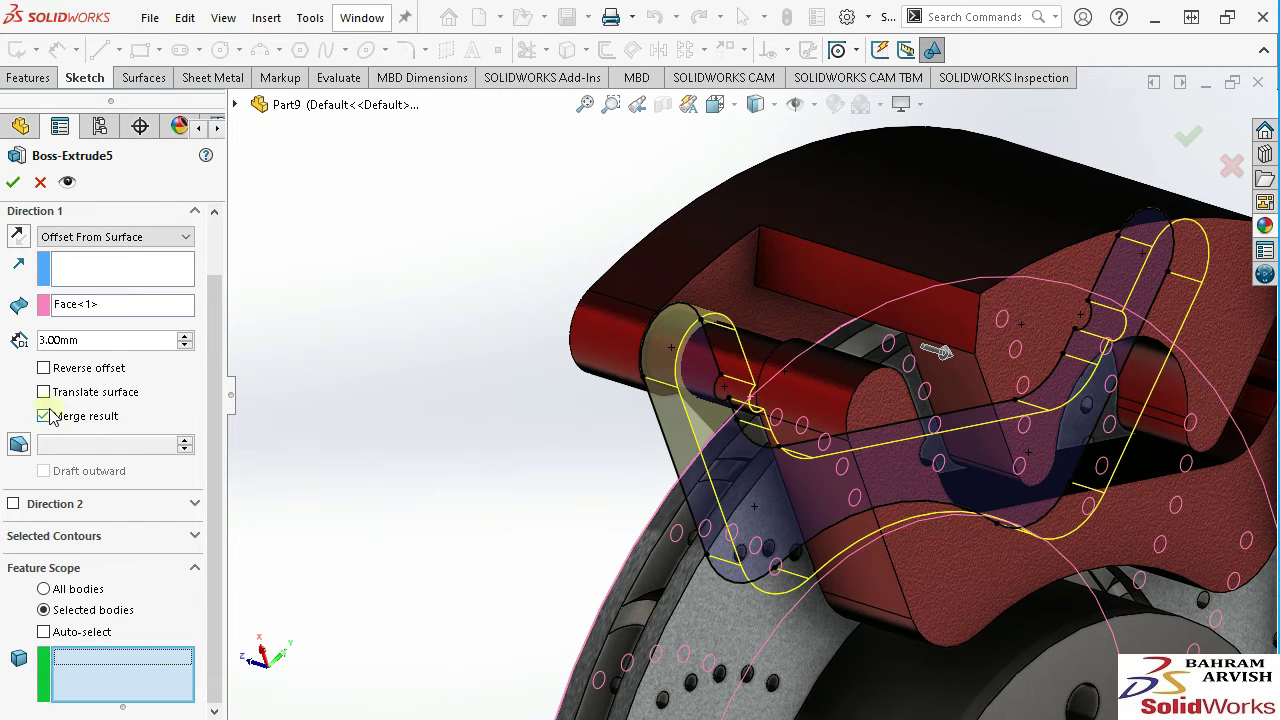
{"action": "scroll", "coordinate": [45, 322], "scroll_direction": "up", "scroll_amount": 2}
{"action": "key", "text": "Return"}
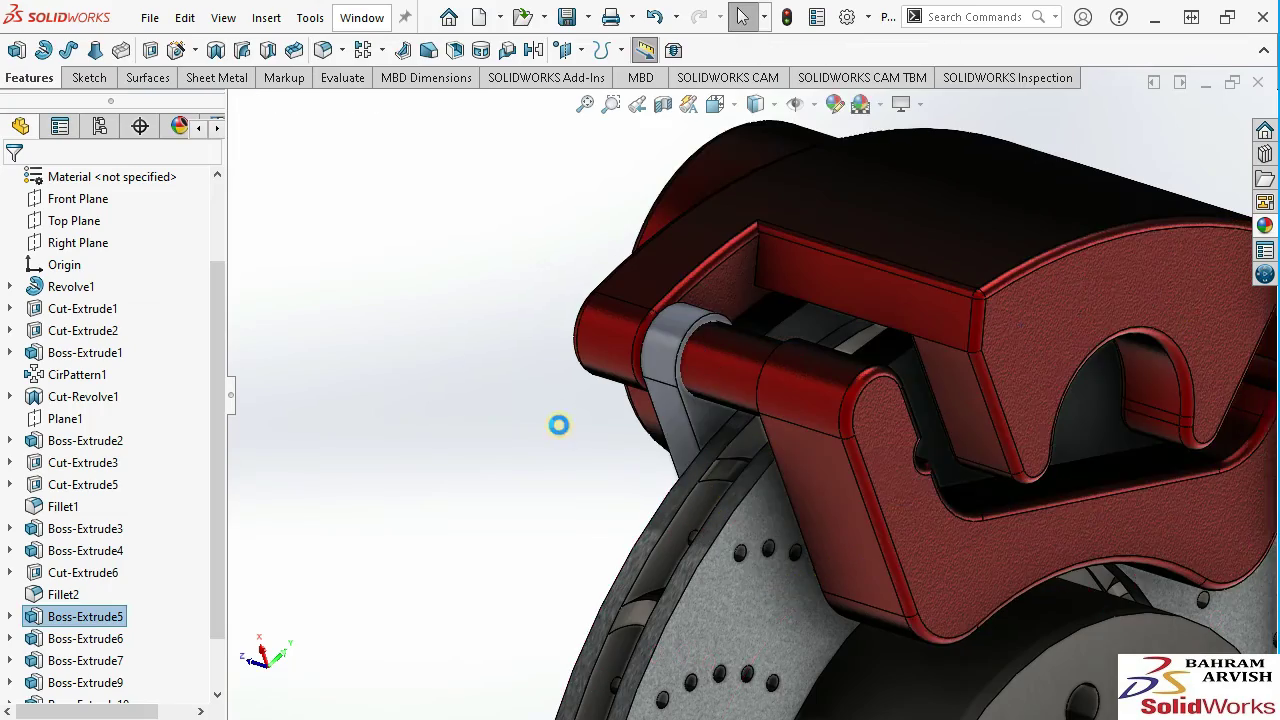
{"action": "scroll", "coordinate": [710, 355], "scroll_direction": "down", "scroll_amount": 3}
{"action": "mouse_move", "coordinate": [706, 363]}
{"action": "middle_mouse_down"}
{"action": "mouse_move", "coordinate": [815, 358]}
{"action": "mouse_move", "coordinate": [766, 323]}
{"action": "mouse_move", "coordinate": [786, 243]}
{"action": "mouse_move", "coordinate": [809, 249]}
{"action": "mouse_move", "coordinate": [822, 306]}
{"action": "mouse_move", "coordinate": [818, 296]}
{"action": "middle_mouse_up"}
Add one more edge to the existing 2.5 mm Fillet3 and accept it.
{"action": "left_click", "coordinate": [505, 415]}
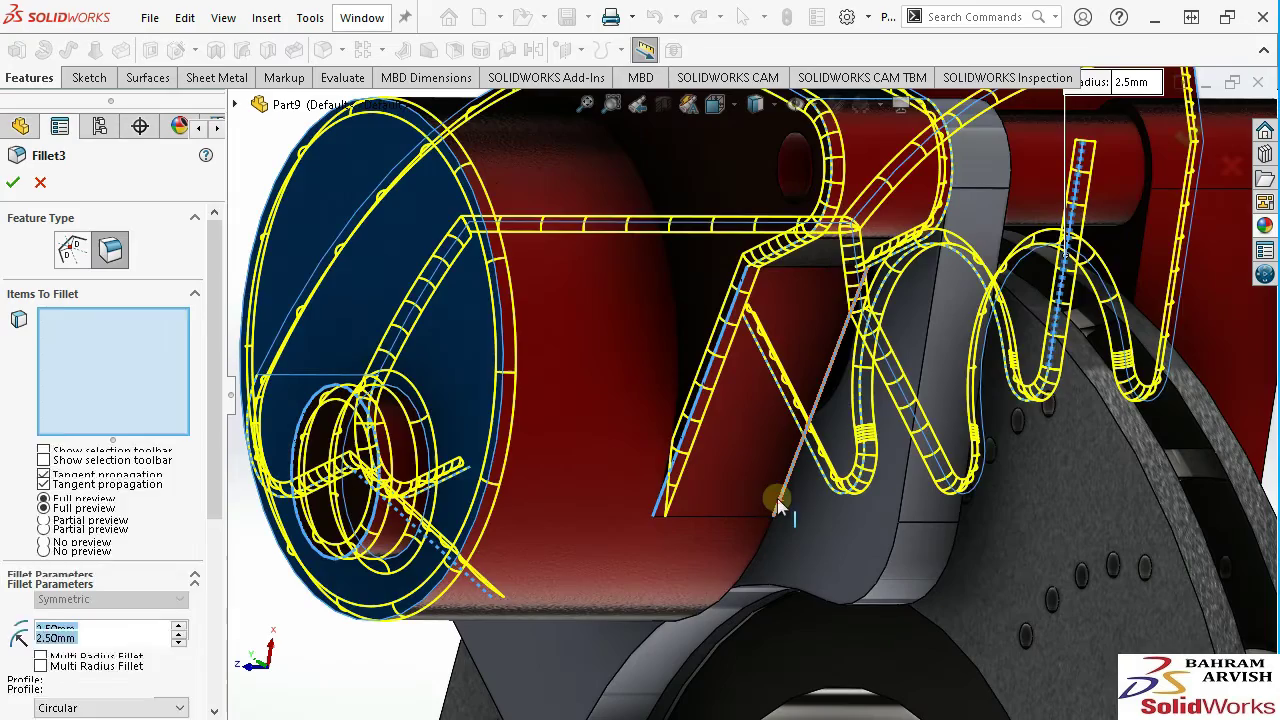
{"action": "left_click", "coordinate": [778, 503]}
{"action": "scroll", "coordinate": [651, 586], "scroll_direction": "up", "scroll_amount": 5}
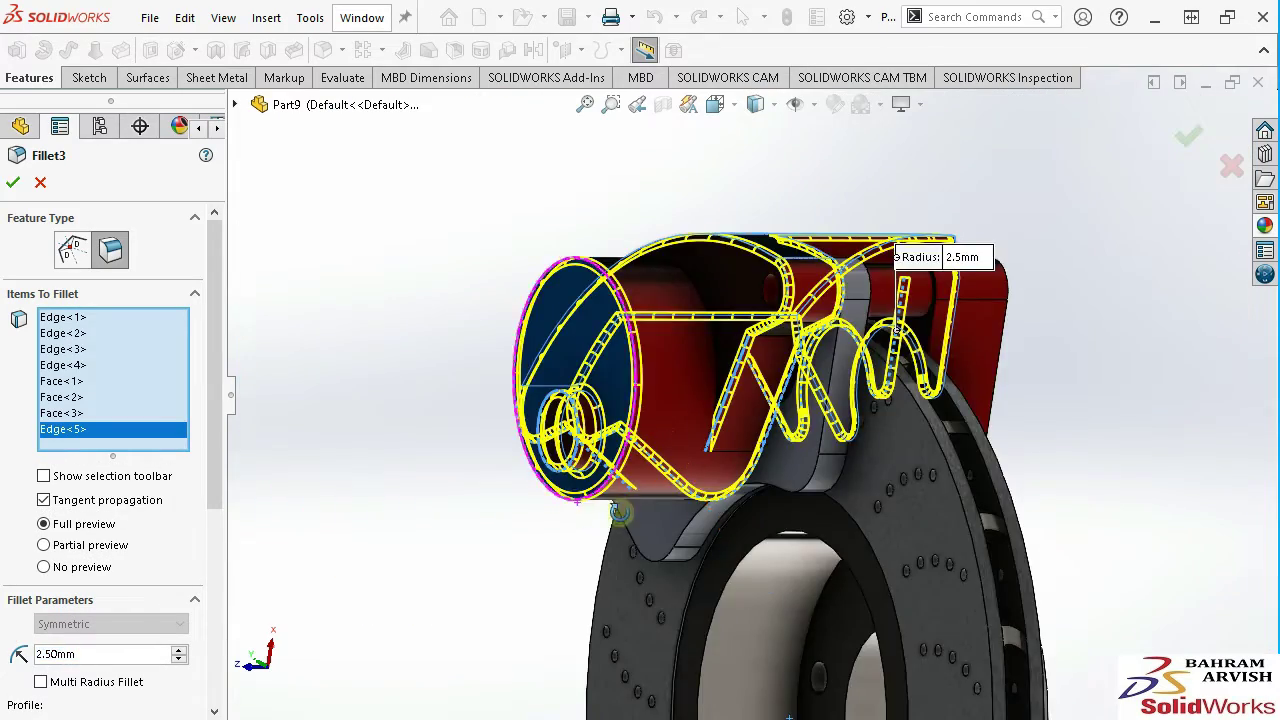
{"action": "middle_click_drag", "start_coordinate": [651, 586], "coordinate": [985, 290]}
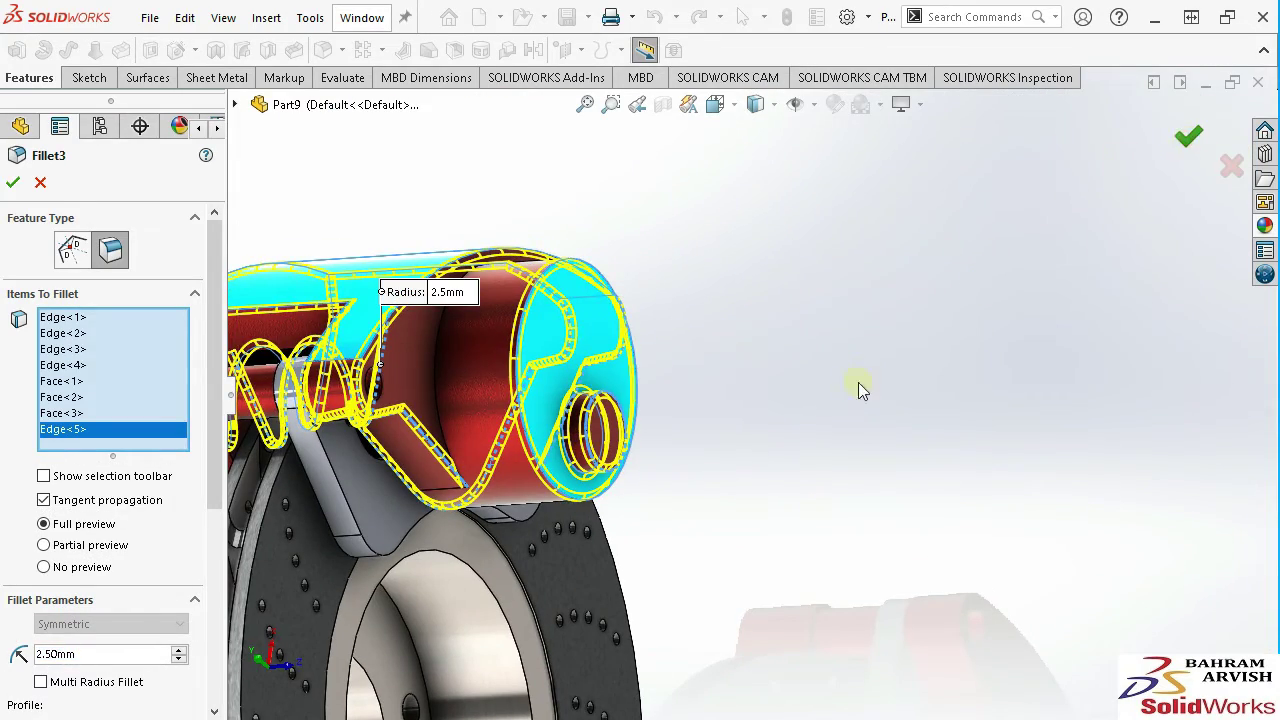
{"action": "key", "text": "Return"}
{"action": "scroll", "coordinate": [393, 452], "scroll_direction": "down", "scroll_amount": 3}
{"action": "scroll", "coordinate": [508, 363], "scroll_direction": "down", "scroll_amount": 4}
{"action": "mouse_move", "coordinate": [509, 319]}
{"action": "middle_mouse_down"}
{"action": "mouse_move", "coordinate": [487, 406]}
{"action": "mouse_move", "coordinate": [503, 443]}
{"action": "middle_mouse_up"}
Expand the Solid Bodies folder to list the part's five bodies.
{"action": "left_click", "coordinate": [266, 18]}
{"action": "left_click", "coordinate": [798, 213]}
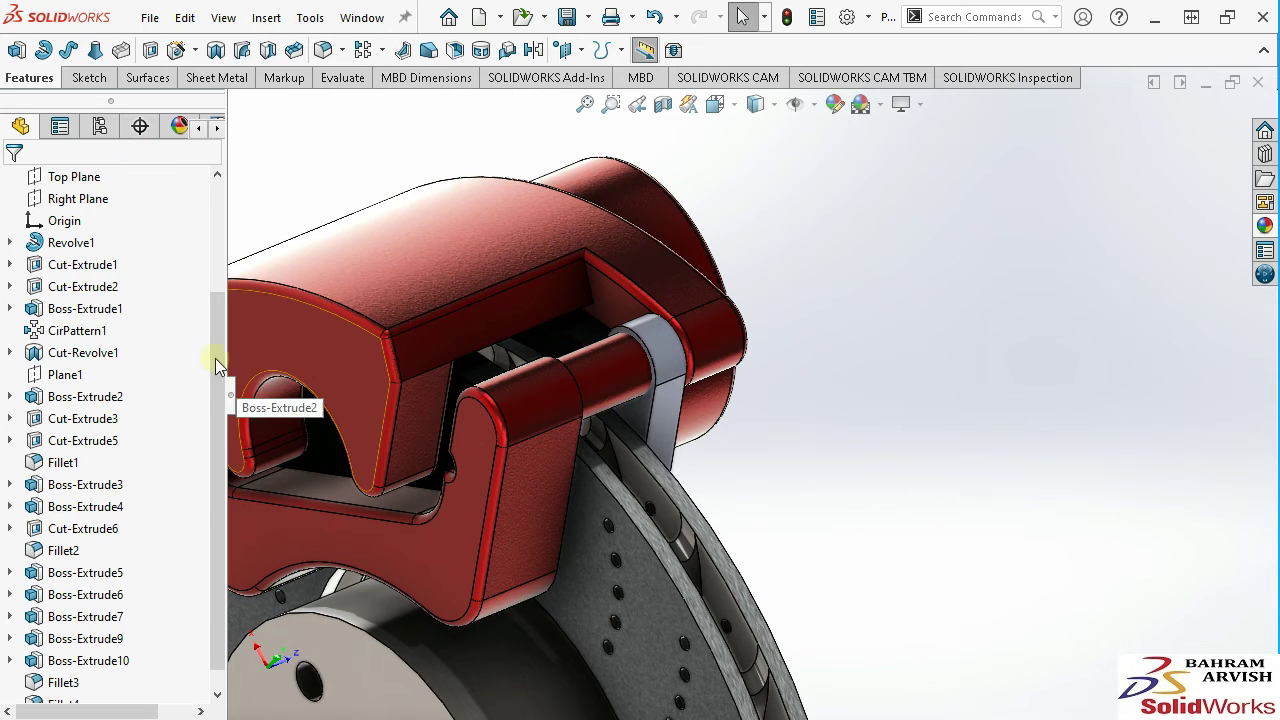
{"action": "left_click_drag", "start_coordinate": [215, 362], "coordinate": [230, 193]}
{"action": "left_click", "coordinate": [10, 265]}
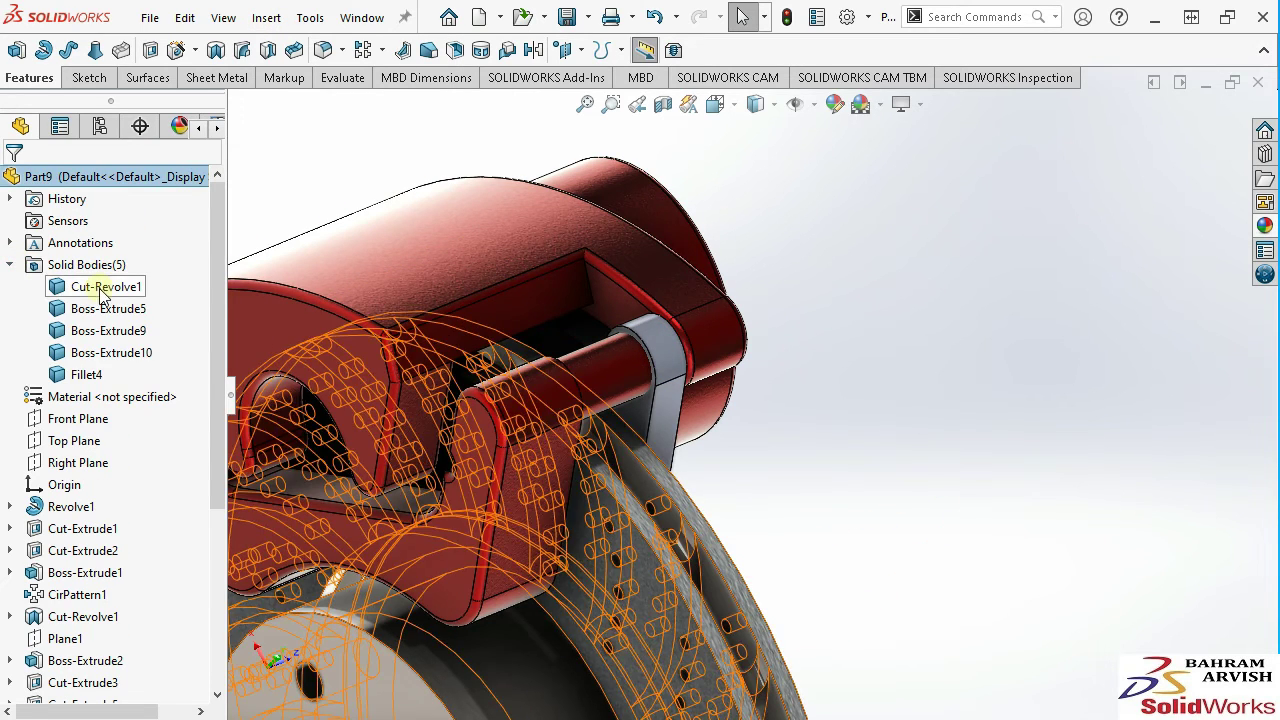
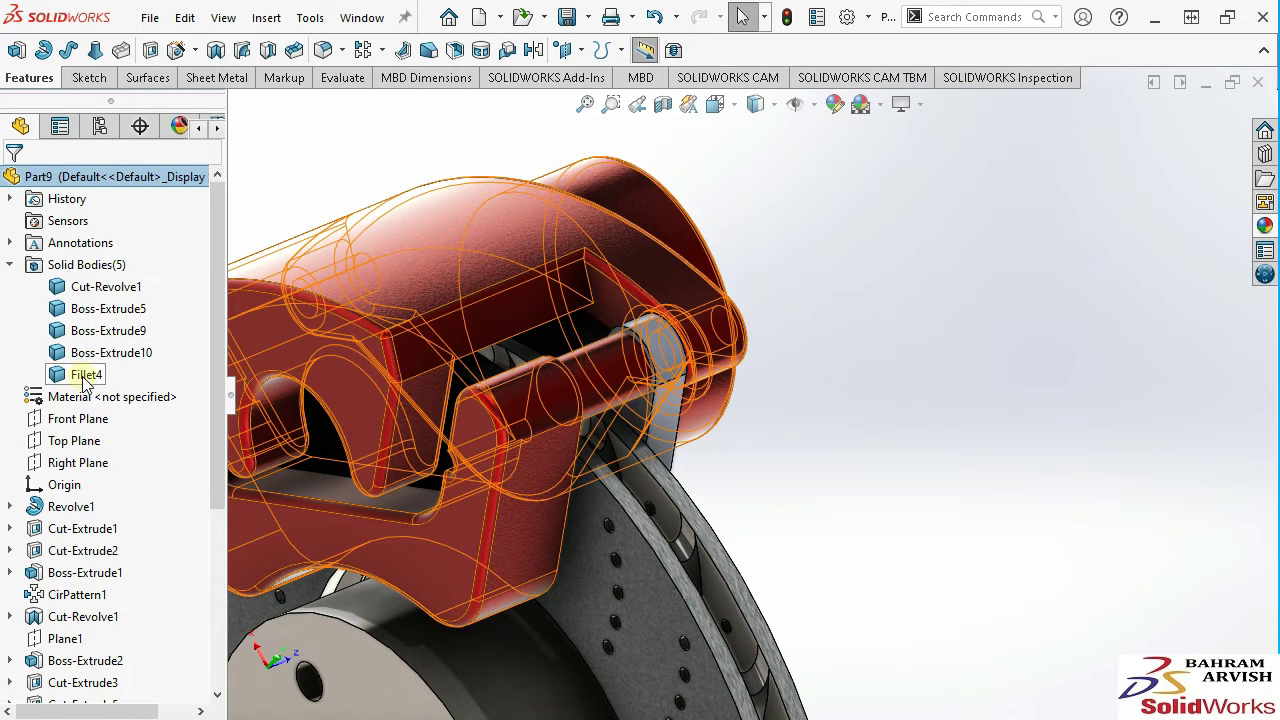
Orbit the model and select the Boss-Extrude3 caliper pin feature.
{"action": "scroll", "coordinate": [806, 463], "scroll_direction": "up", "scroll_amount": 5}
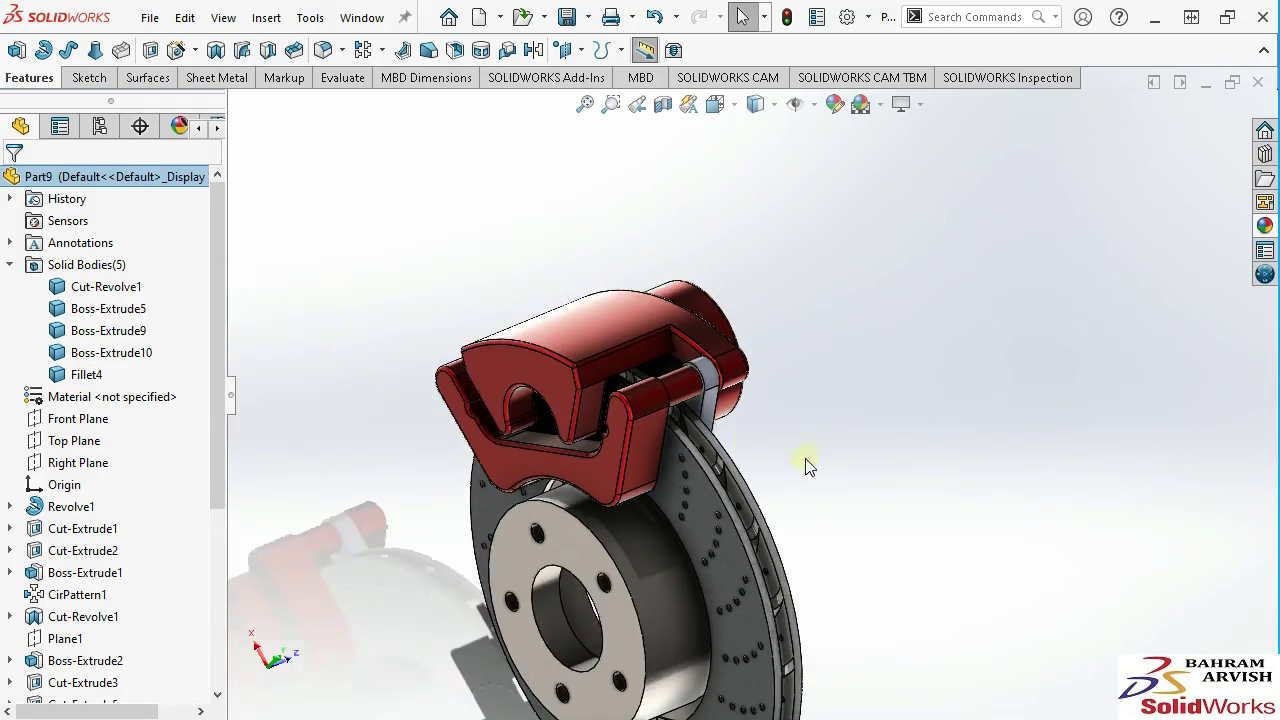
{"action": "scroll", "coordinate": [671, 449], "scroll_direction": "down", "scroll_amount": 5}
{"action": "mouse_move", "coordinate": [671, 449]}
{"action": "middle_mouse_down"}
{"action": "mouse_move", "coordinate": [604, 403]}
{"action": "mouse_move", "coordinate": [768, 424]}
{"action": "mouse_move", "coordinate": [711, 385]}
{"action": "middle_mouse_up"}
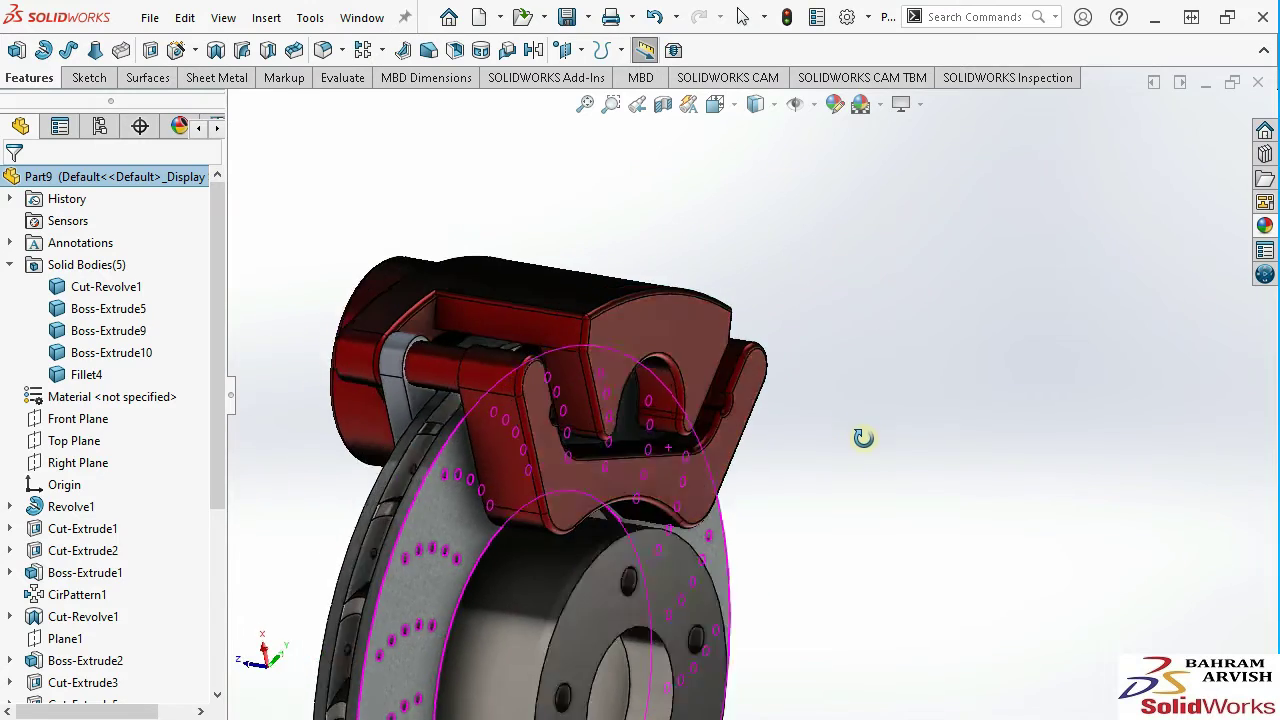
{"action": "scroll", "coordinate": [711, 385], "scroll_direction": "down", "scroll_amount": 2}
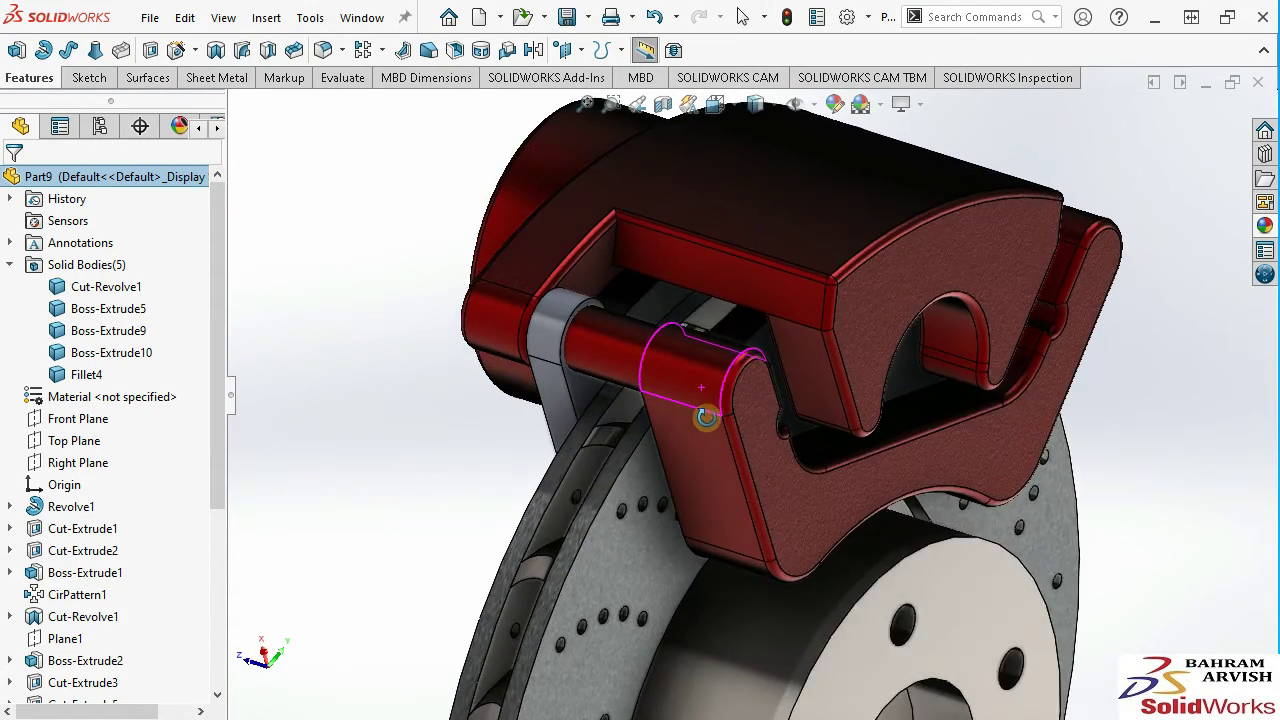
{"action": "scroll", "coordinate": [714, 411], "scroll_direction": "up", "scroll_amount": 1}
{"action": "scroll", "coordinate": [714, 411], "scroll_direction": "up", "scroll_amount": 1}
{"action": "scroll", "coordinate": [698, 390], "scroll_direction": "down", "scroll_amount": 1}
{"action": "left_click", "coordinate": [657, 371]}
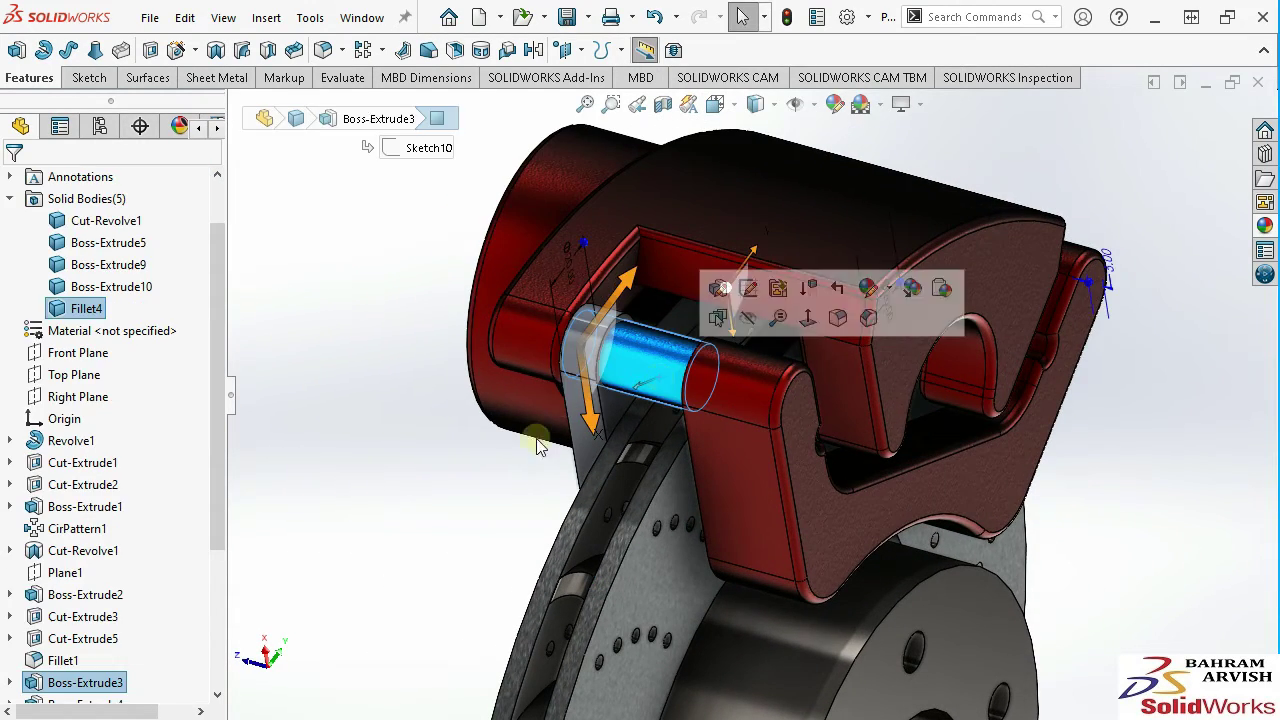
{"action": "left_click_drag", "start_coordinate": [230, 540], "coordinate": [224, 580]}
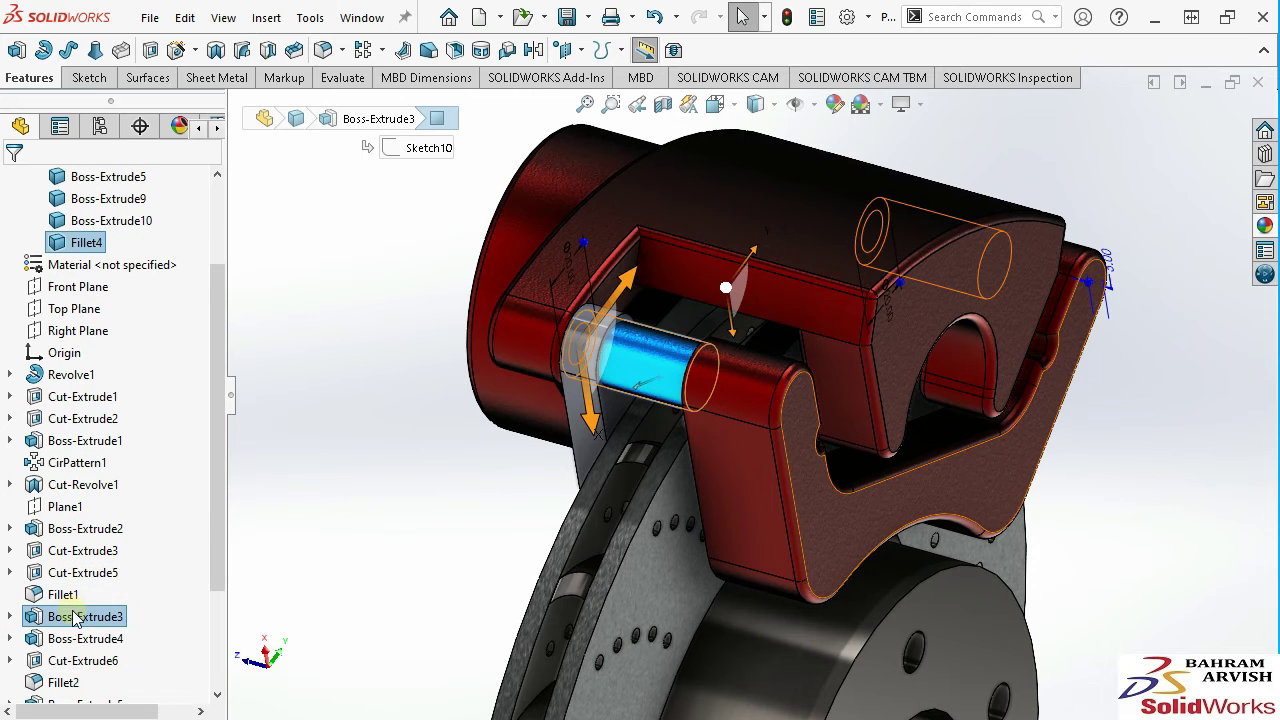
{"action": "left_click", "coordinate": [80, 617]}
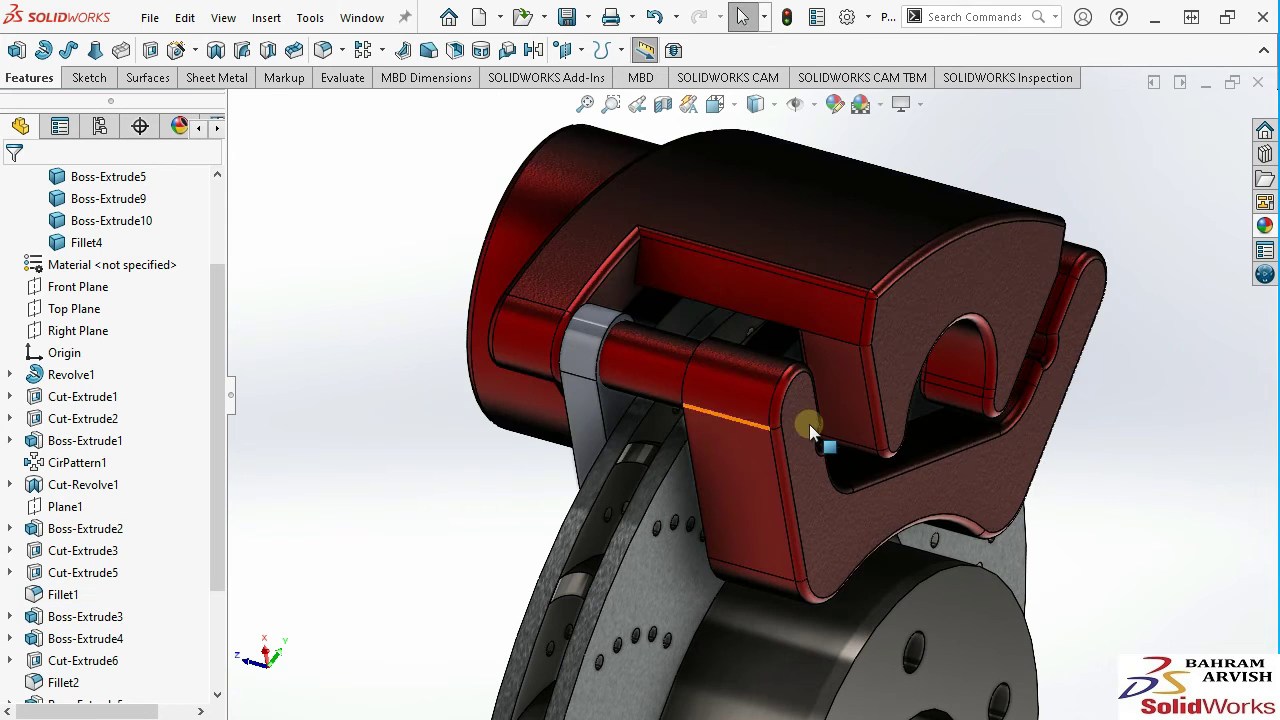
{"action": "mouse_move", "coordinate": [812, 435]}
{"action": "middle_mouse_down"}
{"action": "mouse_move", "coordinate": [864, 376]}
{"action": "mouse_move", "coordinate": [810, 457]}
{"action": "mouse_move", "coordinate": [808, 423]}
{"action": "mouse_move", "coordinate": [829, 397]}
{"action": "mouse_move", "coordinate": [906, 390]}
{"action": "mouse_move", "coordinate": [703, 432]}
{"action": "middle_mouse_up"}
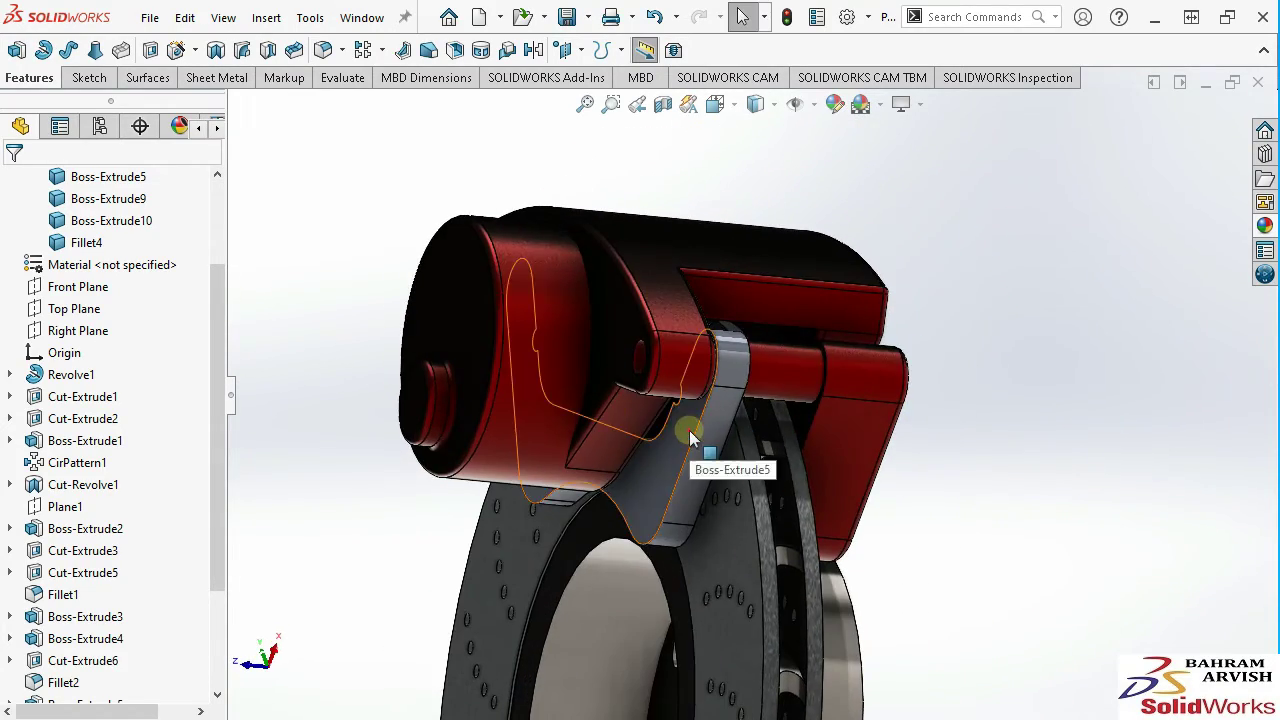
Apply the red metal 'cast lead' appearance to the whole Boss-Extrude5 bracket body.
{"action": "left_click", "coordinate": [690, 438]}
{"action": "left_click", "coordinate": [918, 343]}
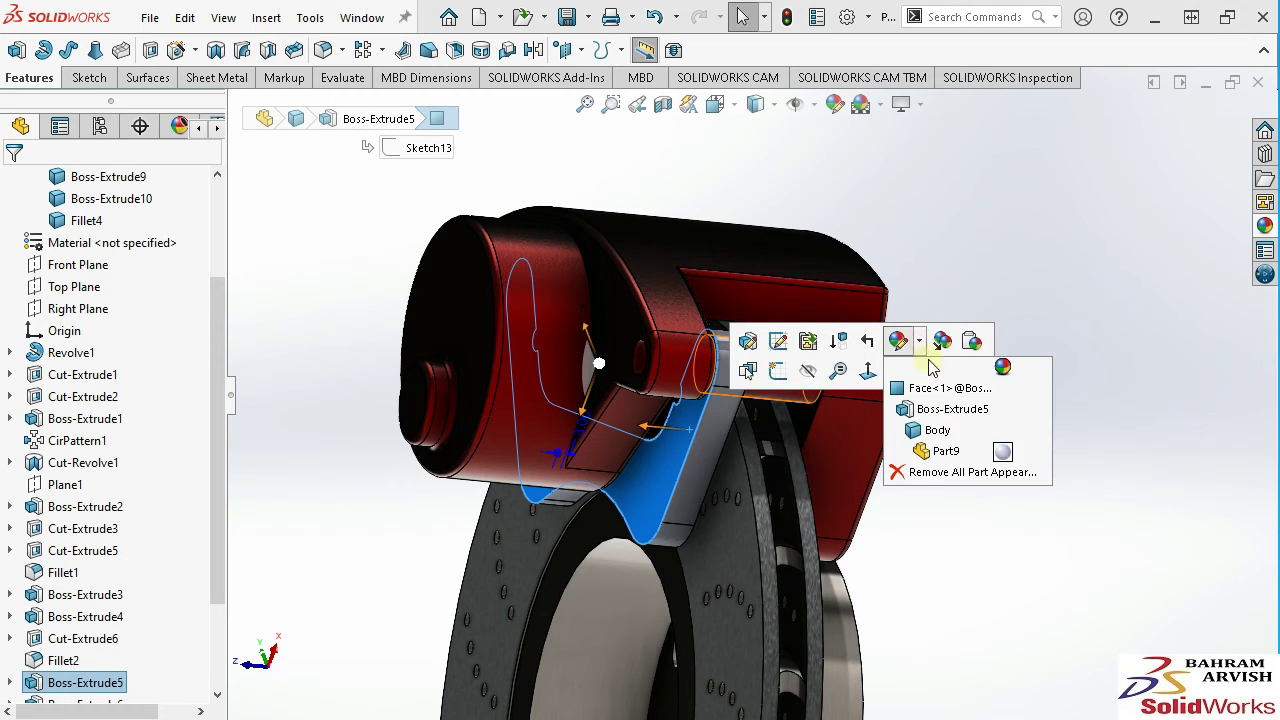
{"action": "left_click", "coordinate": [938, 432]}
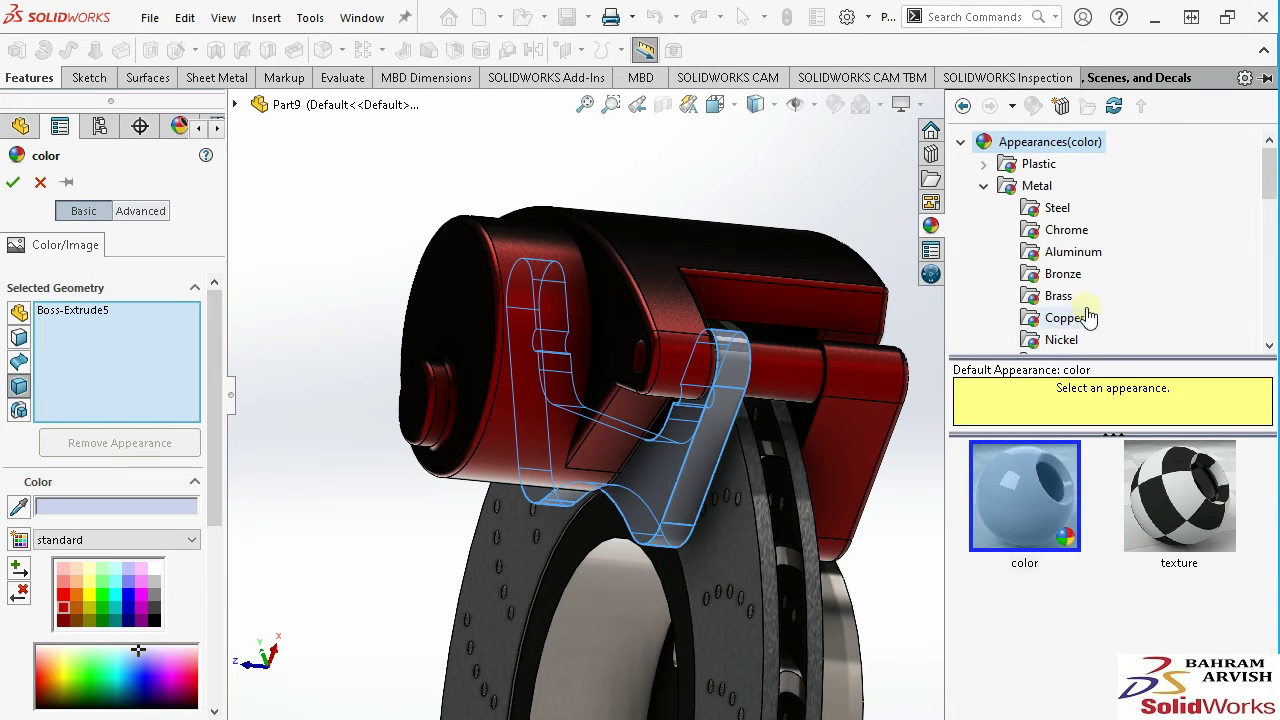
{"action": "left_click", "coordinate": [1030, 188]}
{"action": "left_click", "coordinate": [1040, 665]}
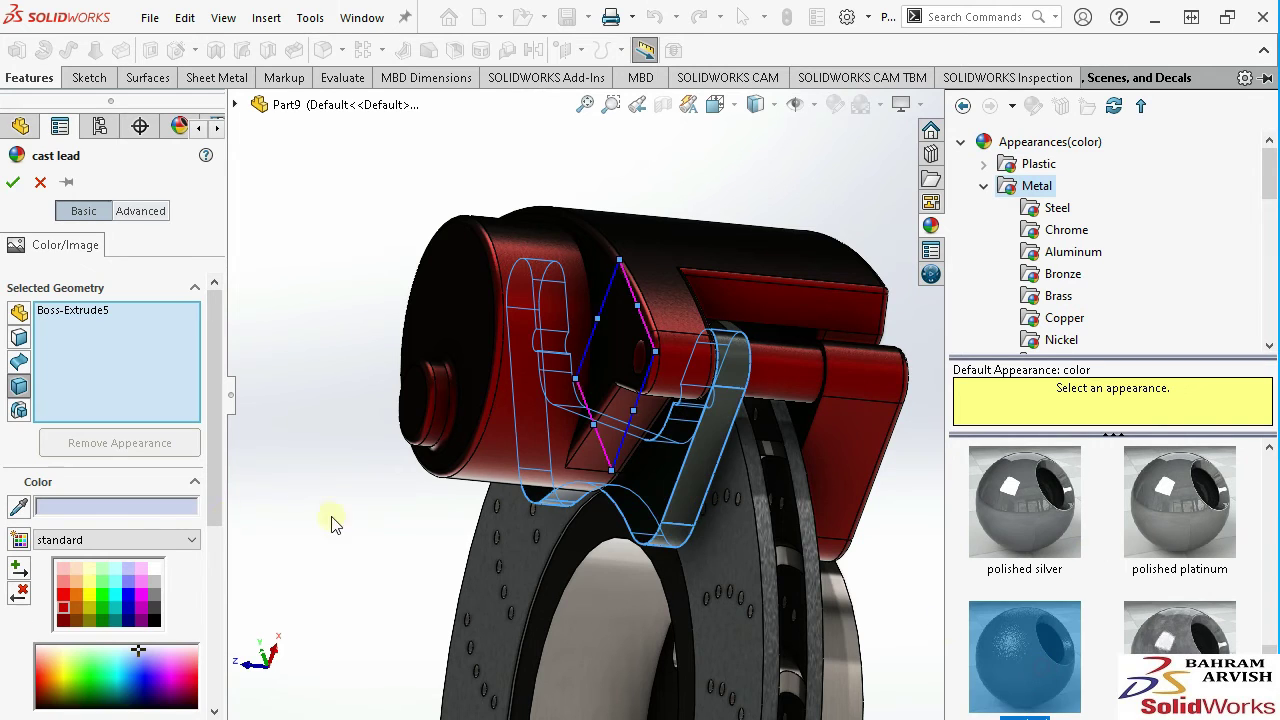
{"action": "left_click", "coordinate": [12, 186]}
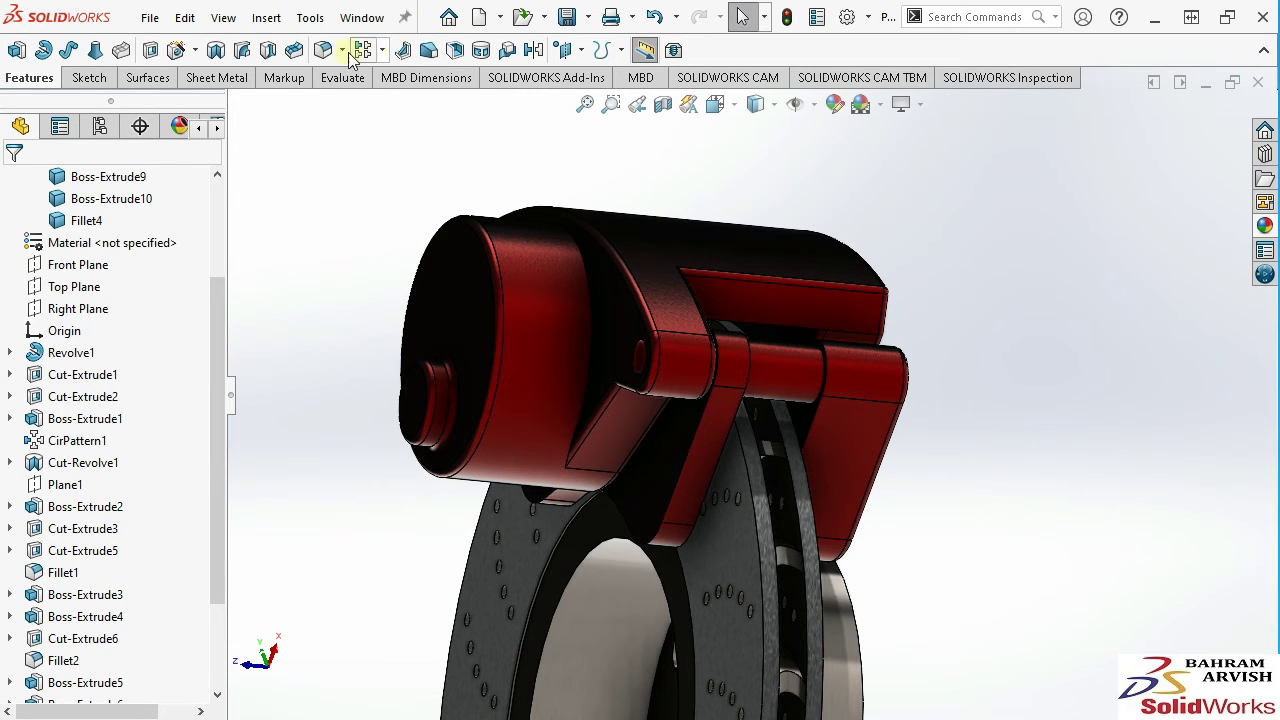
Round the first caliper edge chain with a 2.5 mm fillet, creating Fillet5.
{"action": "right_click_drag", "start_coordinate": [721, 354], "coordinate": [689, 423]}
{"action": "left_click", "coordinate": [686, 455]}
{"action": "mouse_move", "coordinate": [686, 453]}
{"action": "middle_mouse_down"}
{"action": "mouse_move", "coordinate": [607, 465]}
{"action": "mouse_move", "coordinate": [690, 423]}
{"action": "middle_mouse_up"}
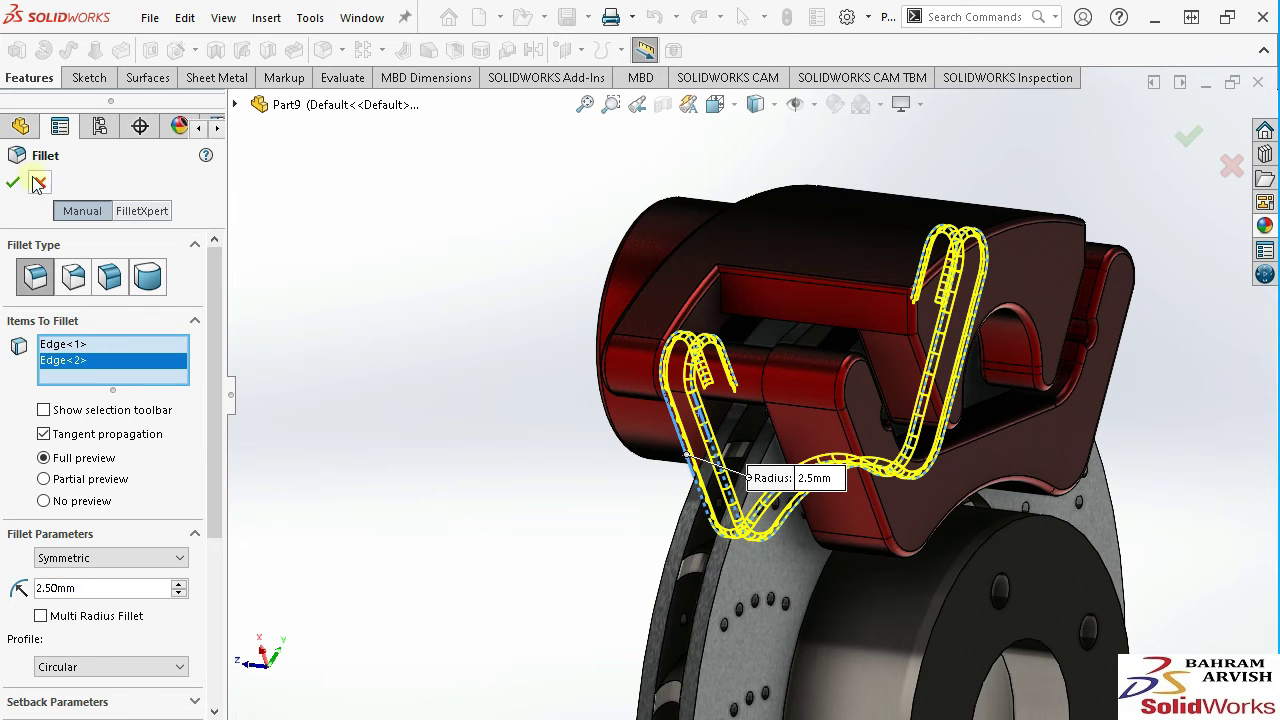
{"action": "mouse_move", "coordinate": [577, 400]}
{"action": "middle_mouse_down"}
{"action": "mouse_move", "coordinate": [880, 410]}
{"action": "mouse_move", "coordinate": [625, 118]}
{"action": "middle_mouse_up"}
{"action": "left_click", "coordinate": [774, 405]}
{"action": "scroll", "coordinate": [774, 405], "scroll_direction": "up", "scroll_amount": 3}
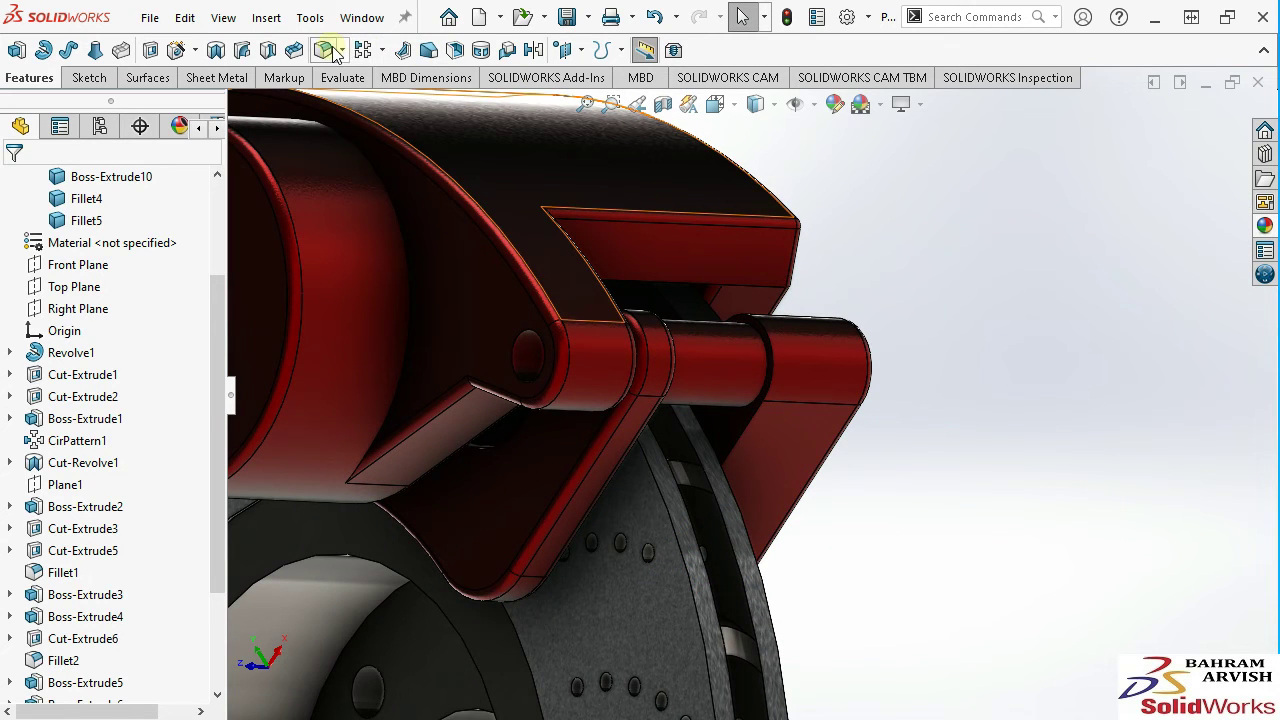
Add a second 2.5 mm fillet, Fillet6, on the caliper's other edge chain.
{"action": "key", "text": "Return"}
{"action": "left_click", "coordinate": [757, 424]}
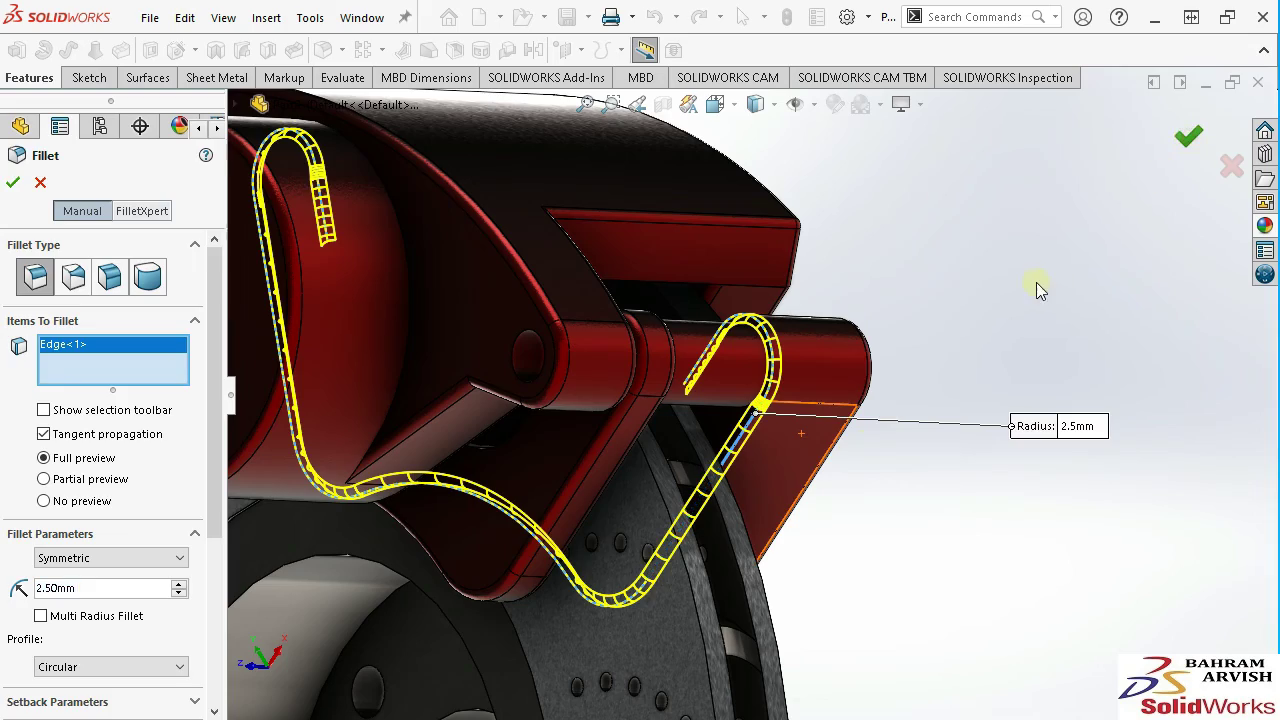
{"action": "key", "text": "Return"}
{"action": "scroll", "coordinate": [959, 376], "scroll_direction": "up", "scroll_amount": 3}
{"action": "scroll", "coordinate": [930, 410], "scroll_direction": "up", "scroll_amount": 3}
{"action": "scroll", "coordinate": [911, 442], "scroll_direction": "up", "scroll_amount": 3}
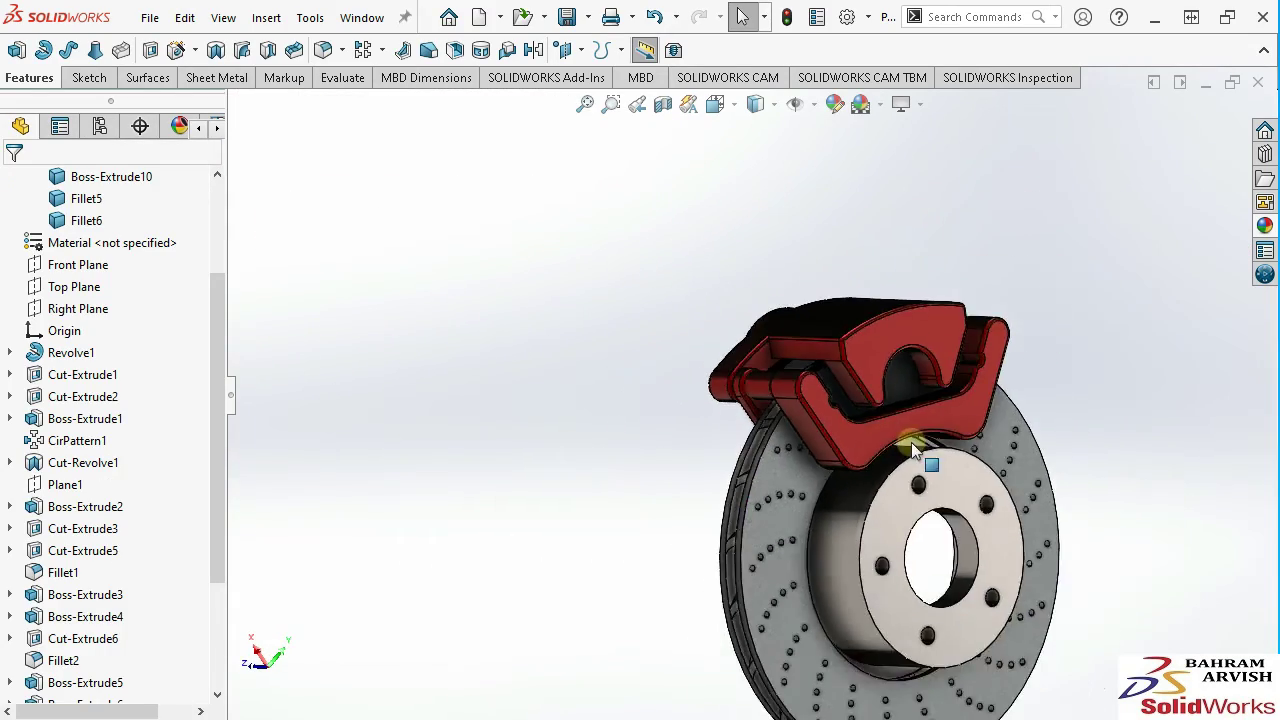
{"action": "scroll", "coordinate": [911, 442], "scroll_direction": "up", "scroll_amount": 2}
{"action": "mouse_move", "coordinate": [900, 505]}
{"action": "middle_mouse_down"}
{"action": "mouse_move", "coordinate": [967, 296]}
{"action": "mouse_move", "coordinate": [1000, 300]}
{"action": "mouse_move", "coordinate": [979, 323]}
{"action": "middle_mouse_up"}
{"action": "mouse_move", "coordinate": [703, 405]}
{"action": "middle_mouse_down"}
{"action": "mouse_move", "coordinate": [823, 291]}
{"action": "mouse_move", "coordinate": [981, 275]}
{"action": "middle_mouse_up"}
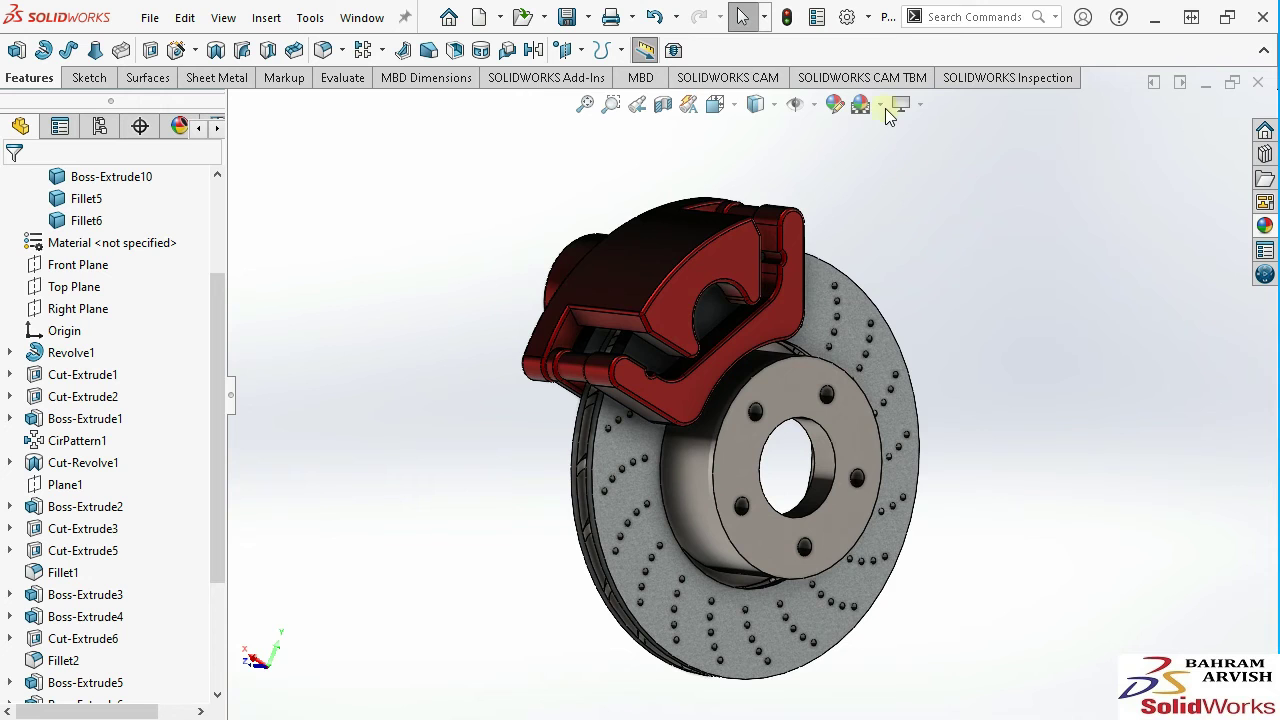
Try the 3 Point Blue scene, then switch to Backdrop - Ambient White.
{"action": "left_click", "coordinate": [880, 104]}
{"action": "left_click", "coordinate": [900, 342]}
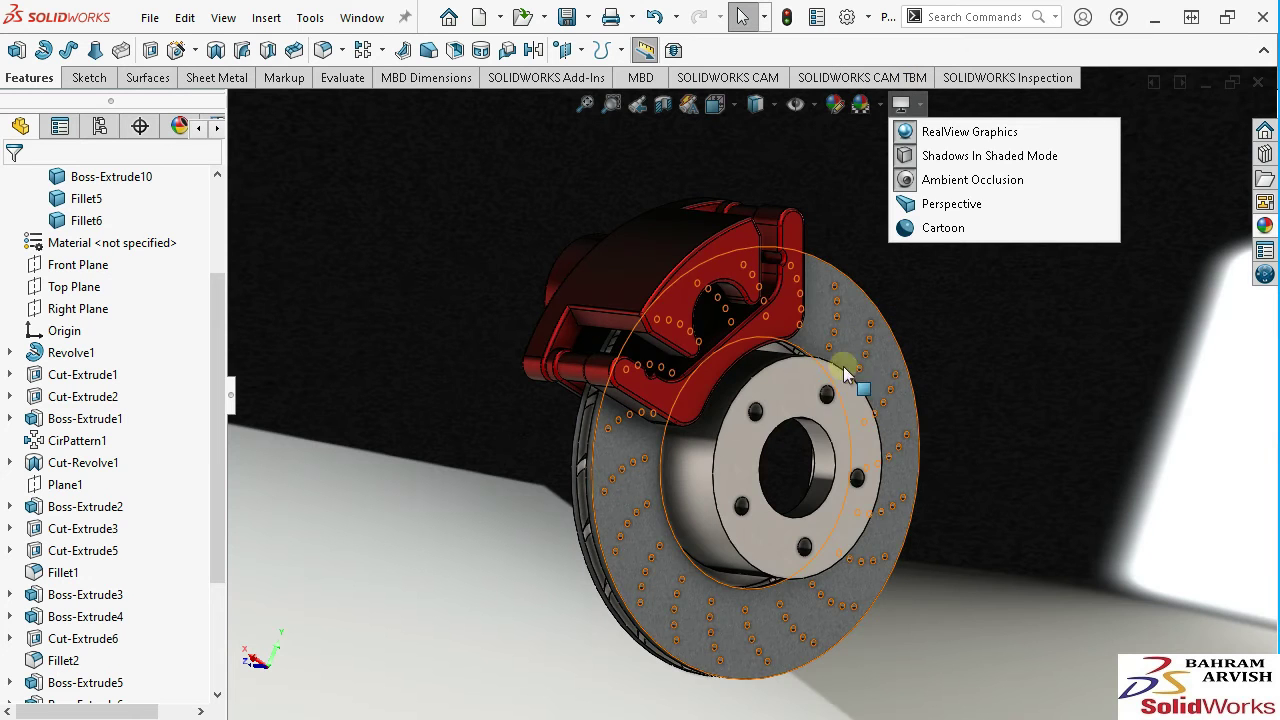
{"action": "left_click", "coordinate": [862, 104]}
{"action": "left_click", "coordinate": [912, 102]}
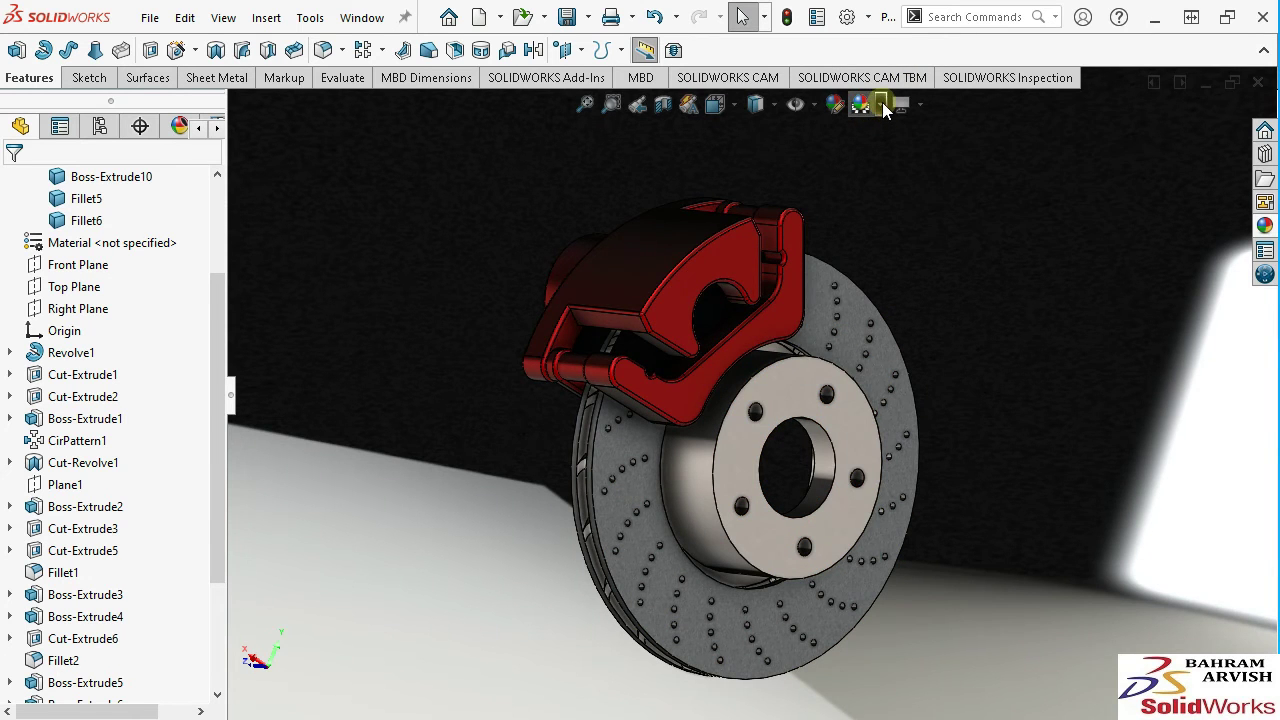
{"action": "left_click", "coordinate": [862, 104]}
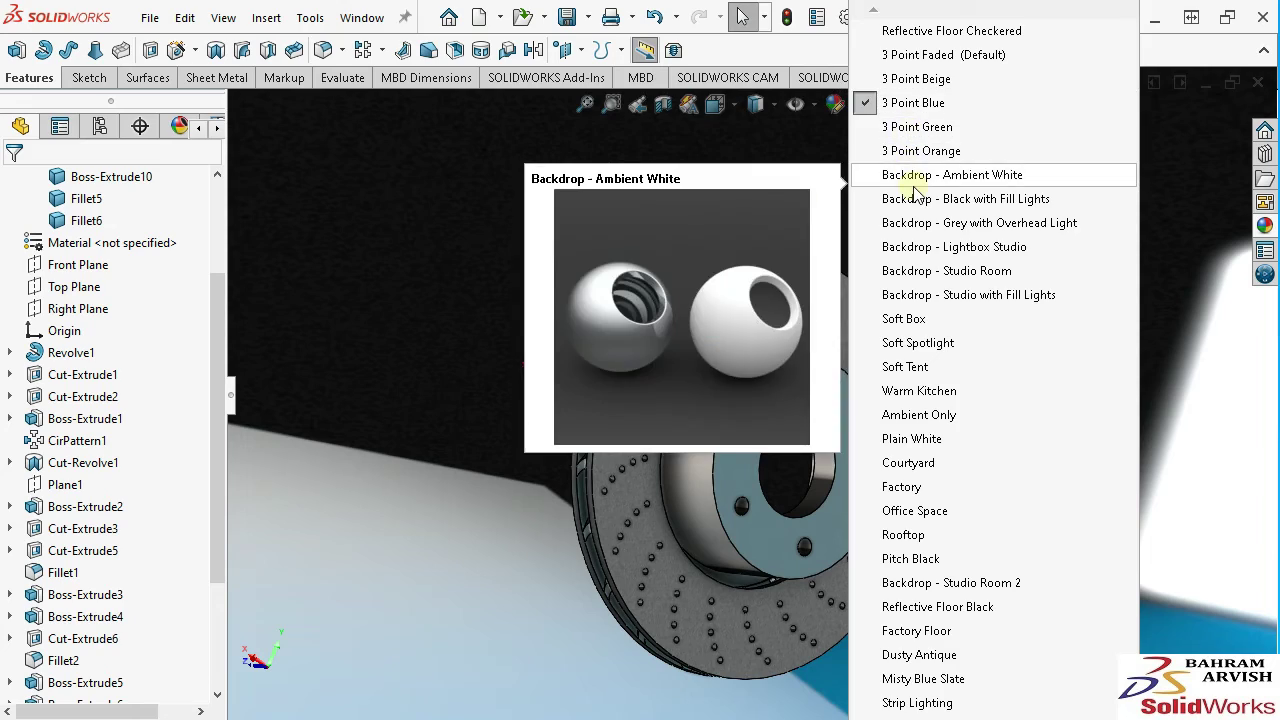
{"action": "left_click", "coordinate": [908, 175]}
{"action": "mouse_move", "coordinate": [829, 439]}
{"action": "middle_mouse_down"}
{"action": "mouse_move", "coordinate": [633, 402]}
{"action": "mouse_move", "coordinate": [535, 410]}
{"action": "middle_mouse_up"}
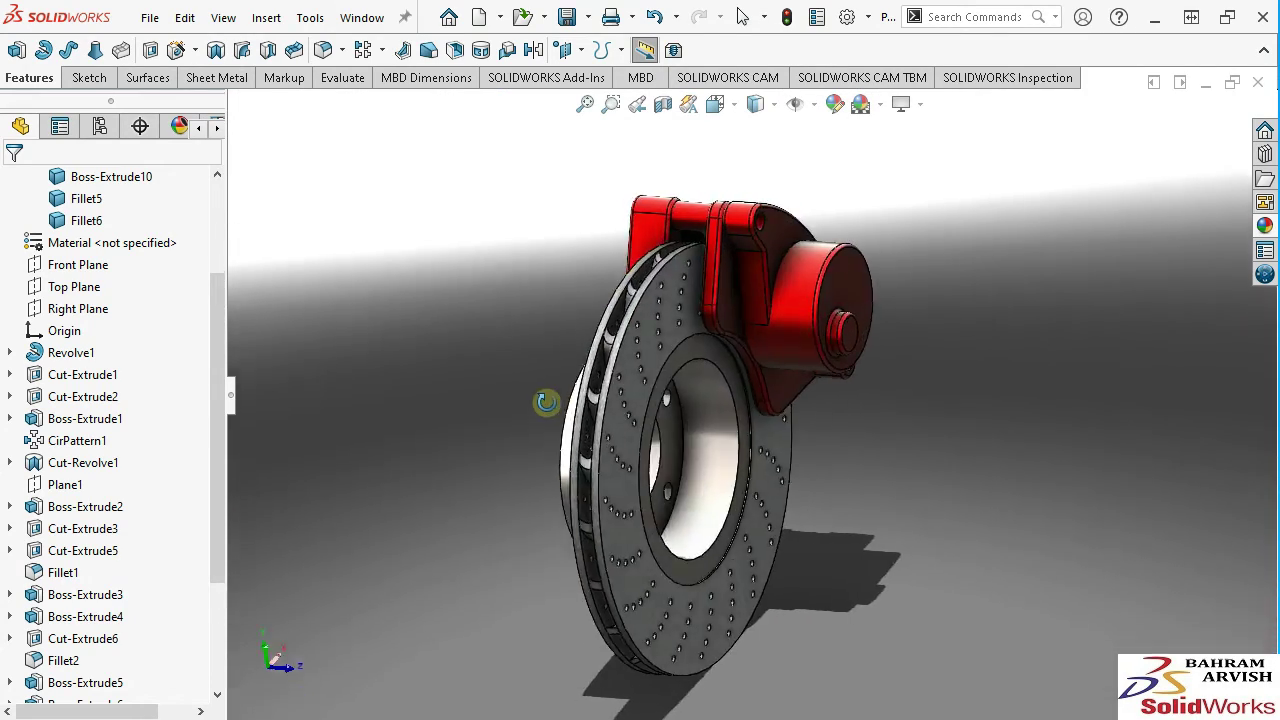
Apply the Reflective Floor Checkered scene and zoom in on the hub and caliper.
{"action": "left_click", "coordinate": [880, 104]}
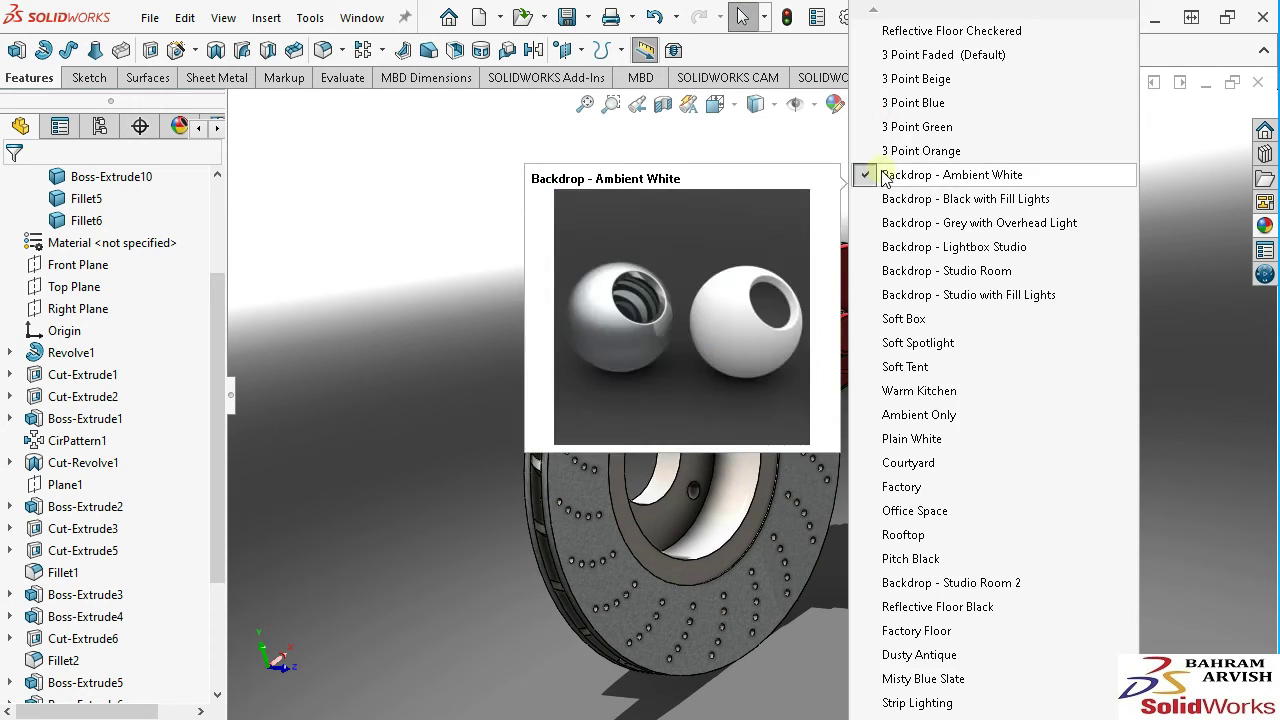
{"action": "left_click", "coordinate": [930, 26]}
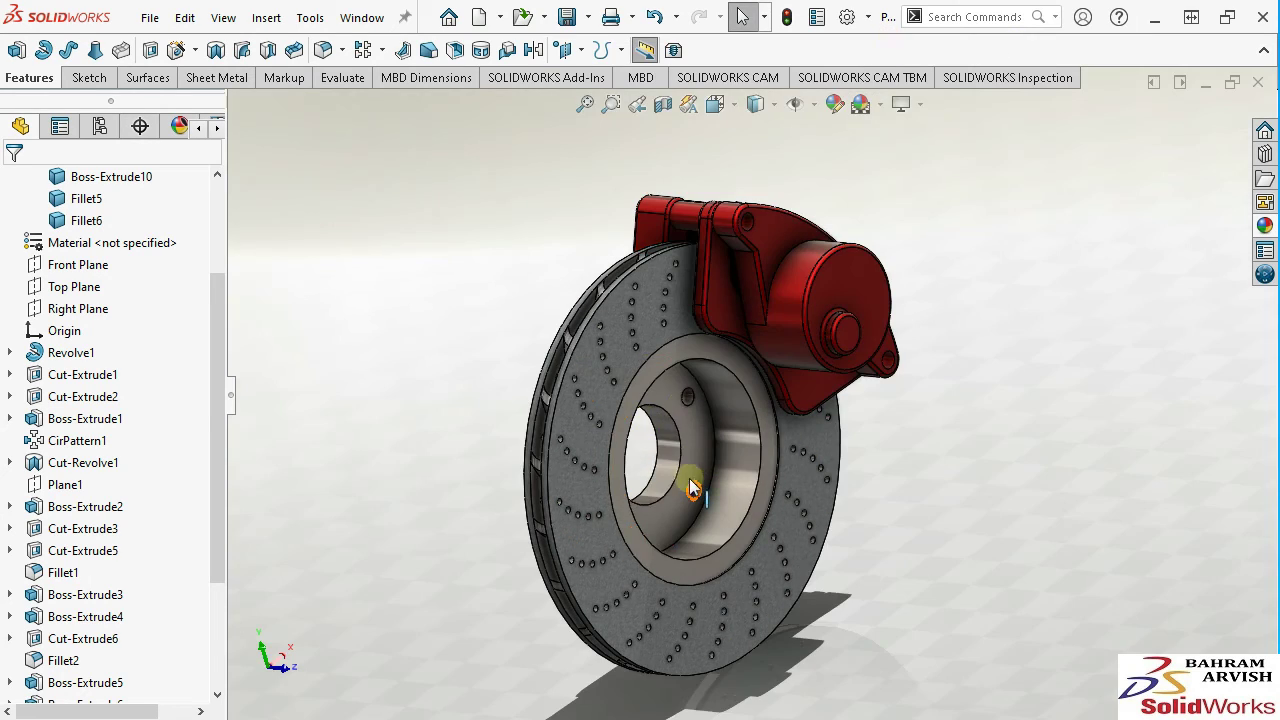
{"action": "scroll", "coordinate": [690, 487], "scroll_direction": "down", "scroll_amount": 5}
{"action": "middle_click_drag", "start_coordinate": [694, 172], "coordinate": [597, 271]}
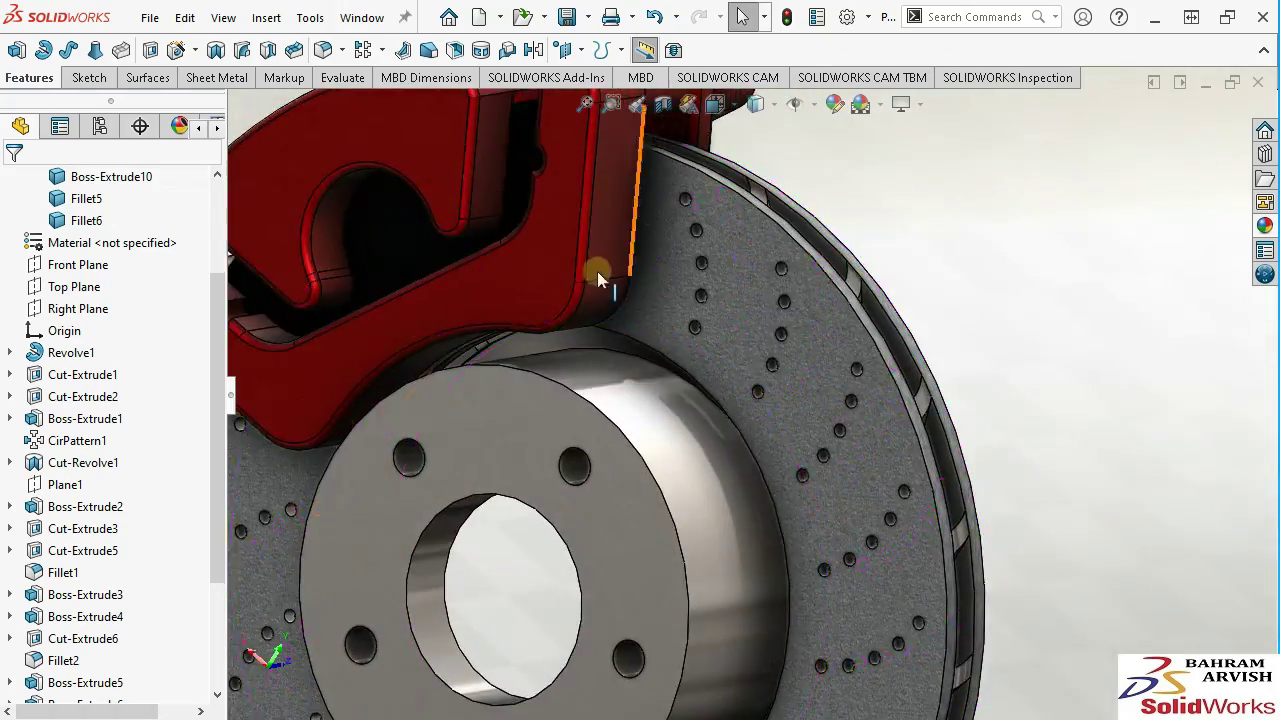
Turn the view Normal To a selected caliper face with Ctrl+8.
{"action": "left_click", "coordinate": [597, 271]}
{"action": "key", "text": "ctrl+8"}
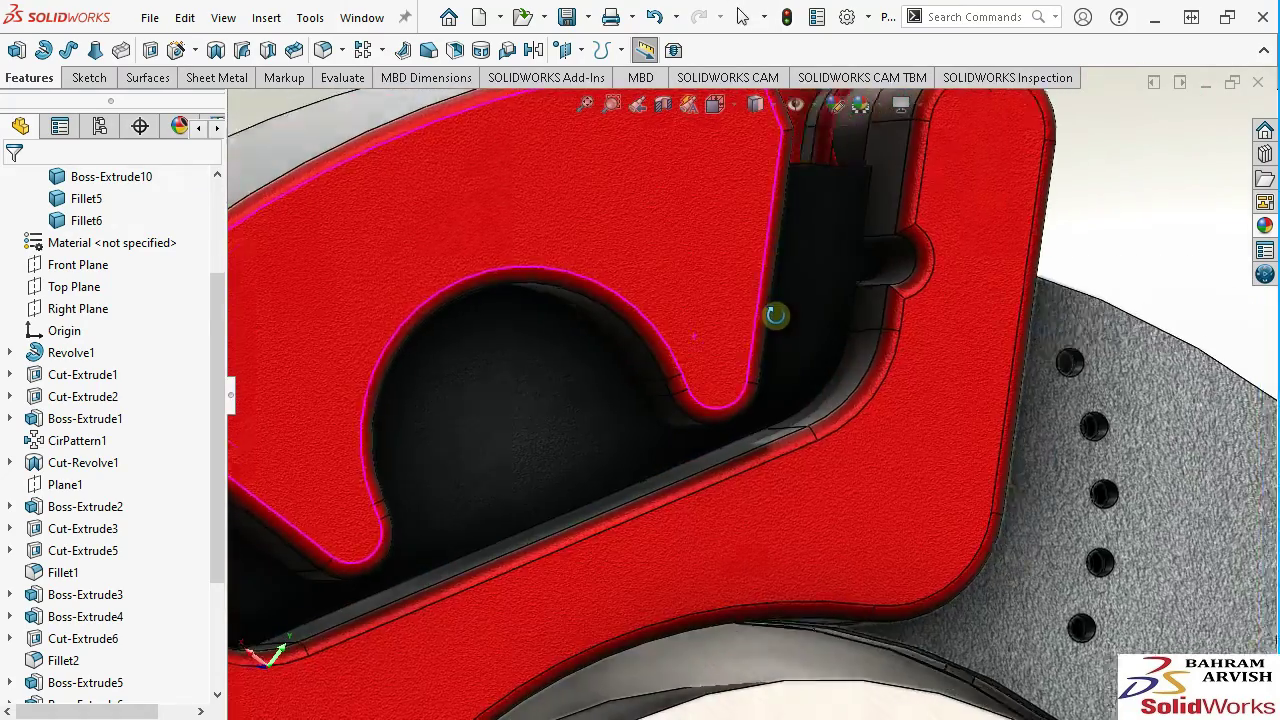
{"action": "scroll", "coordinate": [511, 429], "scroll_direction": "down", "scroll_amount": 3}
{"action": "scroll", "coordinate": [651, 365], "scroll_direction": "down", "scroll_amount": 3}
{"action": "scroll", "coordinate": [640, 363], "scroll_direction": "down", "scroll_amount": 2}
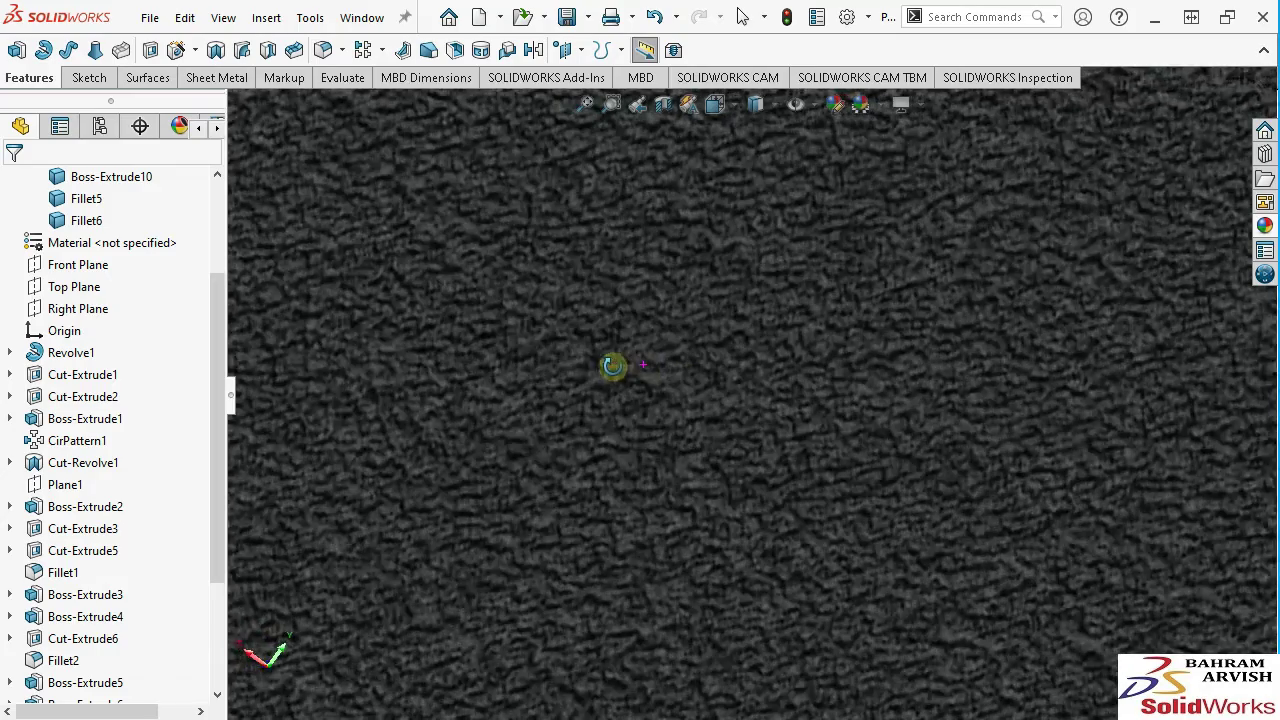
Orbit around the caliper, disc and hub, then return to the isometric view.
{"action": "middle_click_drag", "start_coordinate": [682, 373], "coordinate": [608, 379]}
{"action": "scroll", "coordinate": [623, 418], "scroll_direction": "up", "scroll_amount": 5}
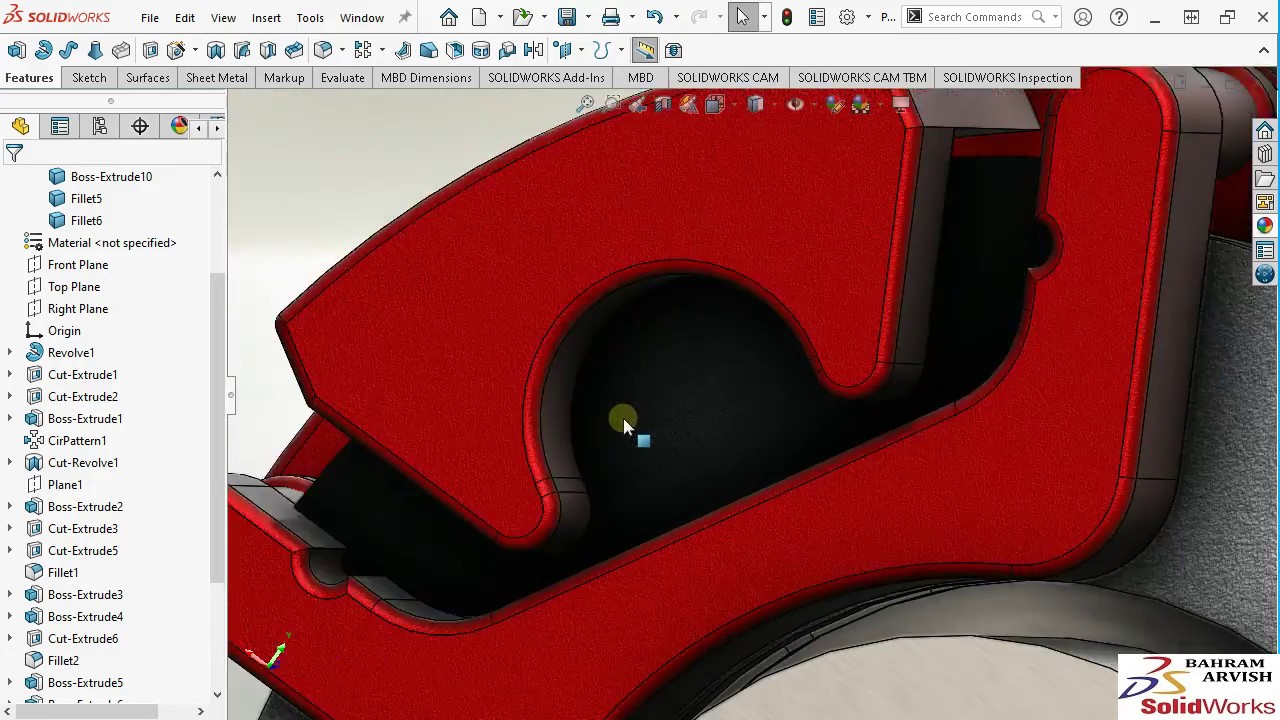
{"action": "scroll", "coordinate": [623, 418], "scroll_direction": "up", "scroll_amount": 5}
{"action": "middle_click_drag", "start_coordinate": [686, 428], "coordinate": [743, 409]}
{"action": "scroll", "coordinate": [743, 409], "scroll_direction": "up", "scroll_amount": 3}
{"action": "scroll", "coordinate": [600, 510], "scroll_direction": "down", "scroll_amount": 2}
{"action": "mouse_move", "coordinate": [600, 510]}
{"action": "middle_mouse_down"}
{"action": "mouse_move", "coordinate": [676, 470]}
{"action": "mouse_move", "coordinate": [777, 451]}
{"action": "middle_mouse_up"}
{"action": "scroll", "coordinate": [777, 451], "scroll_direction": "up", "scroll_amount": 3}
{"action": "scroll", "coordinate": [600, 543], "scroll_direction": "down", "scroll_amount": 4}
{"action": "mouse_move", "coordinate": [600, 543]}
{"action": "middle_mouse_down"}
{"action": "mouse_move", "coordinate": [651, 463]}
{"action": "mouse_move", "coordinate": [749, 500]}
{"action": "mouse_move", "coordinate": [911, 508]}
{"action": "middle_mouse_up"}
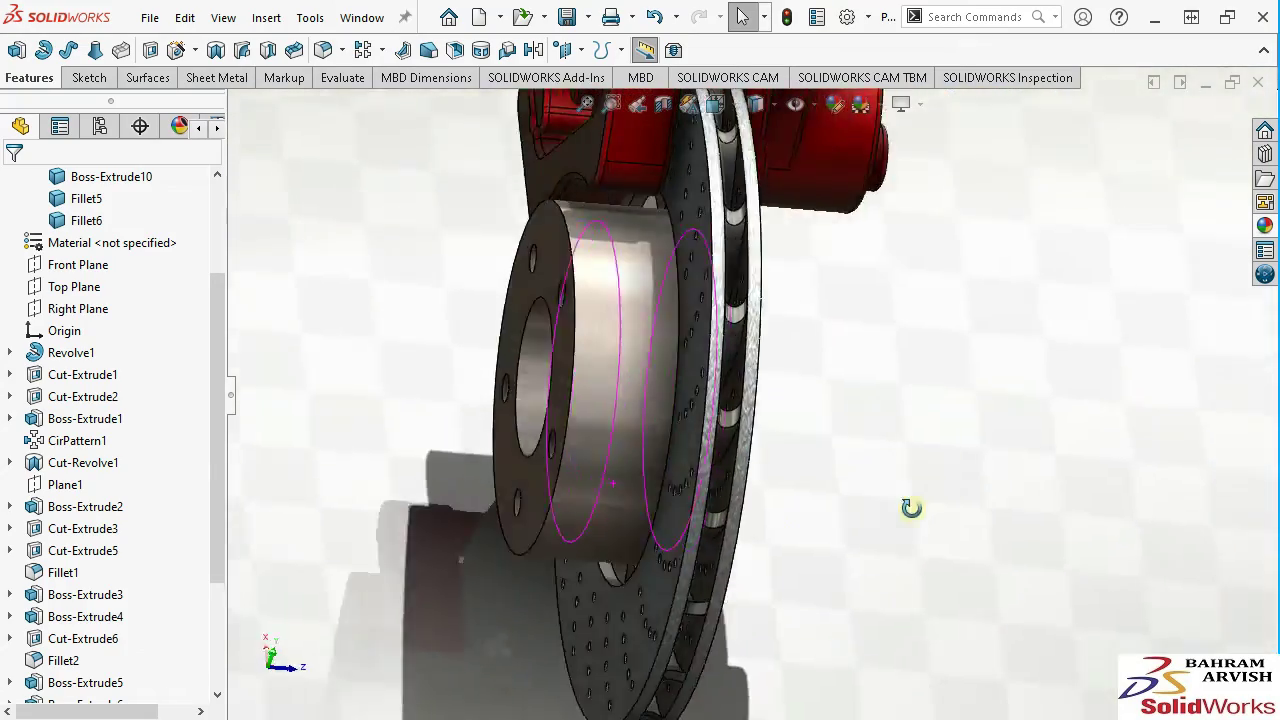
{"action": "key", "text": "ctrl+7"}
Fillet the hub's front face and bolt-hole edges at 2.5 mm radius, creating Fillet7.
{"action": "right_click_drag", "start_coordinate": [407, 160], "coordinate": [592, 333]}
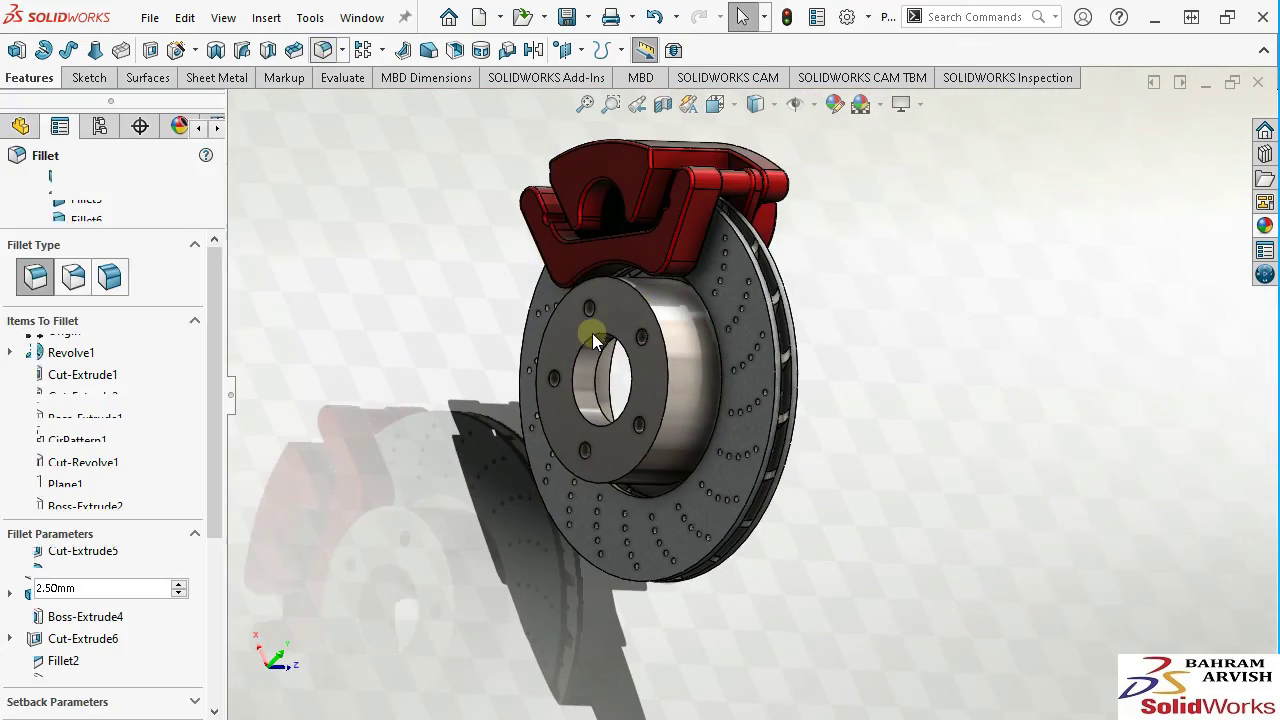
{"action": "scroll", "coordinate": [592, 333], "scroll_direction": "down", "scroll_amount": 3}
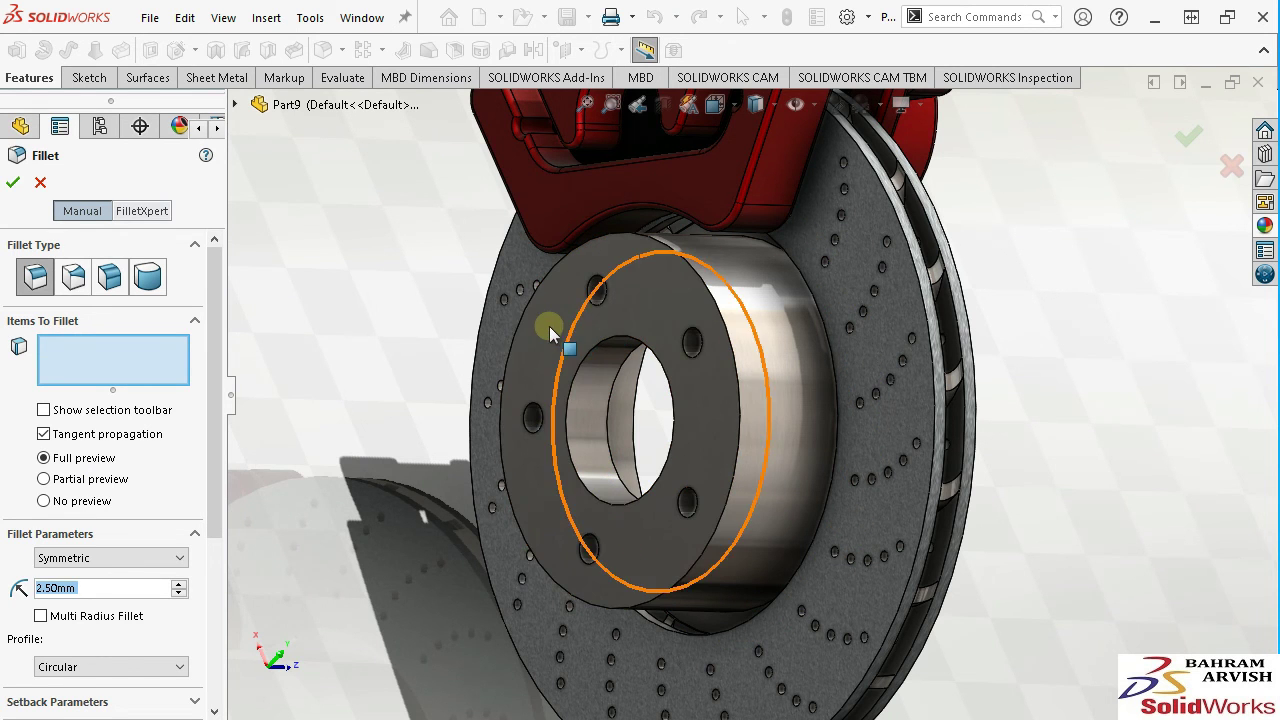
{"action": "mouse_move", "coordinate": [539, 351]}
{"action": "middle_mouse_down"}
{"action": "mouse_move", "coordinate": [464, 380]}
{"action": "mouse_move", "coordinate": [355, 372]}
{"action": "middle_mouse_up"}
{"action": "left_click", "coordinate": [464, 372]}
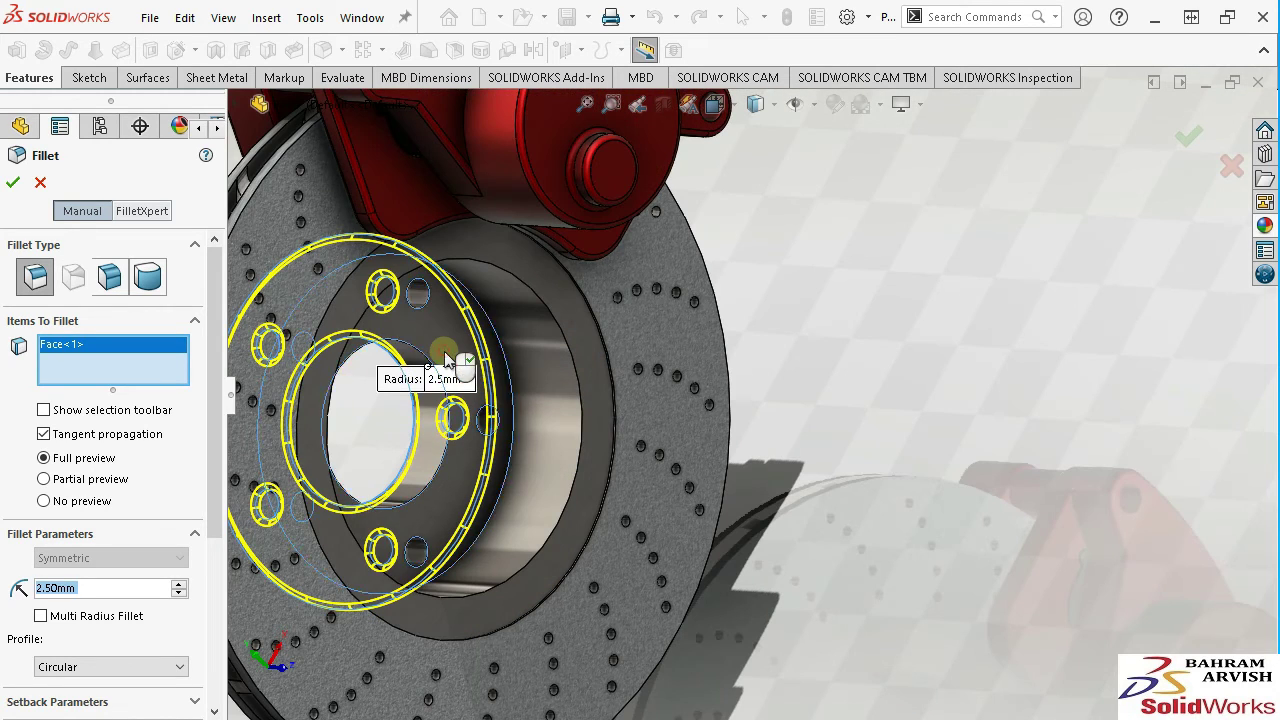
{"action": "left_click", "coordinate": [541, 371]}
{"action": "left_click", "coordinate": [541, 371]}
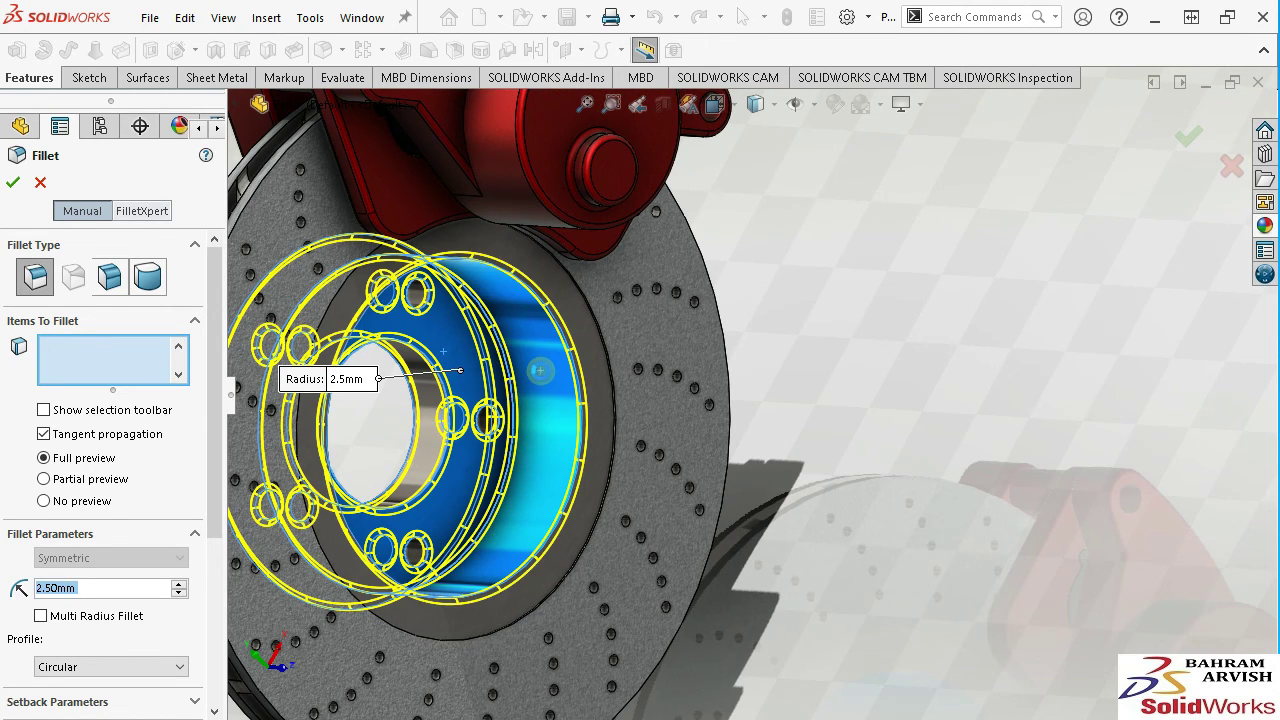
{"action": "key", "text": "Return"}
{"action": "scroll", "coordinate": [614, 366], "scroll_direction": "up", "scroll_amount": 5}
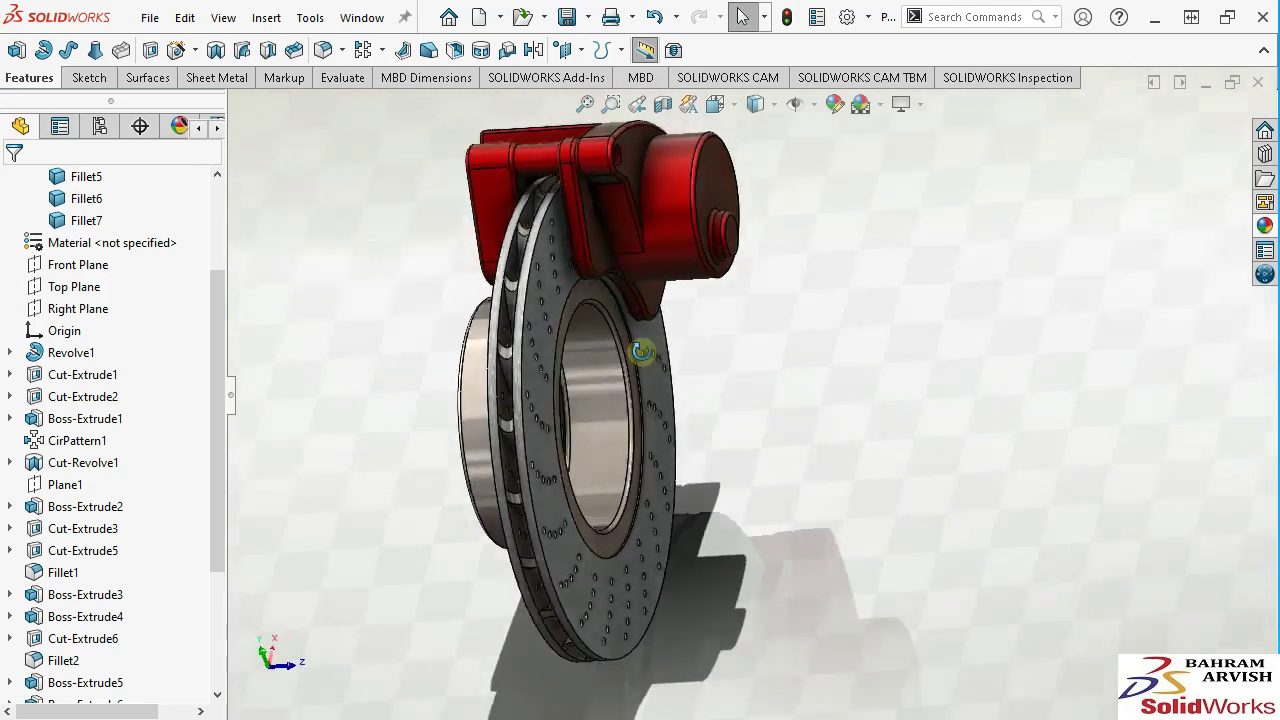